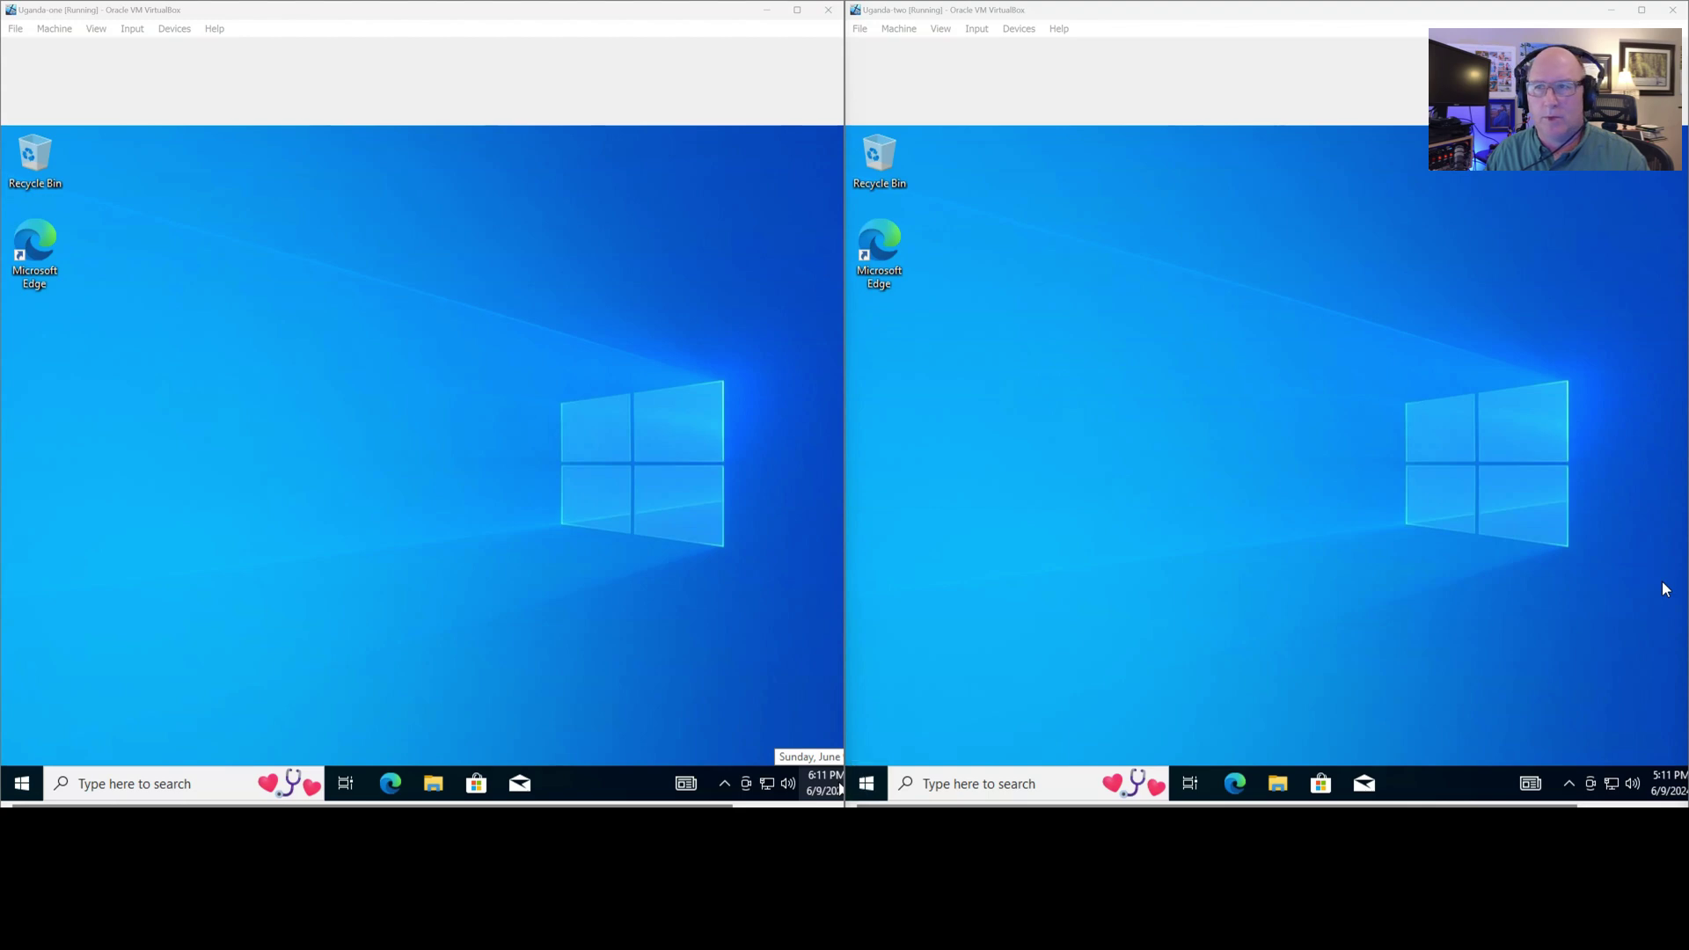
# Rename the first VM's PC to Uganda-one through View your PC name, and restart it
pyautogui.moveTo(1688, 238); pyautogui.dragTo(630, 97)
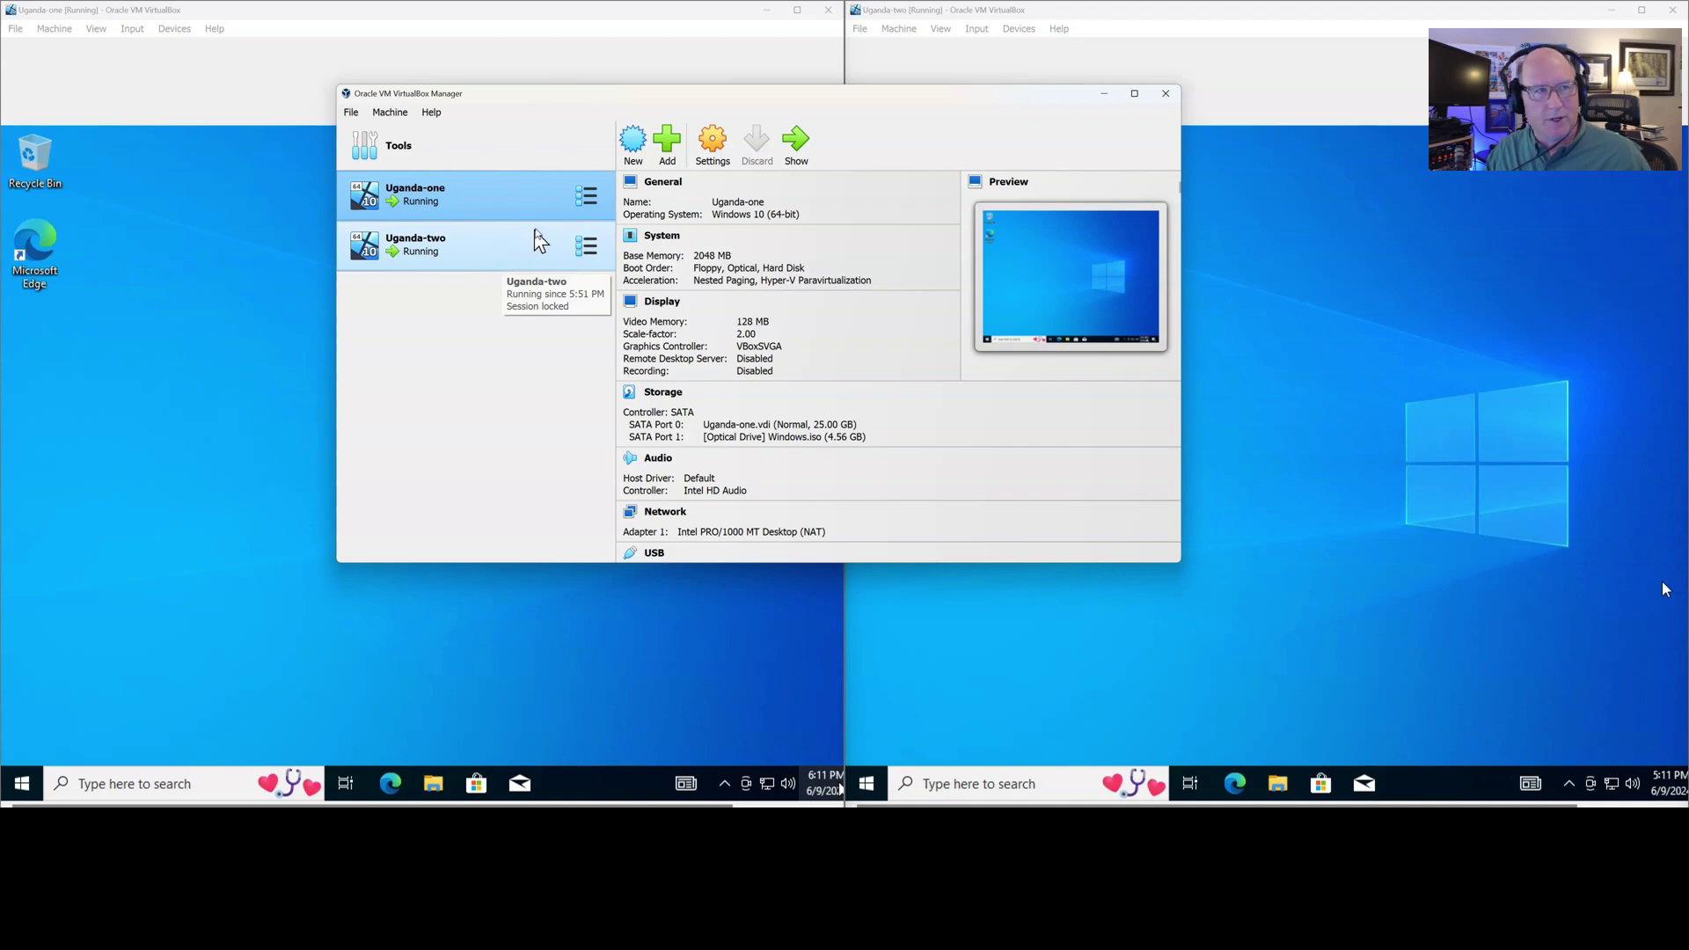
pyautogui.moveTo(741, 101); pyautogui.dragTo(1688, 334)
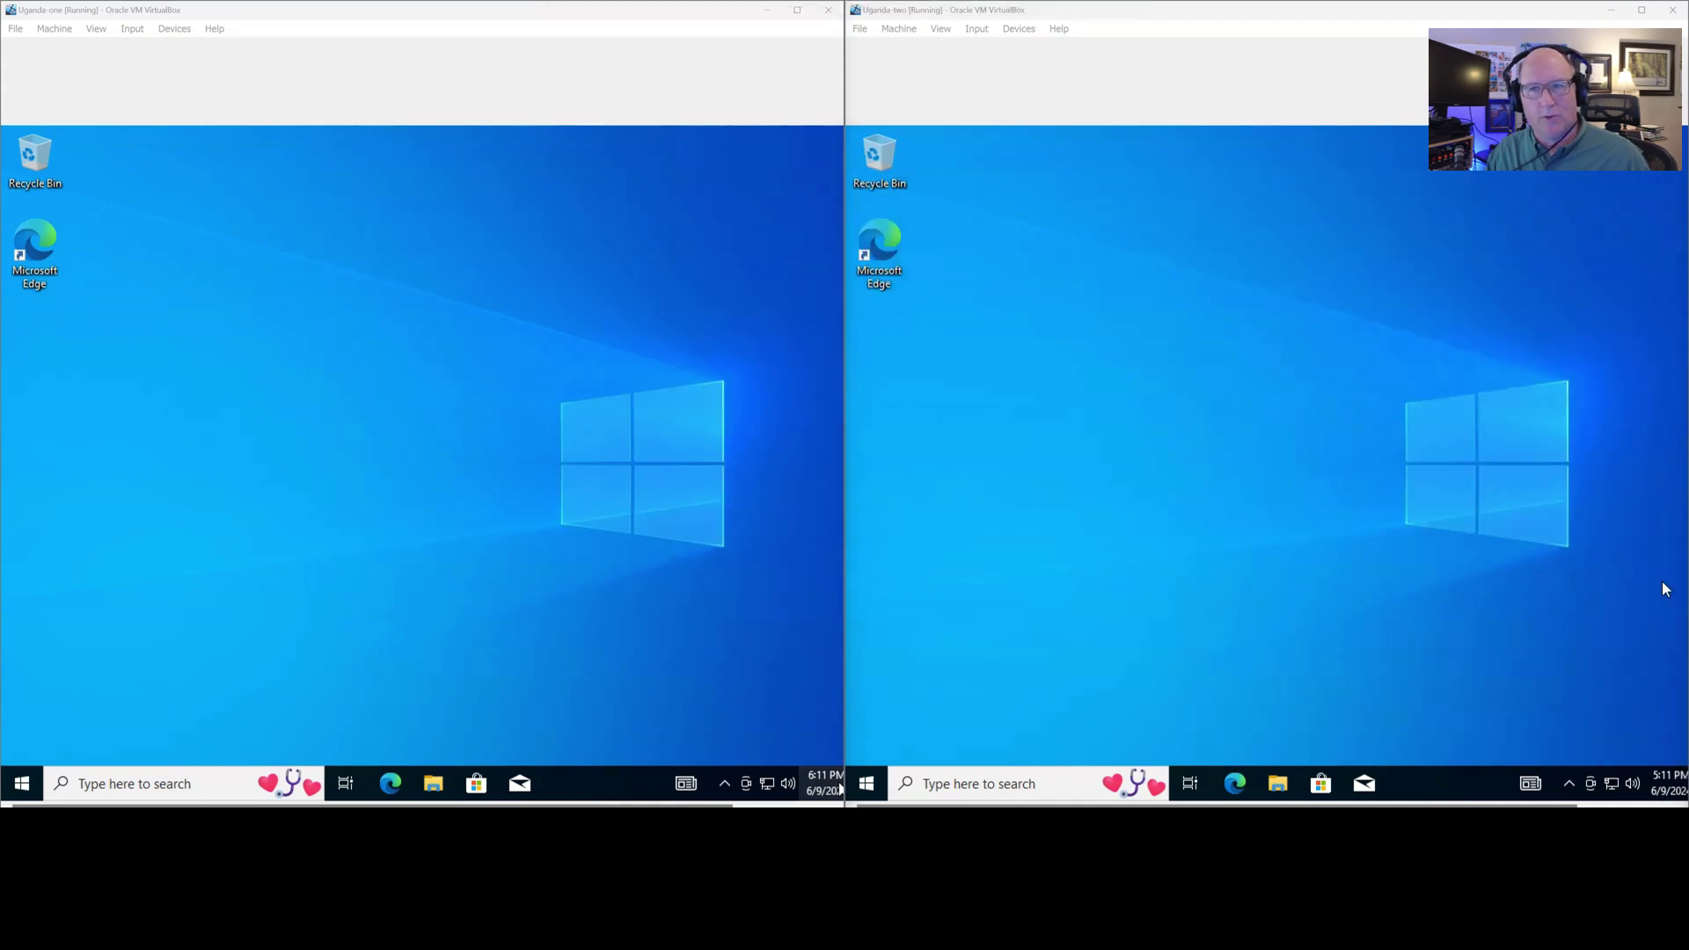
pyautogui.click(84, 781)
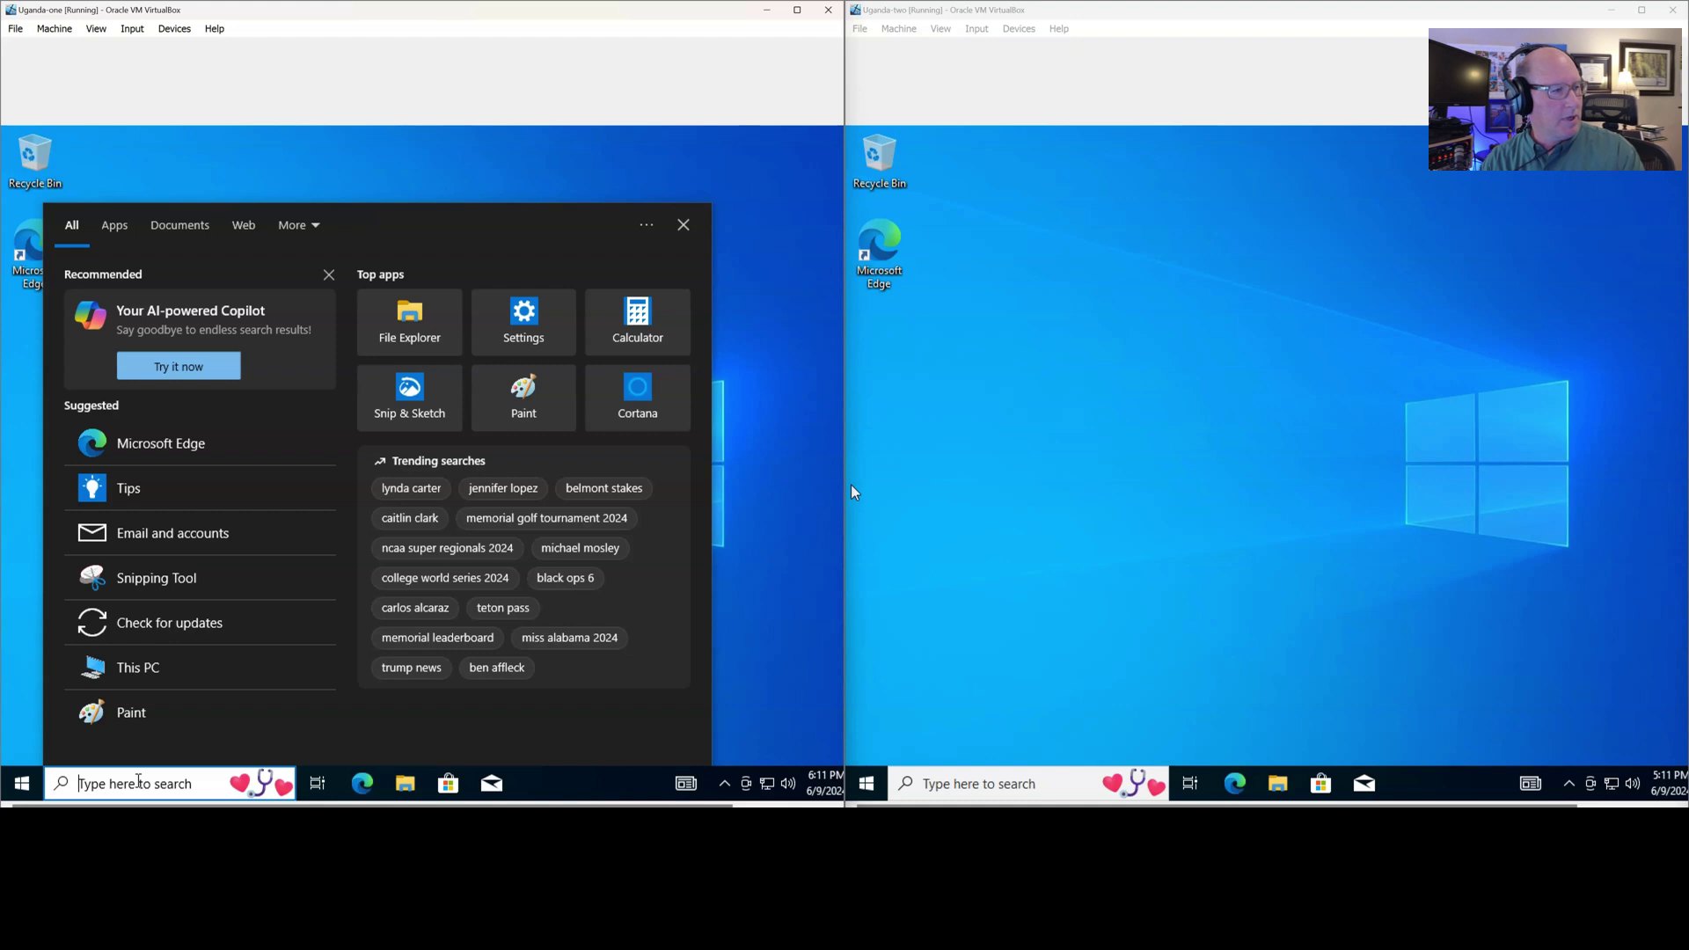
pyautogui.write('name')
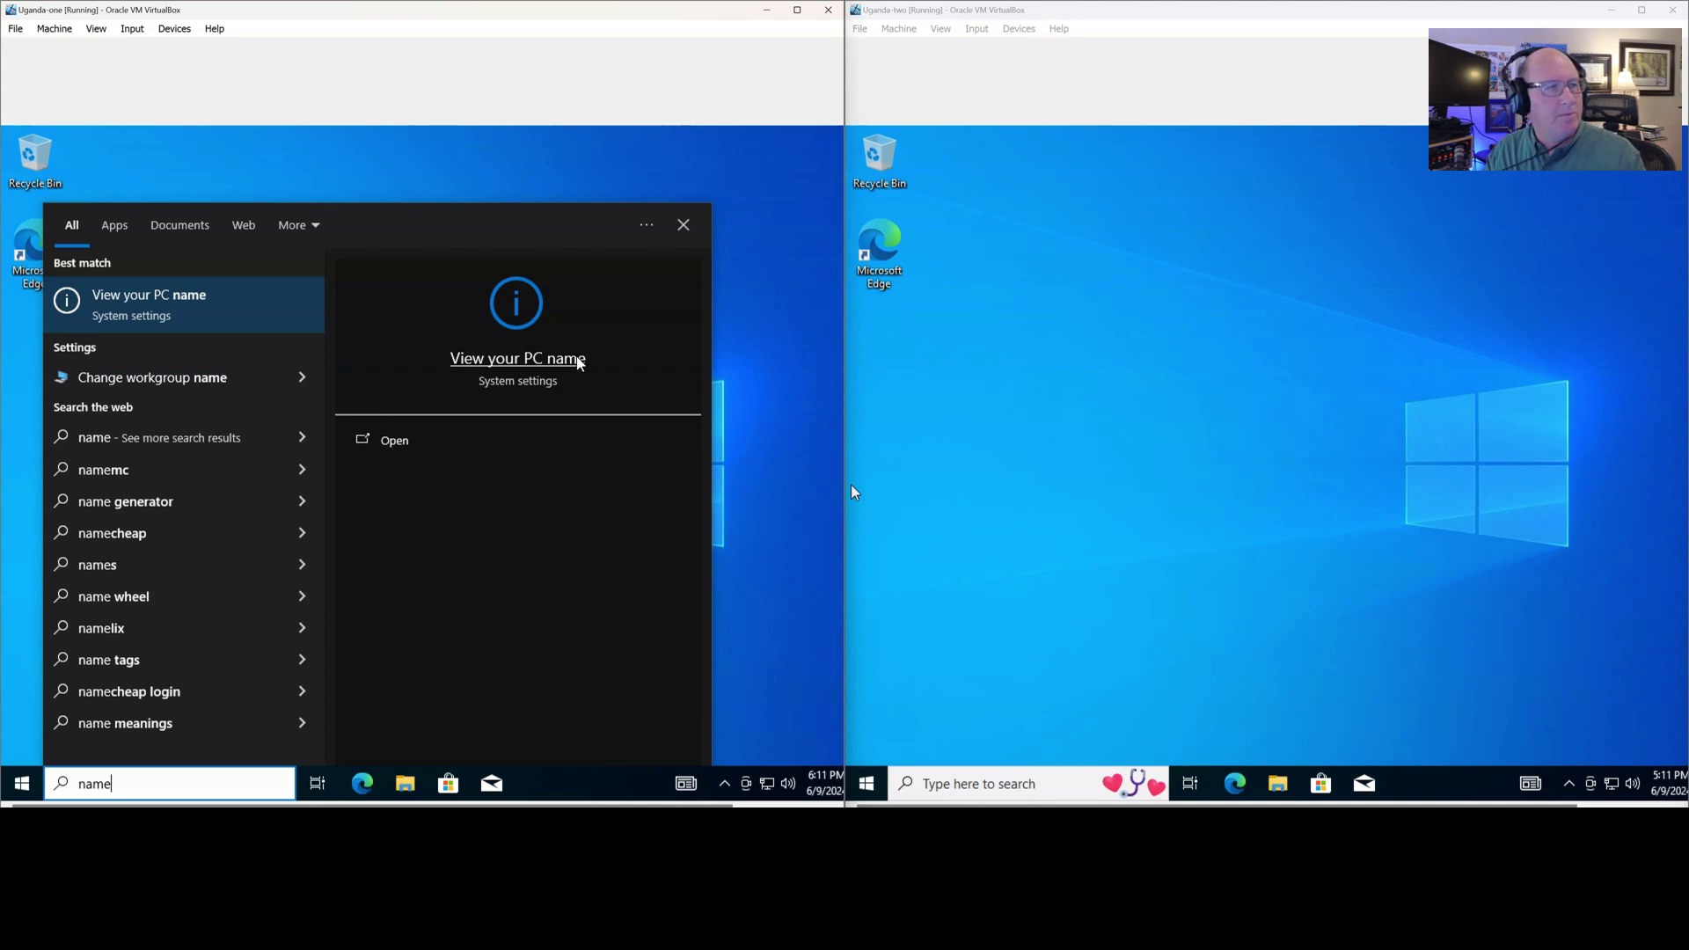
pyautogui.click(571, 363)
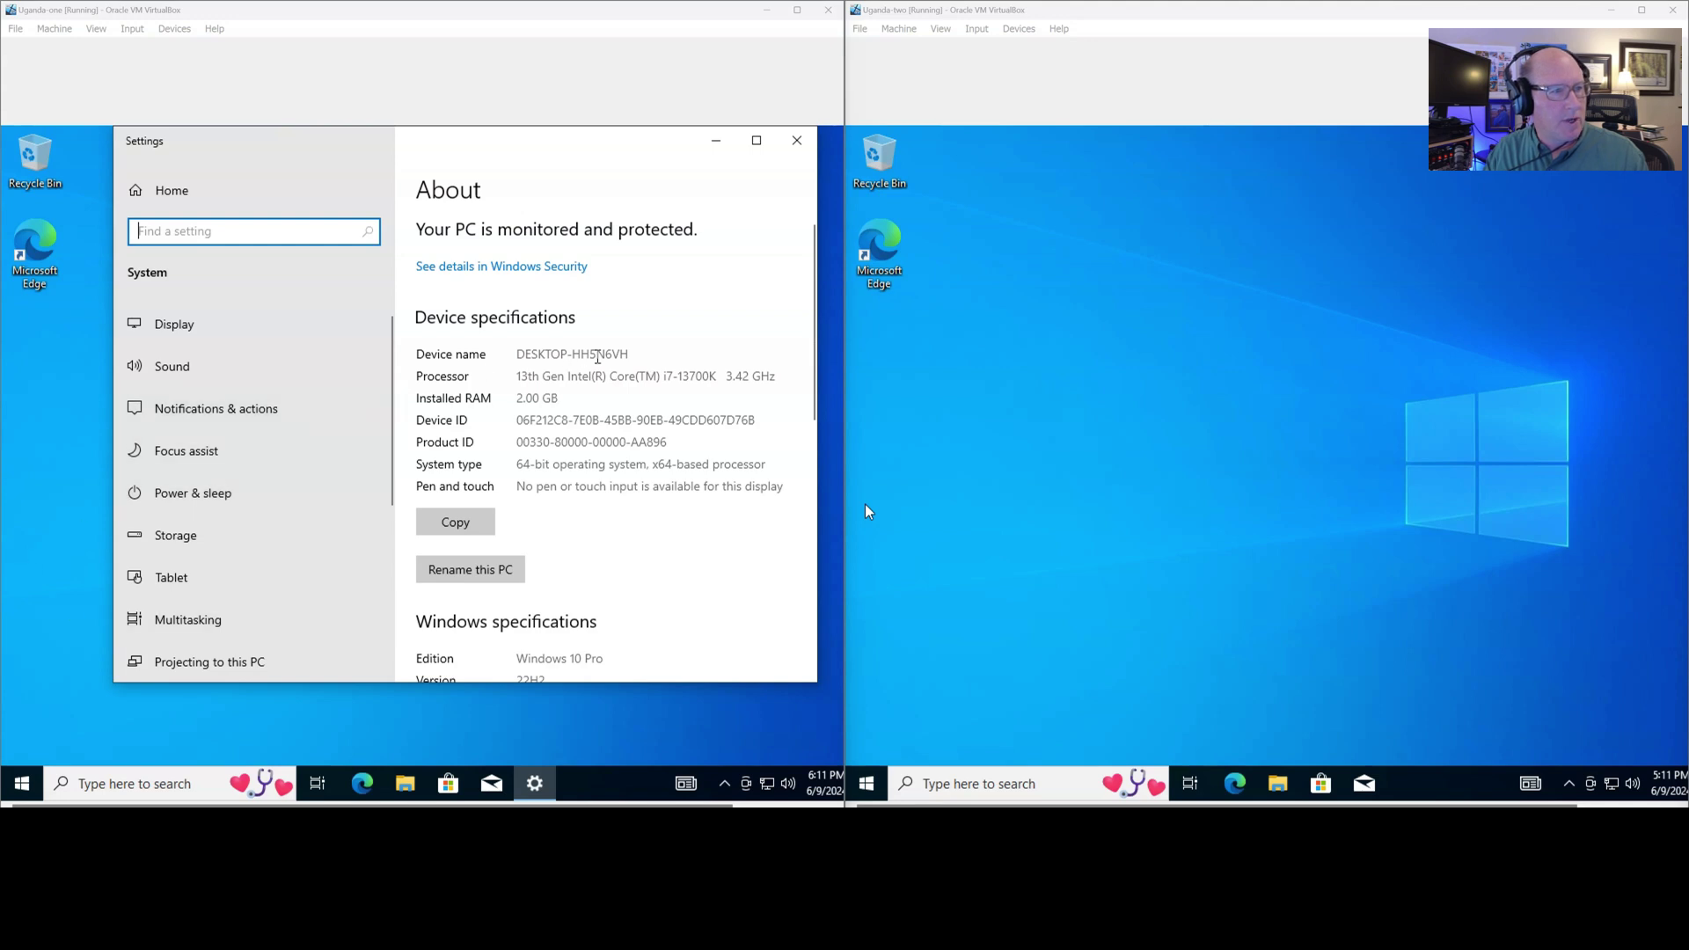
pyautogui.click(504, 572)
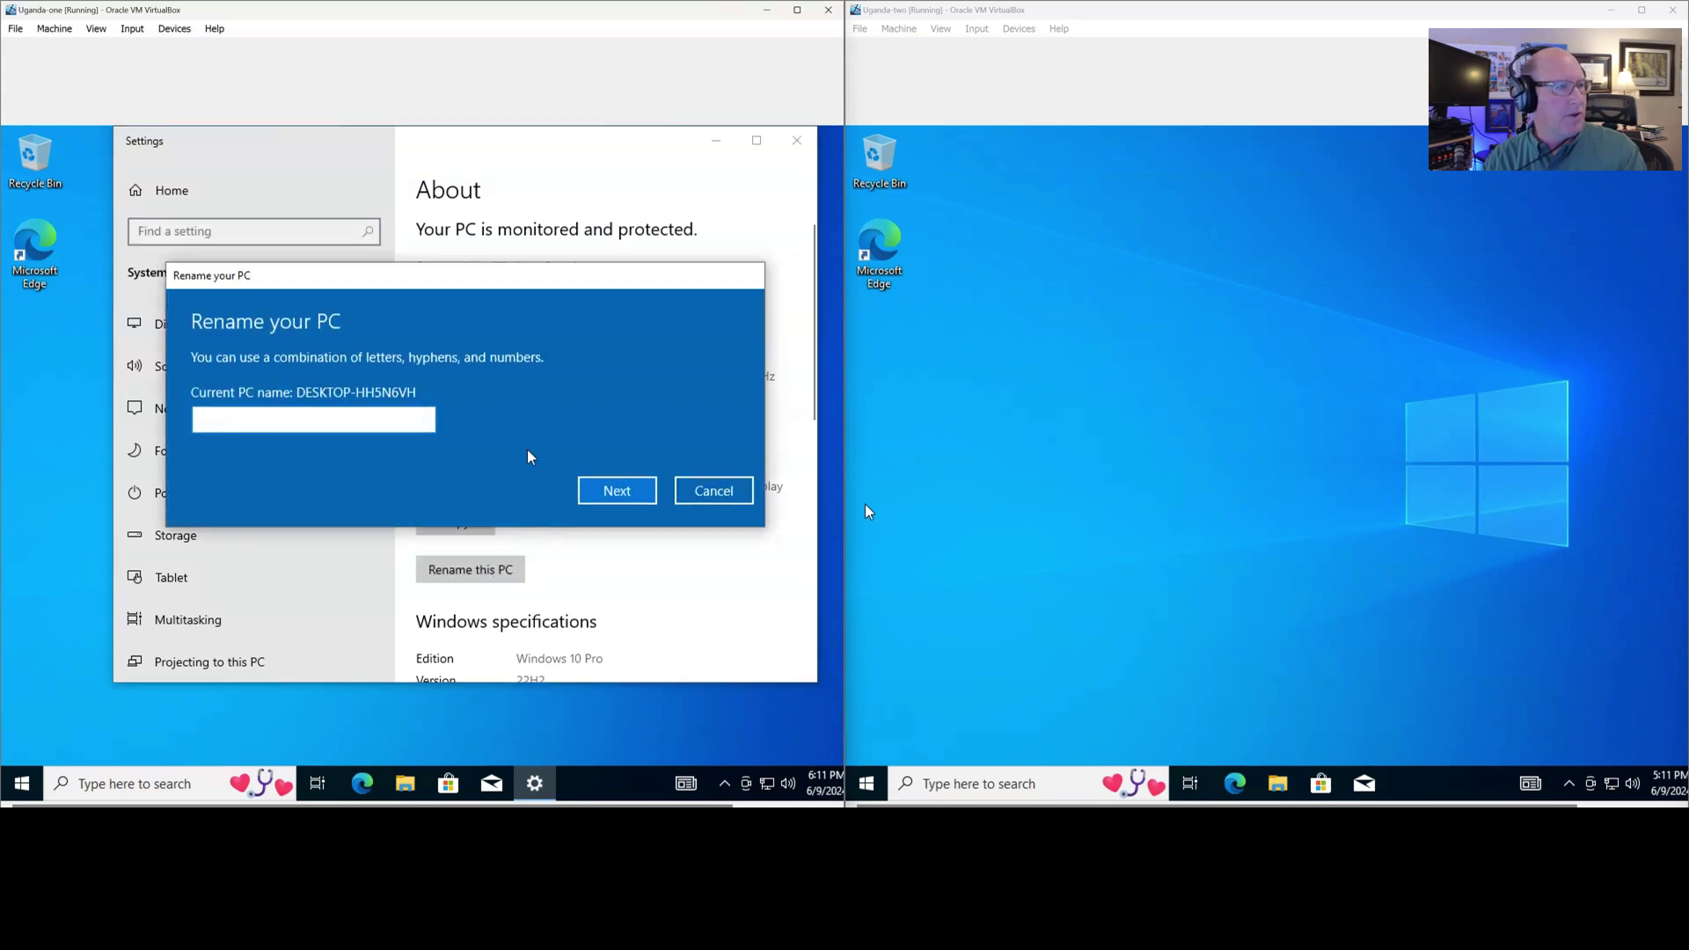
pyautogui.write('Ugan')
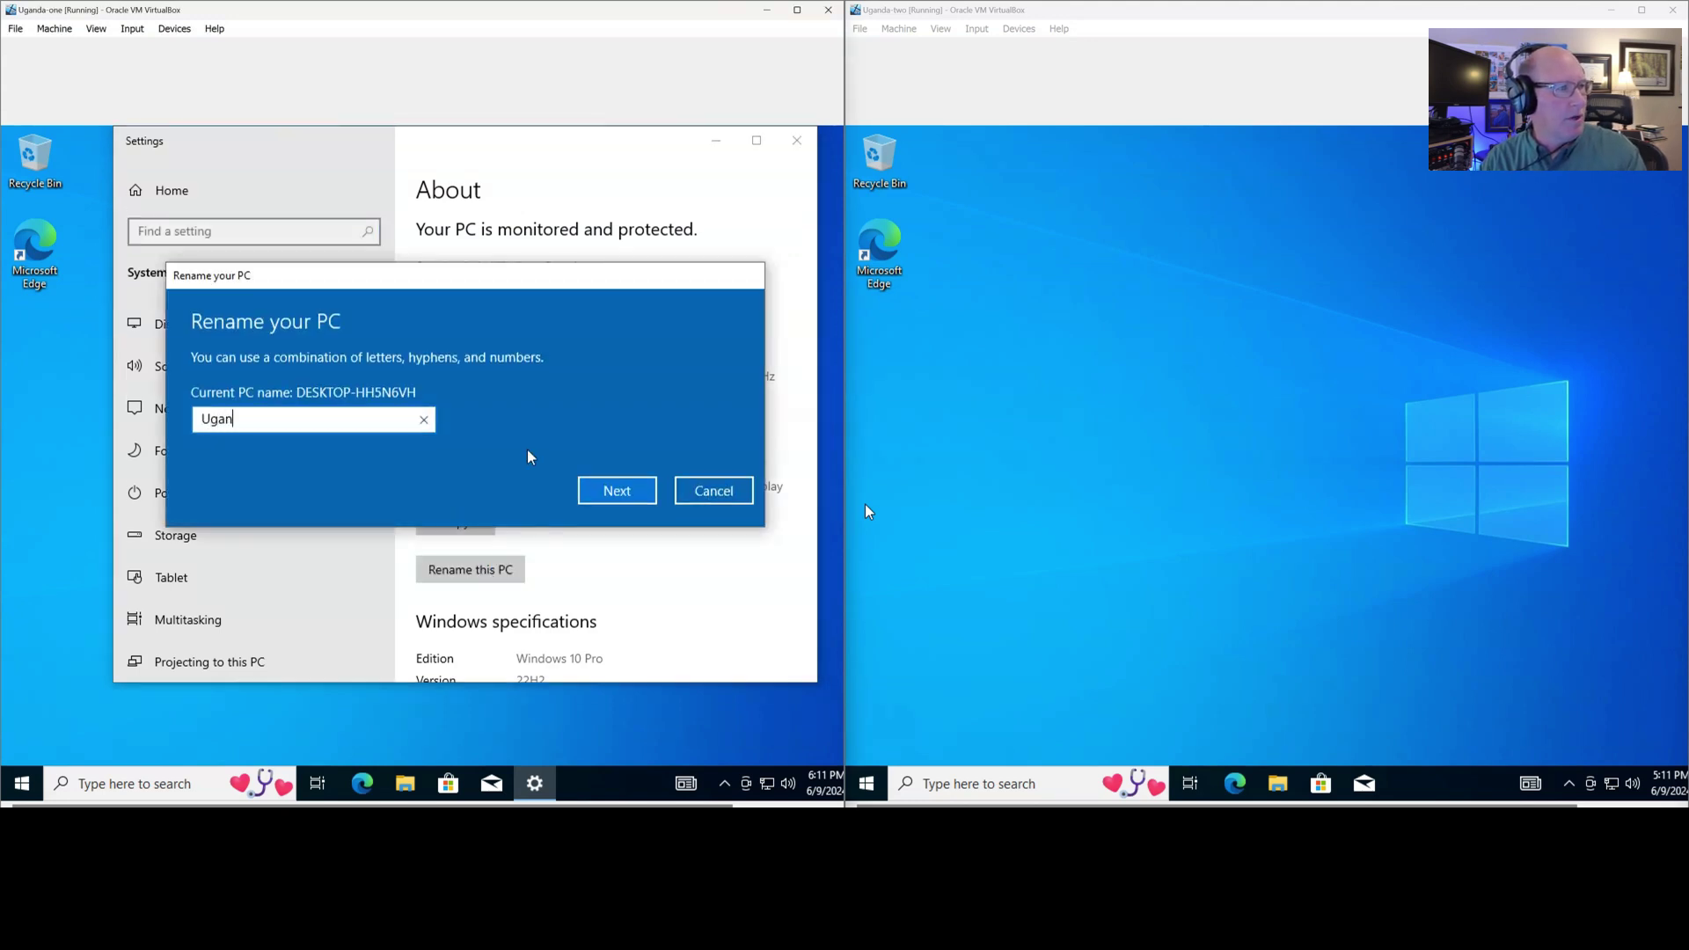
pyautogui.write('da-one')
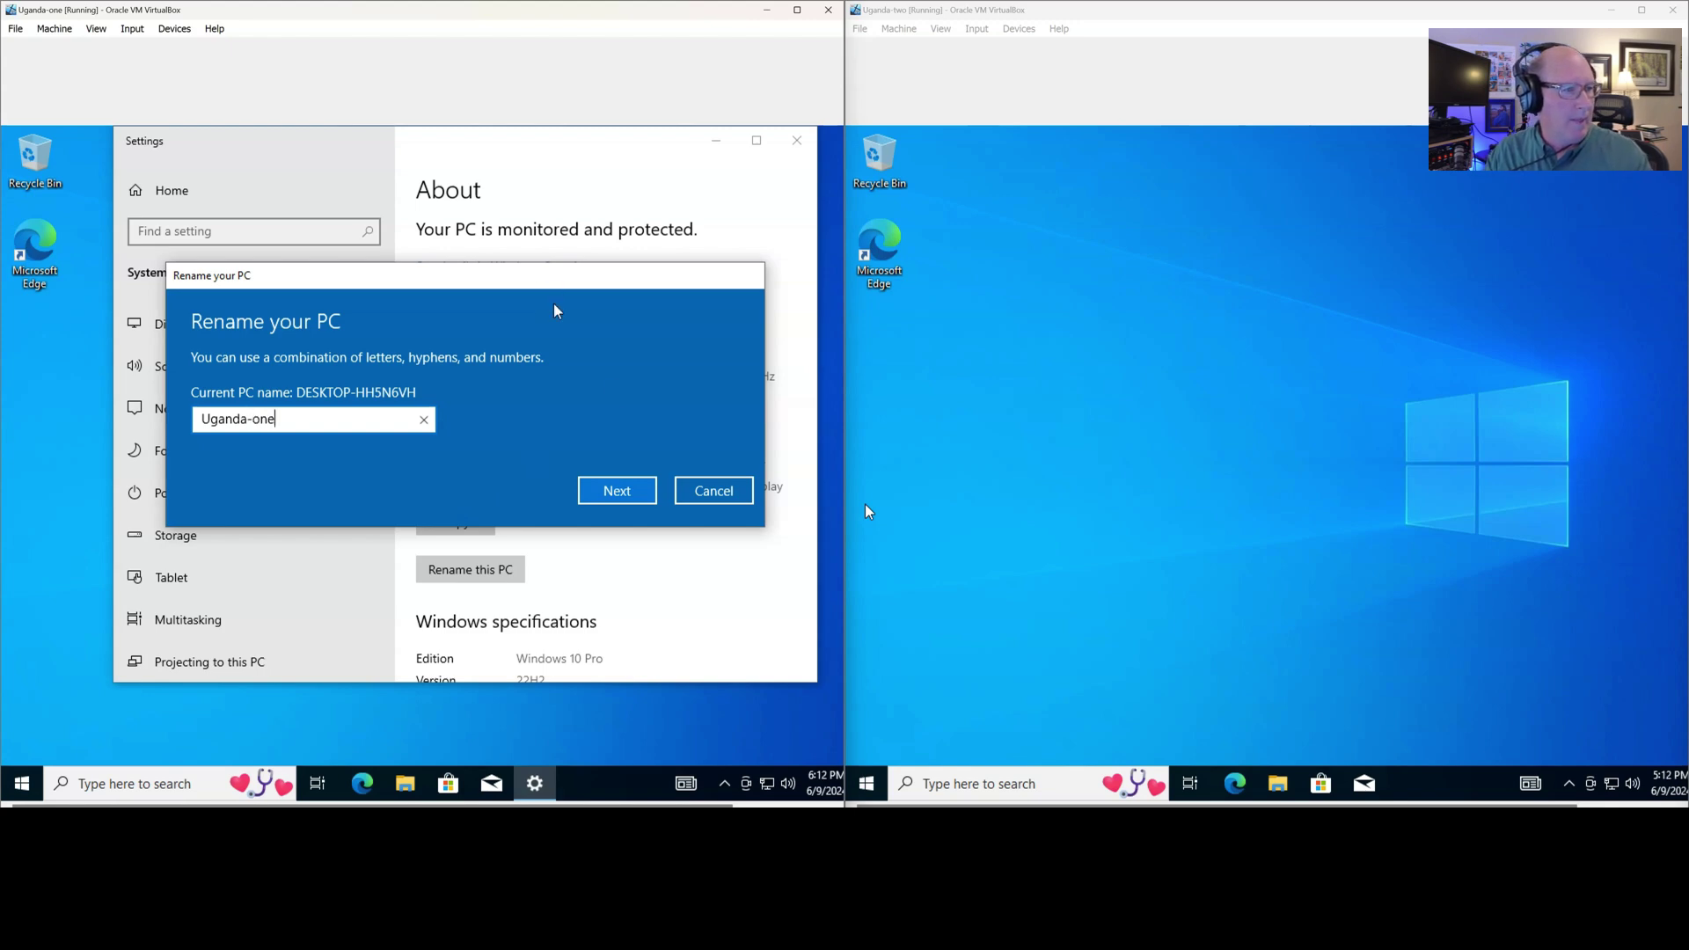
pyautogui.click(612, 500)
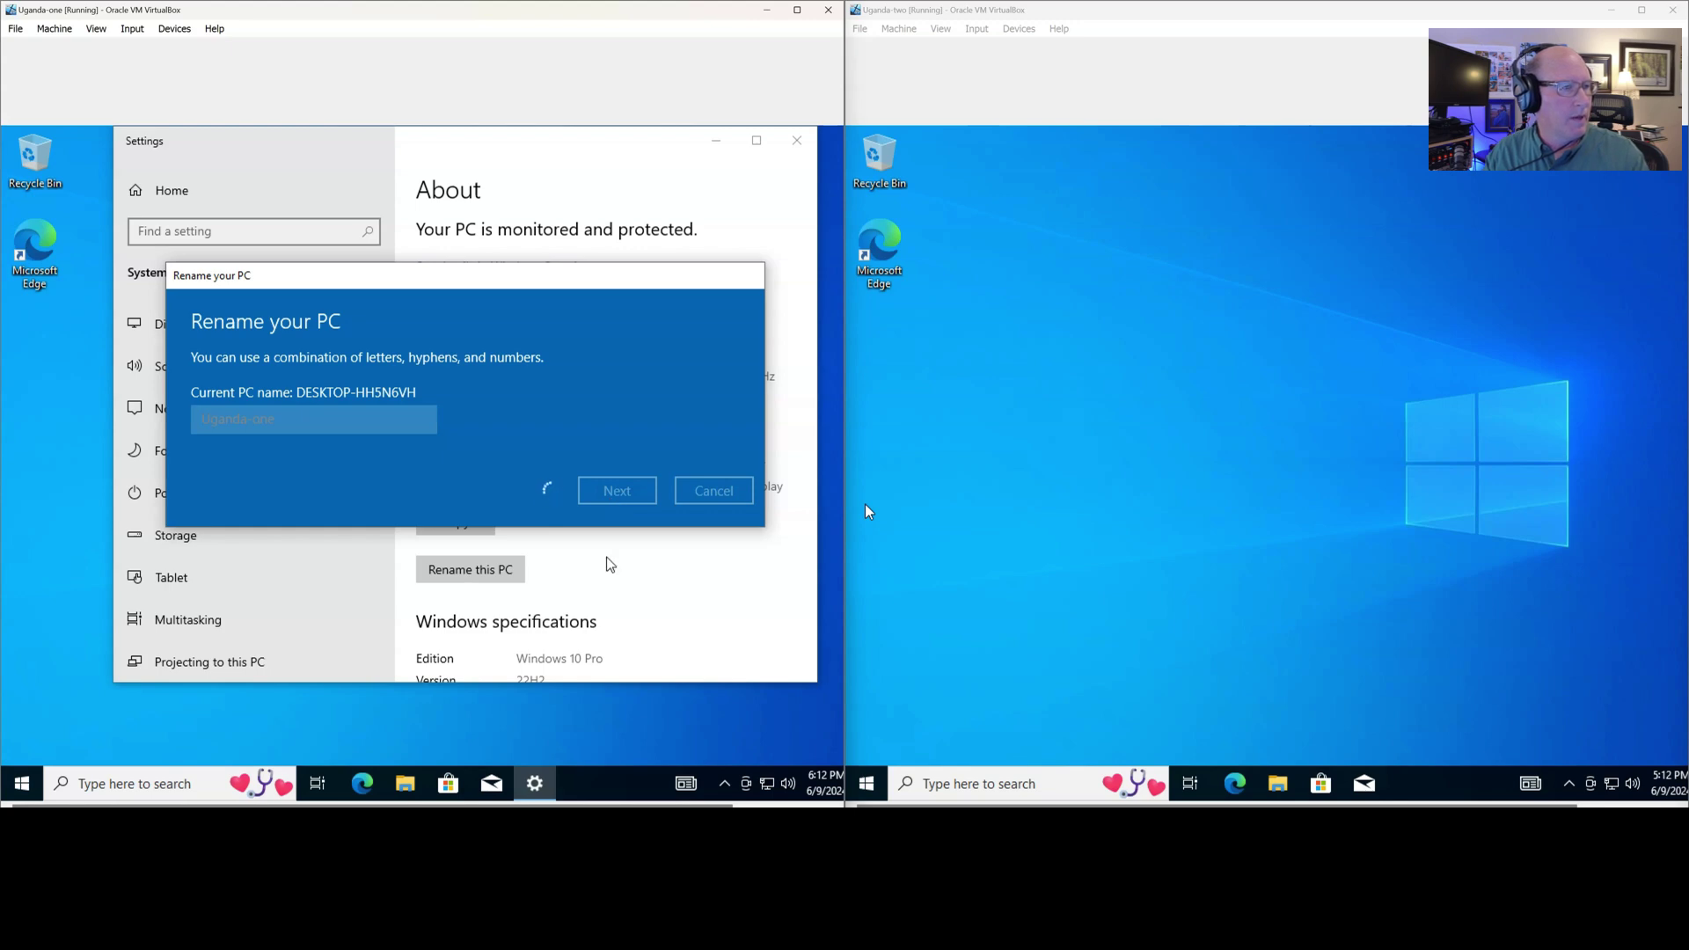
pyautogui.click(611, 455)
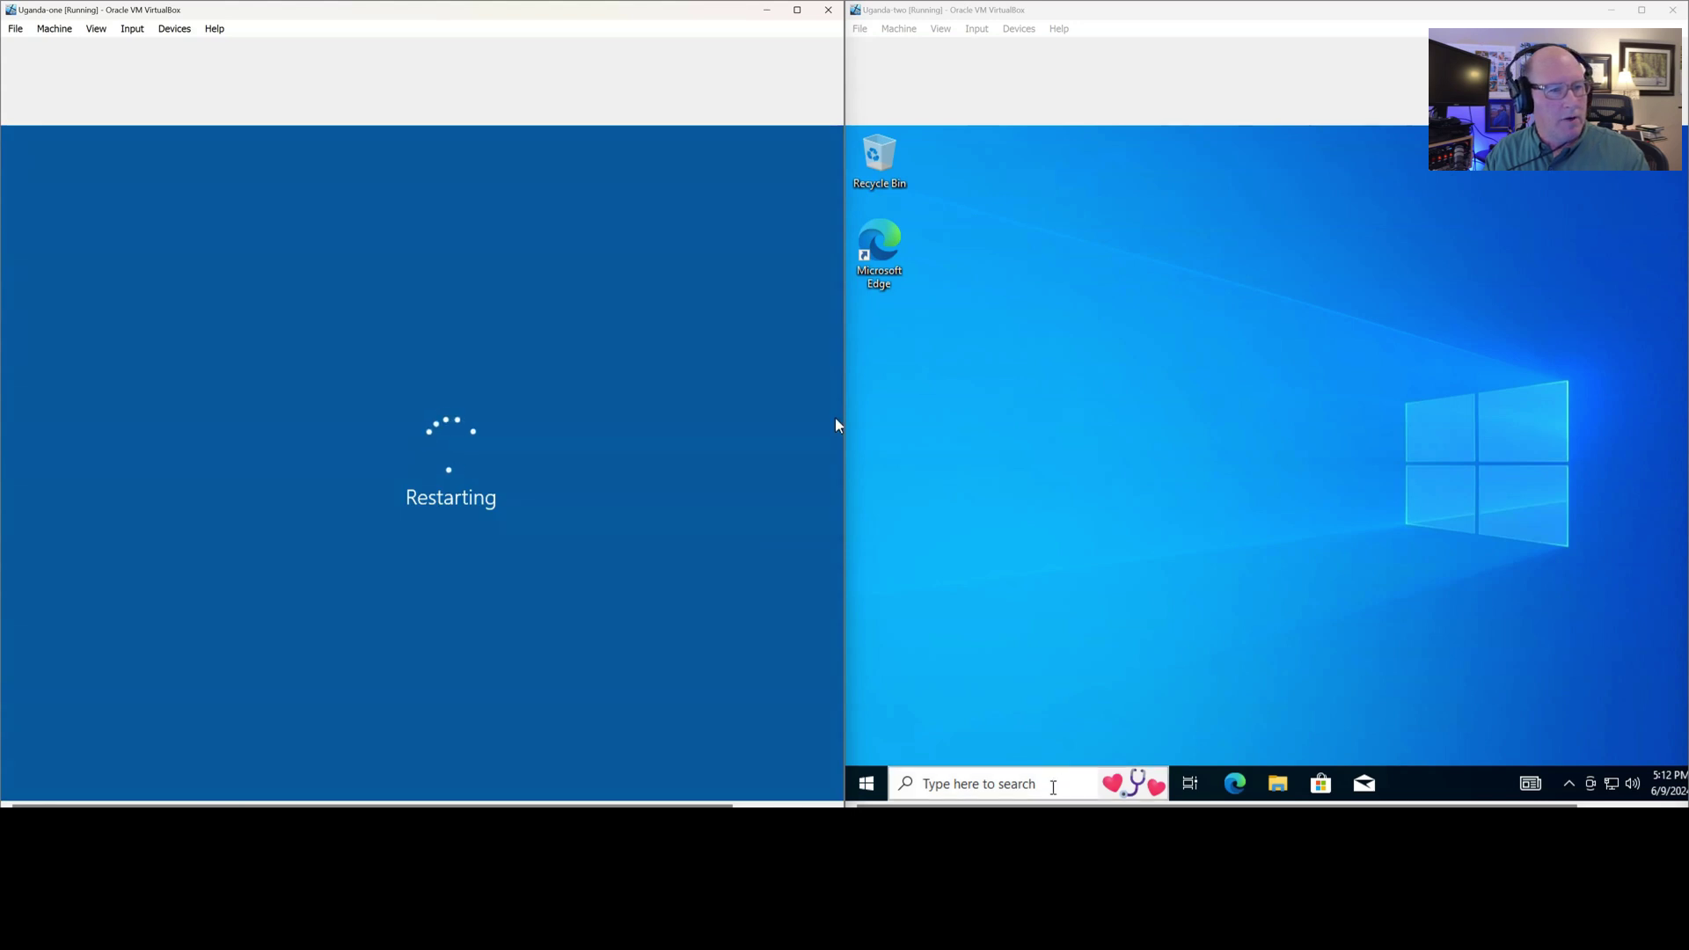
# In the second VM's Command Prompt, run hostname to confirm DESKTOP-EA881V5, then exit
pyautogui.click(1045, 784)
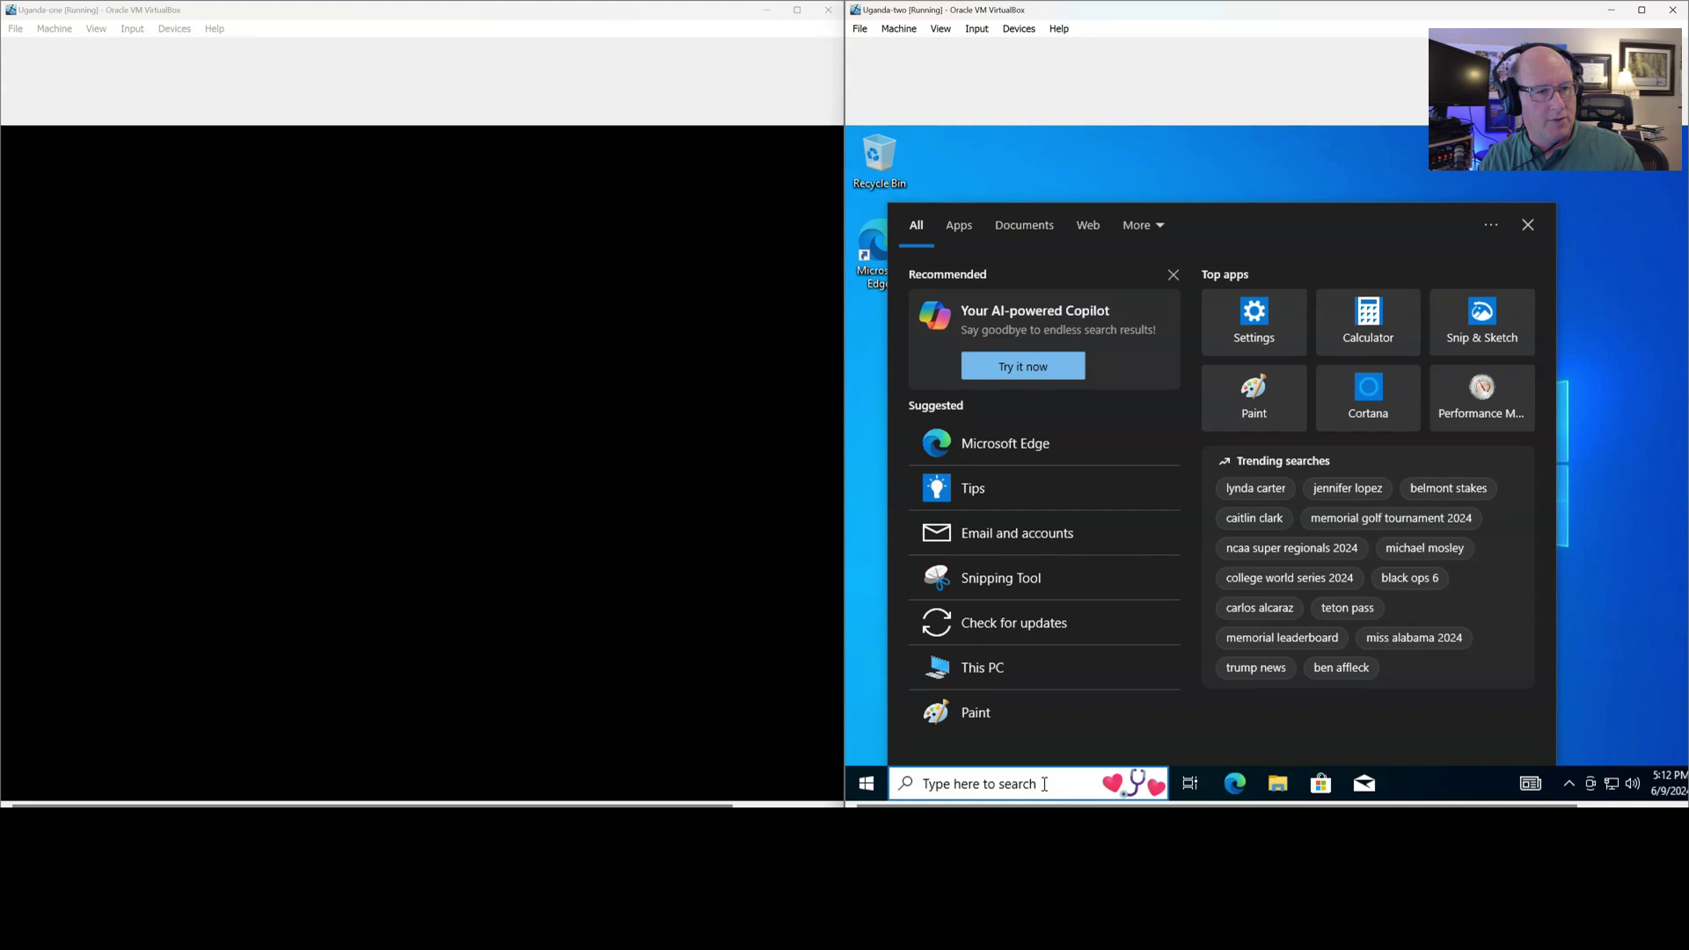
pyautogui.write('cnd')
pyautogui.press('BackSpace')
pyautogui.press('BackSpace')
pyautogui.press('BackSpace')
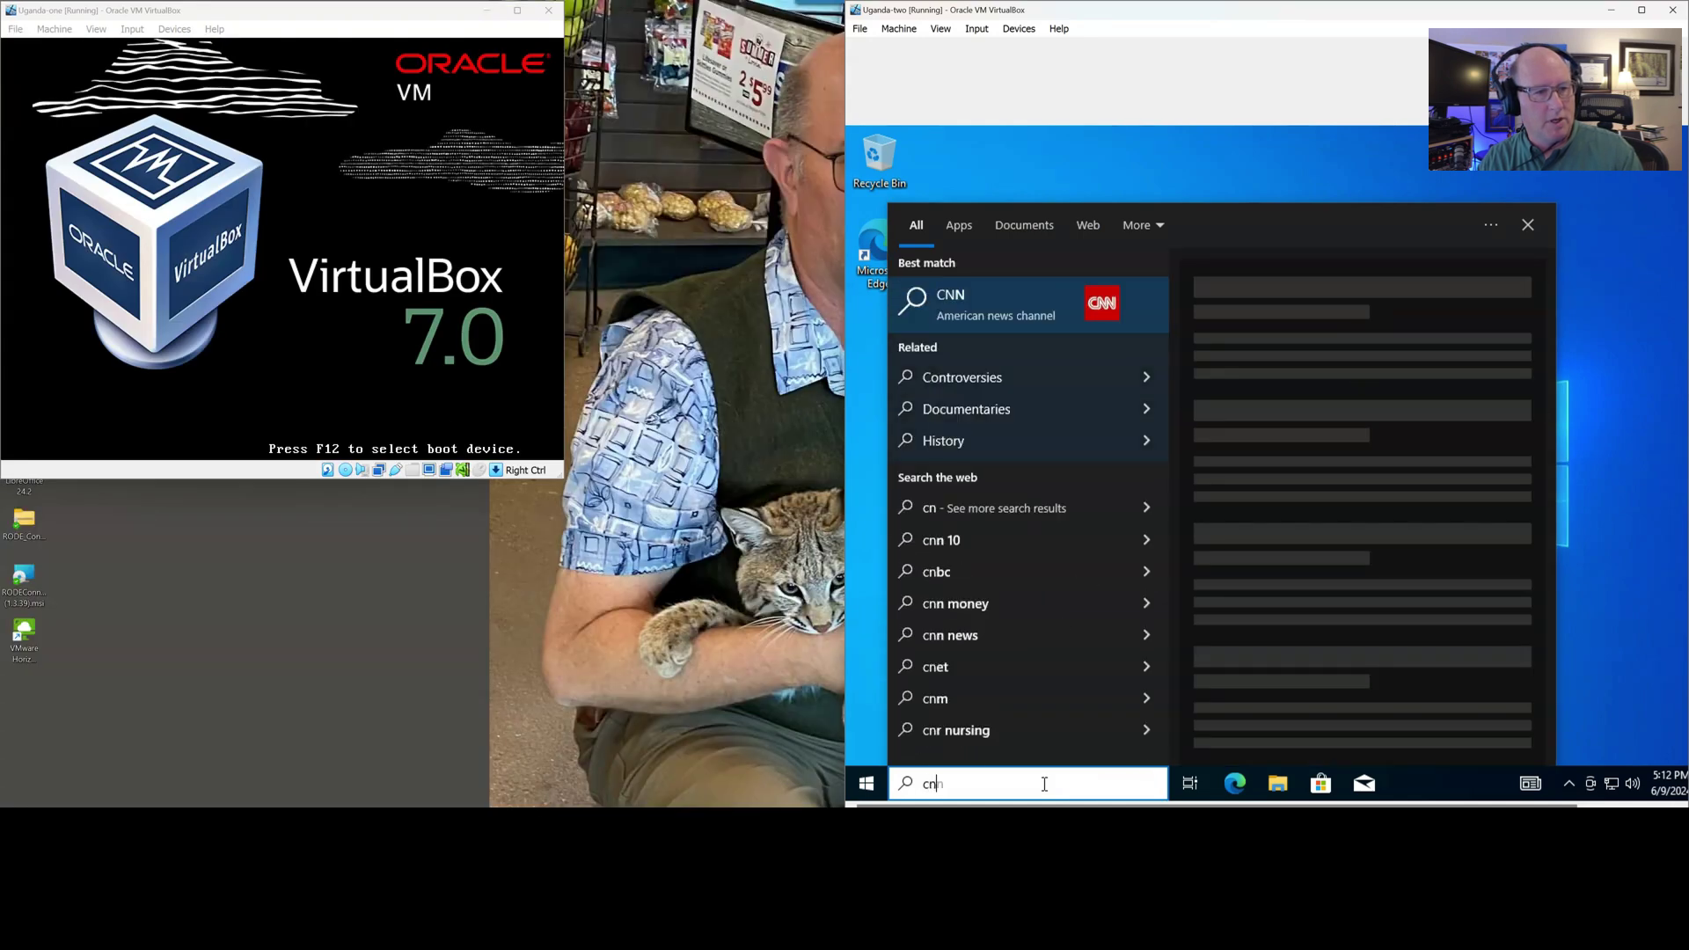
pyautogui.write('cmd')
pyautogui.press('Return')
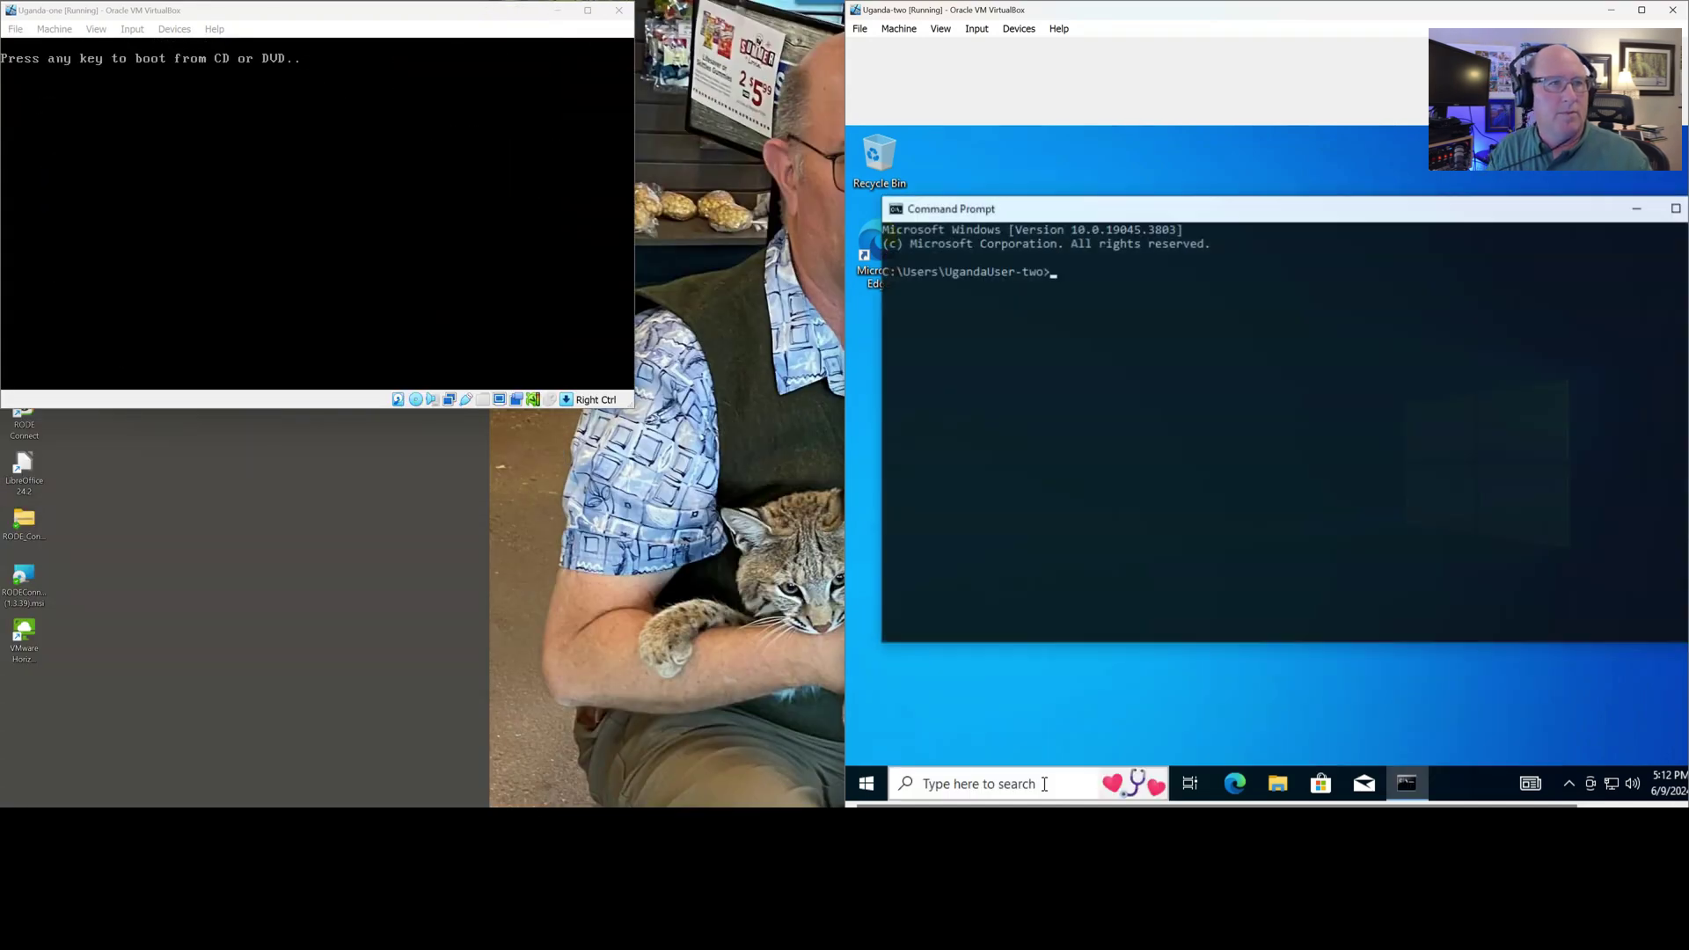
pyautogui.write('hostname')
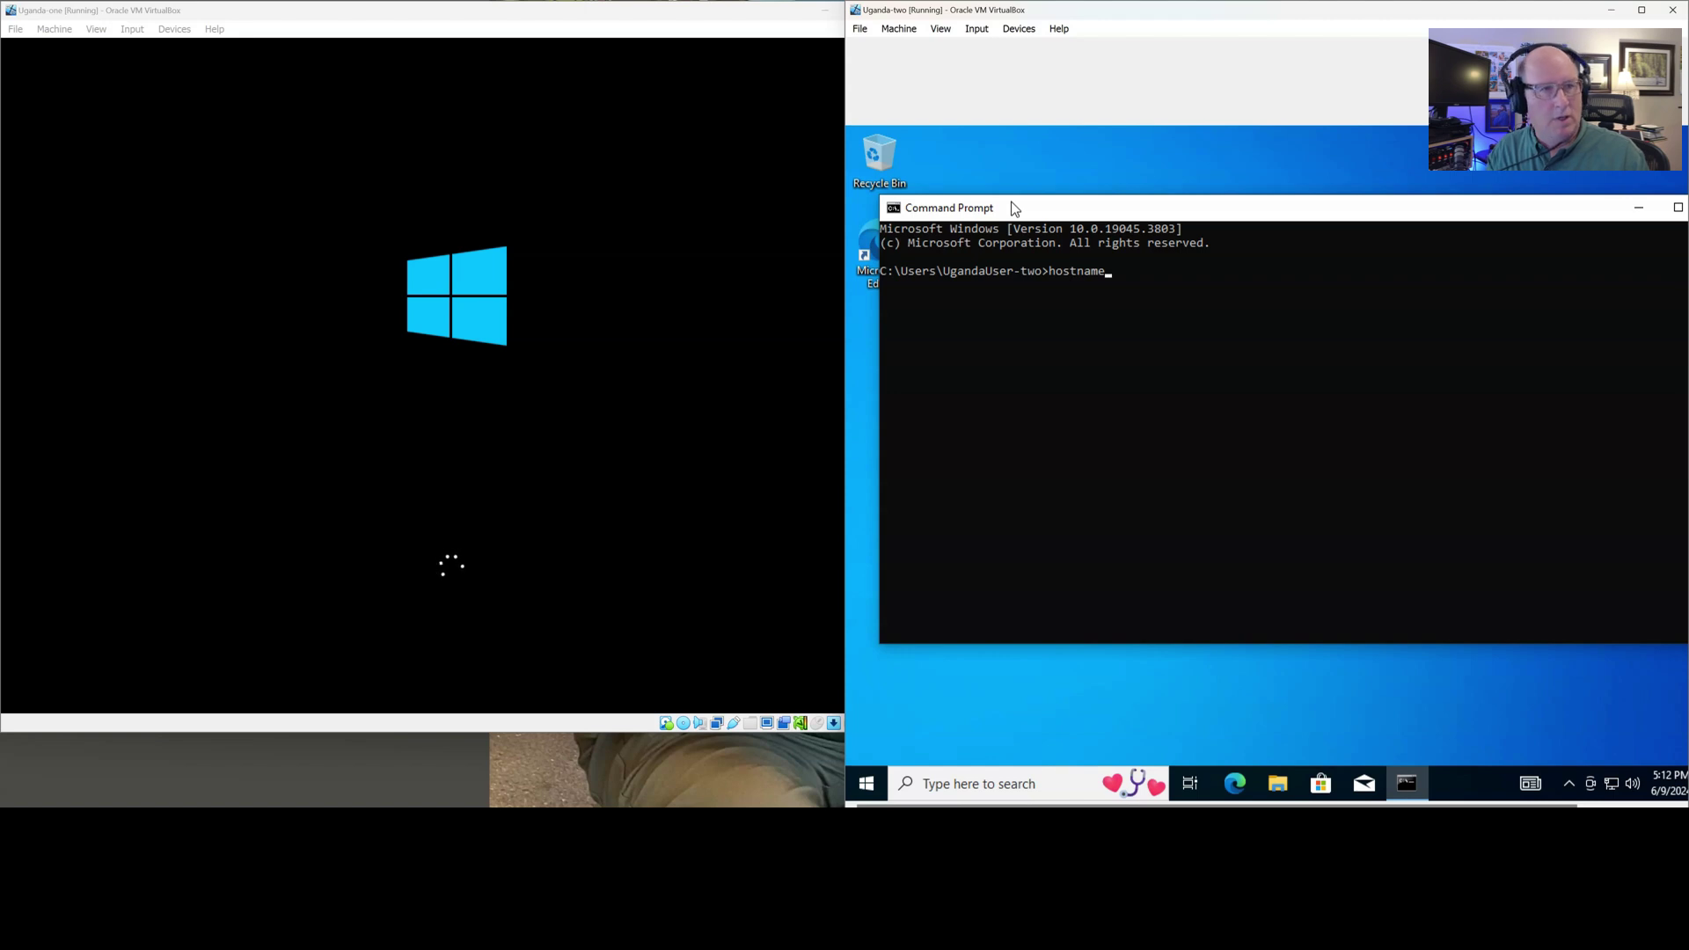
pyautogui.scroll(1, 1131, 383)
pyautogui.scroll(3, 1128, 377)
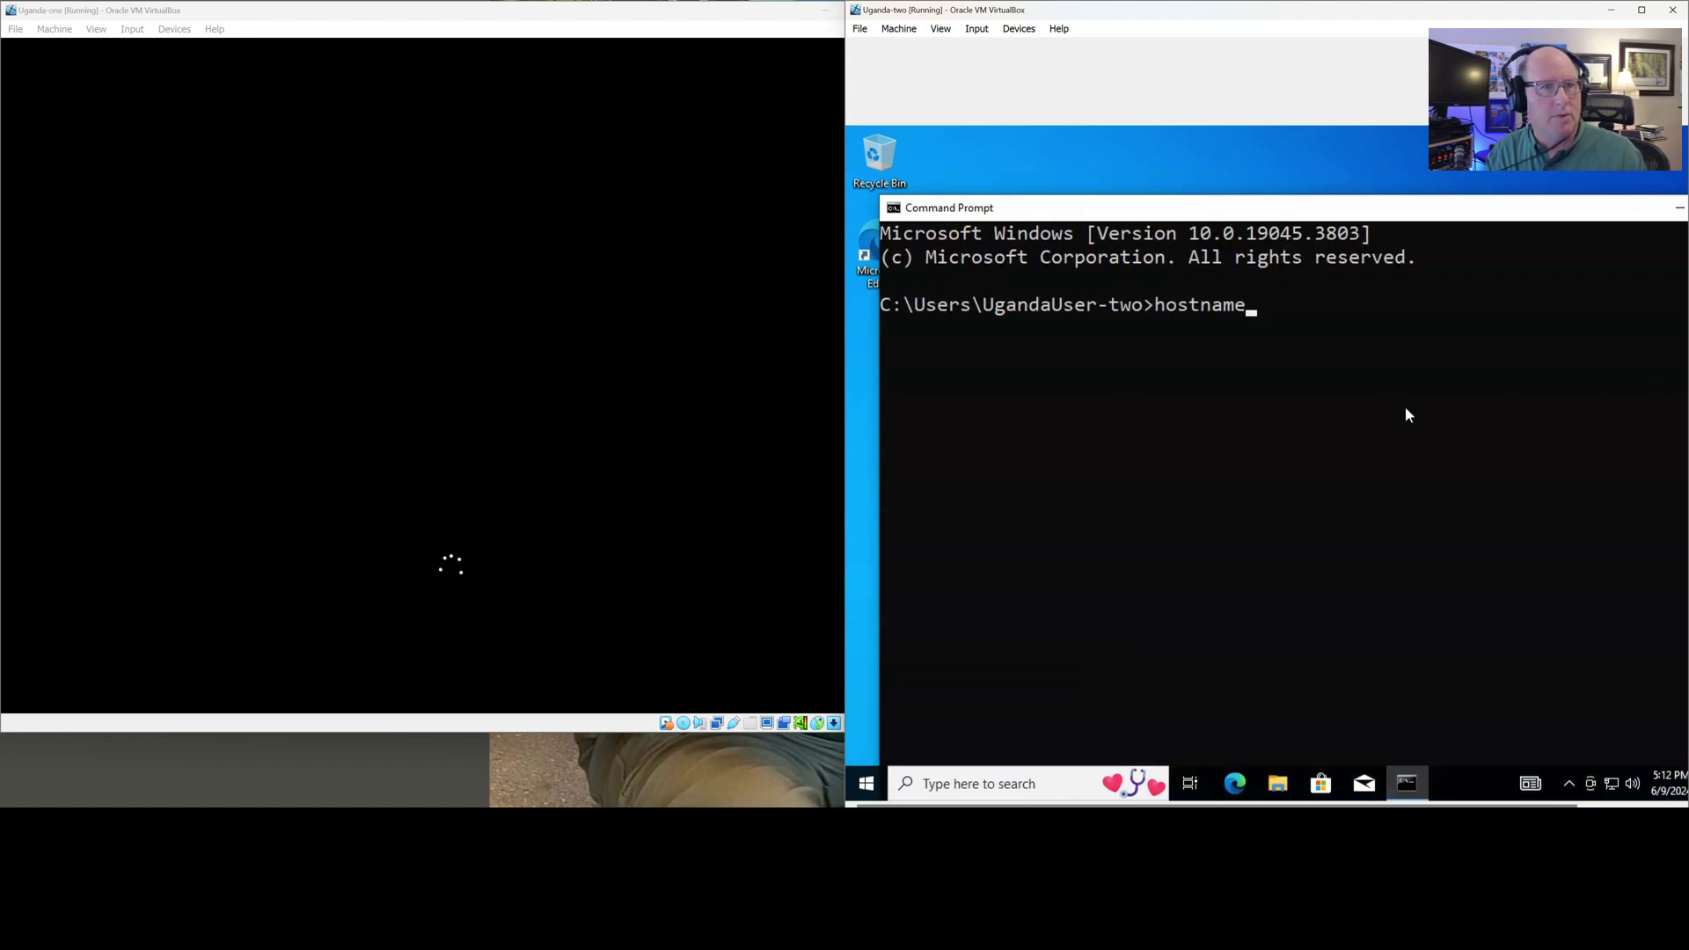
pyautogui.press('Return')
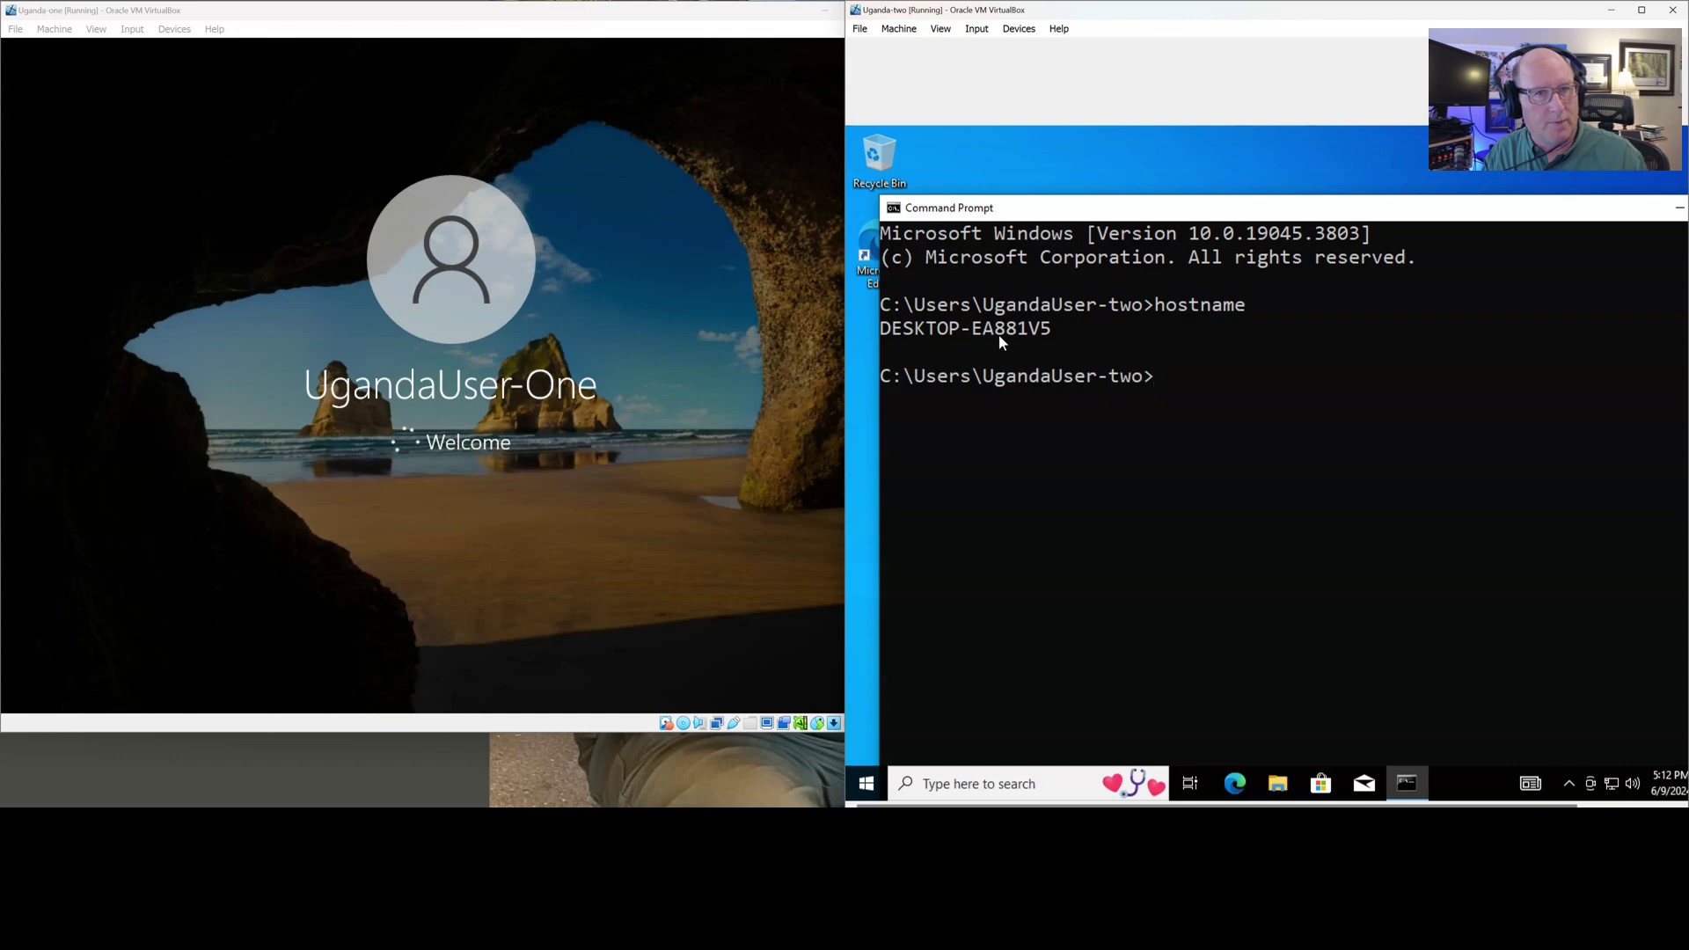
pyautogui.write('exit')
pyautogui.press('Return')
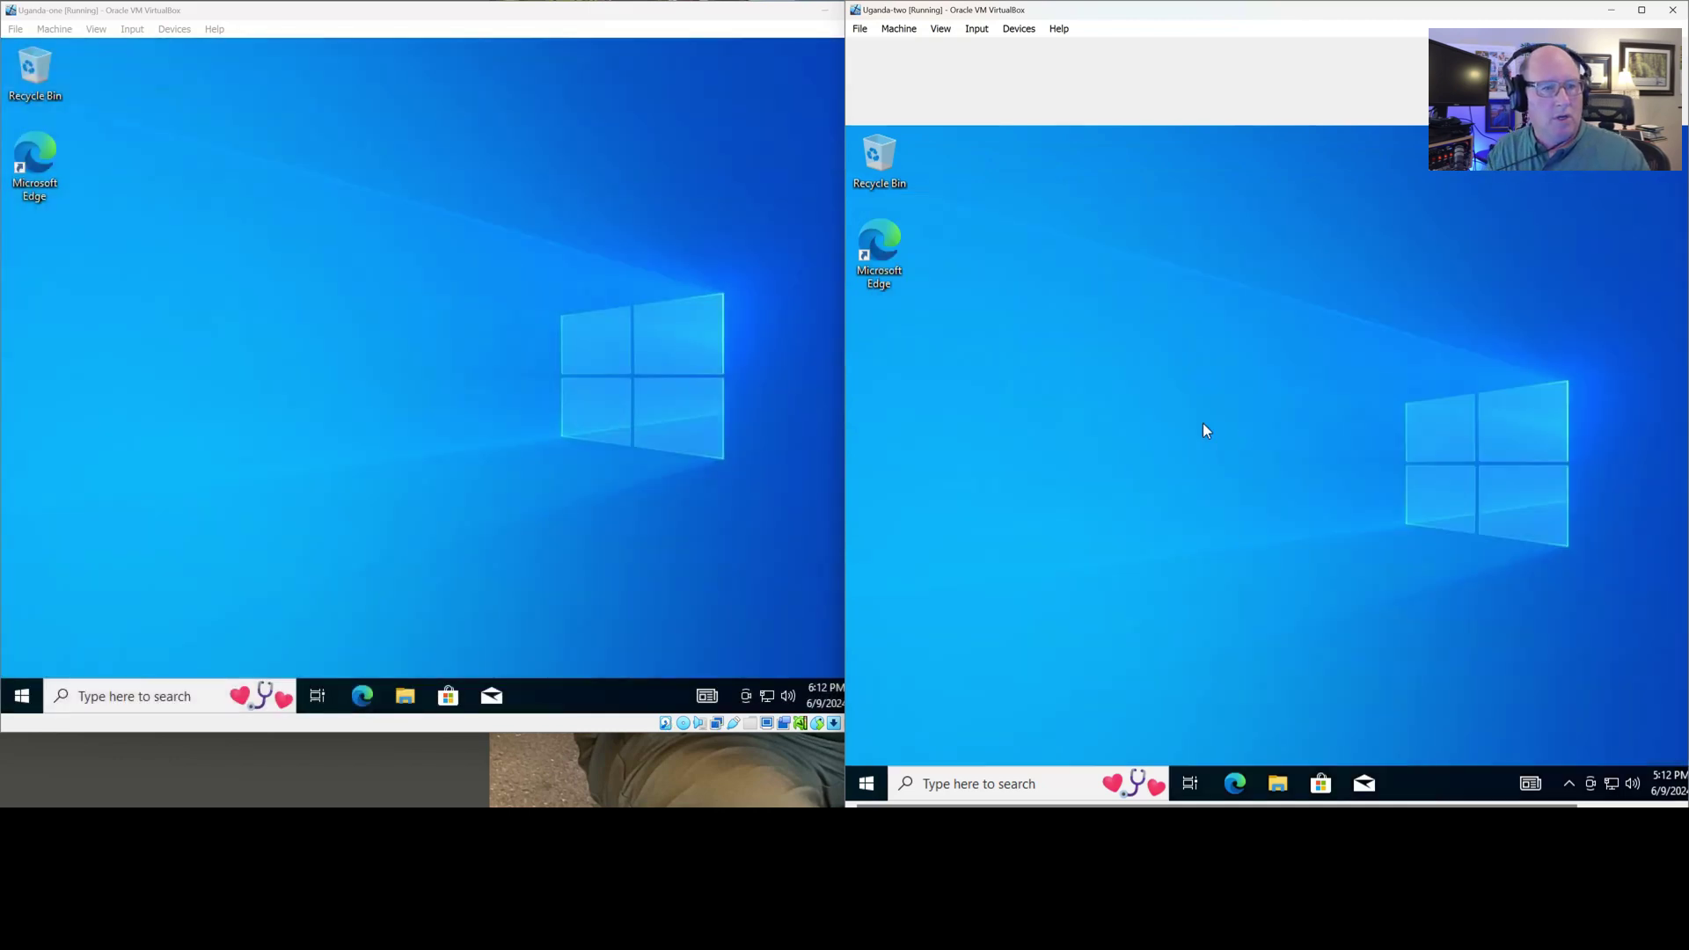
# Rename the second VM's PC to Uganda-two via View your PC name, then restart it
pyautogui.click(975, 782)
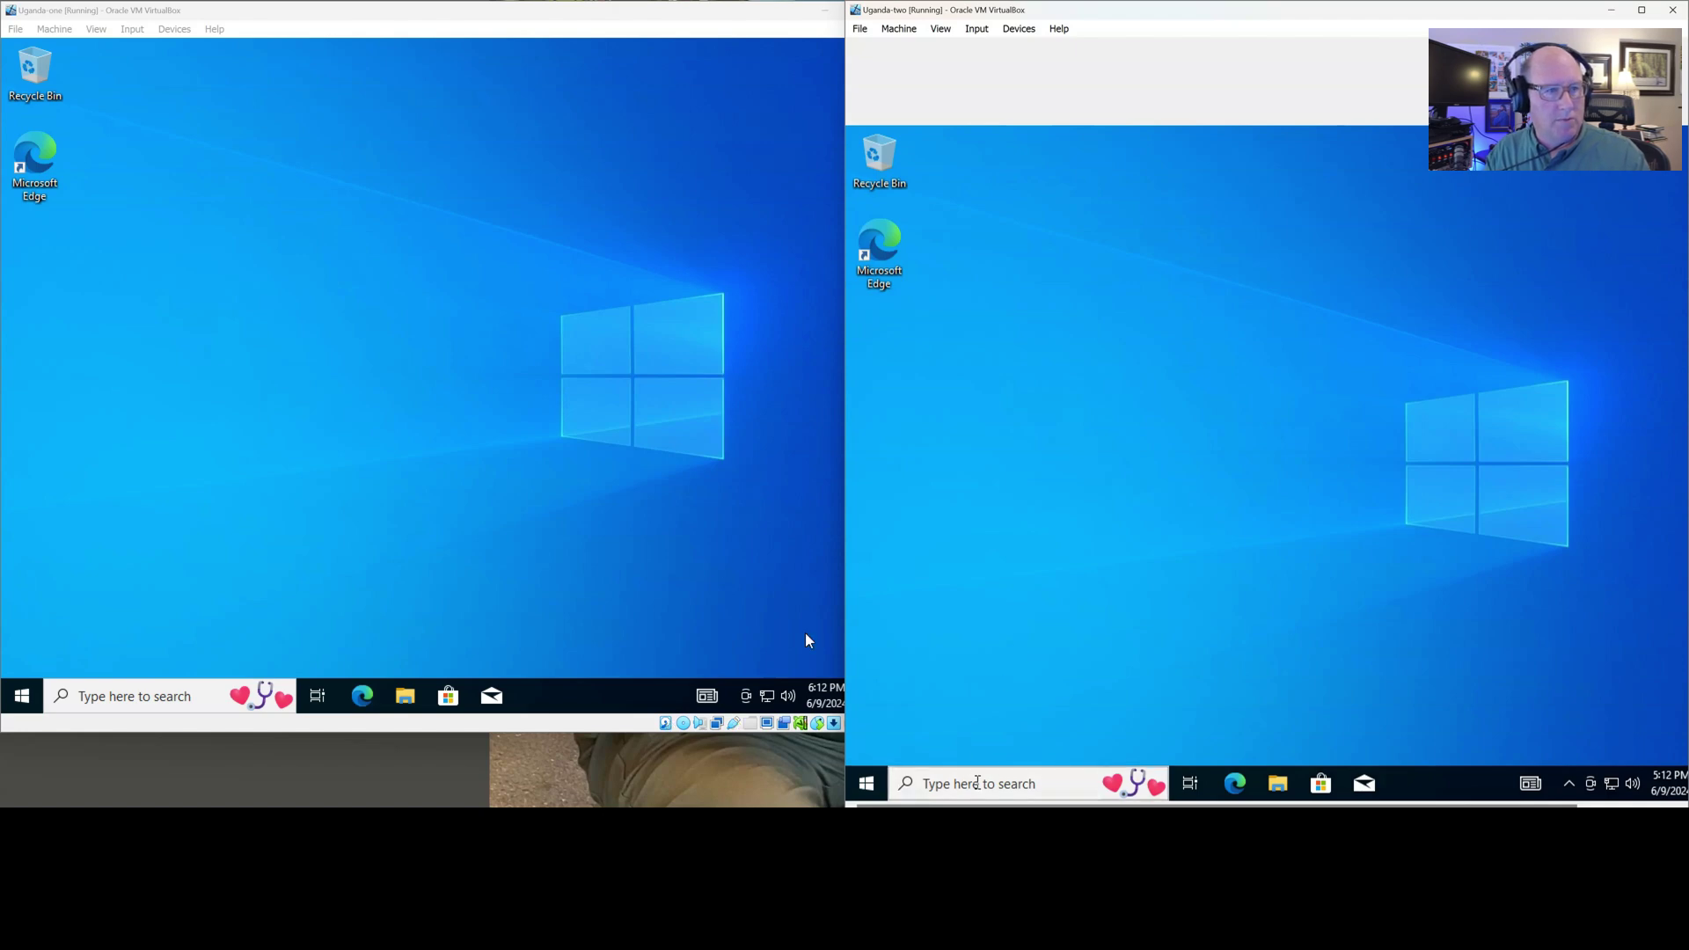
pyautogui.write('renam')
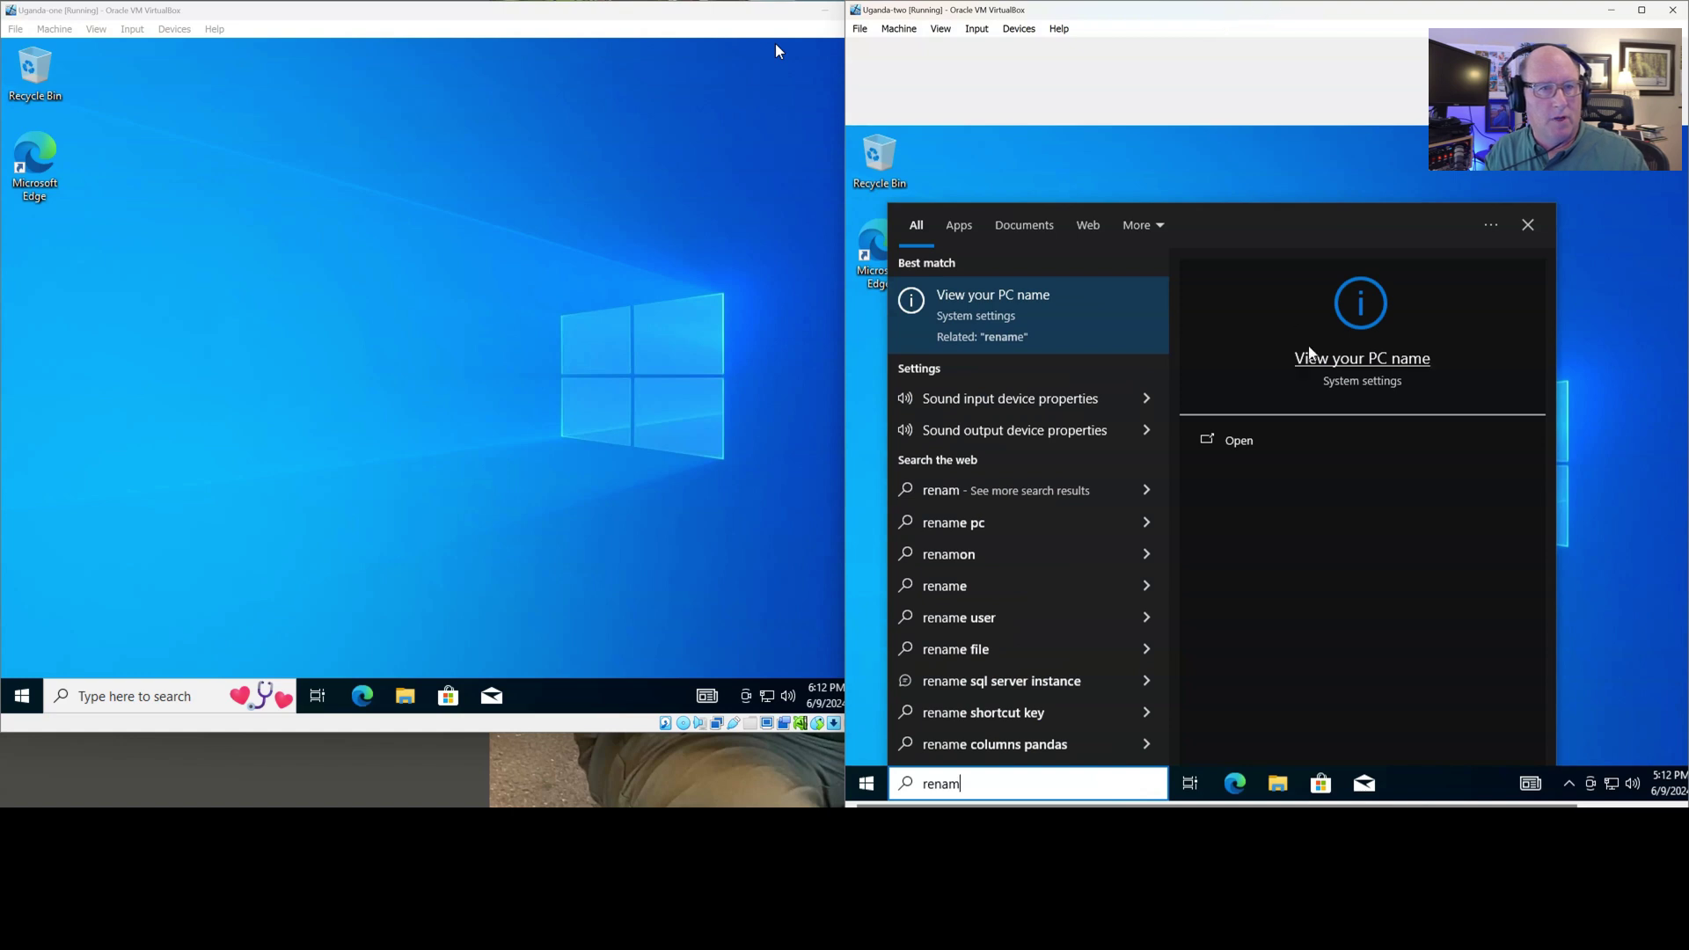
pyautogui.click(1314, 368)
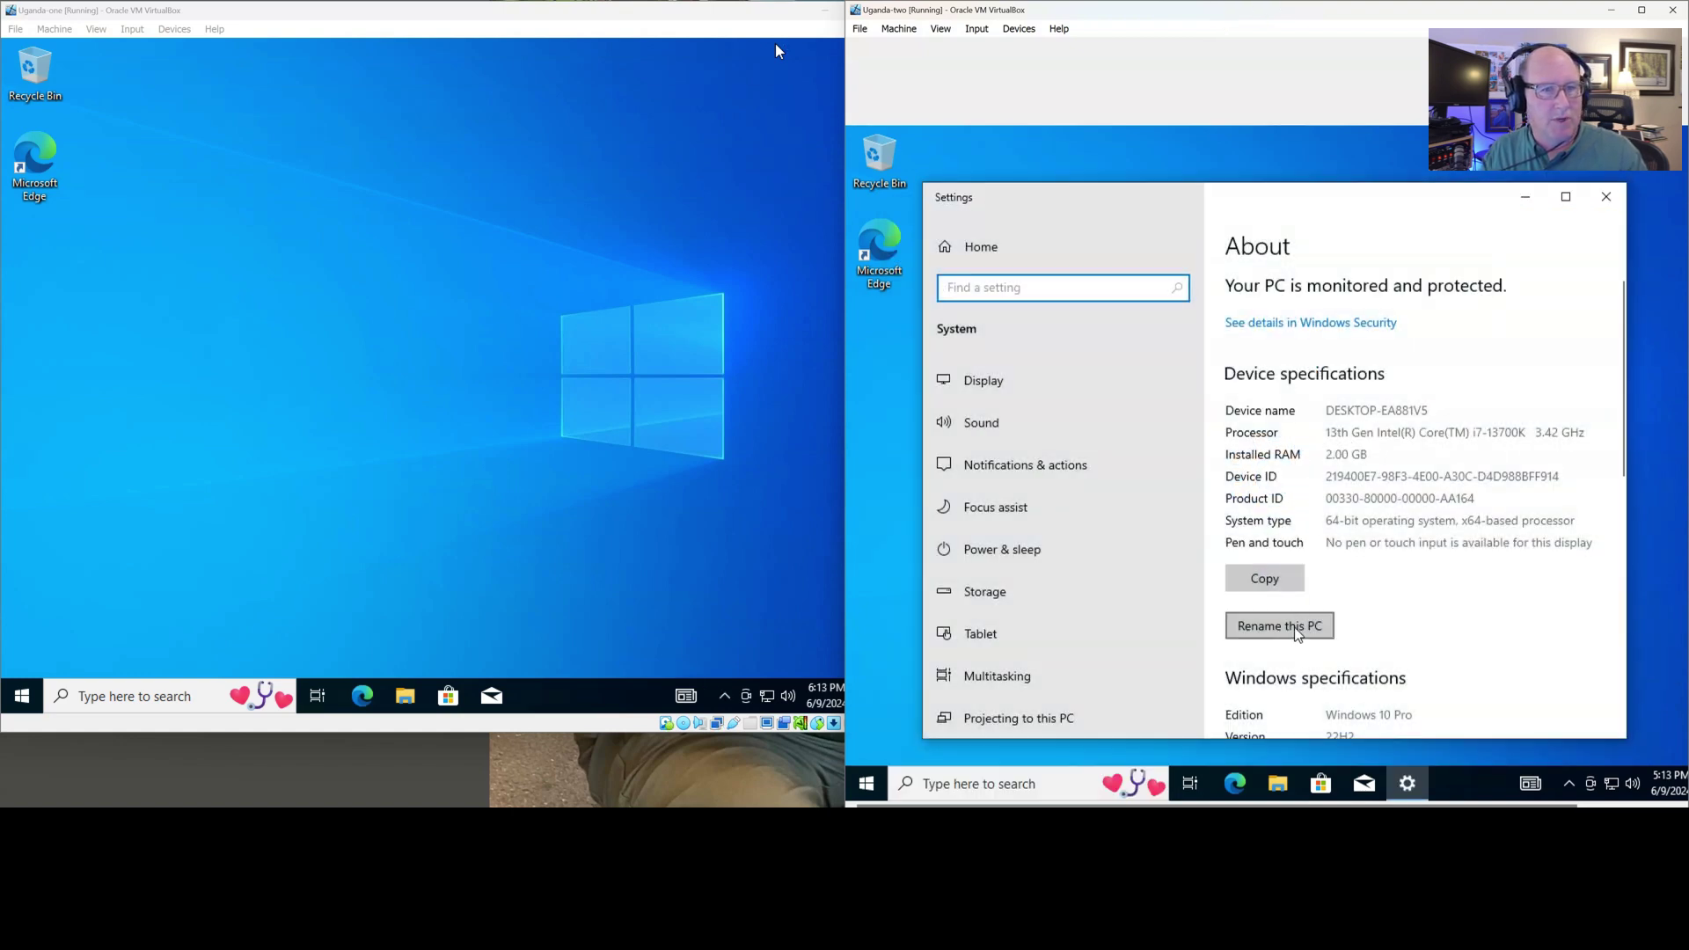
pyautogui.click(1293, 627)
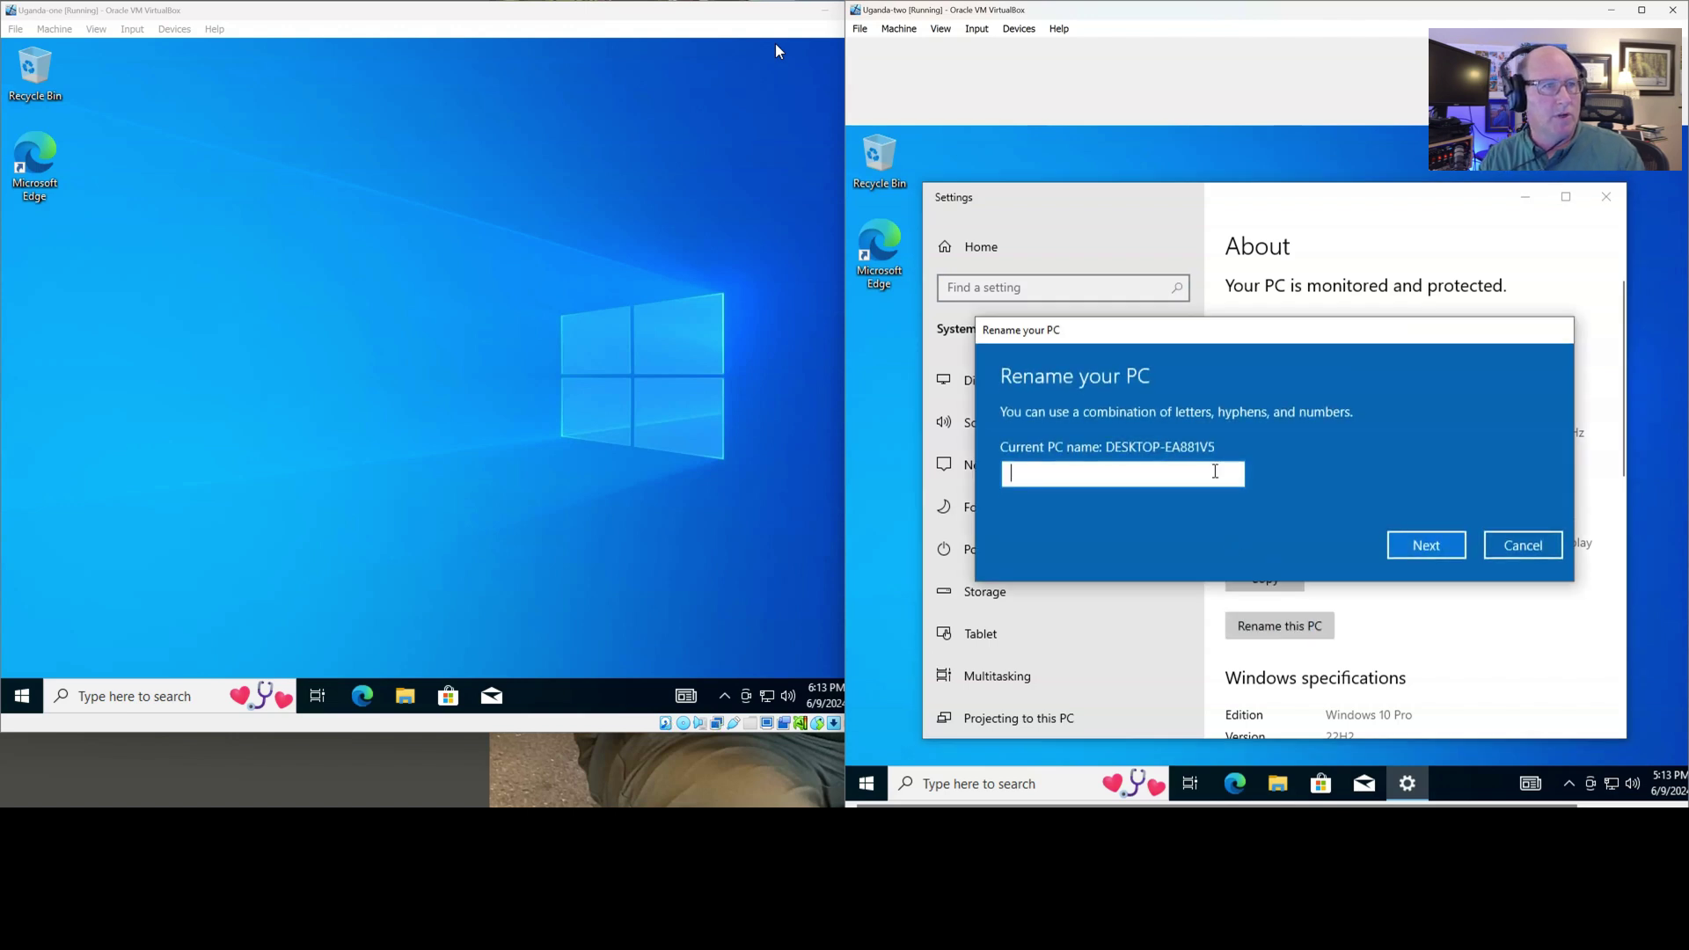
pyautogui.write('Ugand')
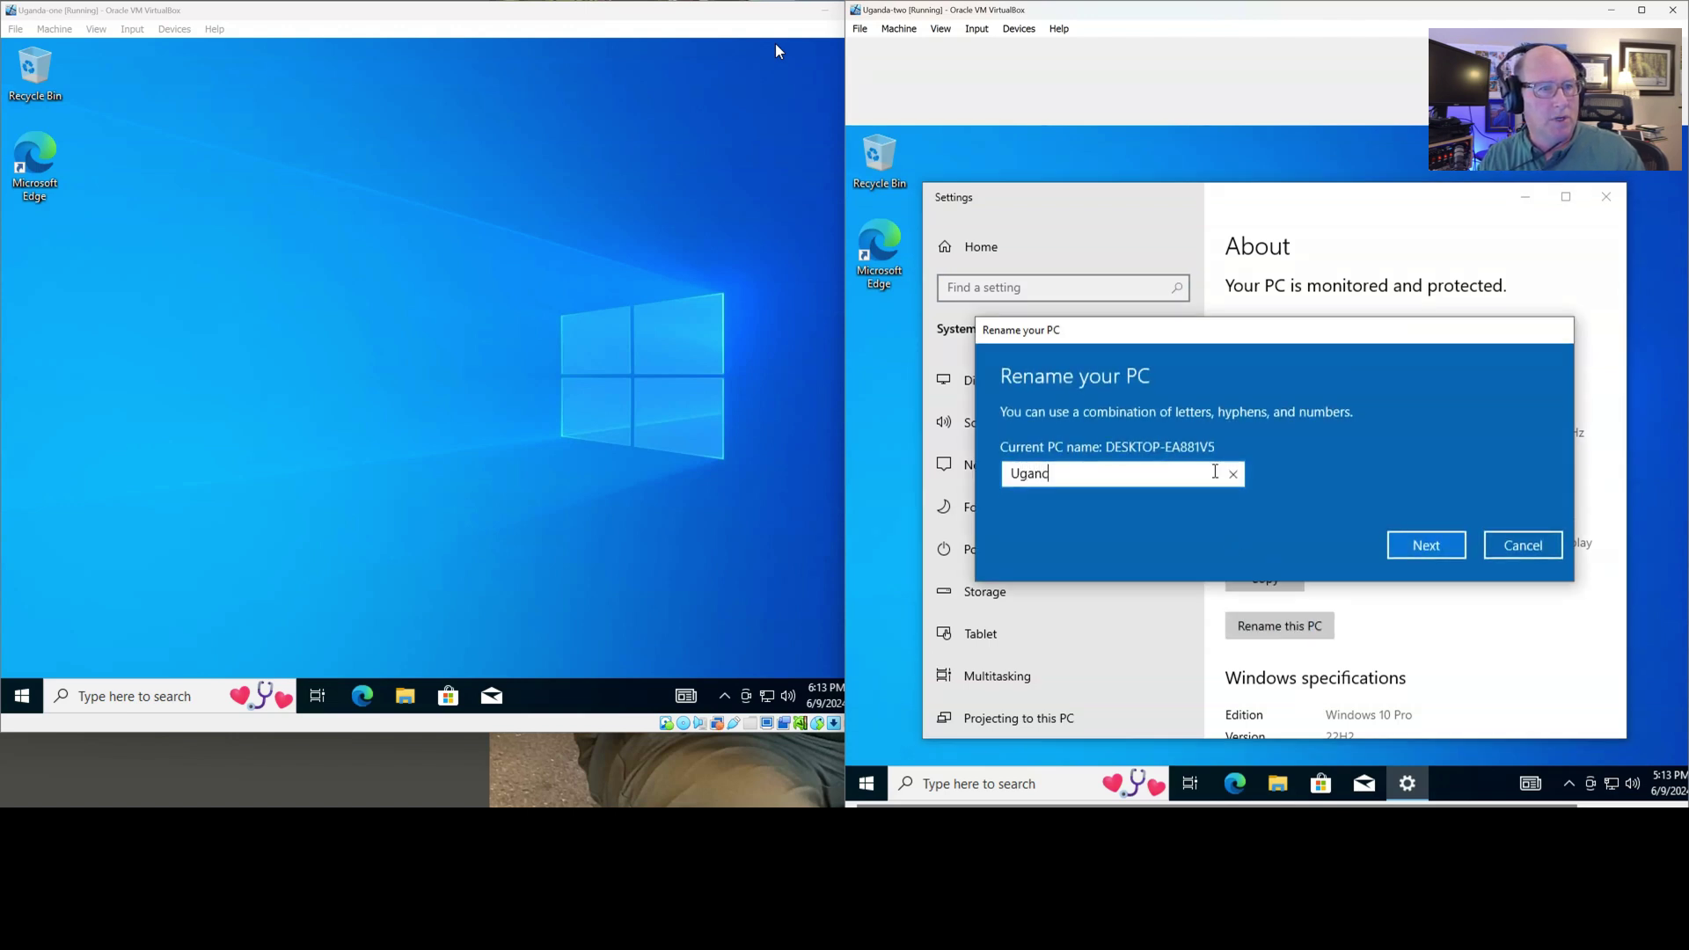
pyautogui.write('da-two')
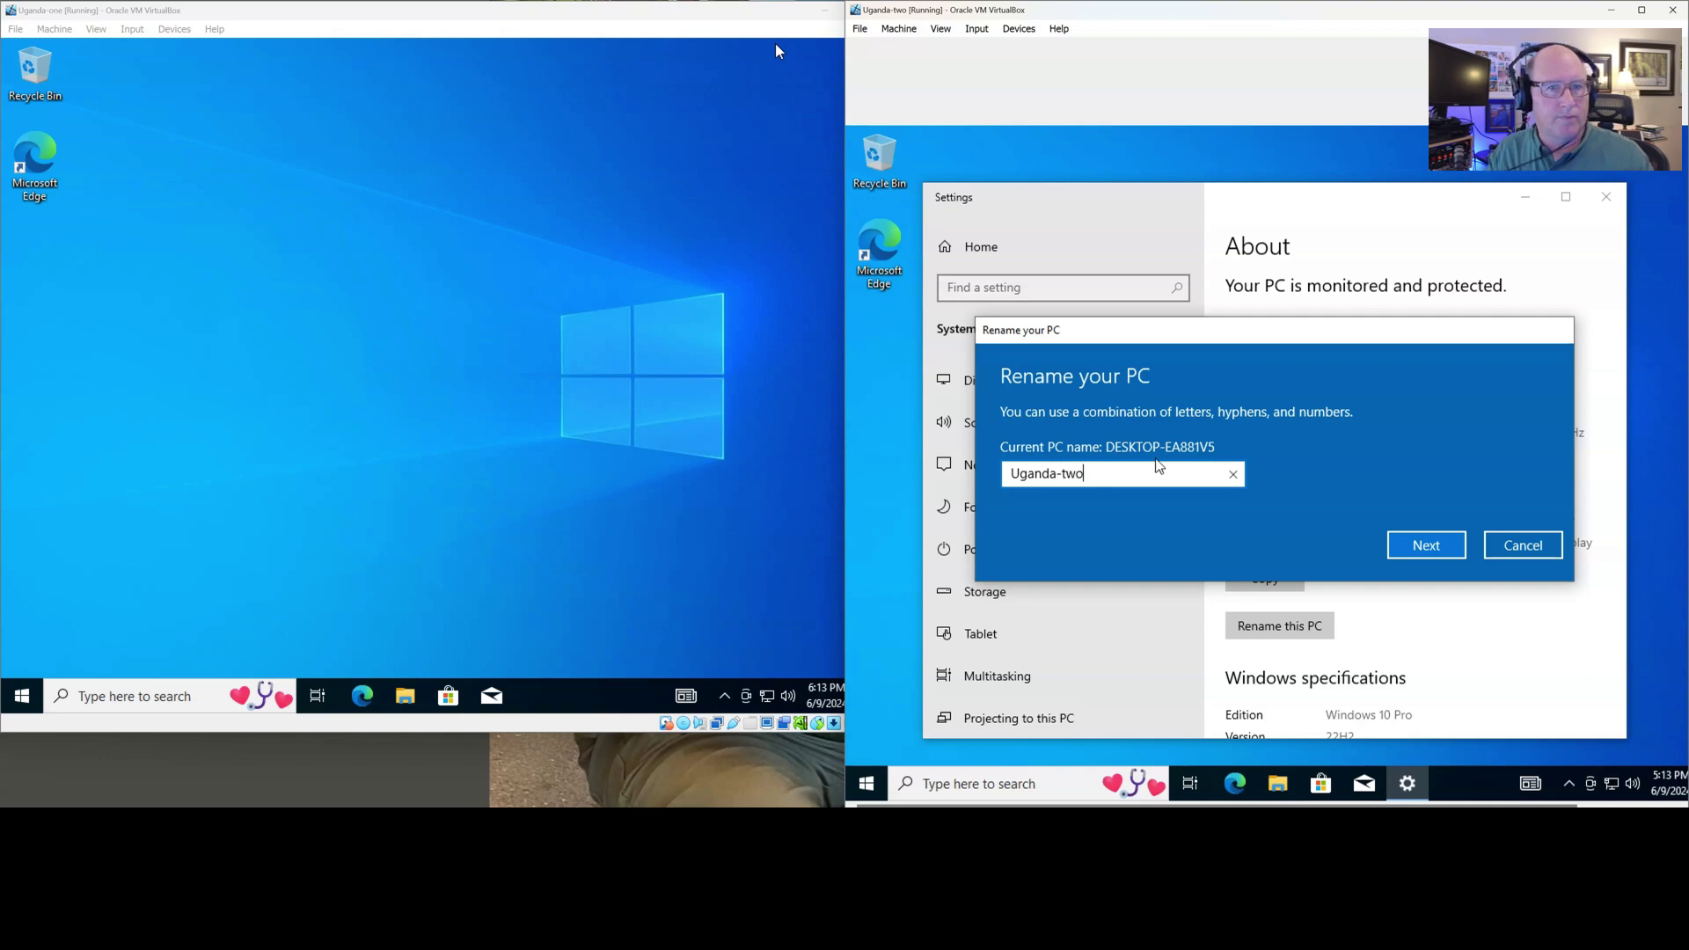
pyautogui.click(1425, 547)
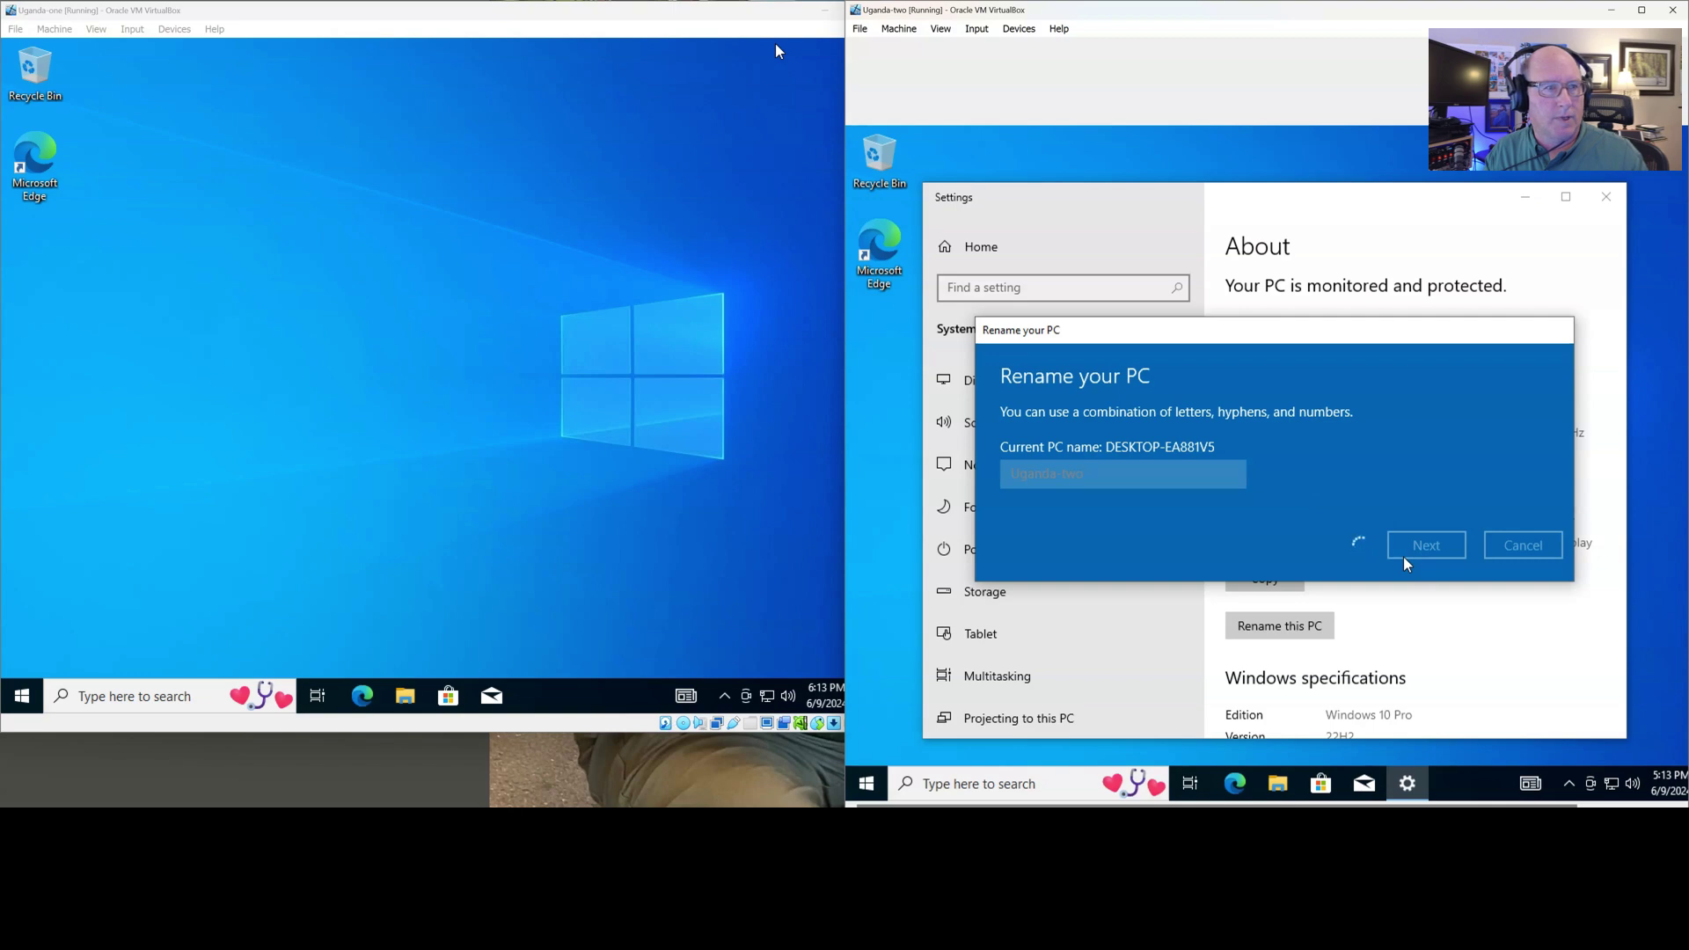
pyautogui.click(1400, 508)
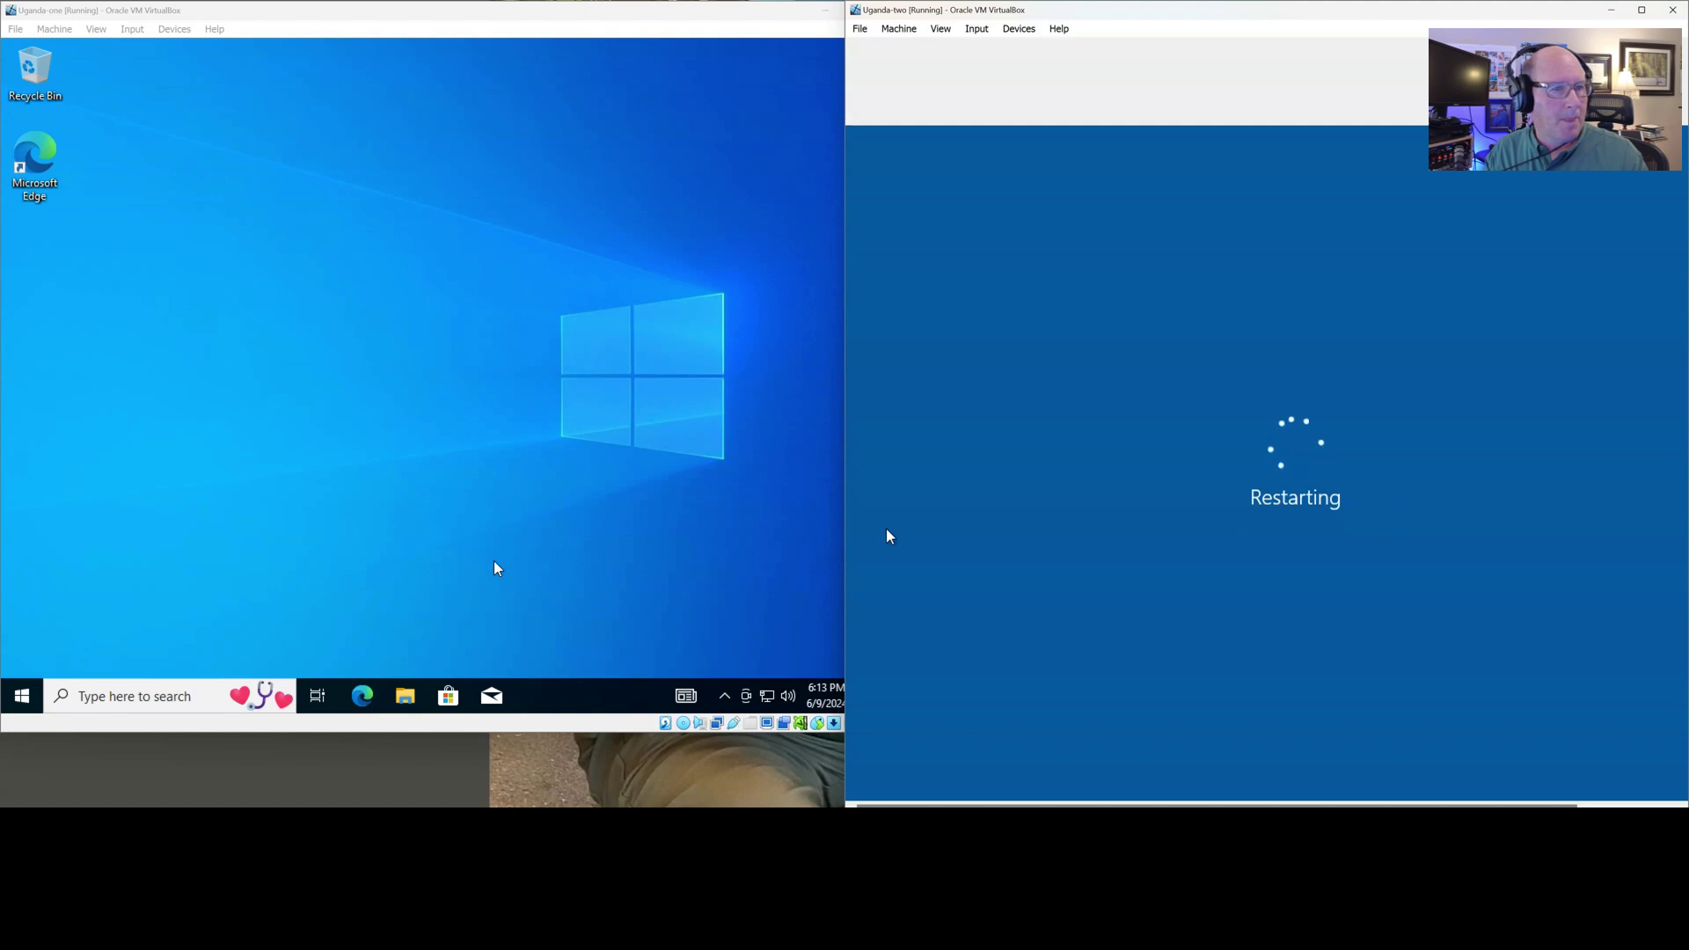
# Open Command Prompt inside the Uganda-one VM
pyautogui.click(436, 578)
pyautogui.click(188, 692)
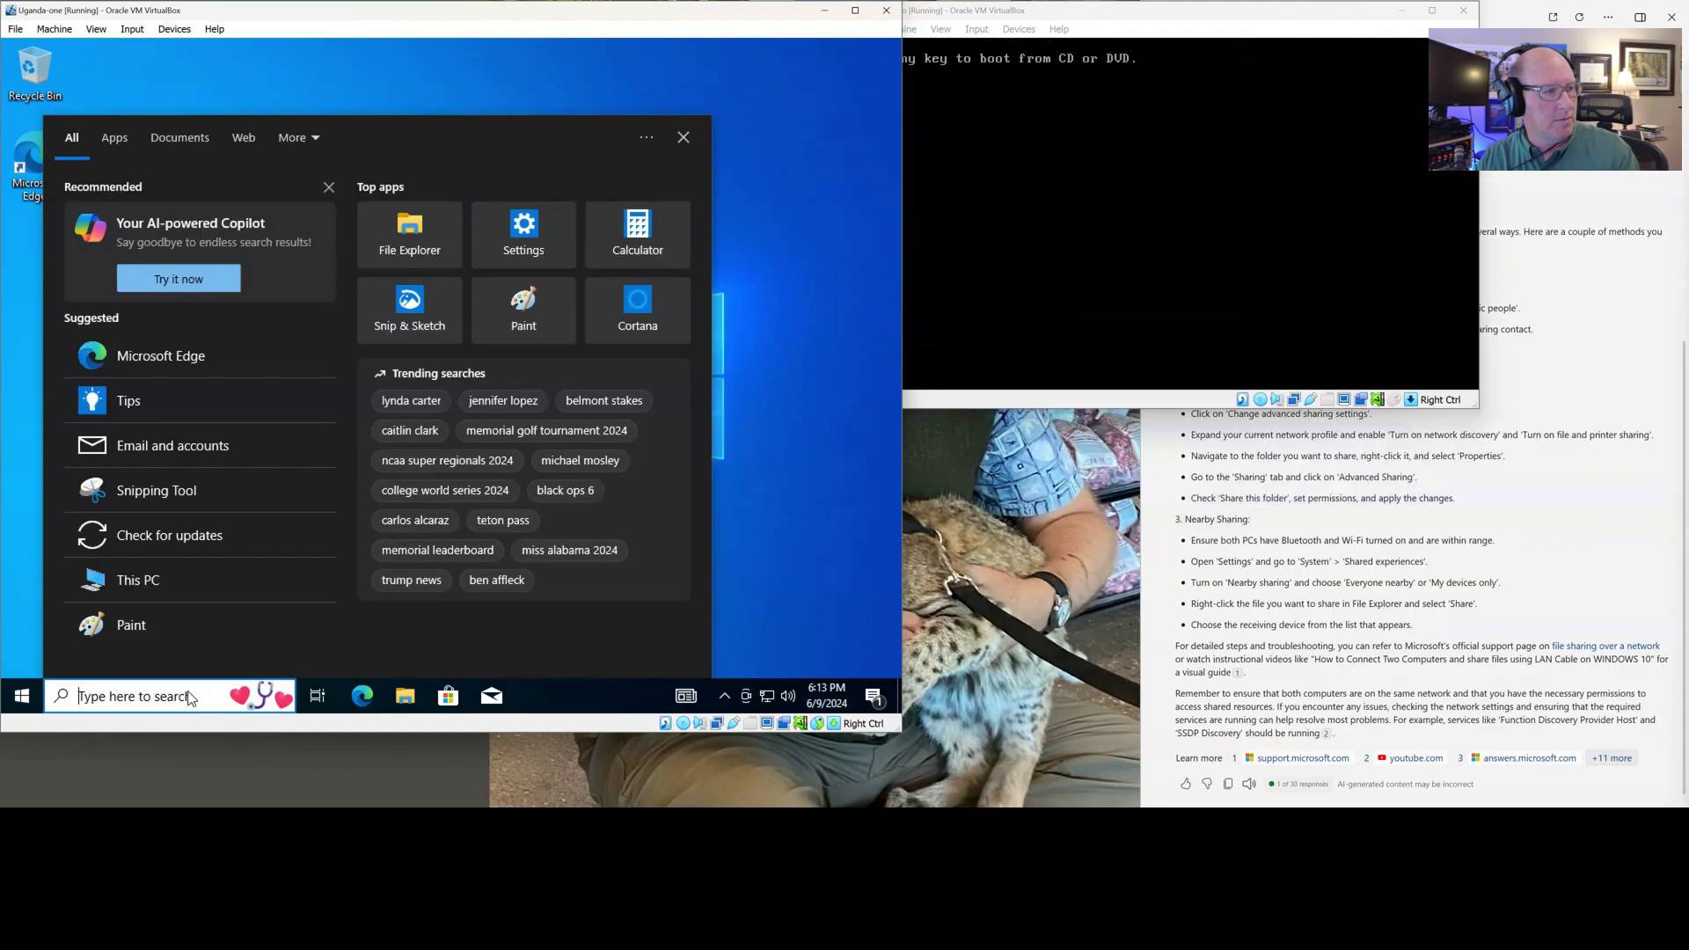
pyautogui.write('cmd')
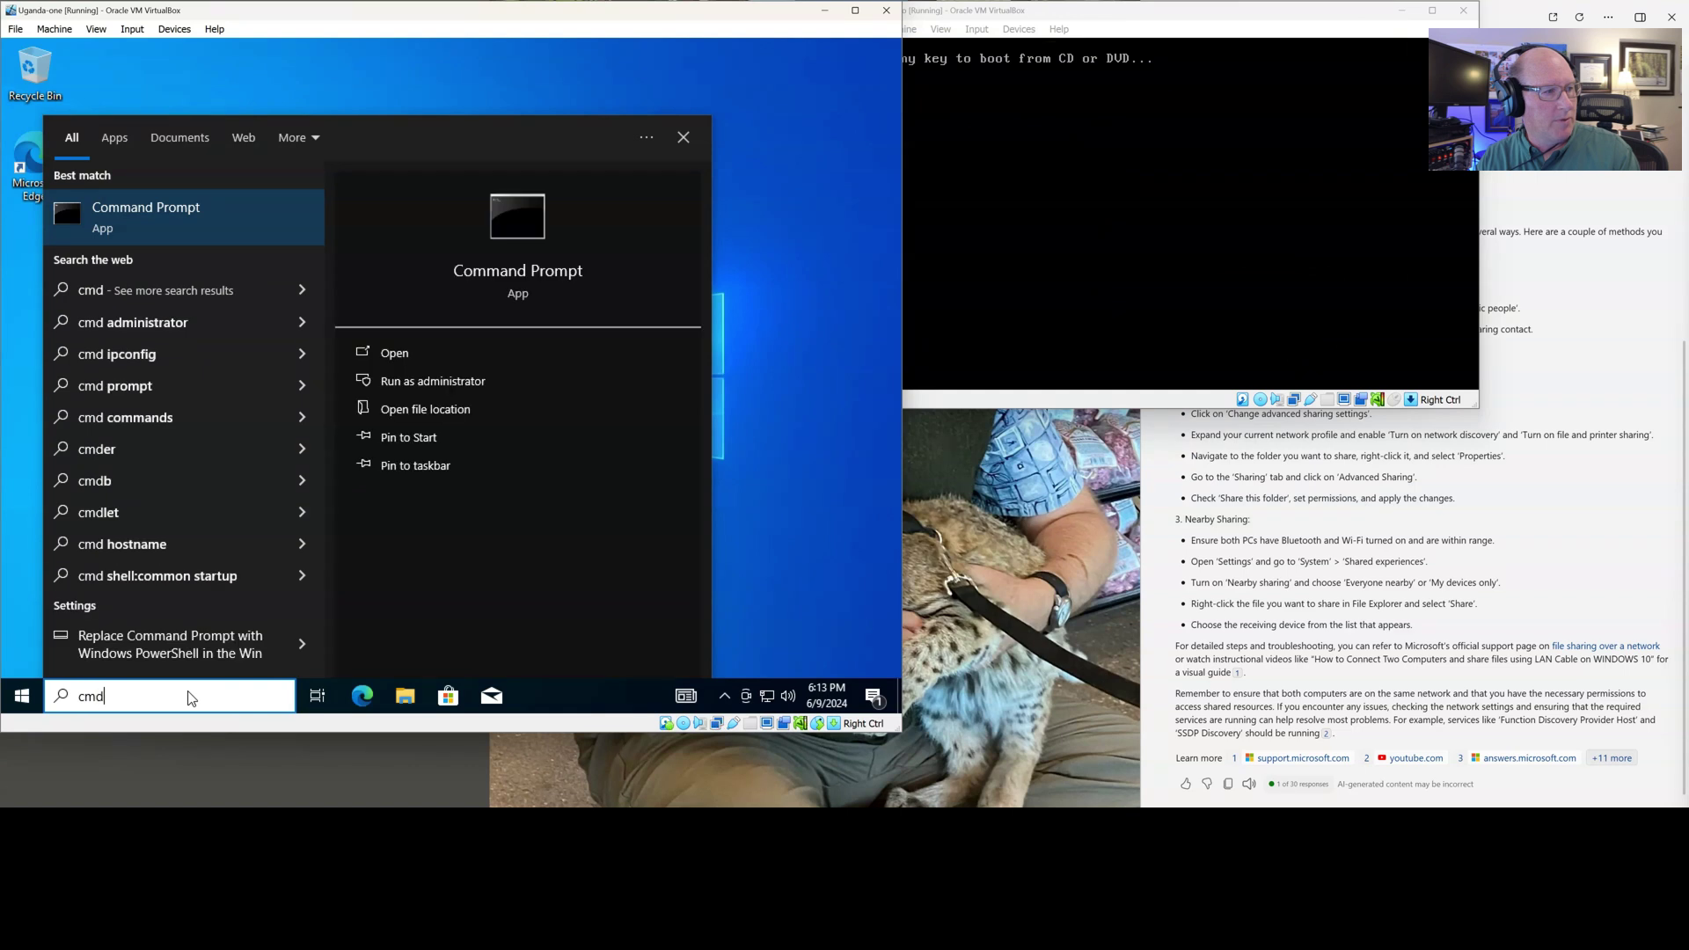
pyautogui.press('Return')
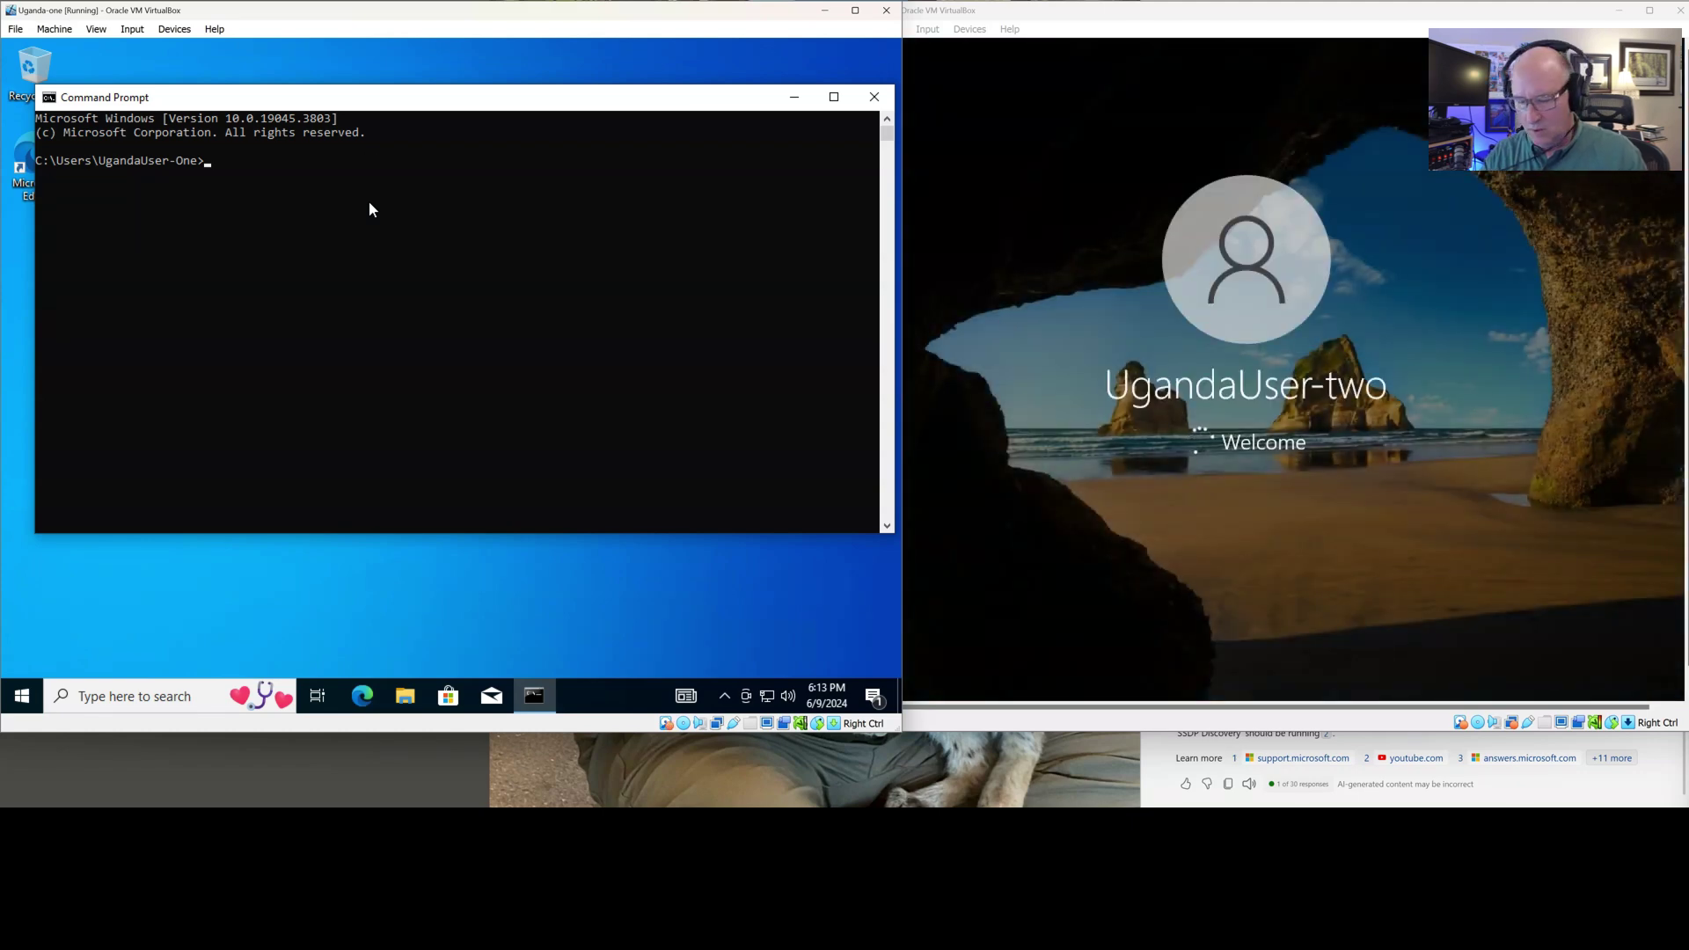
# Run ipconfig, showing IPv4 10.0.2.15, subnet 255.255.255.0 and gateway 10.0.2.2
pyautogui.click(372, 262)
pyautogui.press('Escape')
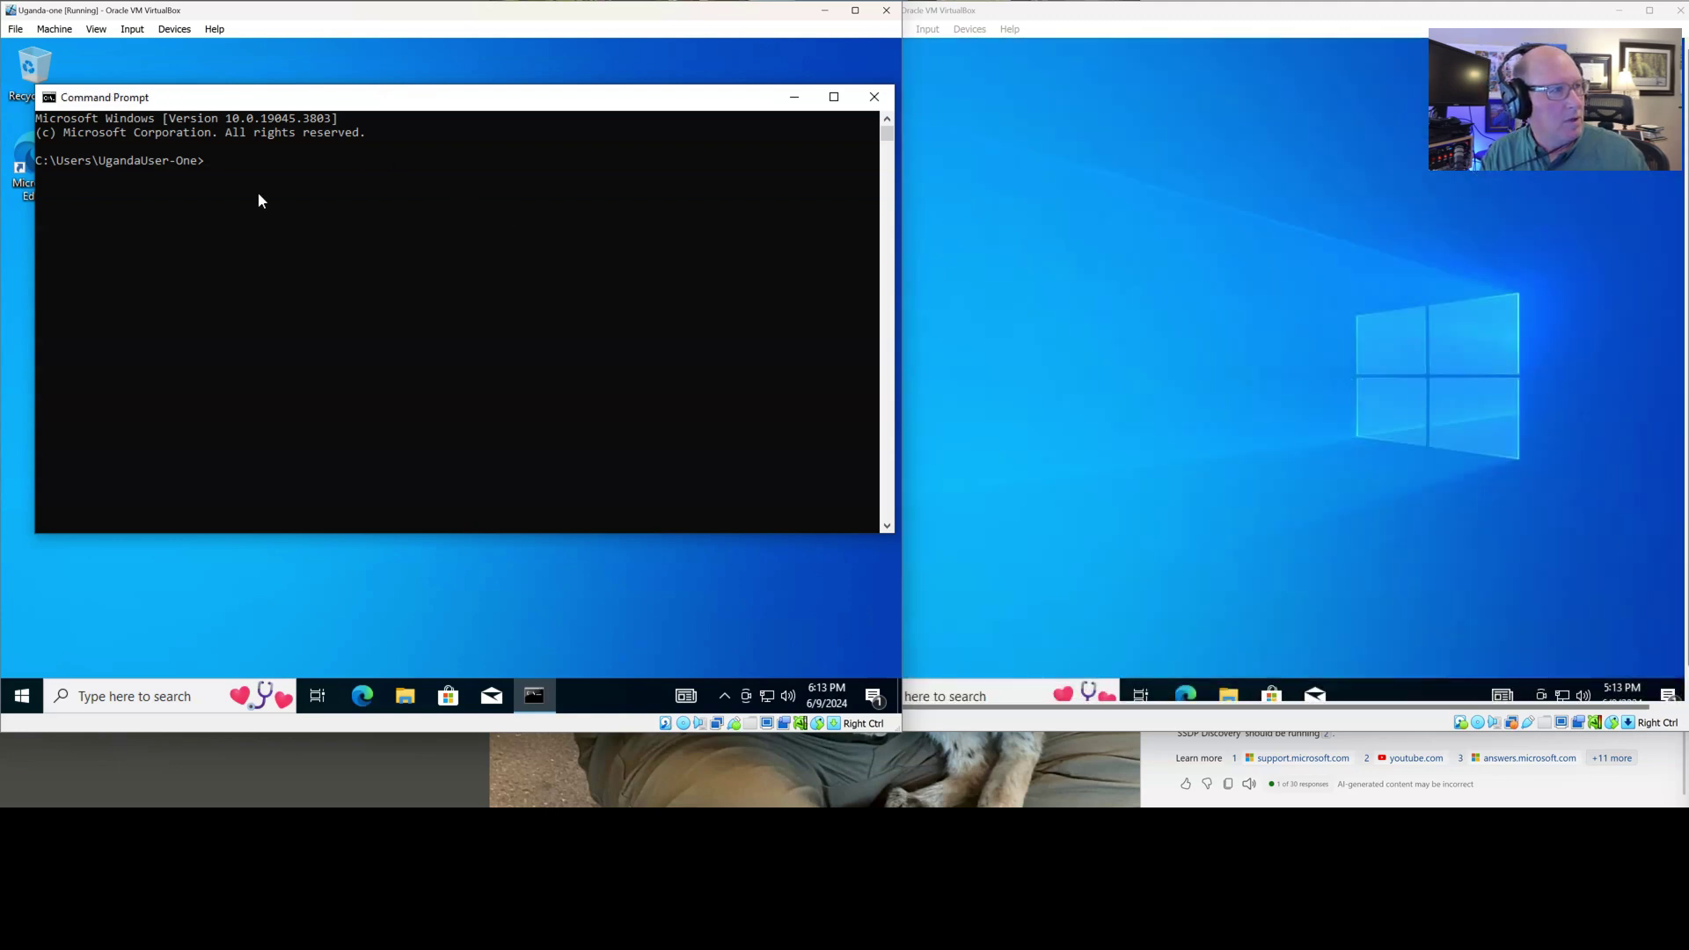
pyautogui.scroll(-2, 241, 193)
pyautogui.scroll(3, 271, 211)
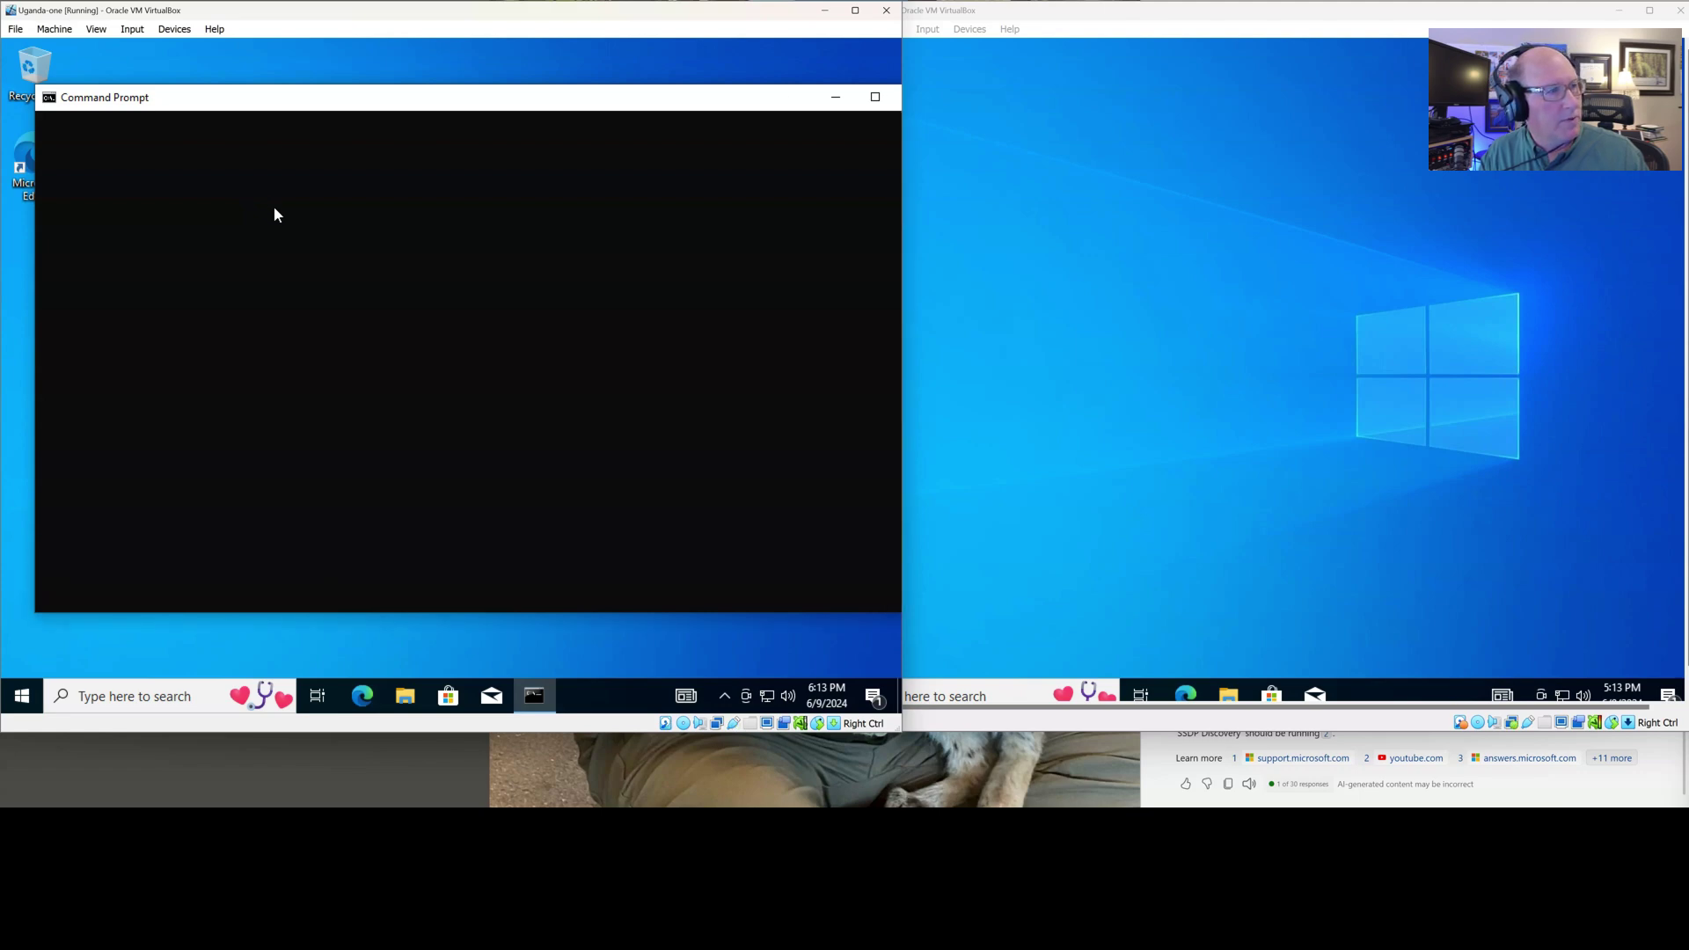
pyautogui.click(303, 268)
pyautogui.scroll(3, 357, 292)
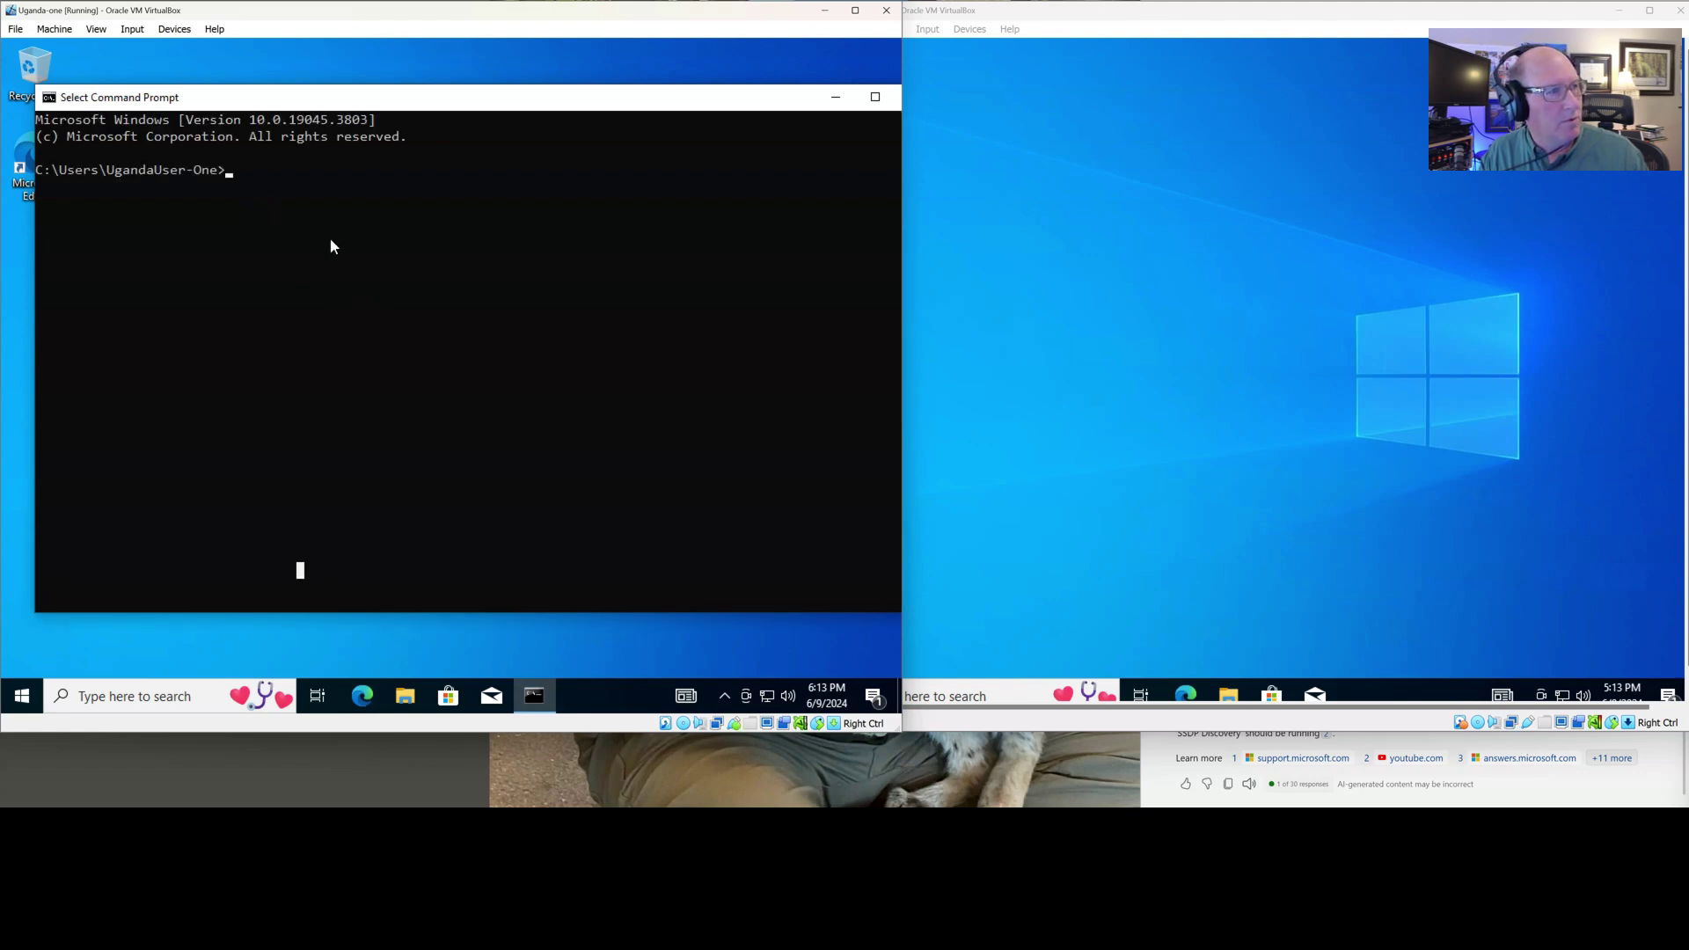
pyautogui.scroll(4, 243, 199)
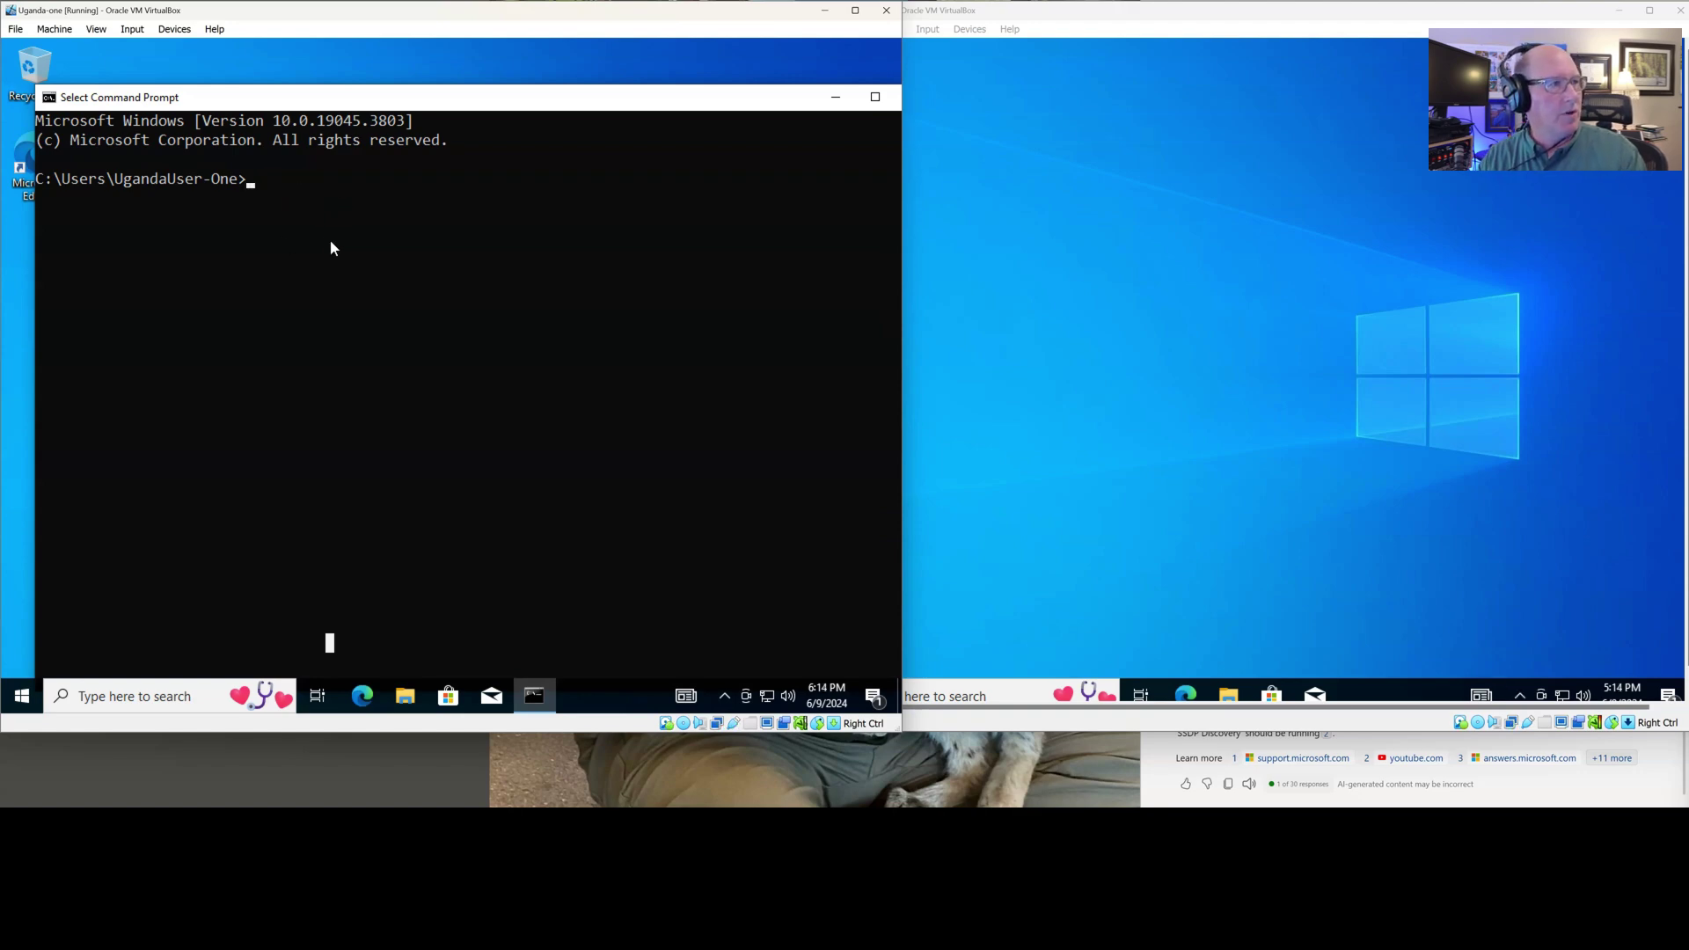
pyautogui.write('ipconfig')
pyautogui.press('Return')
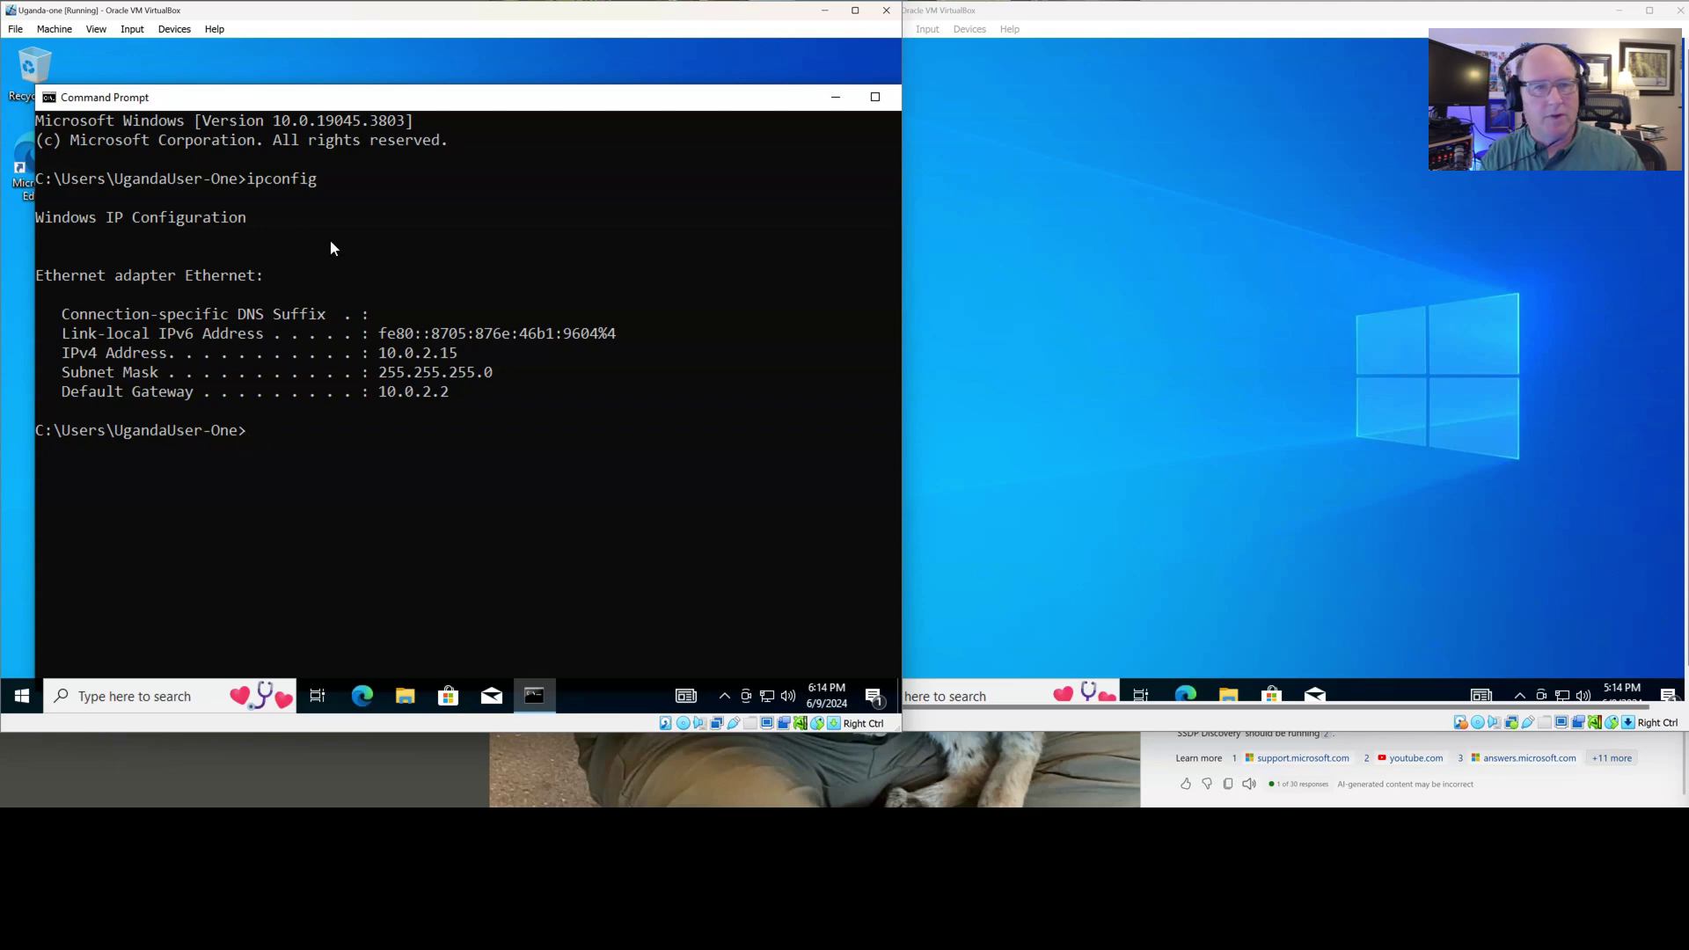
# Resize and arrange the Uganda-one and Uganda-two VM windows side by side
pyautogui.click(1324, 509)
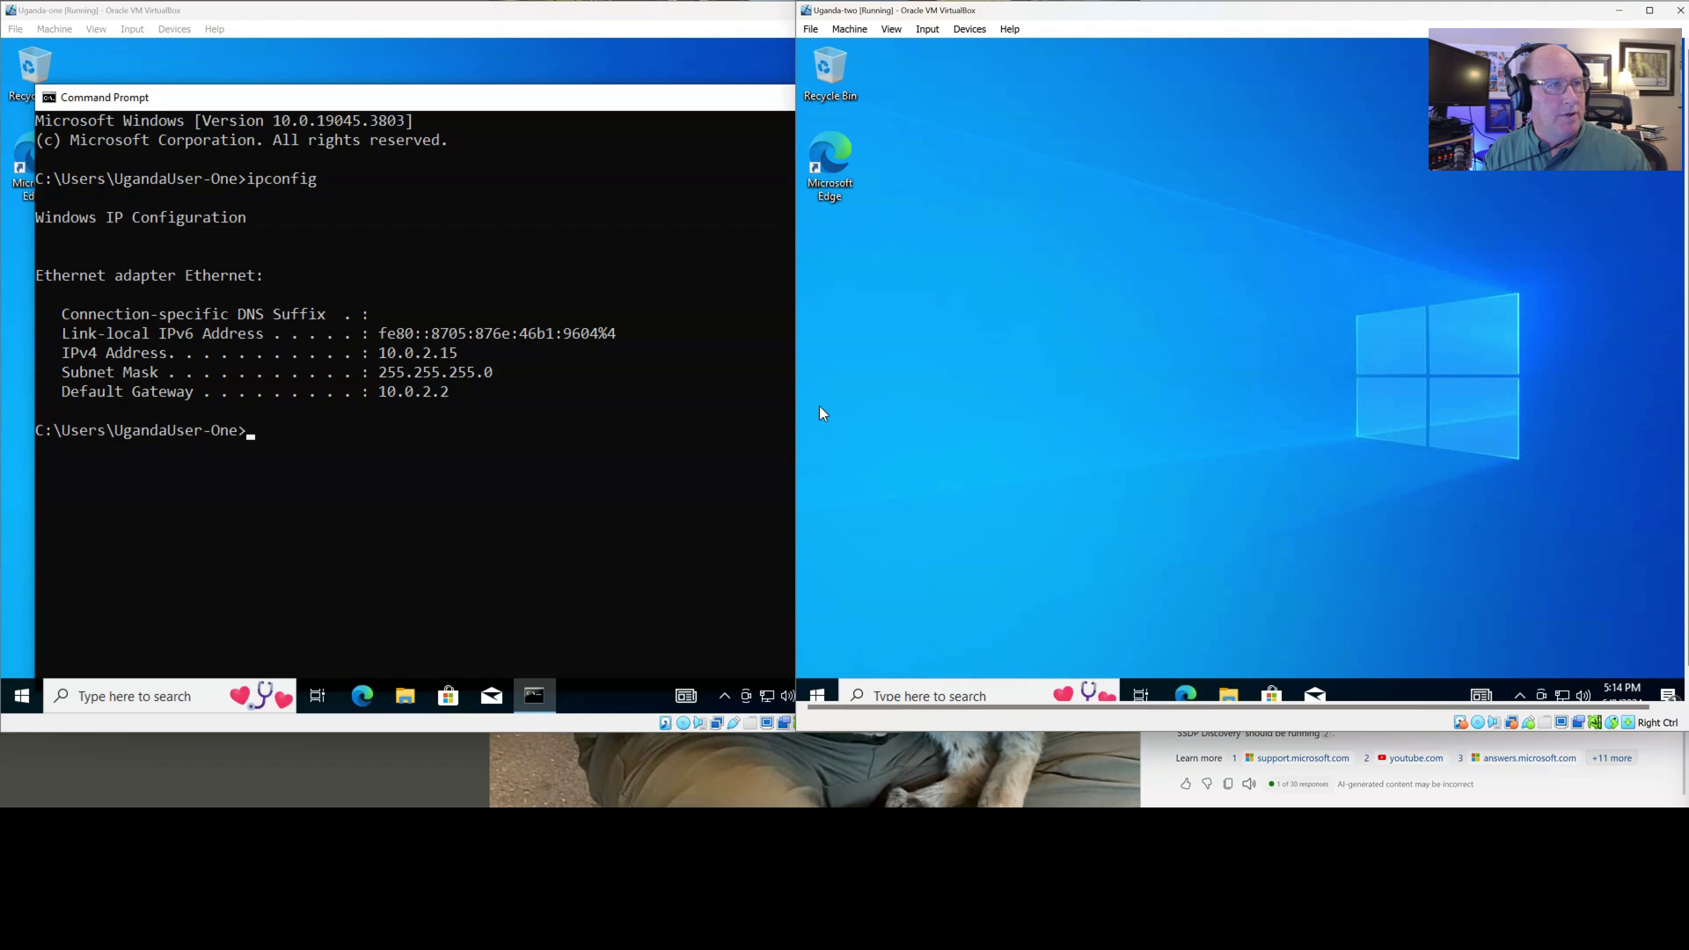
pyautogui.moveTo(797, 407); pyautogui.dragTo(868, 388)
pyautogui.click(794, 421)
pyautogui.click(794, 413)
pyautogui.moveTo(661, 36); pyautogui.dragTo(572, 35)
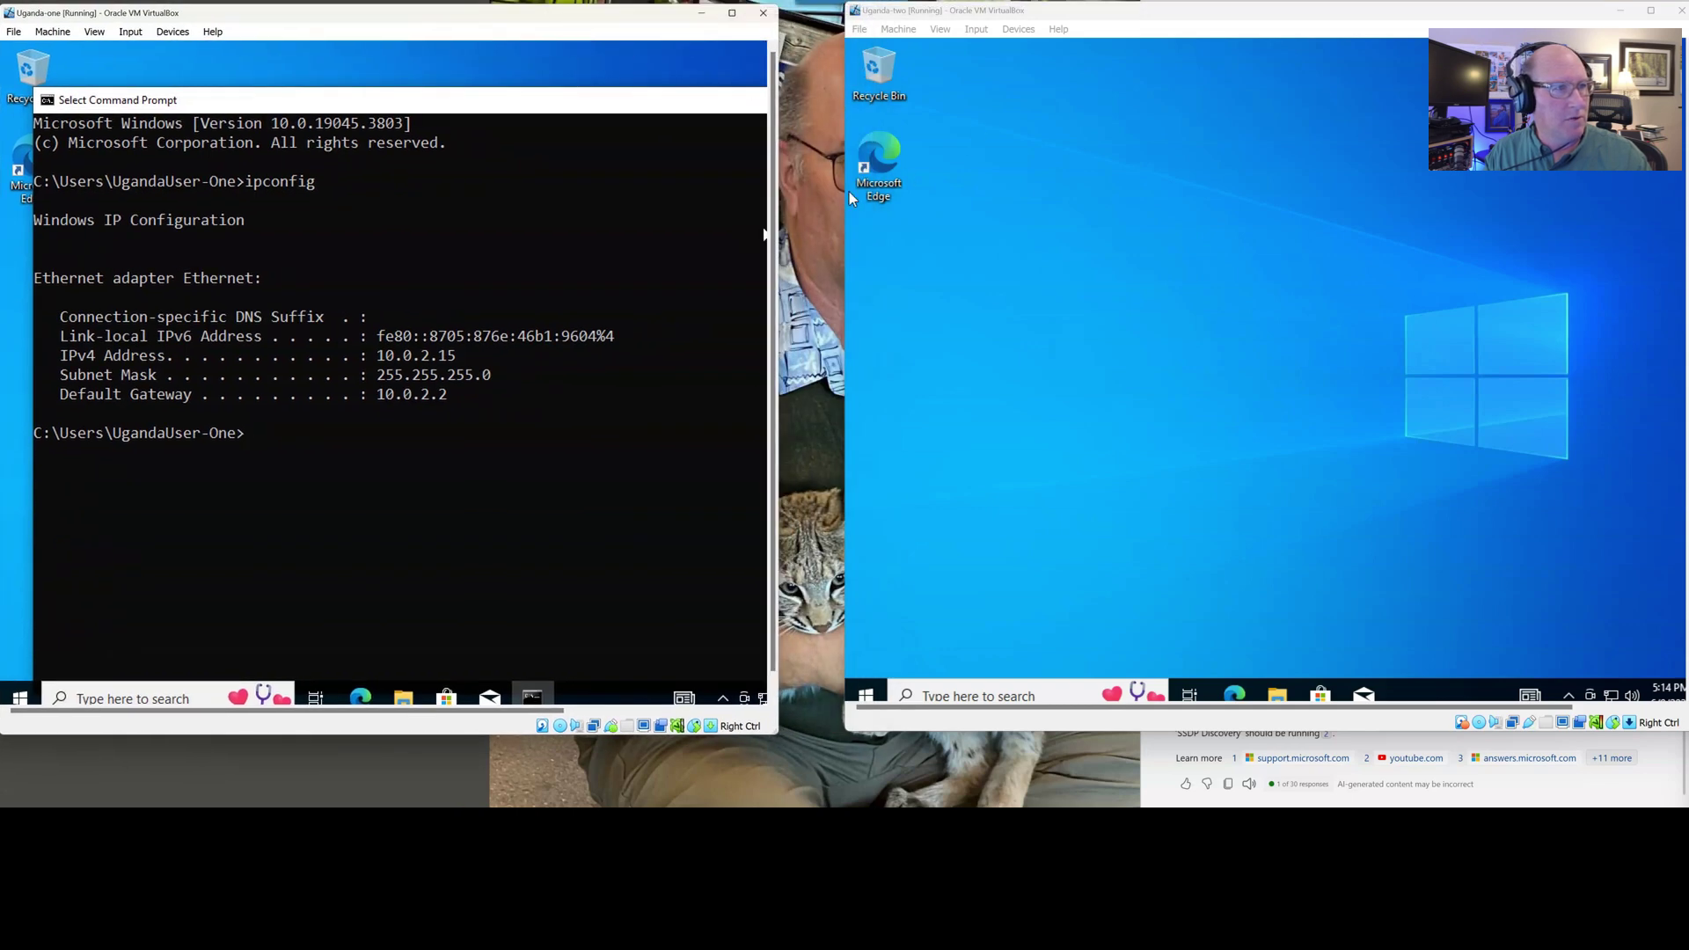
pyautogui.moveTo(778, 229); pyautogui.dragTo(843, 230)
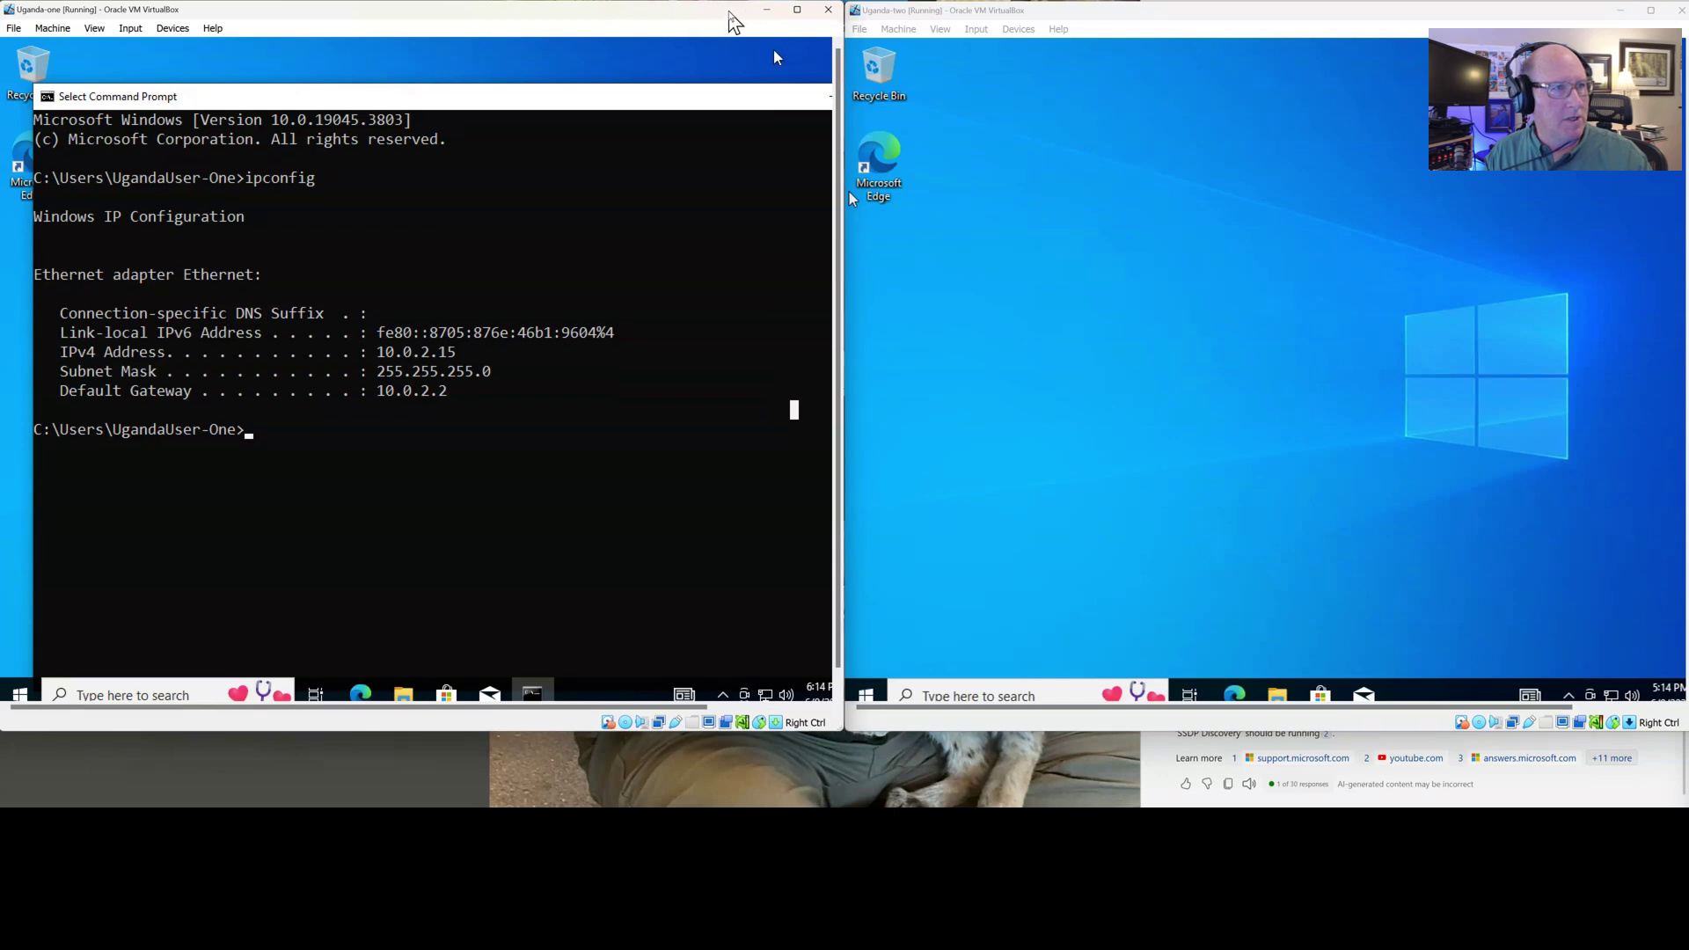
# Run ipconfig in Uganda-two's Command Prompt, also showing IPv4 10.0.2.15 and gateway 10.0.2.2
pyautogui.click(983, 695)
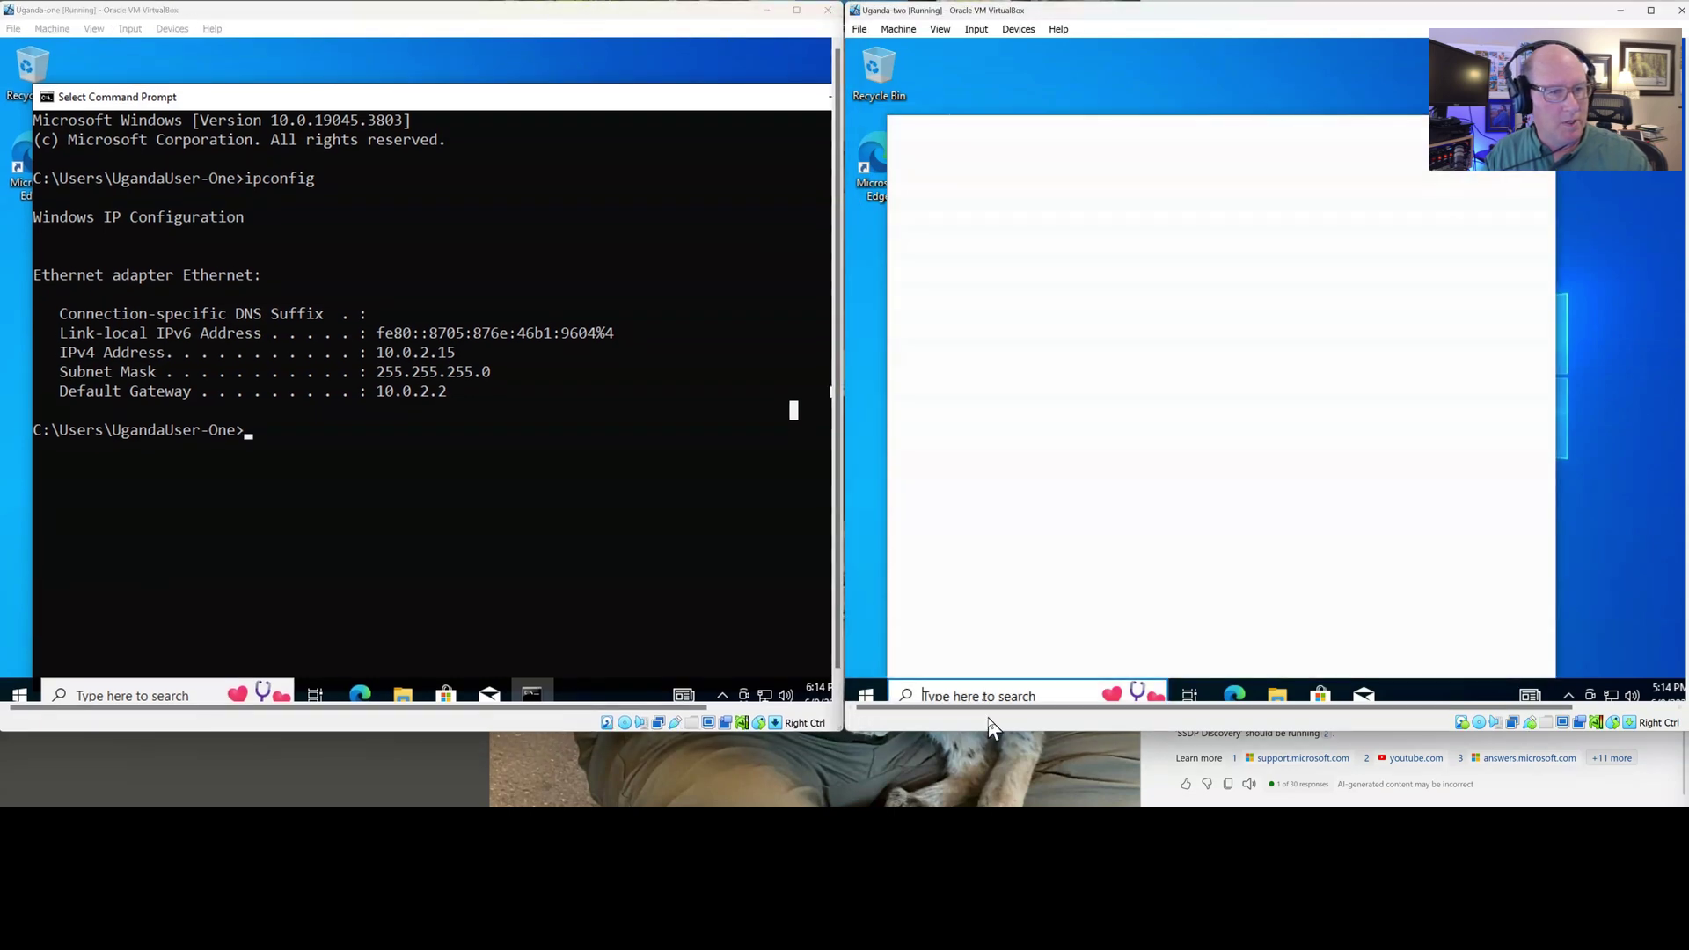
pyautogui.moveTo(992, 737); pyautogui.dragTo(992, 760)
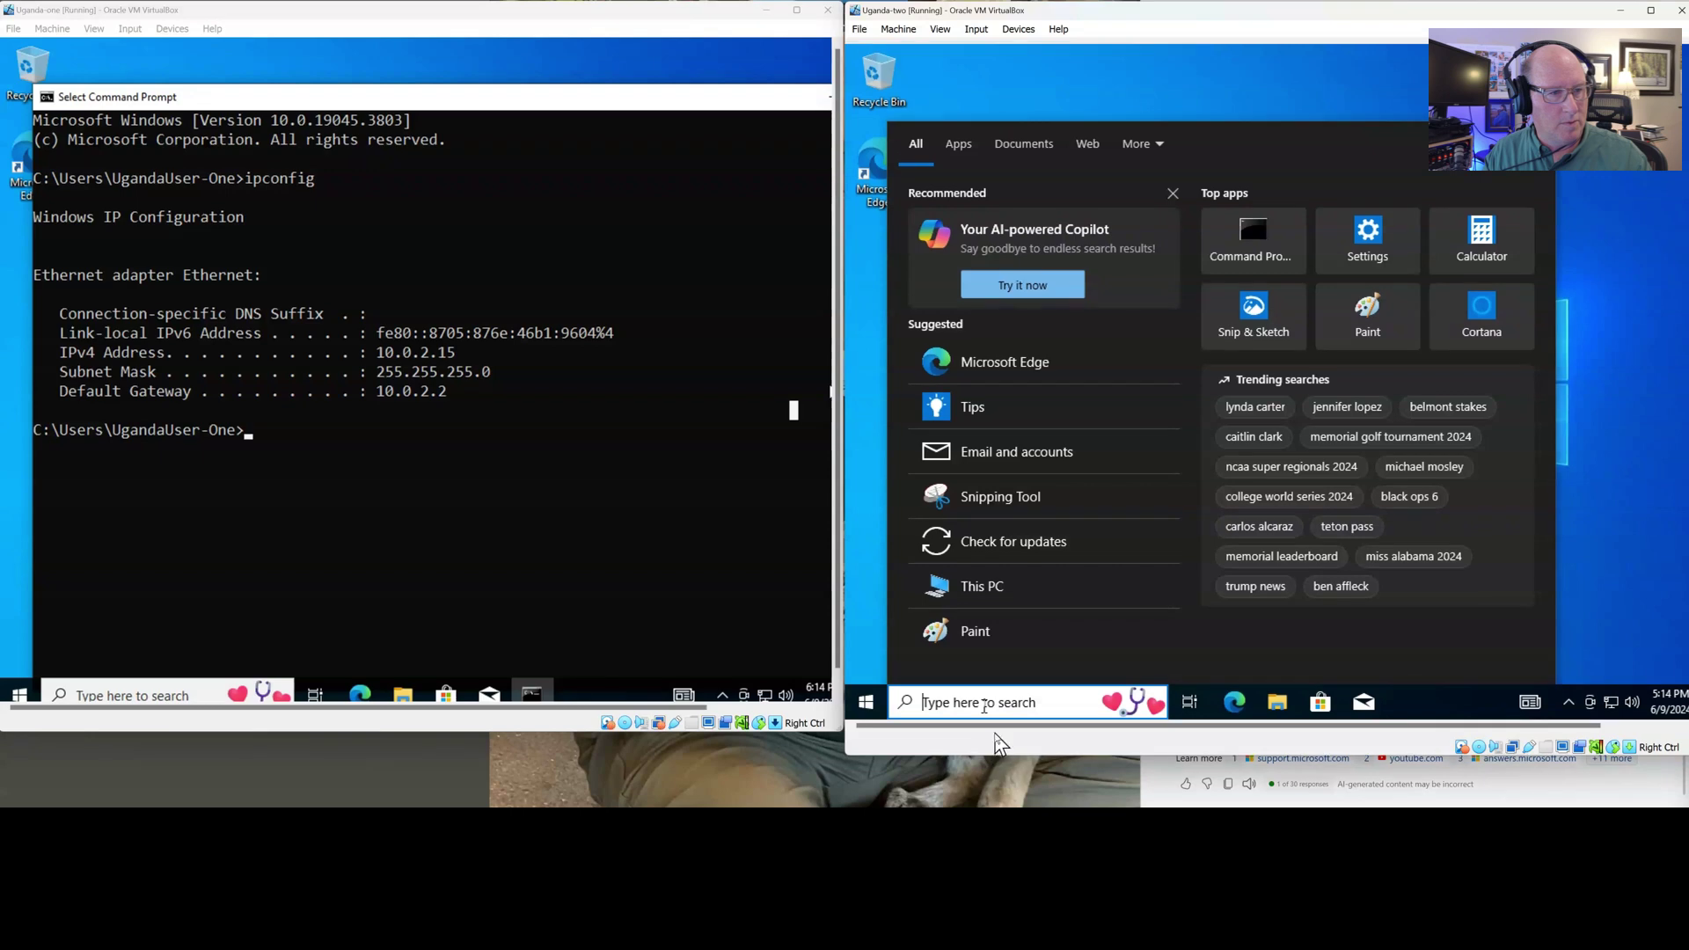
pyautogui.write('cmd')
pyautogui.press('Return')
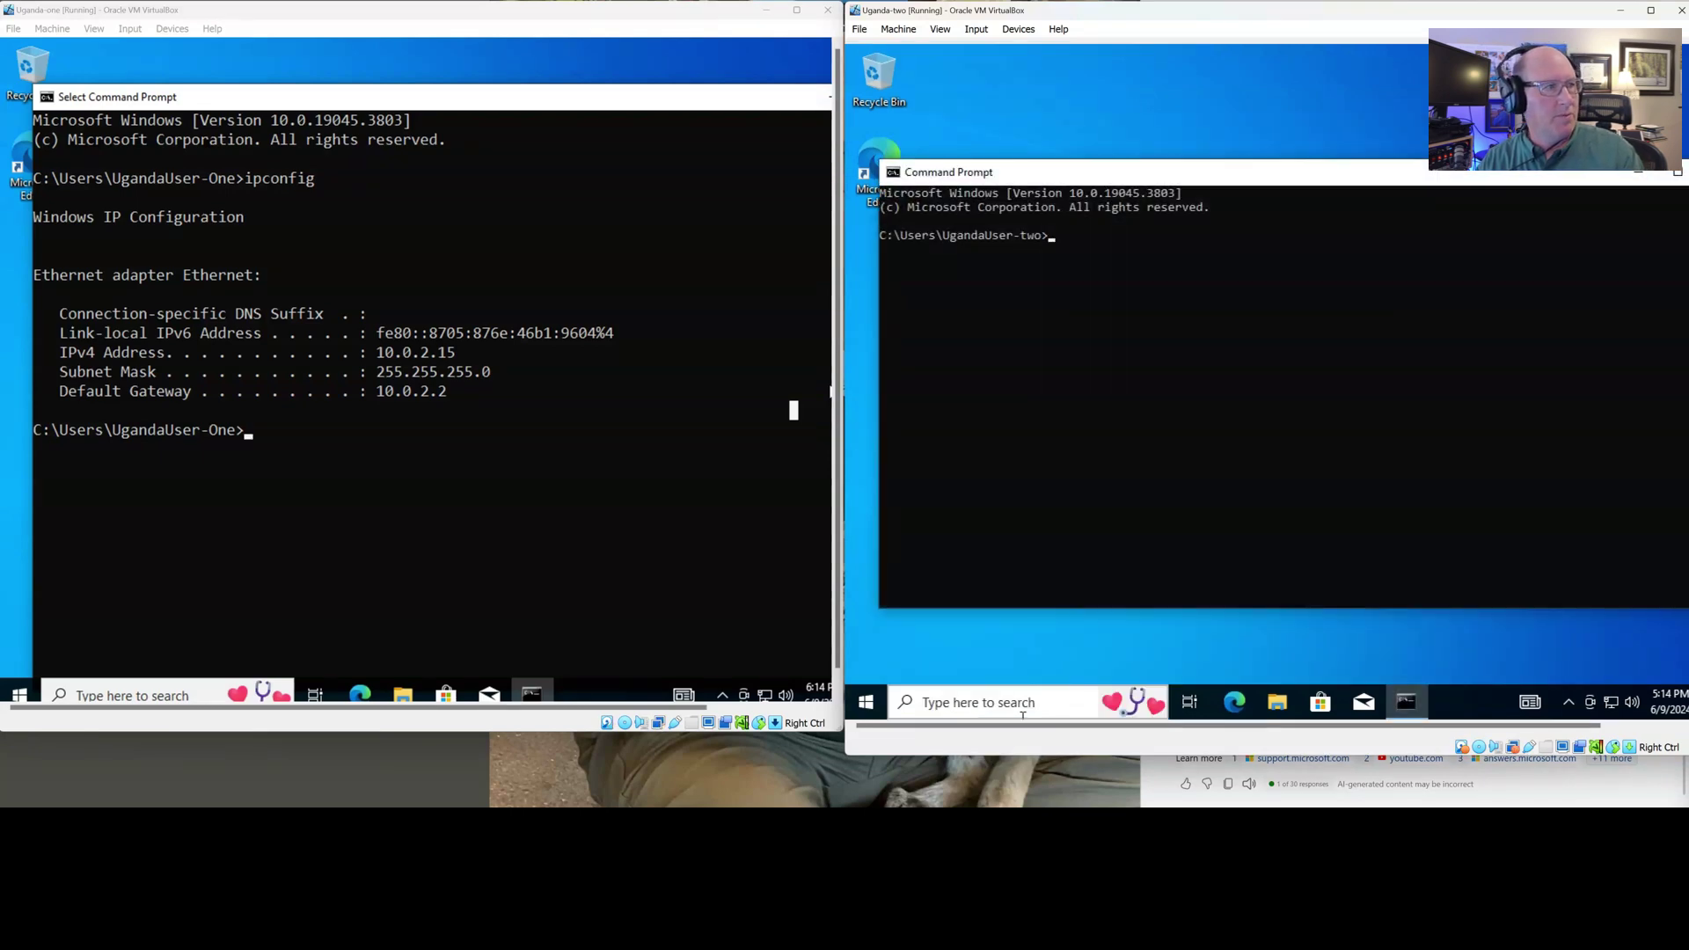
pyautogui.write('ipconfig')
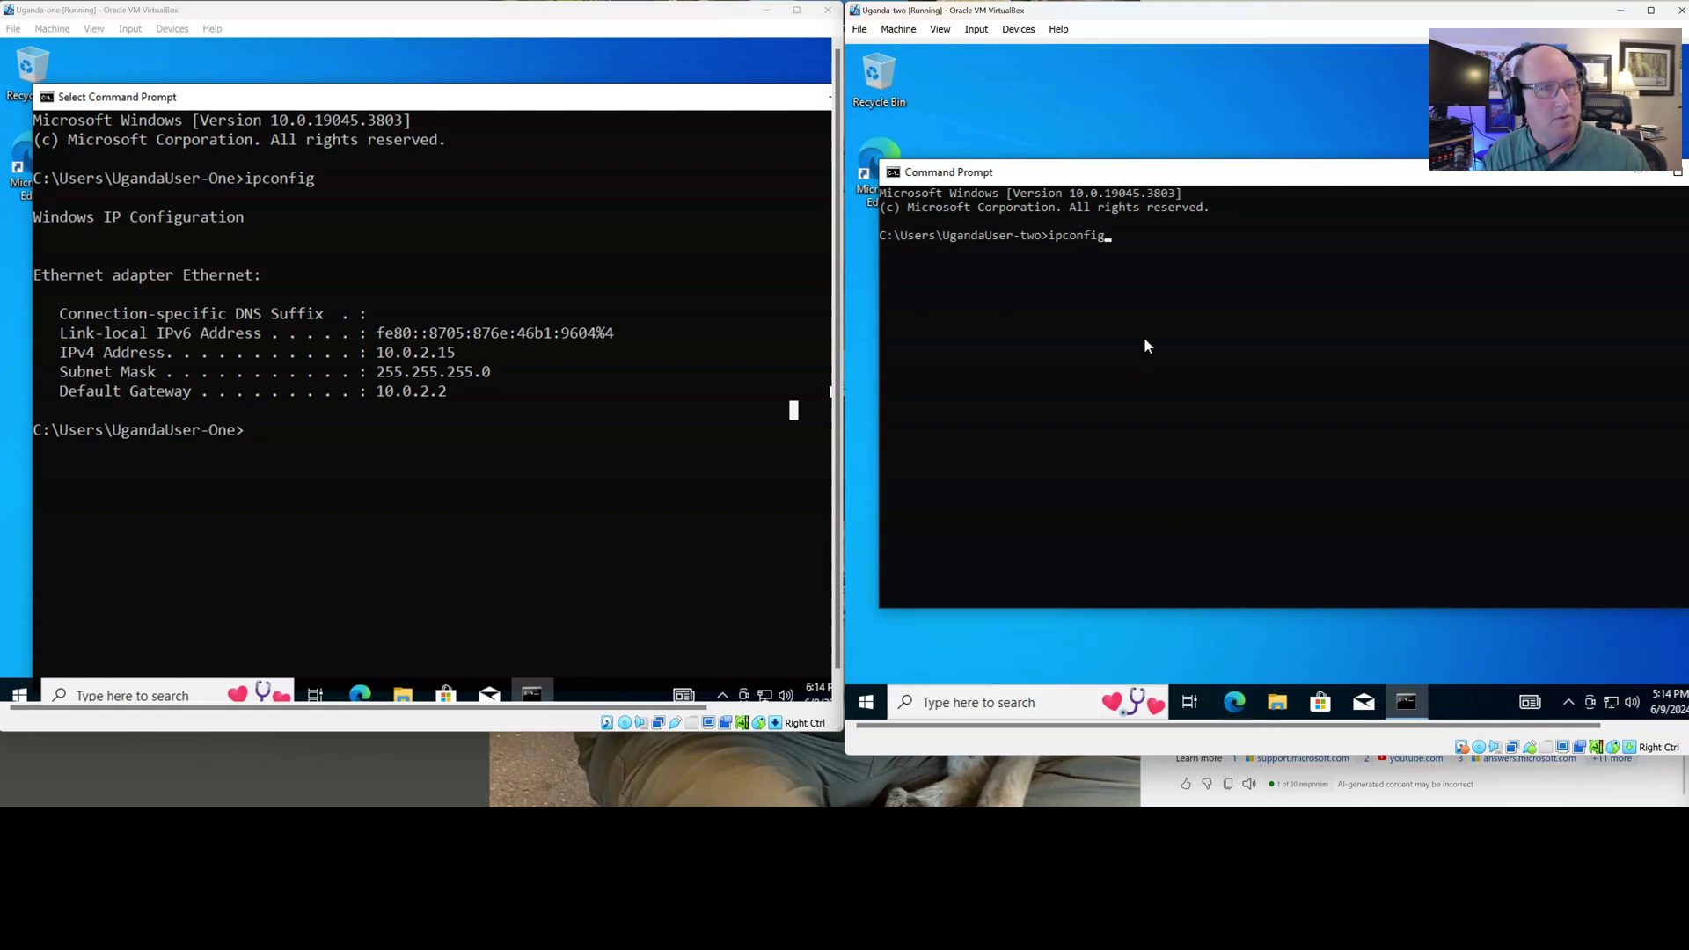
pyautogui.press('Return')
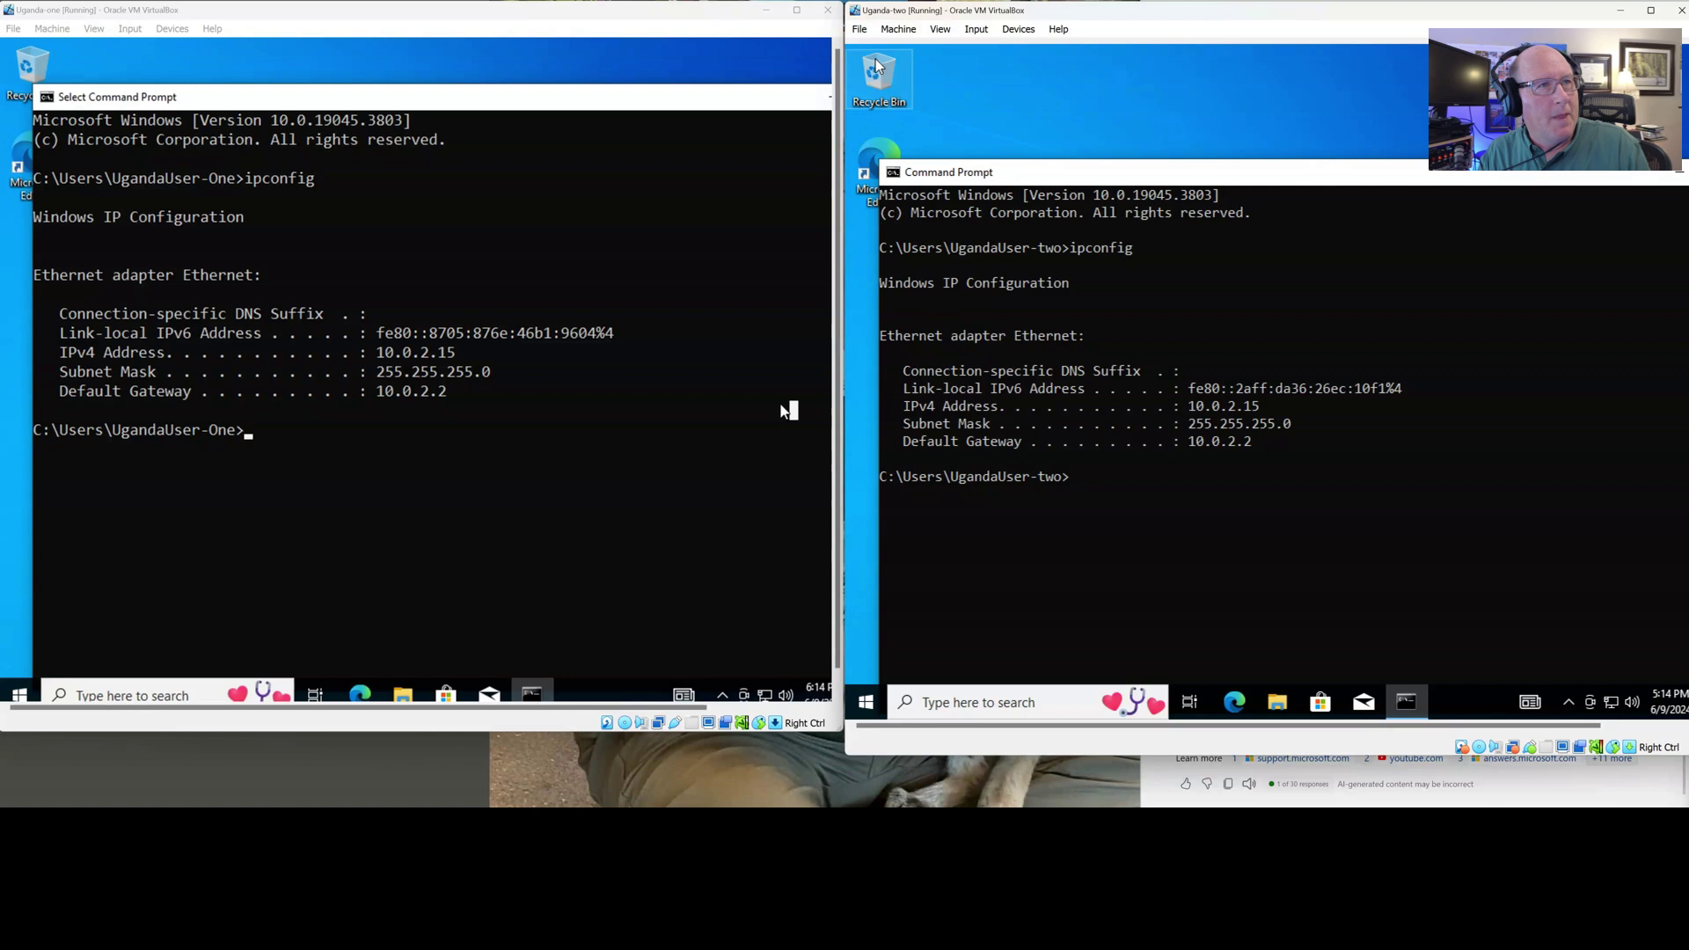
# Review Uganda-two's network adapter settings and close them without changes
pyautogui.click(899, 32)
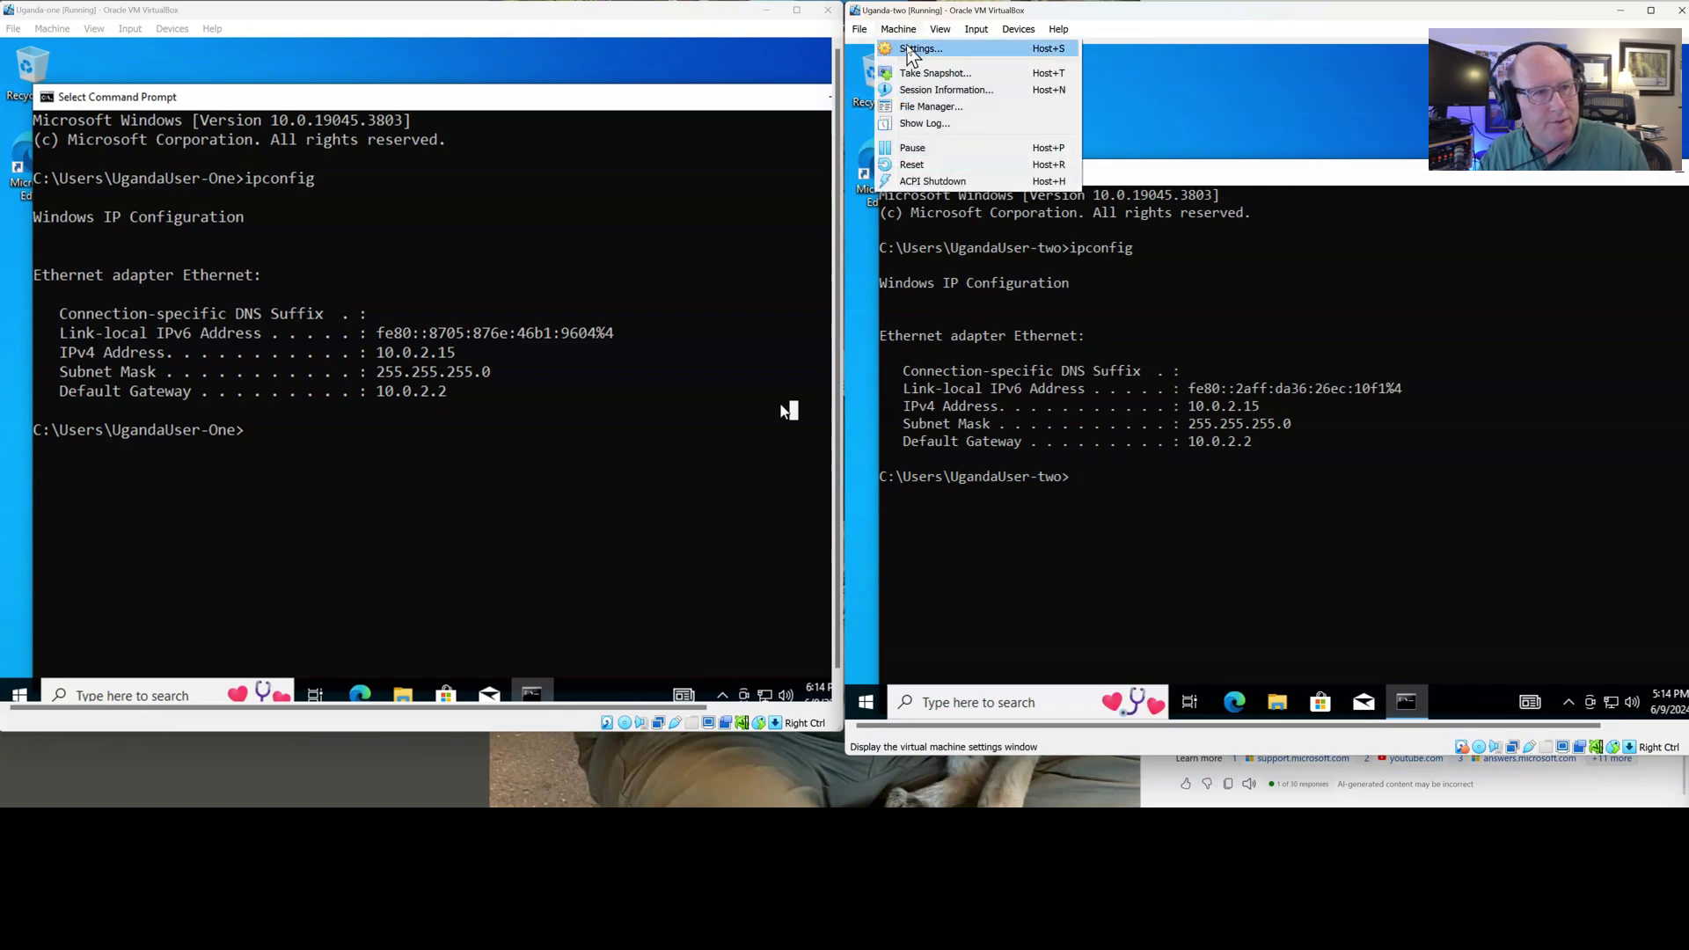
pyautogui.click(915, 50)
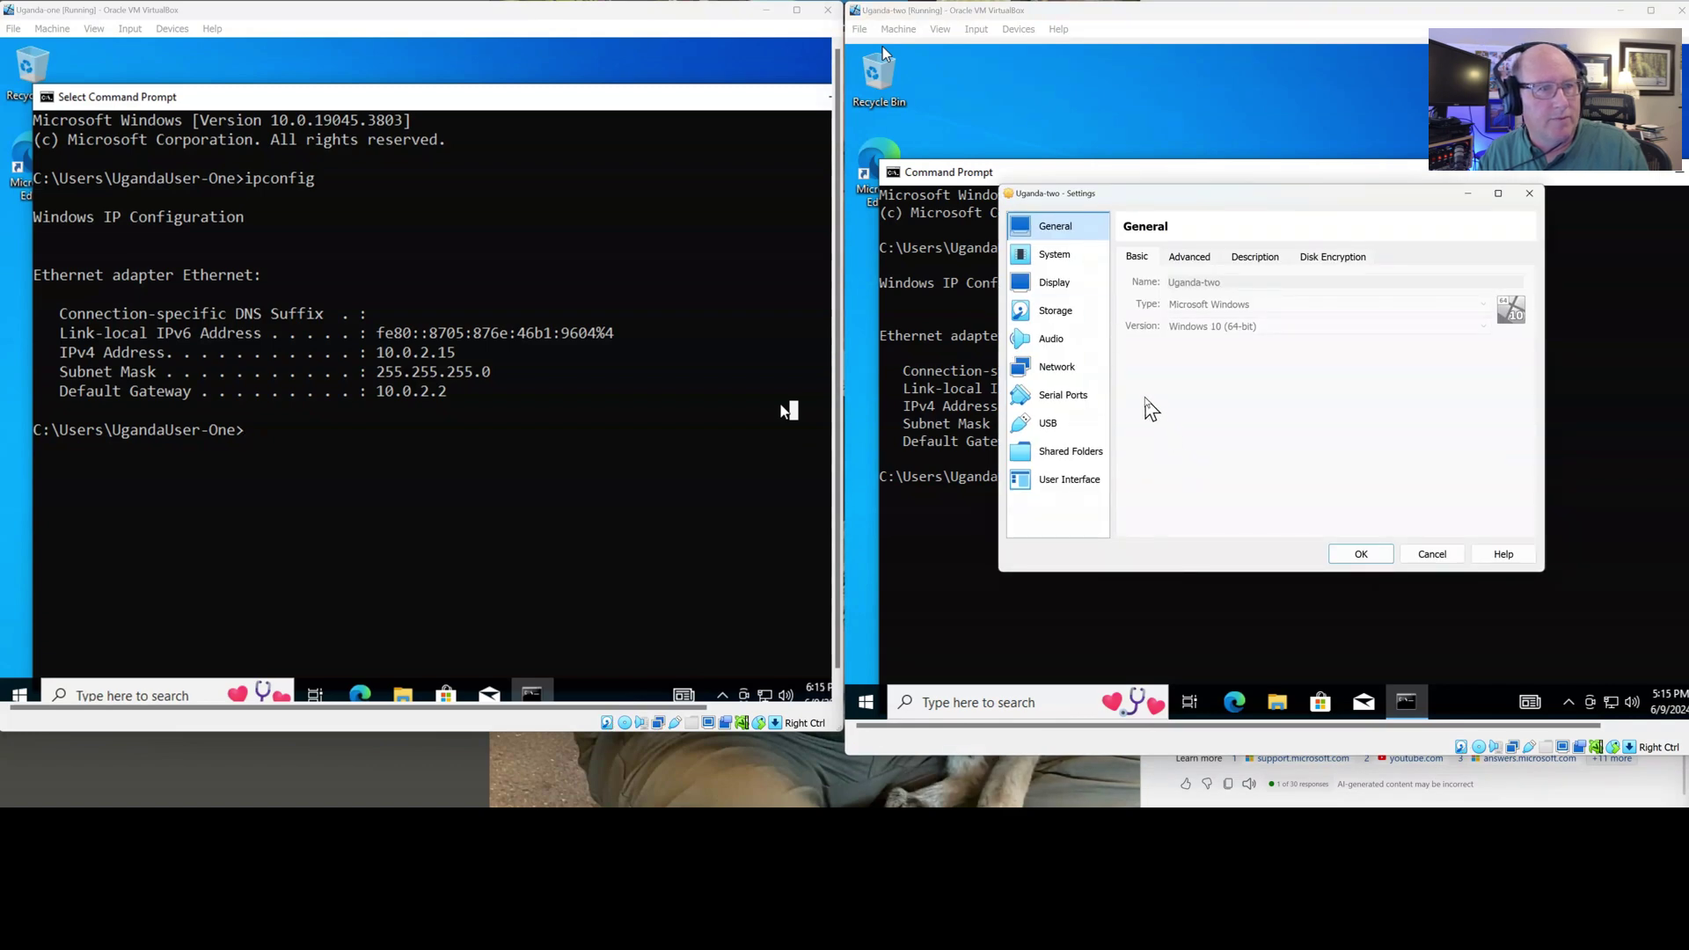
pyautogui.click(1057, 368)
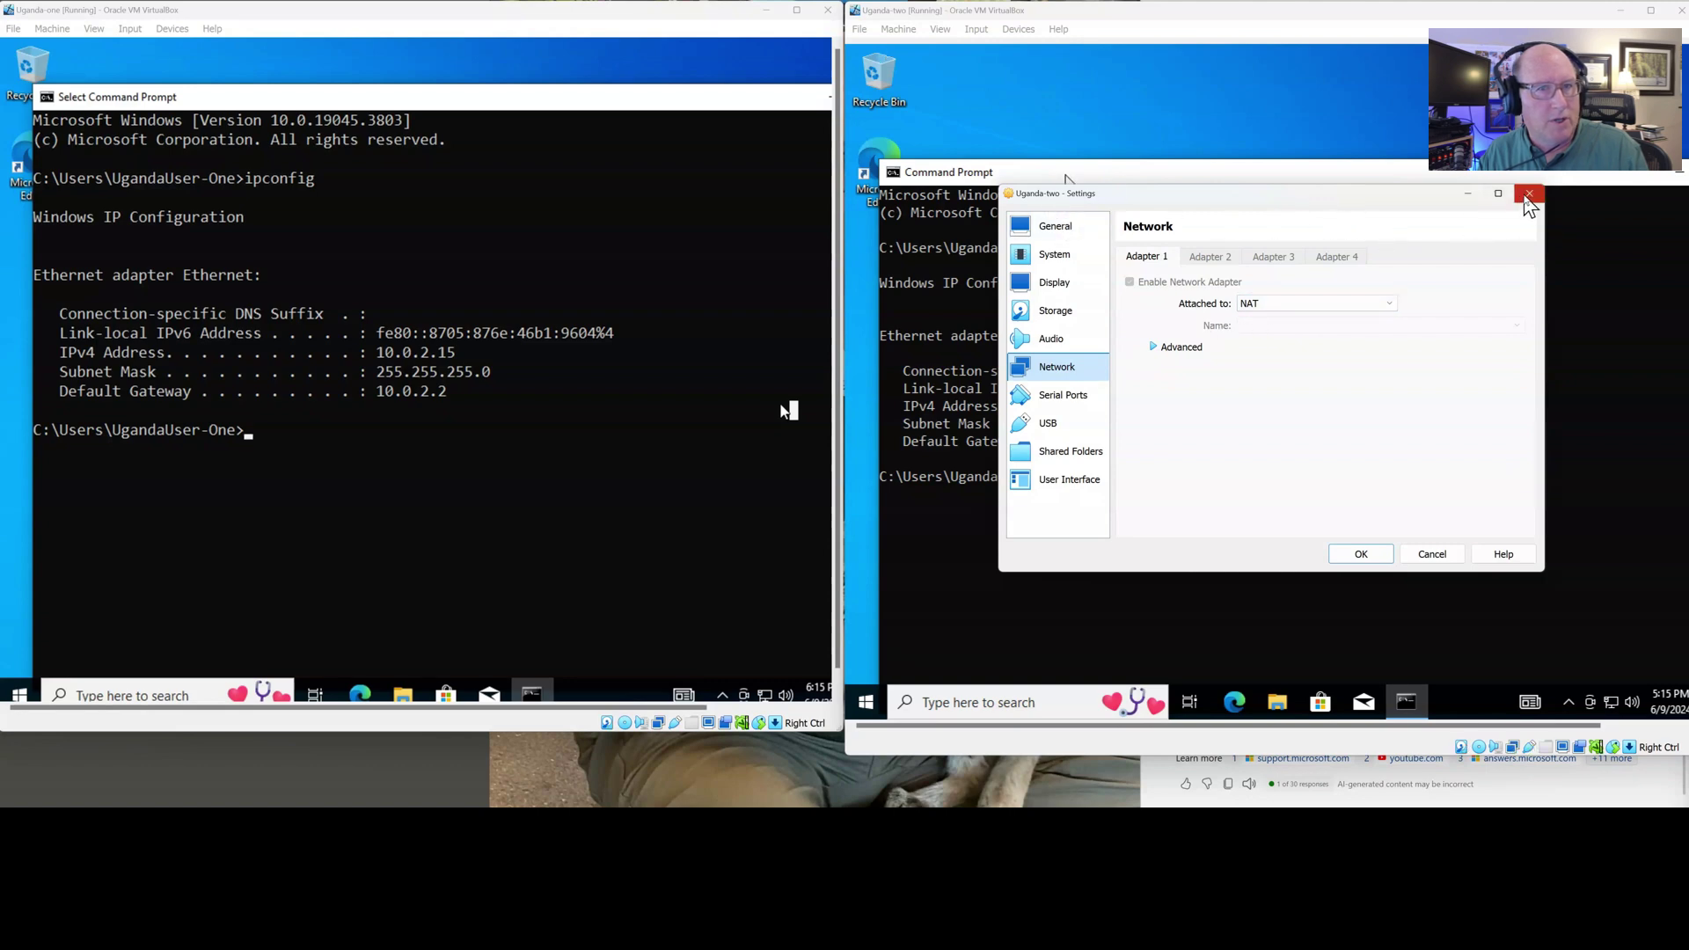
pyautogui.click(1529, 193)
# Attach Uganda-two's adapter to Bridged Adapter on the Intel Wi-Fi 6 AX201 160MHz card and save
pyautogui.click(898, 29)
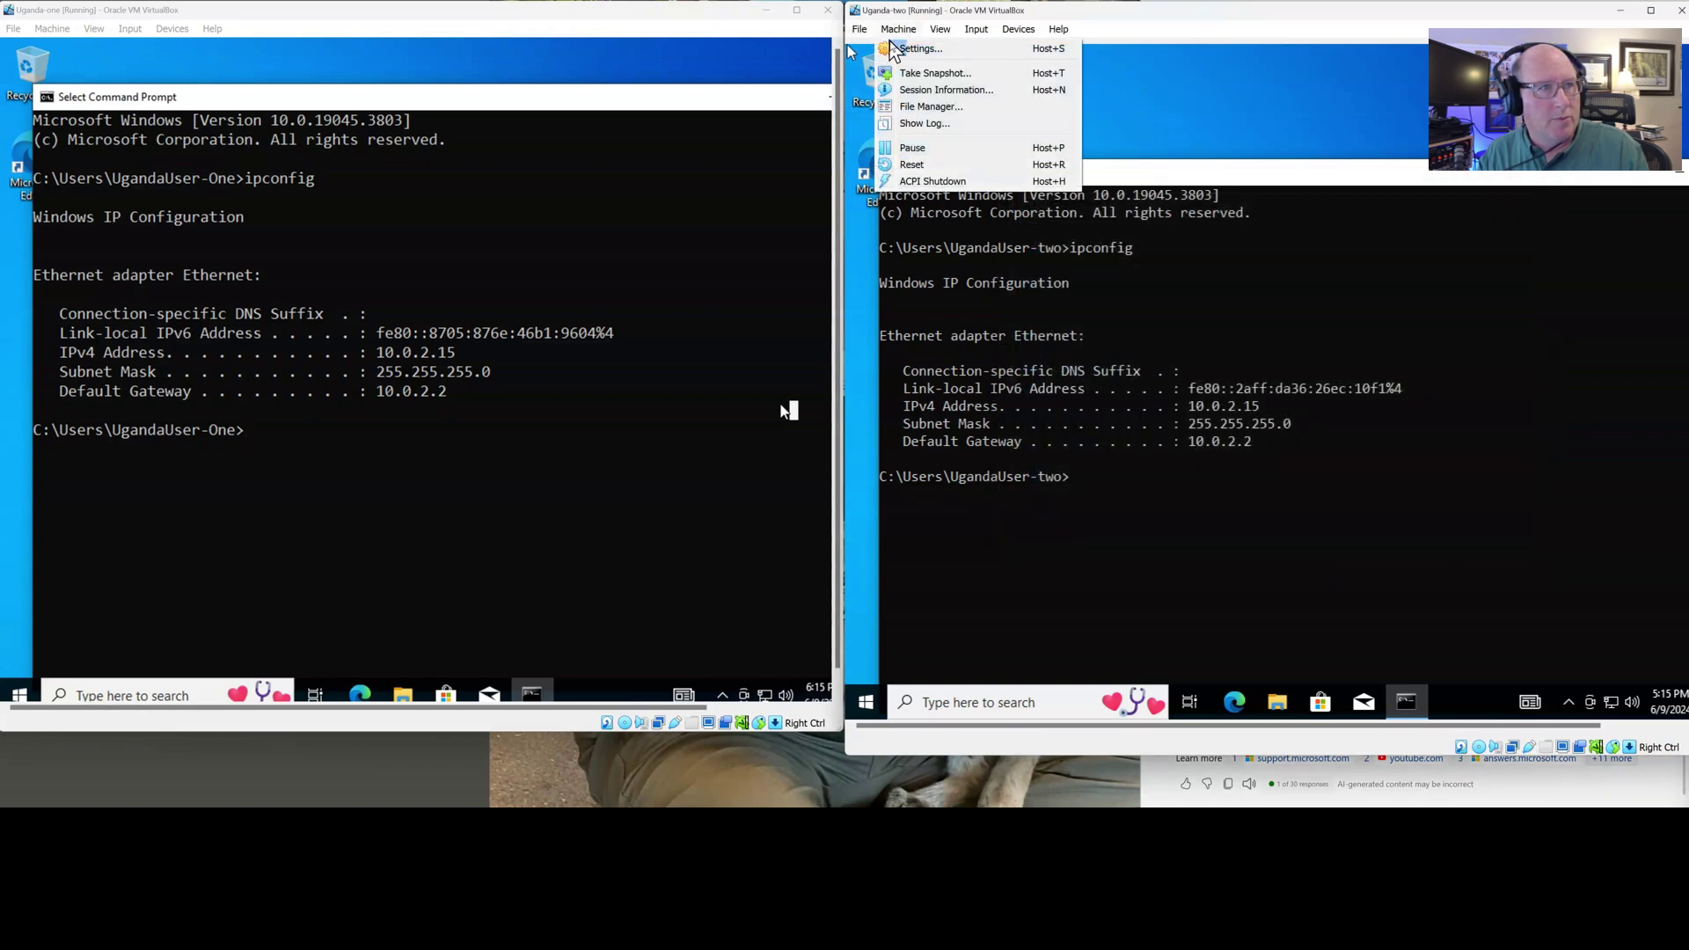
pyautogui.click(915, 49)
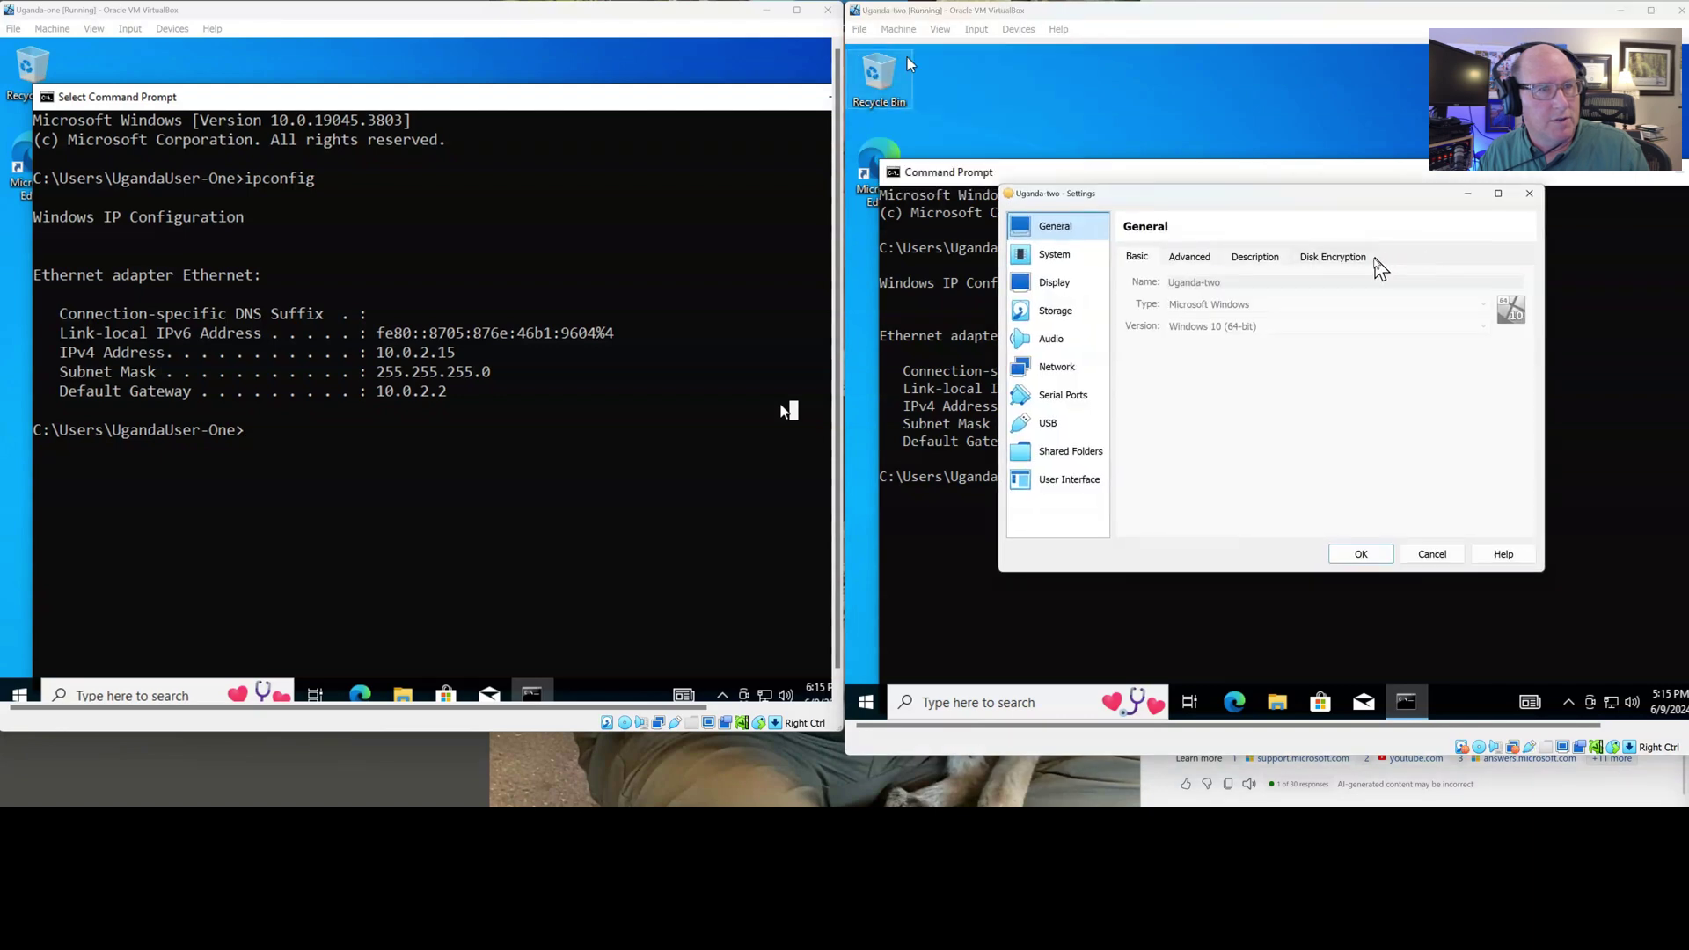
pyautogui.click(1061, 368)
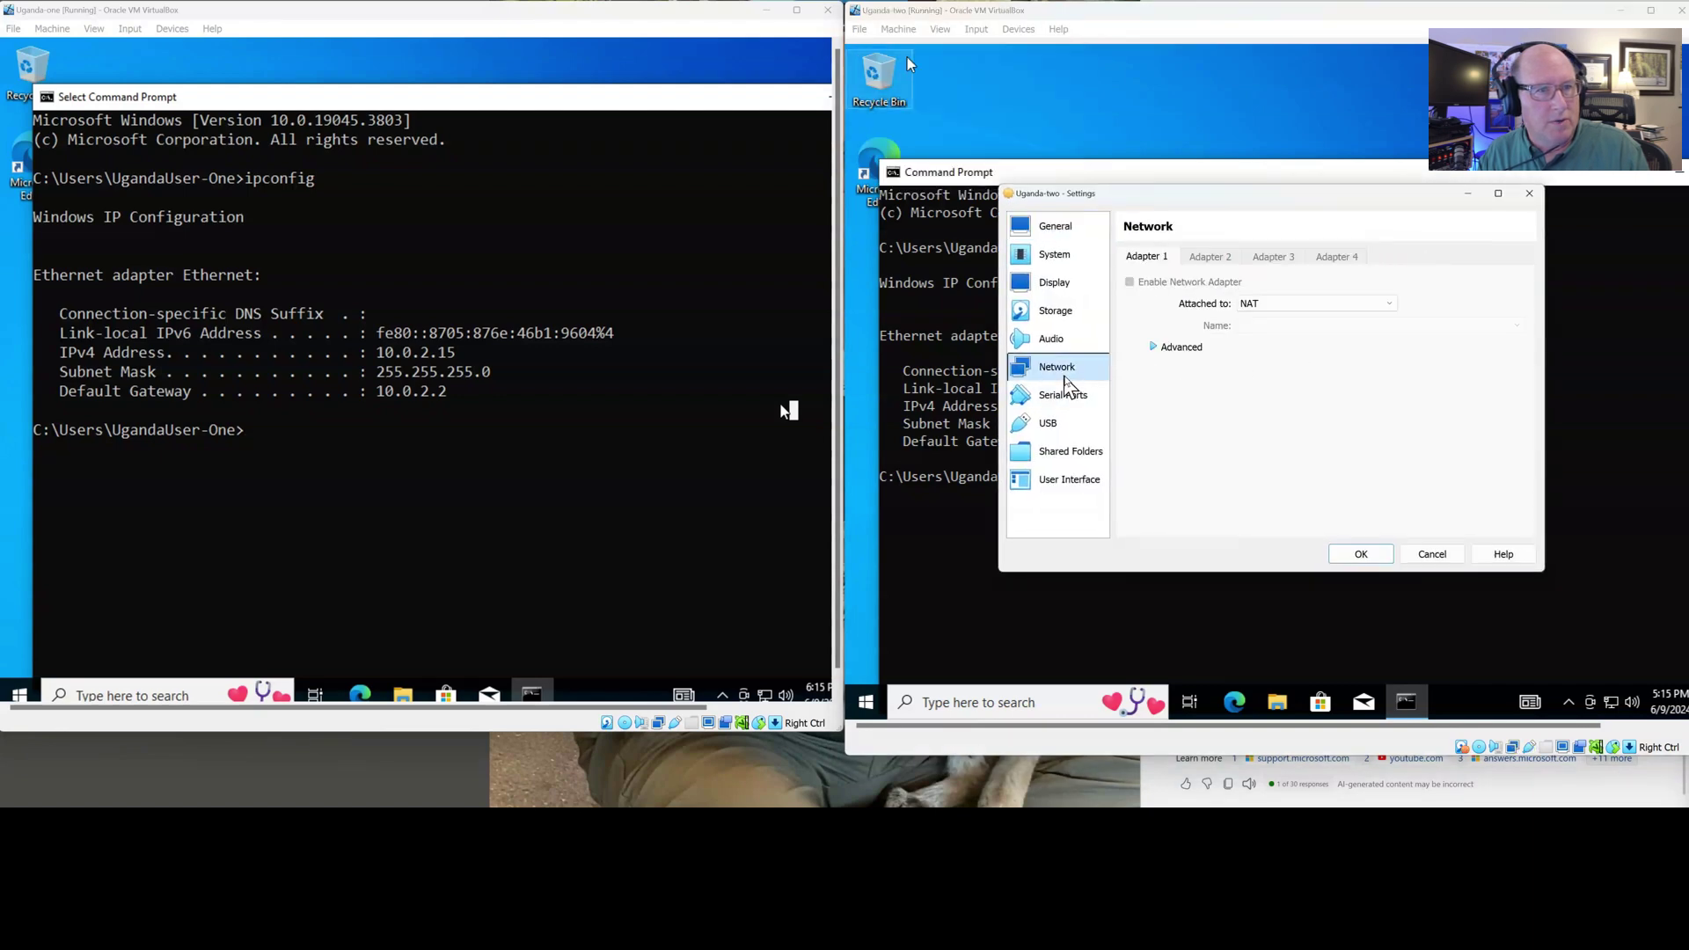
pyautogui.click(1386, 306)
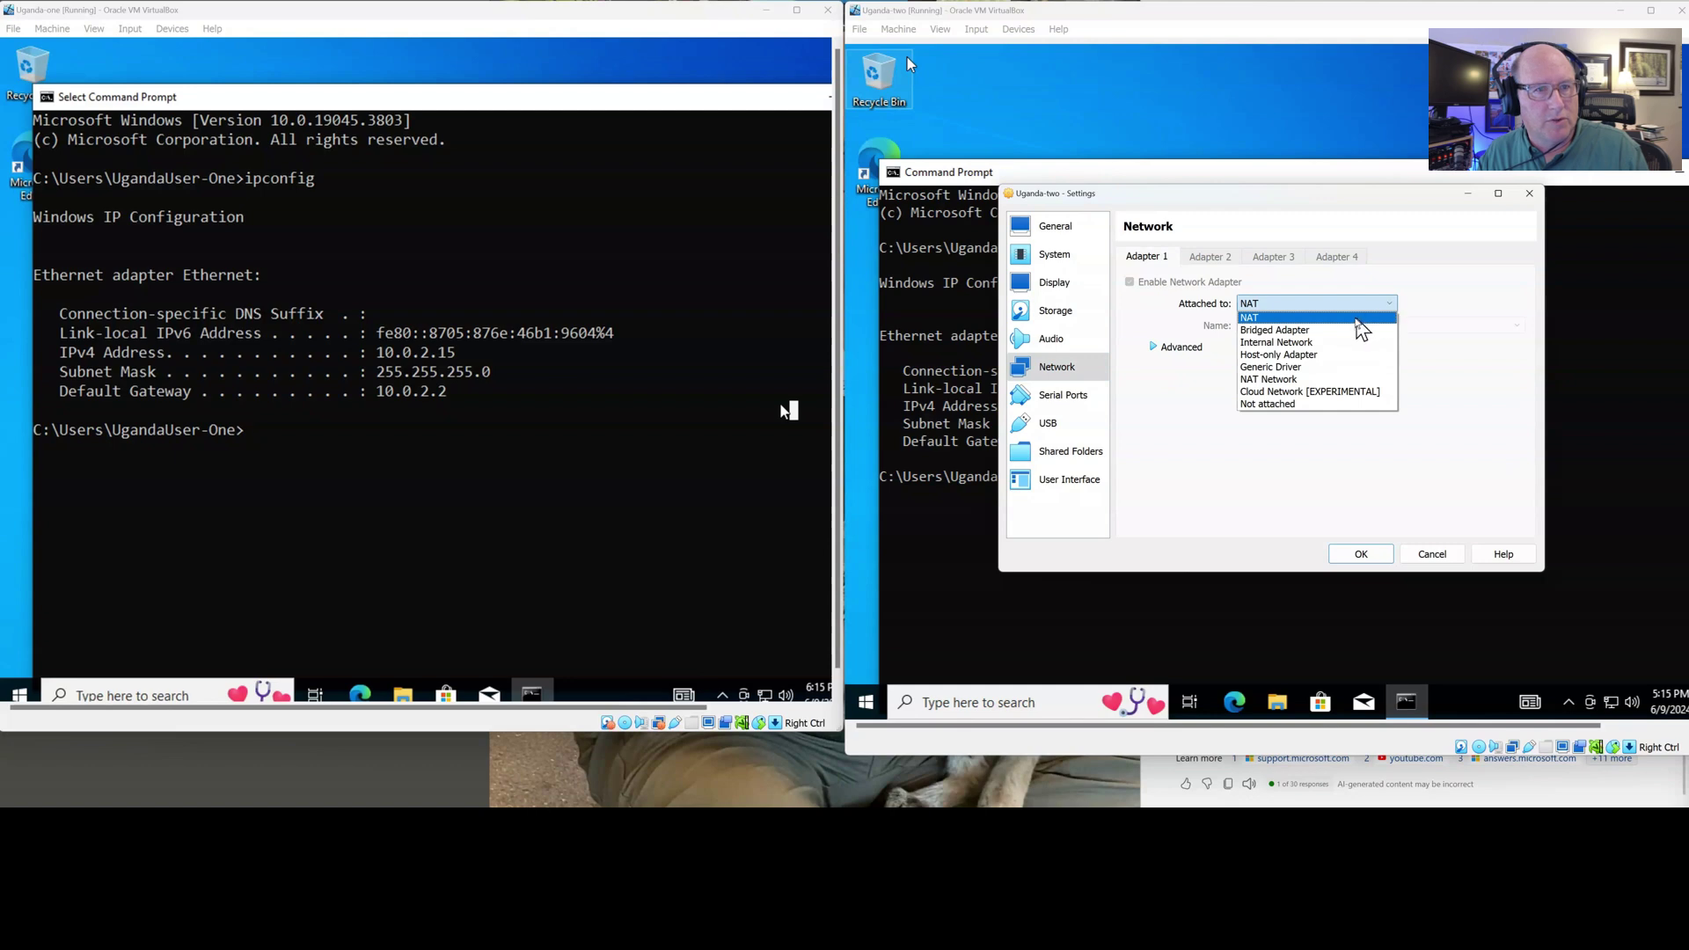
pyautogui.click(1339, 330)
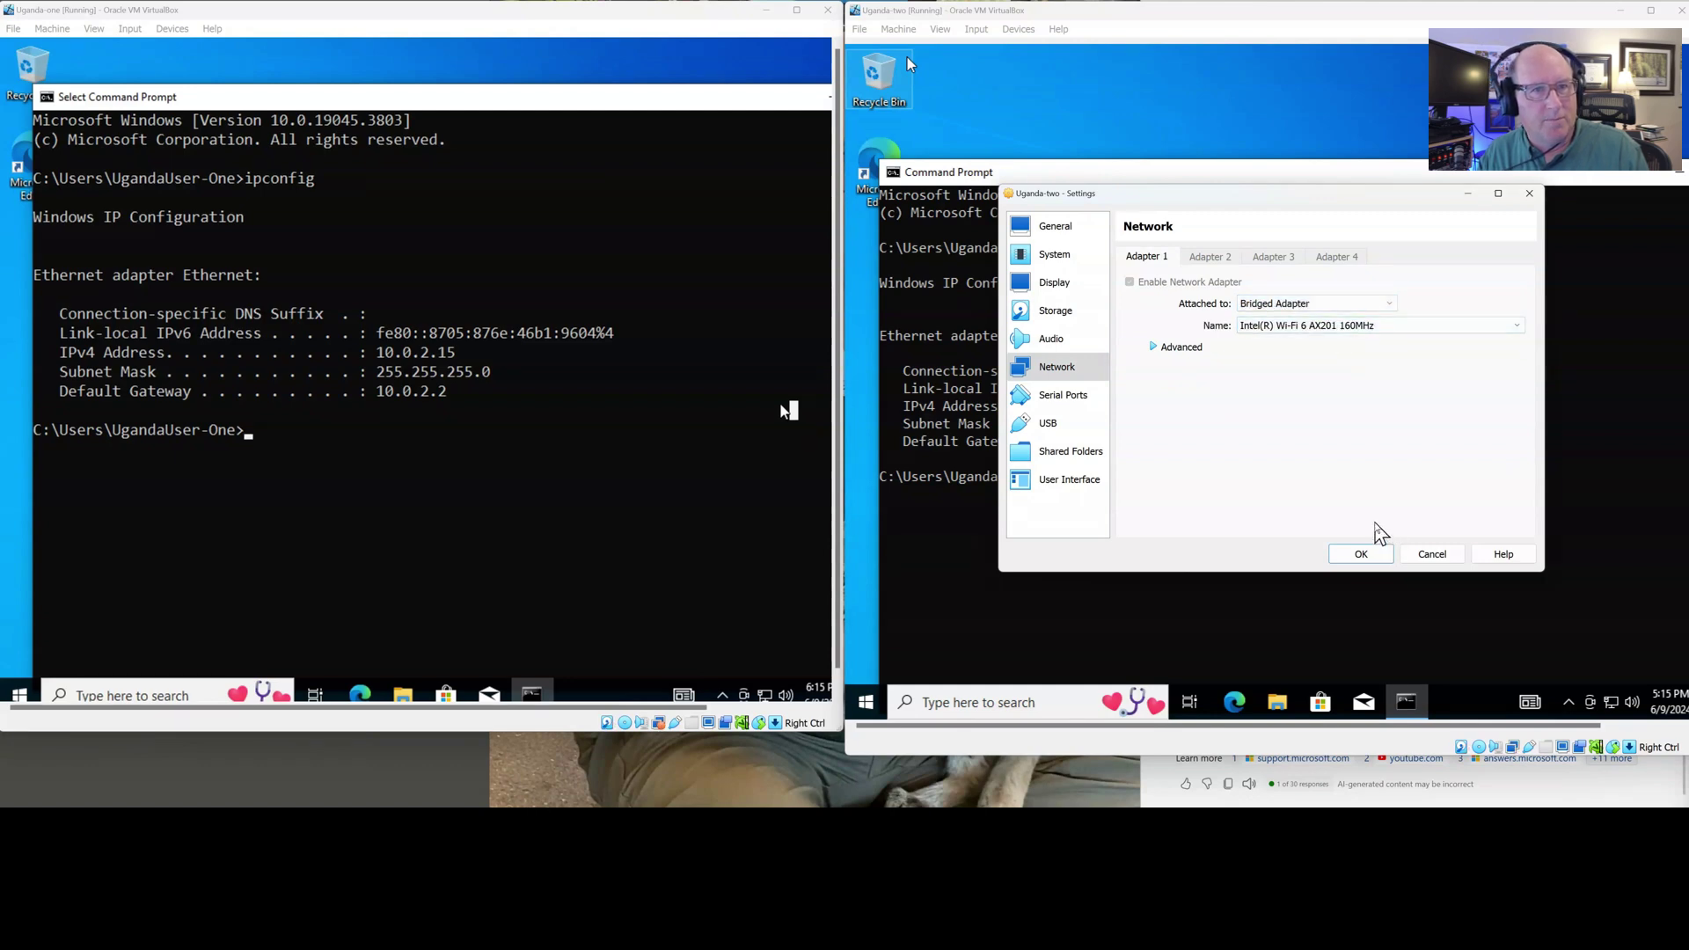
pyautogui.click(1361, 555)
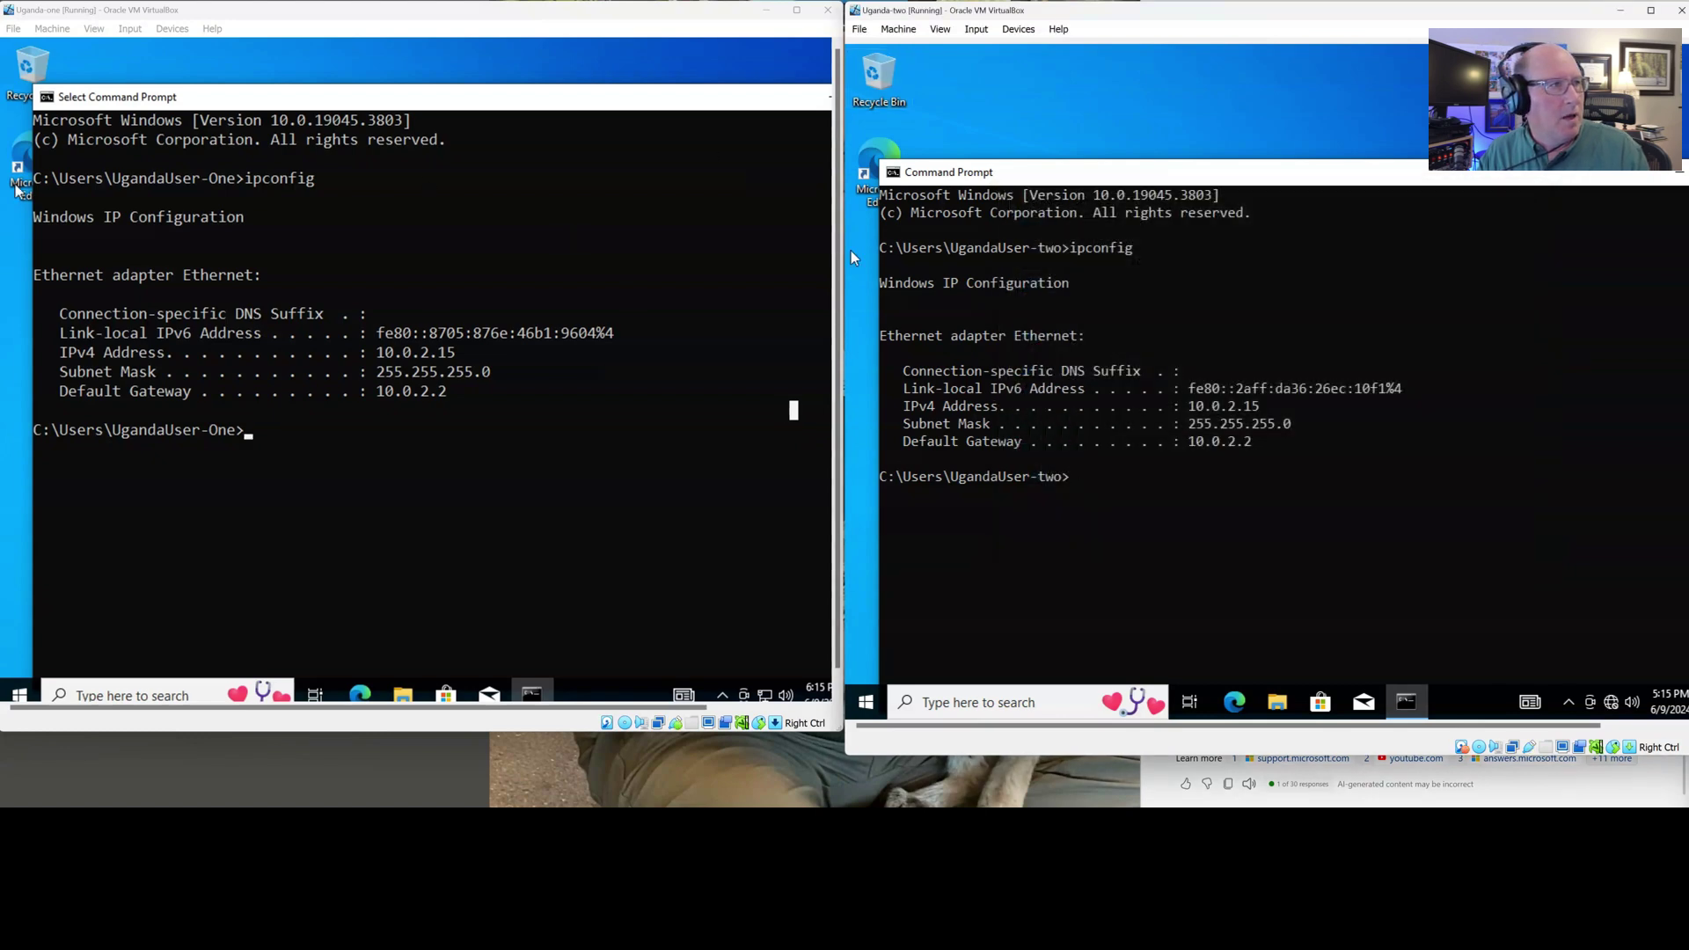
# Set Uganda-one's adapter to Bridged Adapter and save, allowing Uganda-two's network discovery
pyautogui.click(58, 29)
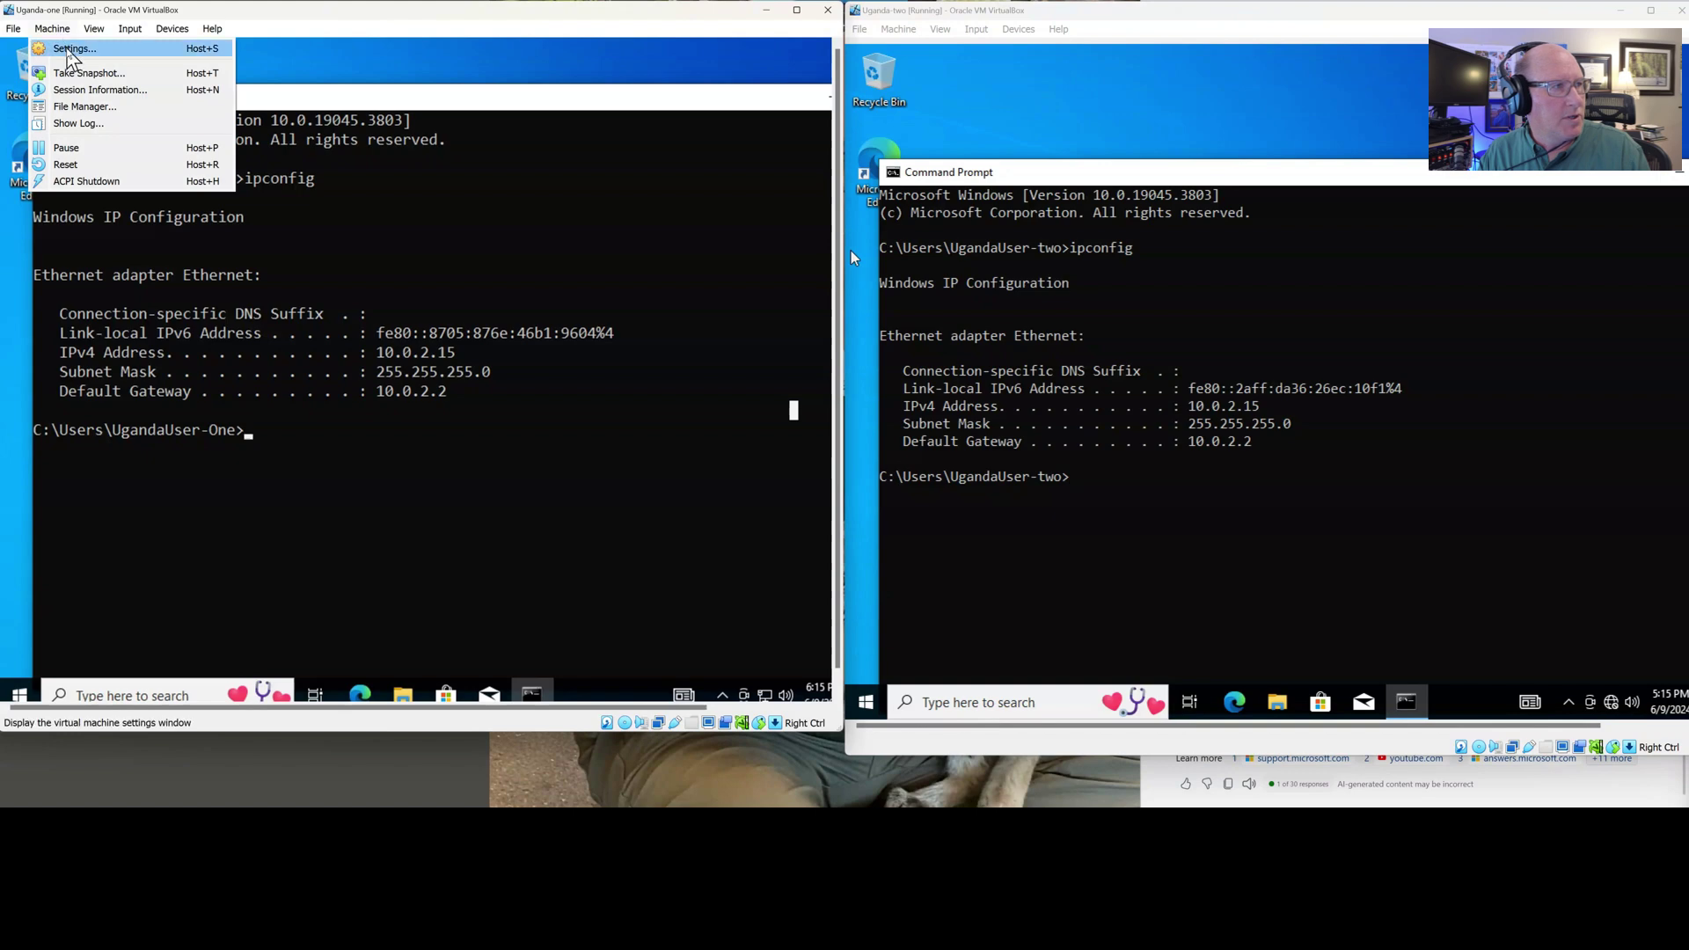
pyautogui.click(70, 41)
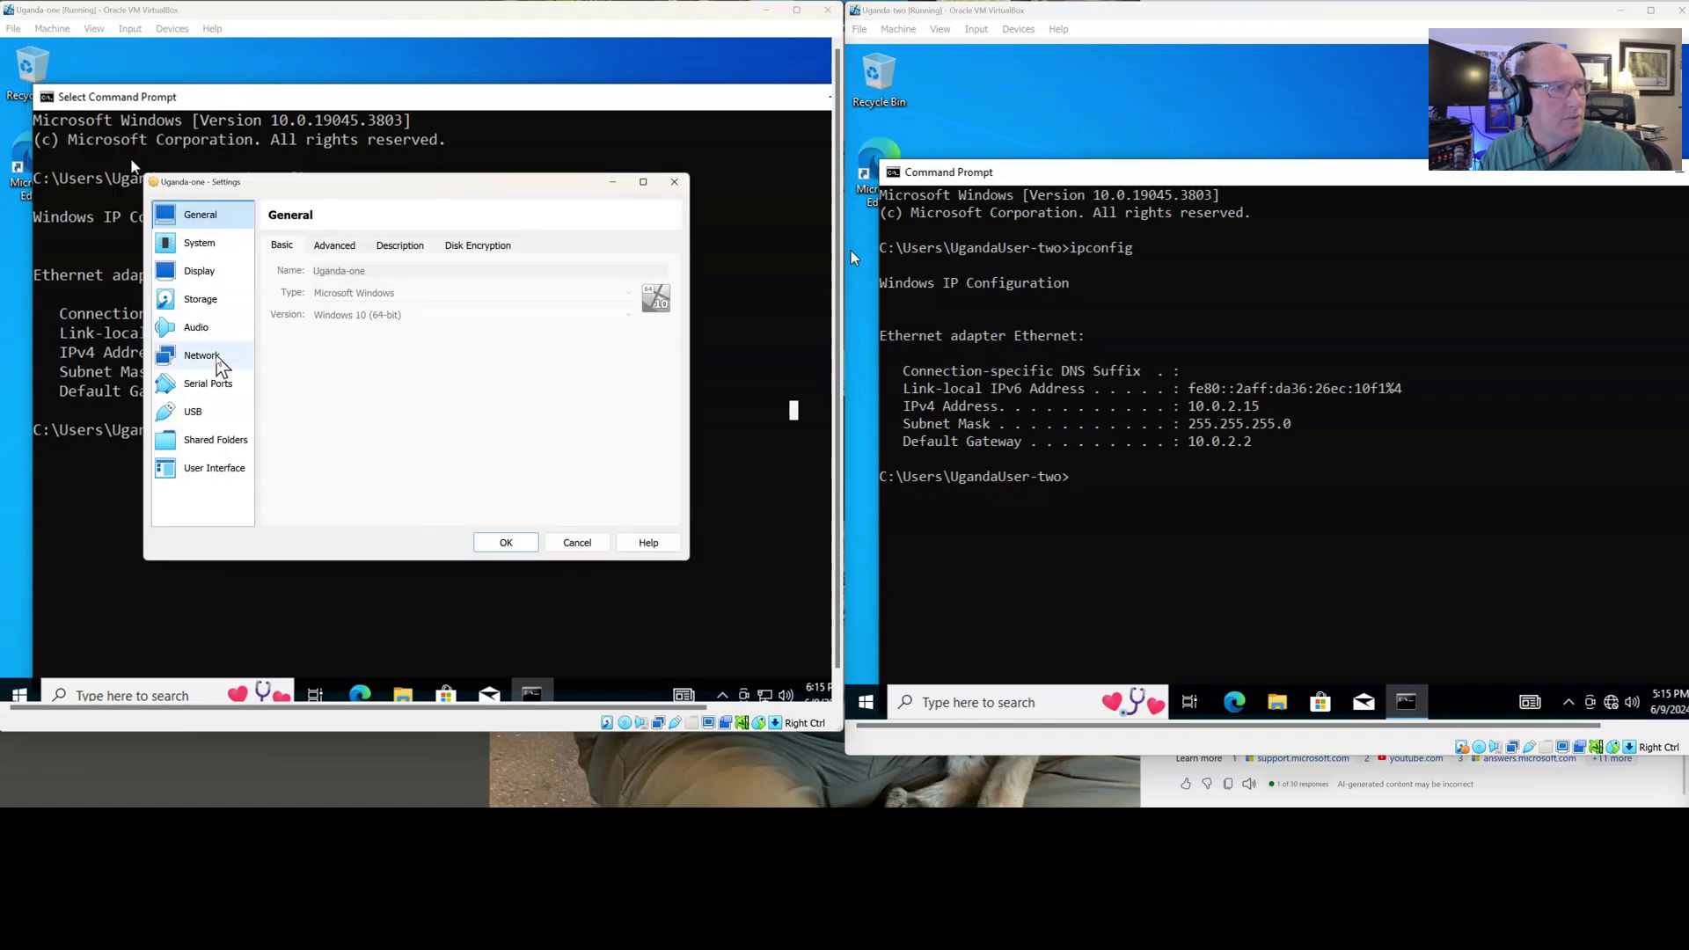
pyautogui.click(211, 356)
pyautogui.click(414, 293)
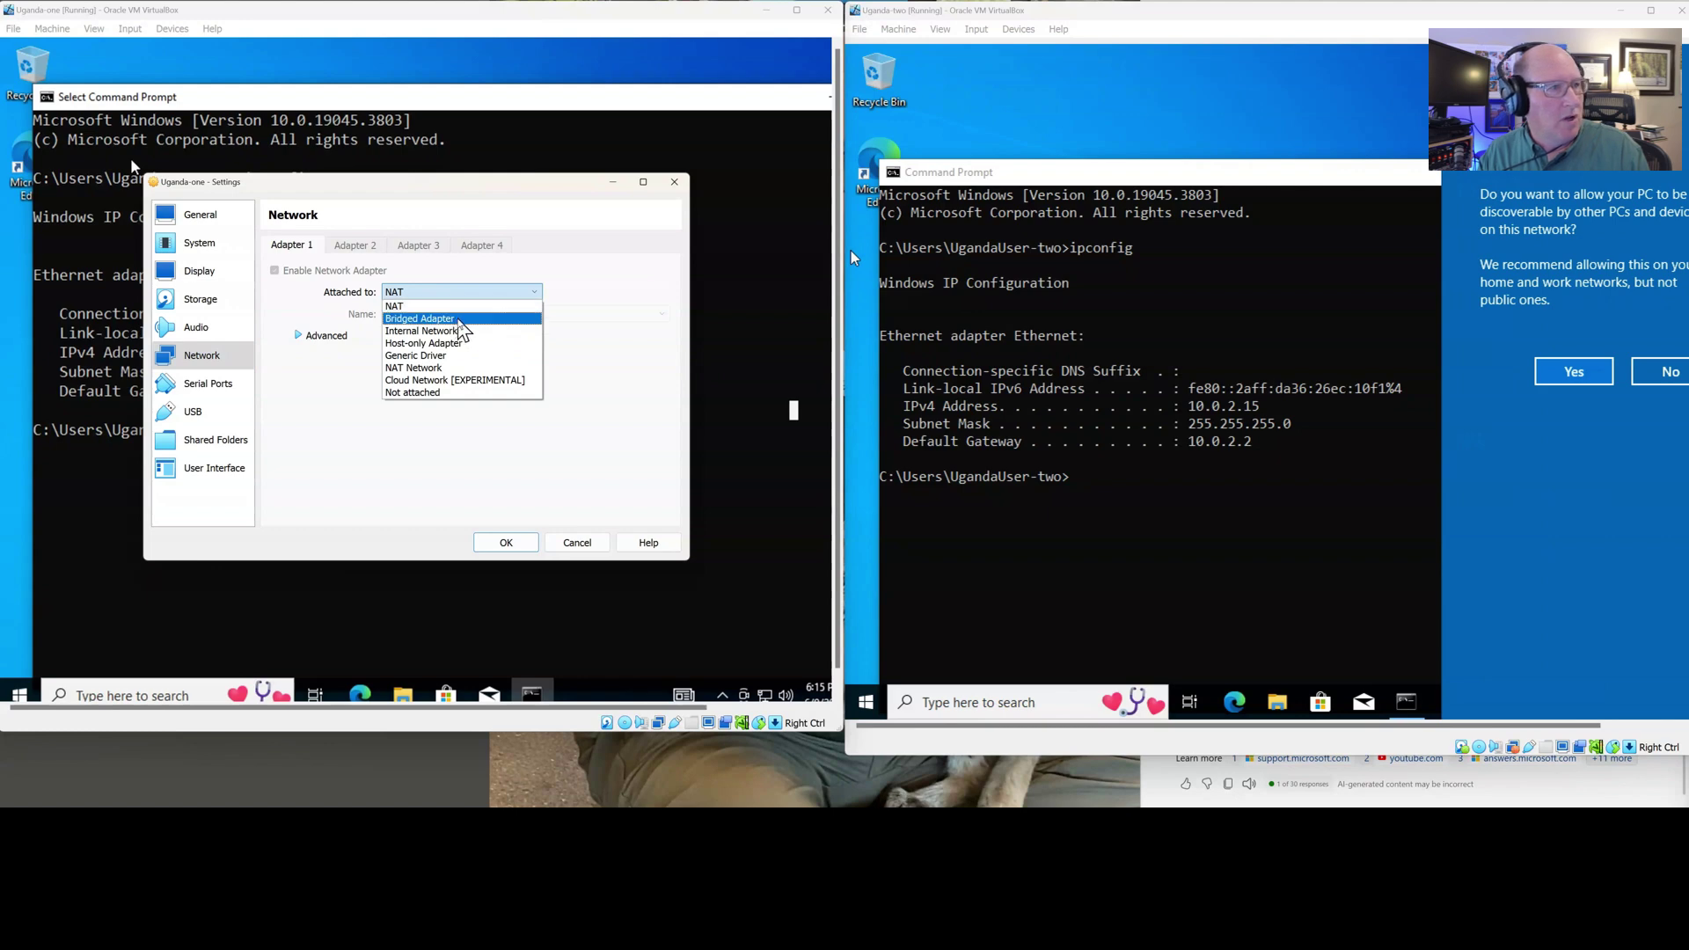
pyautogui.click(456, 320)
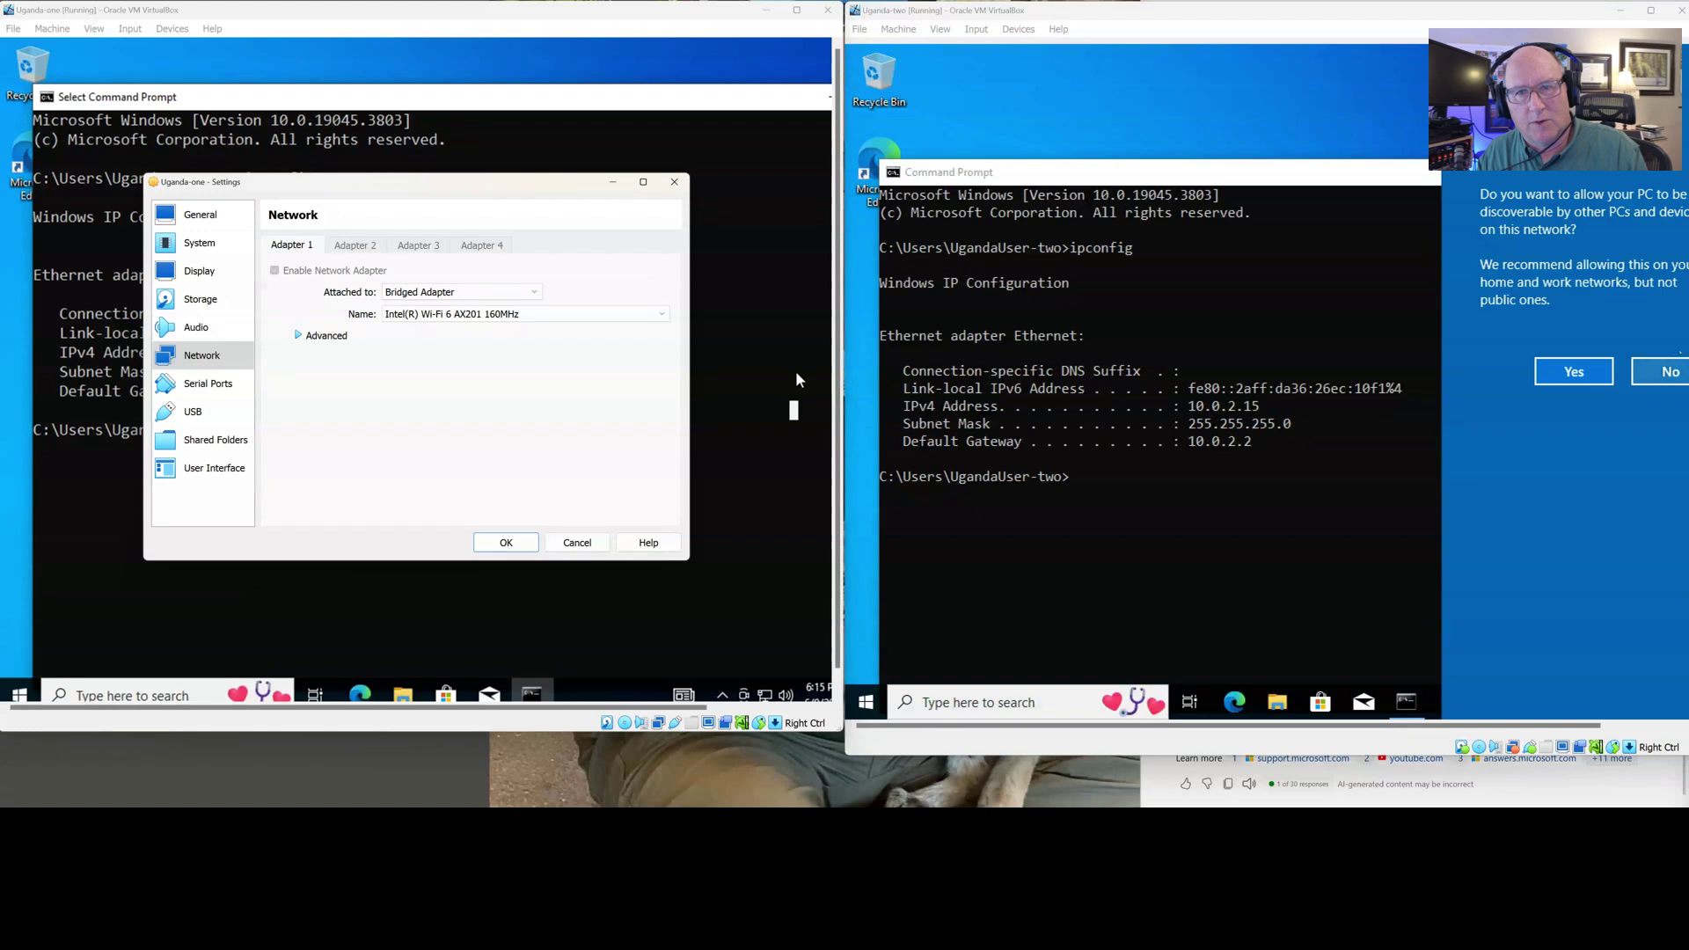
pyautogui.moveTo(1571, 15)
pyautogui.mouseDown()
pyautogui.moveTo(1506, 14)
pyautogui.moveTo(1560, 18)
pyautogui.mouseUp()
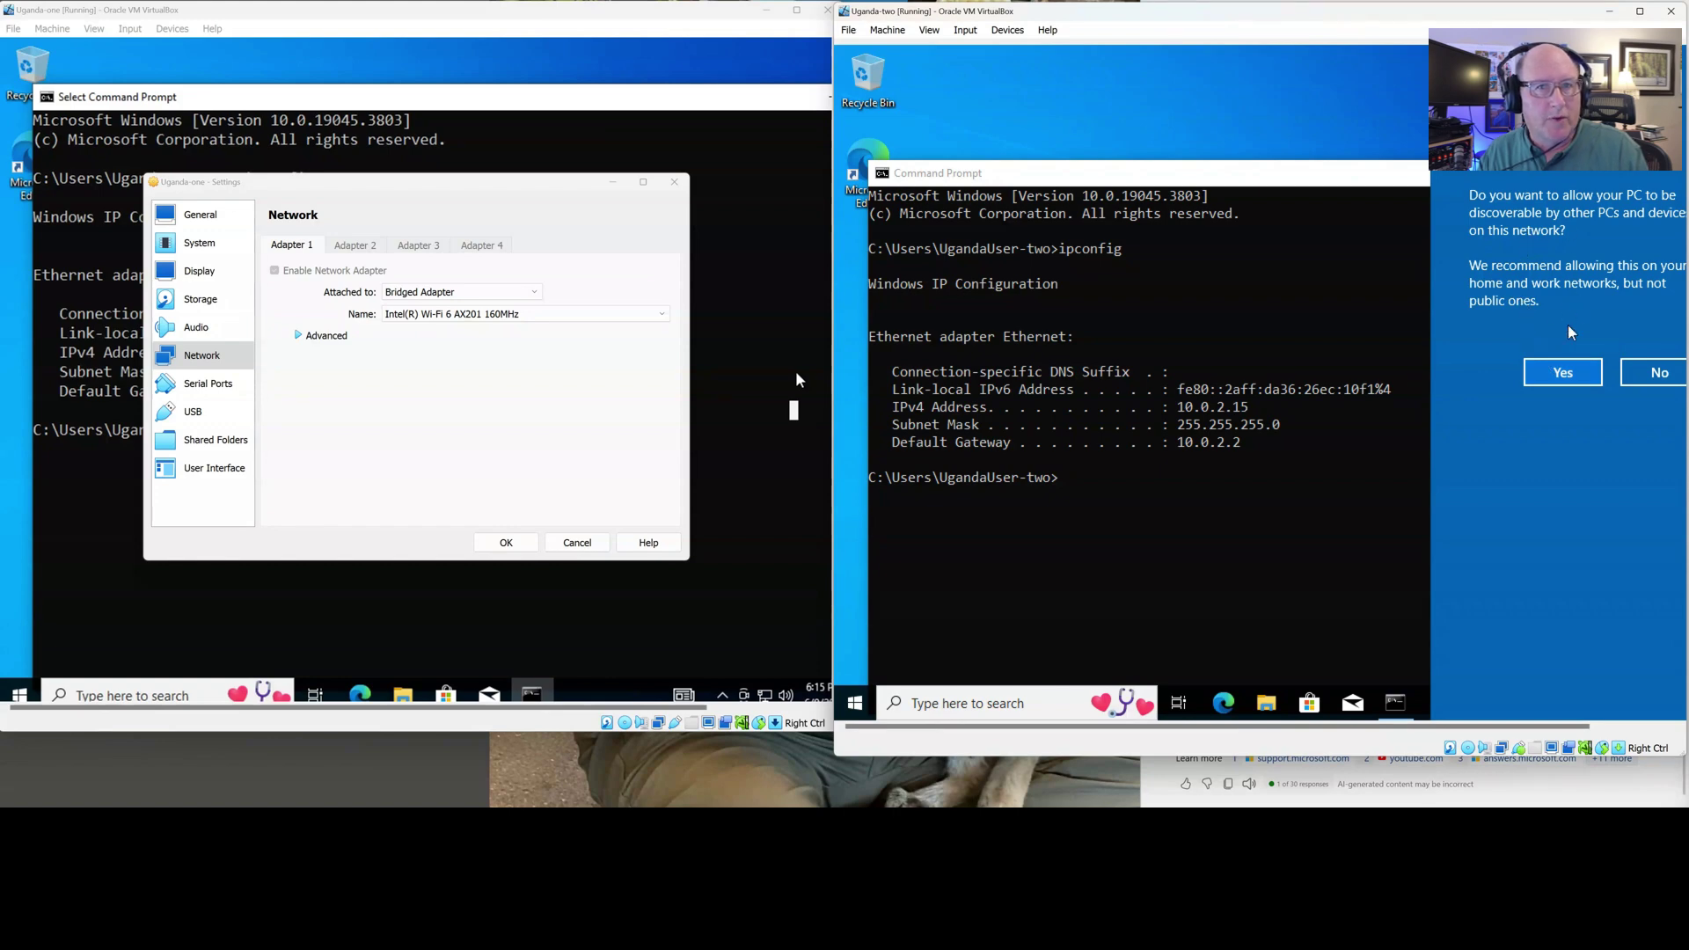
pyautogui.click(1563, 369)
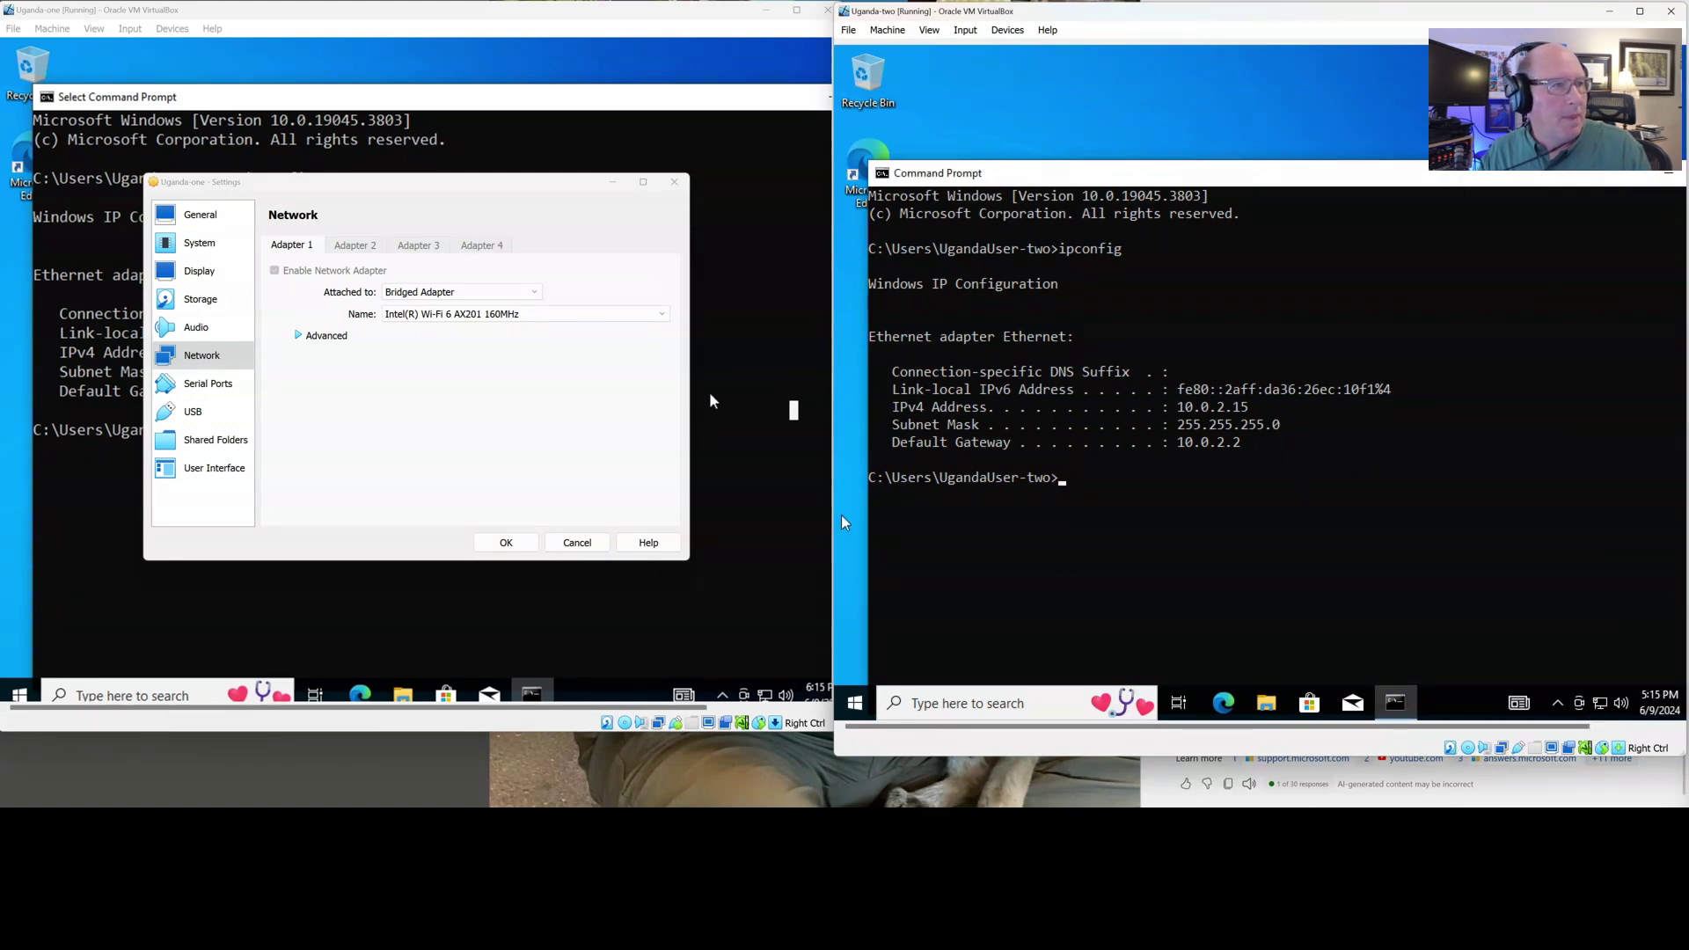
pyautogui.click(704, 364)
pyautogui.click(506, 542)
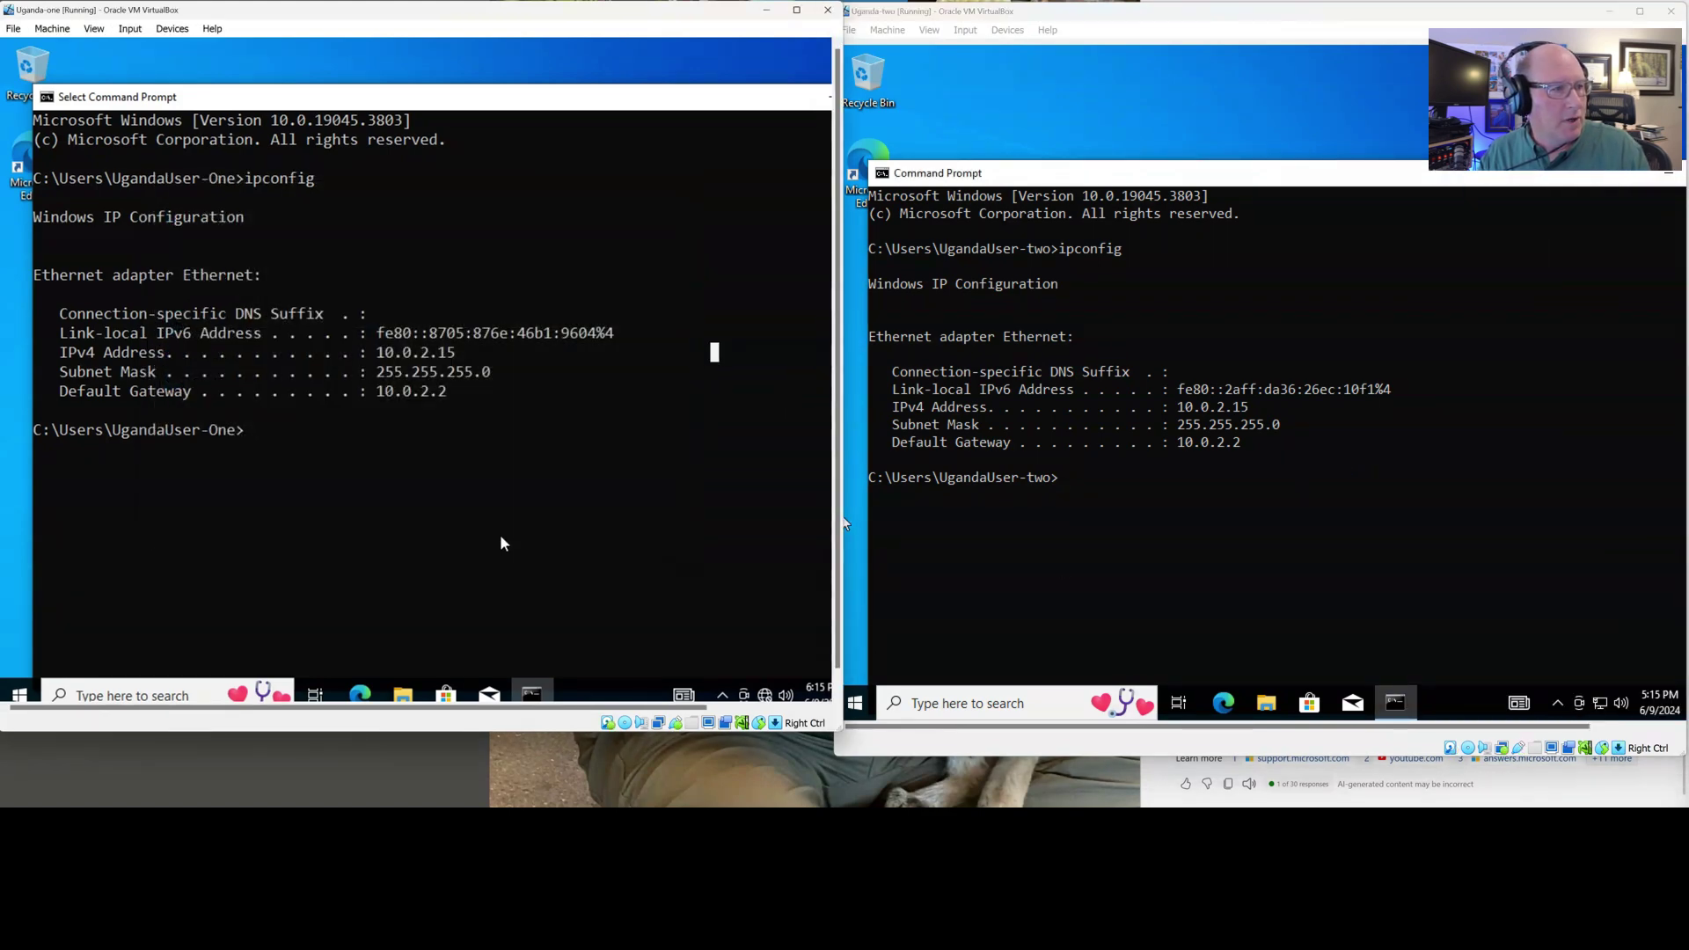
pyautogui.click(1172, 585)
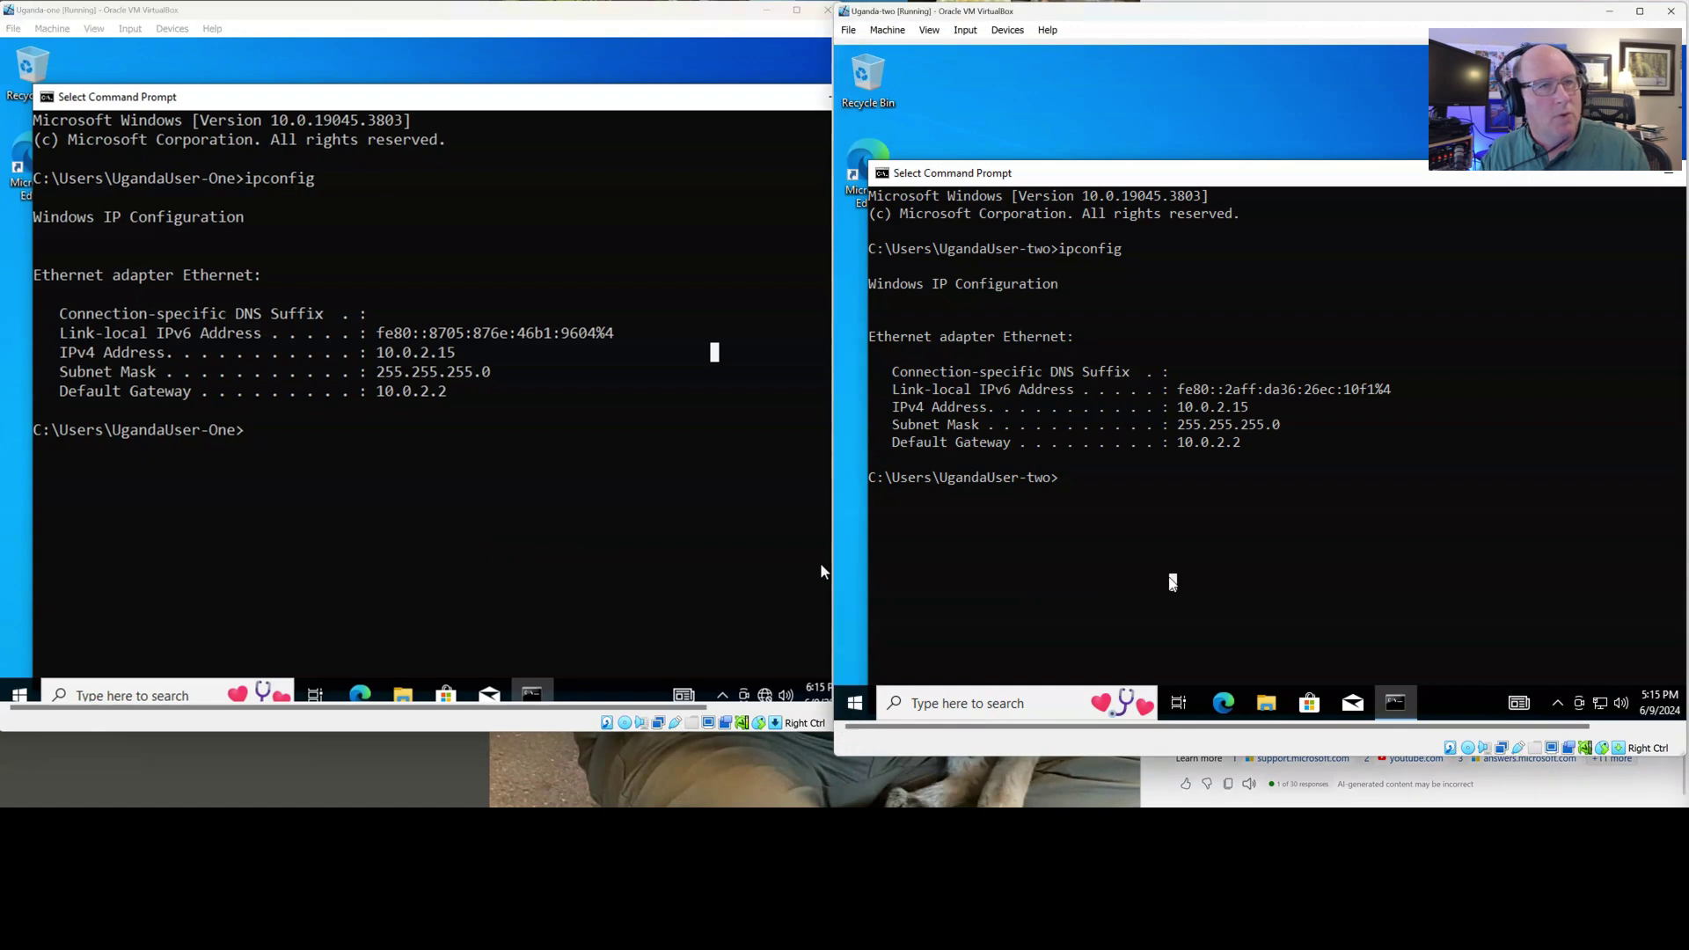
pyautogui.press('Up')
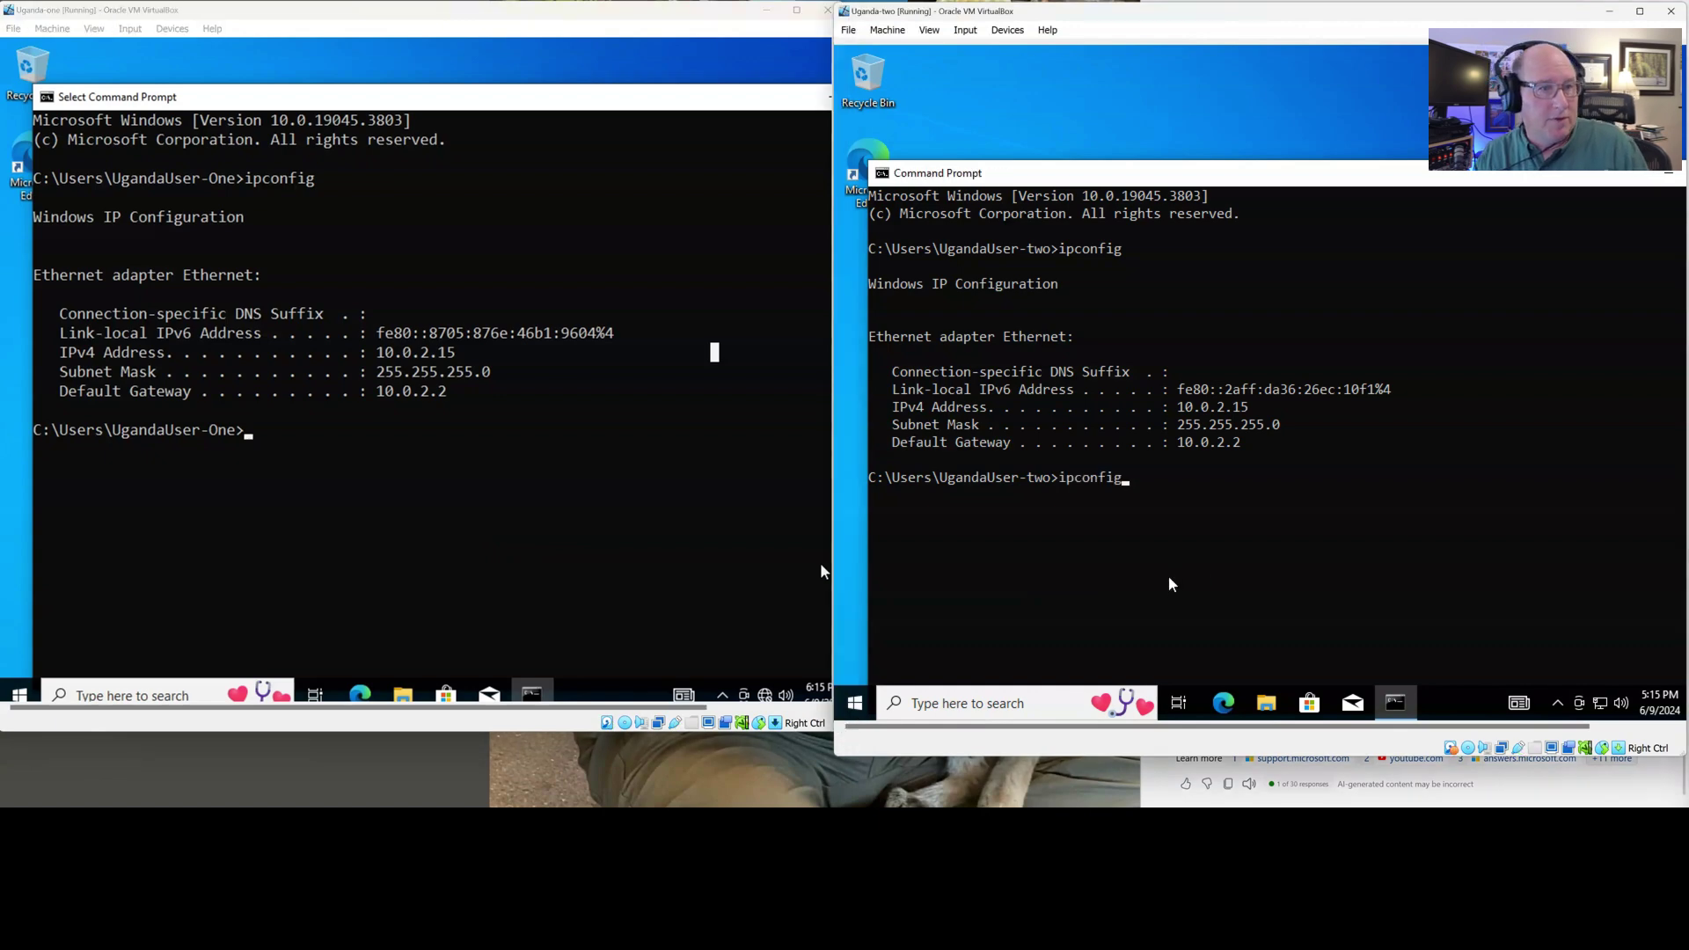
pyautogui.press('Return')
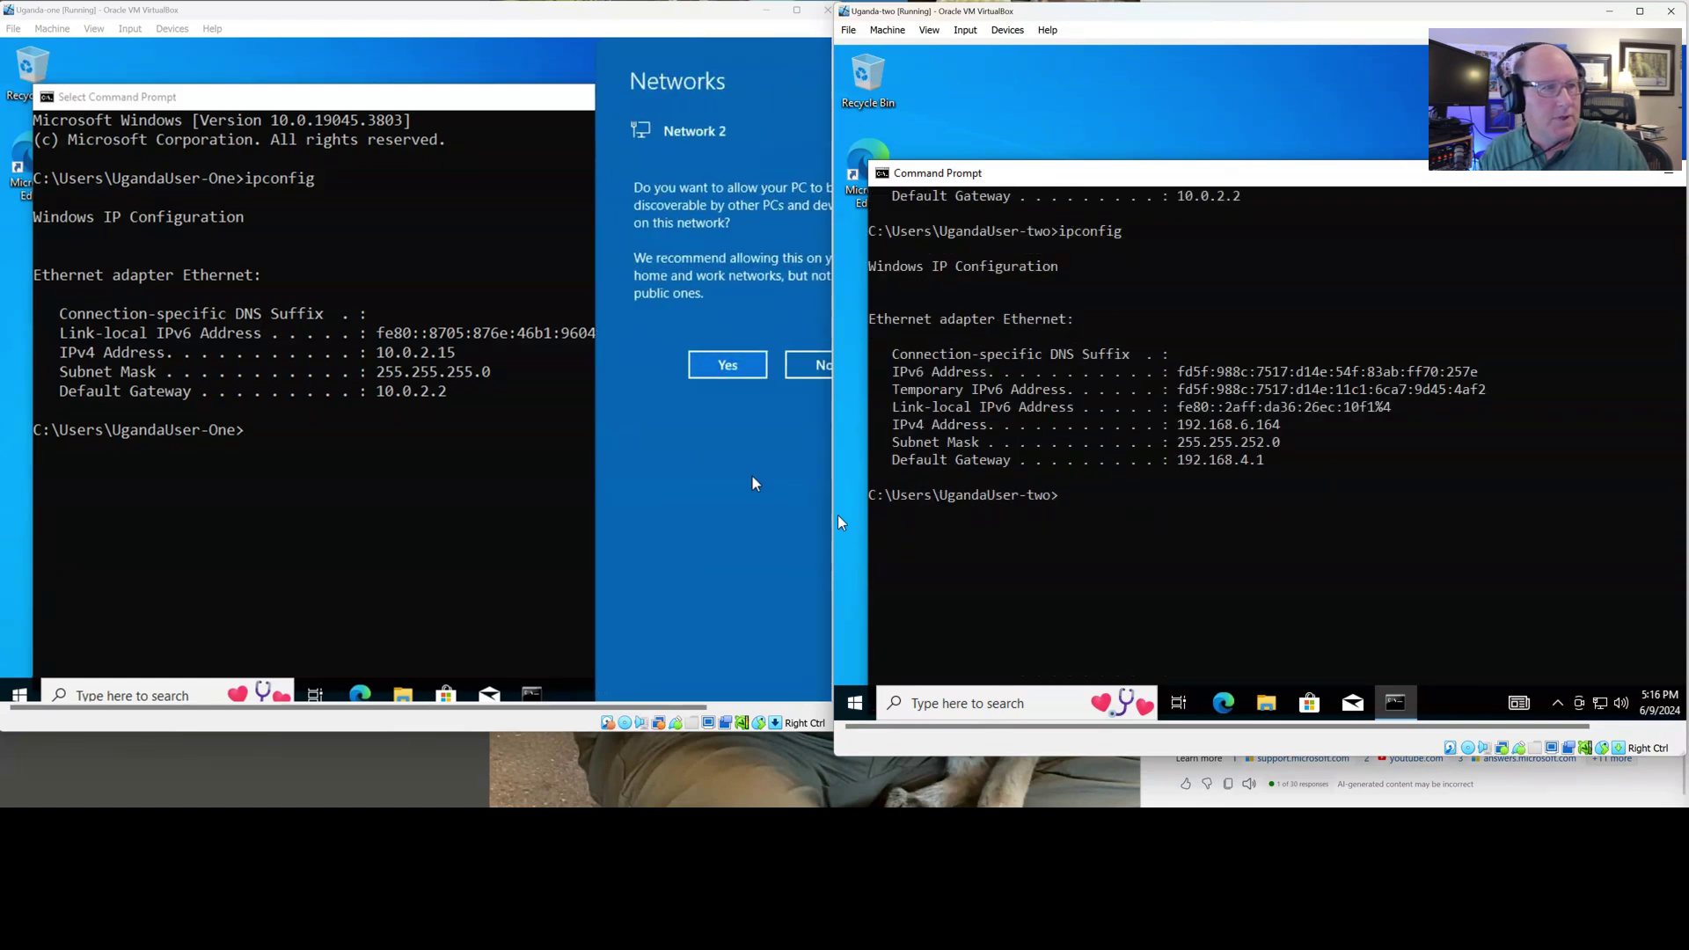
pyautogui.click(708, 15)
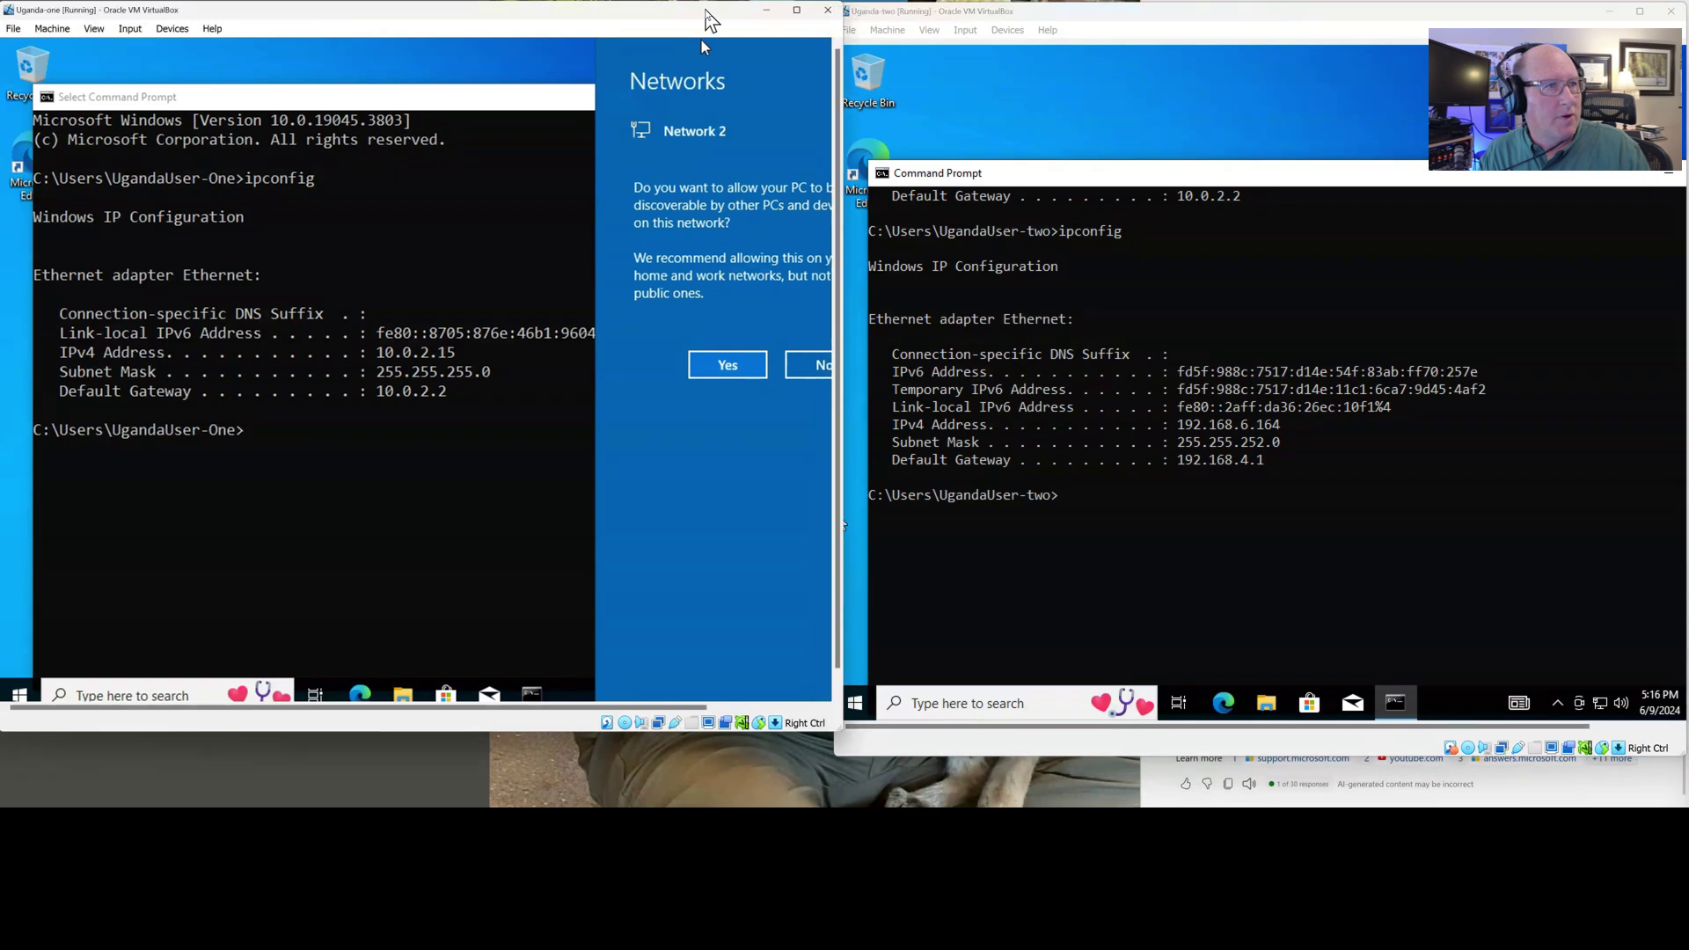
pyautogui.click(721, 368)
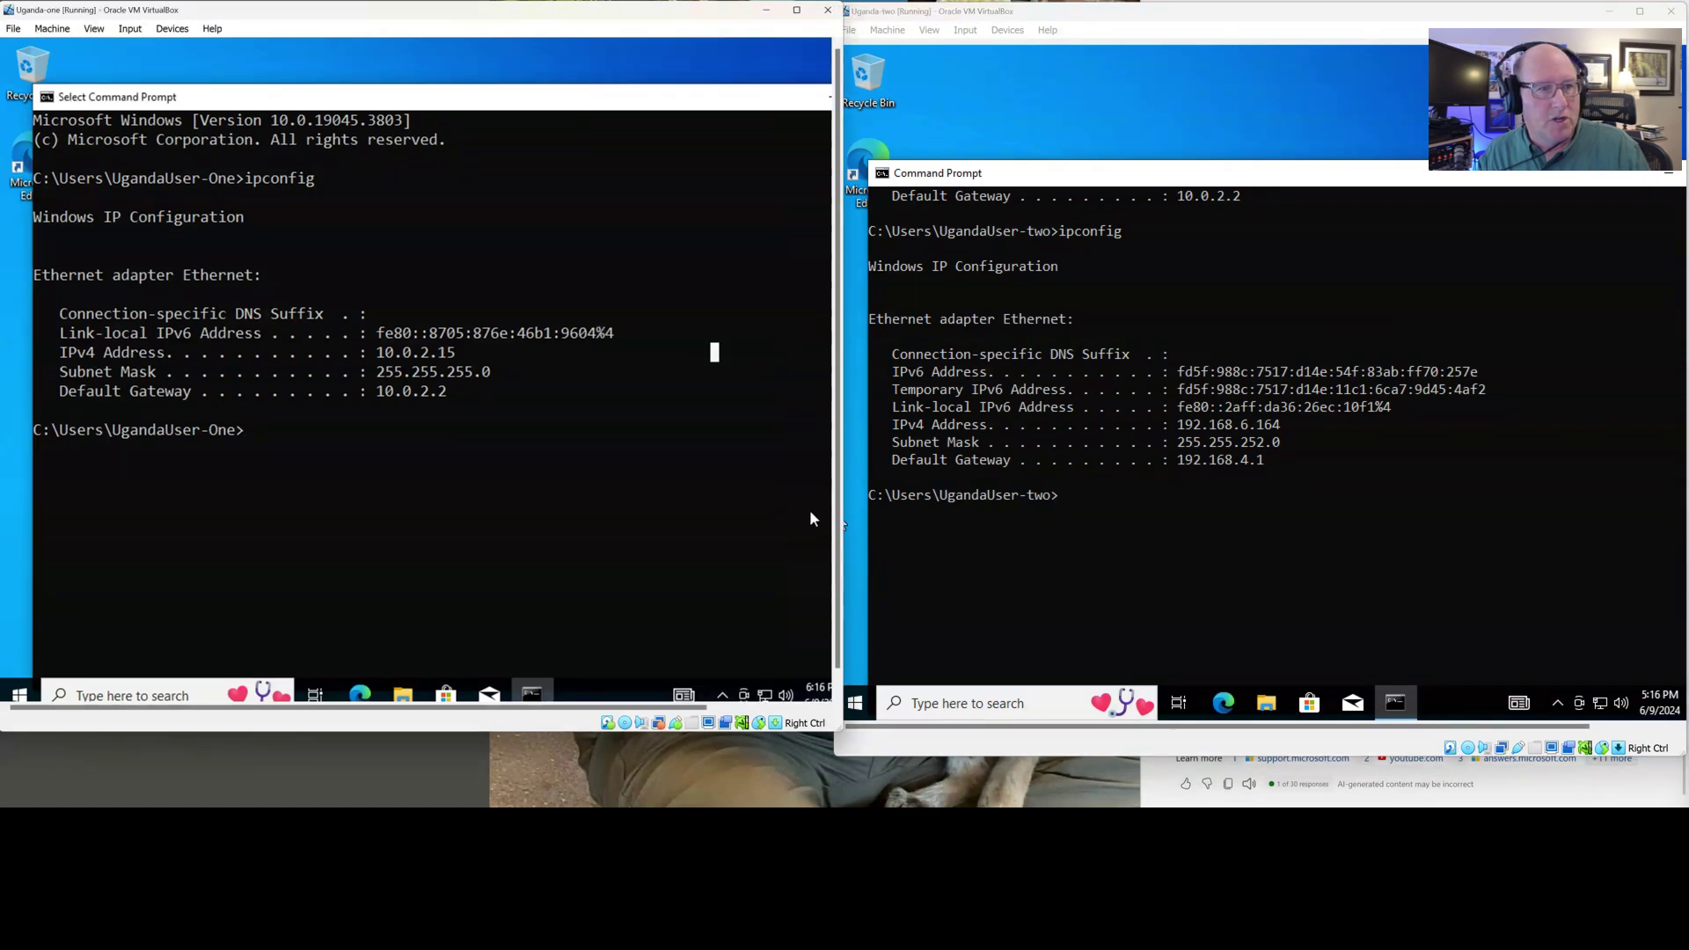
pyautogui.click(1041, 49)
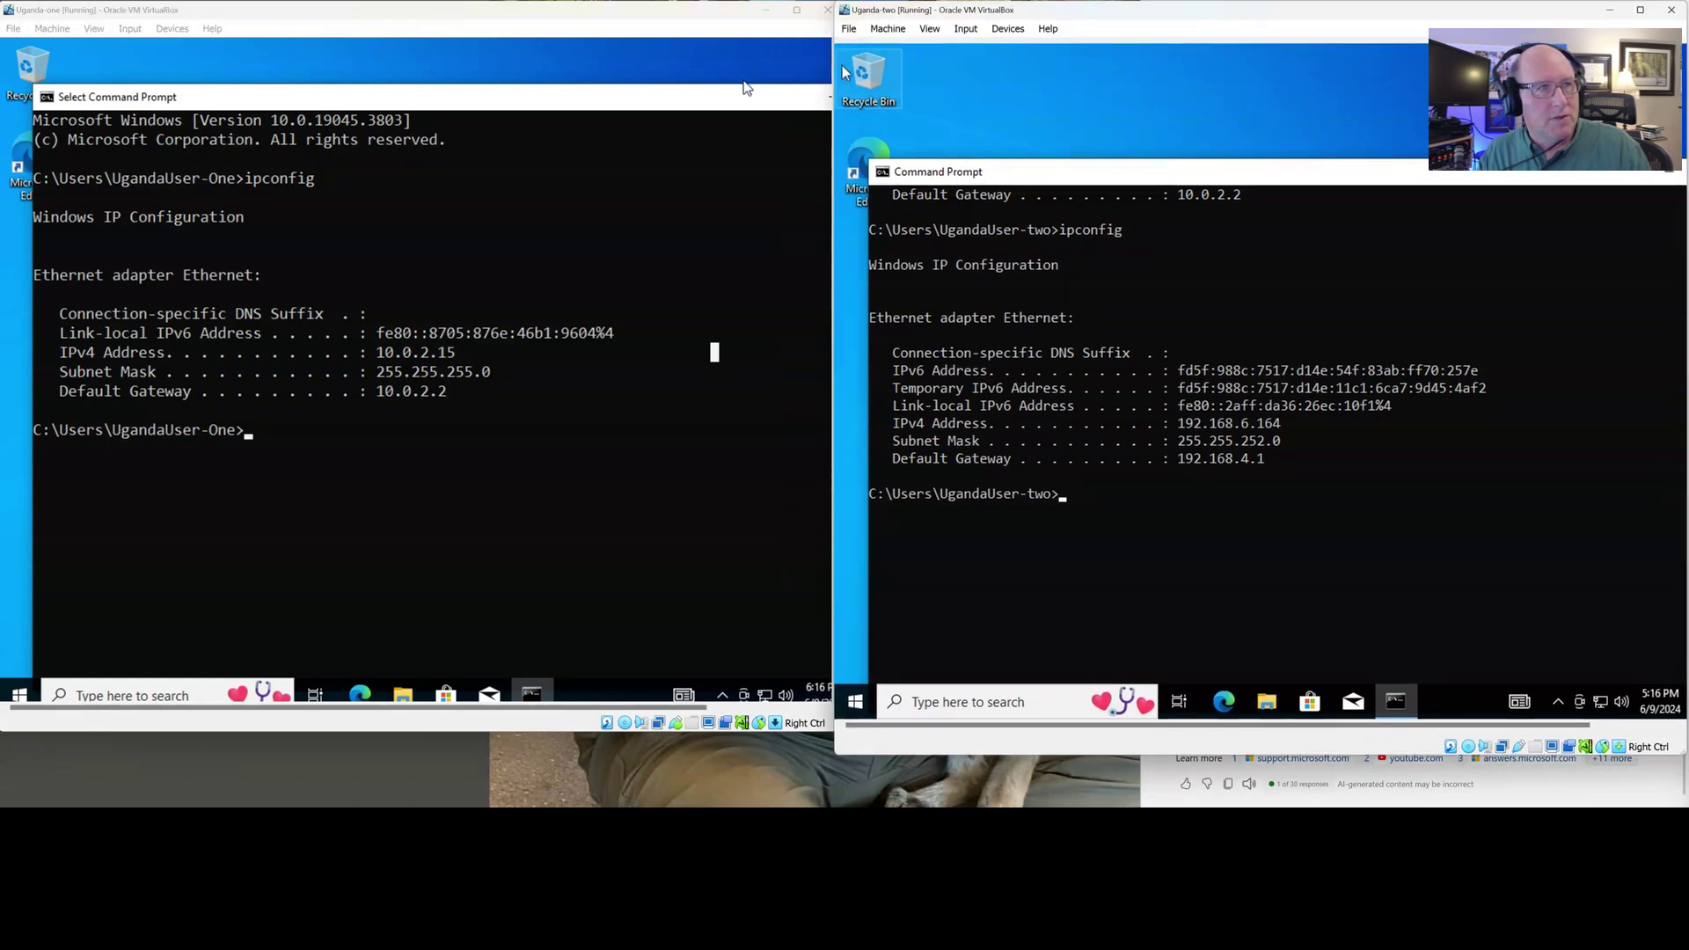
pyautogui.click(766, 39)
pyautogui.moveTo(841, 66); pyautogui.dragTo(837, 65)
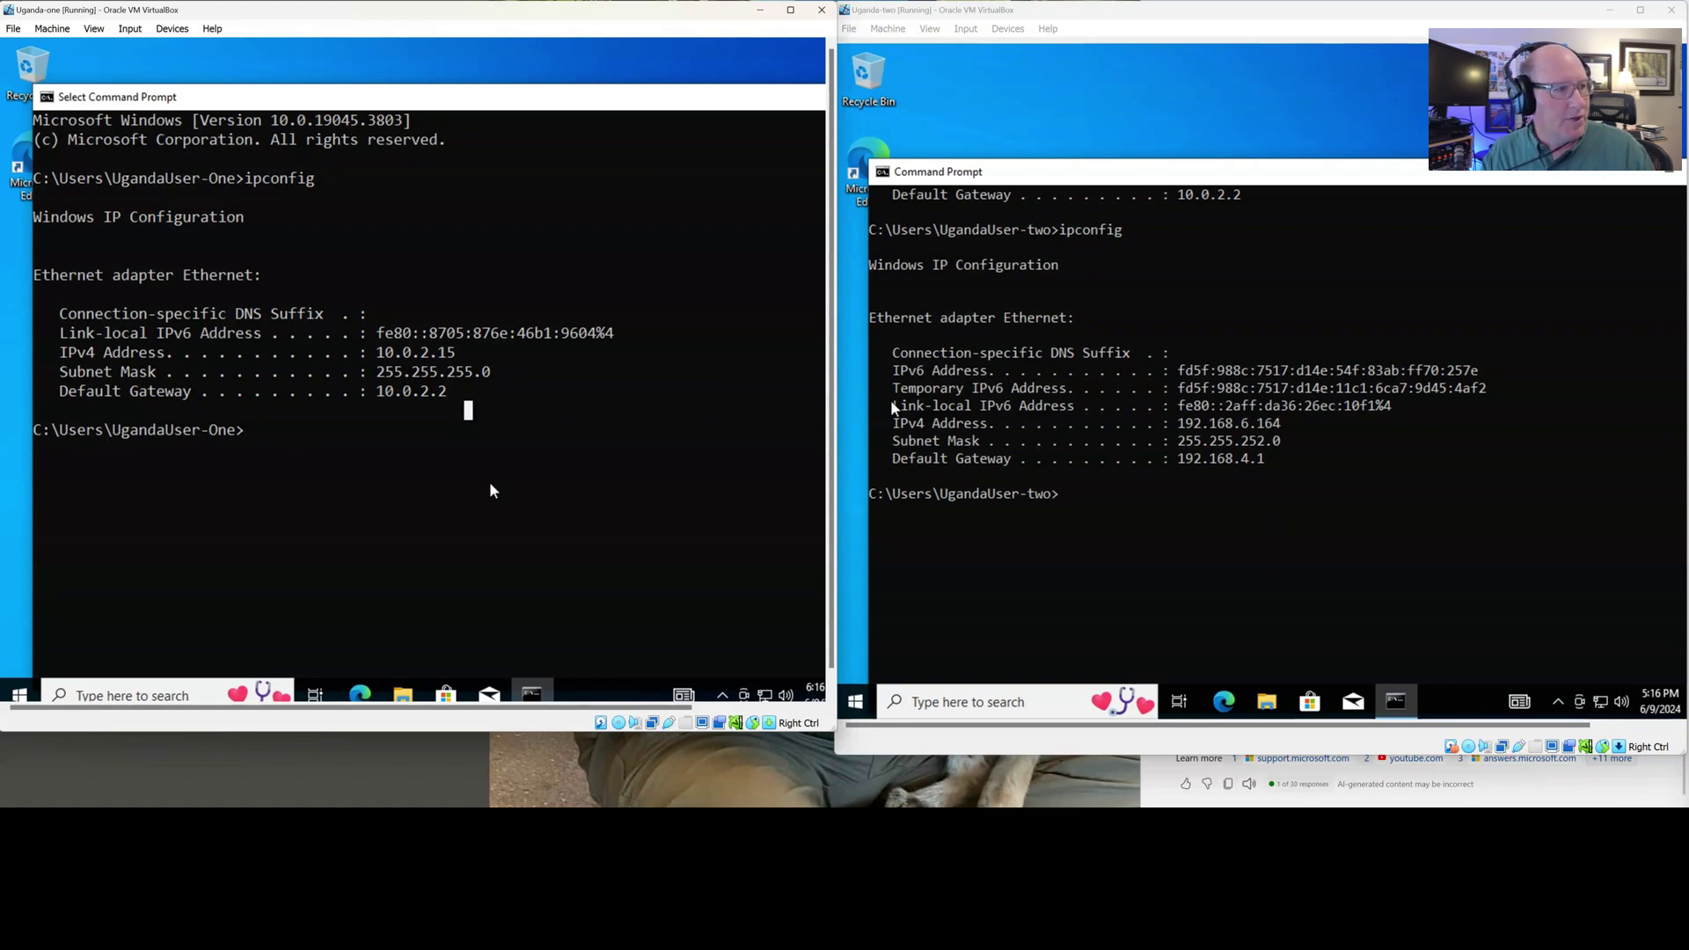
# Rerun ipconfig in Uganda-one to check for IPv4 192.168.6.165 and gateway 192.168.4.1
pyautogui.press('Up')
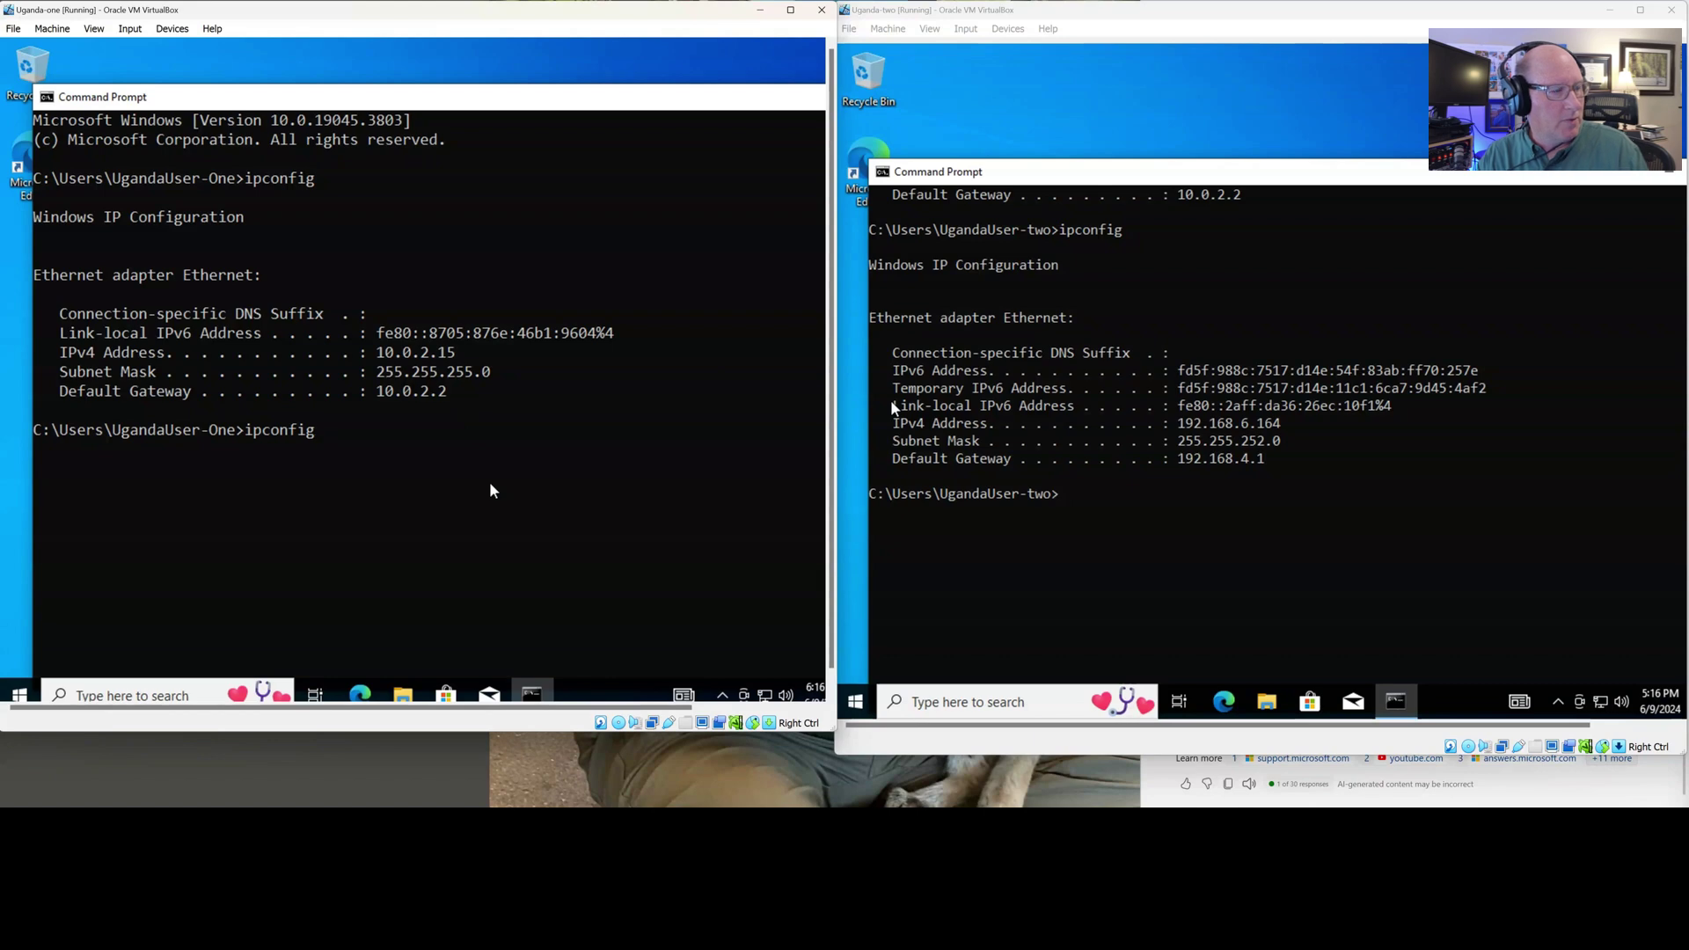
pyautogui.press('Return')
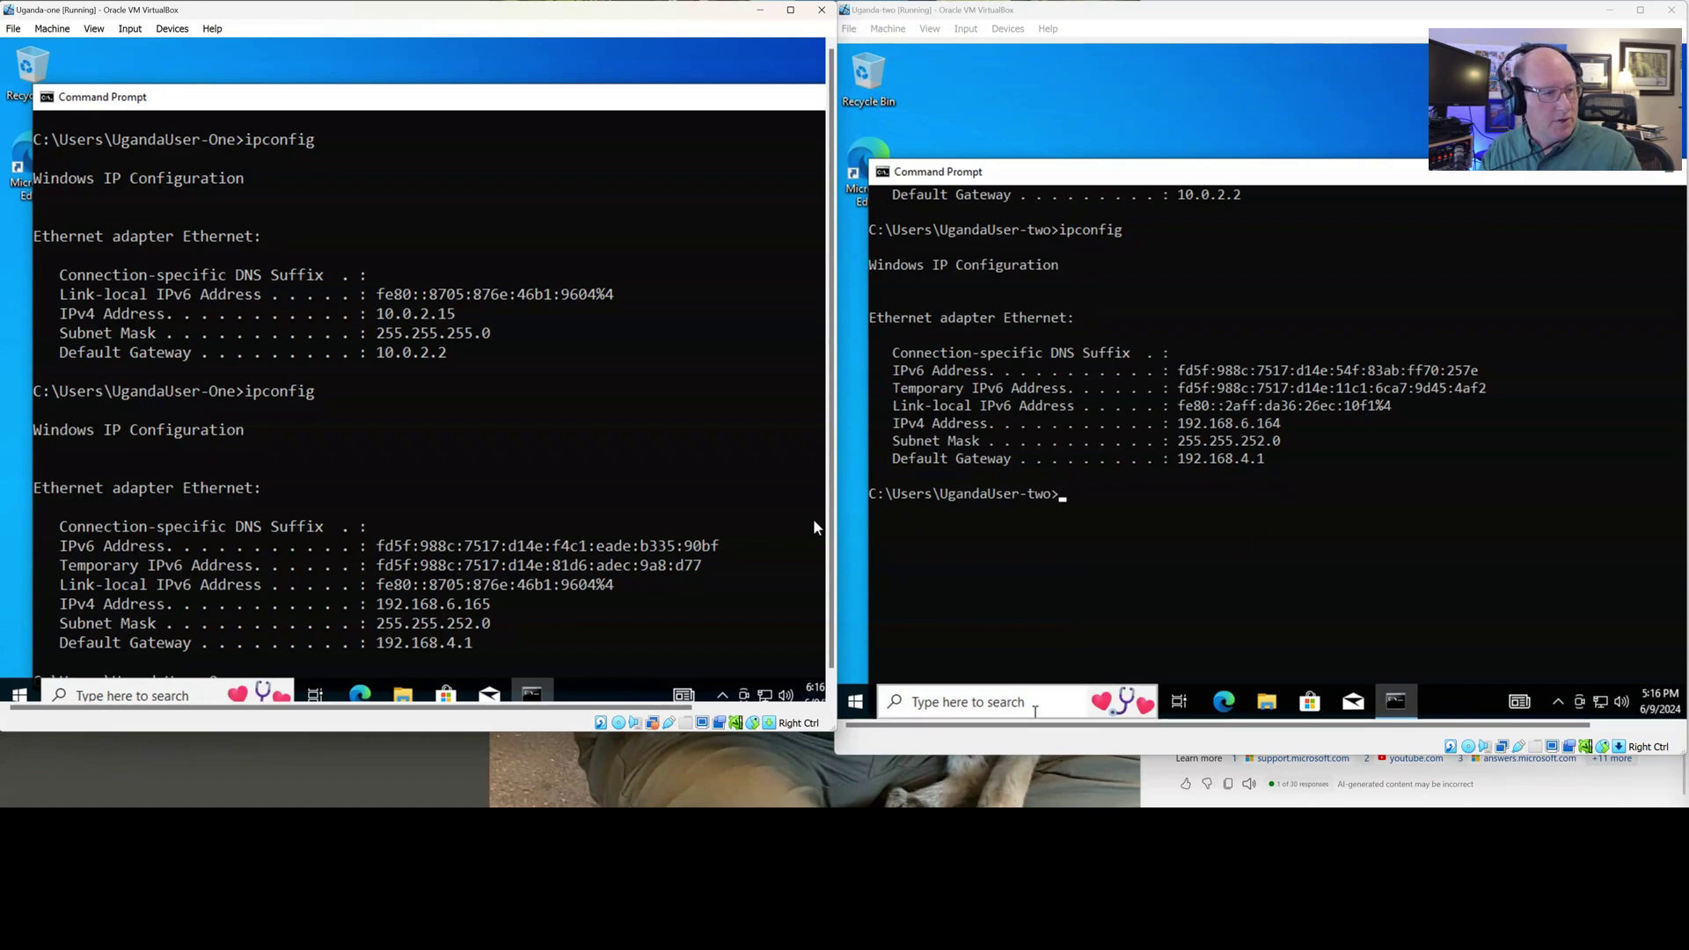
# Open a Command Prompt on the host PC and move it to the screen centre
pyautogui.press('super')
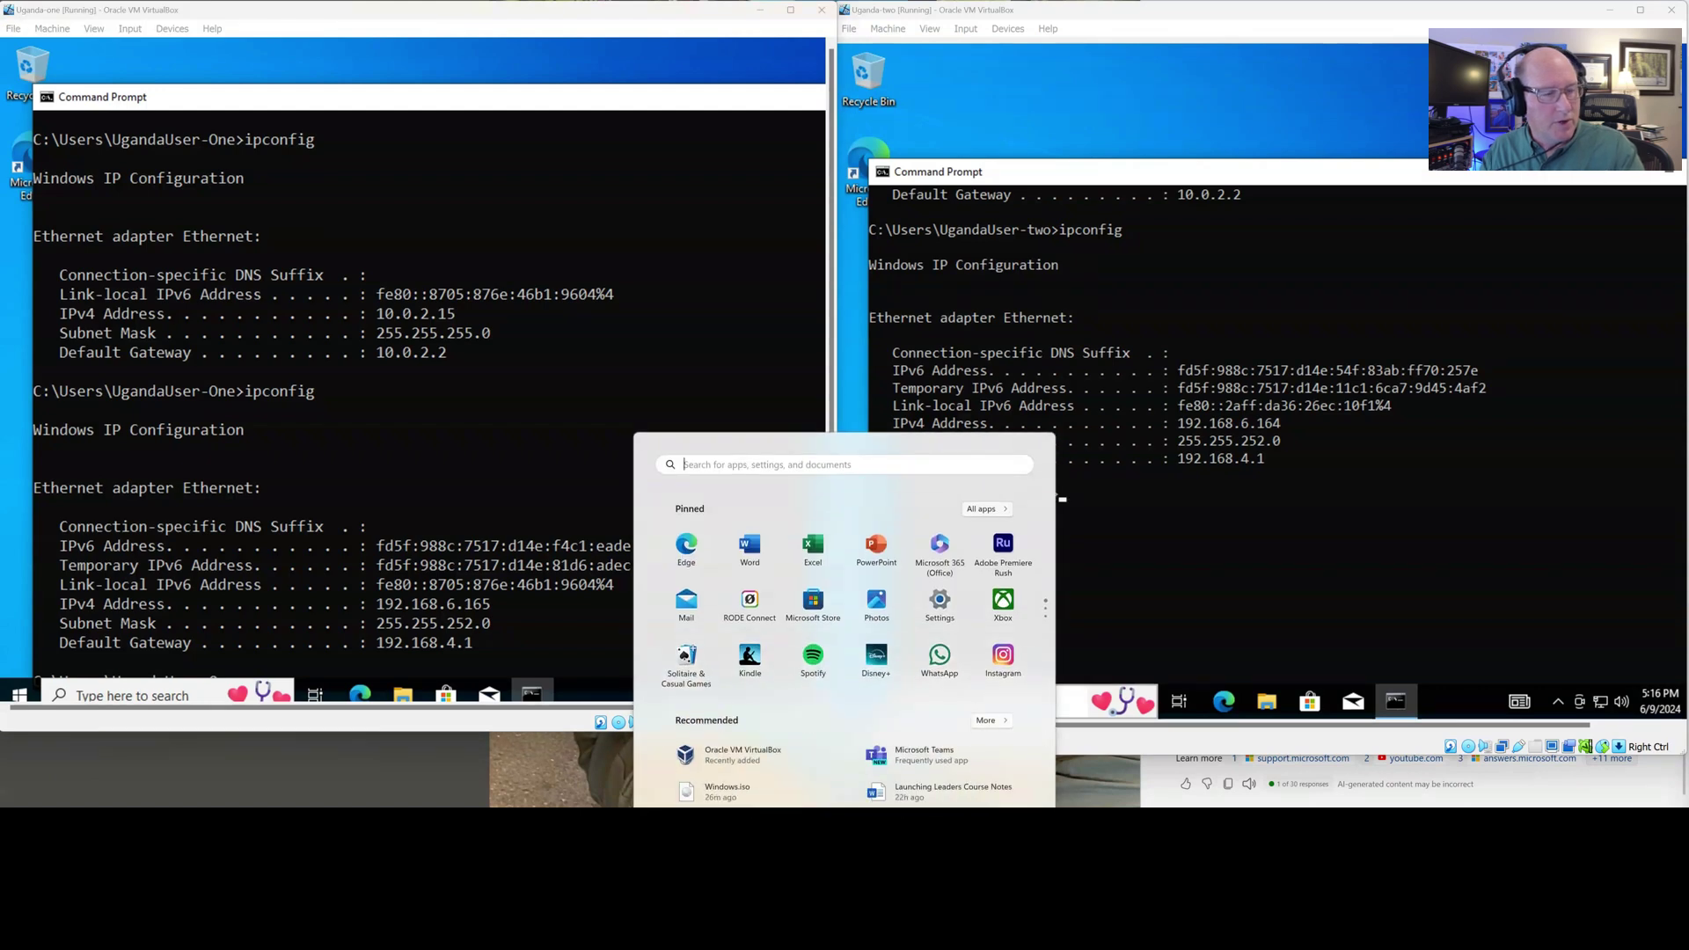
pyautogui.write('cmd')
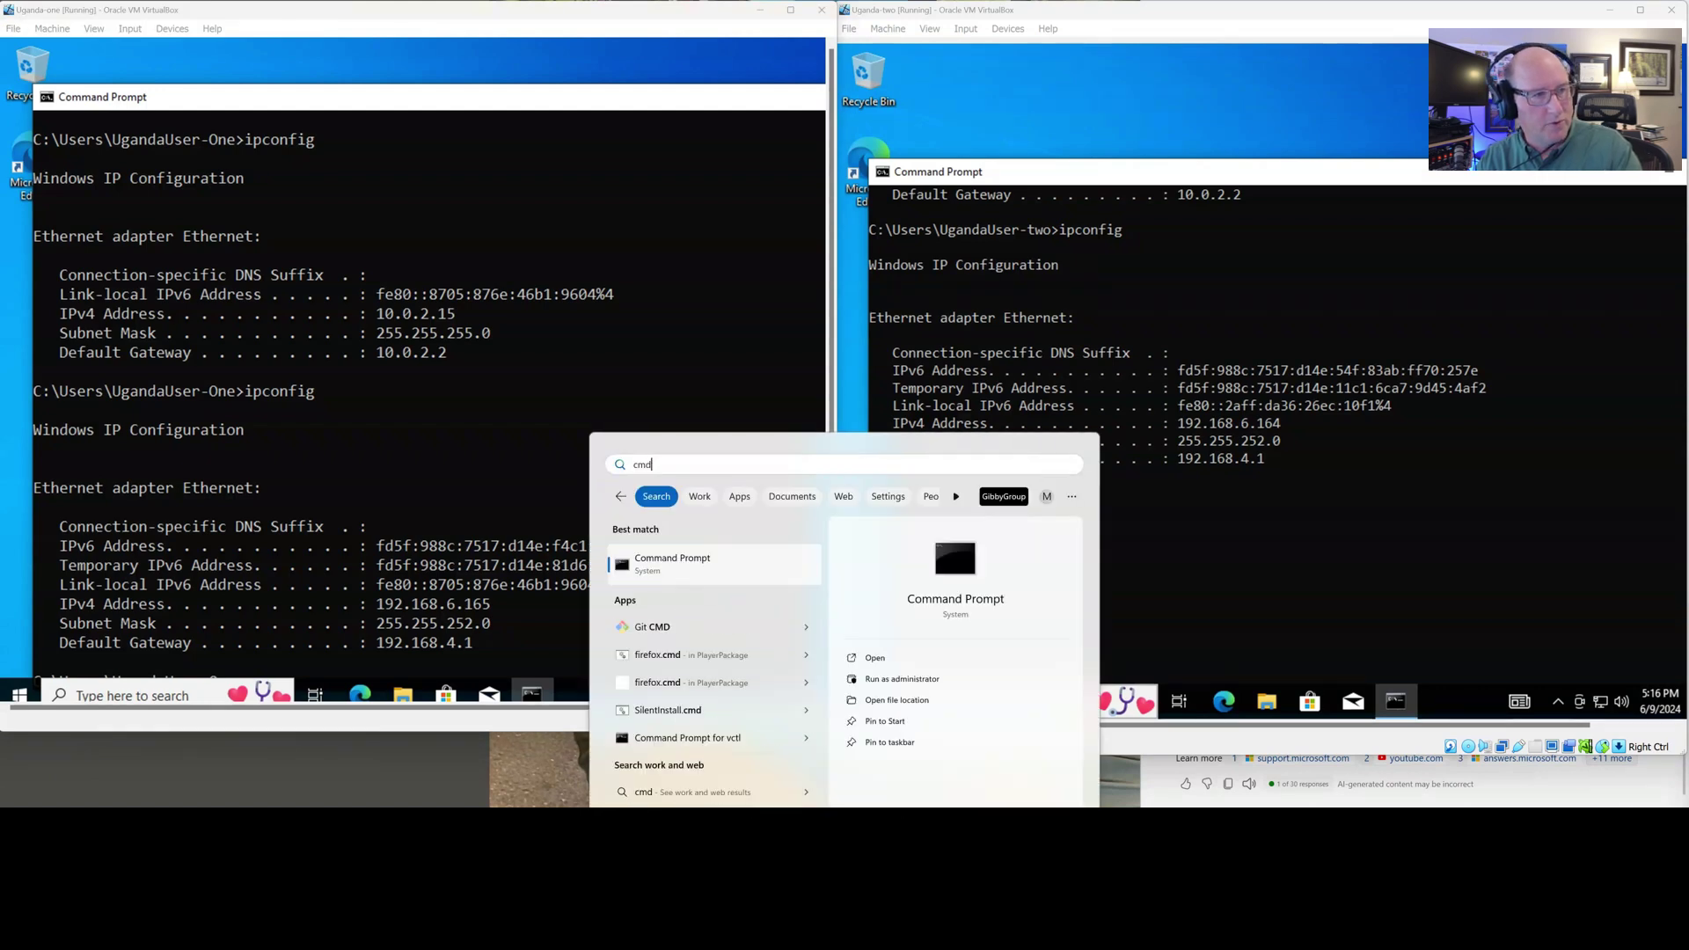
pyautogui.press('Escape')
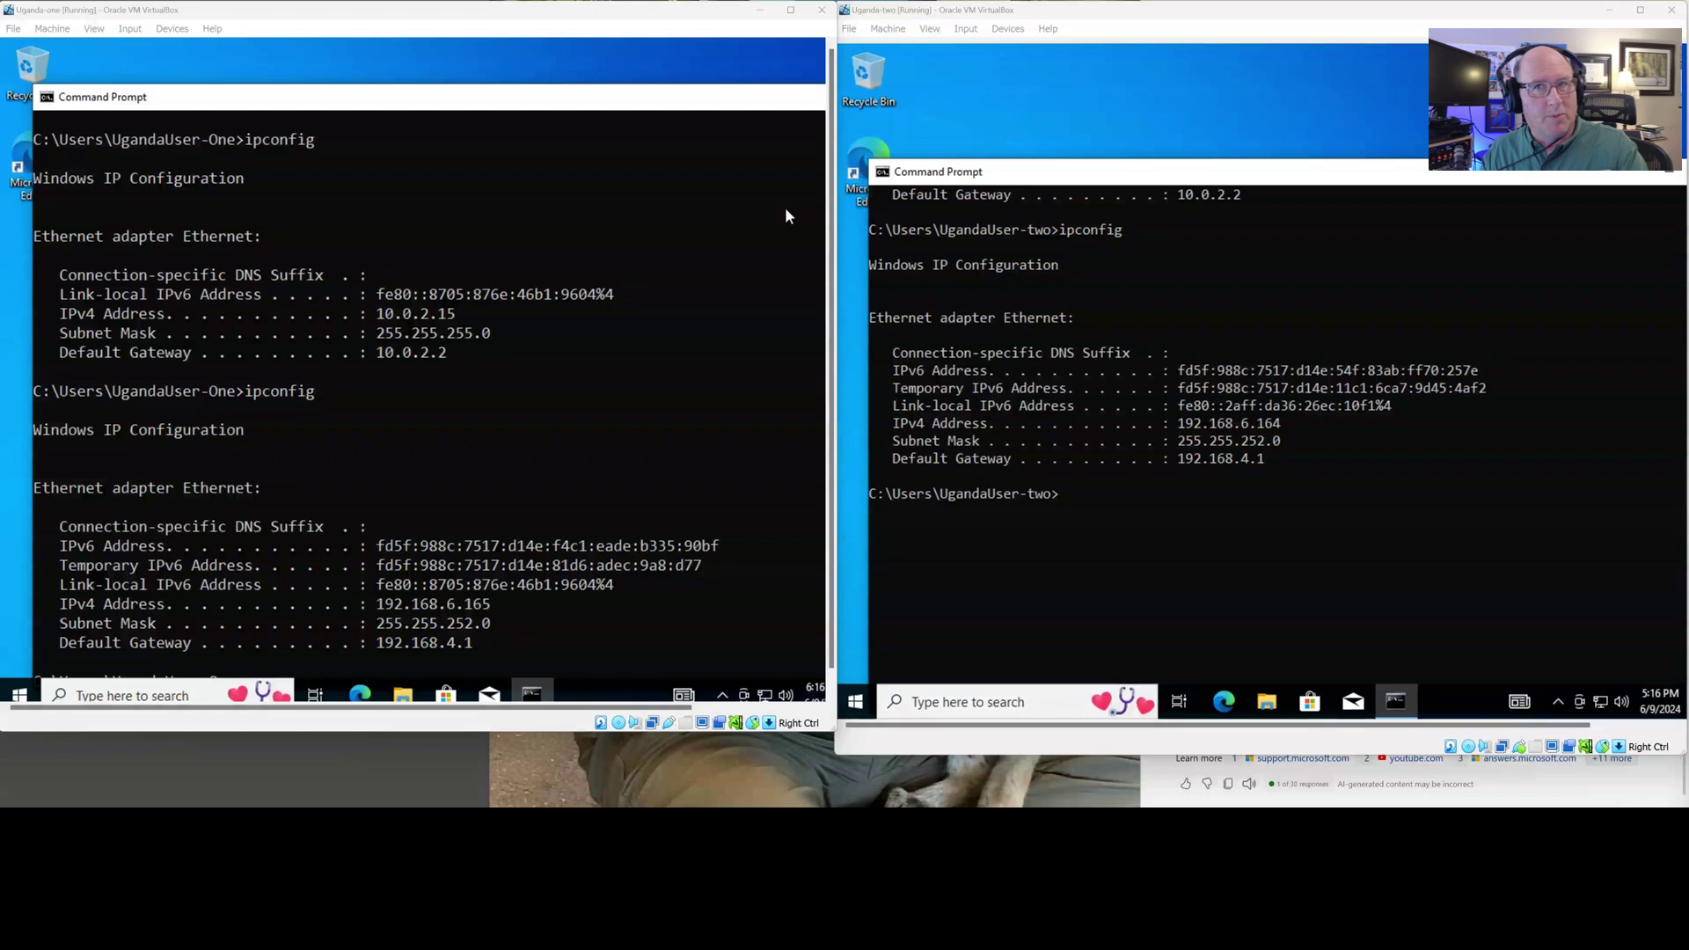
pyautogui.moveTo(1567, 196); pyautogui.dragTo(700, 437)
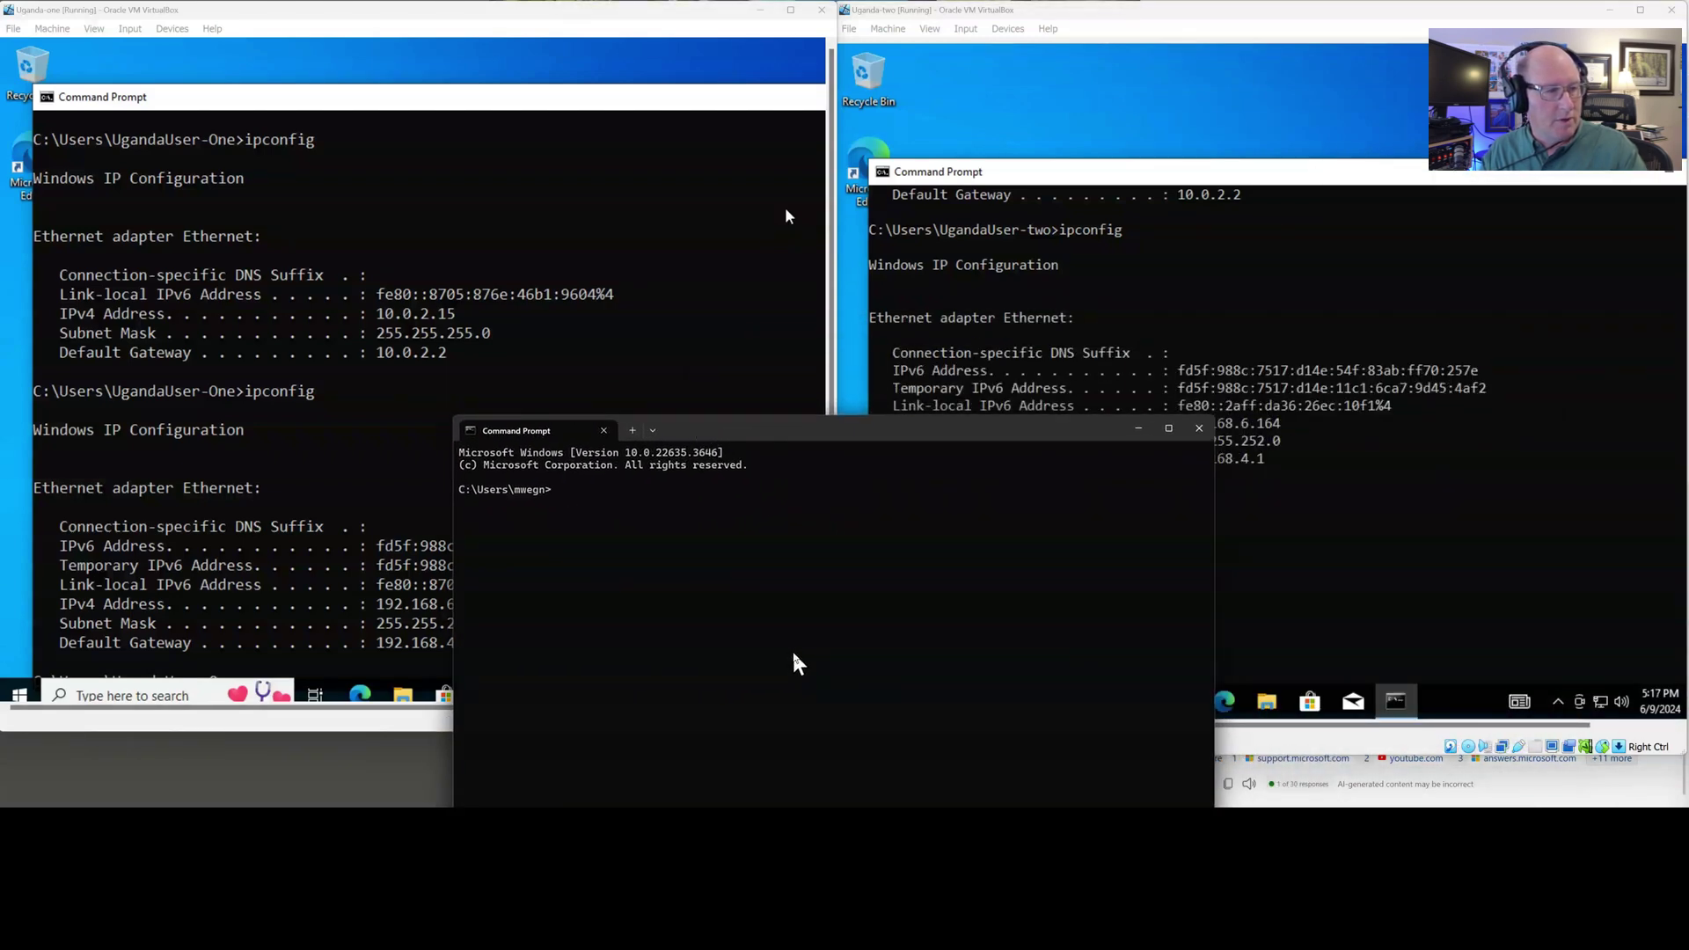
pyautogui.keyDown('ctrl'); pyautogui.scroll(4, 896, 687); pyautogui.keyUp('ctrl')
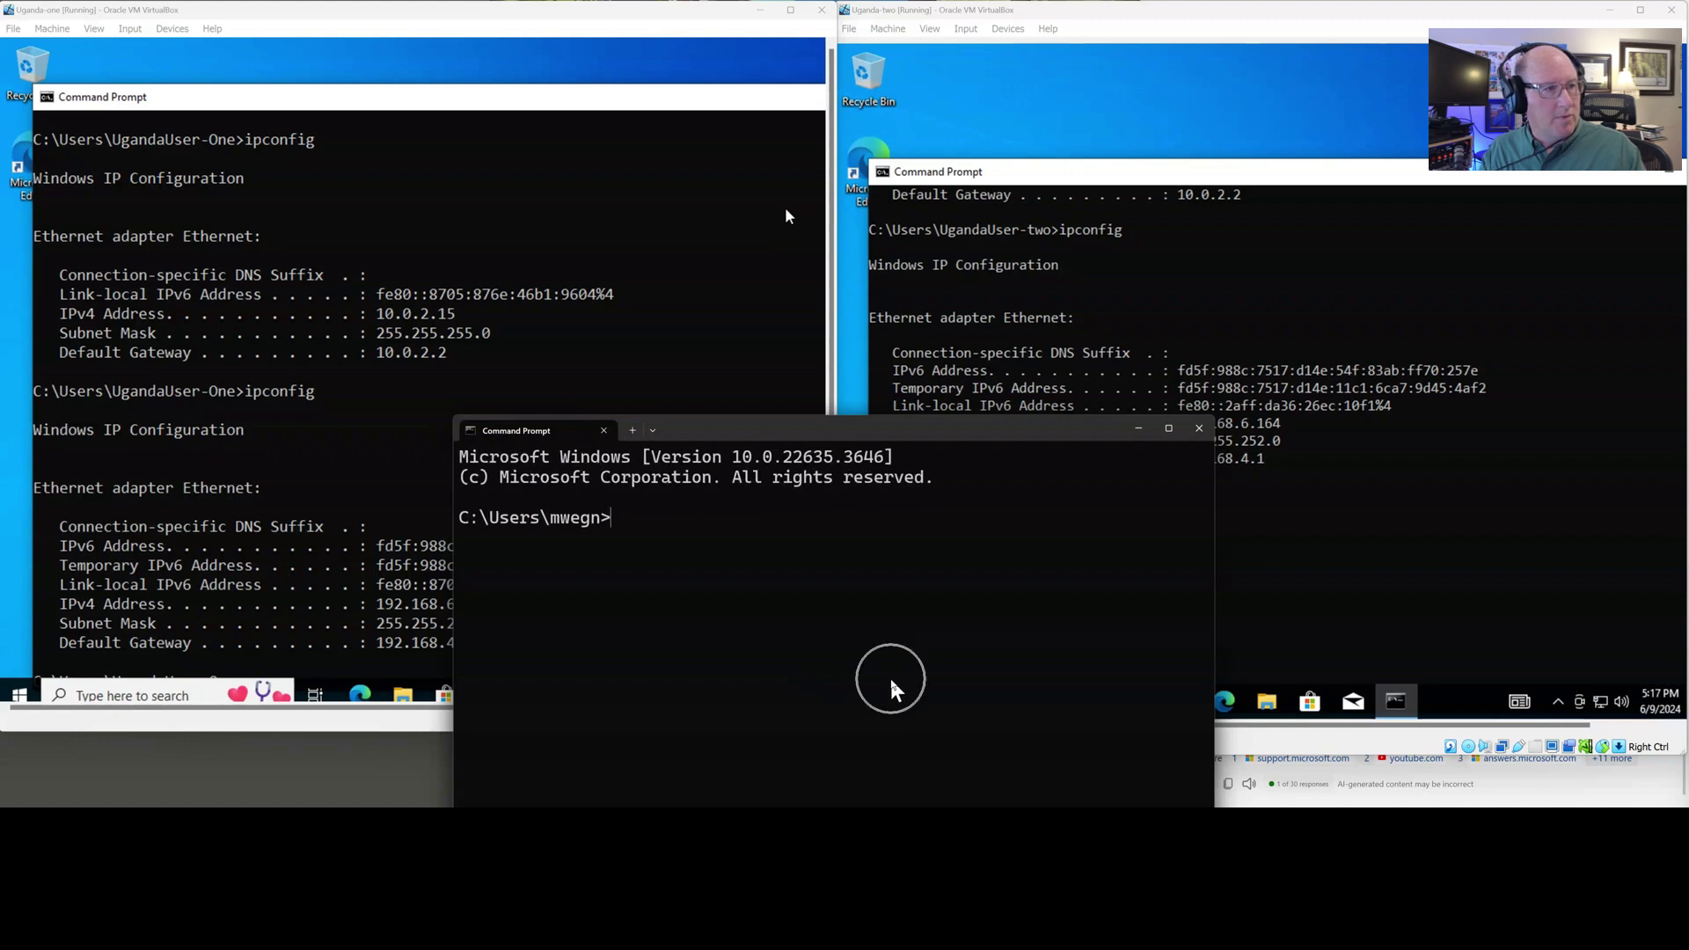
# Run ipconfig on the host, finding Wi-Fi IPv4 192.168.5.135 with gateway 192.168.4.1
pyautogui.write('ipconfig')
pyautogui.press('Return')
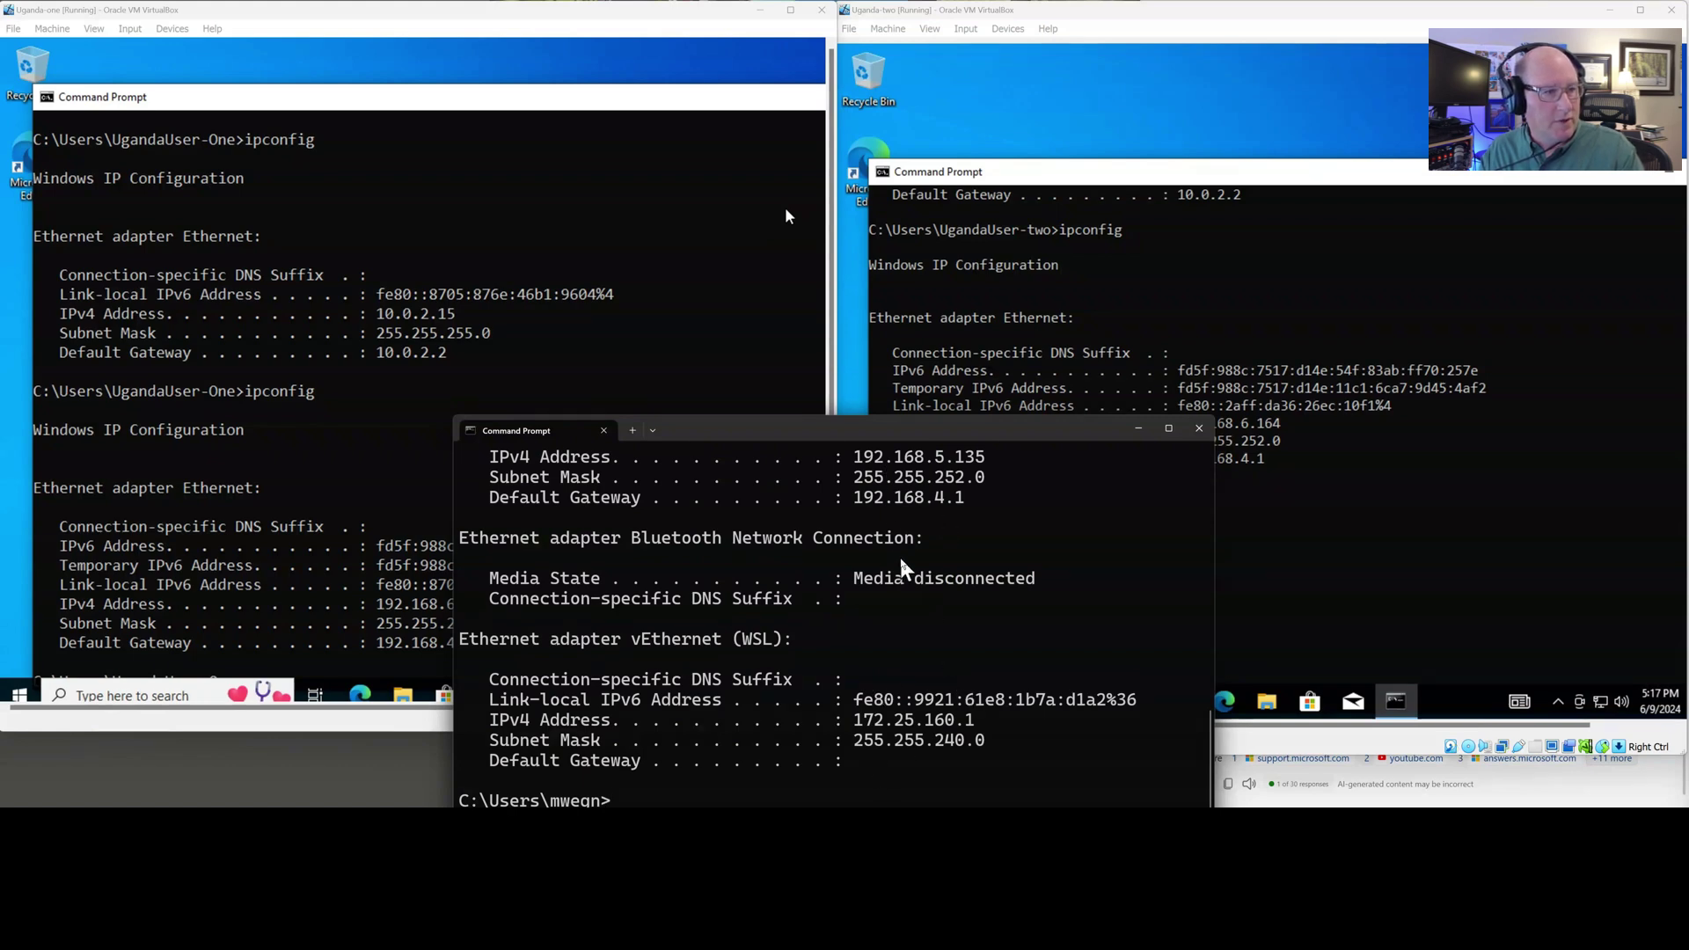
pyautogui.scroll(2, 909, 570)
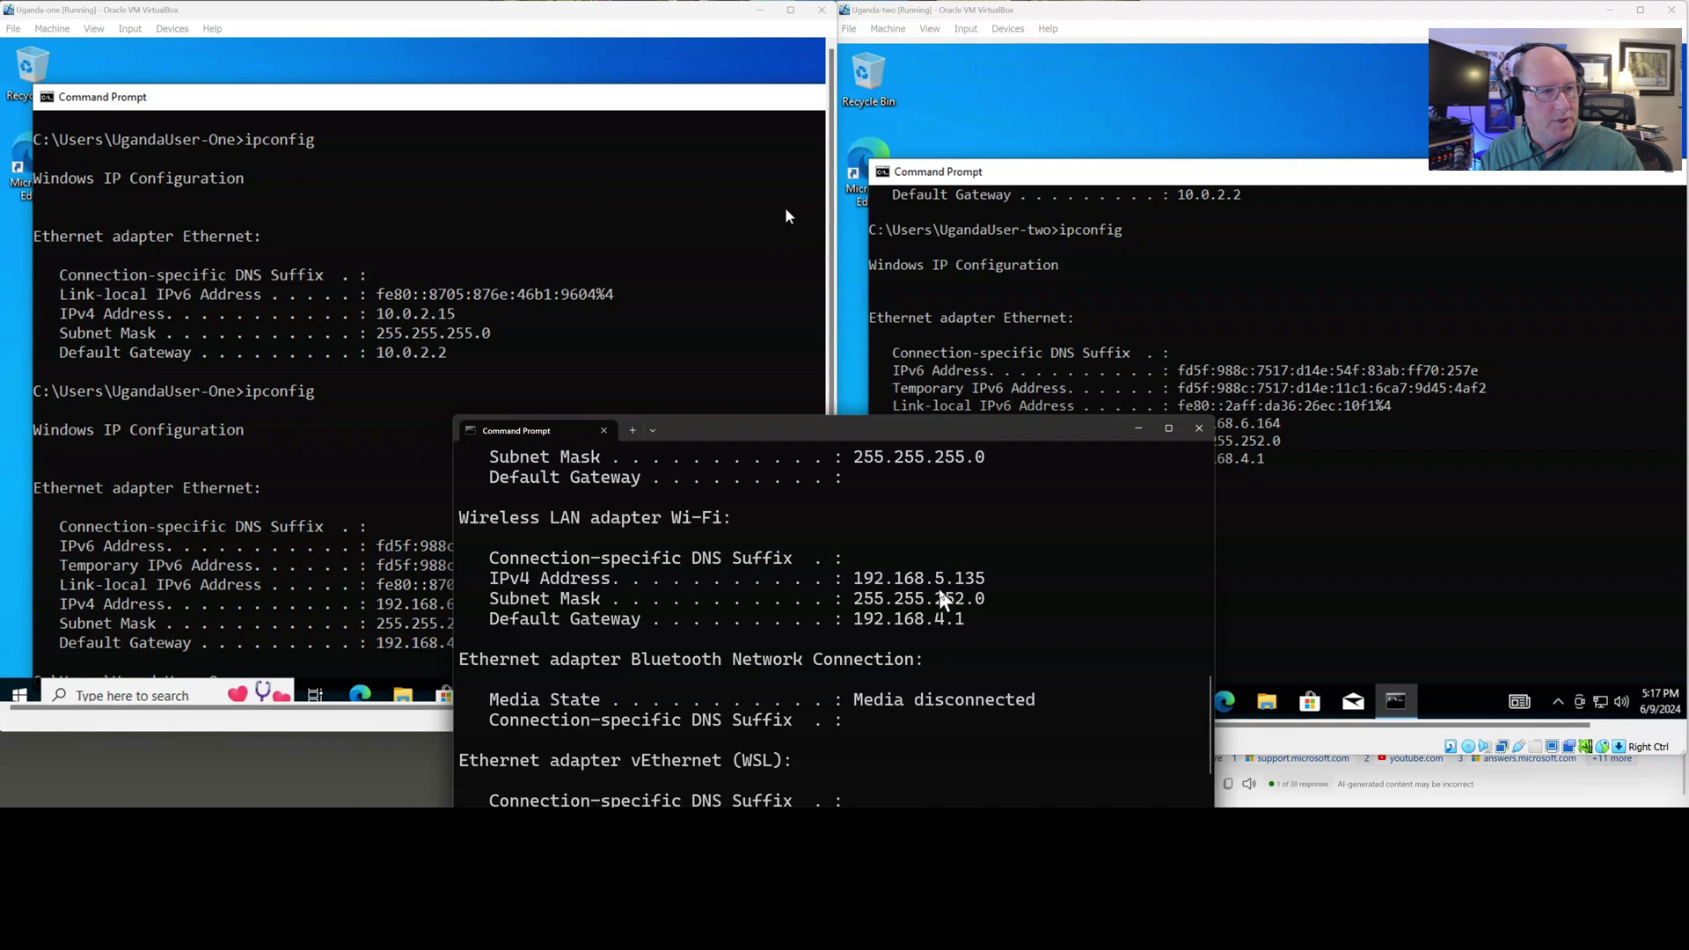
pyautogui.moveTo(1019, 431); pyautogui.dragTo(1004, 503)
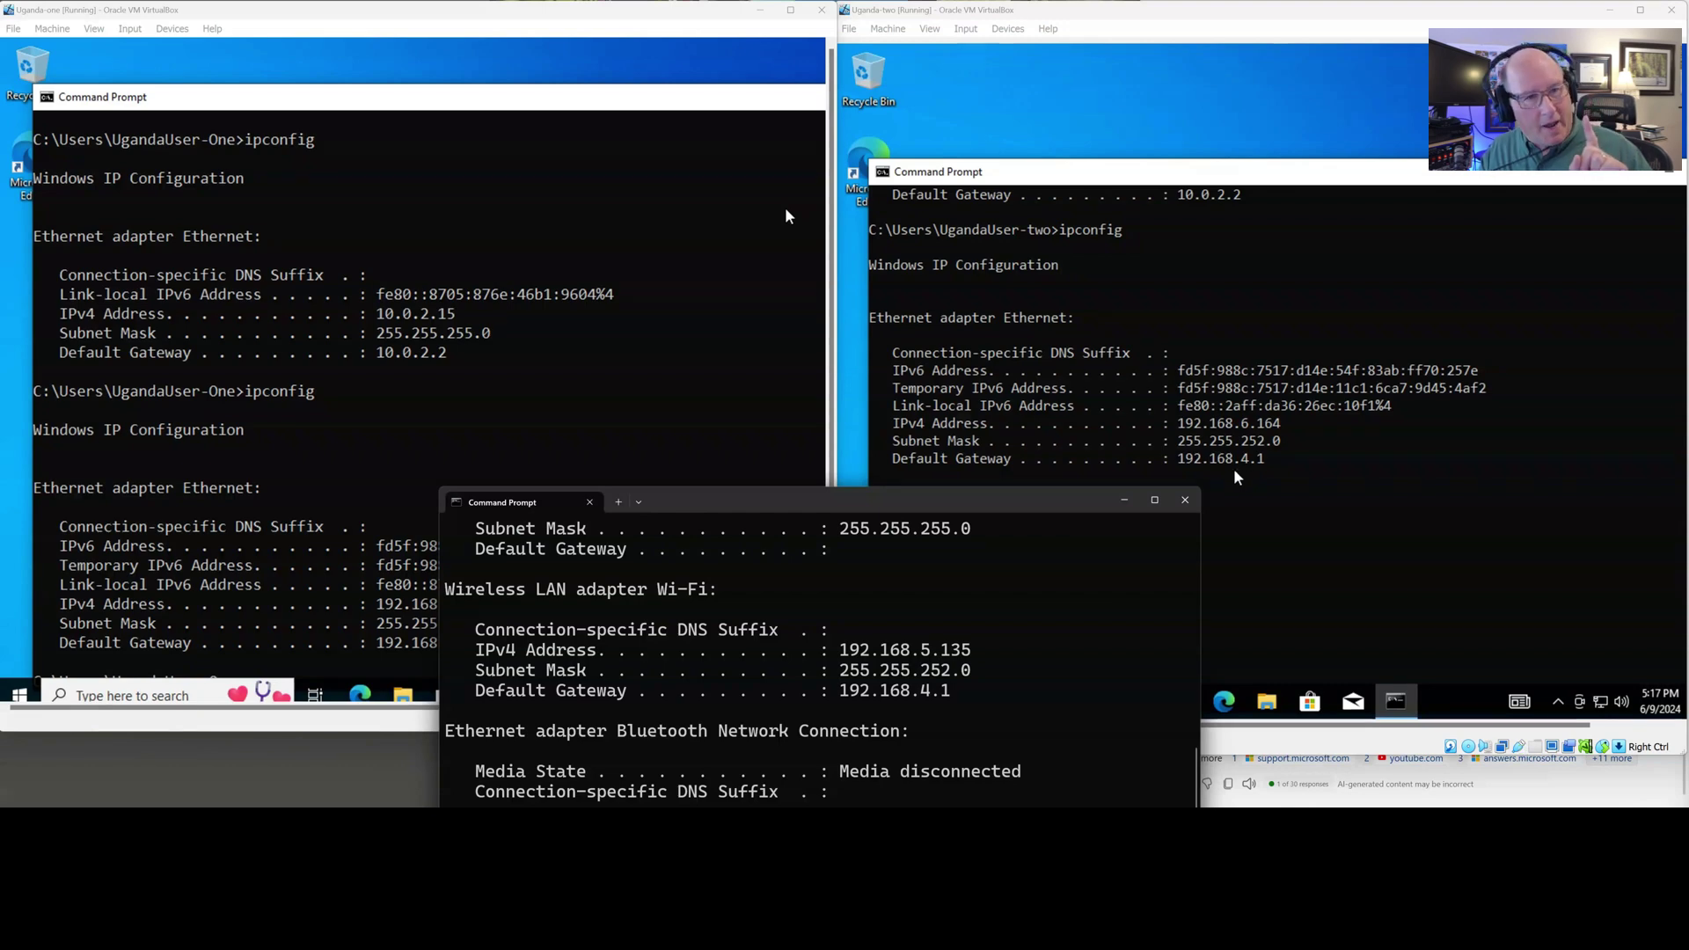
pyautogui.moveTo(1059, 516); pyautogui.dragTo(1338, 516)
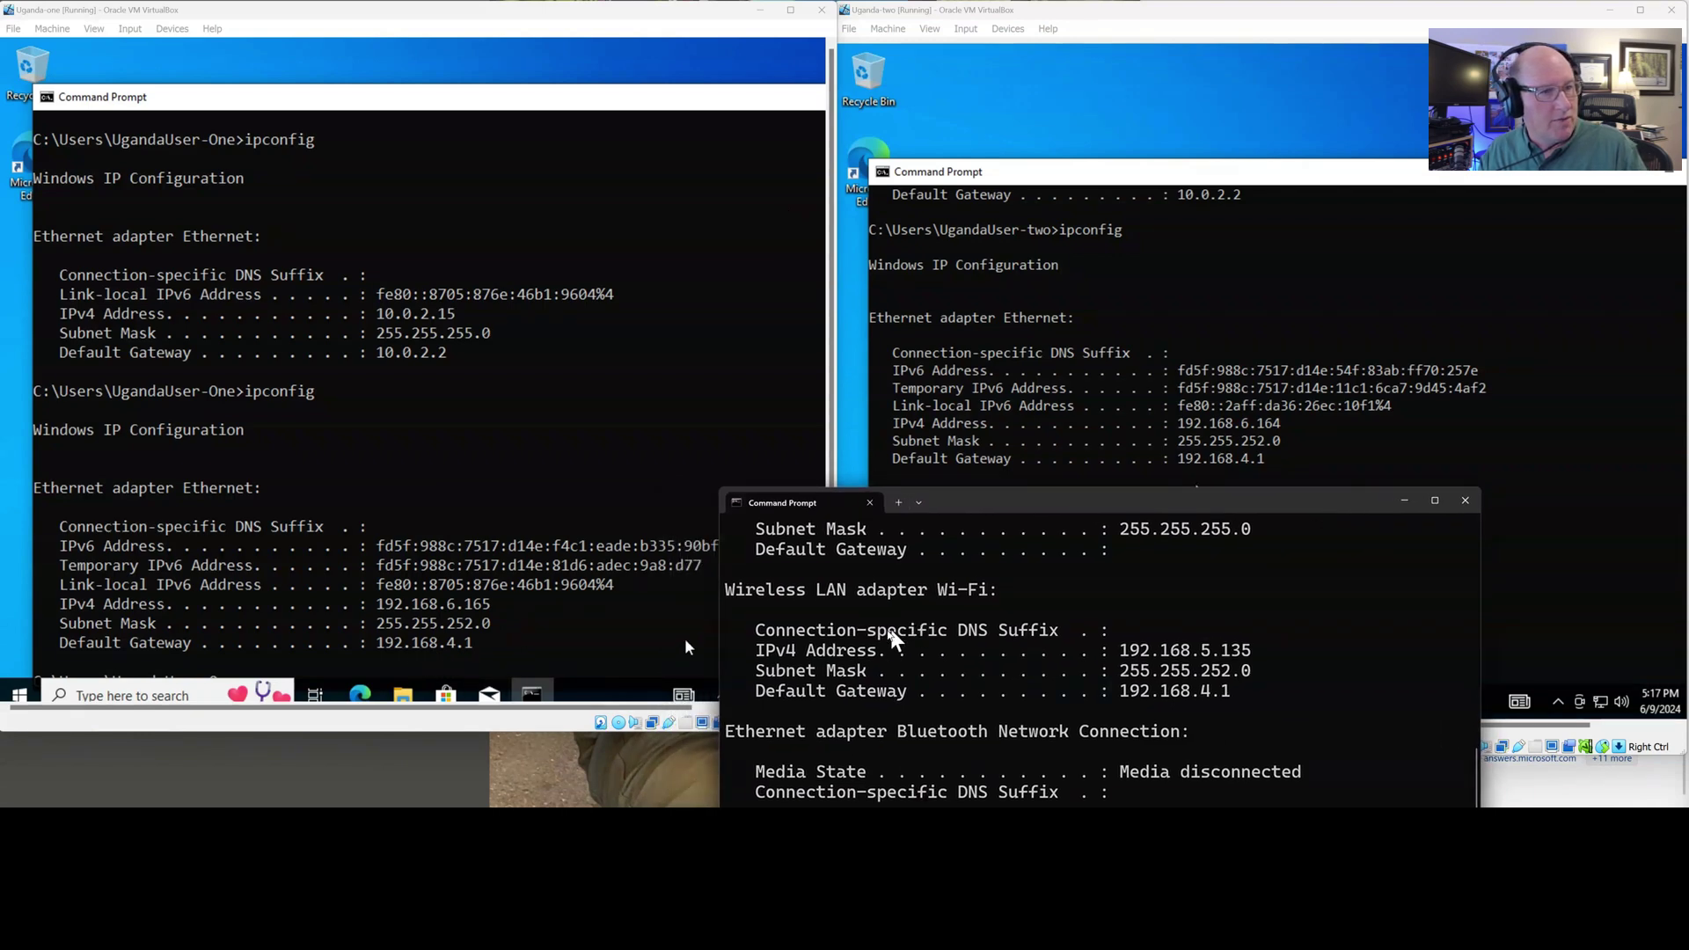
# Ping 192.168.6.165 from Uganda-two; all four requests time out
pyautogui.click(1403, 505)
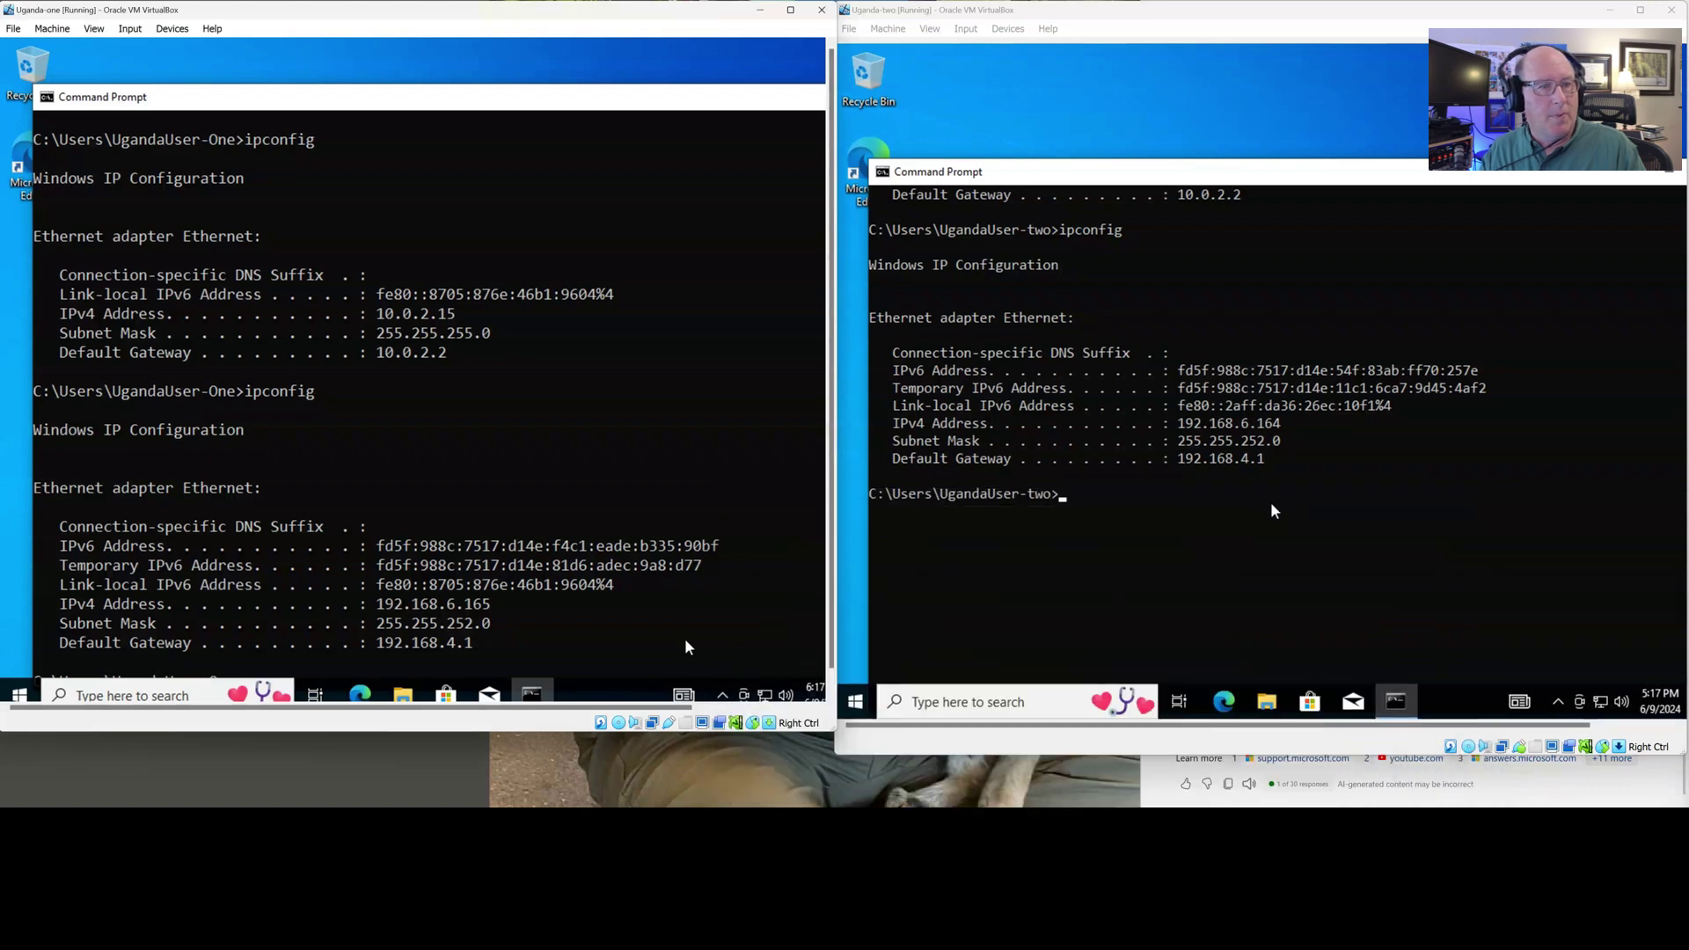
pyautogui.write('ping')
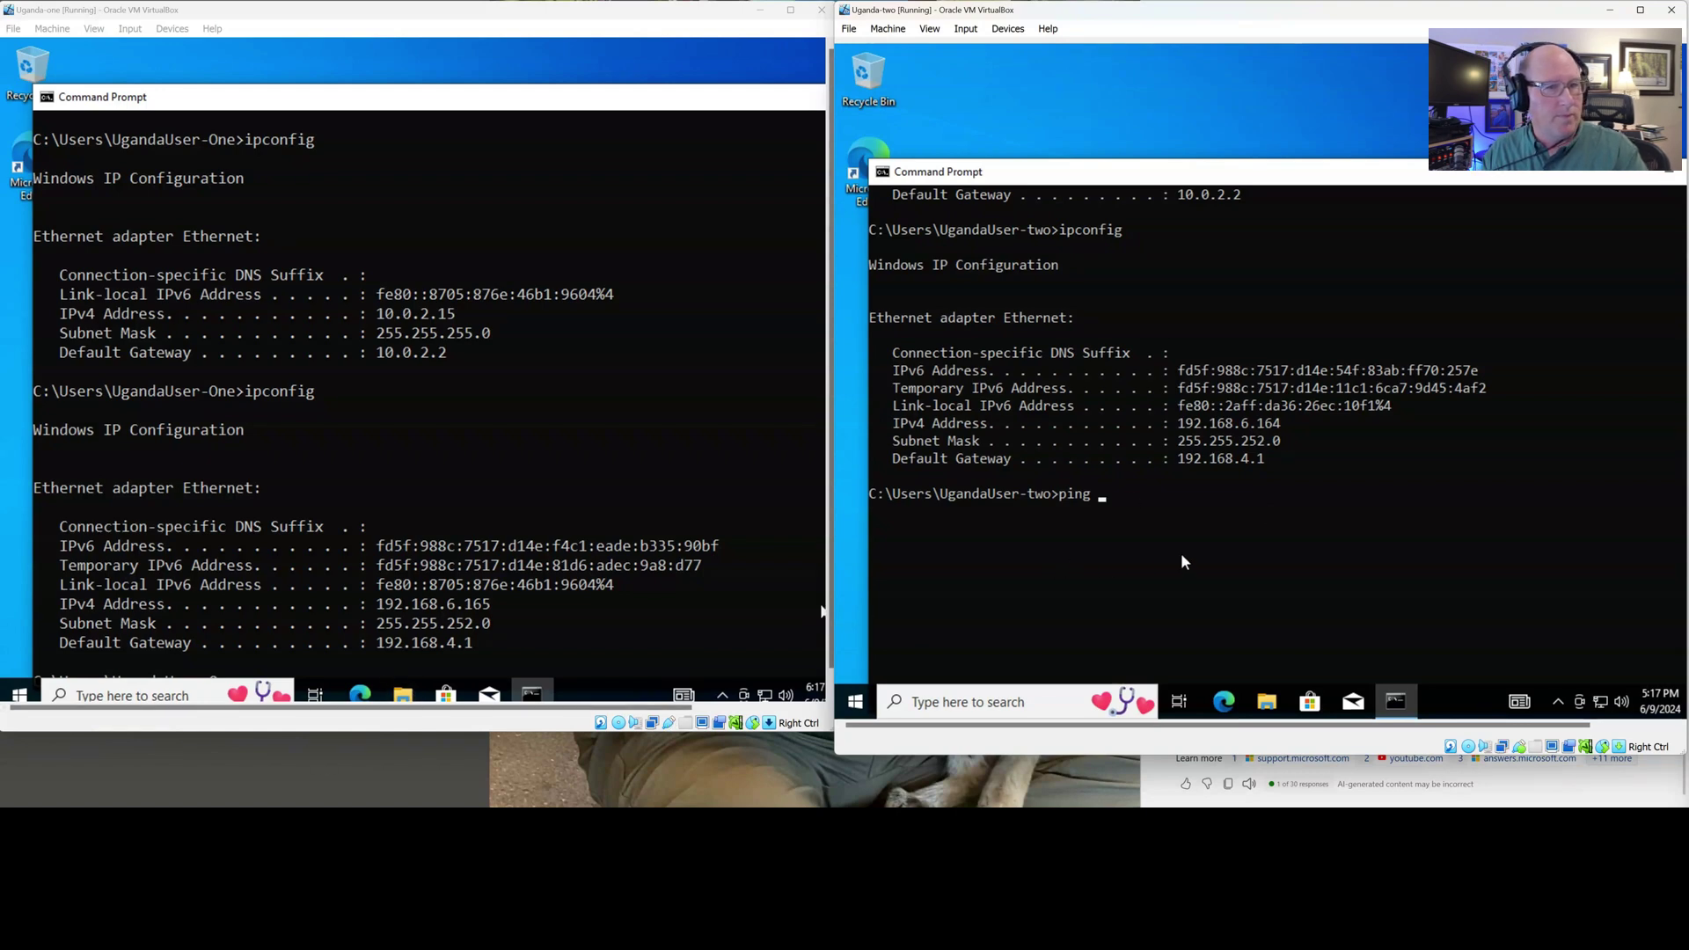
pyautogui.write('192.168')
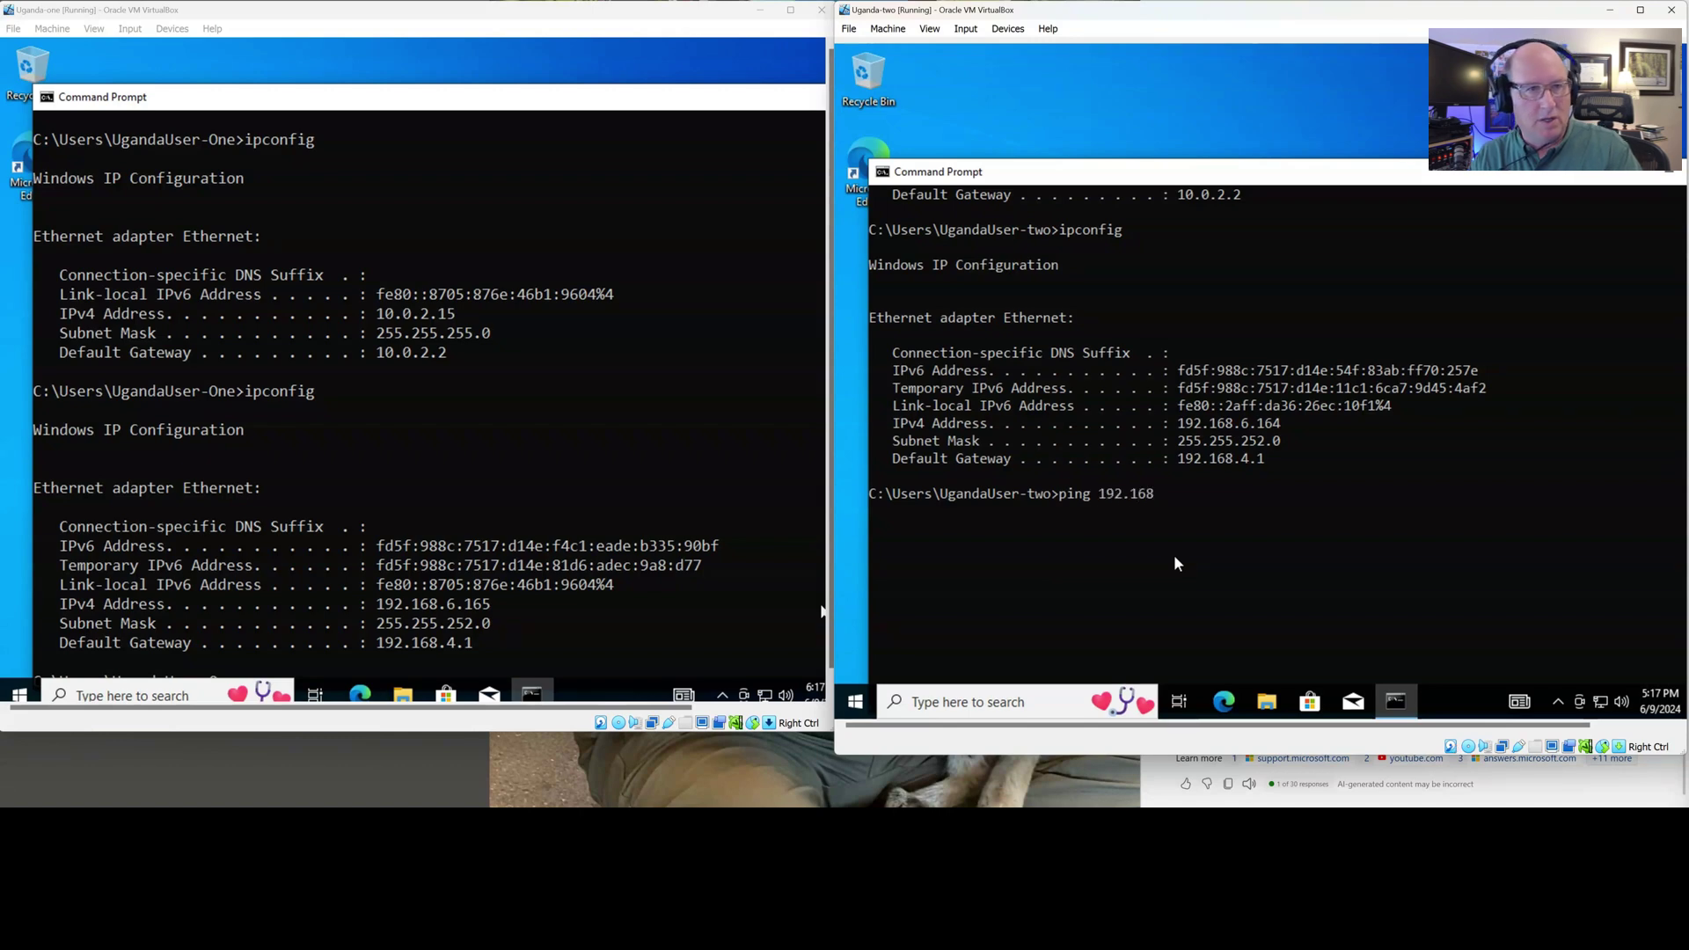
pyautogui.write('.6.165')
pyautogui.press('Return')
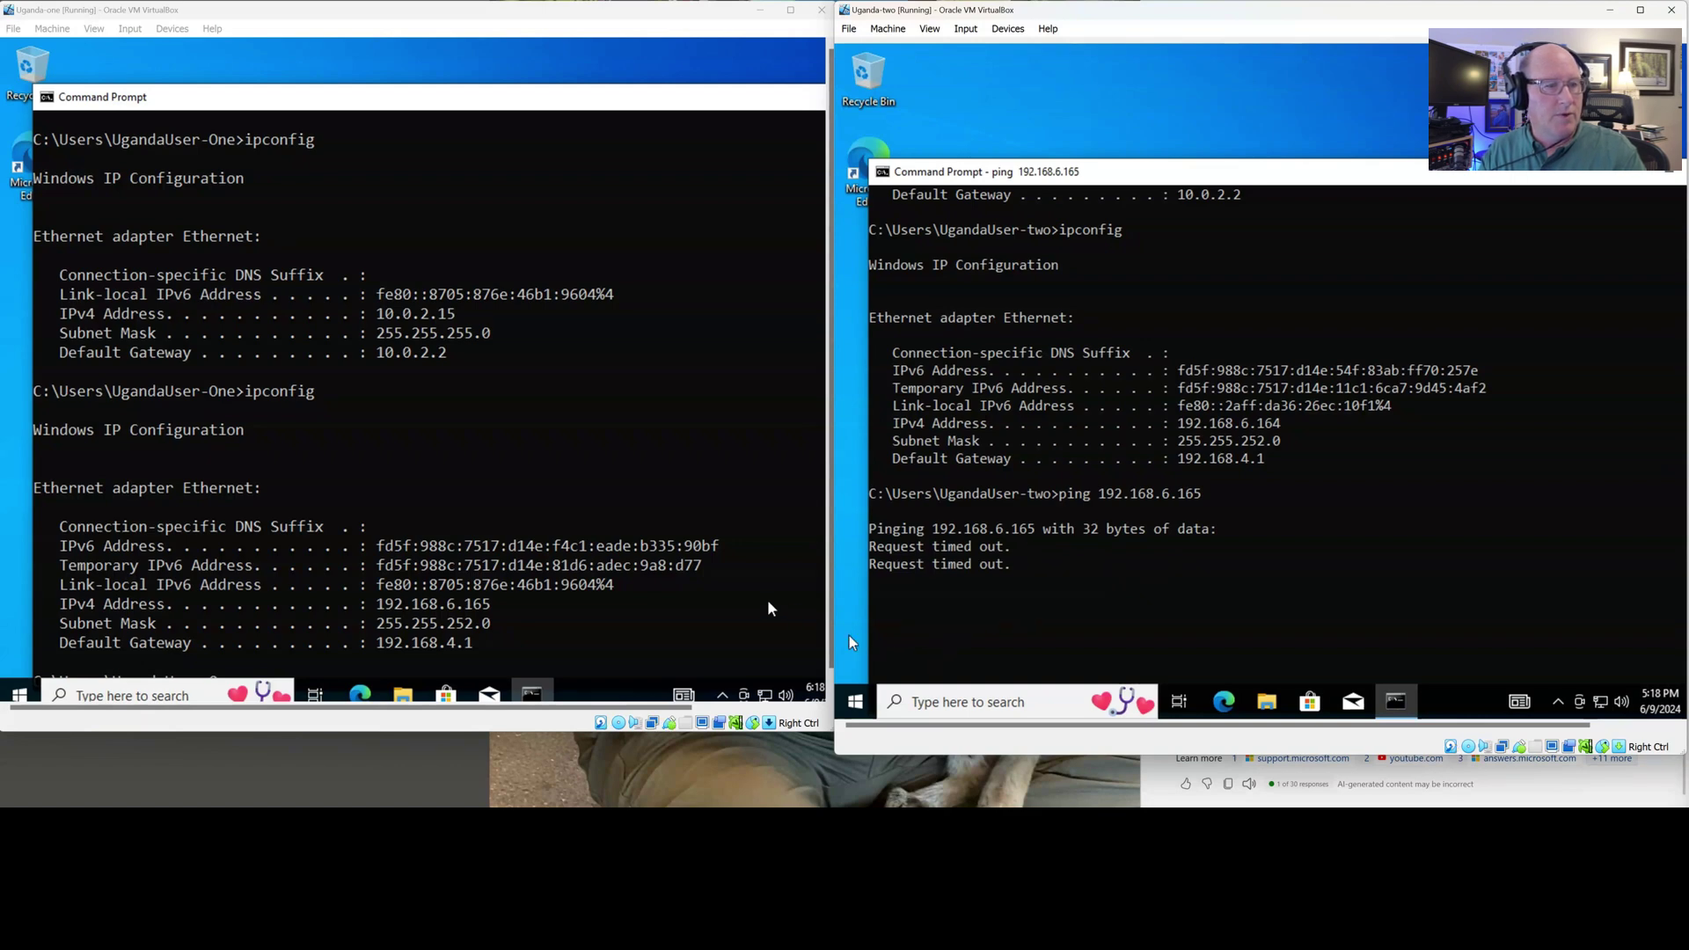
# In Uganda-one's console, start typing ping 192.168.6.164
pyautogui.click(671, 643)
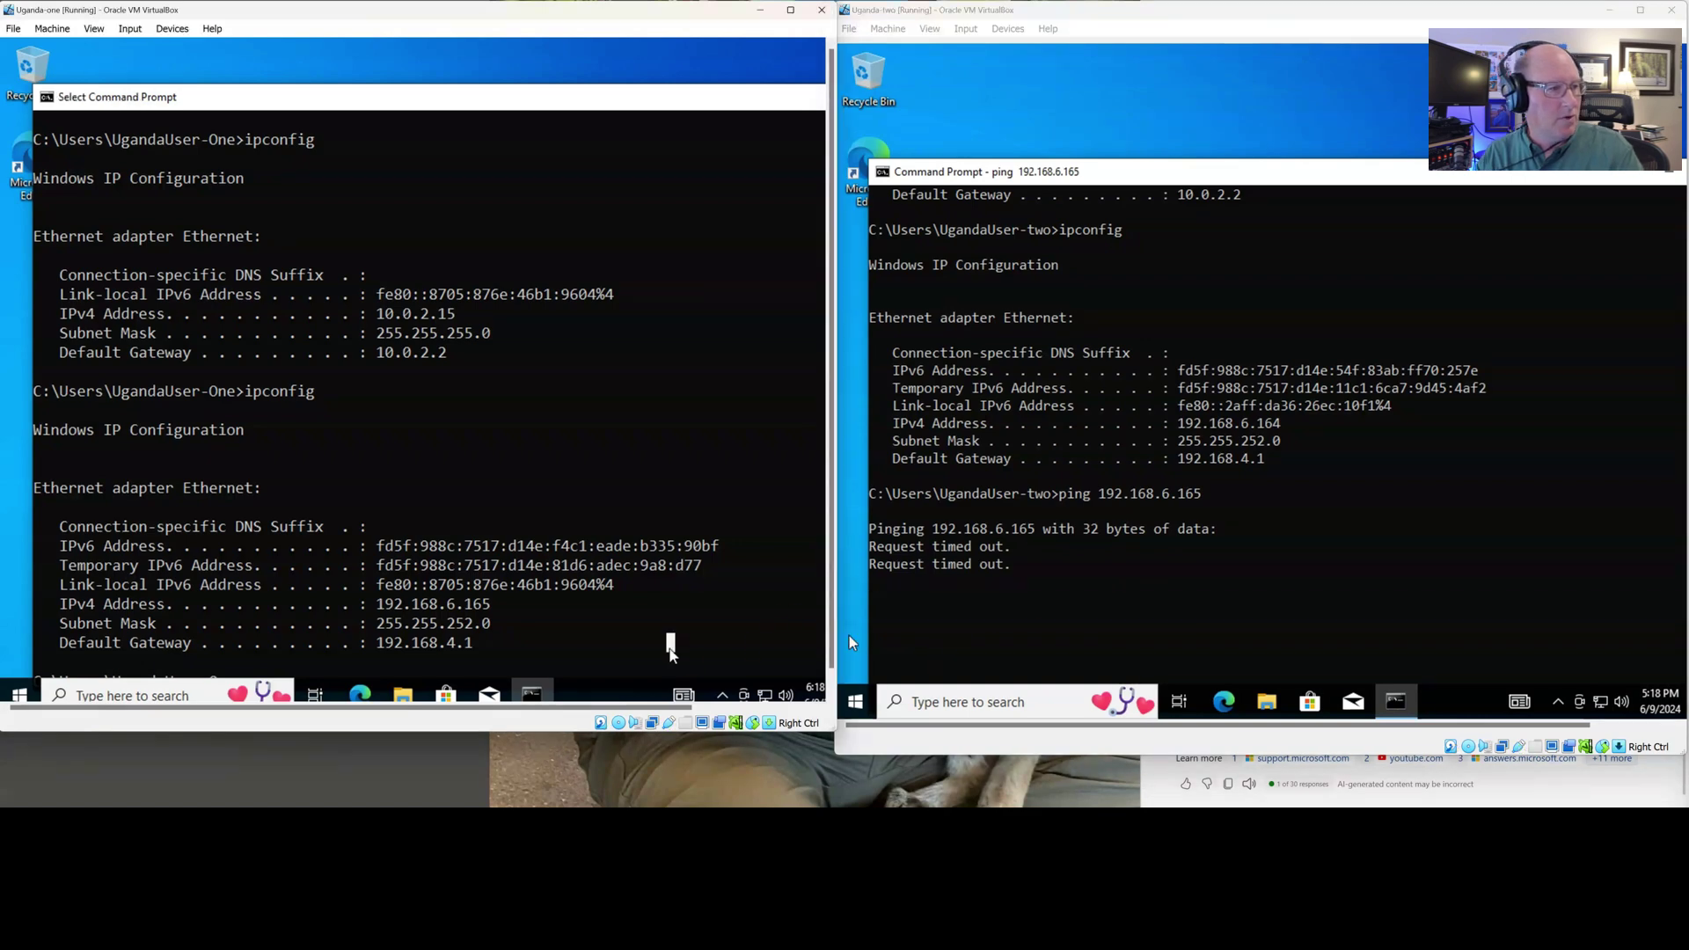
pyautogui.press('Return')
pyautogui.press('Return')
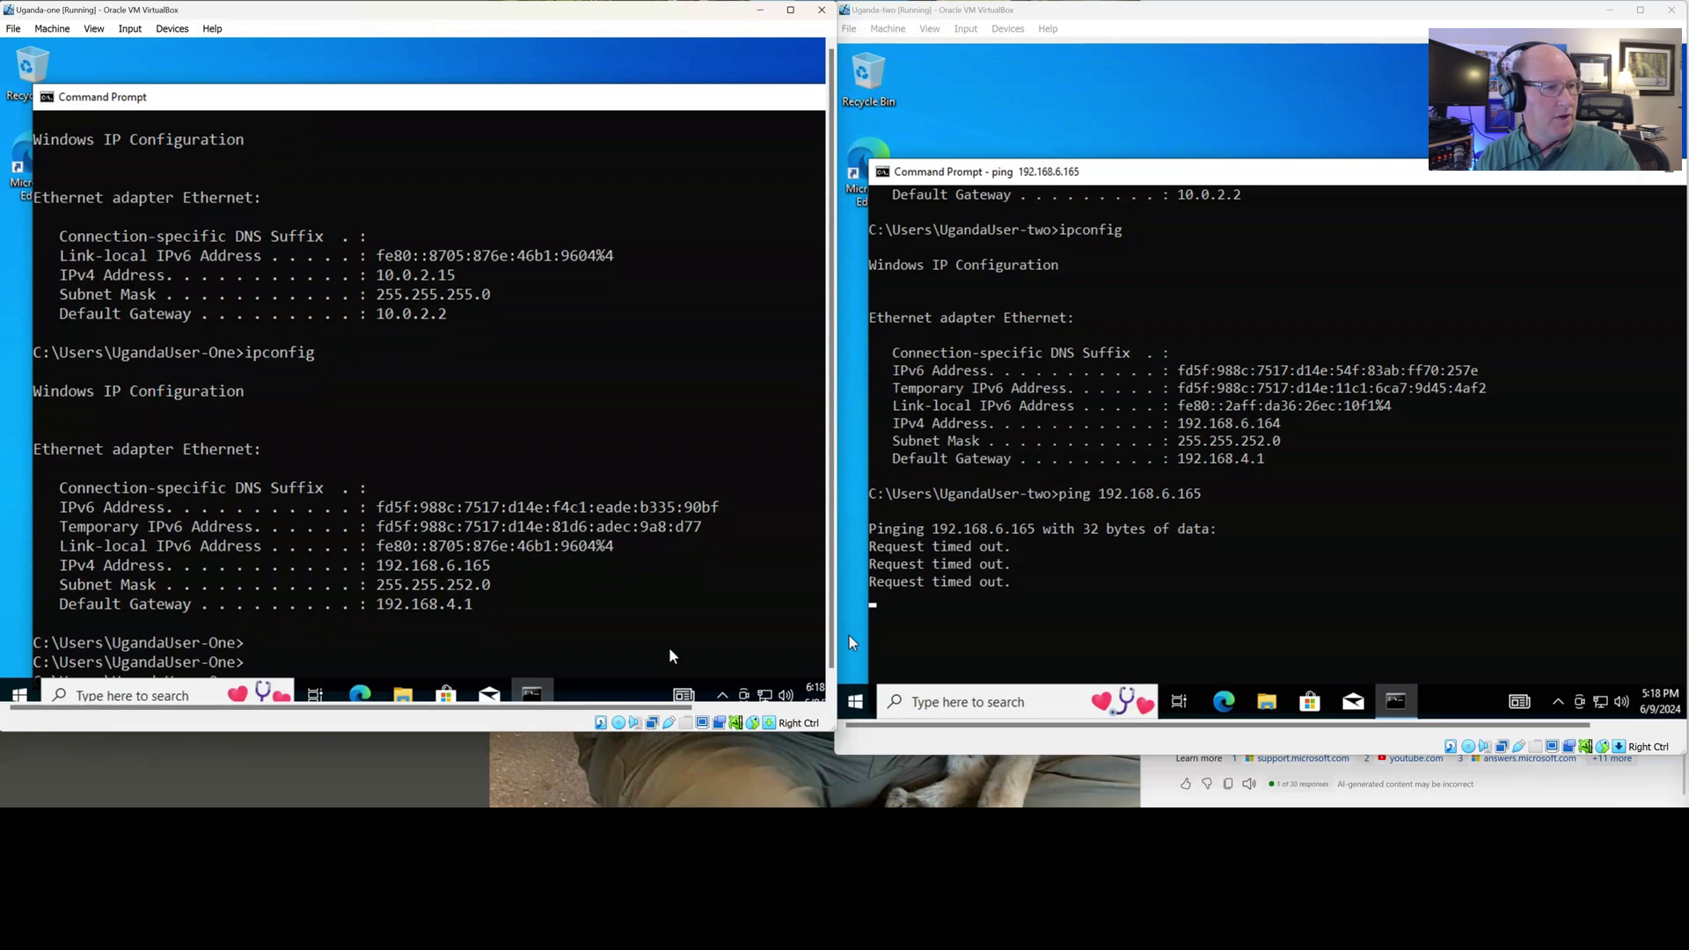
pyautogui.moveTo(685, 104); pyautogui.dragTo(683, 60)
pyautogui.write('ping 192.168')
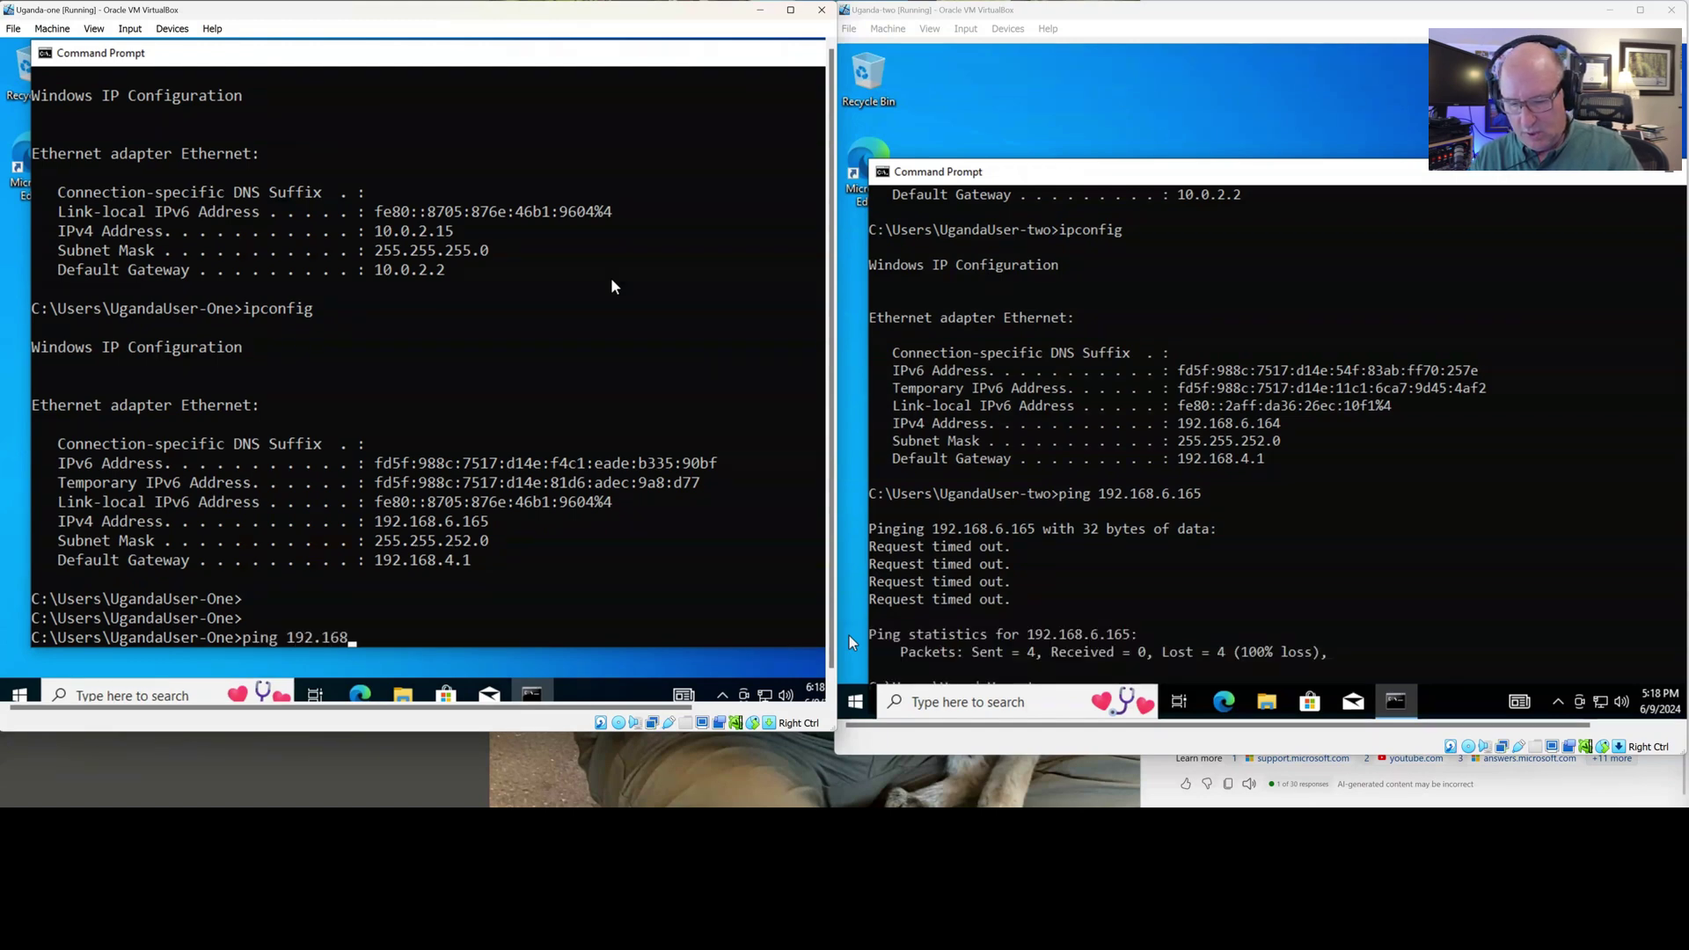
pyautogui.write('.')
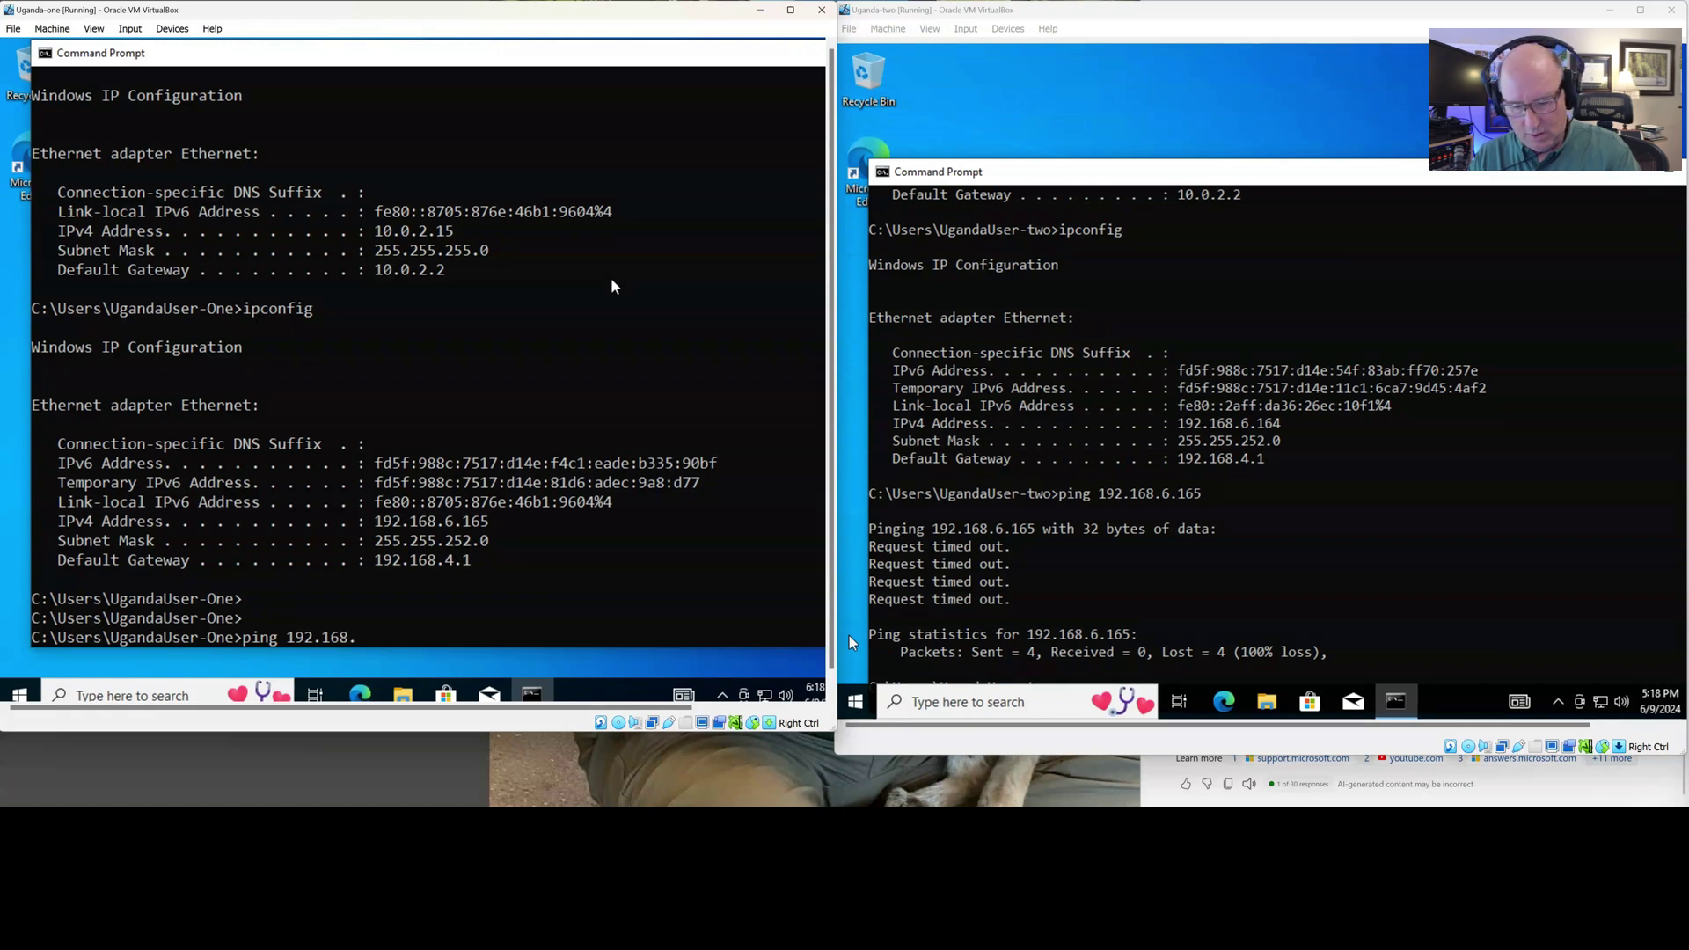
pyautogui.write('6.')
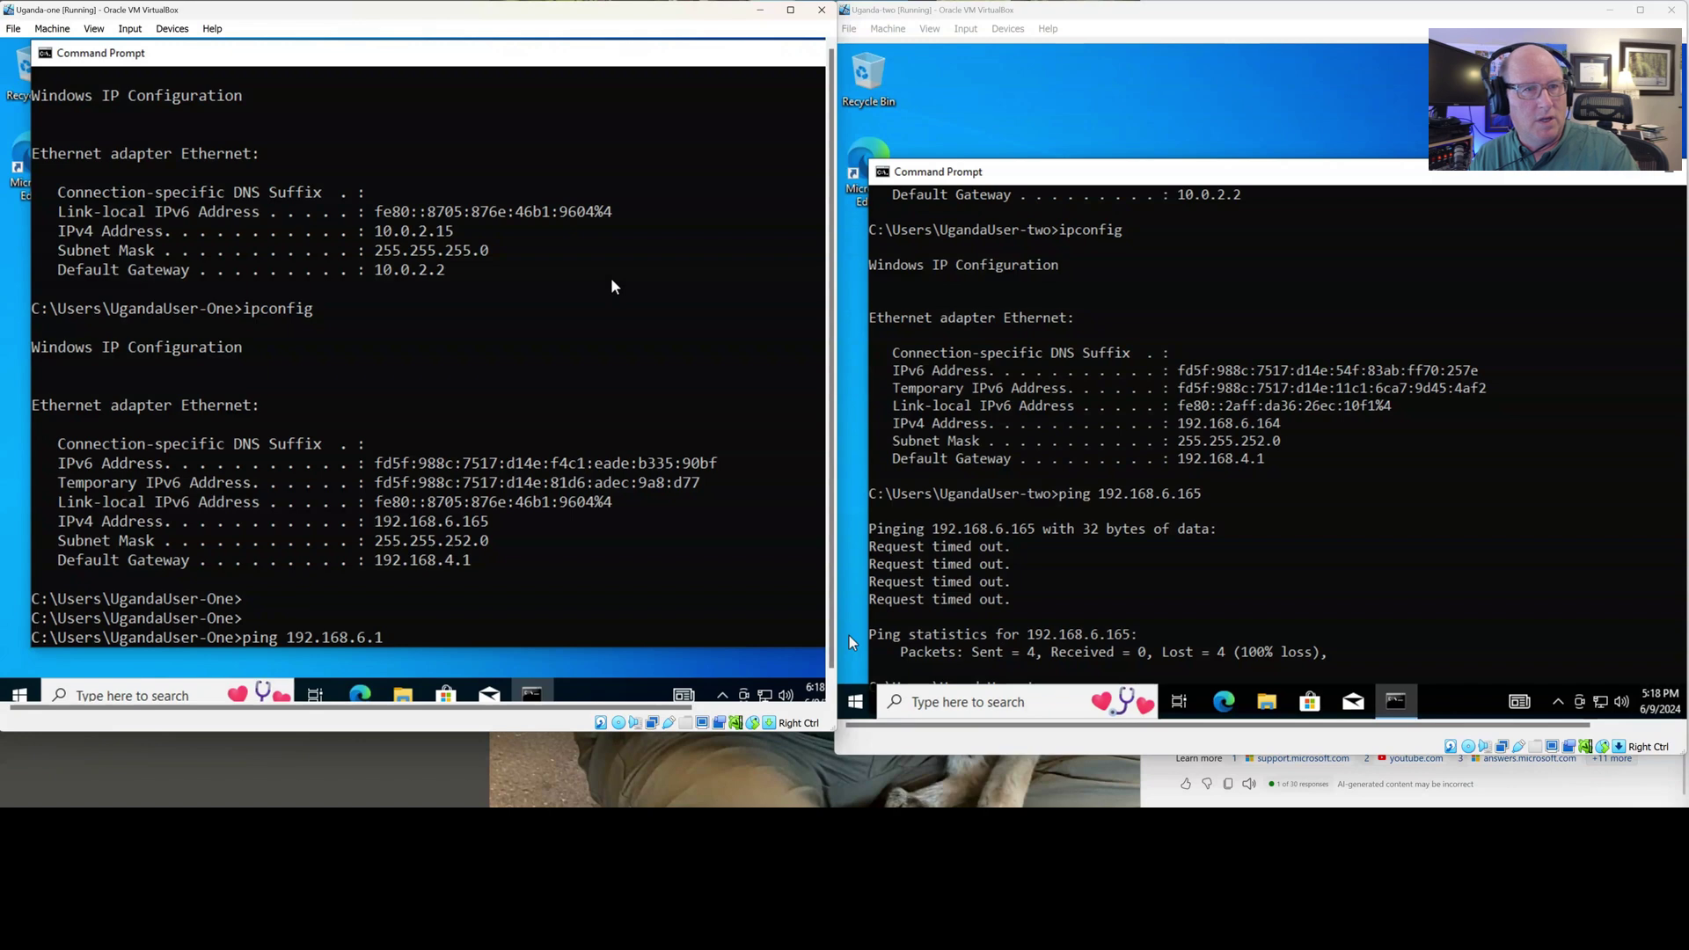
pyautogui.write('164')
# Run ping 192.168.6.164 from Uganda-one's Command Prompt to reach Uganda-two
pyautogui.press('Return')
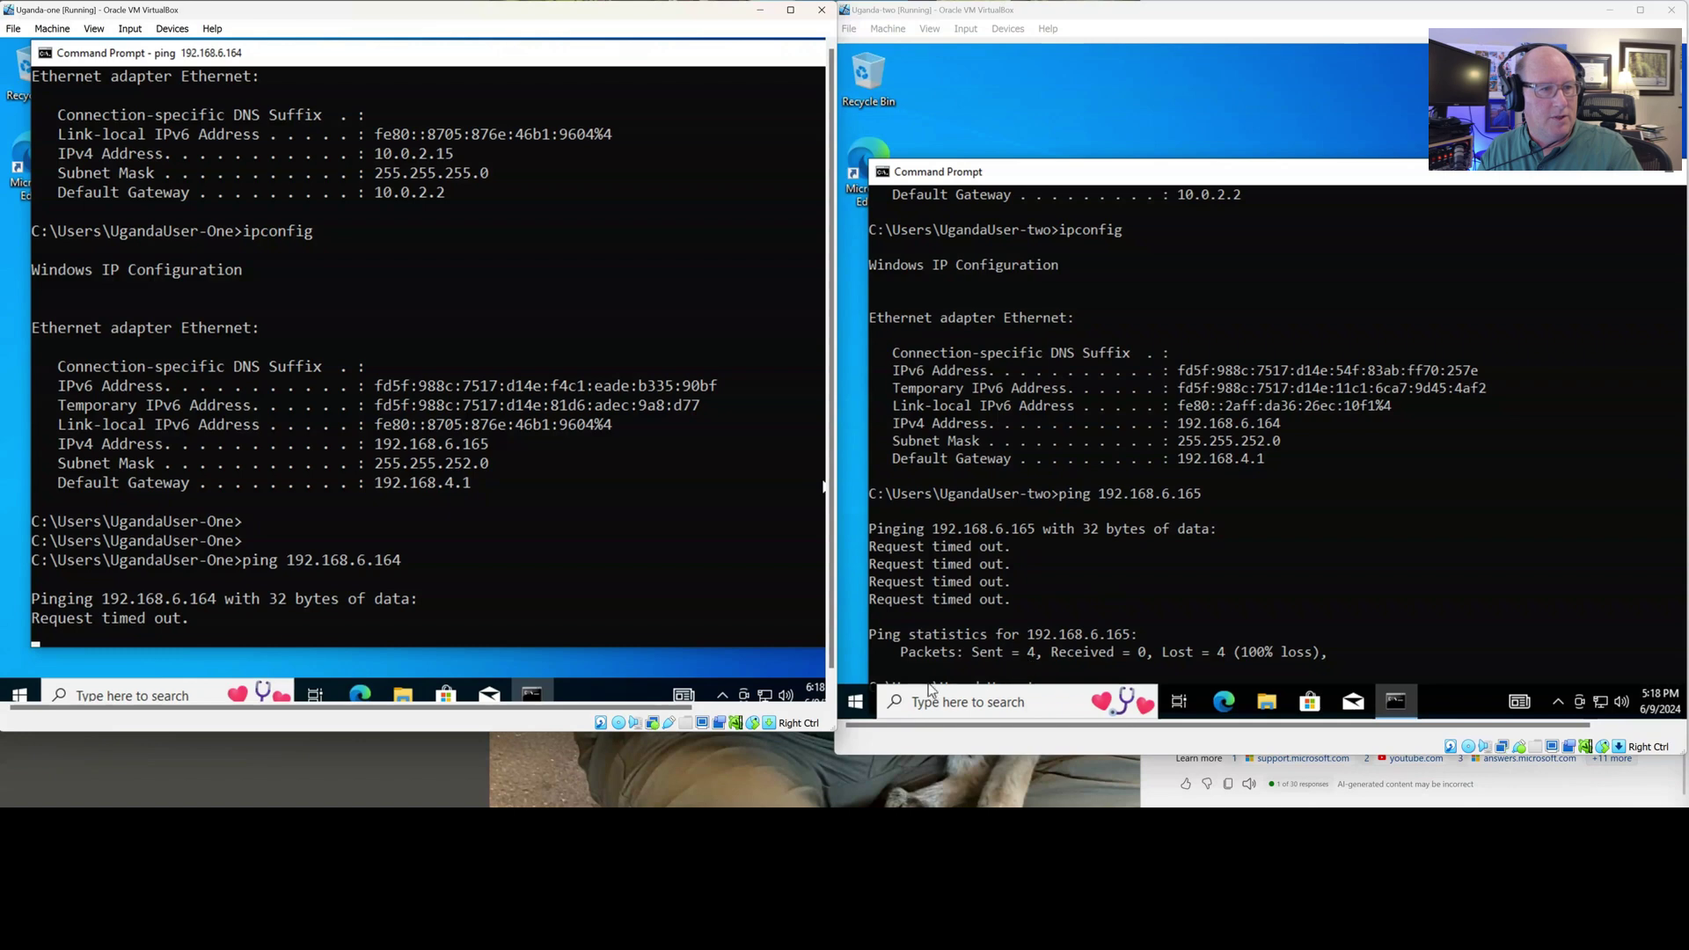
# Restart the Uganda-two VM from its Start menu power options
pyautogui.click(855, 702)
pyautogui.click(855, 664)
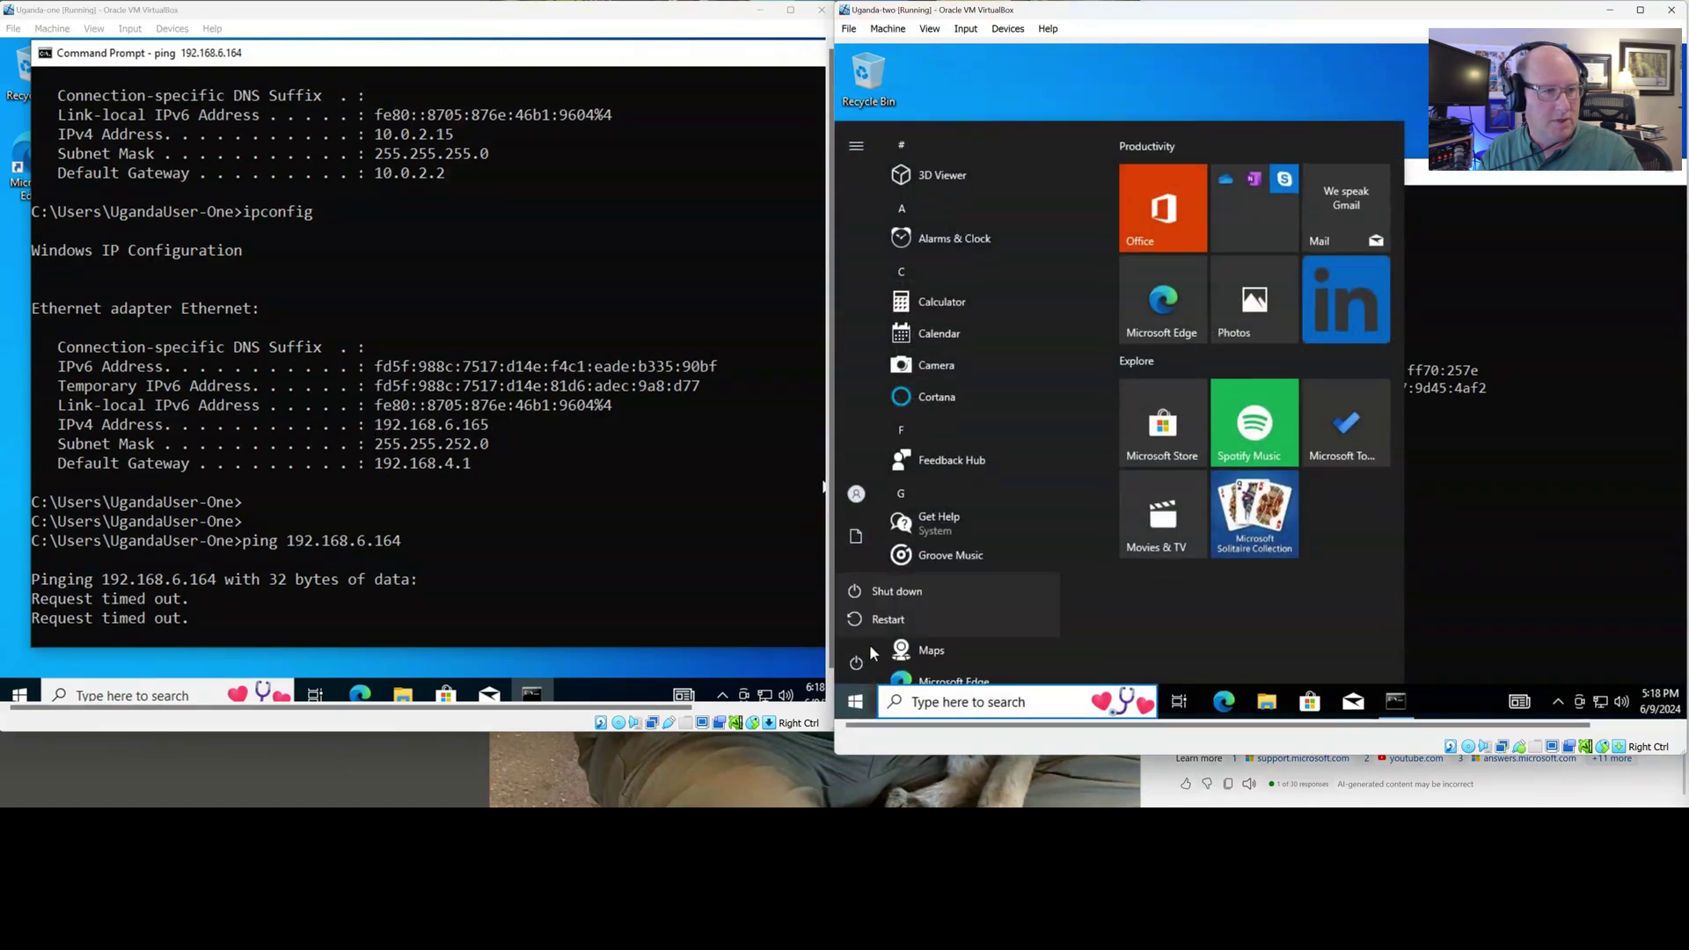
pyautogui.press('Escape')
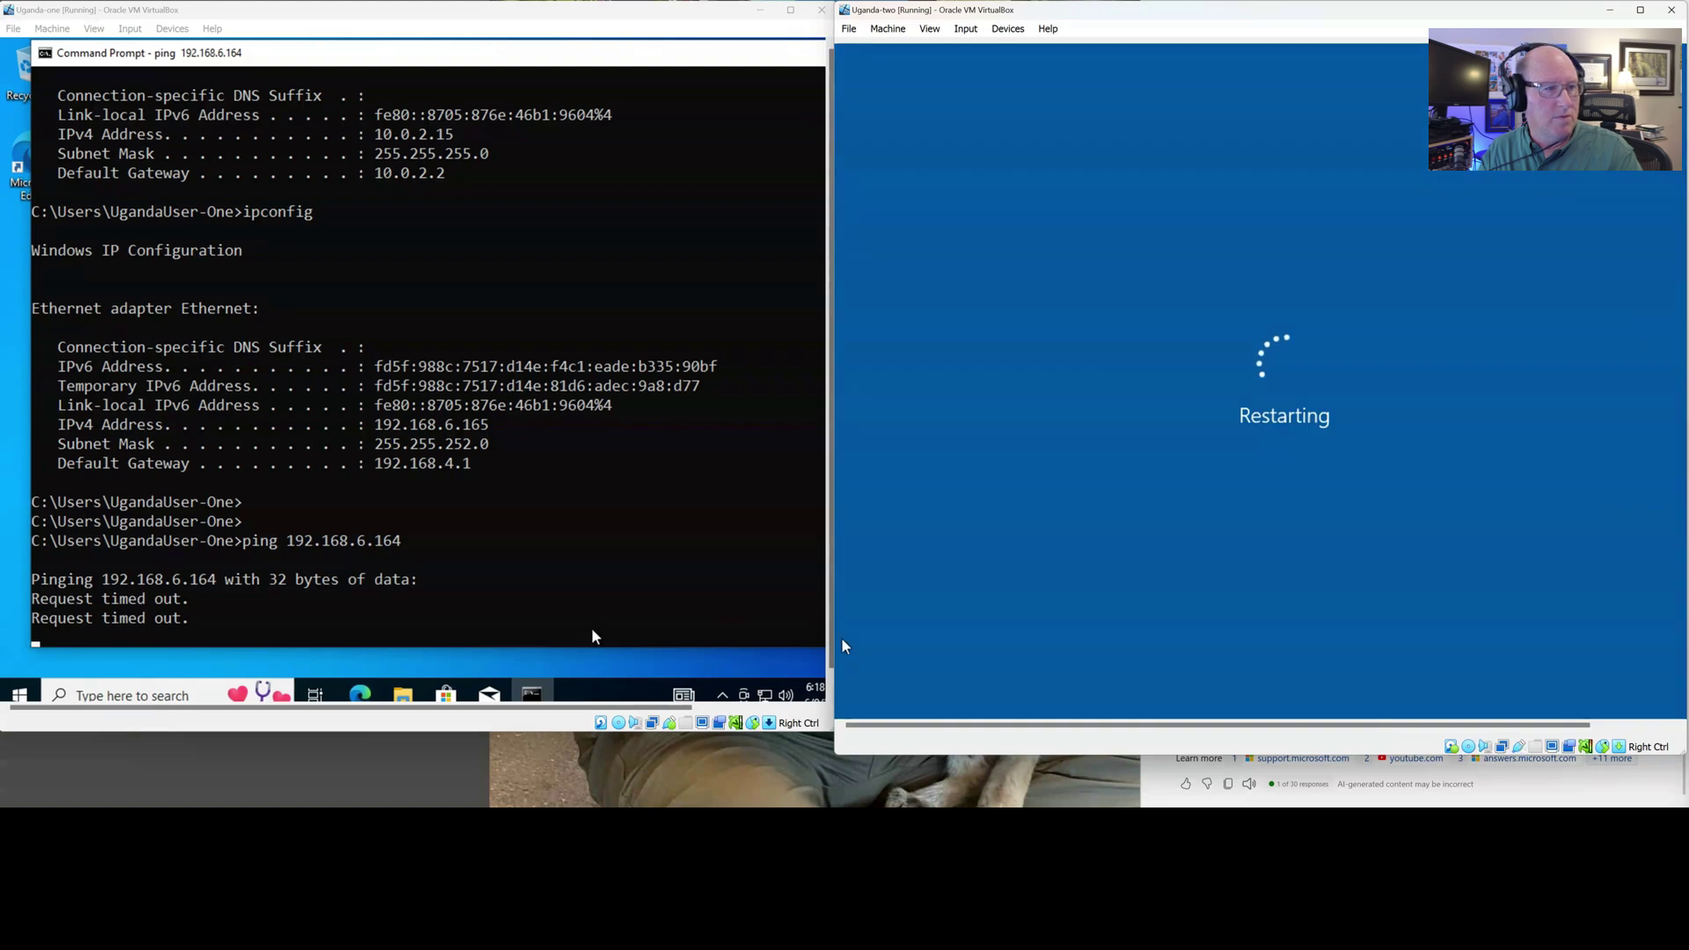
# Restart Uganda-one, then narrow its window and bring Uganda-two's window forward
pyautogui.click(18, 691)
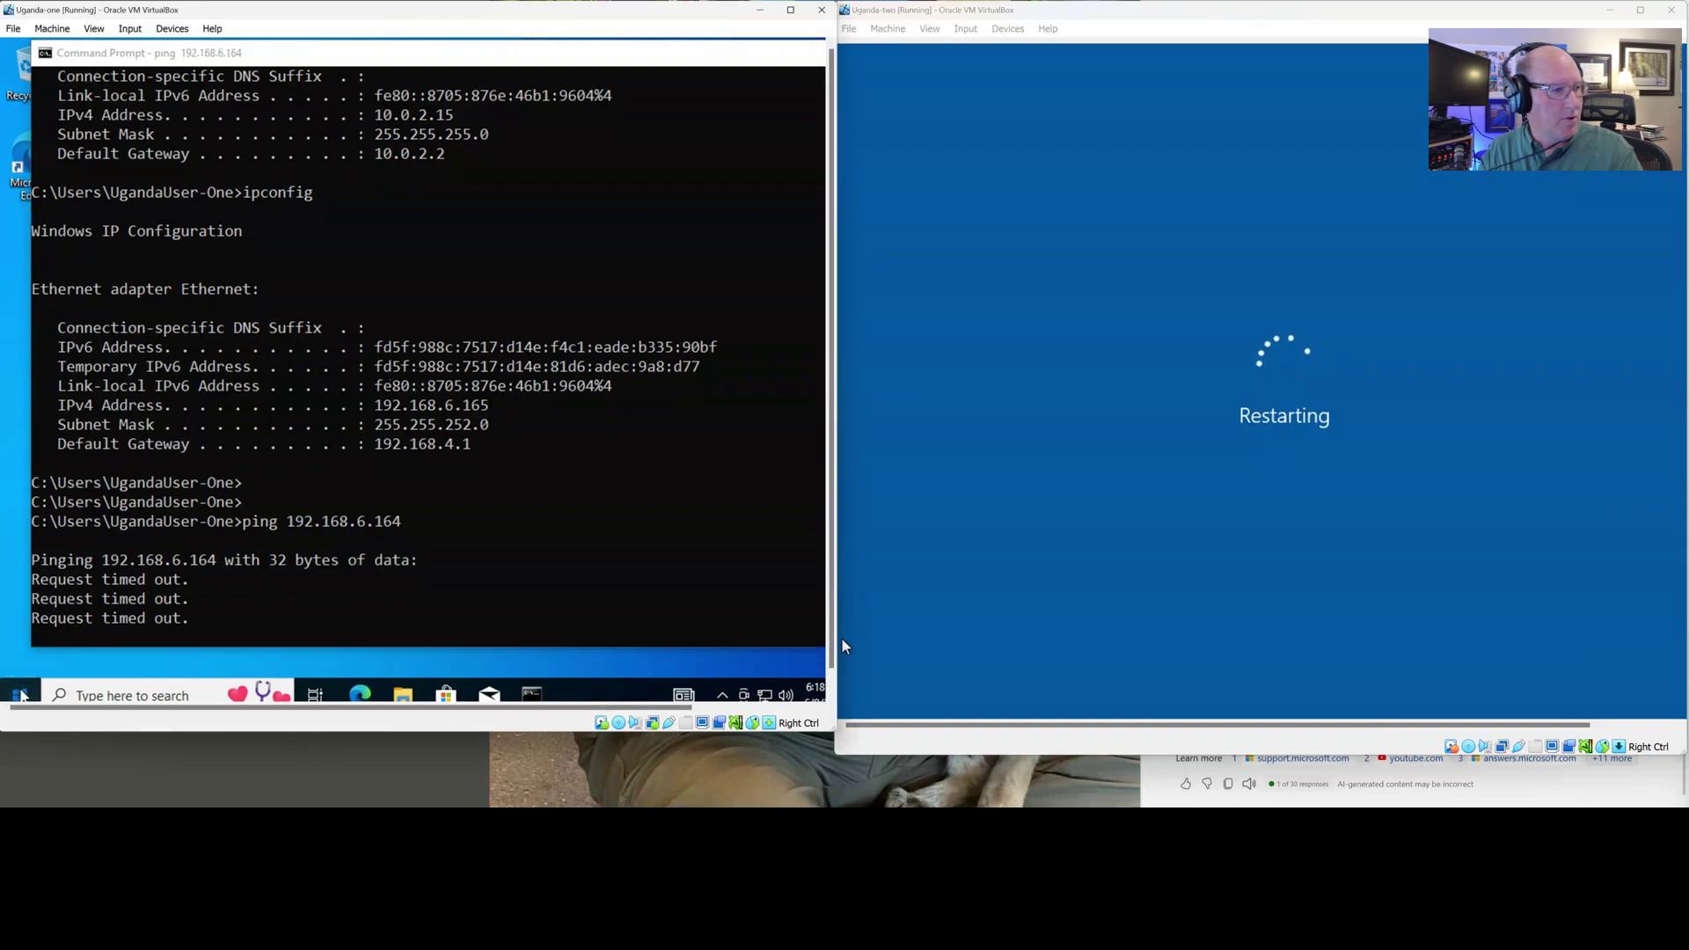
pyautogui.click(21, 657)
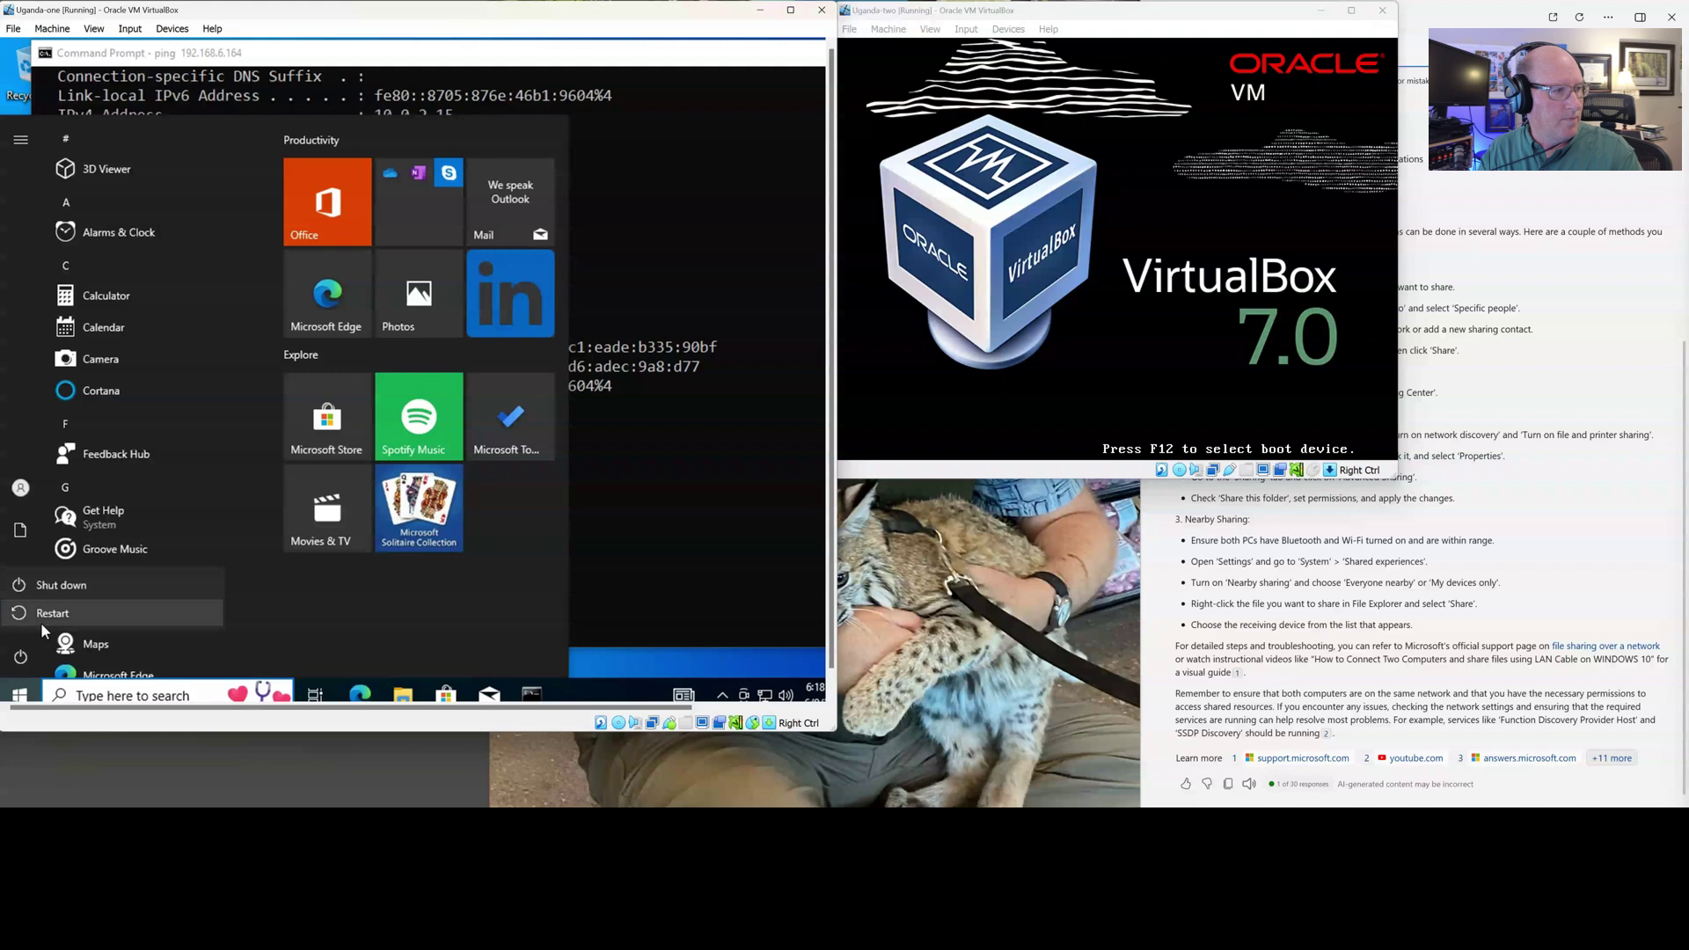
pyautogui.click(42, 615)
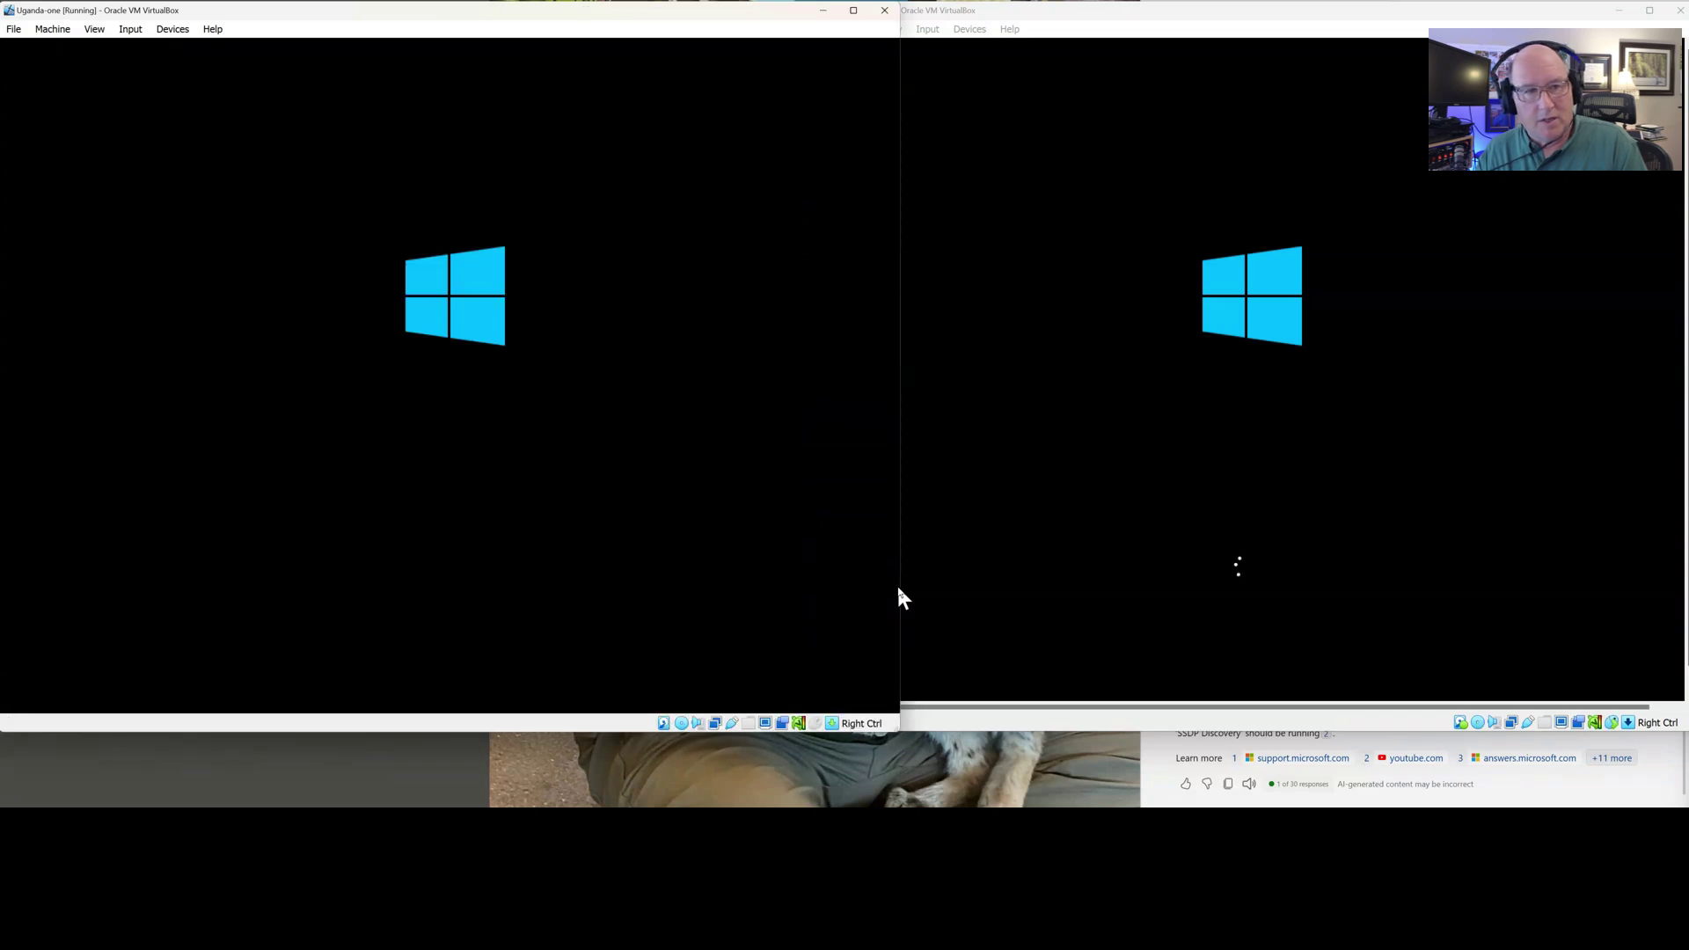
pyautogui.moveTo(900, 389); pyautogui.dragTo(839, 380)
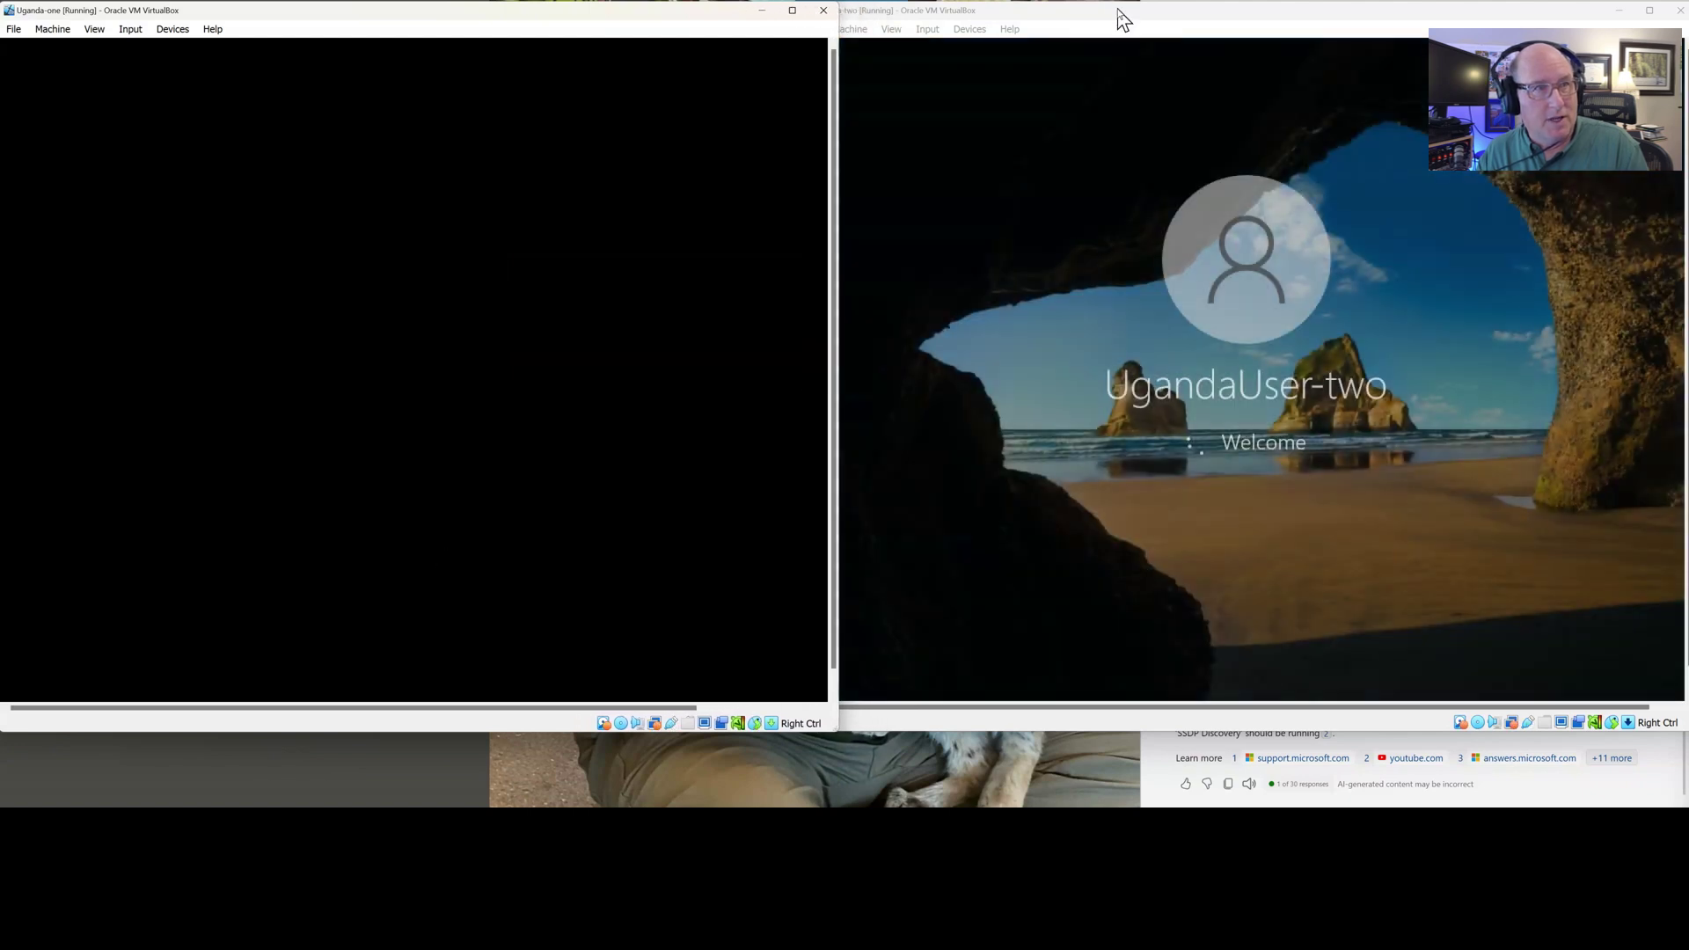
pyautogui.click(1120, 18)
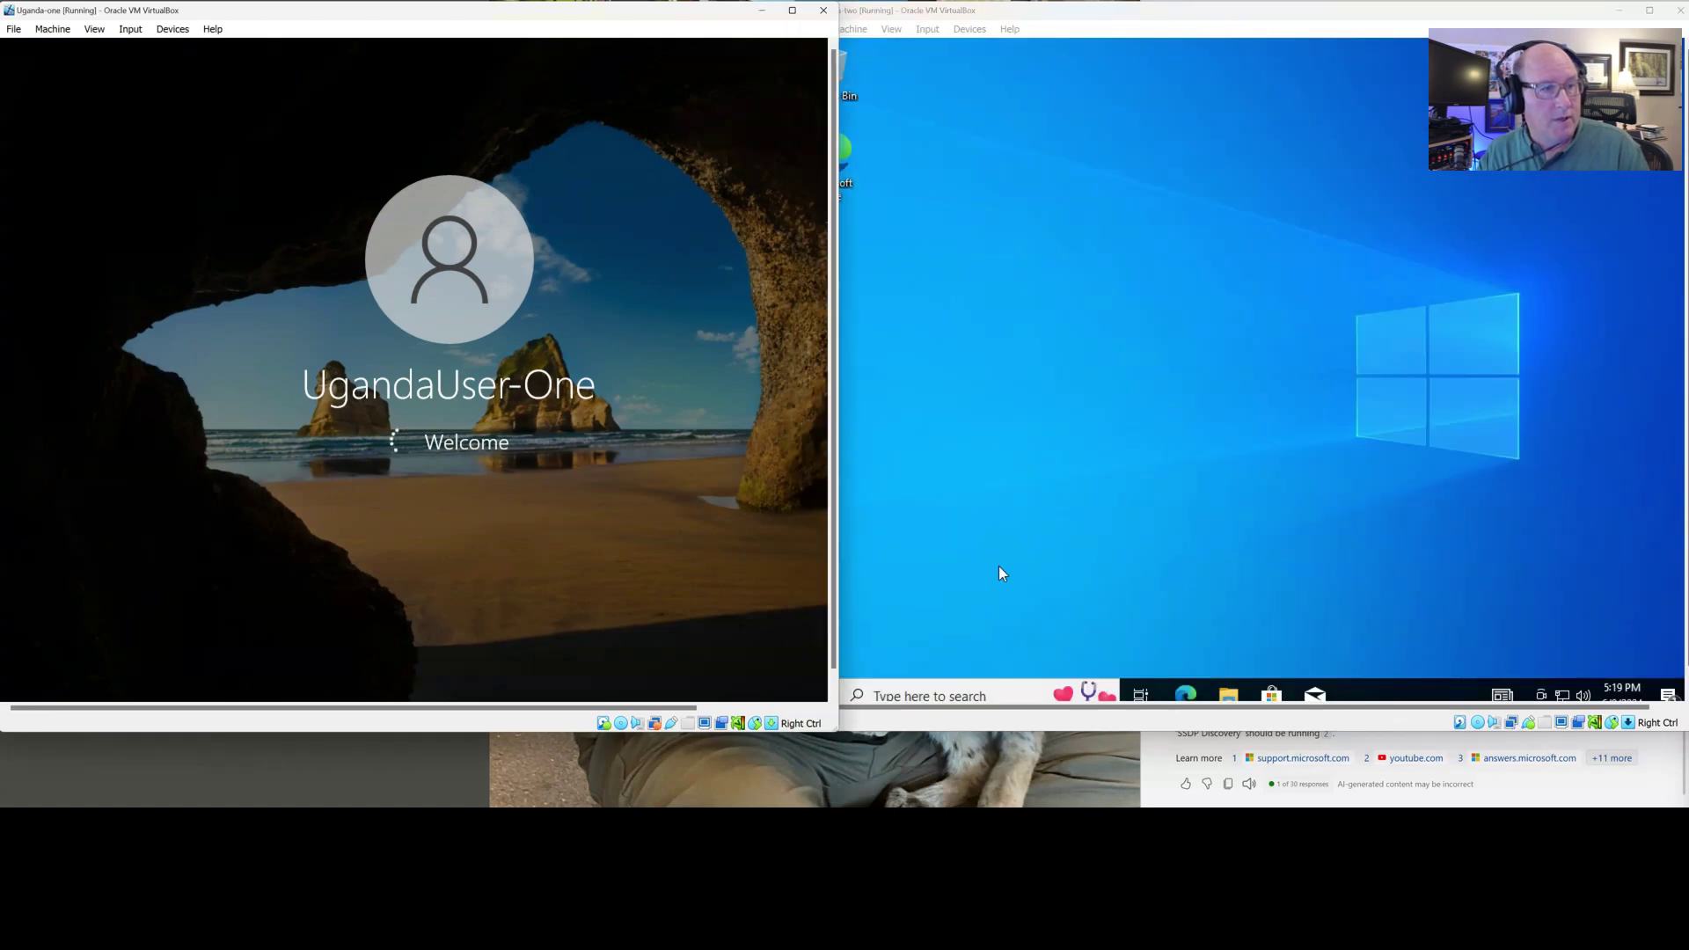
# Open Command Prompt on Uganda-one by searching 'cmd' from Start
pyautogui.click(956, 691)
pyautogui.click(957, 691)
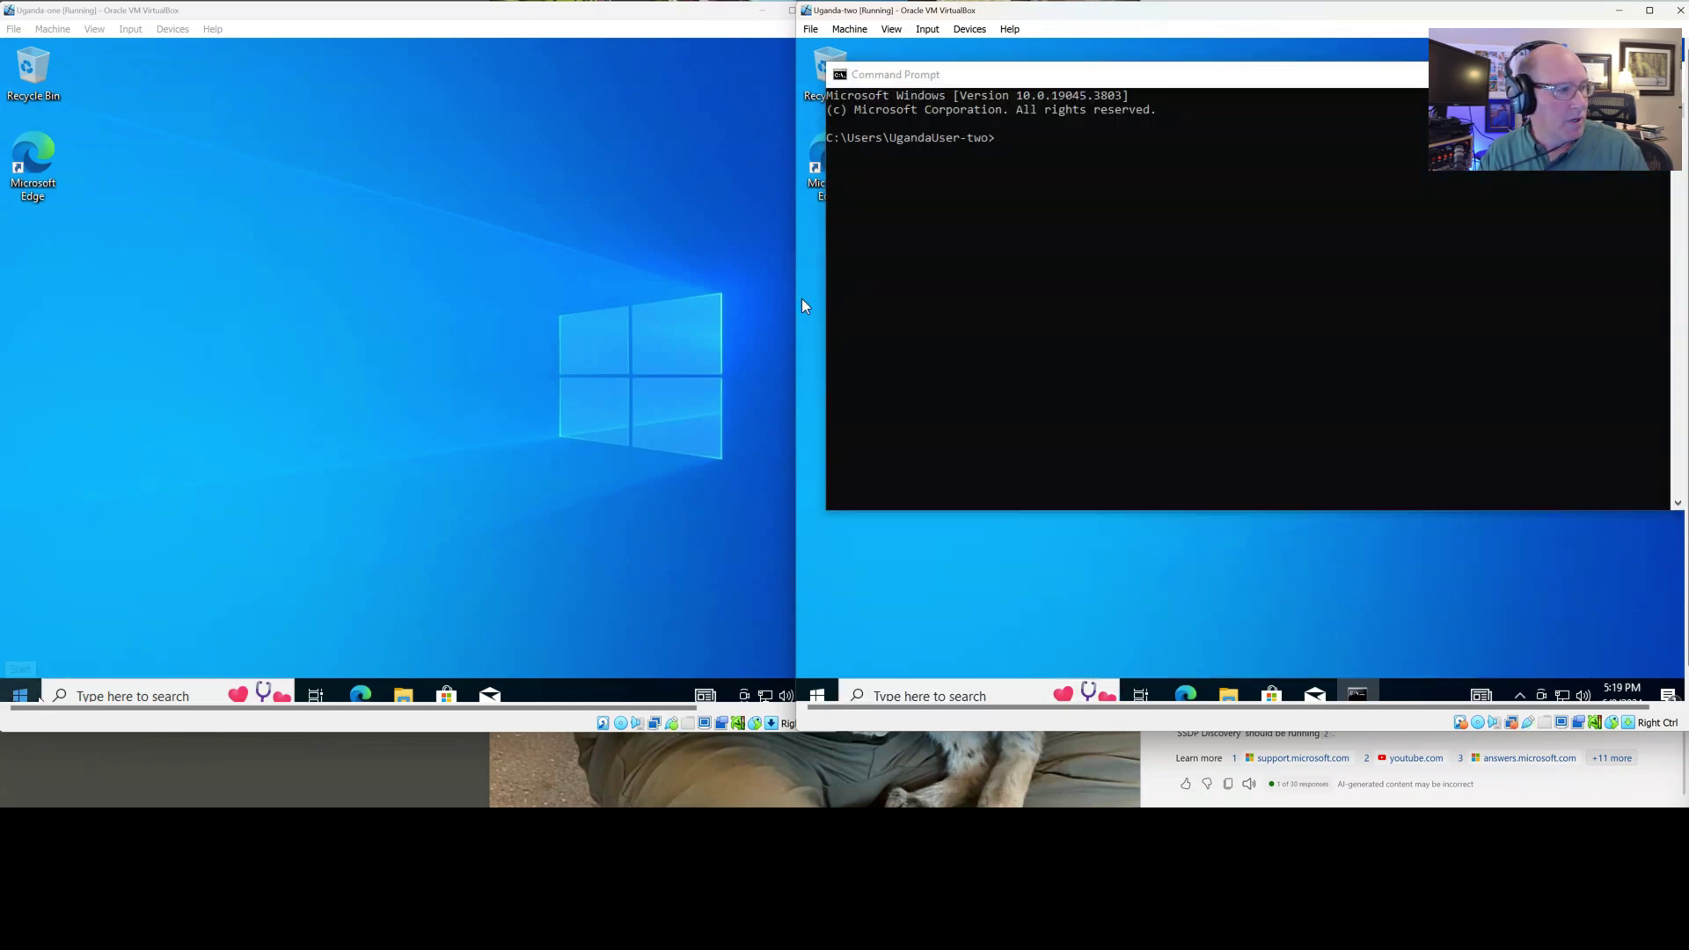
pyautogui.click(19, 695)
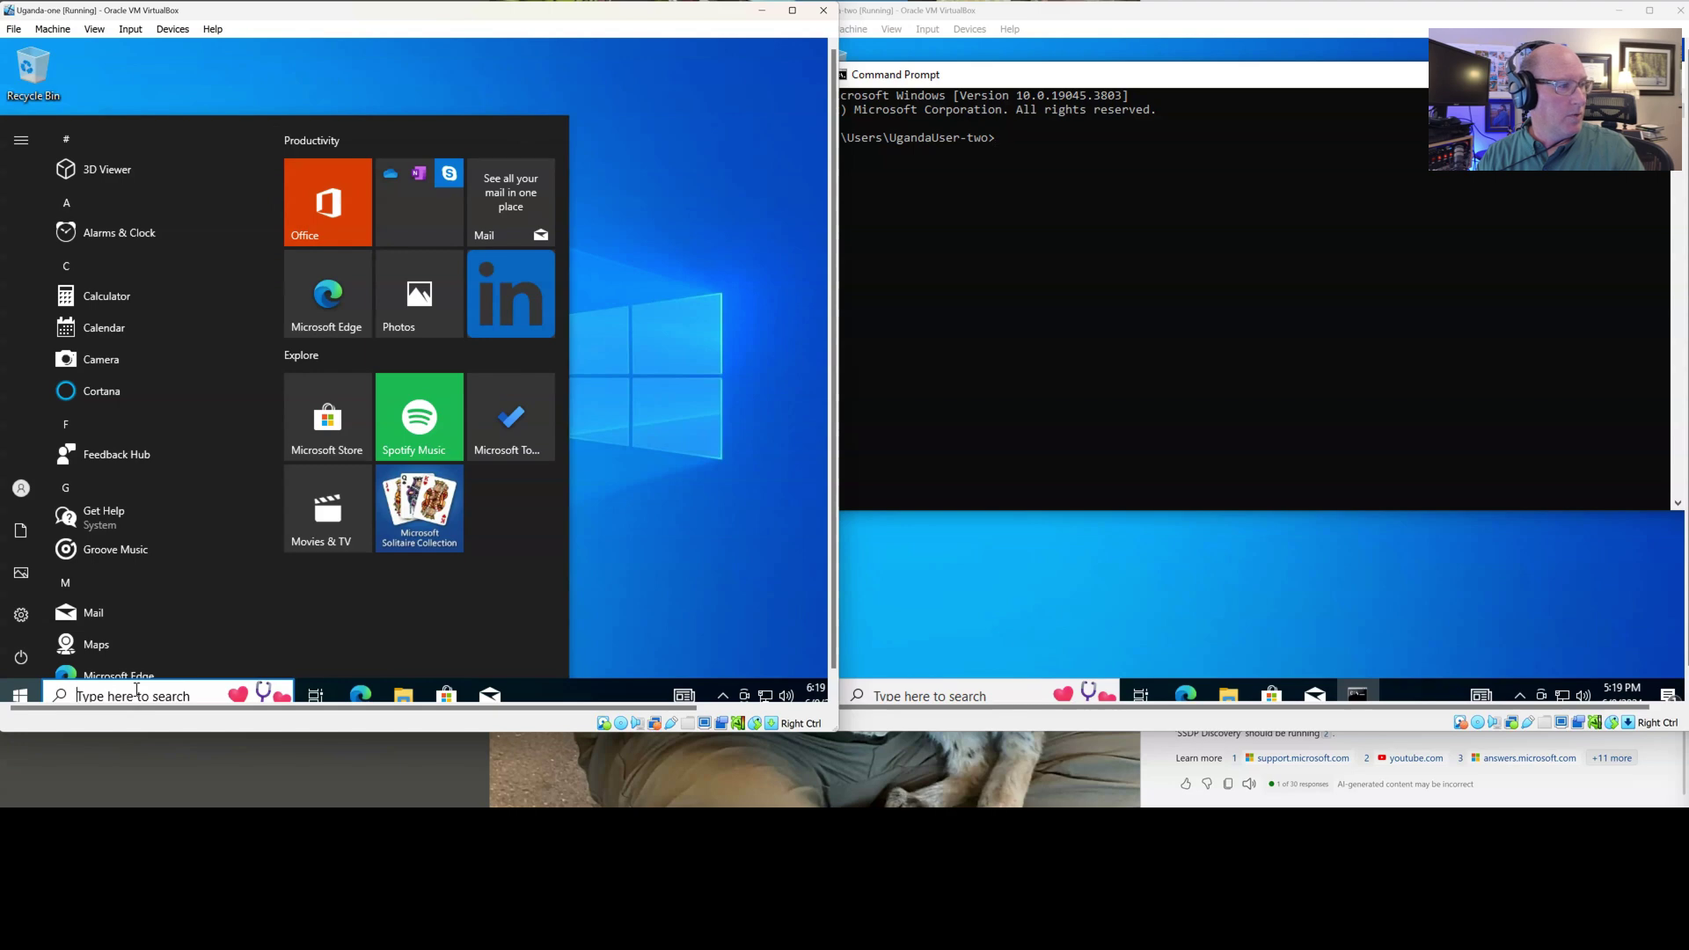
pyautogui.click(136, 690)
pyautogui.write('cmd')
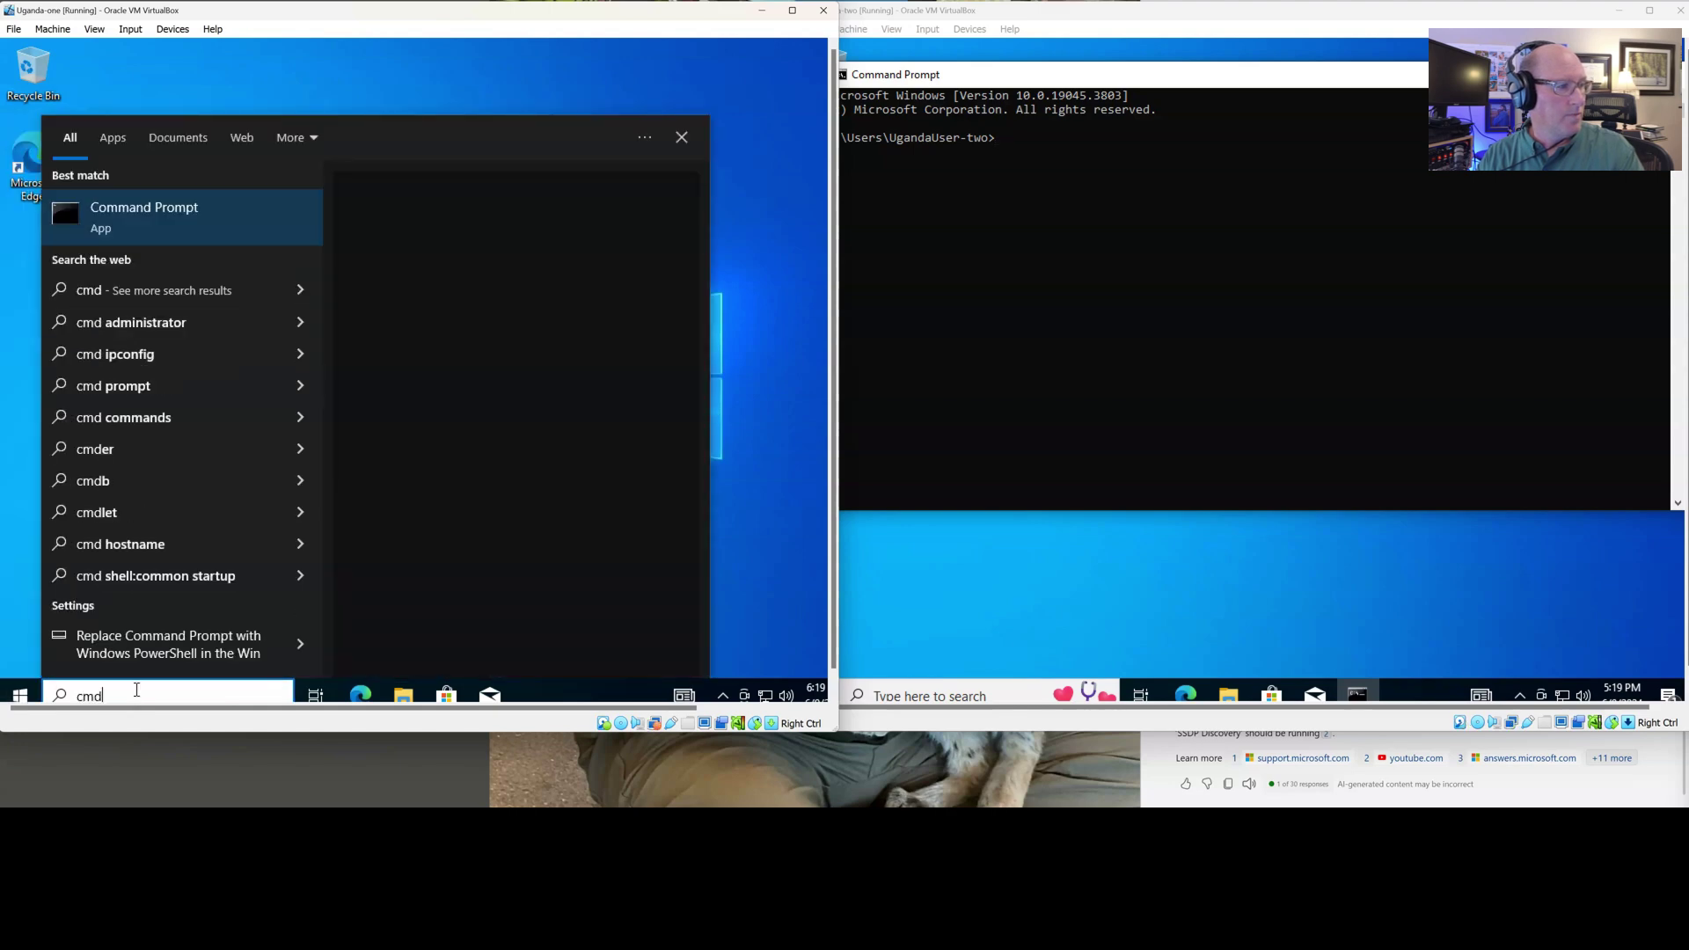
pyautogui.press('Return')
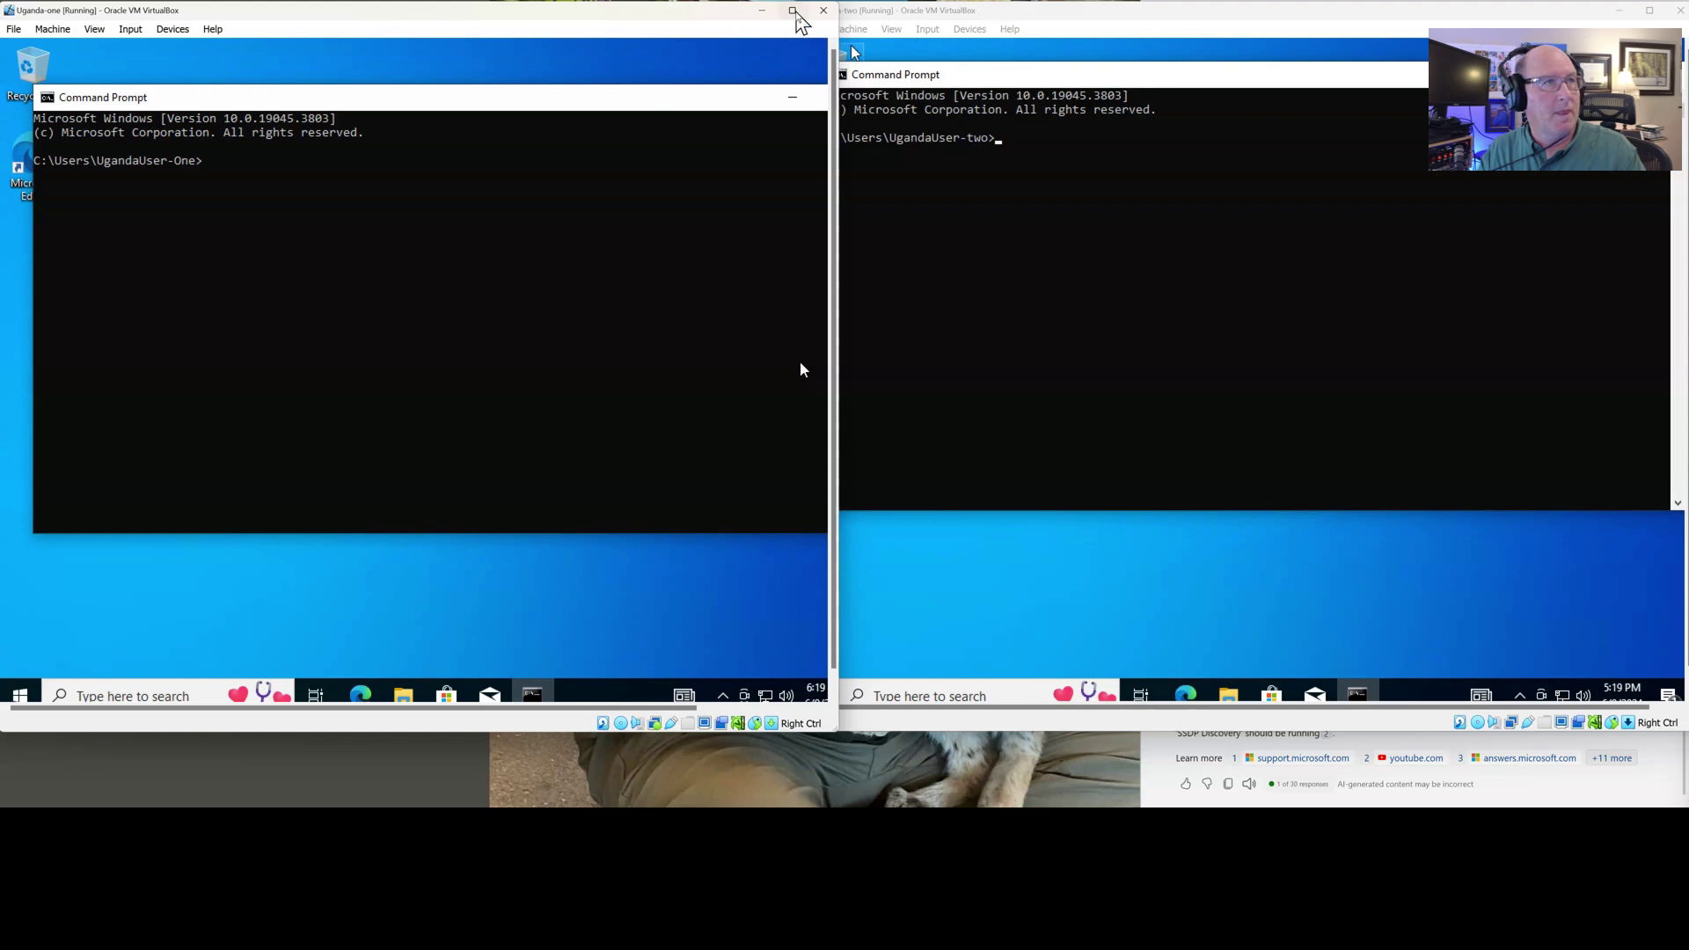
# Snap Uganda-one to the left half and Uganda-two to the right, then run ipconfig on Uganda-one
pyautogui.click(792, 9)
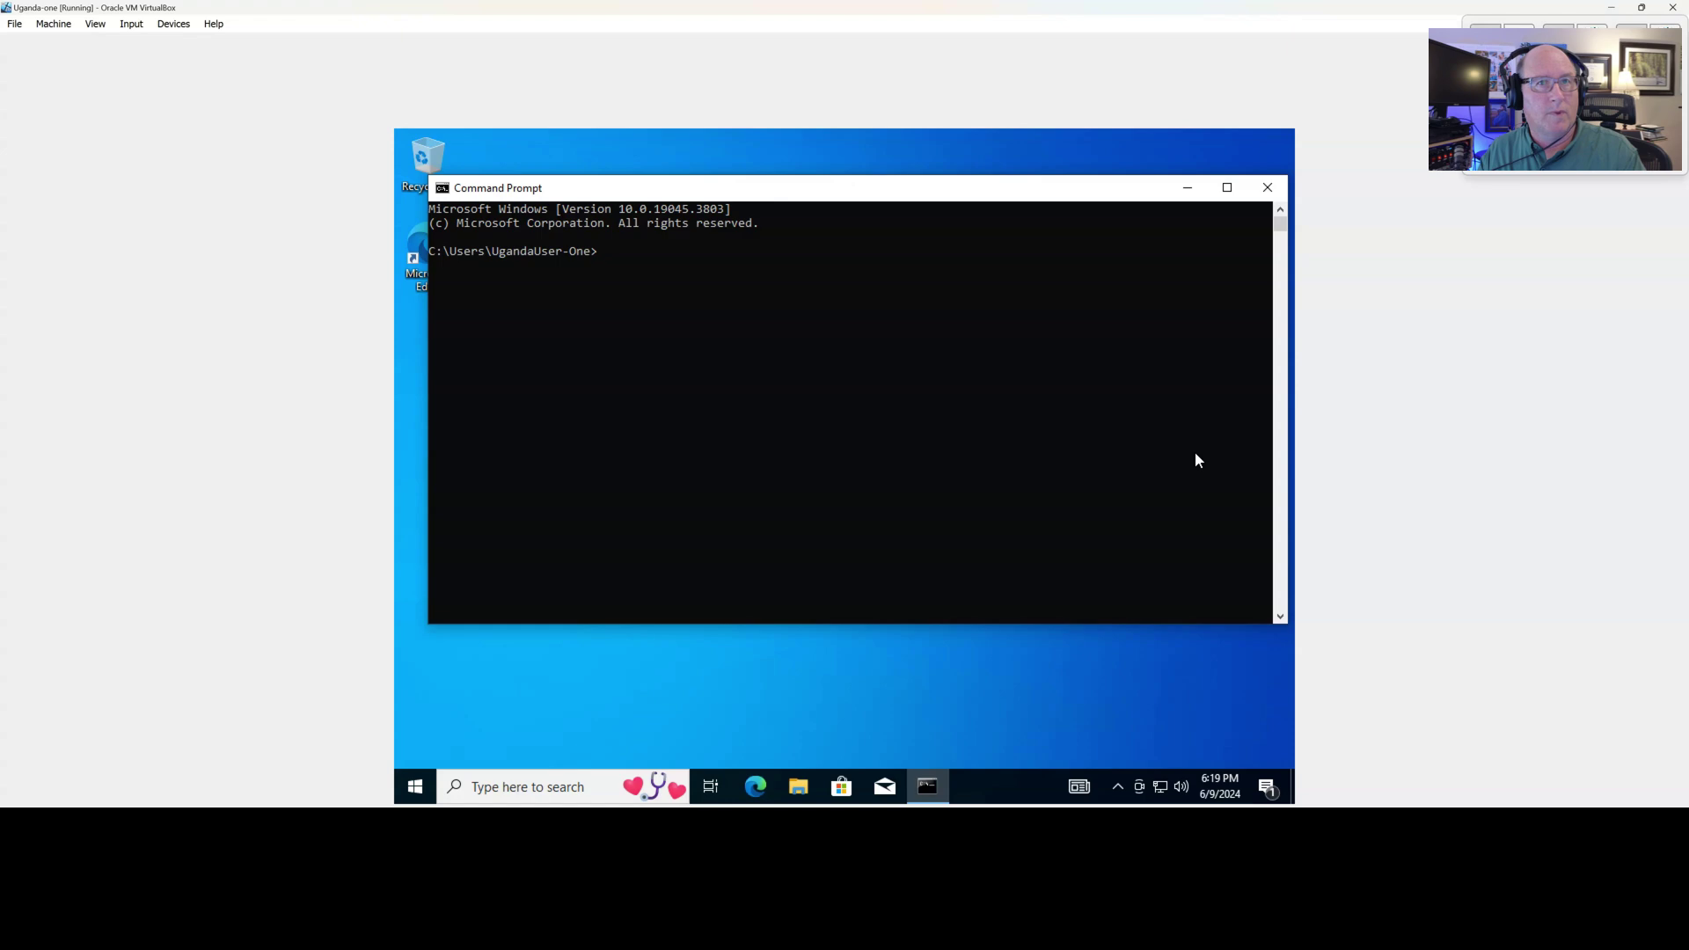
pyautogui.click(1485, 48)
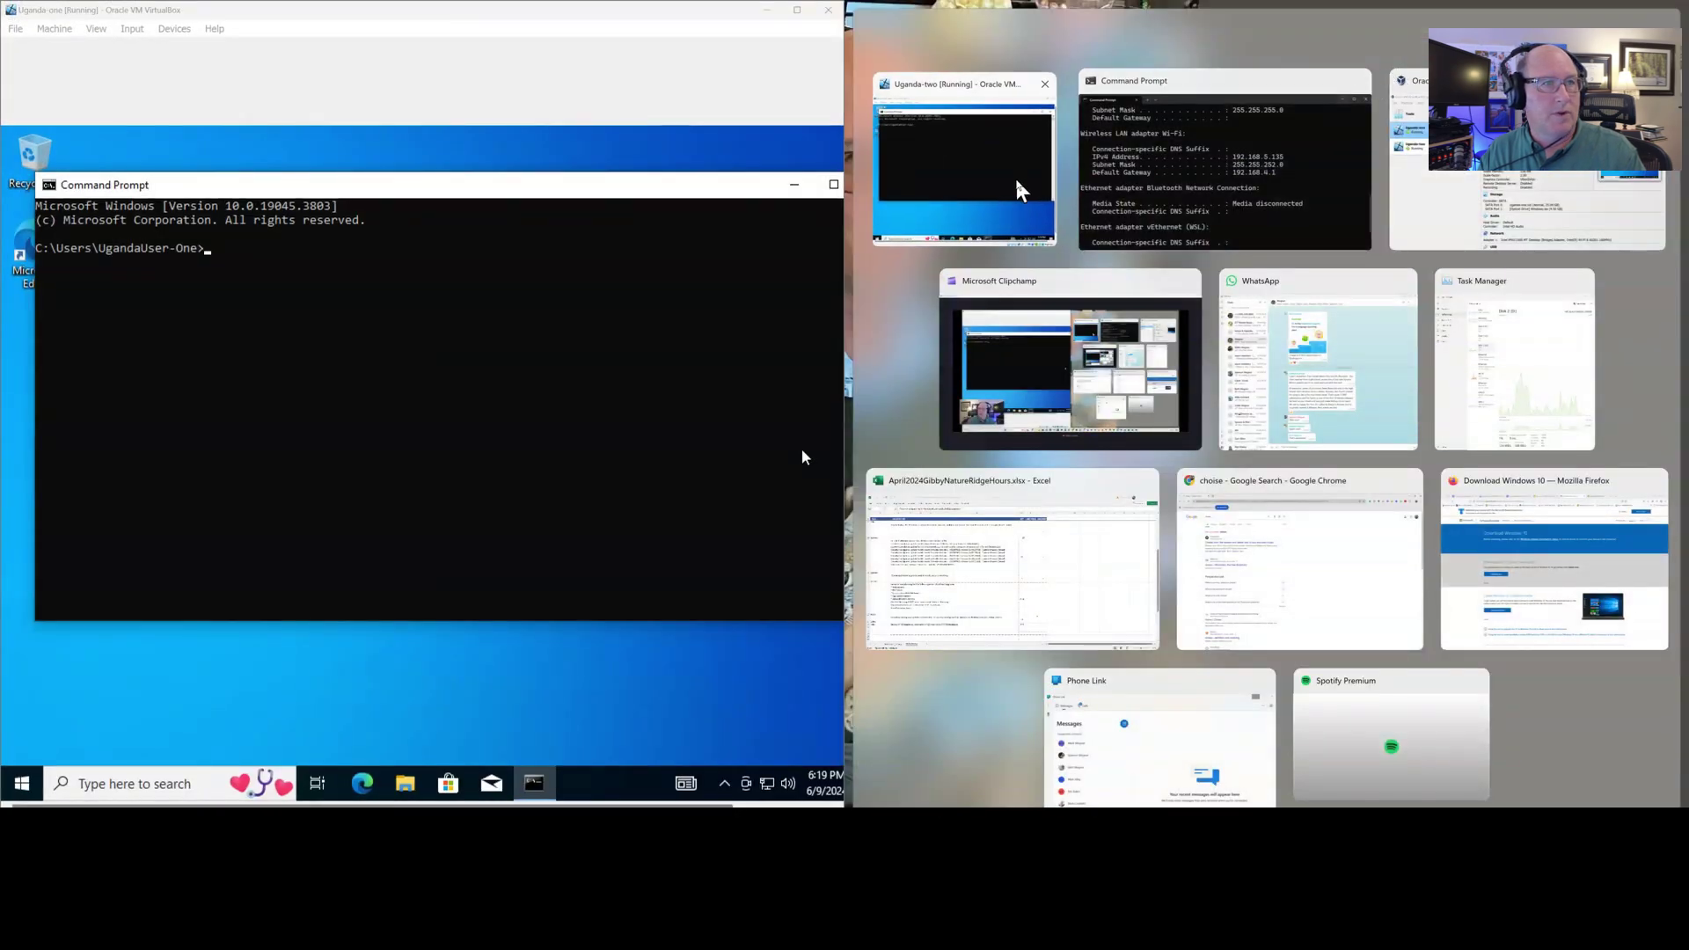
pyautogui.click(1012, 189)
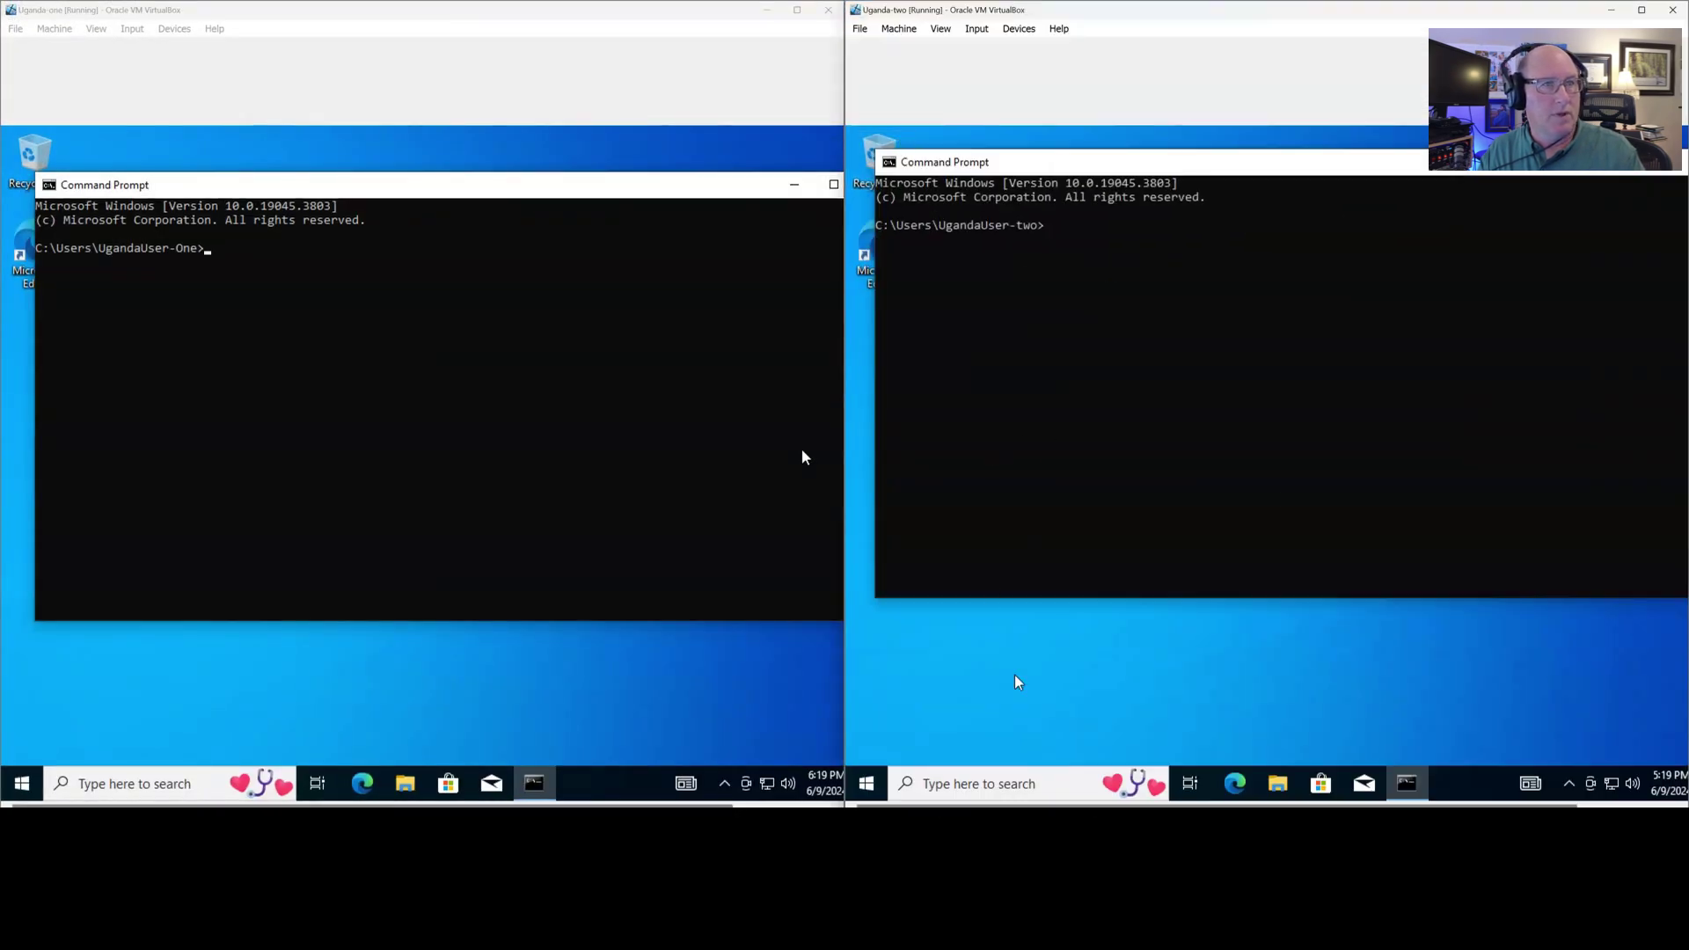
pyautogui.click(417, 294)
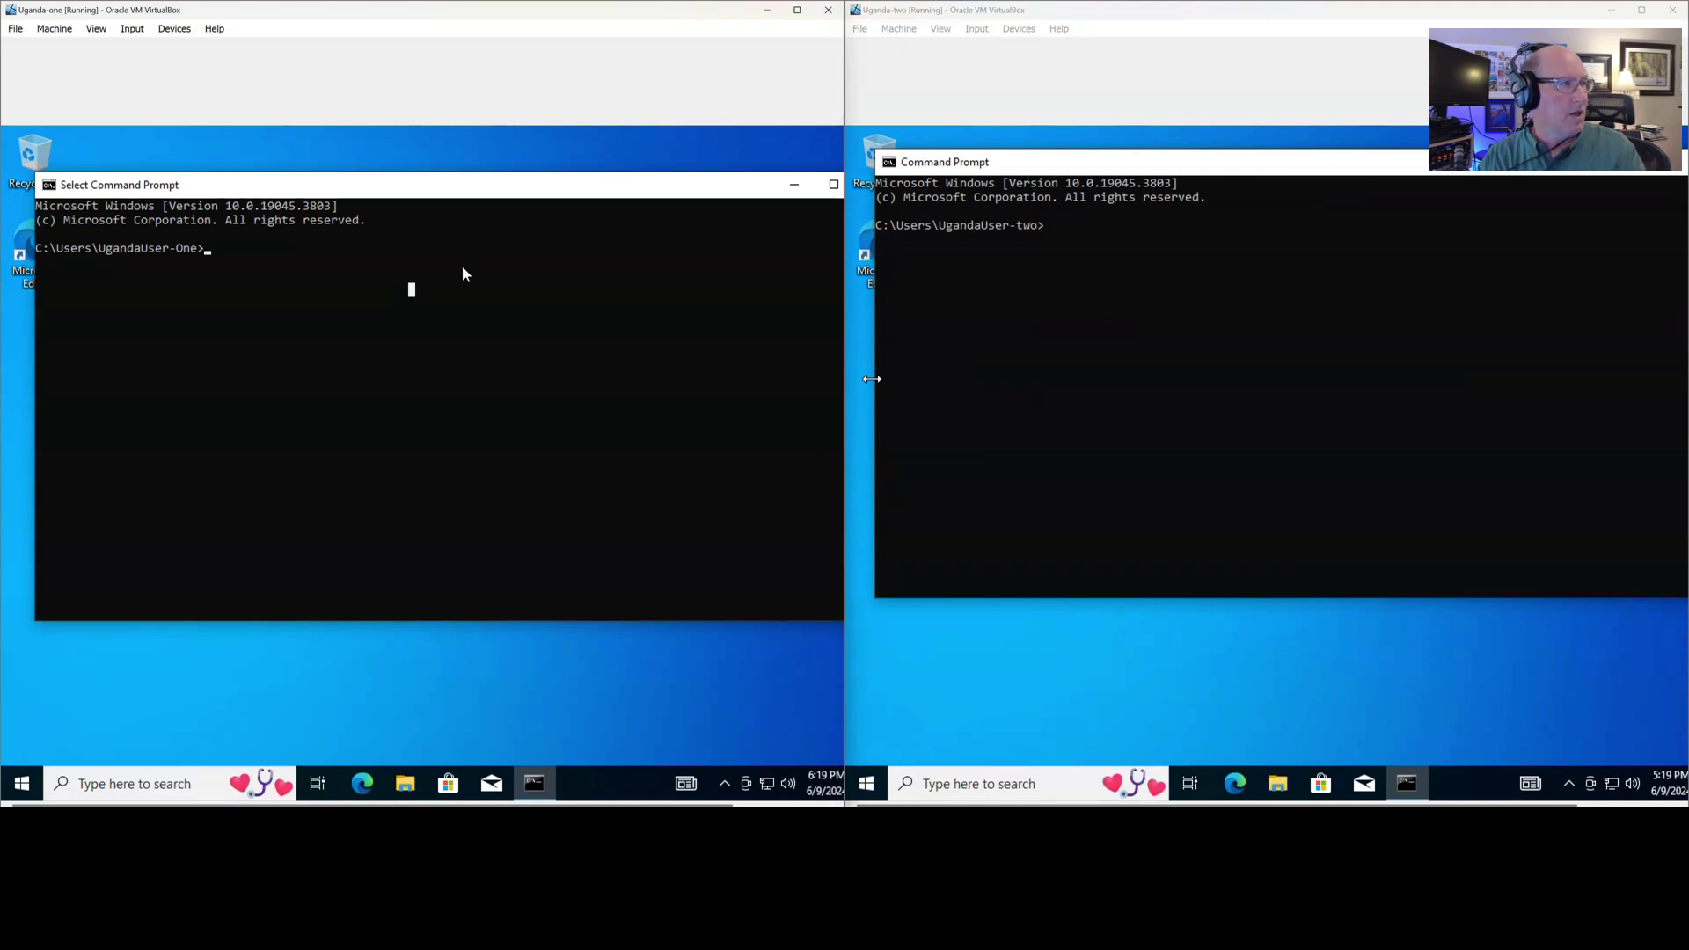
pyautogui.write('ipconfig')
pyautogui.press('Return')
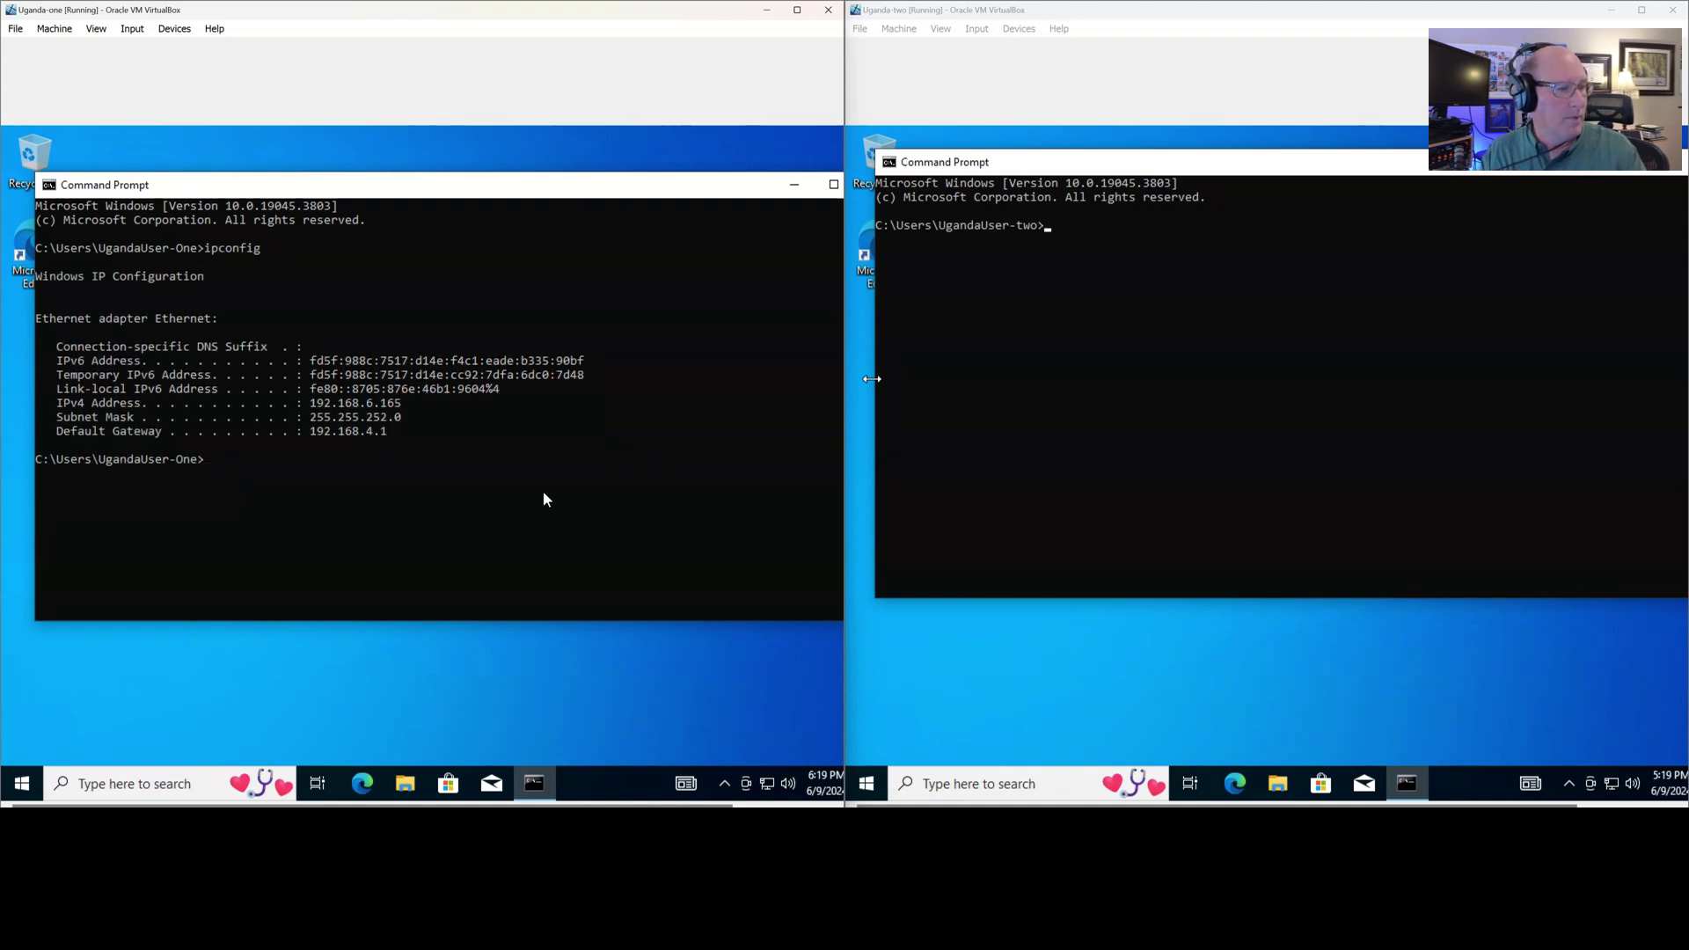
pyautogui.click(766, 785)
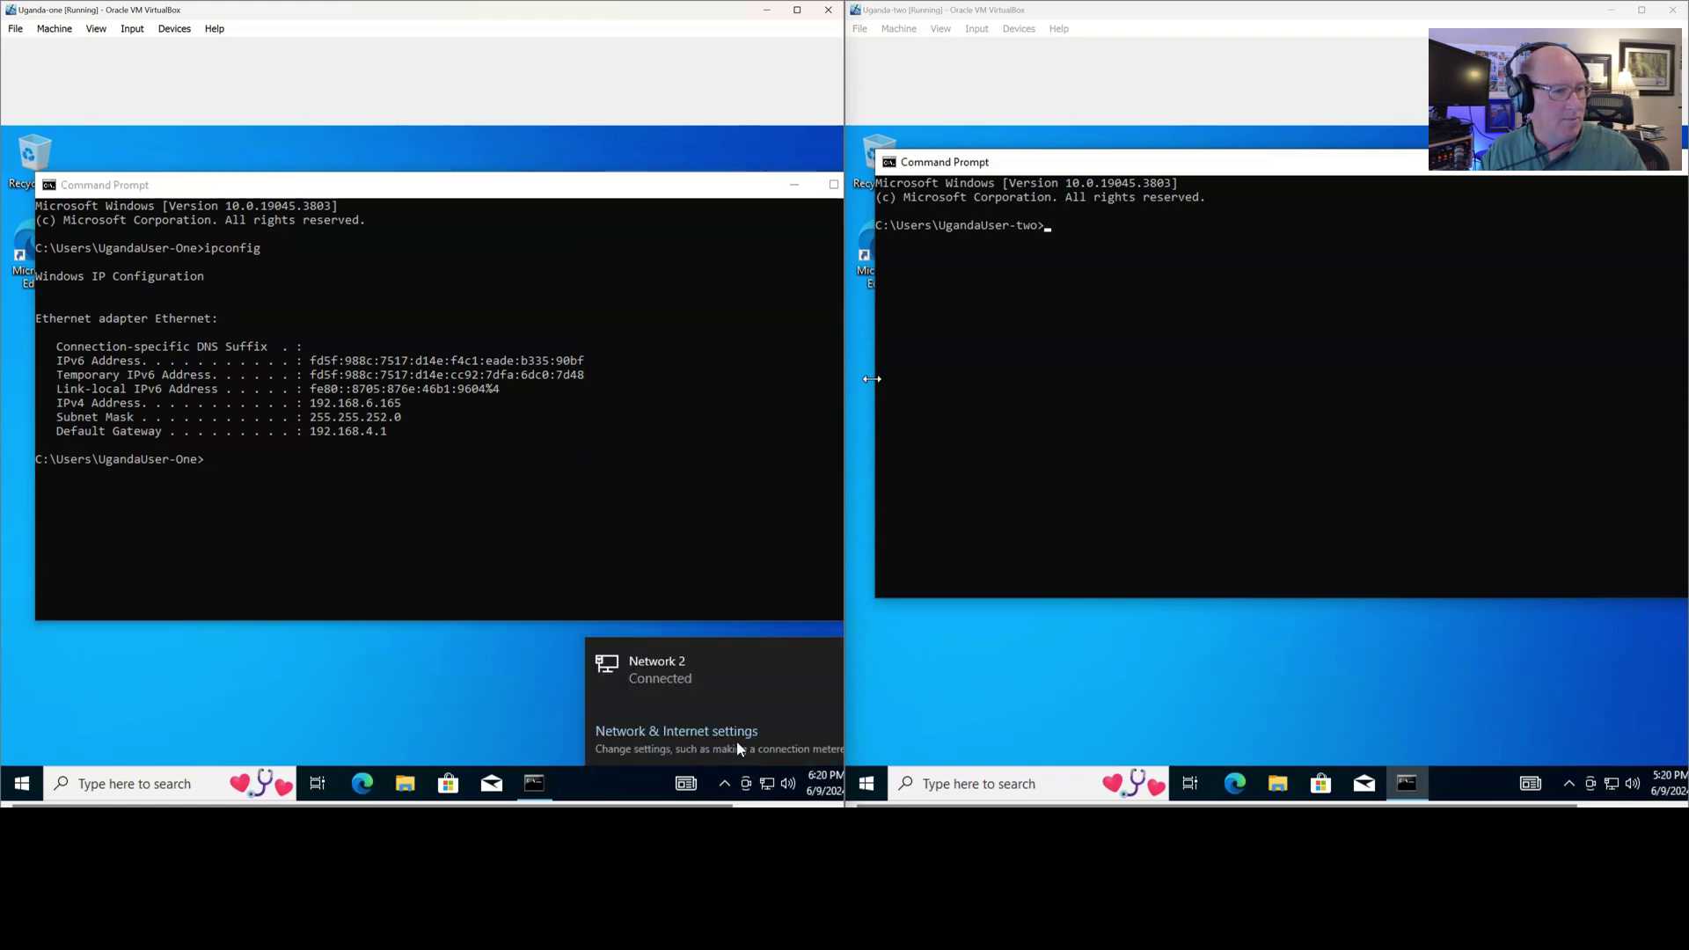
pyautogui.click(743, 733)
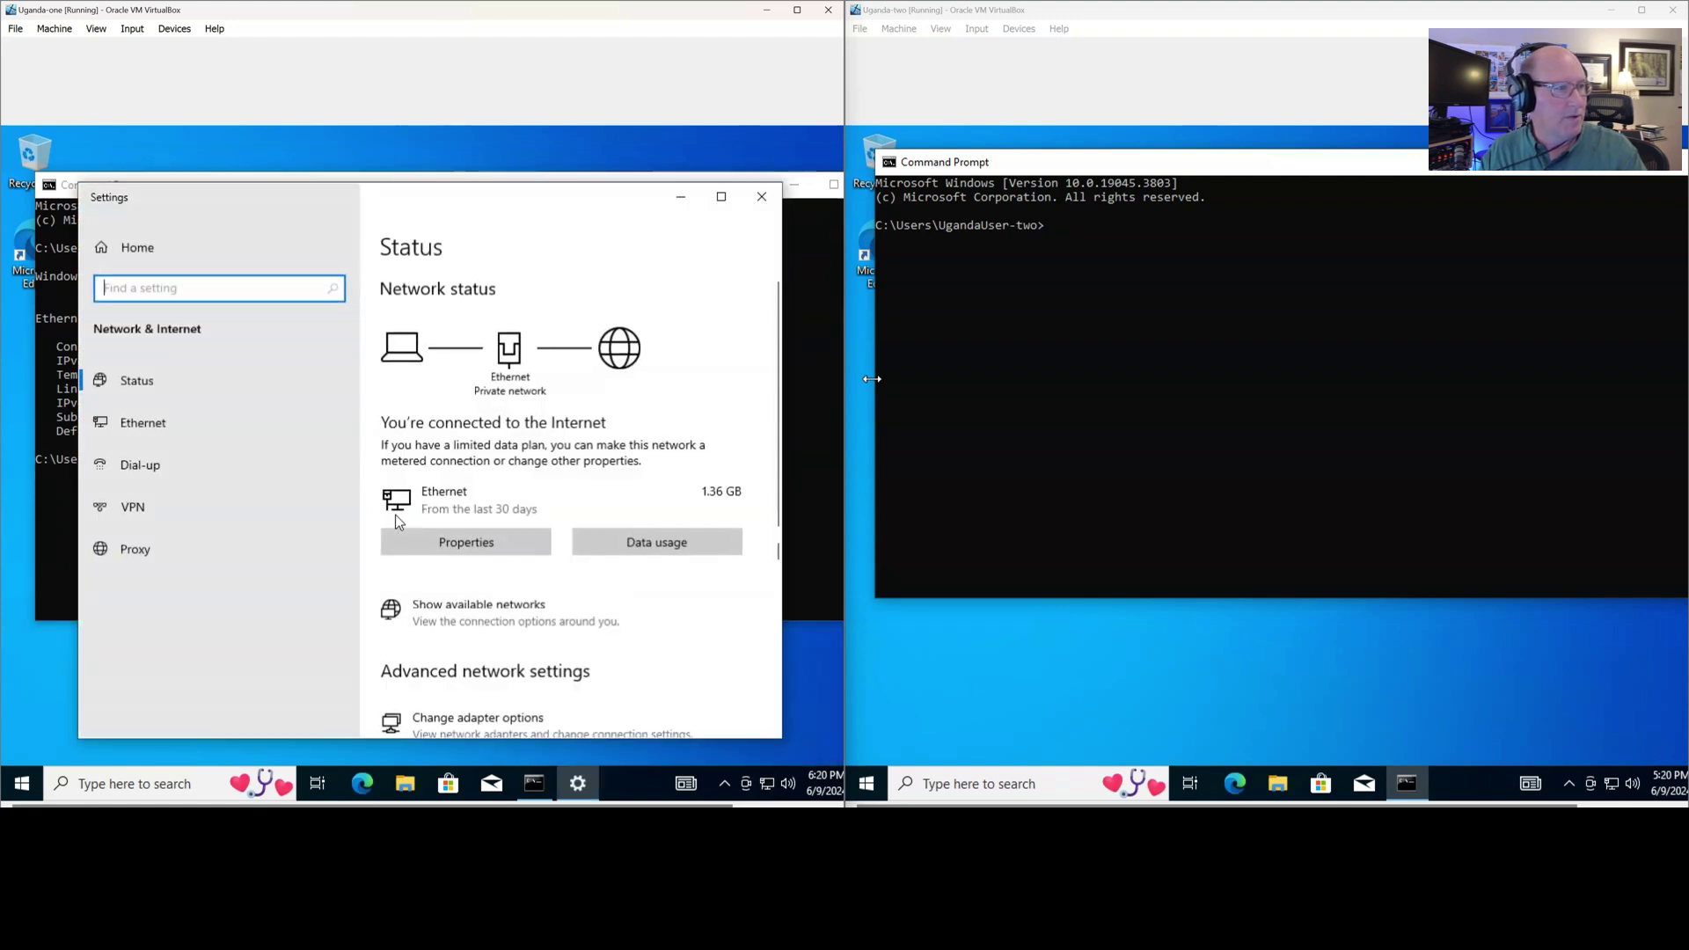
pyautogui.scroll(-4, 395, 519)
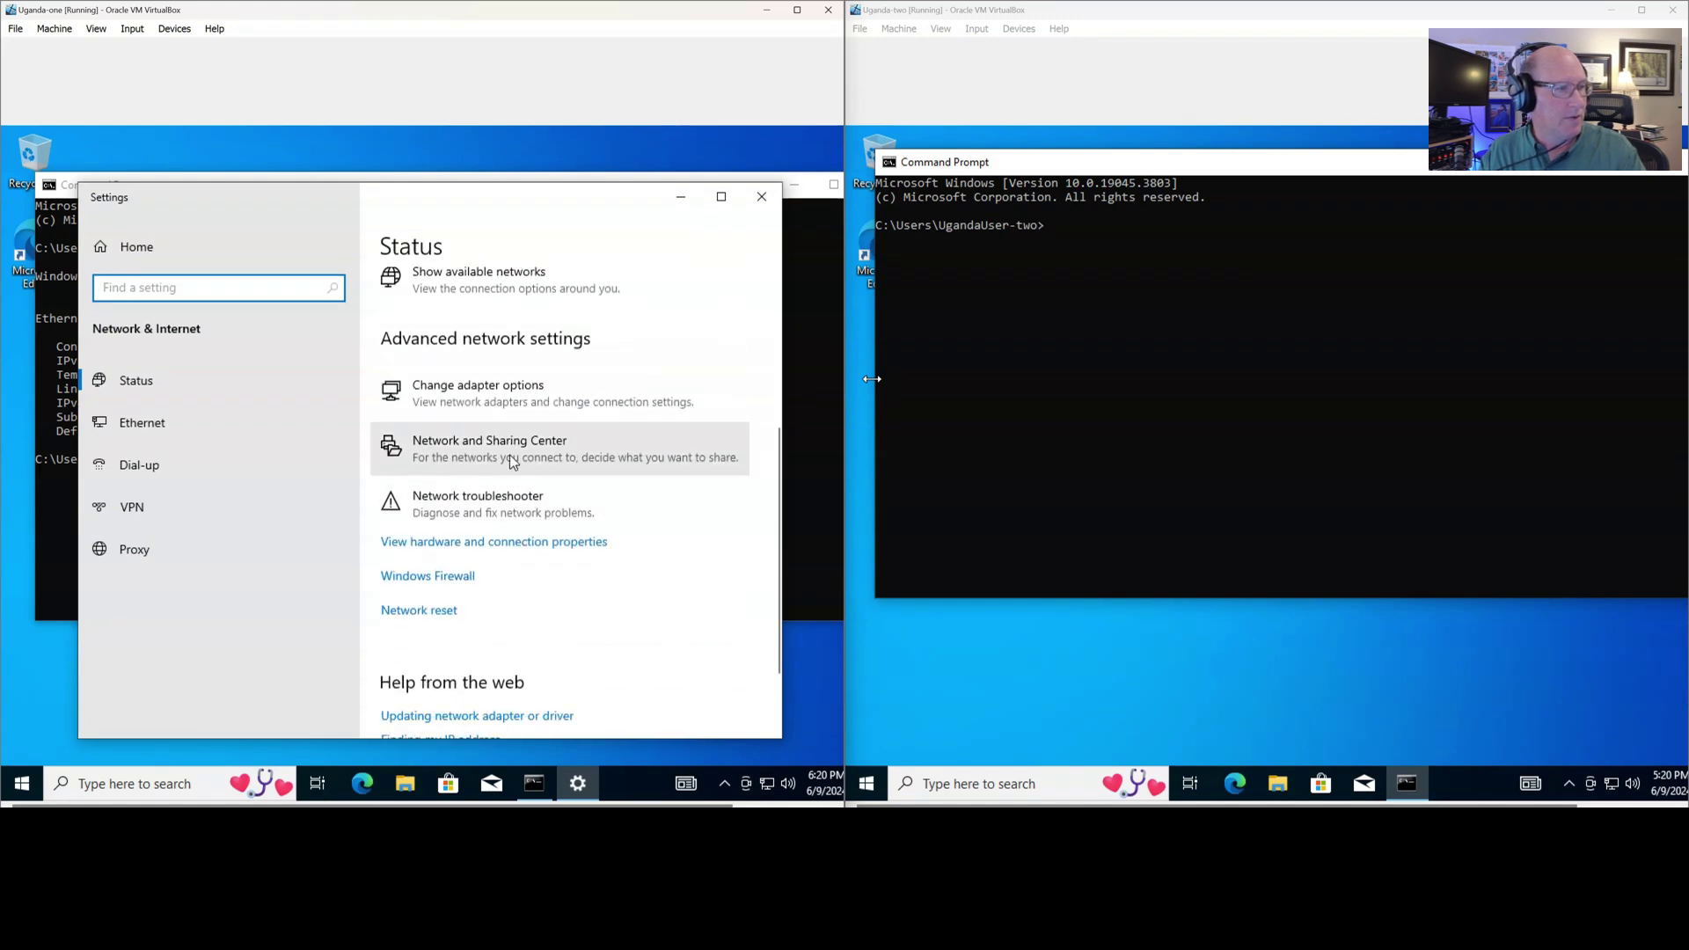
pyautogui.click(474, 551)
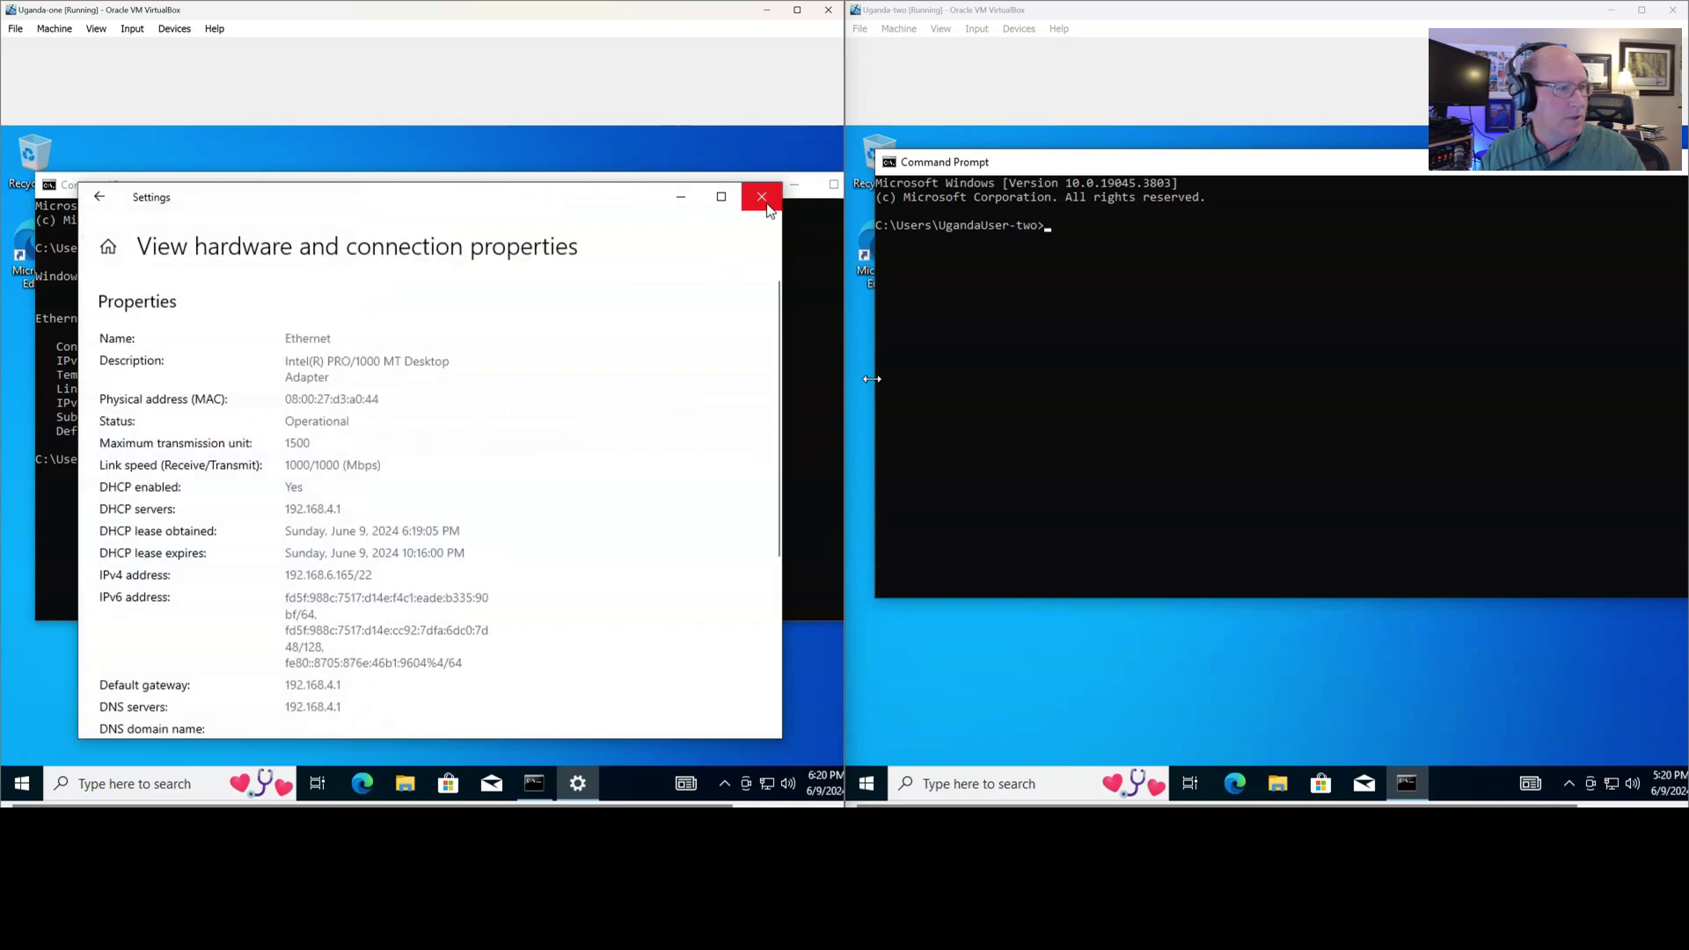
pyautogui.scroll(-5, 668, 331)
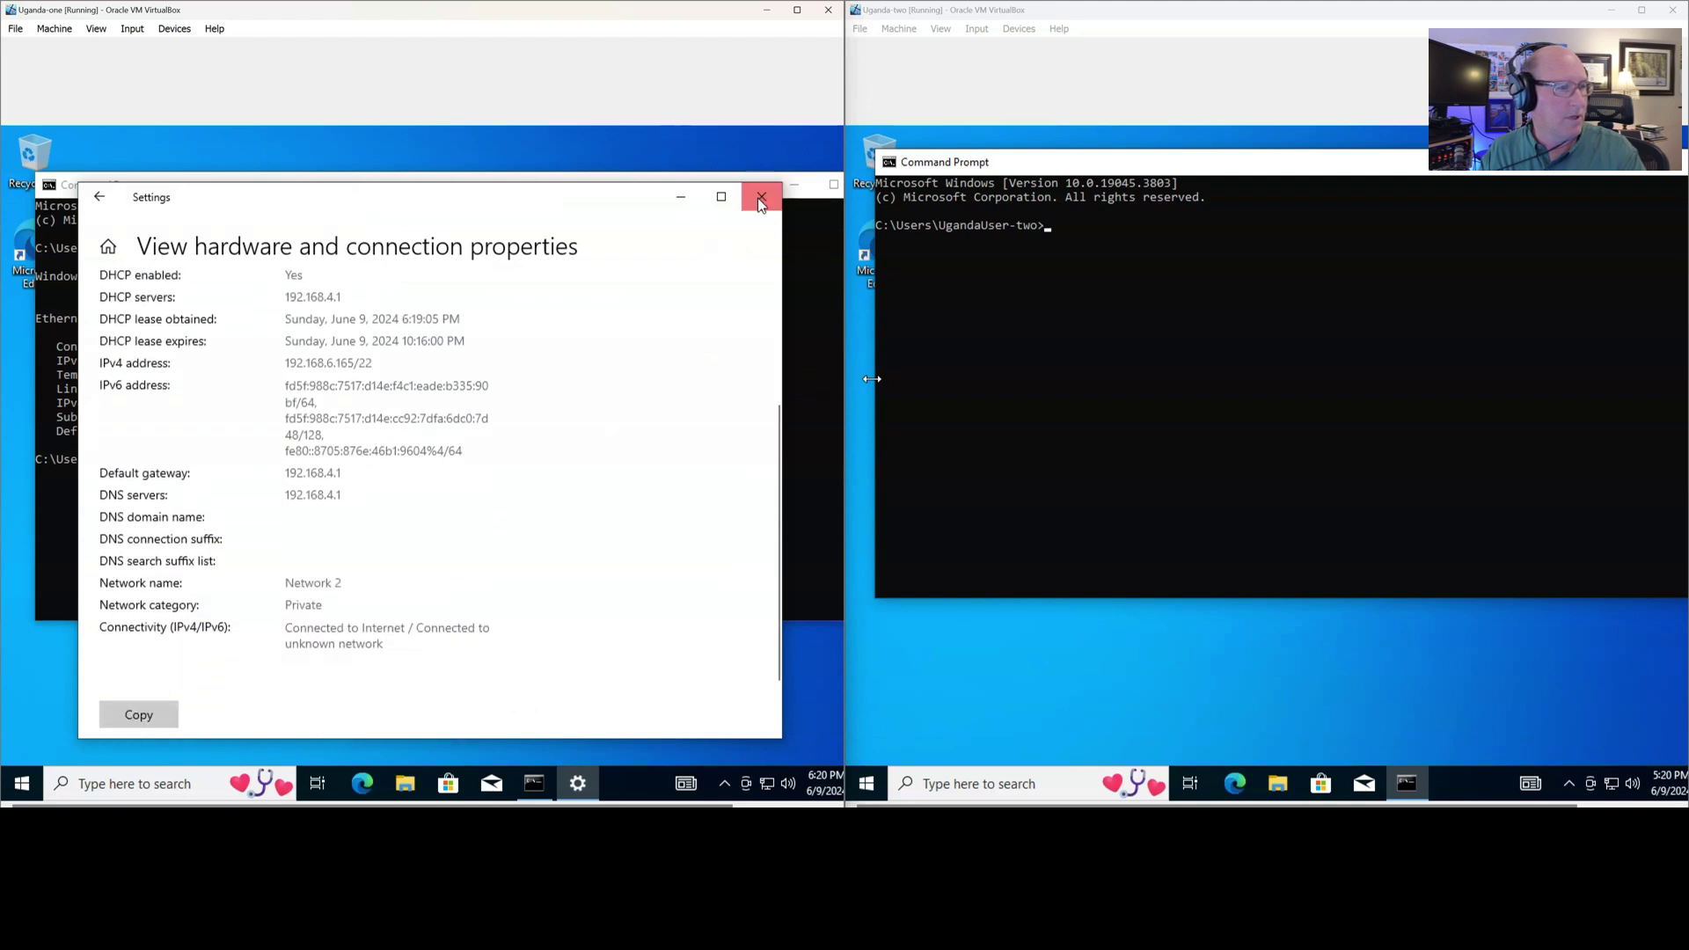
pyautogui.click(762, 197)
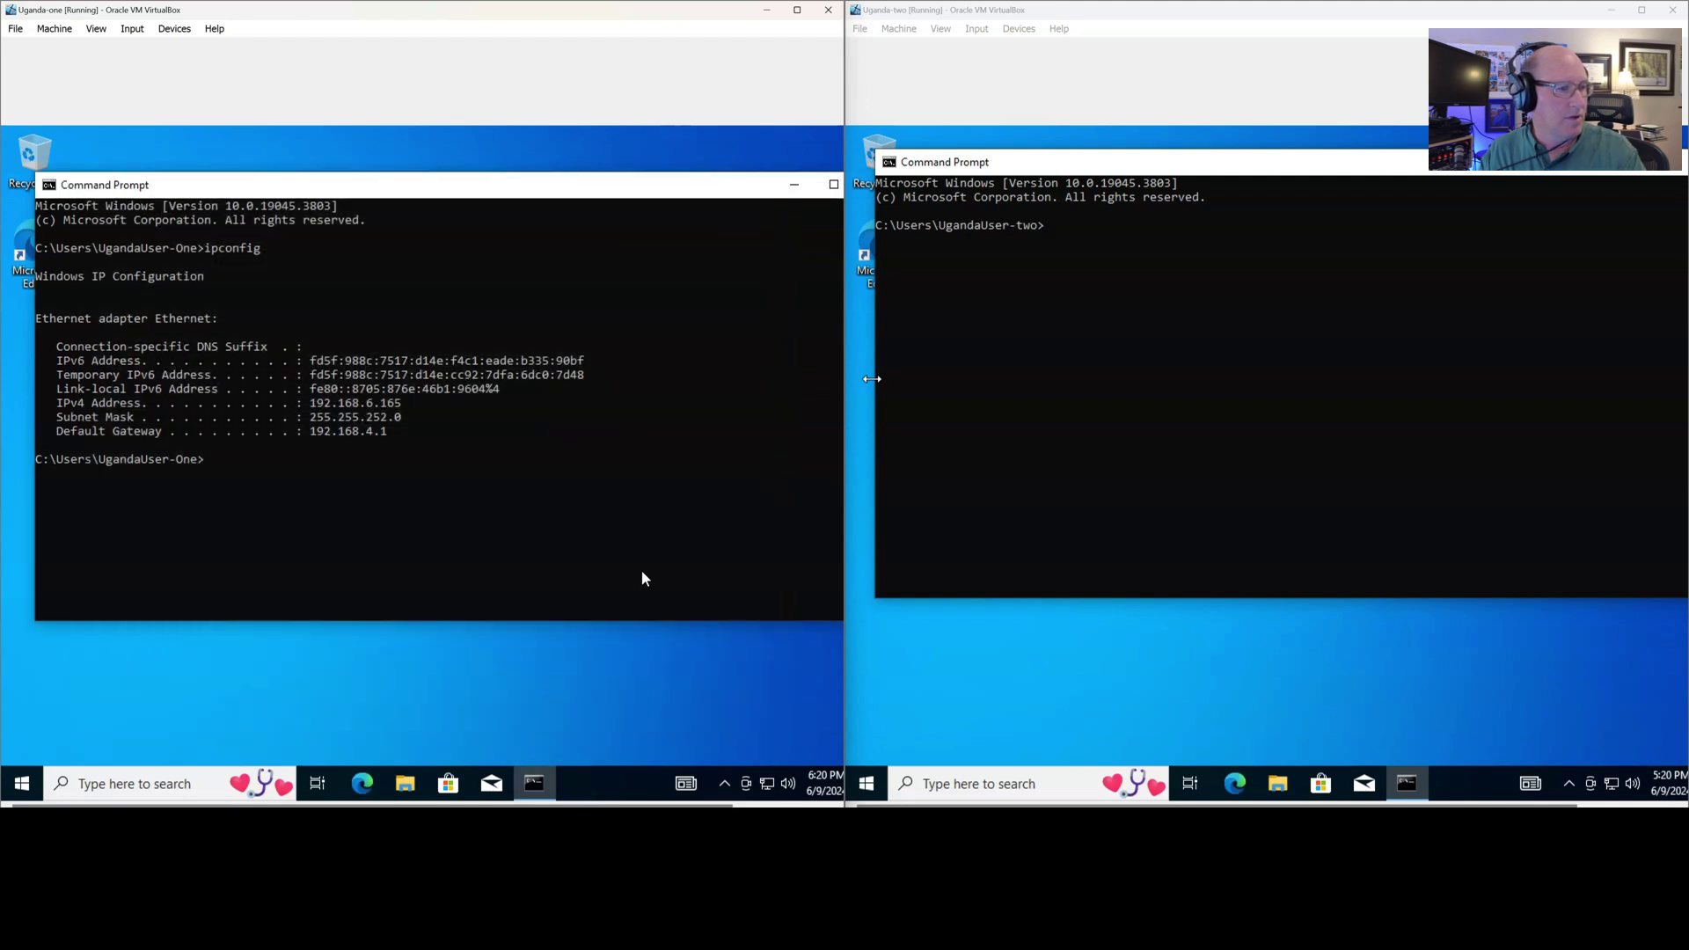
pyautogui.rightClick(766, 785)
pyautogui.click(754, 759)
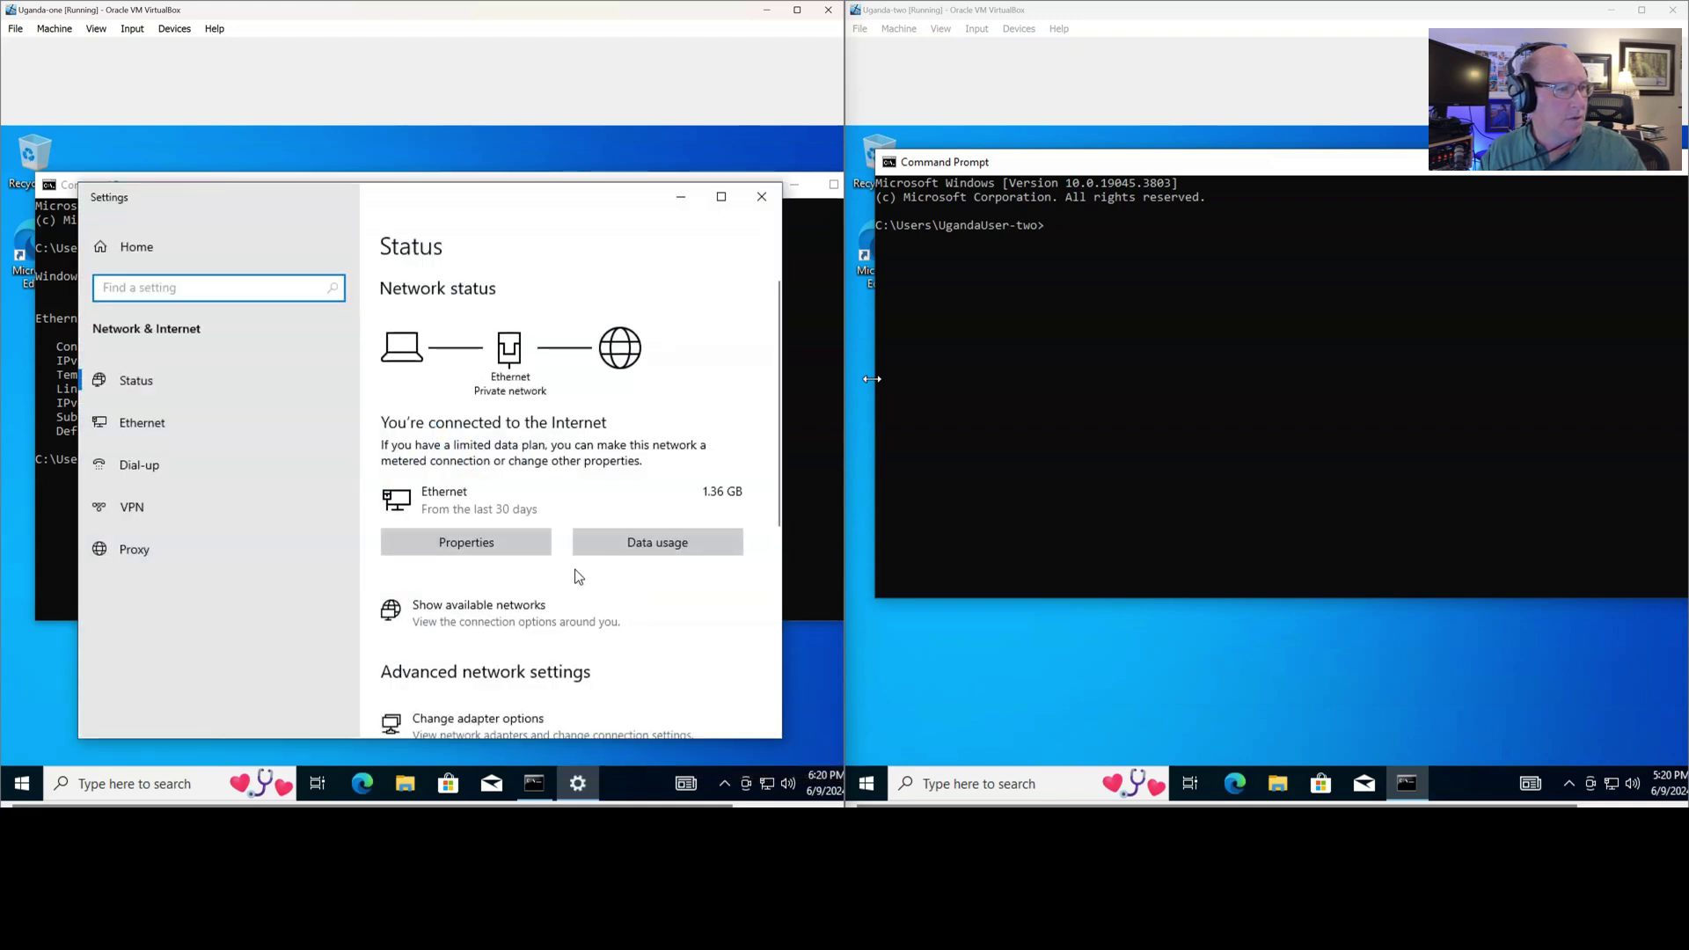
pyautogui.click(523, 558)
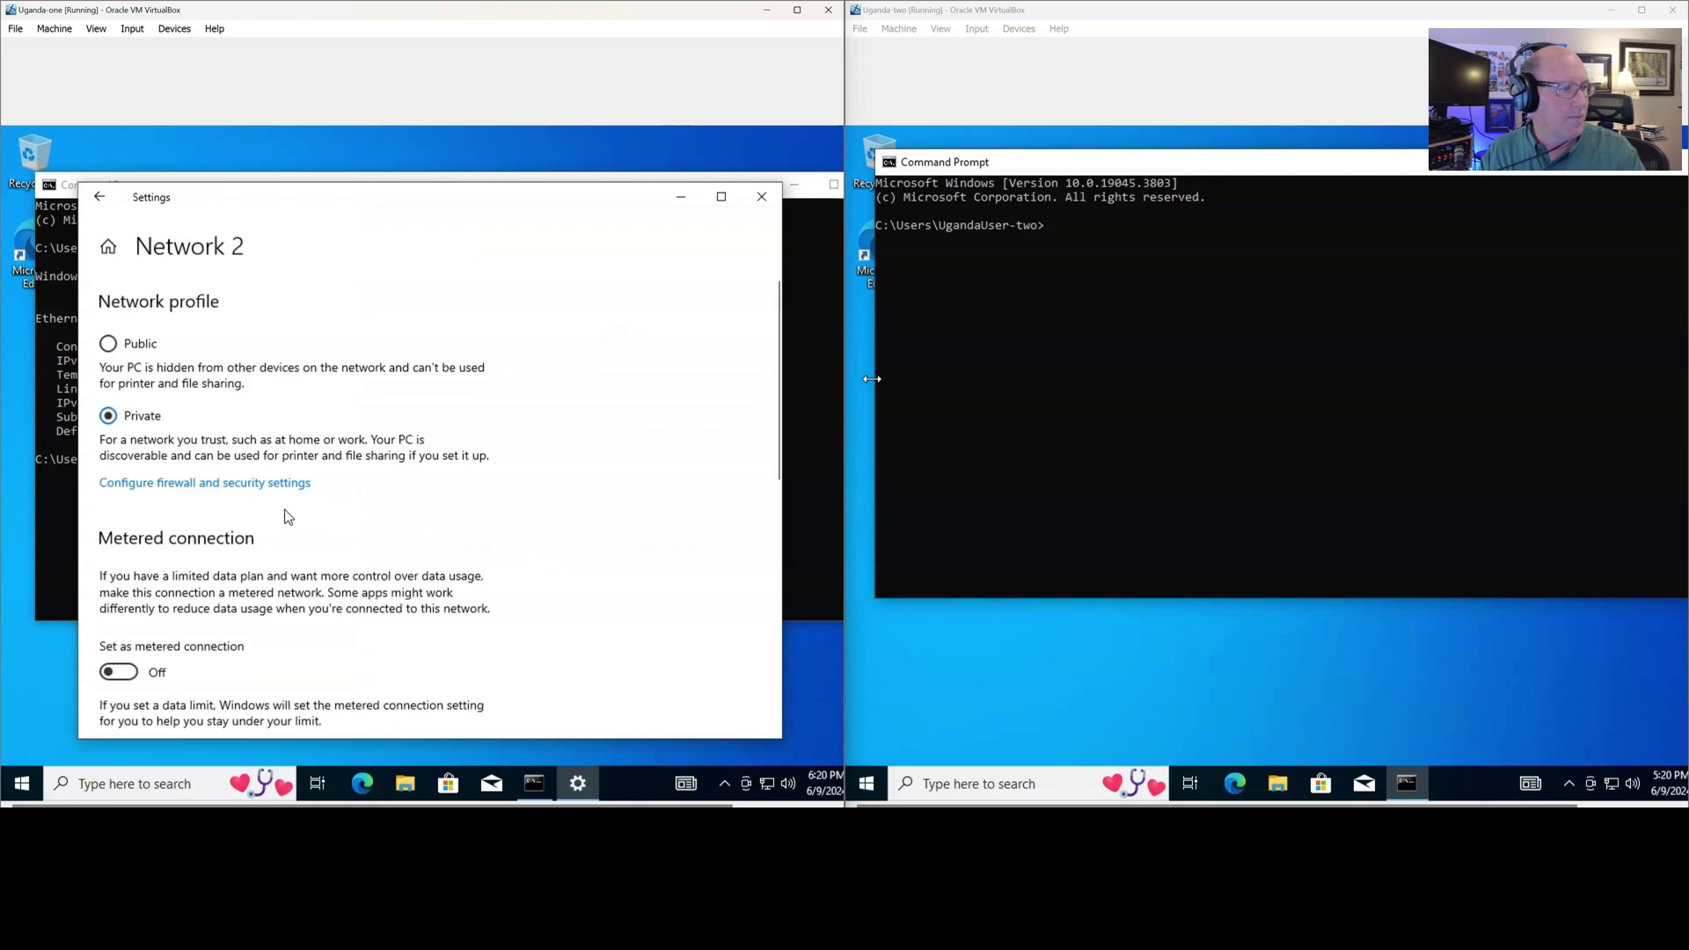
pyautogui.scroll(-4, 286, 519)
pyautogui.scroll(-3, 286, 521)
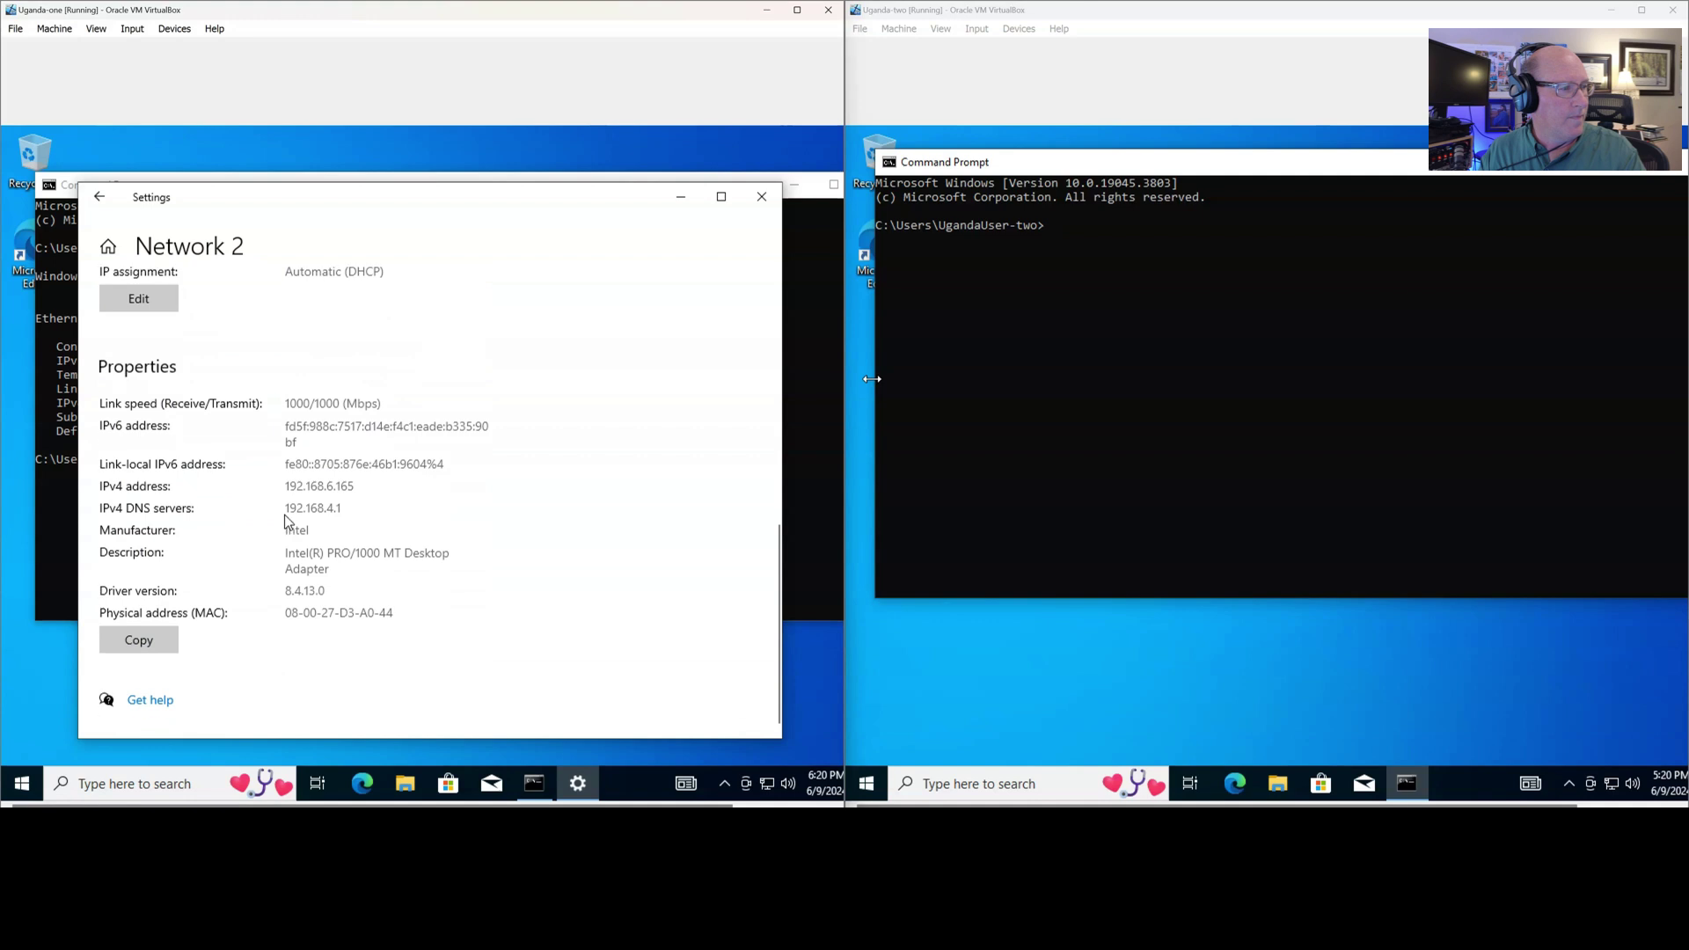
pyautogui.scroll(2, 284, 520)
pyautogui.click(145, 515)
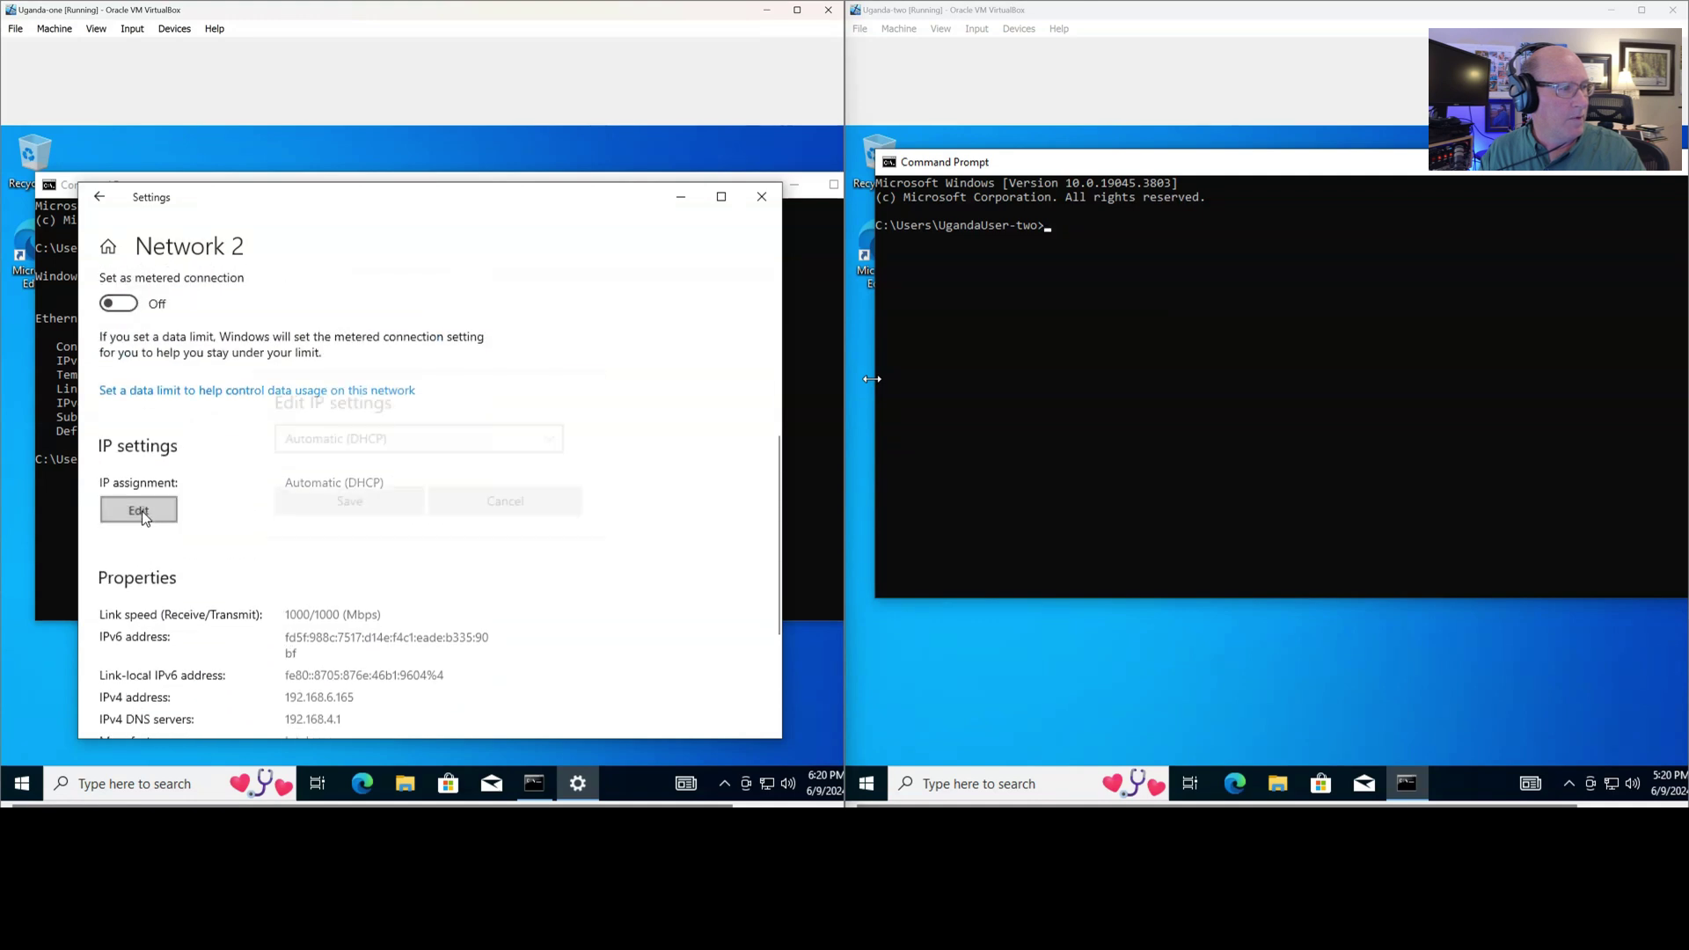
pyautogui.click(436, 459)
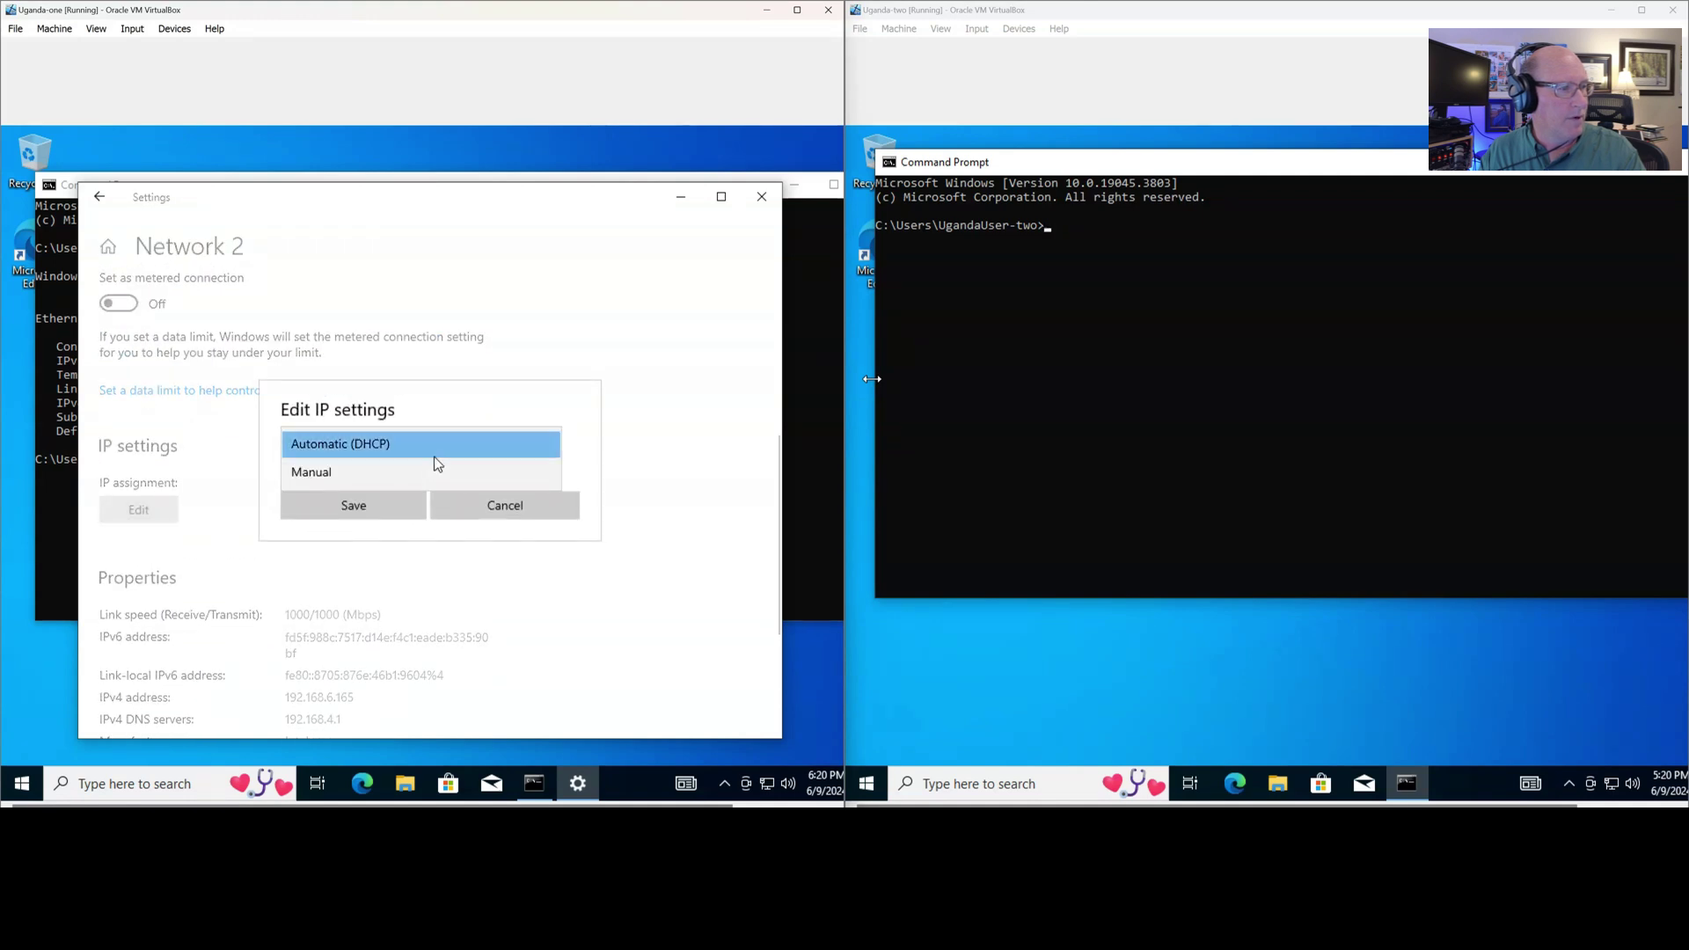
pyautogui.click(548, 356)
pyautogui.click(552, 507)
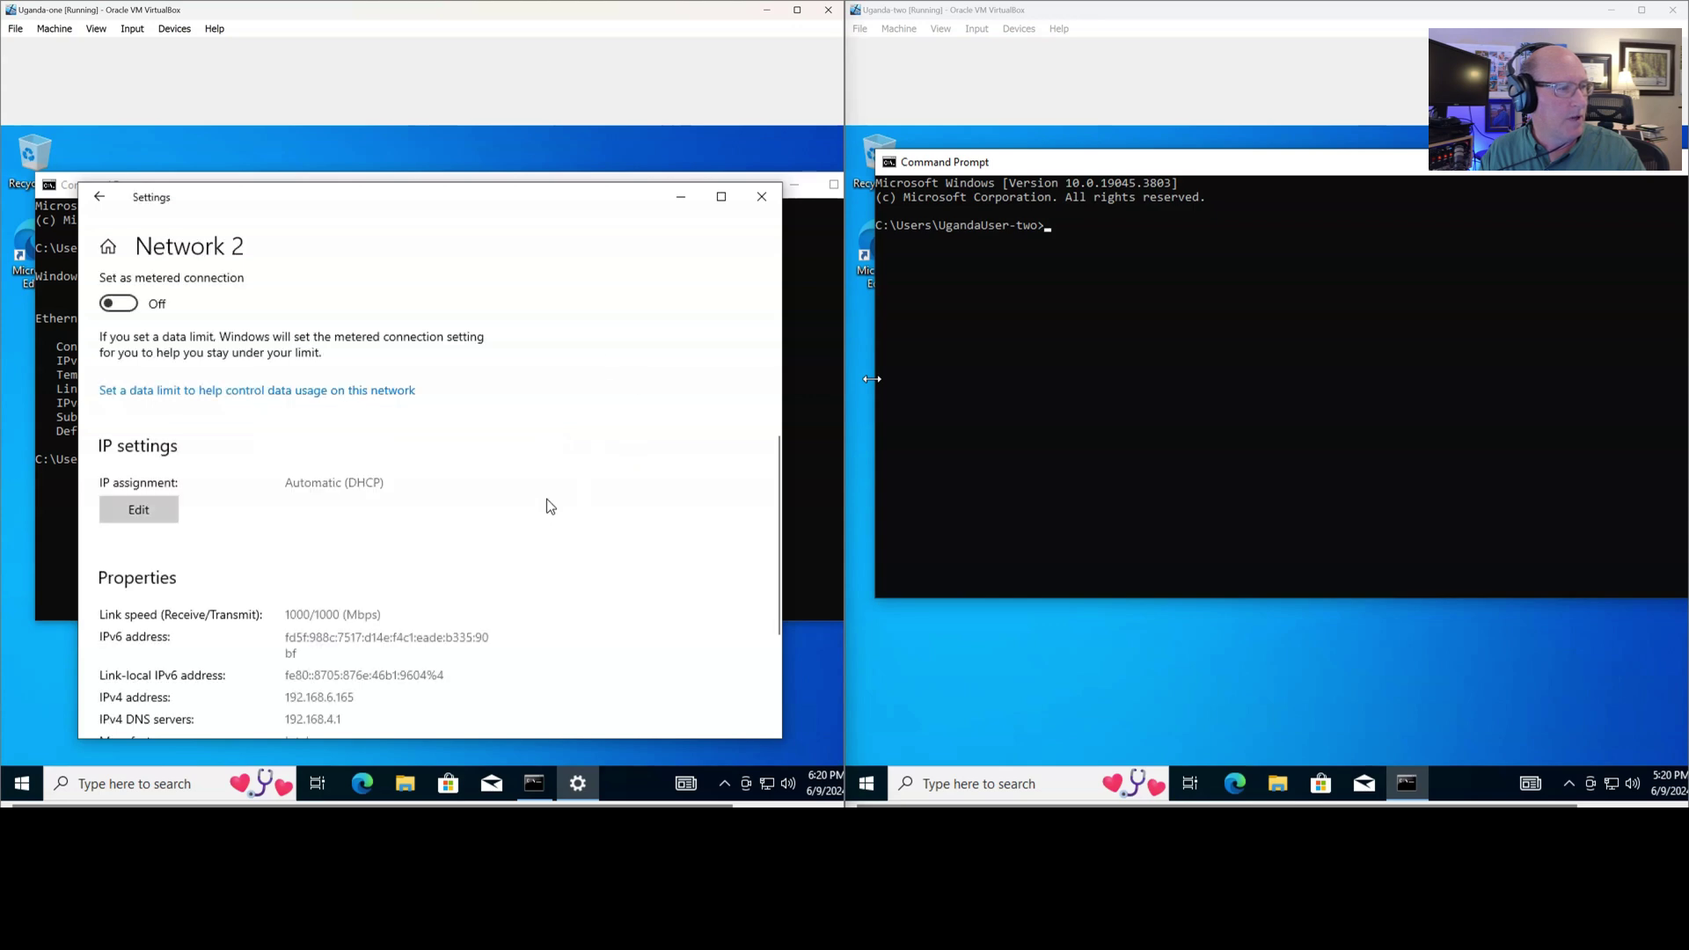
pyautogui.click(765, 202)
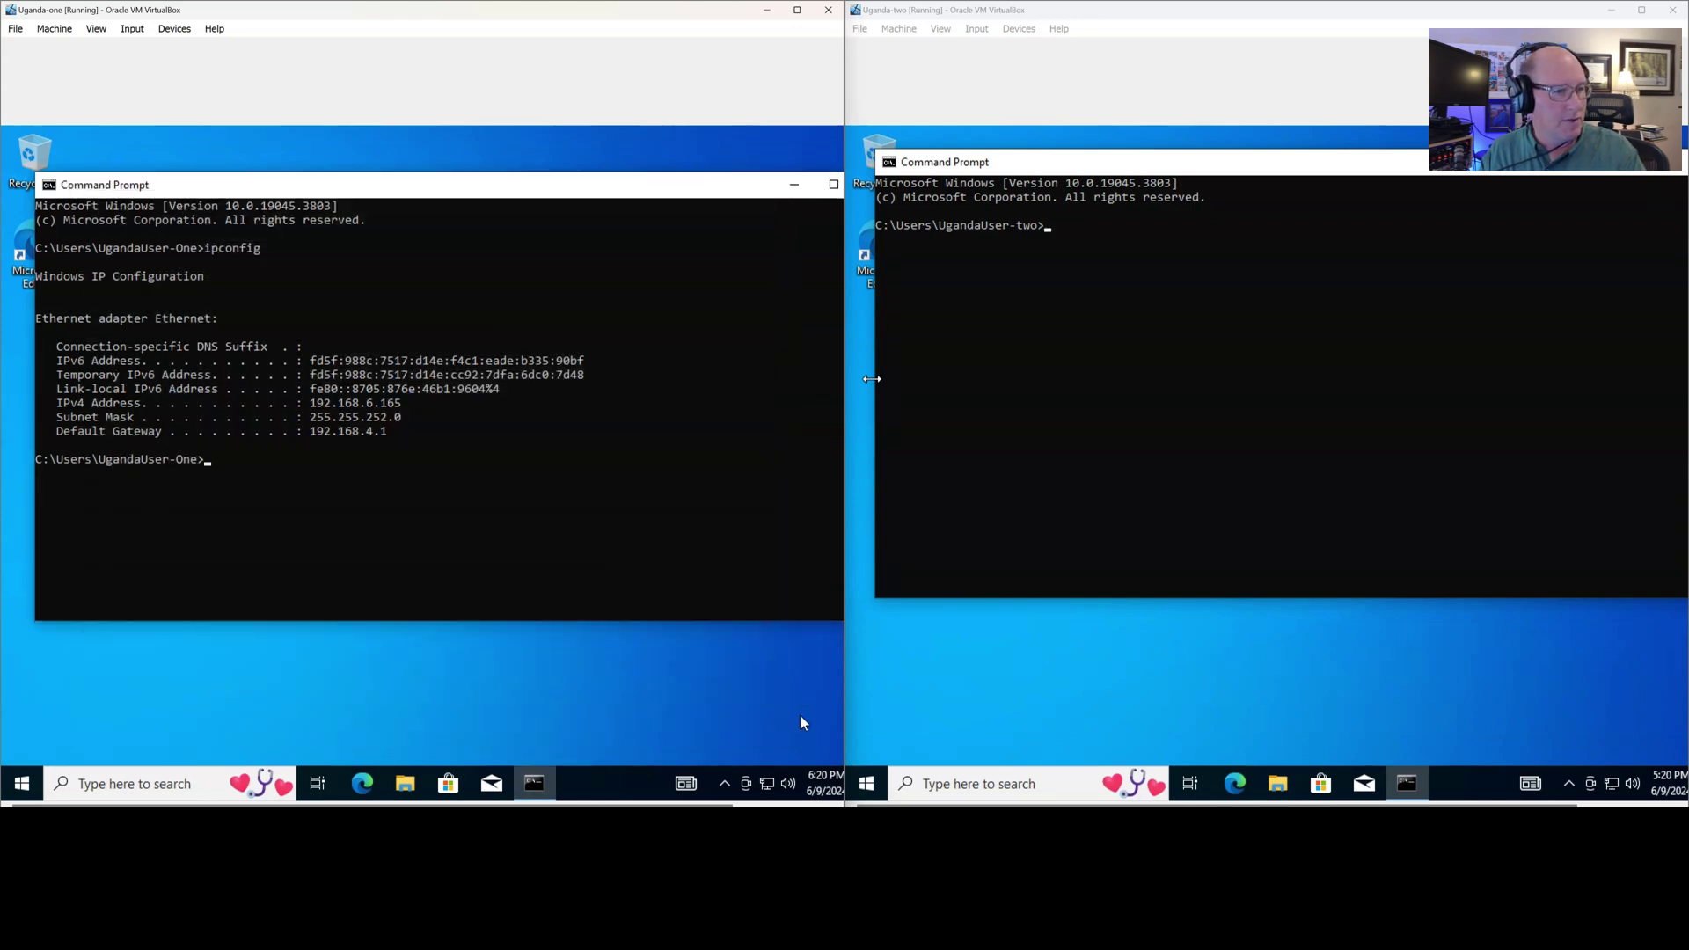
# Inspect Uganda-one's Ethernet adapter IPv6 setting, then close its network windows
pyautogui.rightClick(768, 794)
pyautogui.click(741, 765)
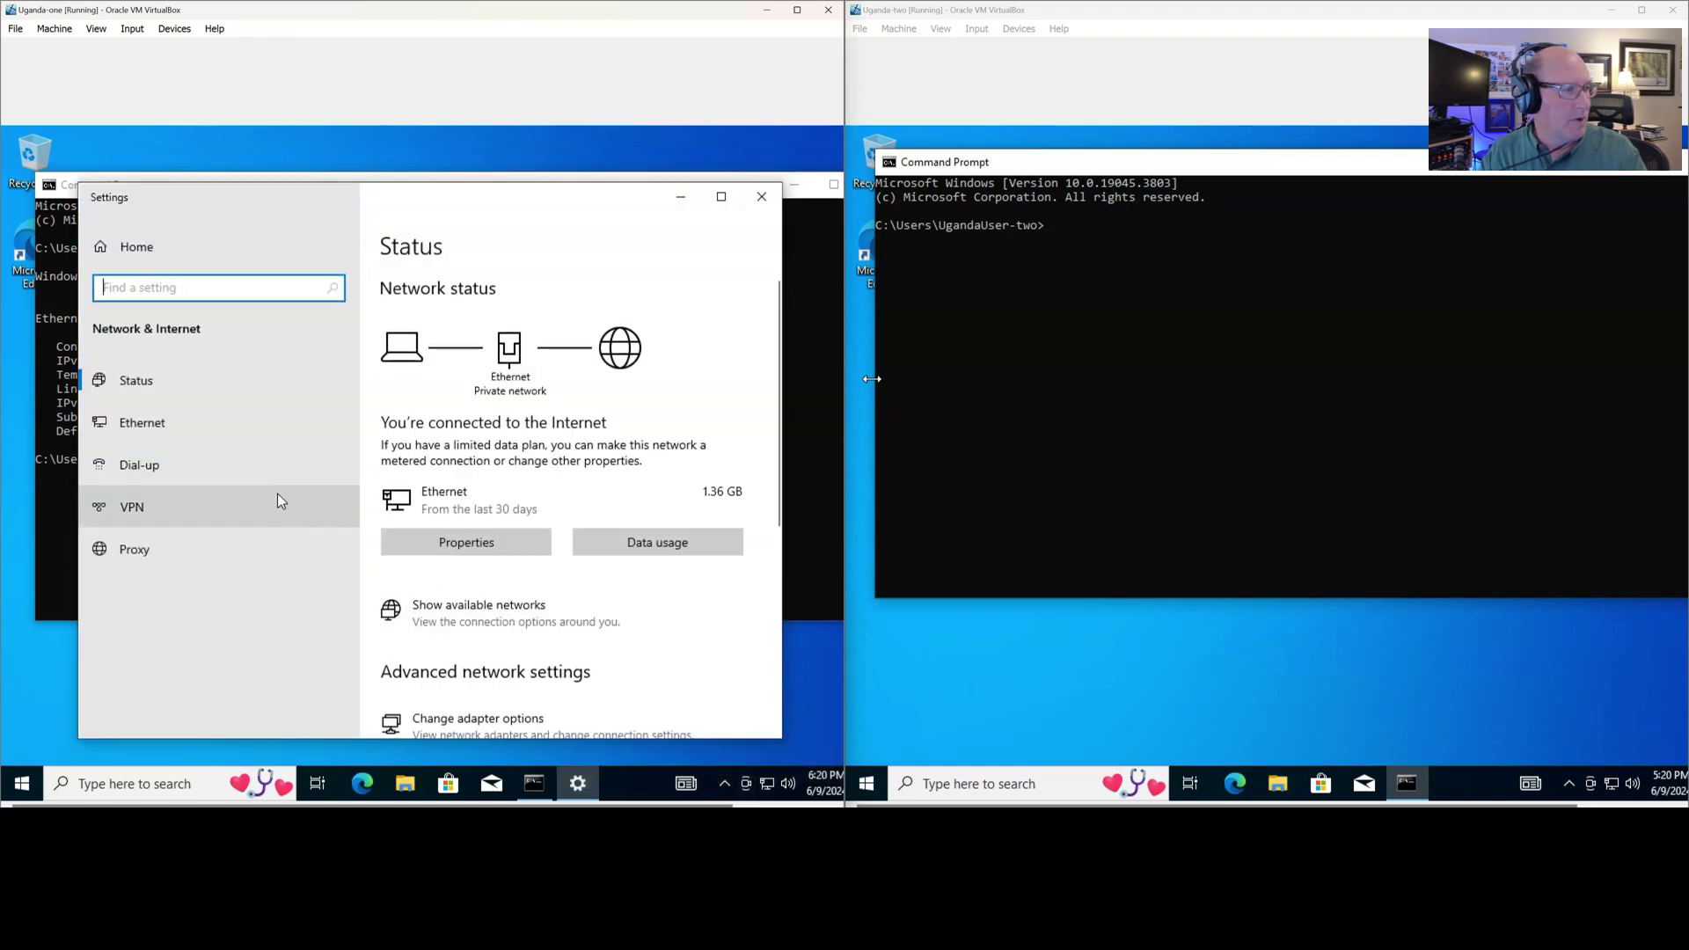
pyautogui.scroll(-2, 483, 614)
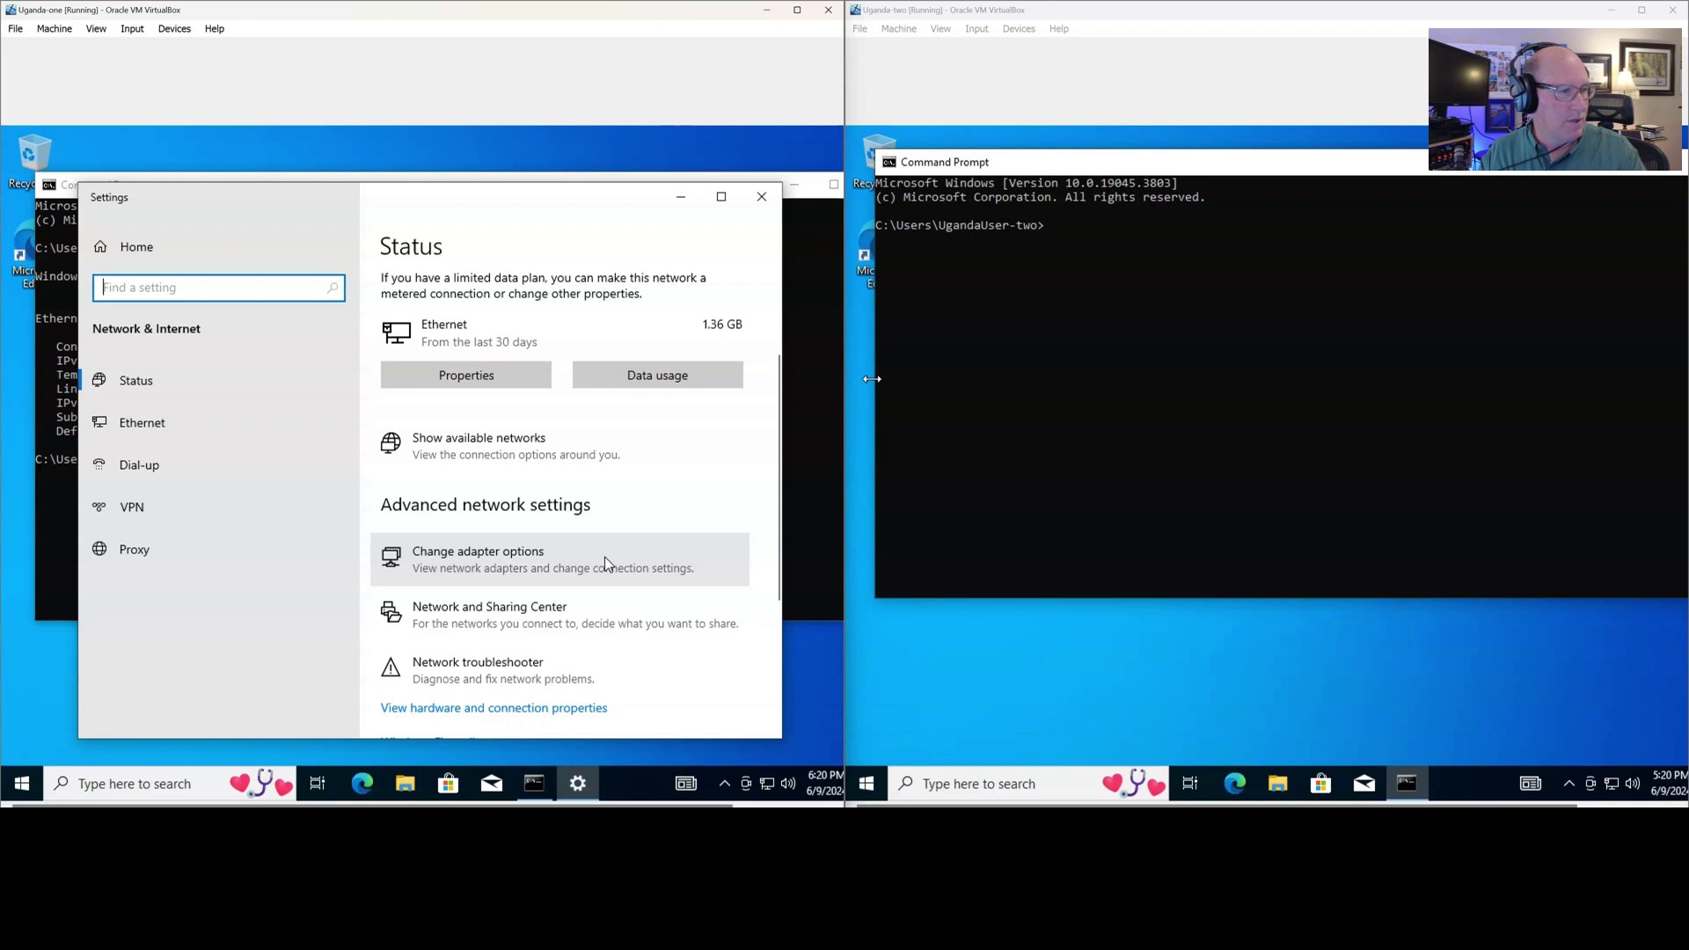
pyautogui.click(605, 557)
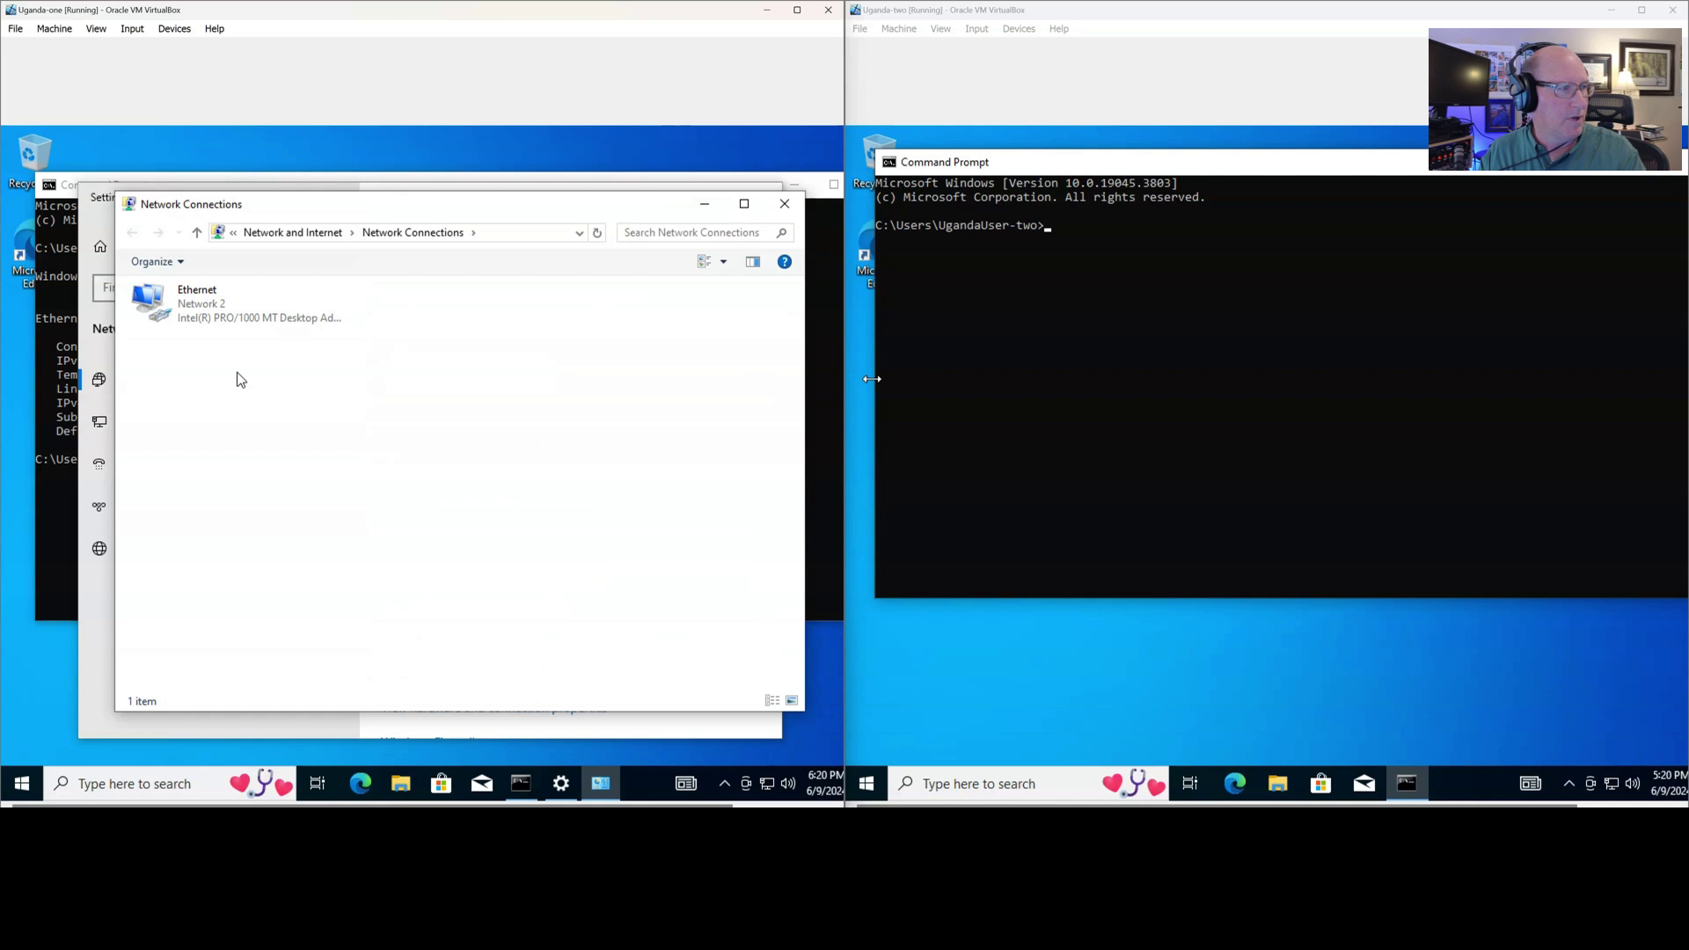
pyautogui.moveTo(547, 209)
pyautogui.mouseDown()
pyautogui.moveTo(549, 422)
pyautogui.moveTo(560, 199)
pyautogui.mouseUp()
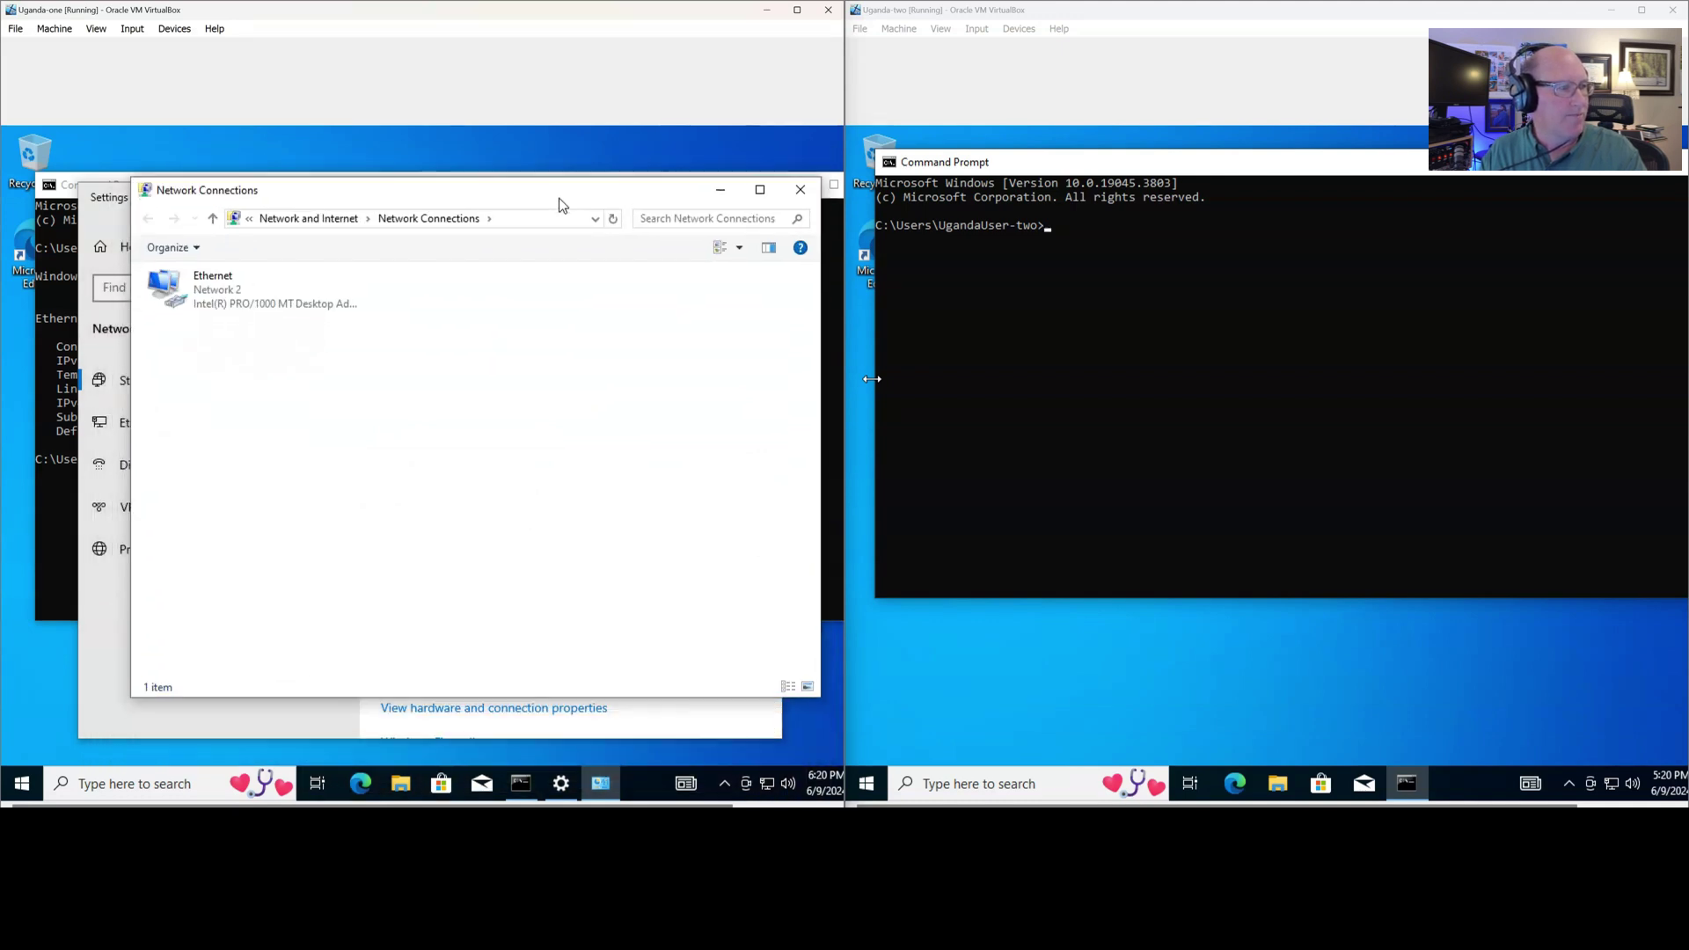
pyautogui.rightClick(182, 299)
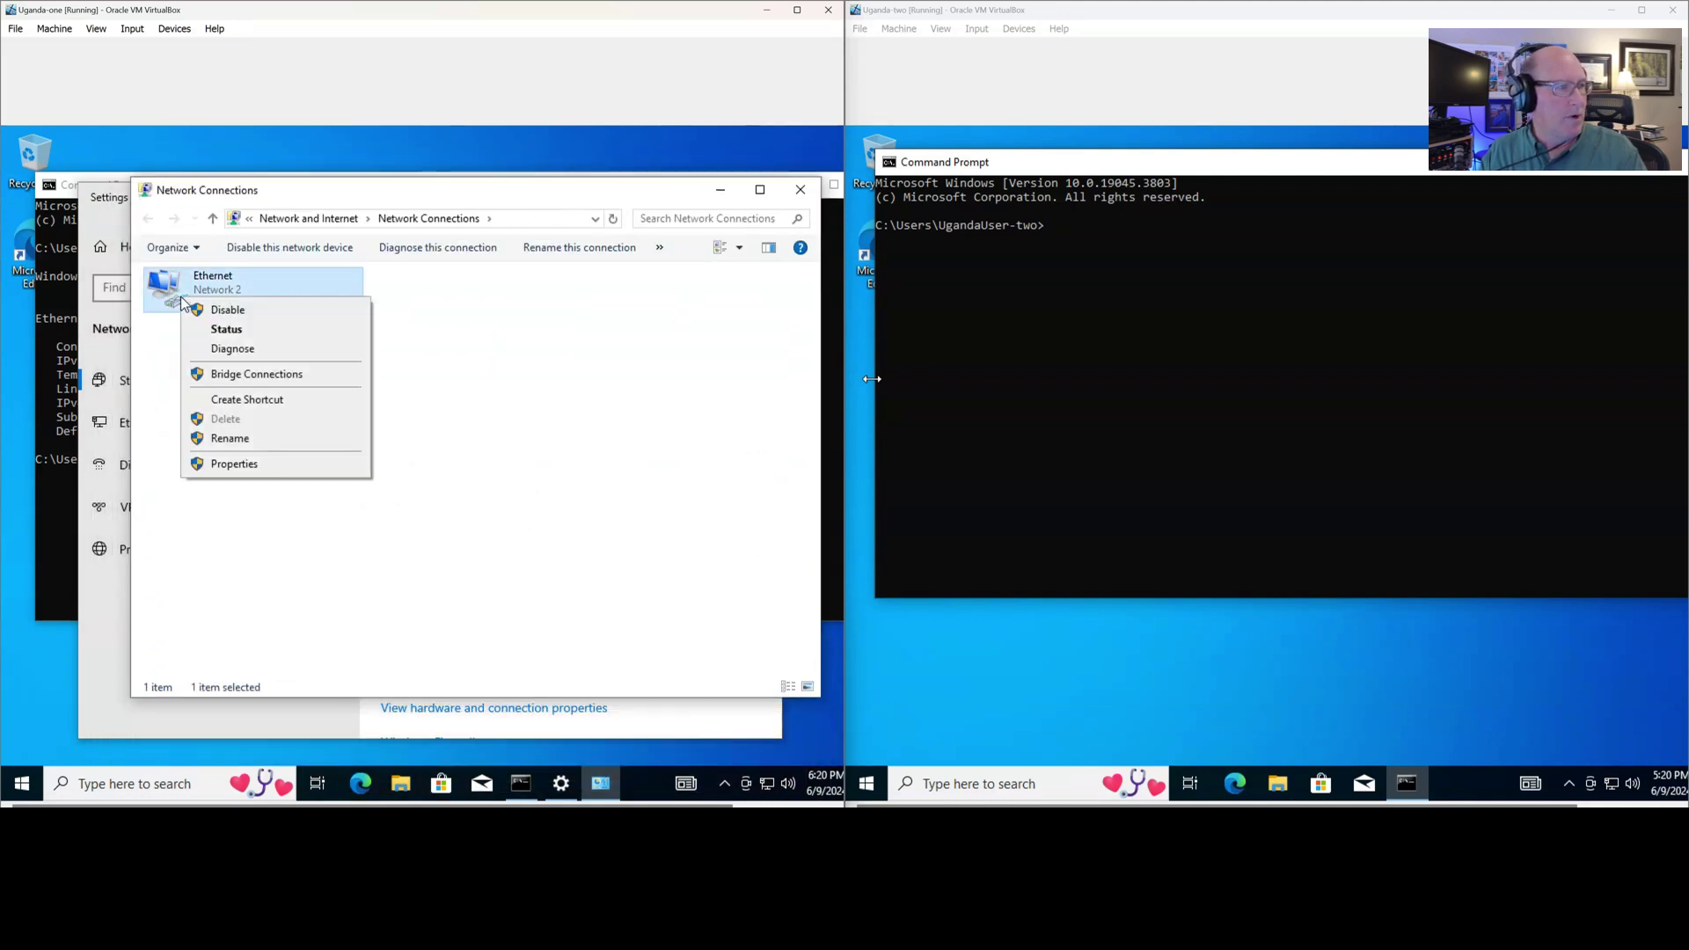
pyautogui.click(260, 463)
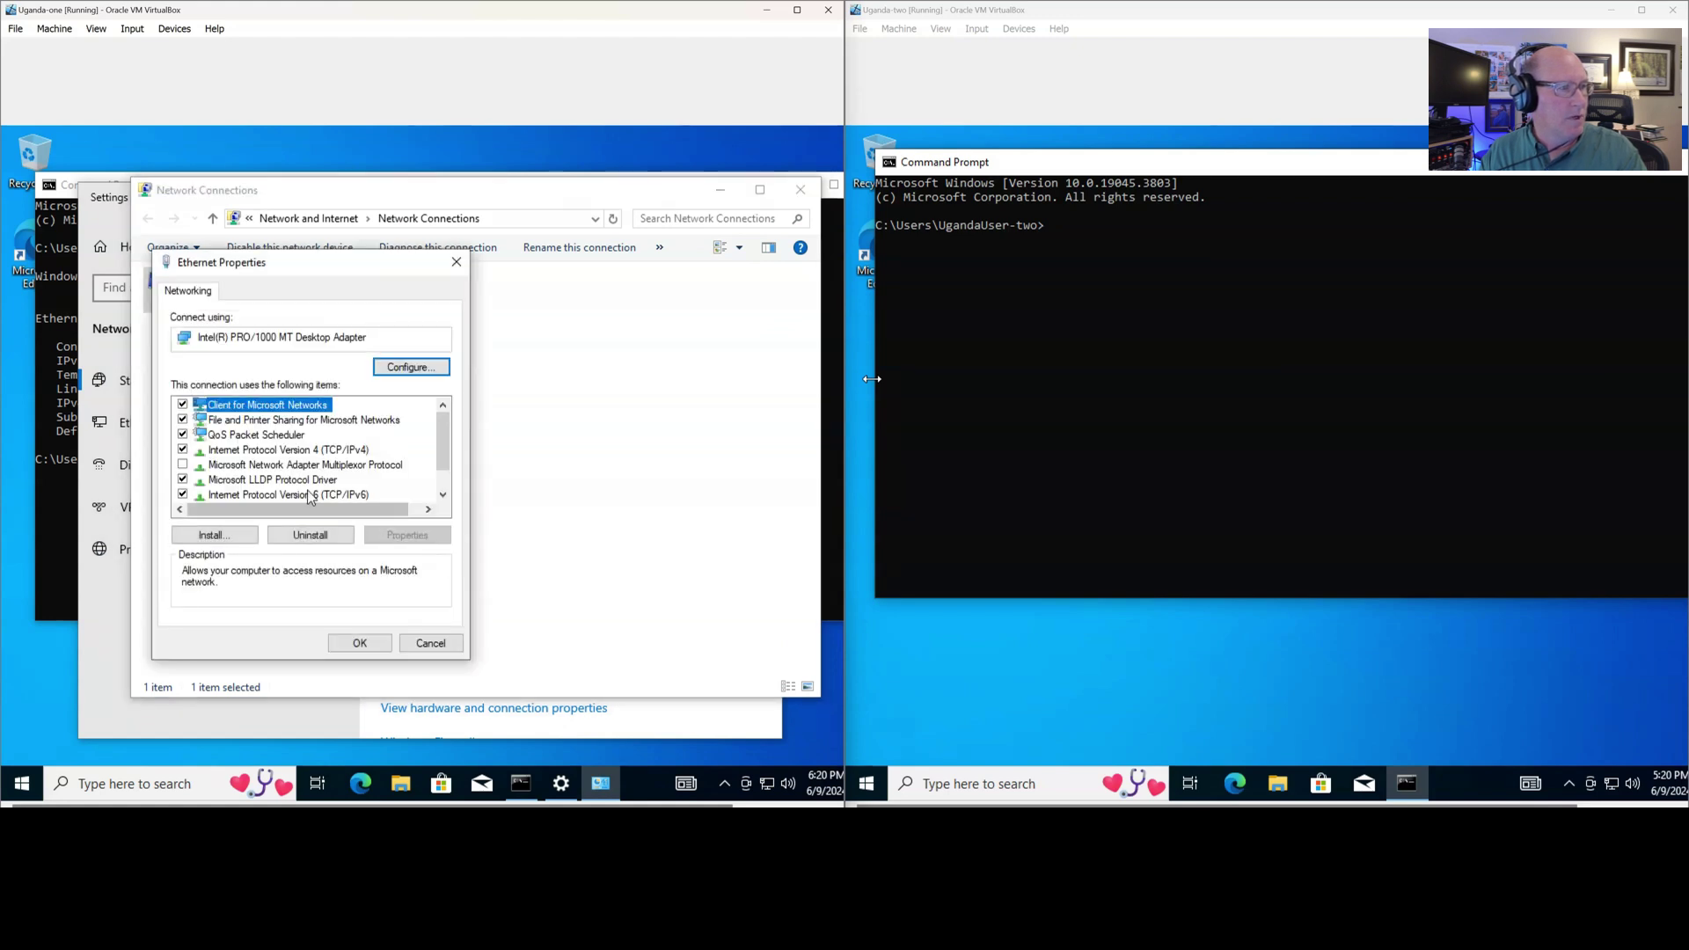
pyautogui.click(182, 496)
pyautogui.click(356, 643)
pyautogui.click(801, 189)
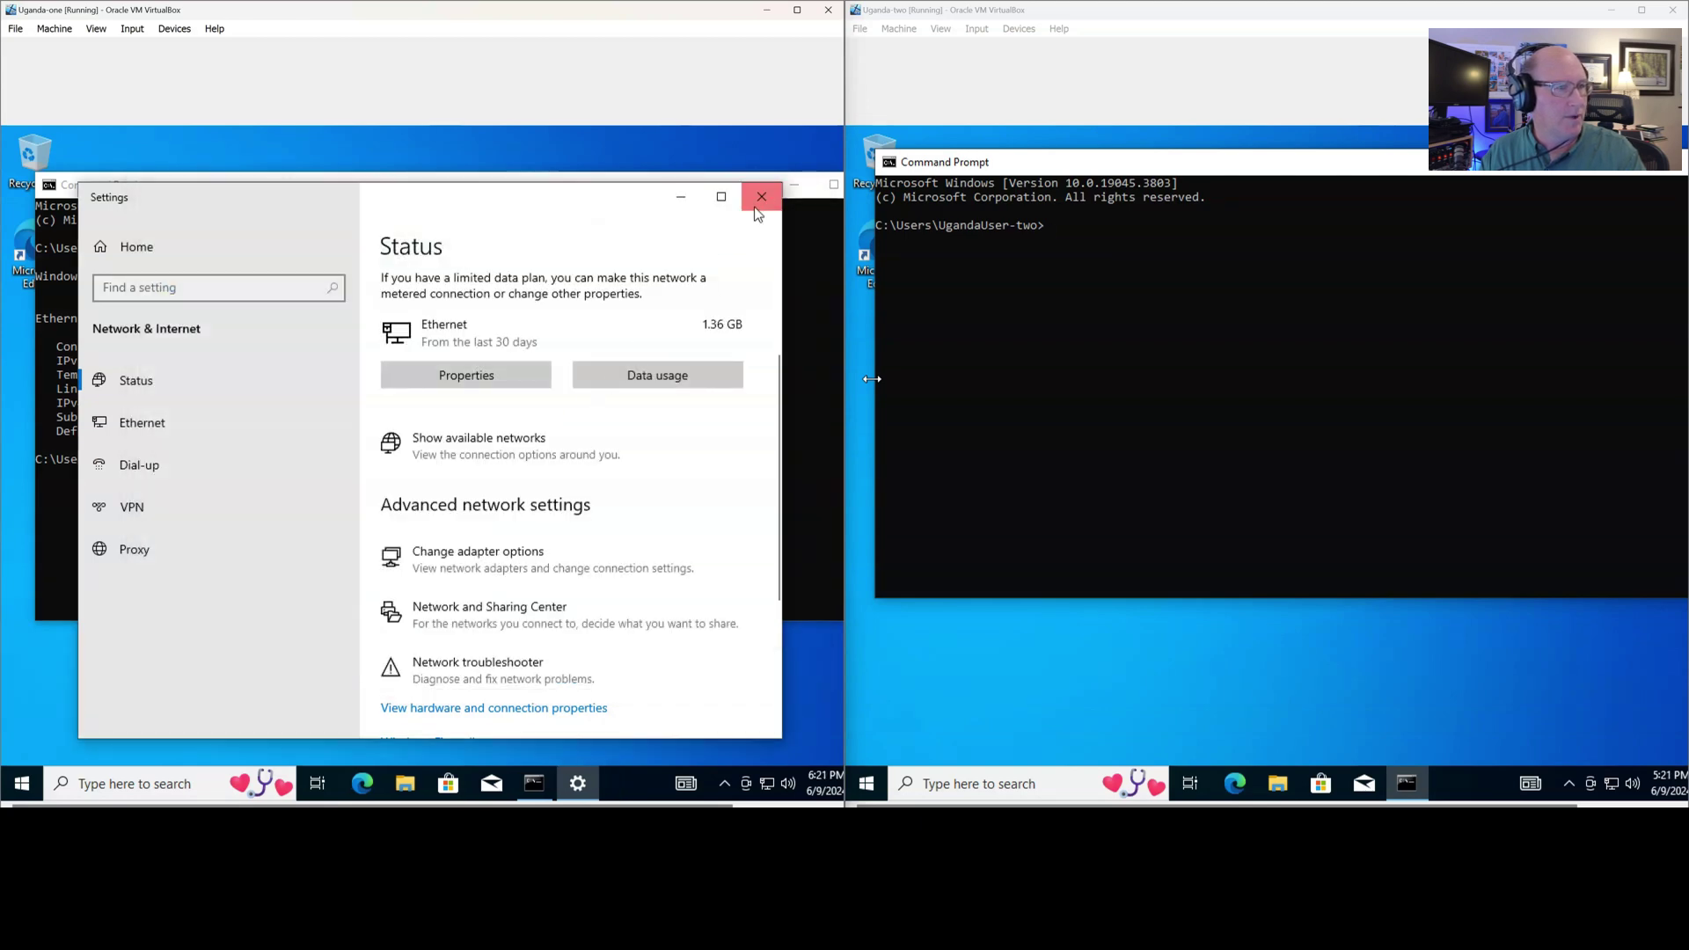
pyautogui.click(762, 197)
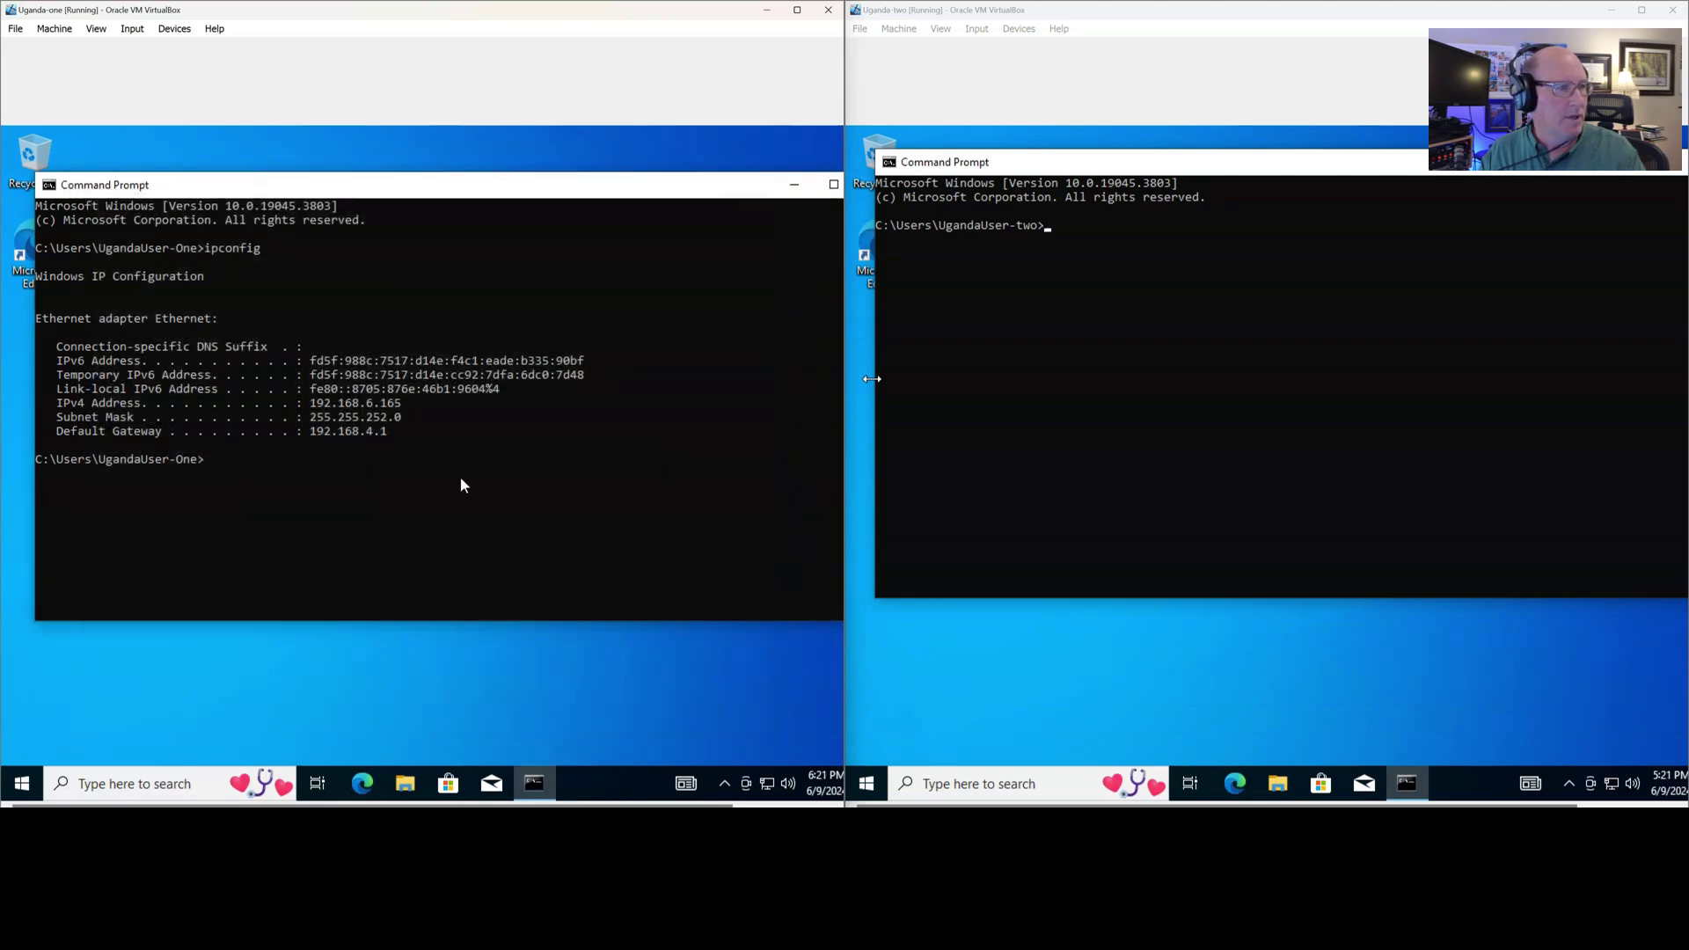
# On Uganda-two, uncheck Internet Protocol Version 6 on Ethernet, confirm with OK, and close the network windows
pyautogui.rightClick(1611, 784)
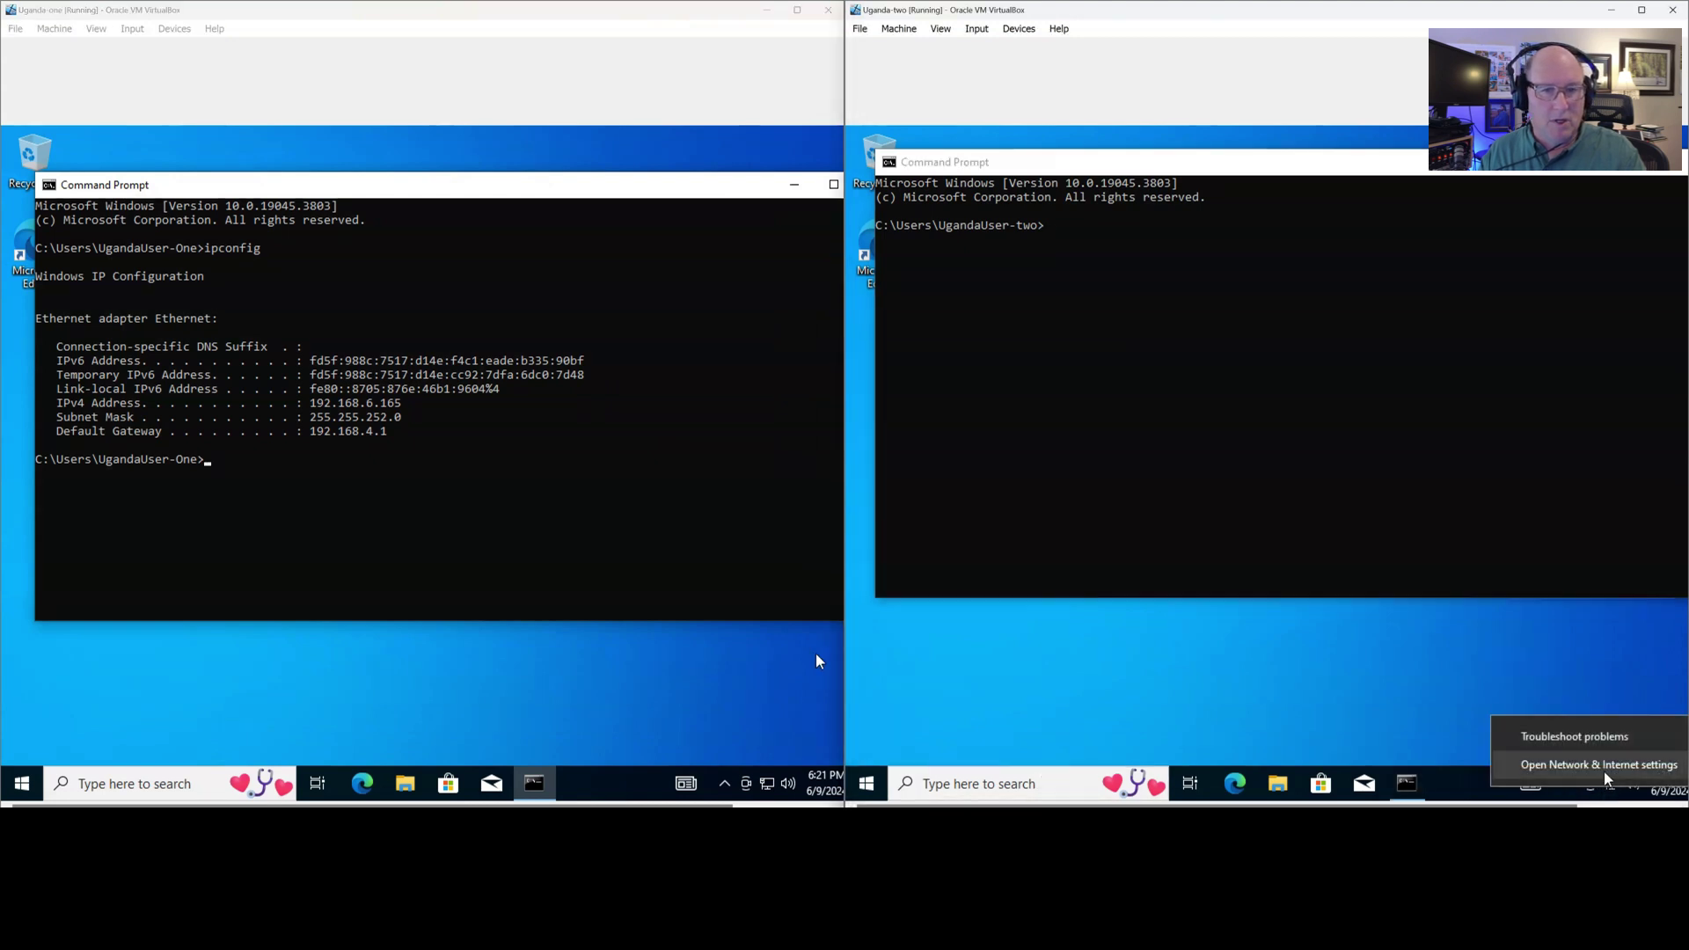
pyautogui.click(1615, 792)
pyautogui.click(1614, 792)
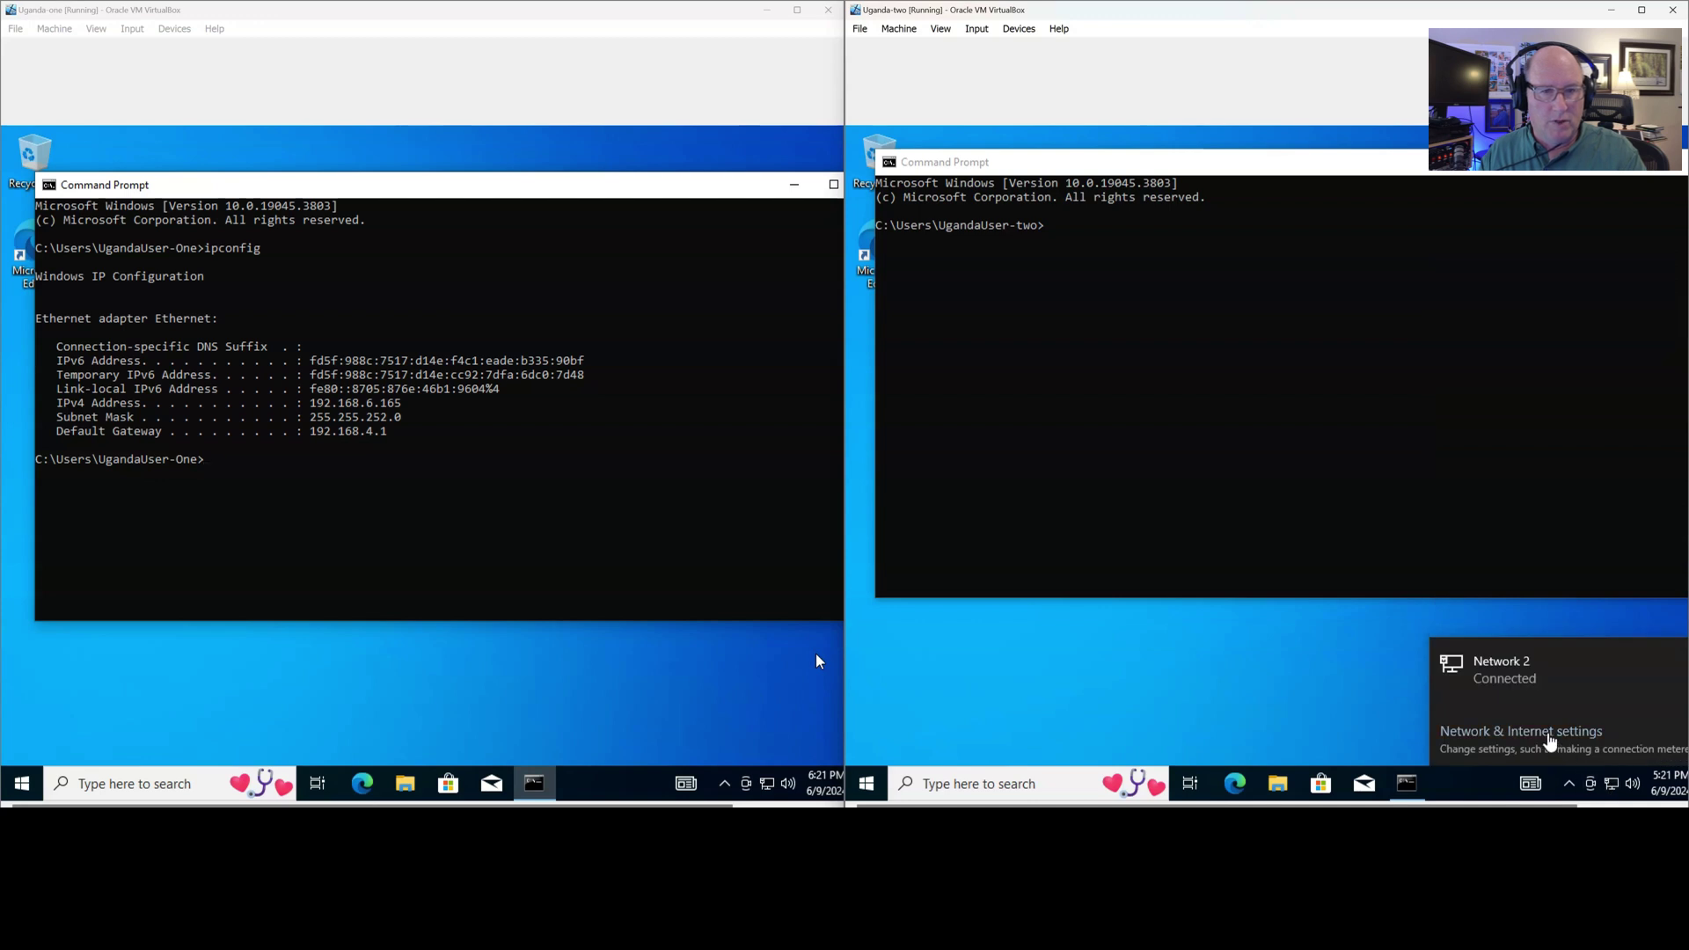
pyautogui.click(1547, 741)
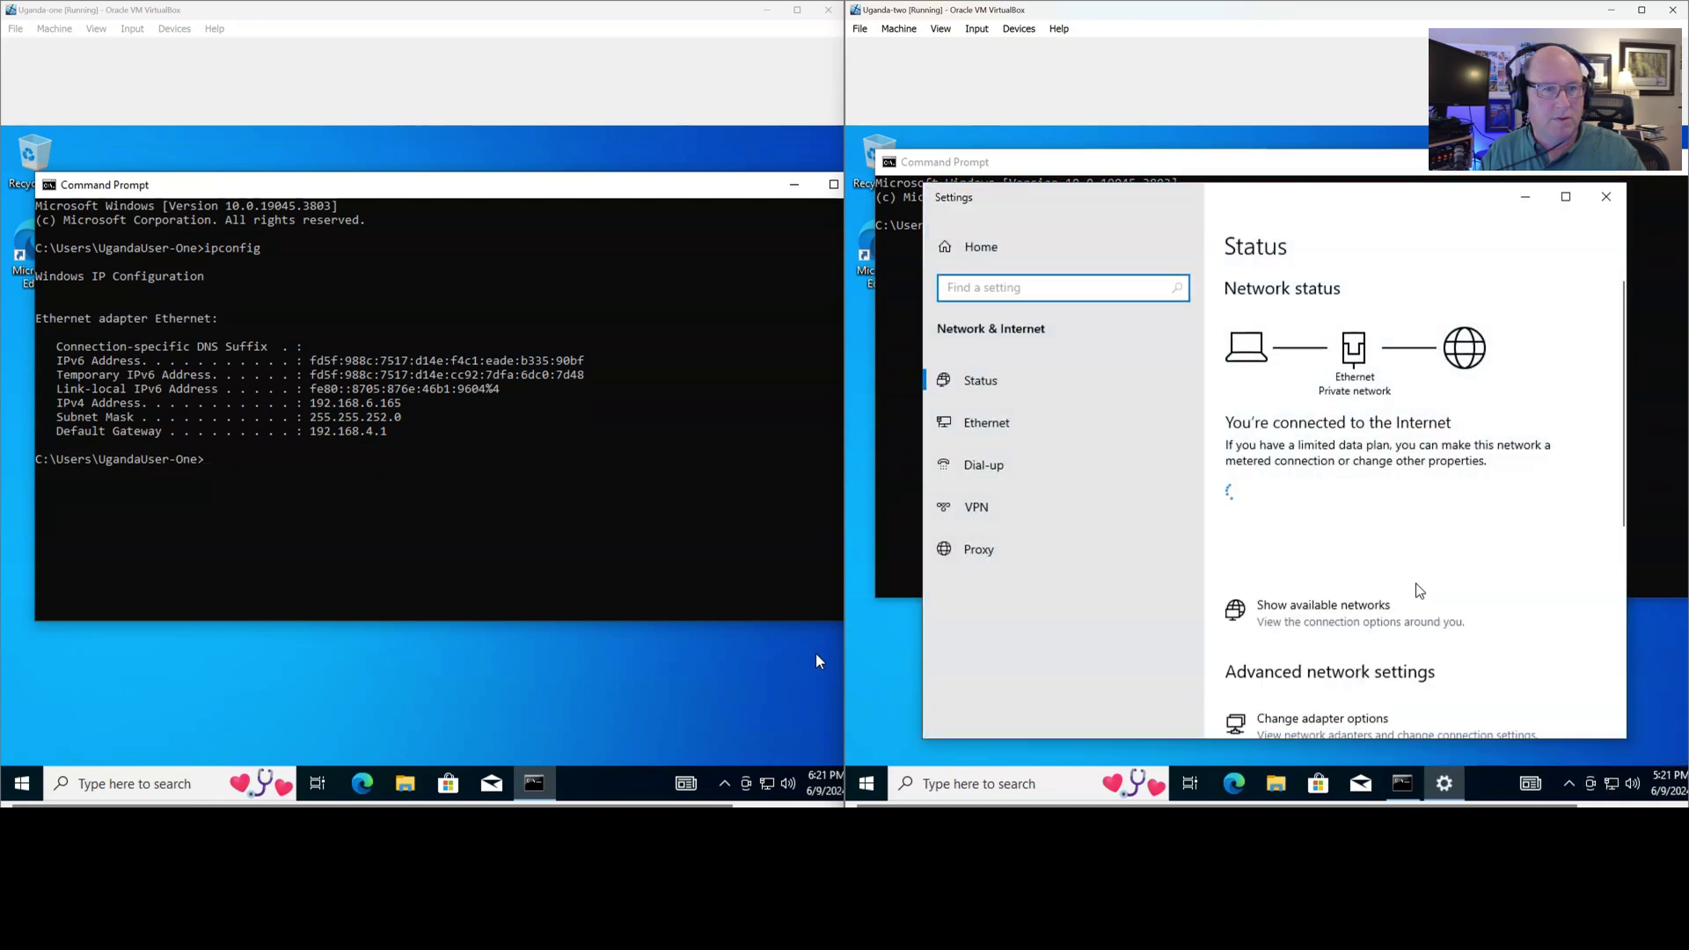
pyautogui.scroll(-2, 1408, 588)
pyautogui.click(1303, 566)
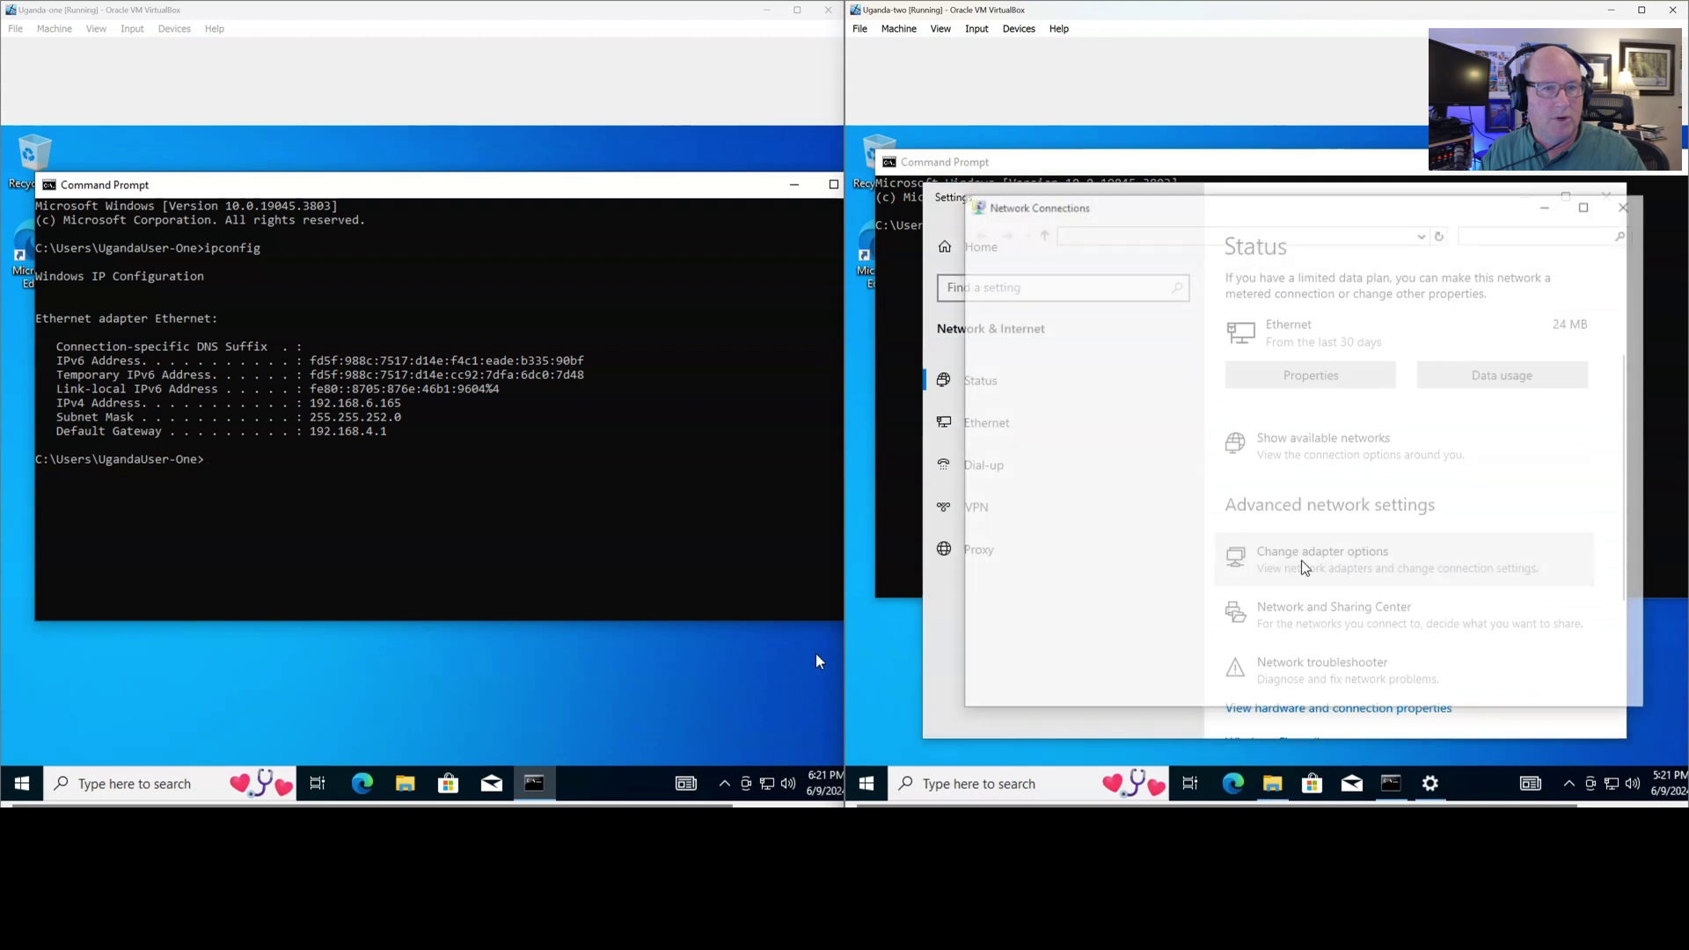
pyautogui.rightClick(1042, 308)
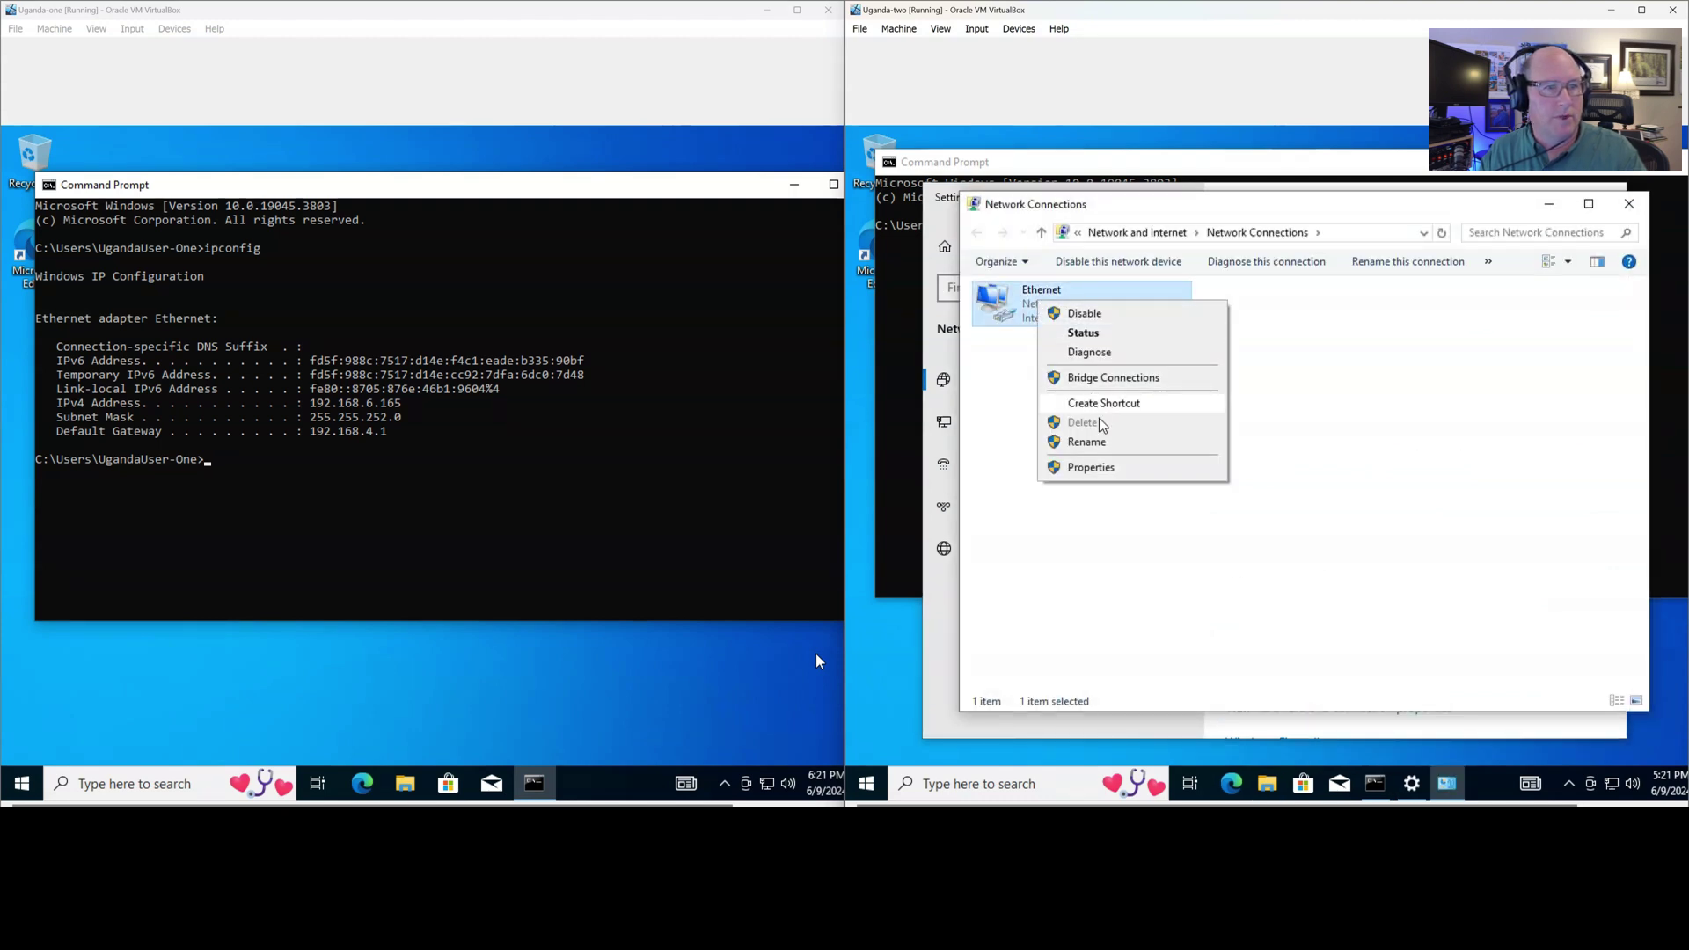
pyautogui.click(1096, 469)
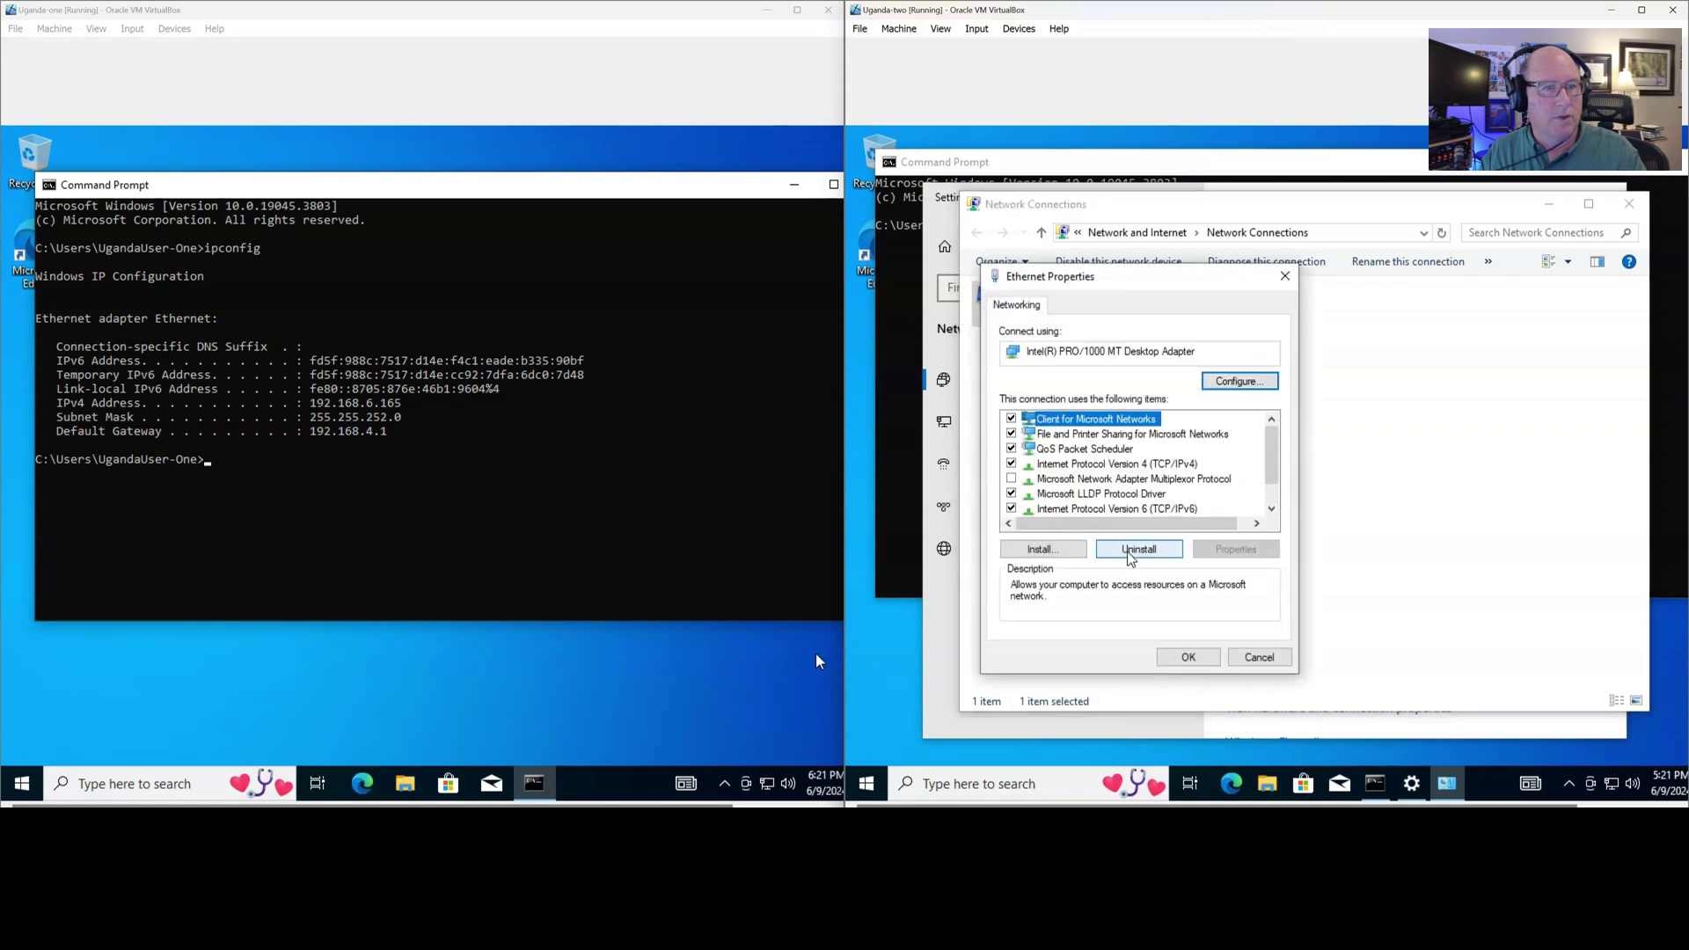
pyautogui.click(1111, 509)
pyautogui.click(1188, 658)
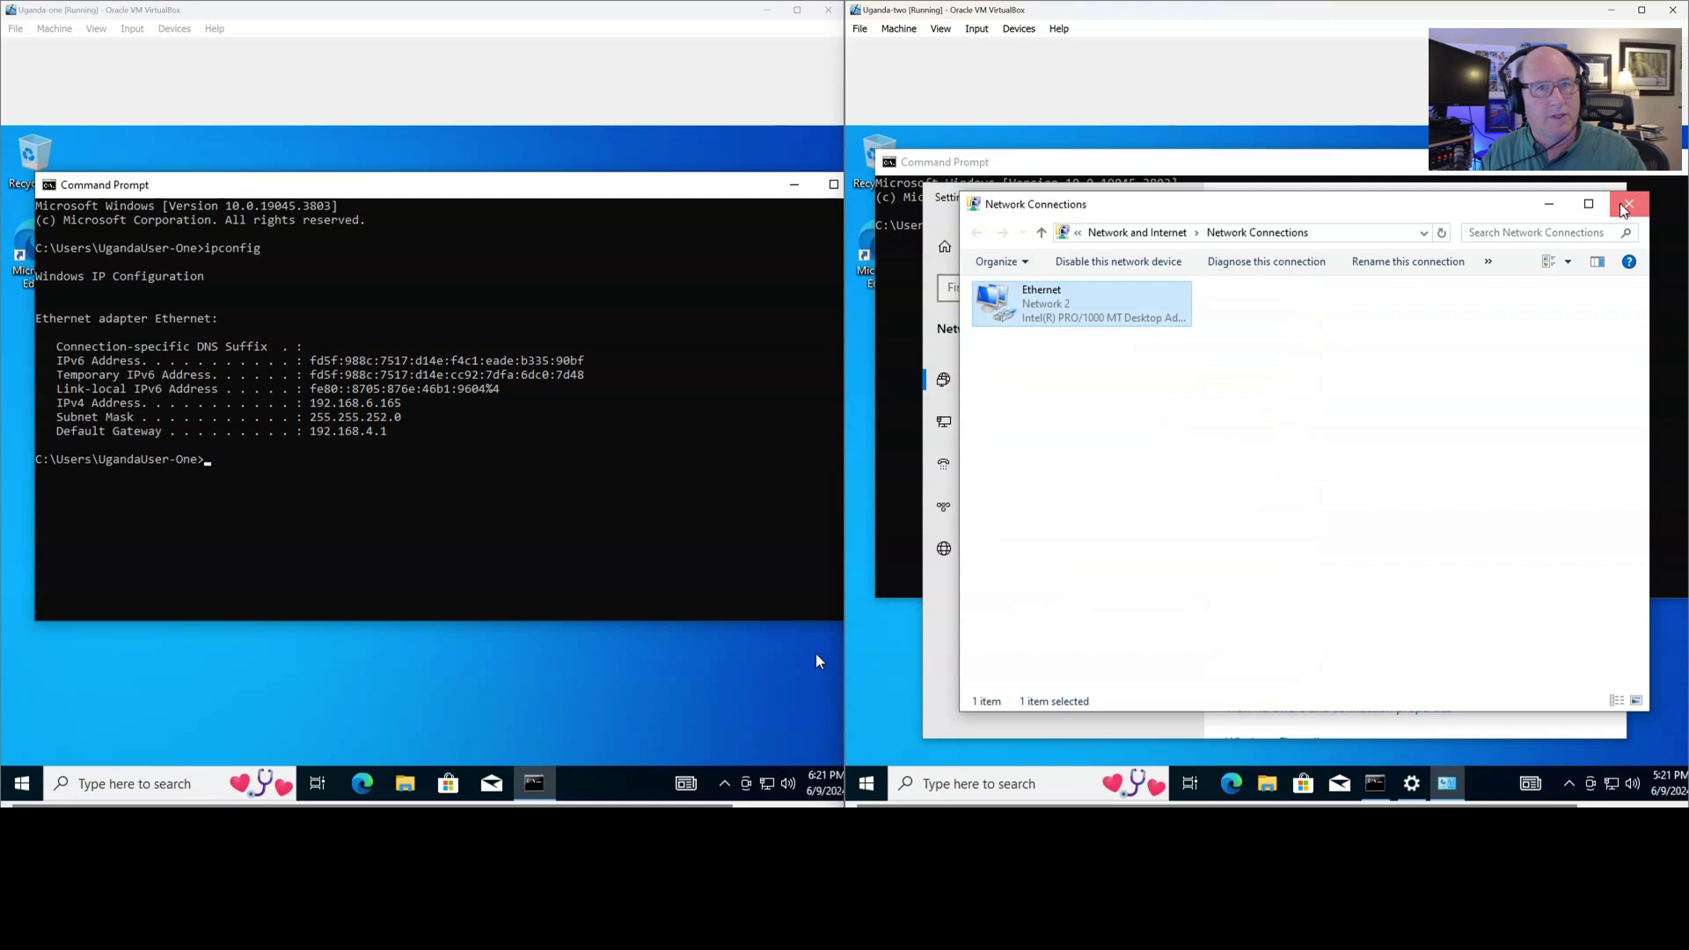
pyautogui.click(1629, 205)
pyautogui.click(1625, 192)
# Rerun ipconfig in Uganda-one's Command Prompt
pyautogui.click(469, 505)
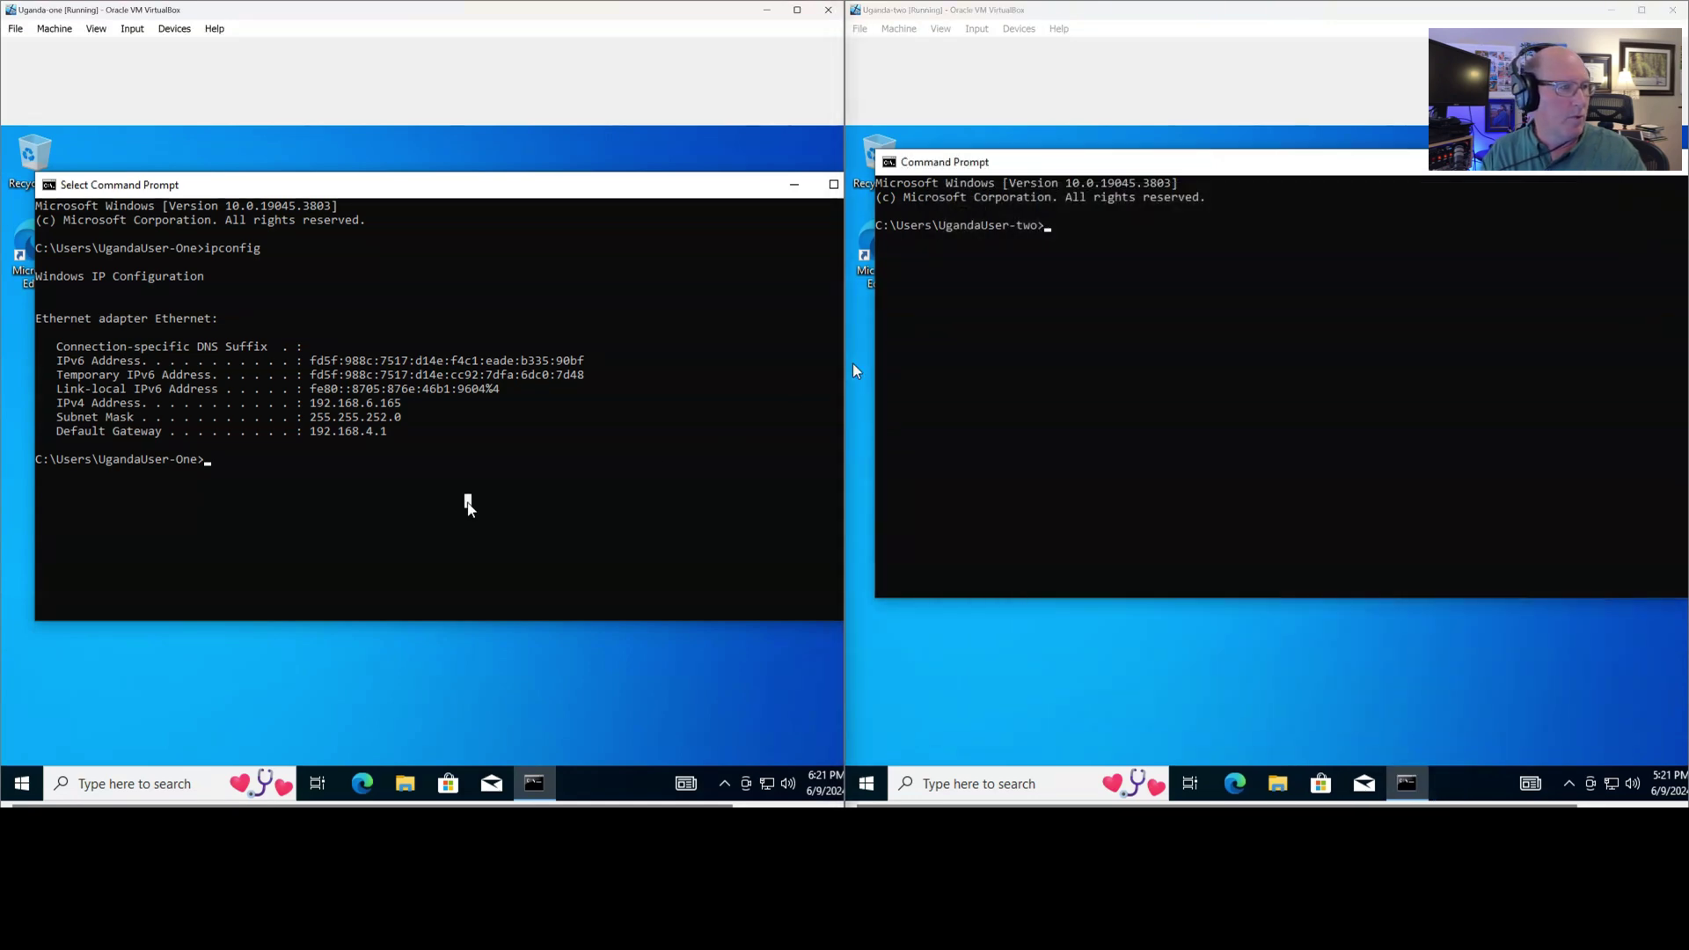
pyautogui.press('Up')
pyautogui.press('Return')
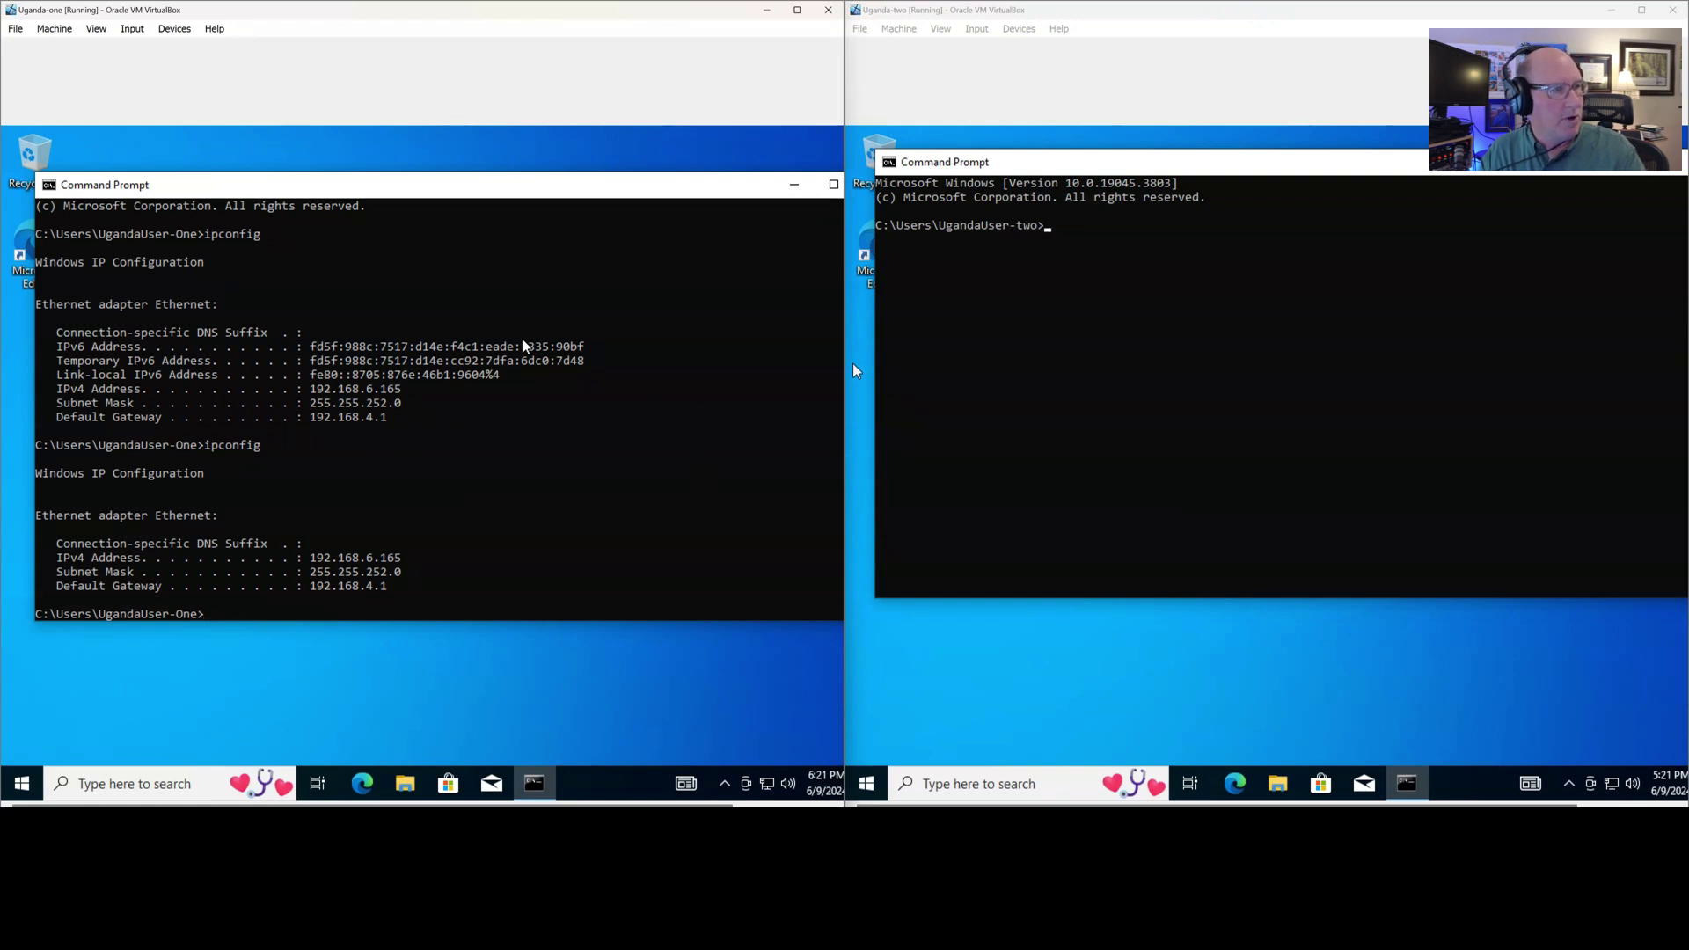
# Run ipconfig on Uganda-two, then ping Uganda-one at 192.168.6.165
pyautogui.click(1106, 412)
pyautogui.press('Escape')
pyautogui.click(1142, 368)
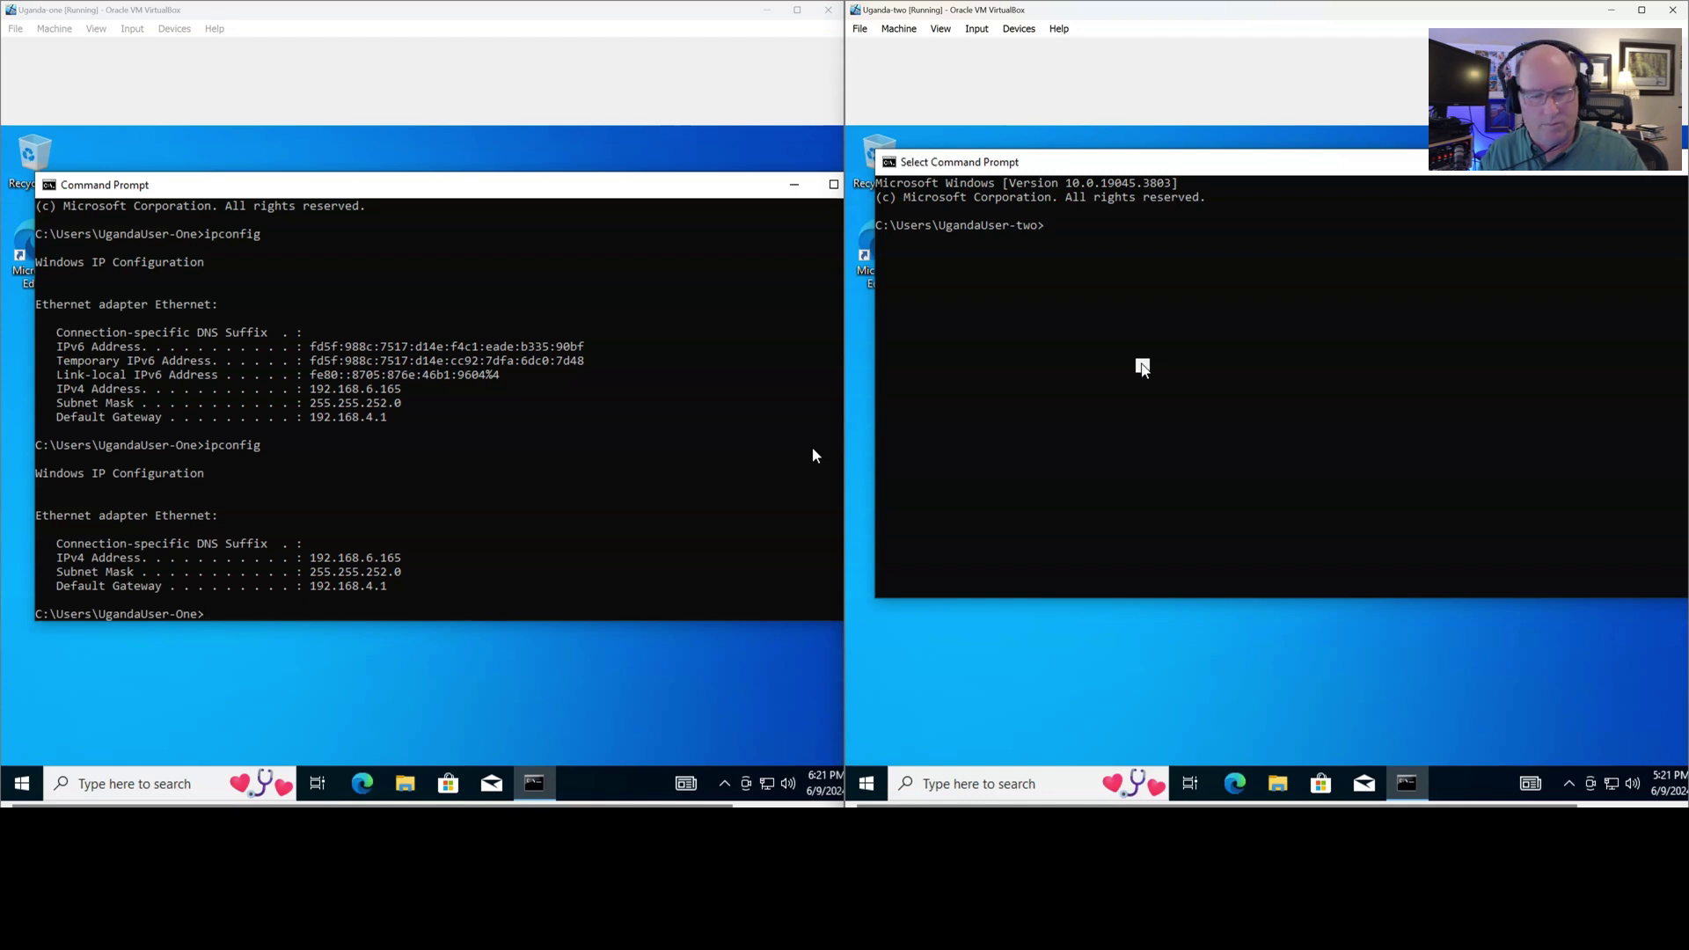
pyautogui.write('ipcon')
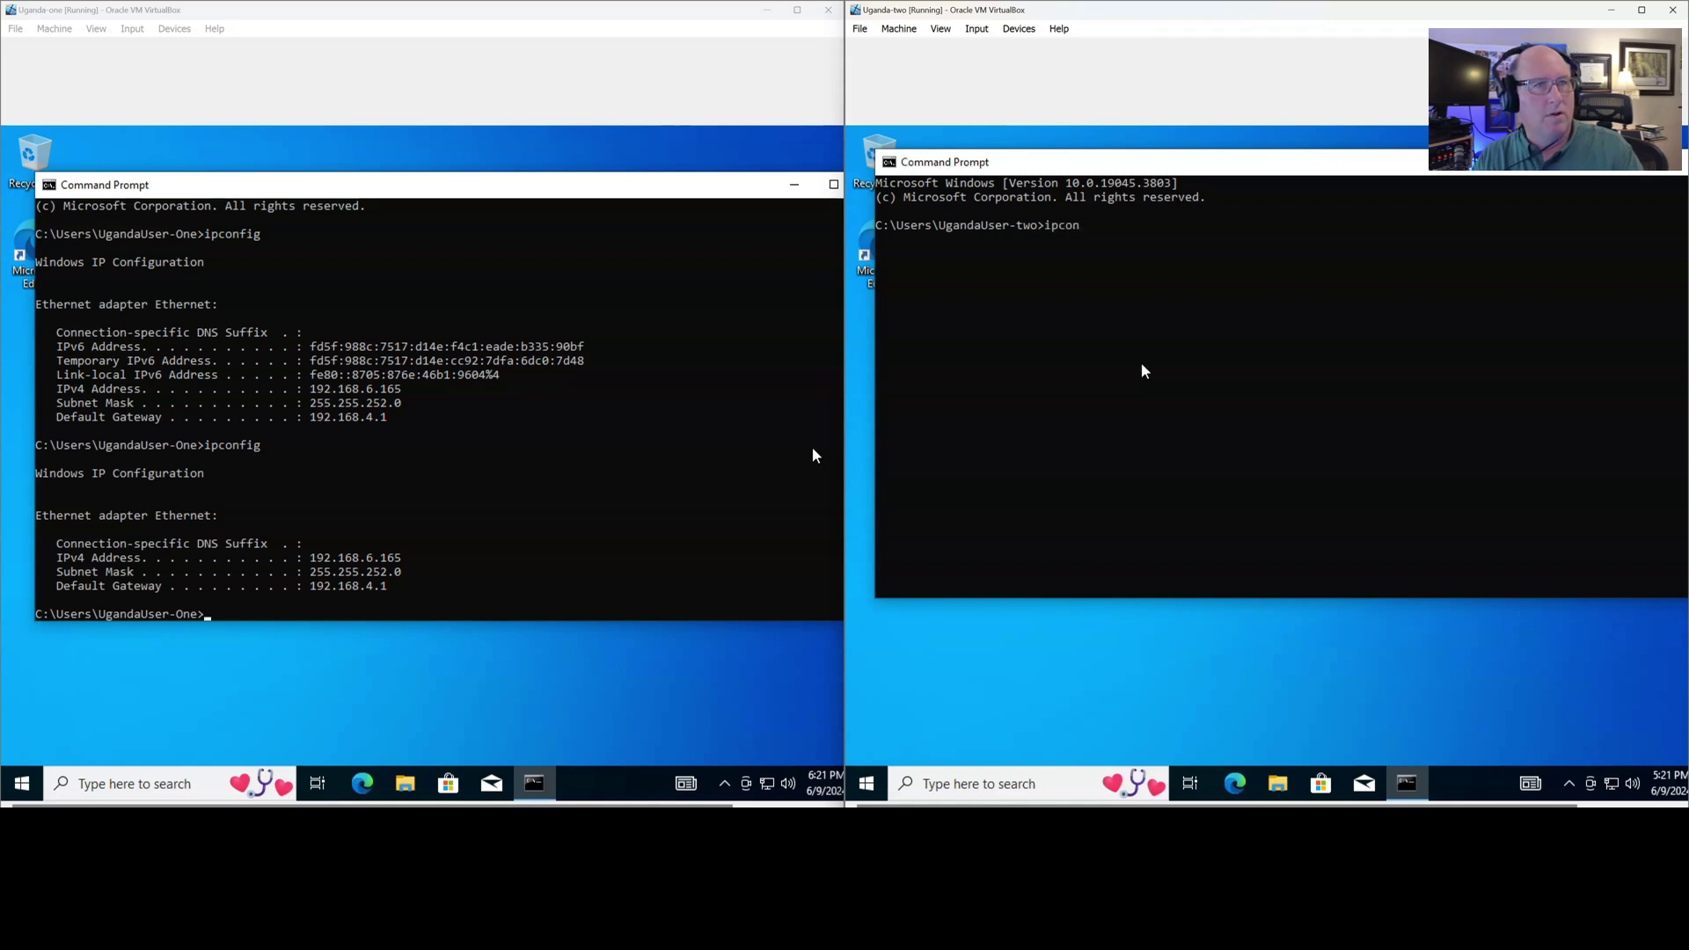
pyautogui.write('fig')
pyautogui.press('Return')
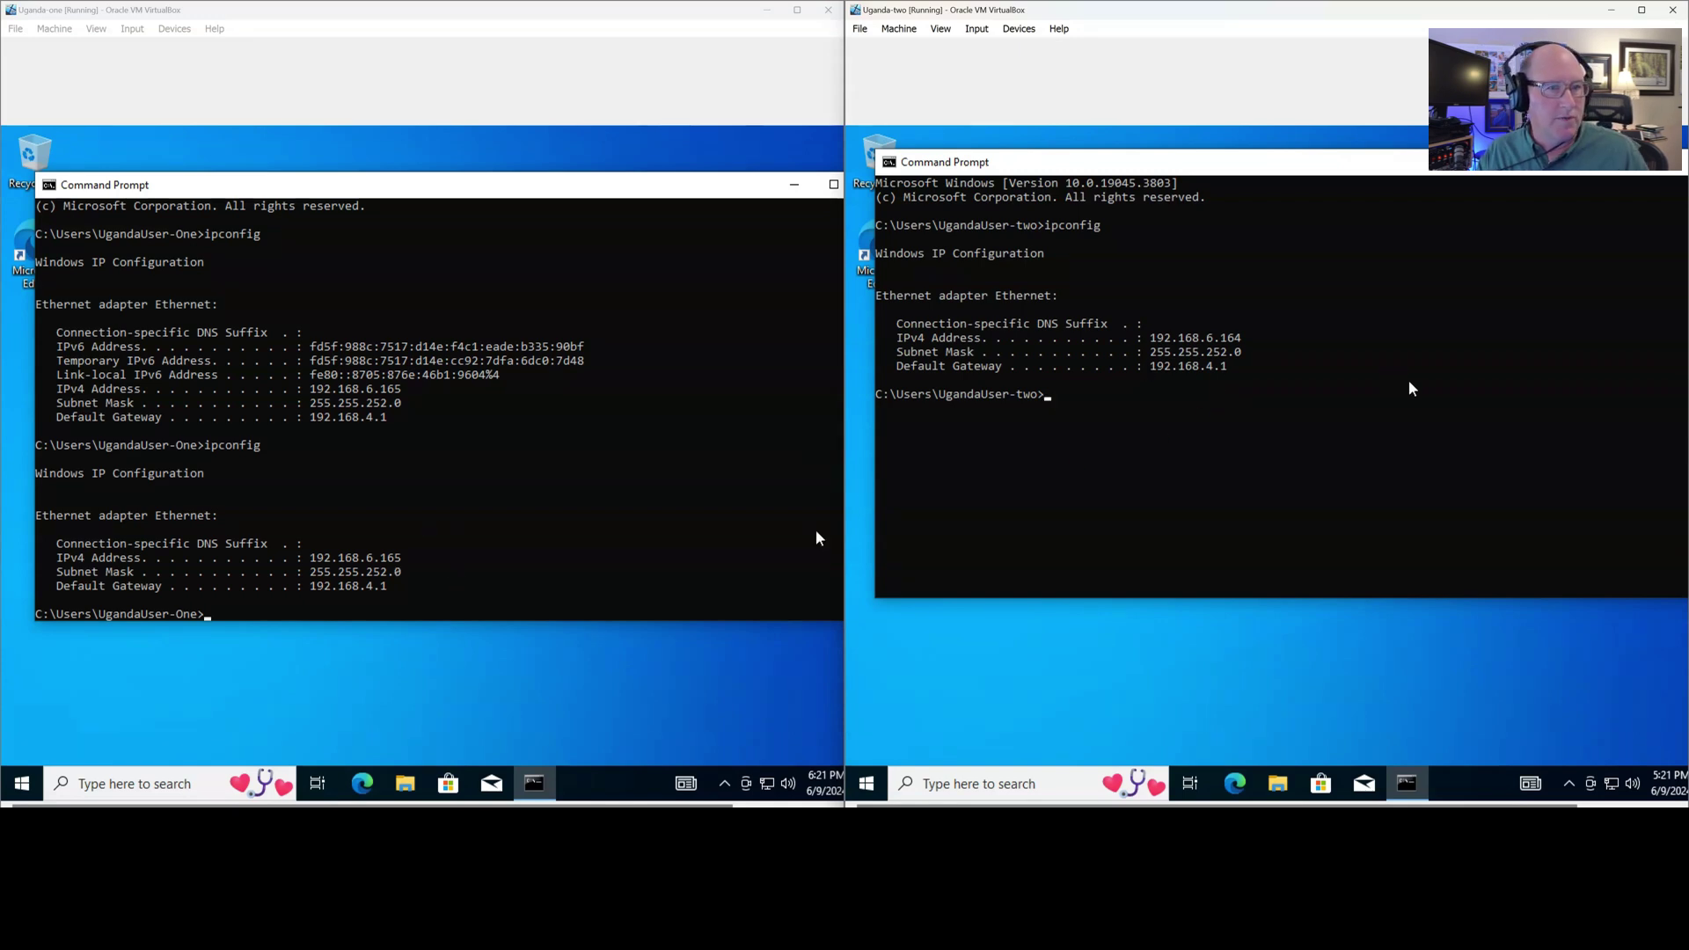
pyautogui.write('ping 192.168.6.165')
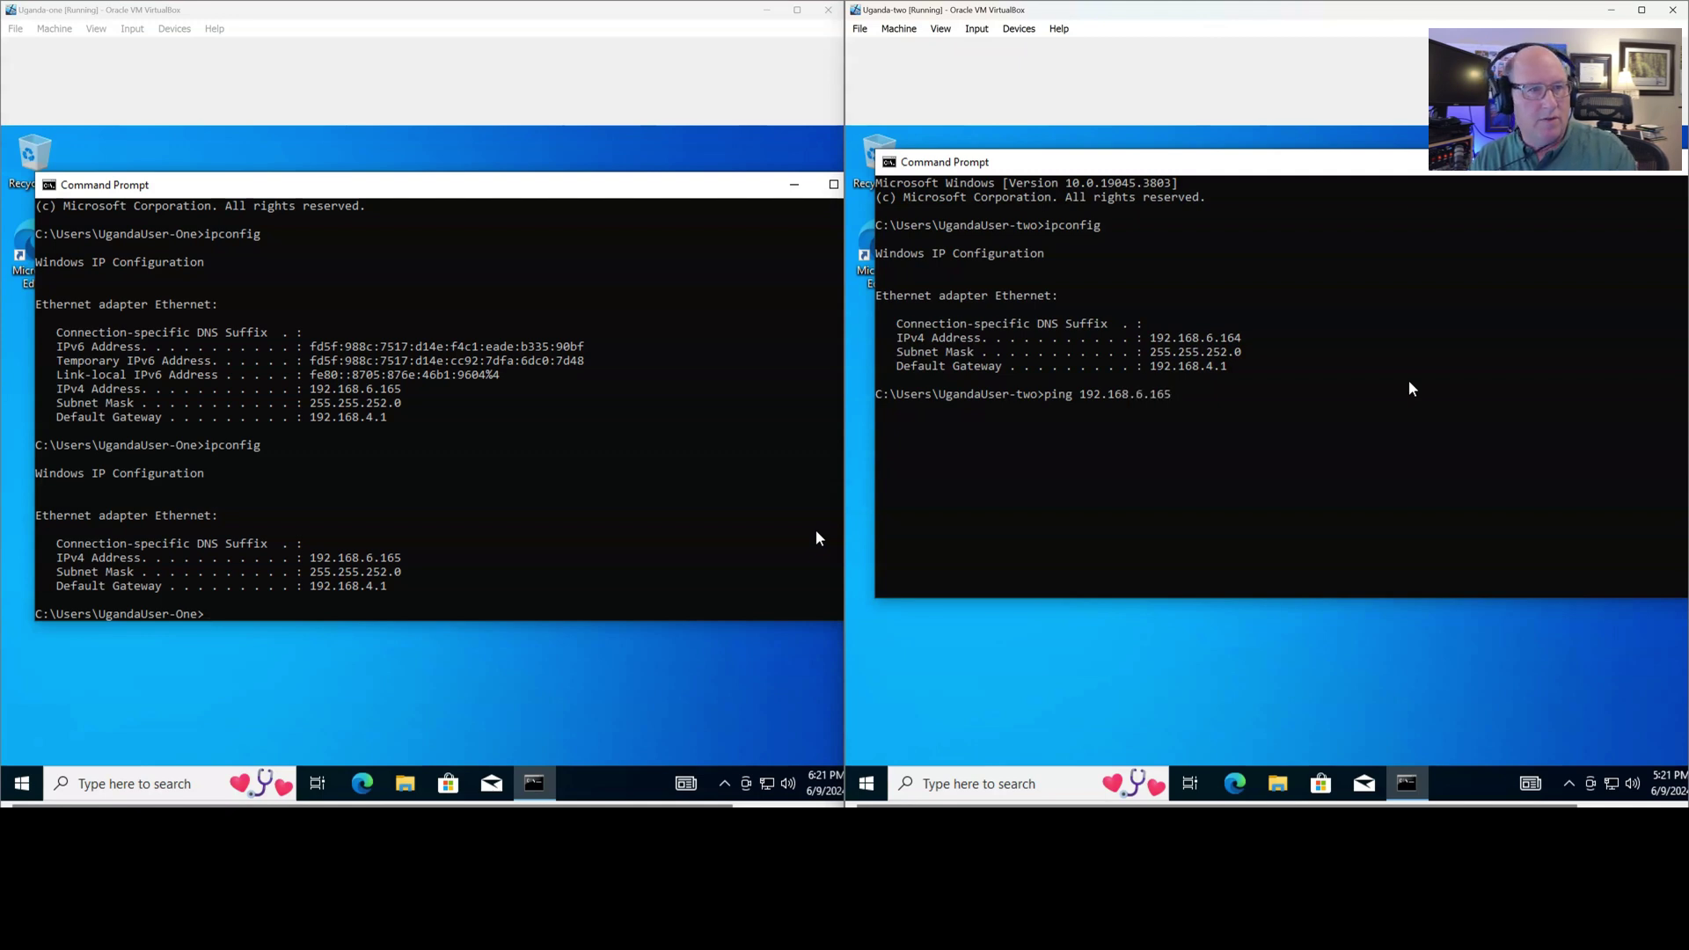
pyautogui.press('Return')
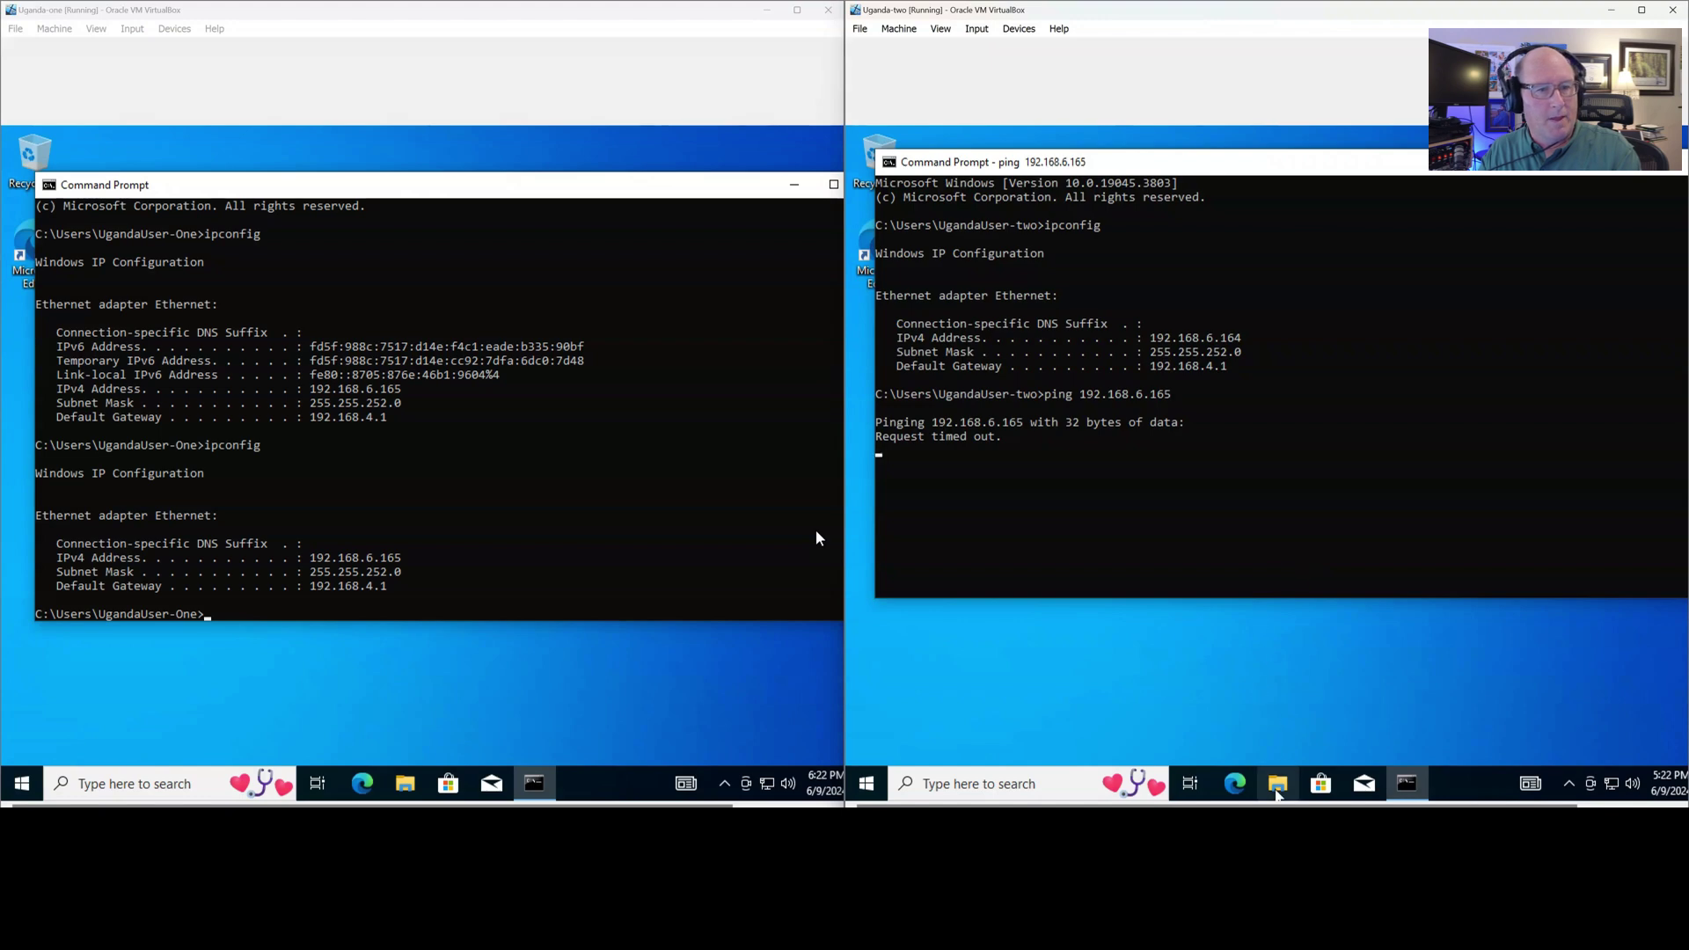
# View Uganda-two's Network folder and file-sharing bar, then open File Explorer on Uganda-one
pyautogui.click(1278, 786)
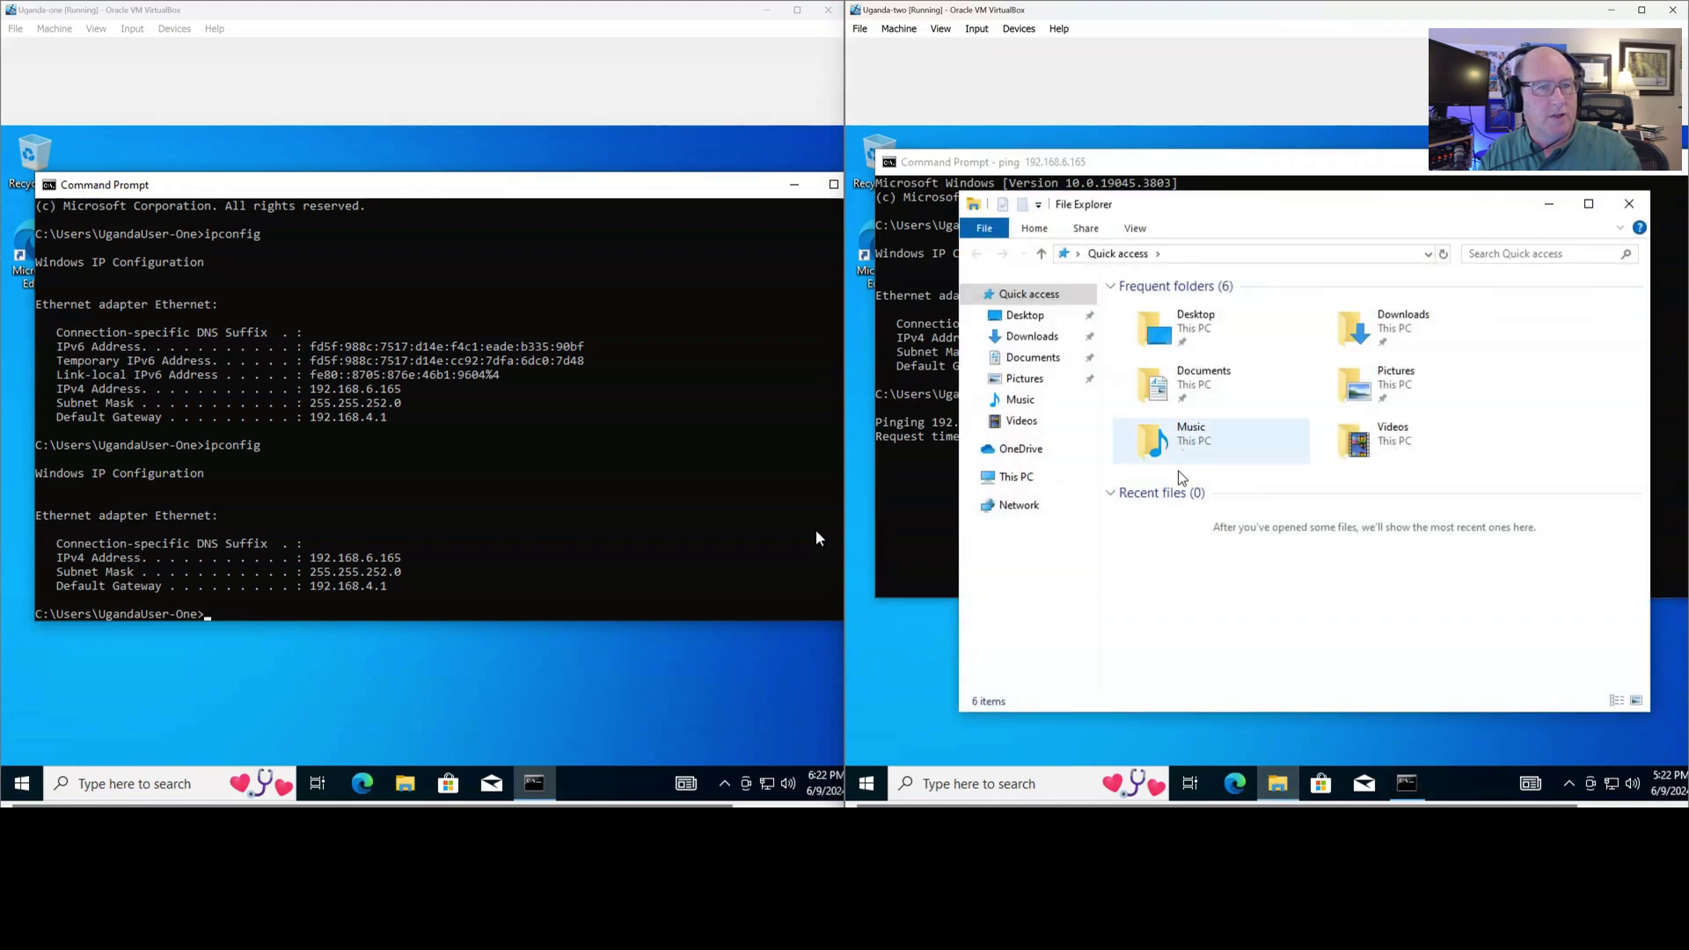
pyautogui.click(1019, 505)
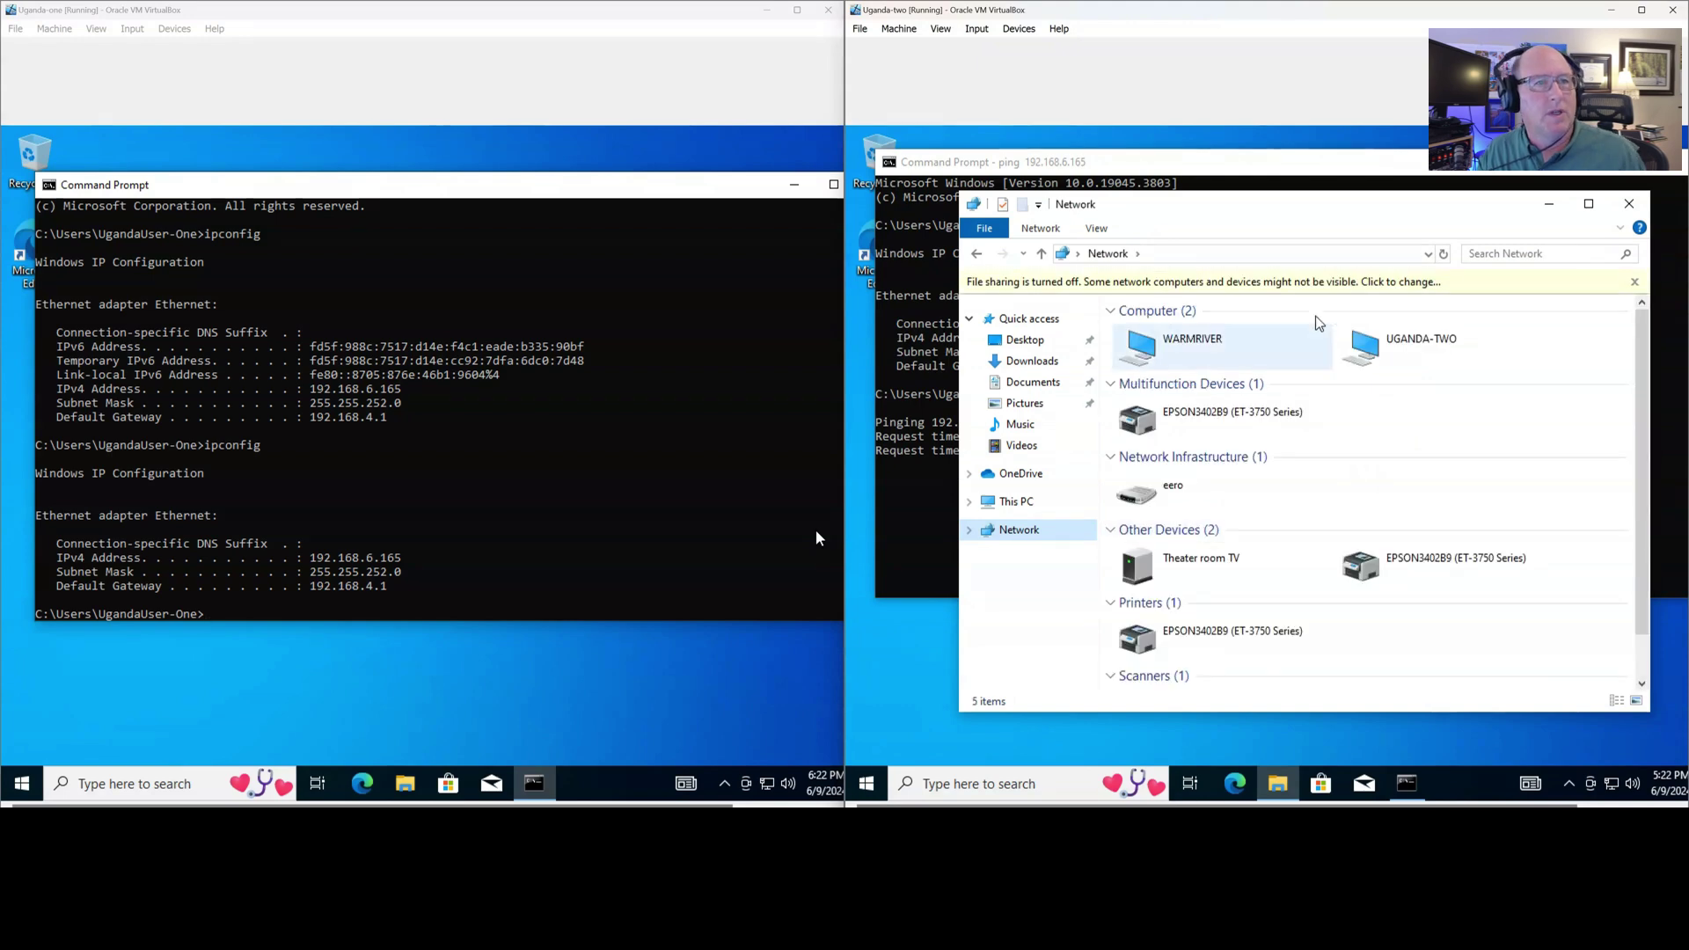
pyautogui.click(1341, 290)
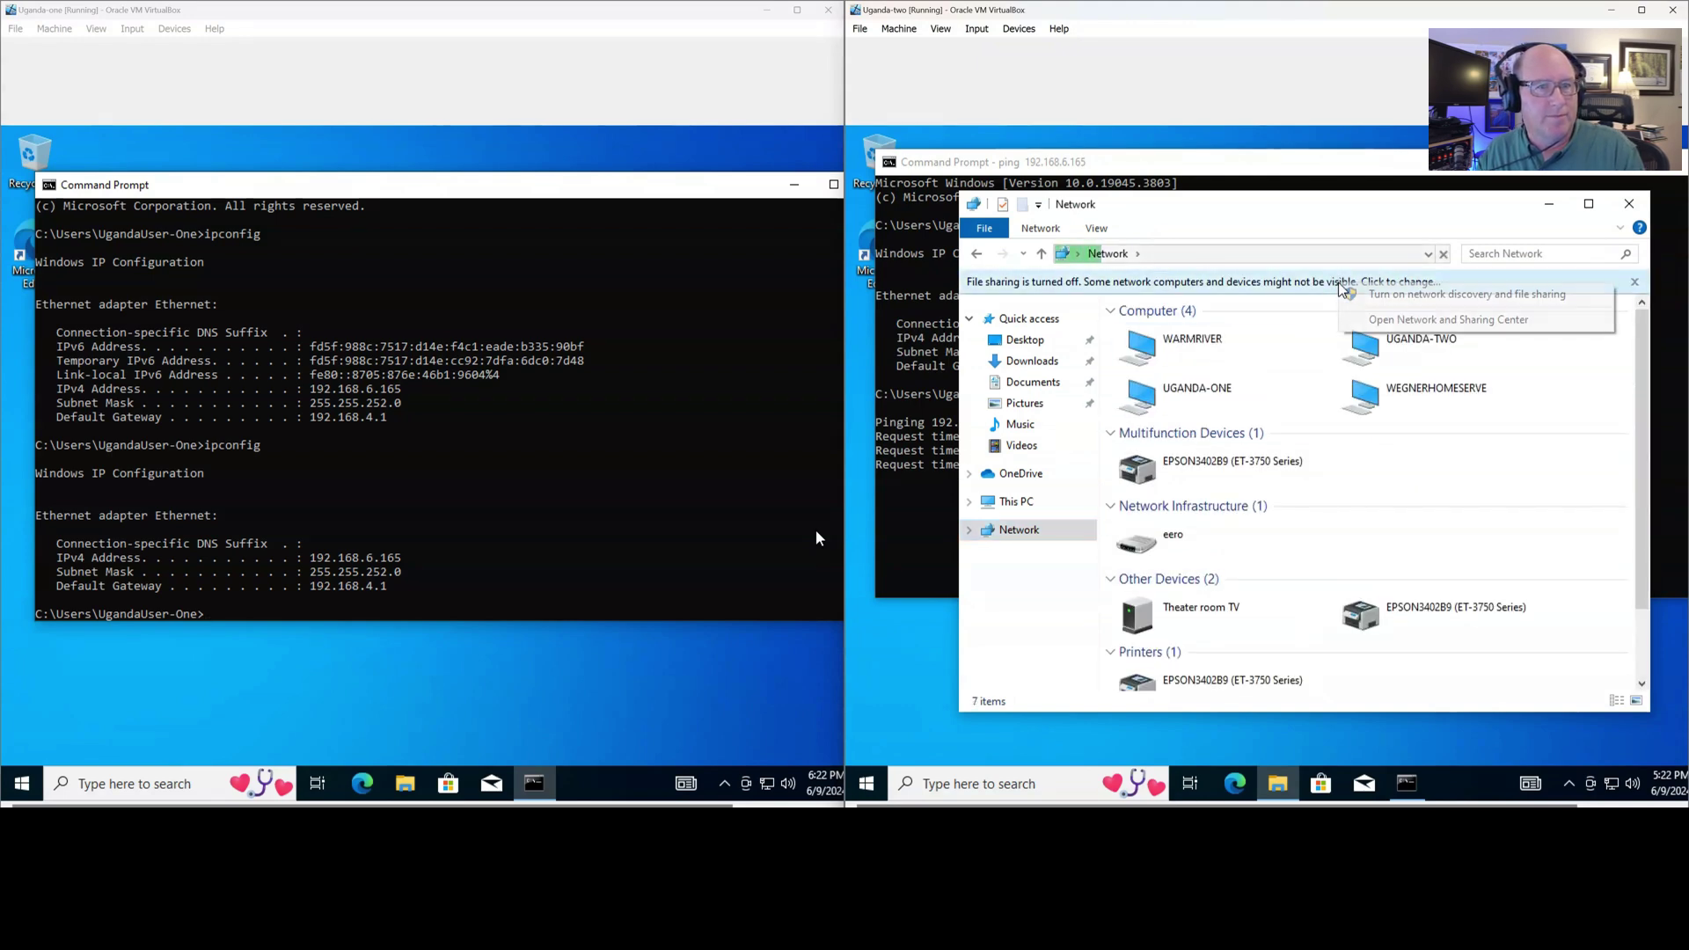
pyautogui.click(1363, 293)
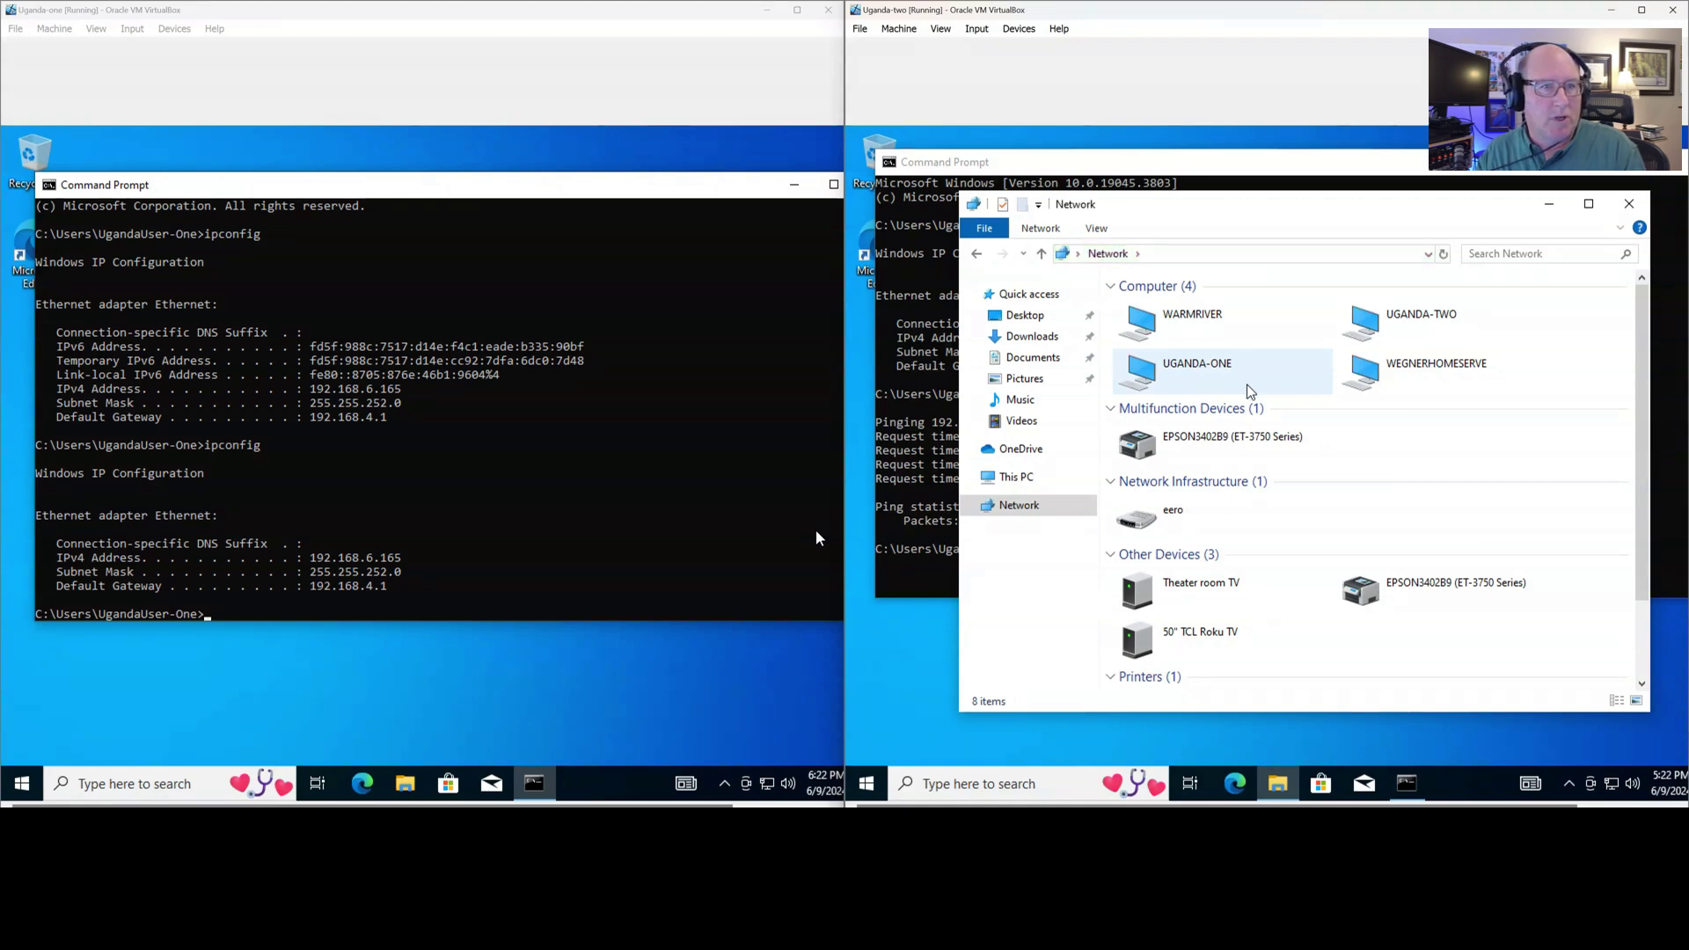
pyautogui.click(1630, 203)
pyautogui.click(408, 789)
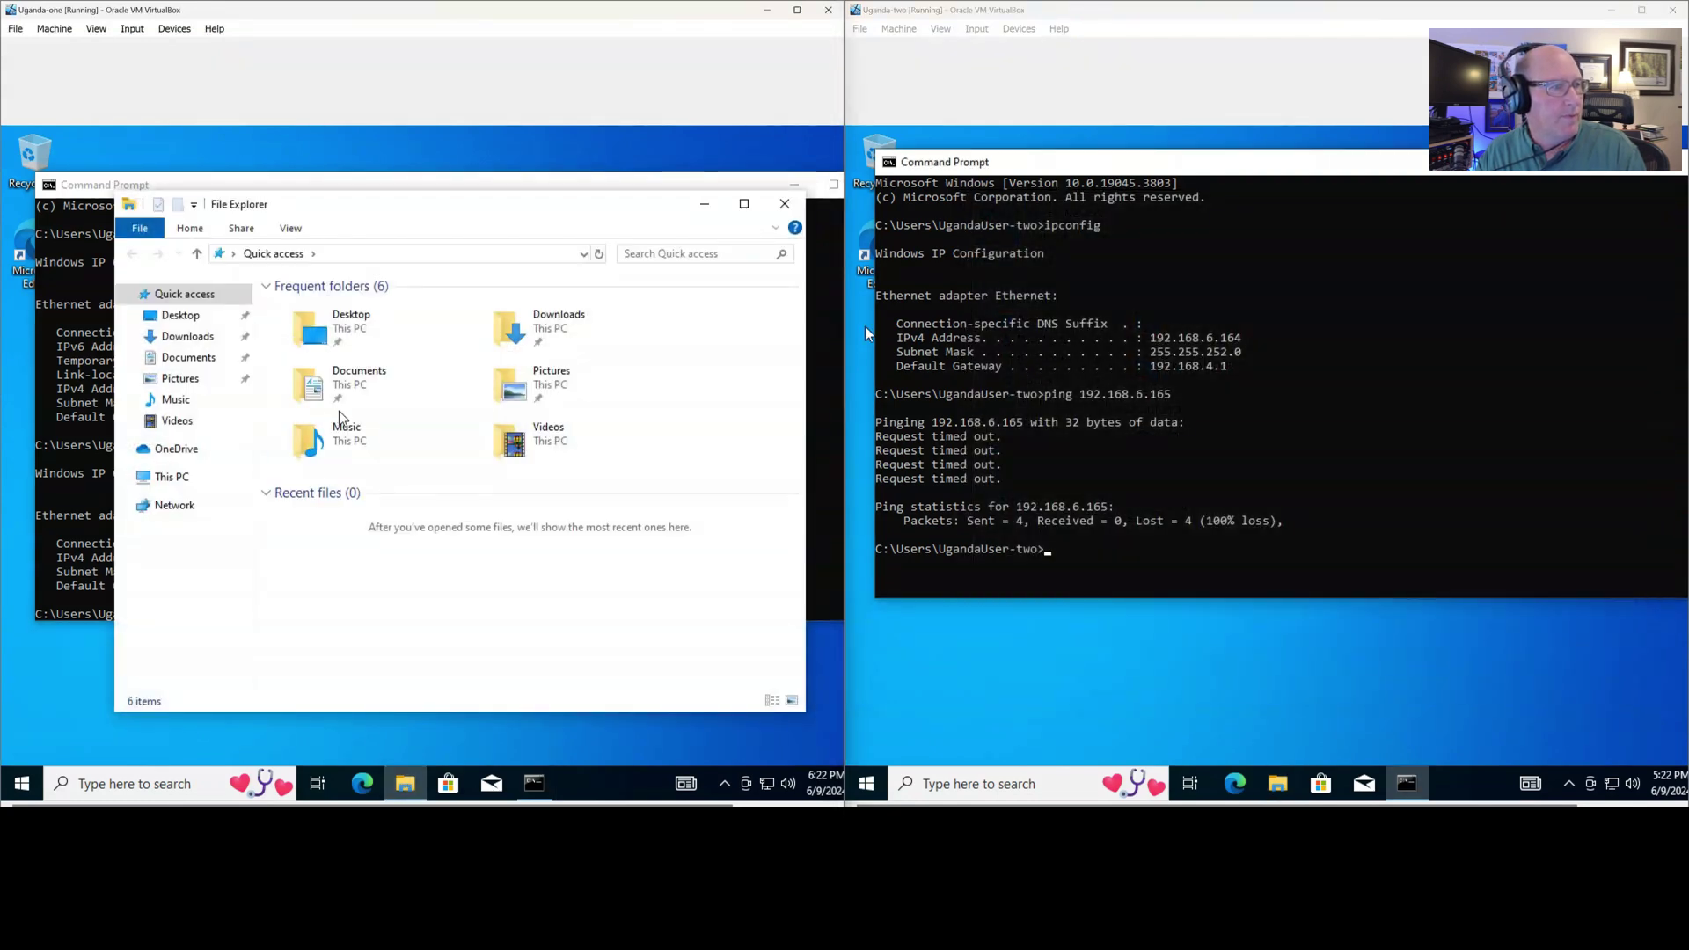
# Show Uganda-one's network computers and review its network status settings, then start a Windows search
pyautogui.click(183, 510)
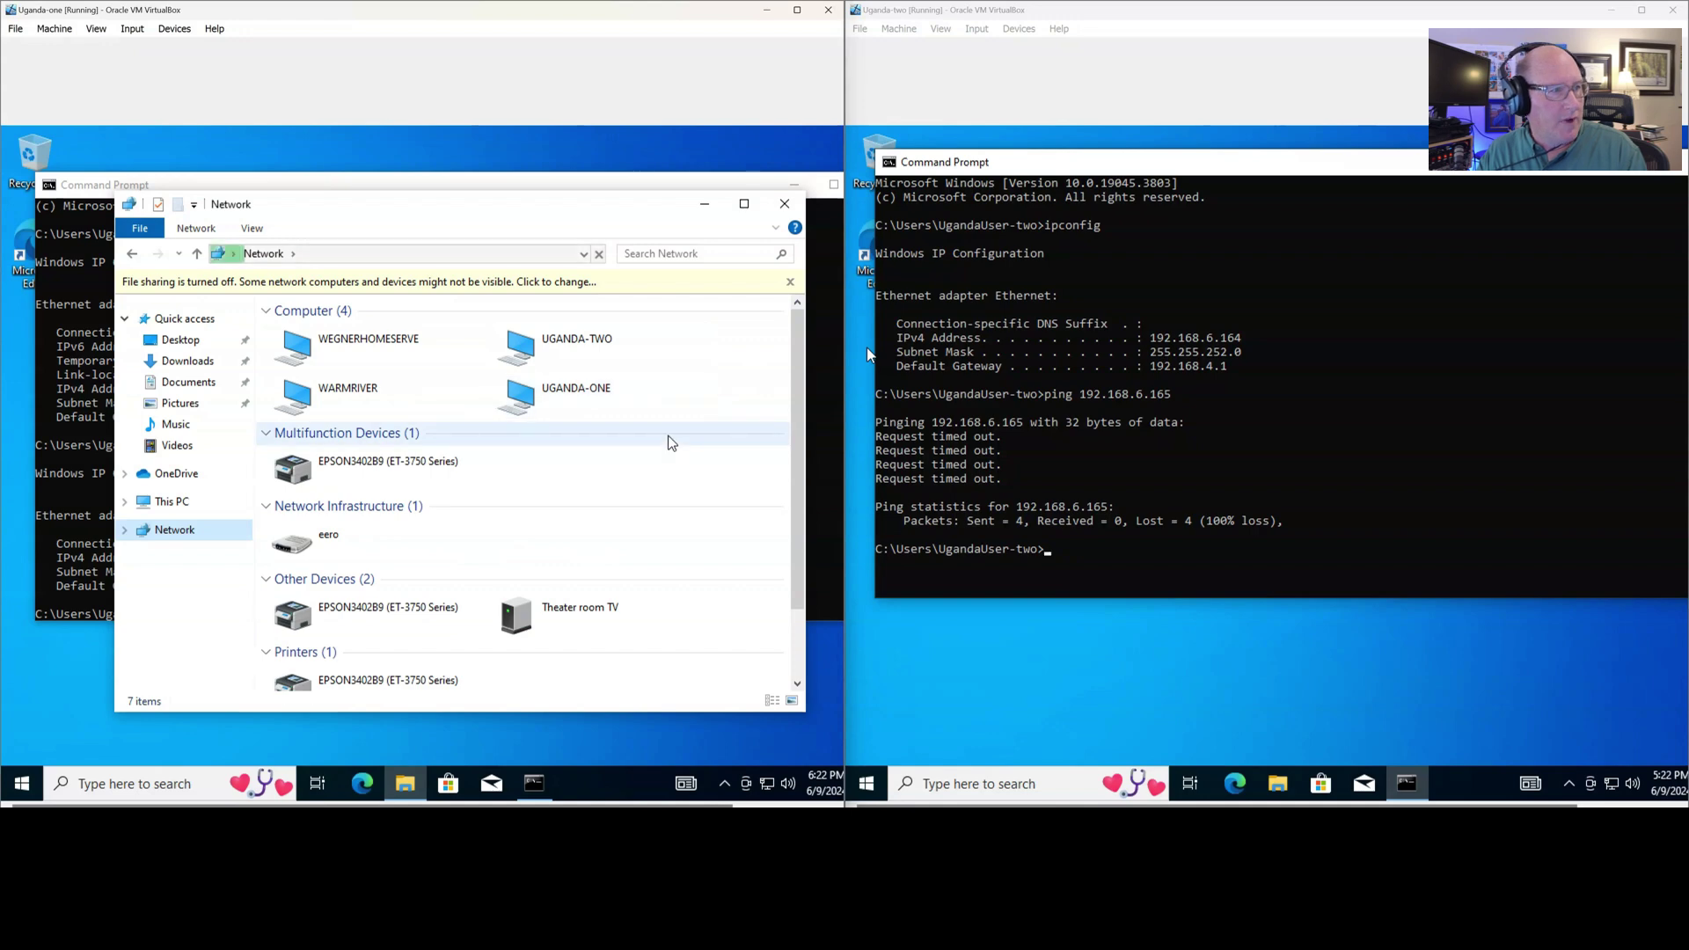
pyautogui.click(615, 293)
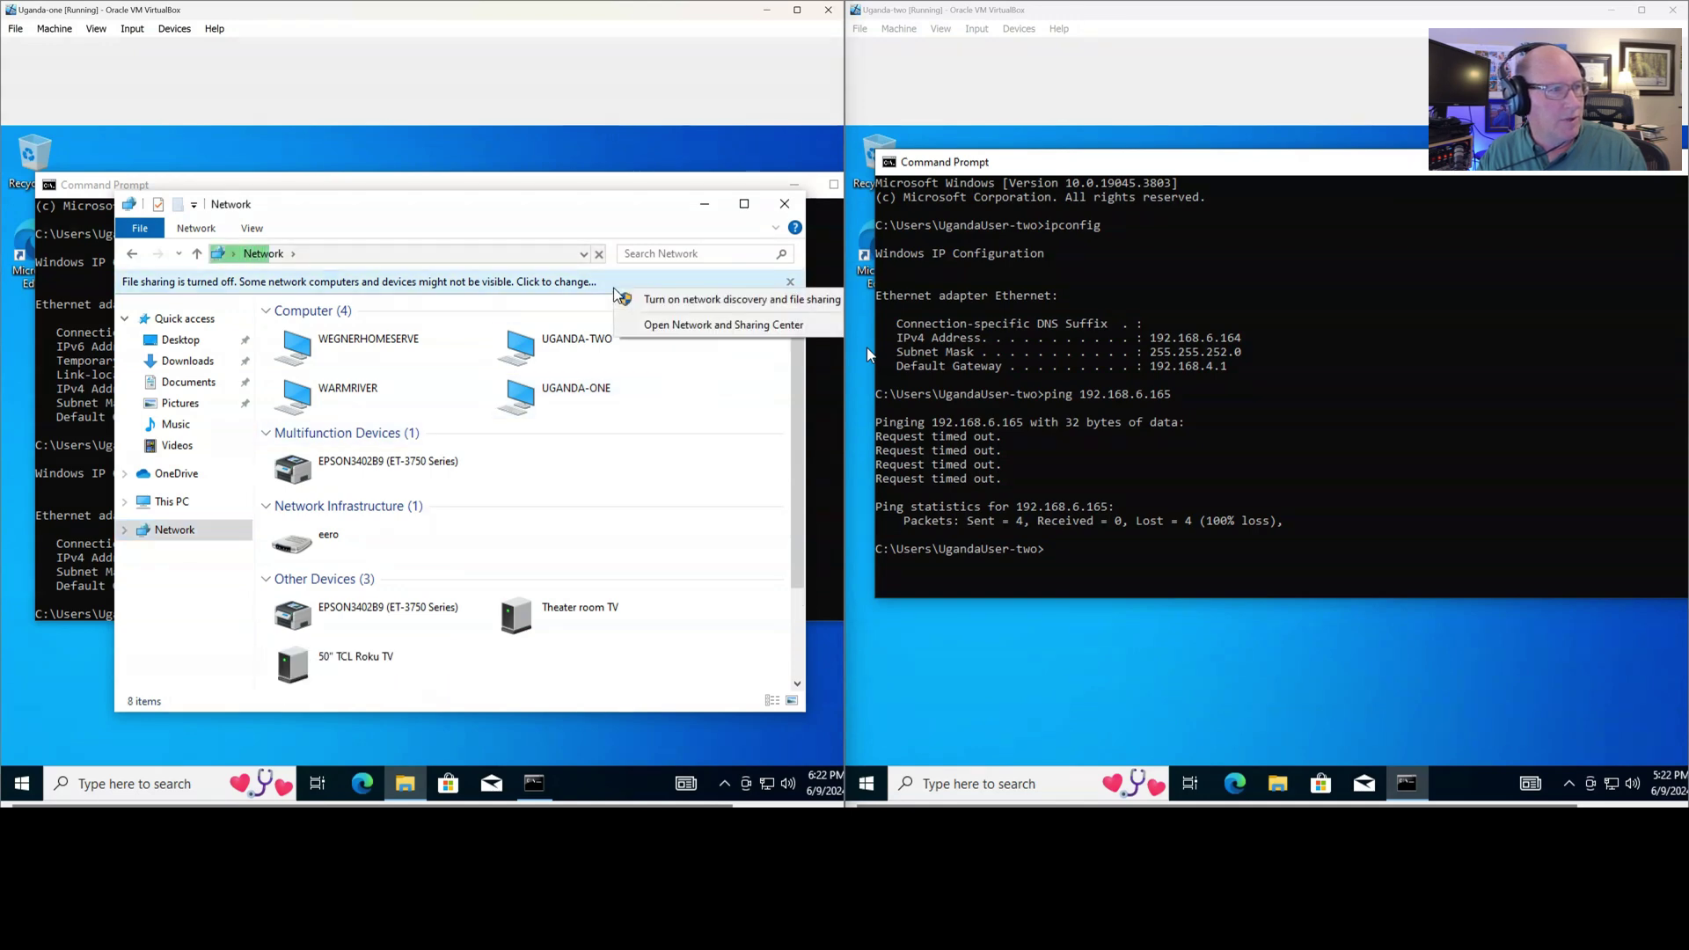
pyautogui.click(717, 330)
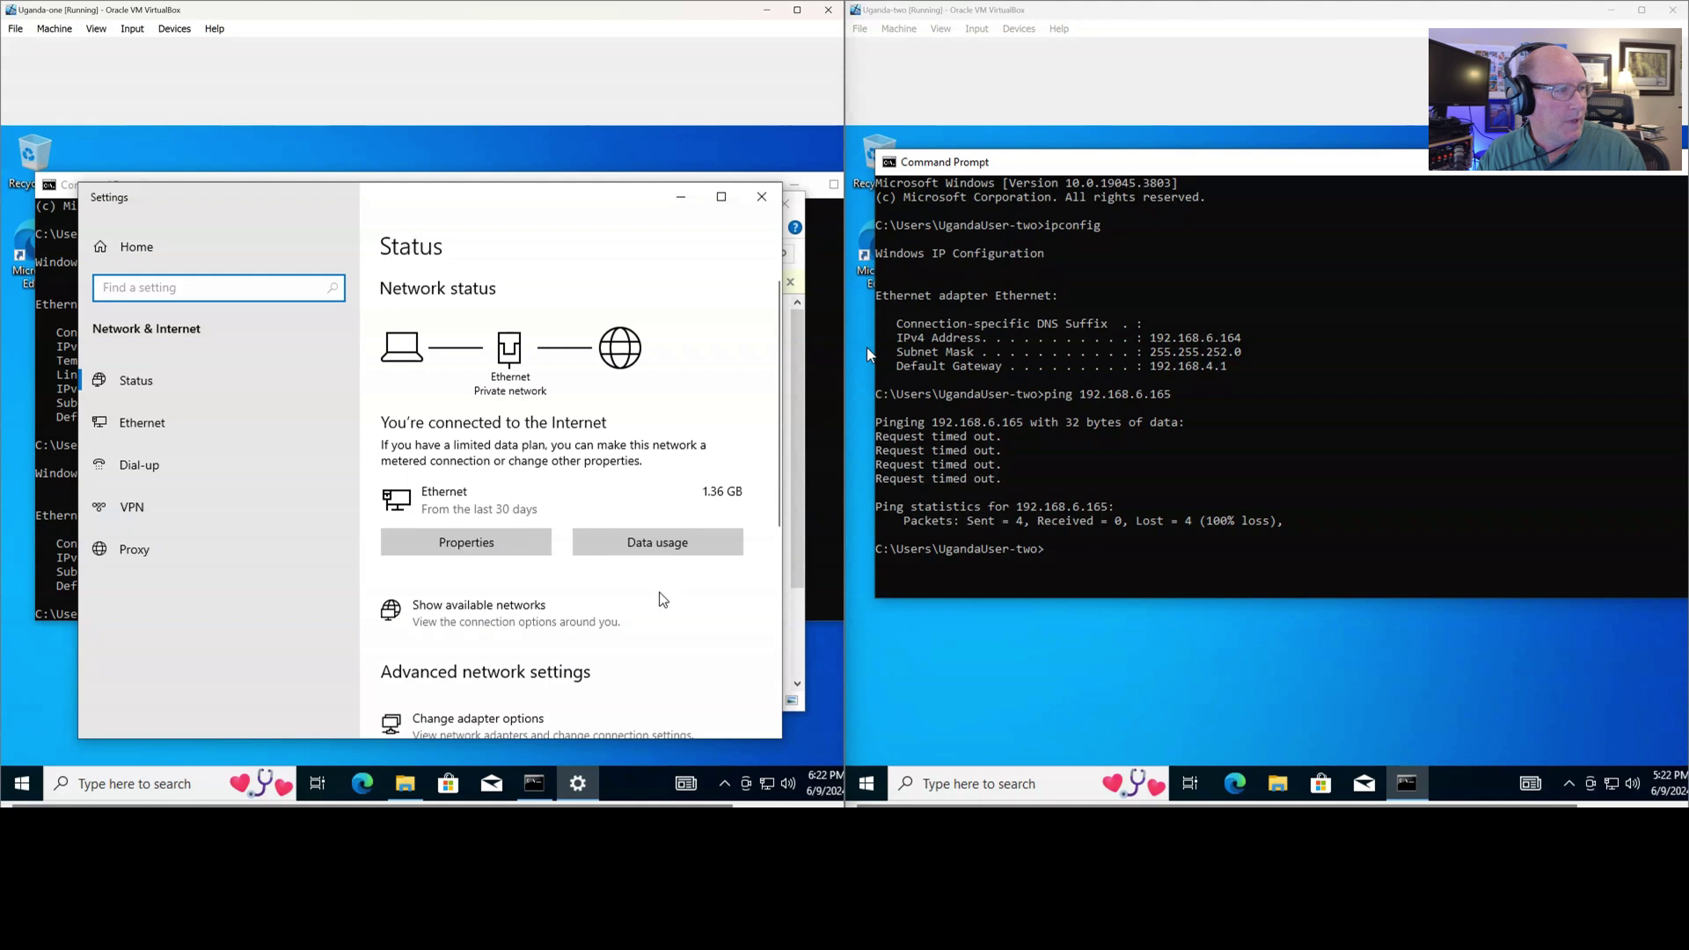
pyautogui.scroll(-4, 662, 599)
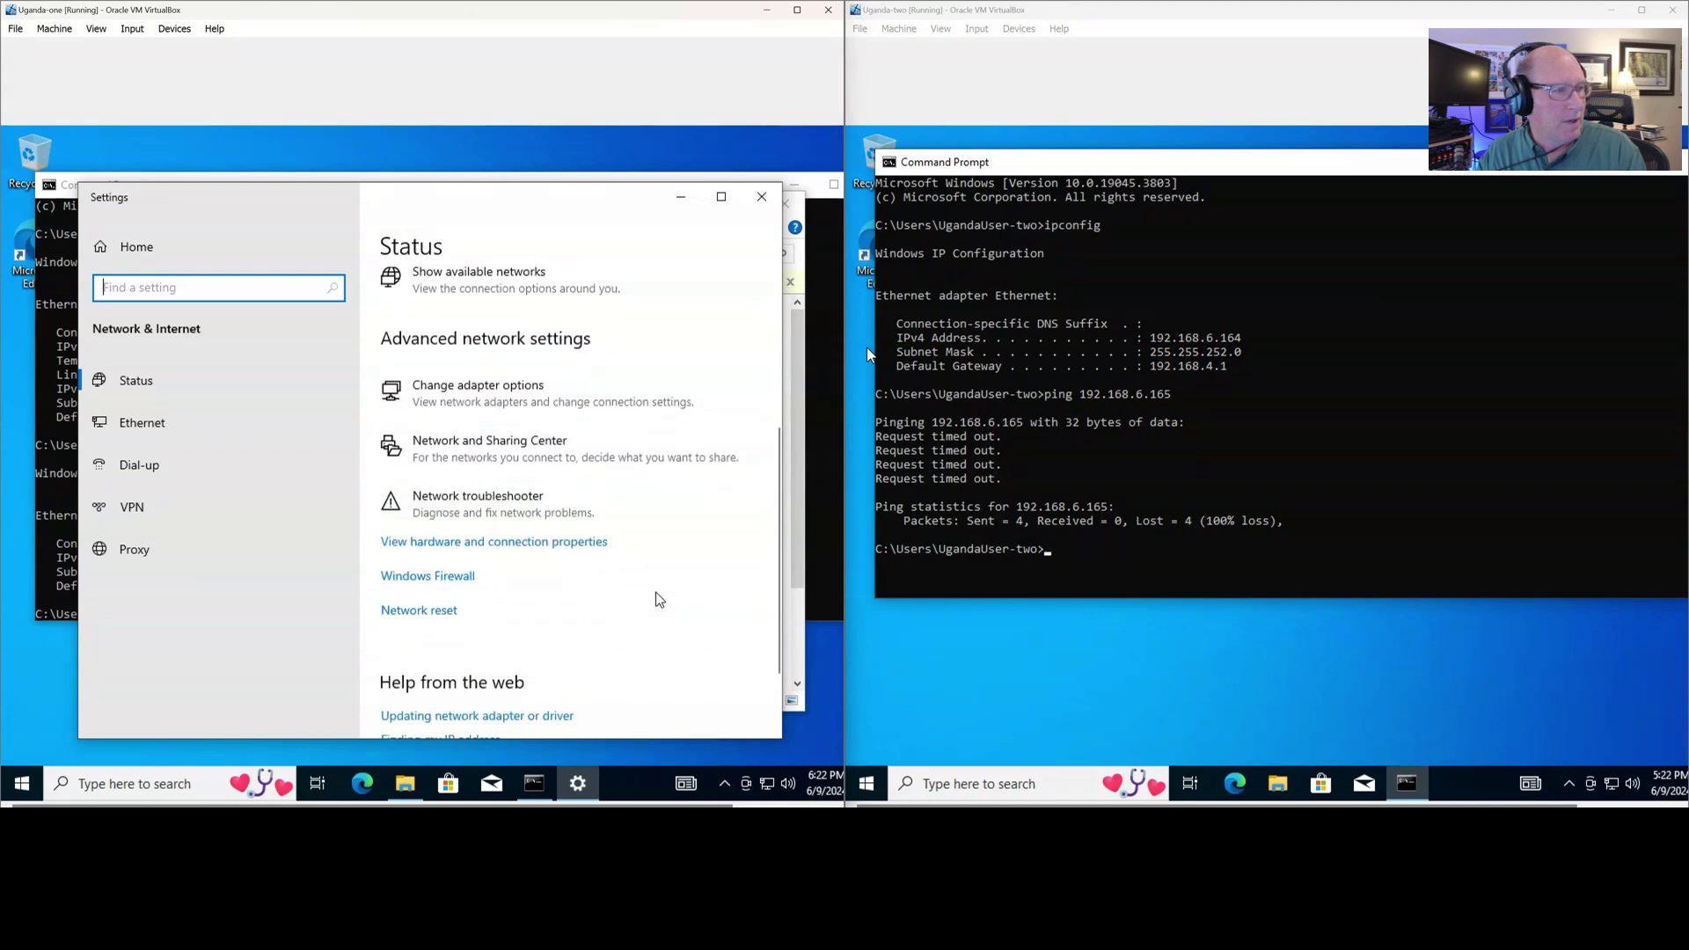
pyautogui.scroll(-2, 660, 599)
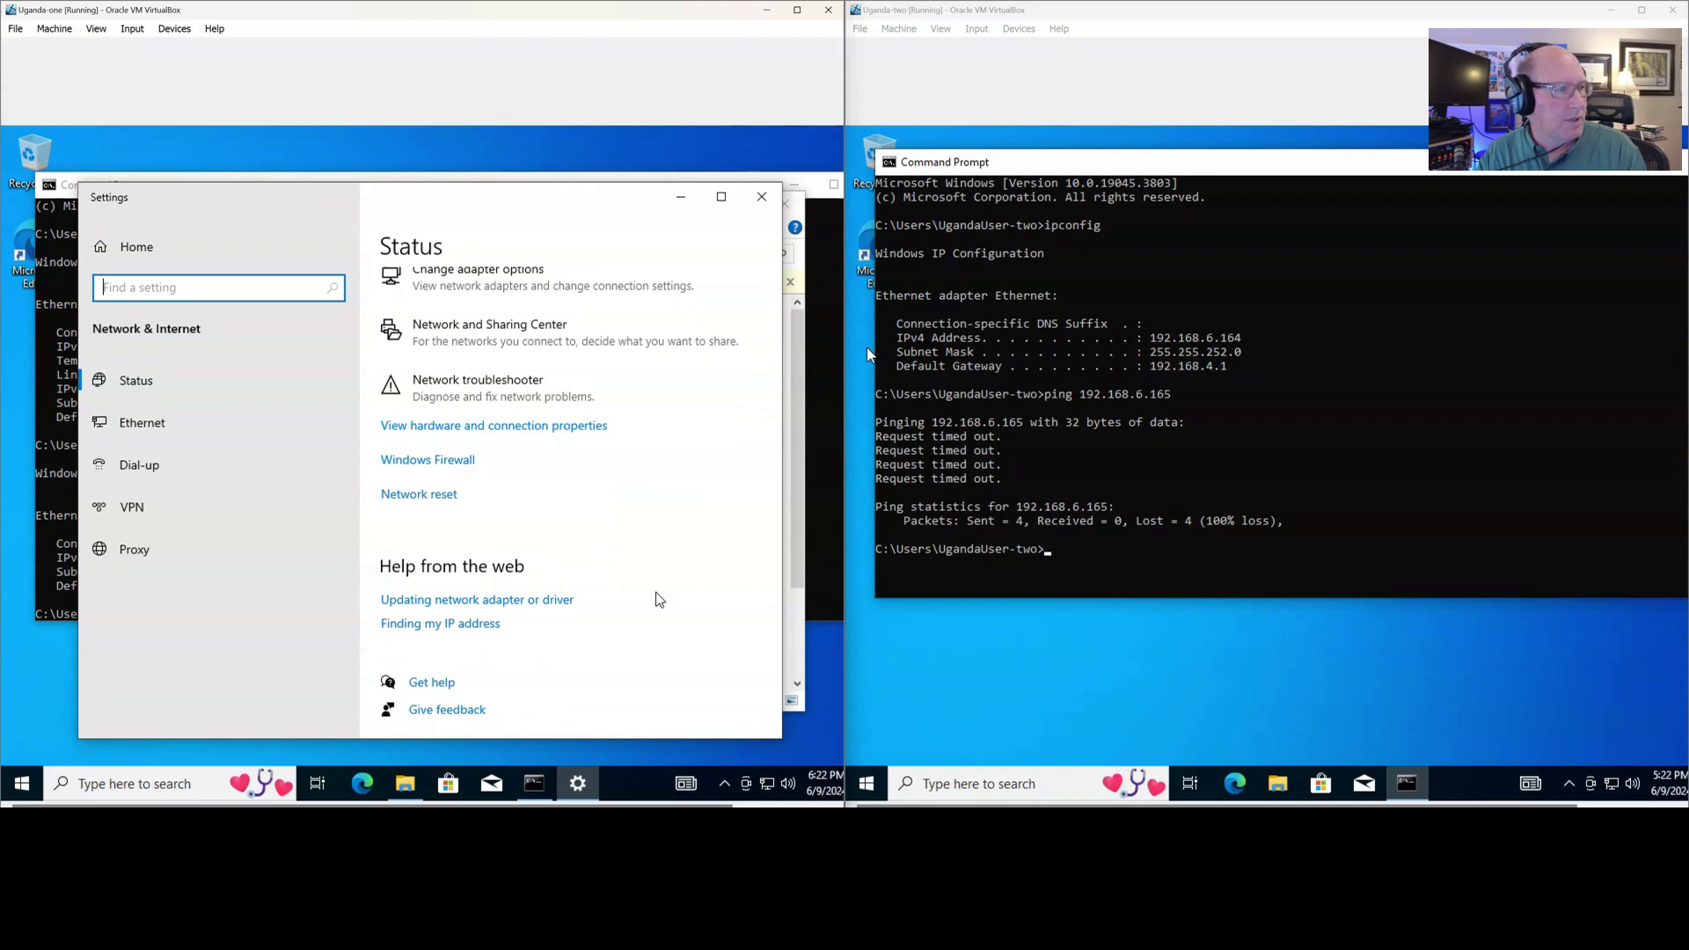
pyautogui.scroll(5, 660, 599)
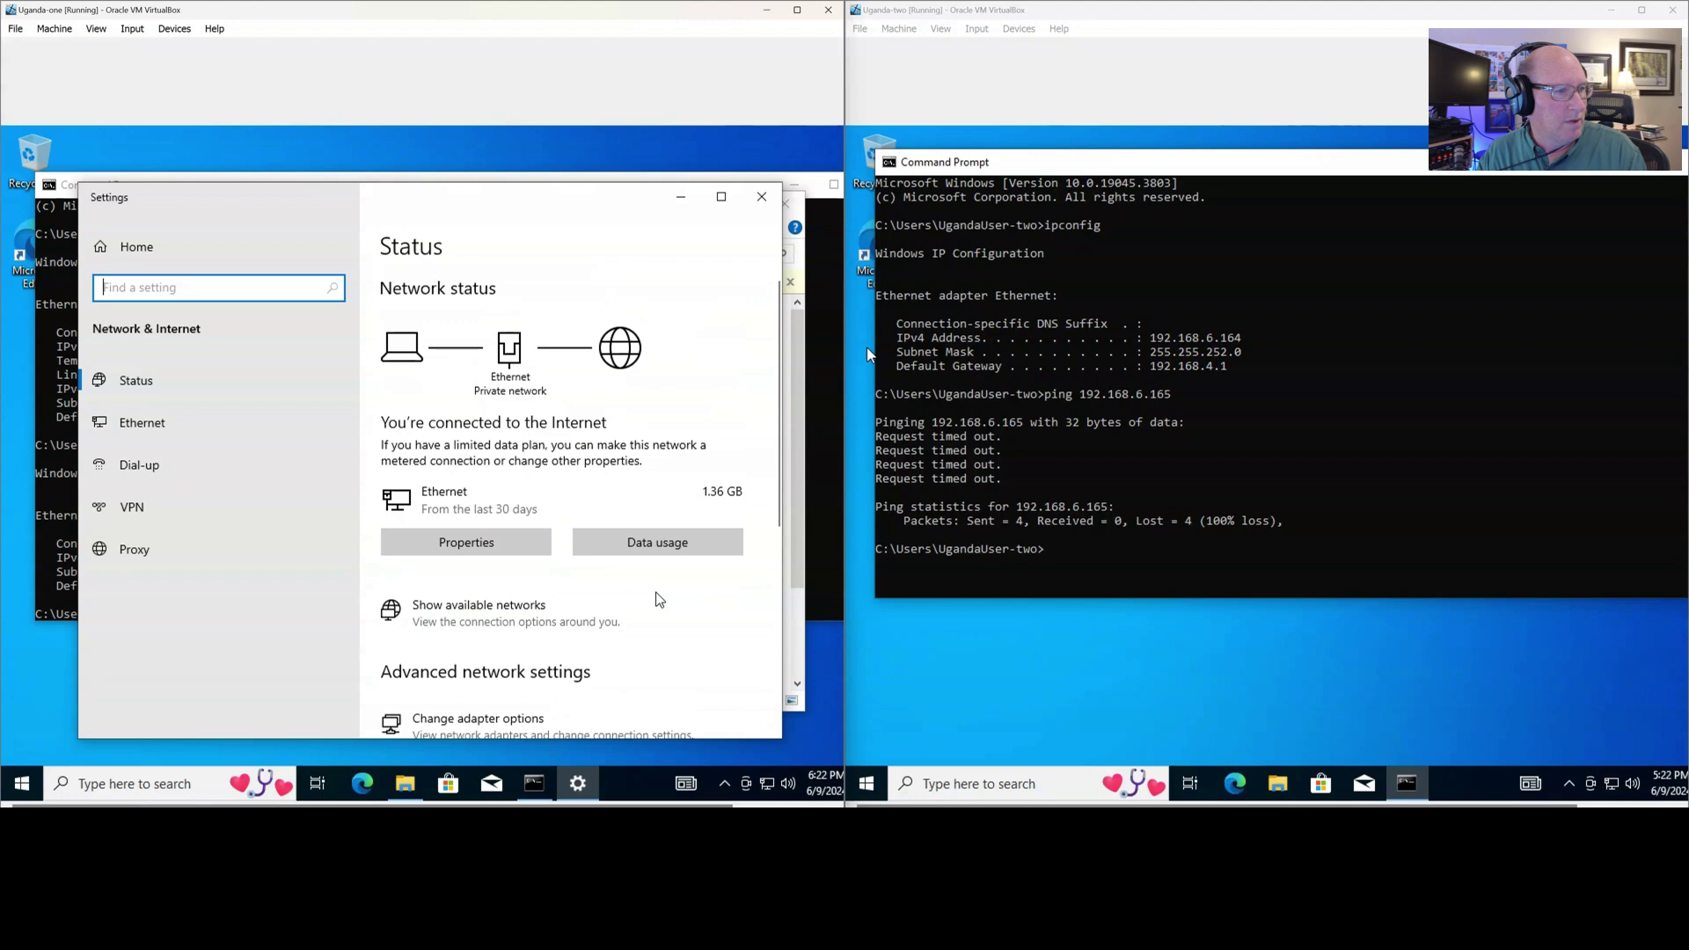
pyautogui.click(762, 196)
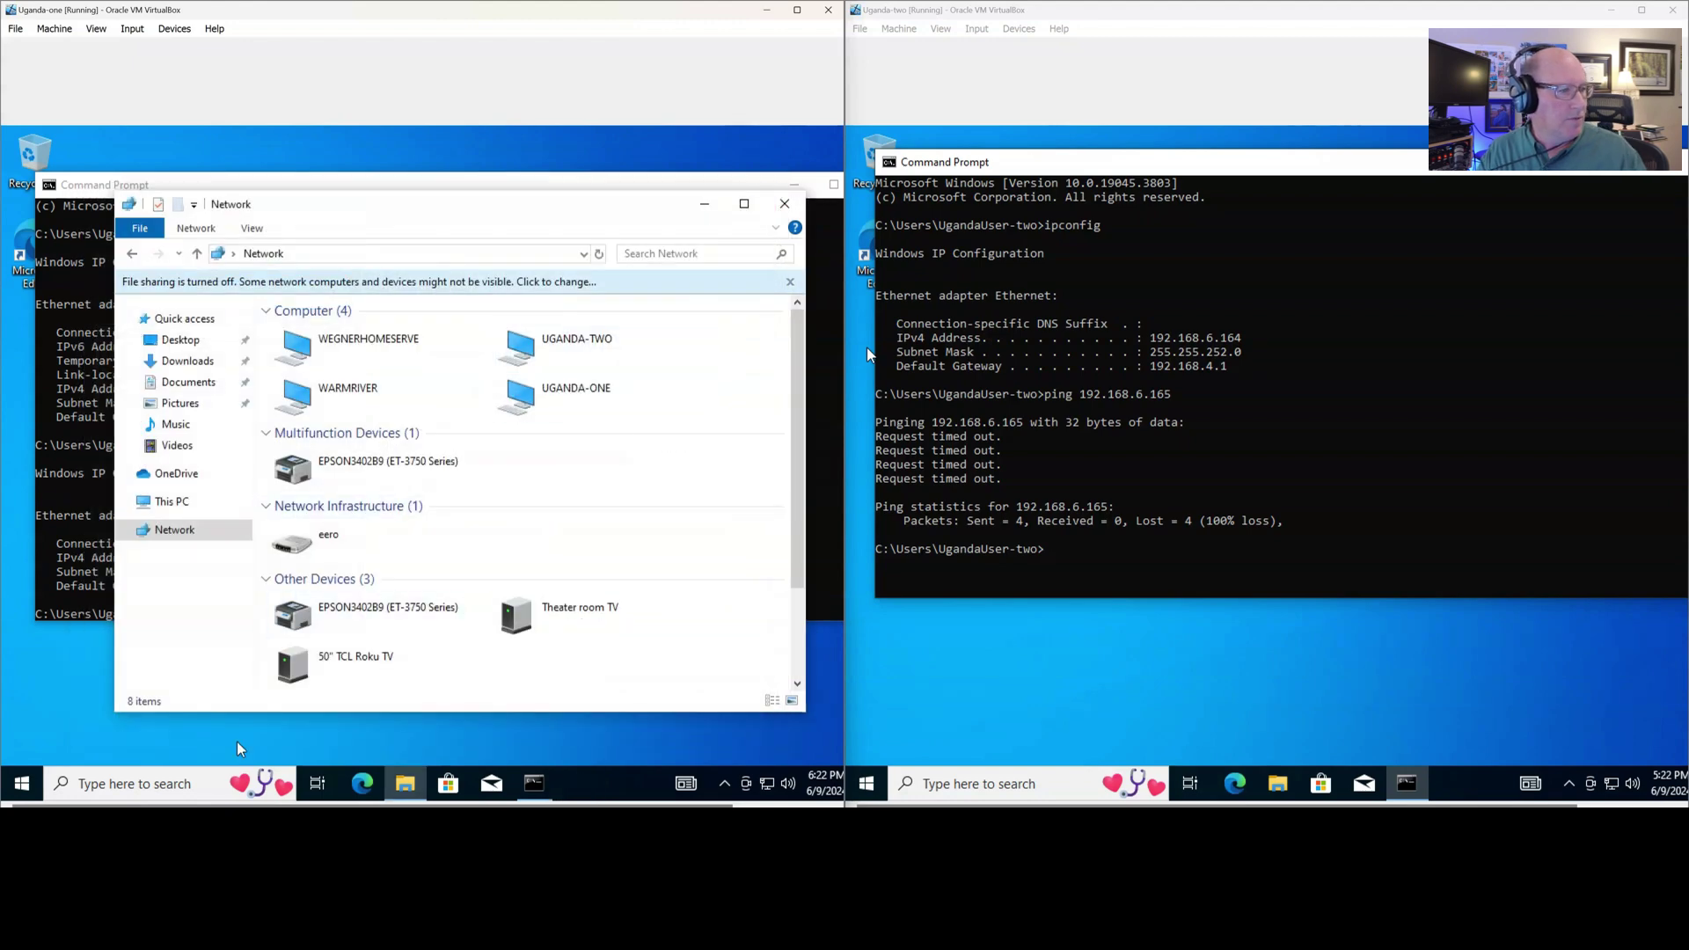
pyautogui.click(84, 786)
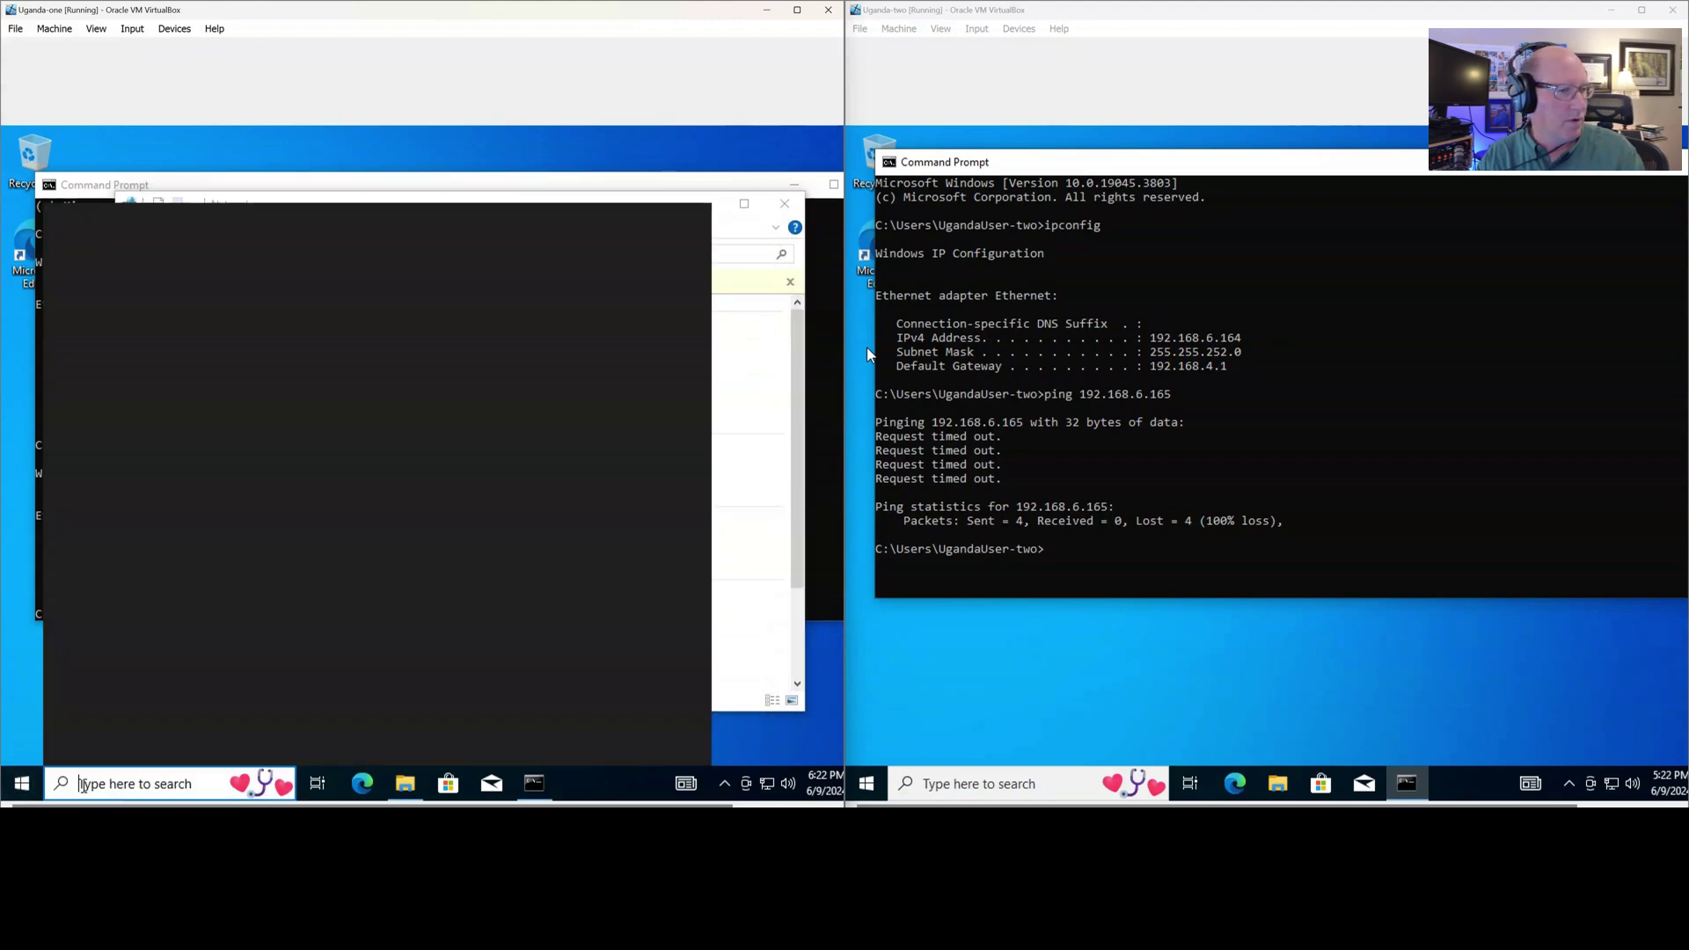
# Search for 'network sharing center' on Uganda-one, then close the web search results
pyautogui.write('share')
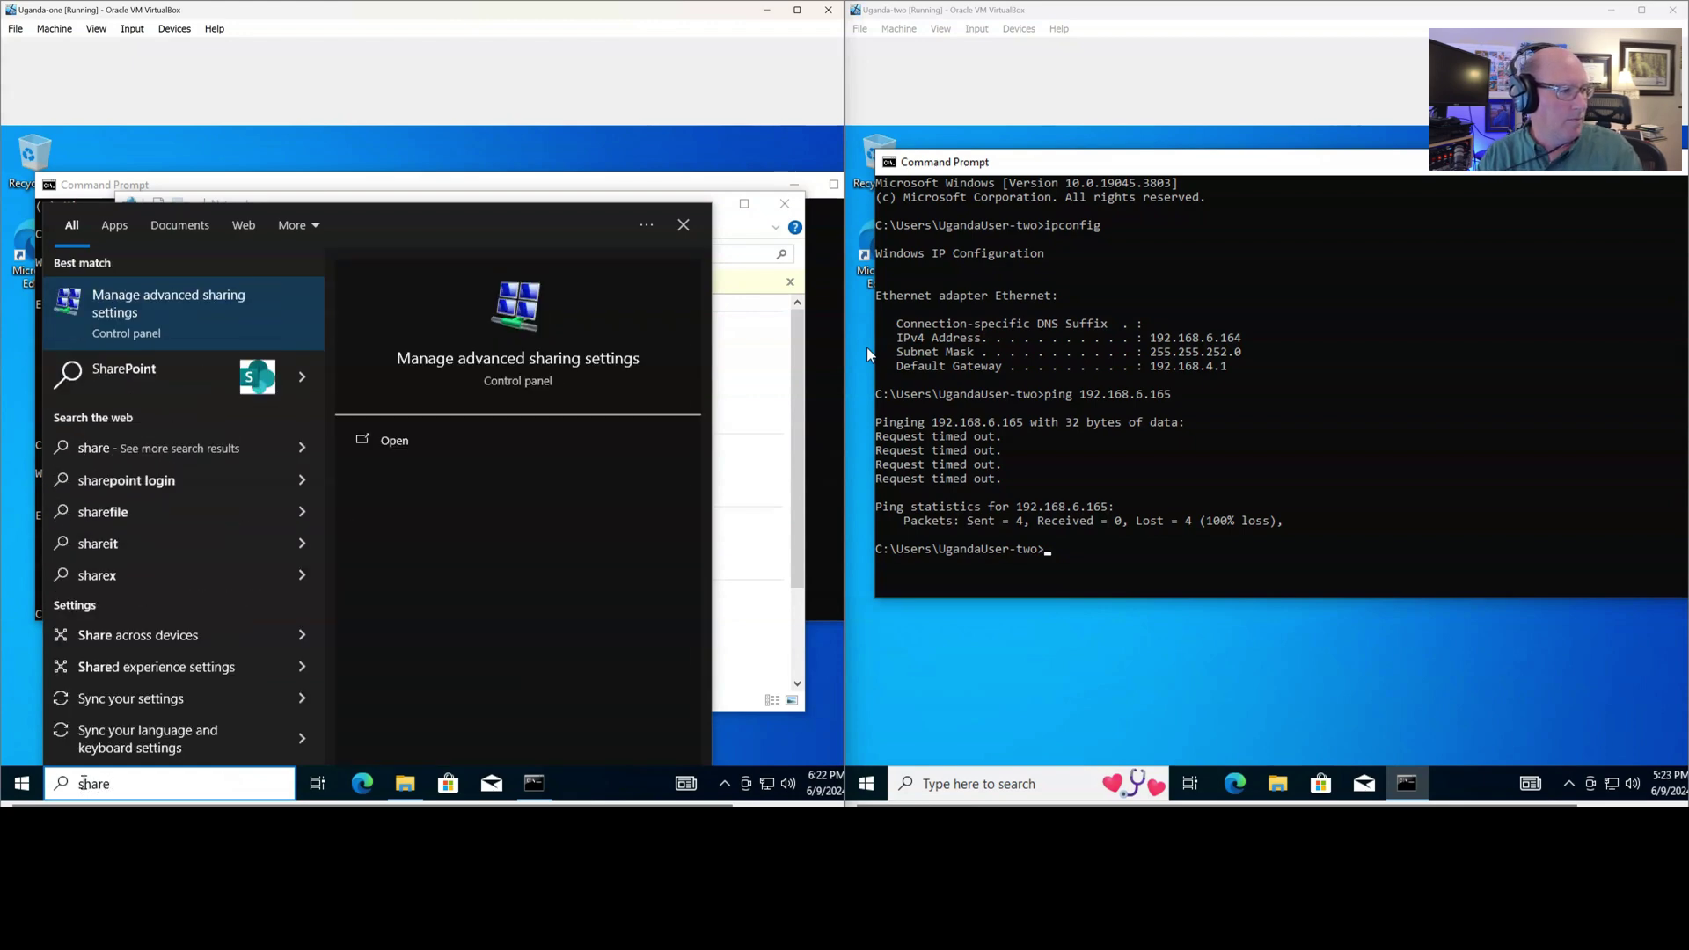
pyautogui.press('BackSpace')
pyautogui.press('BackSpace')
pyautogui.press('BackSpace')
pyautogui.press('BackSpace')
pyautogui.press('BackSpace')
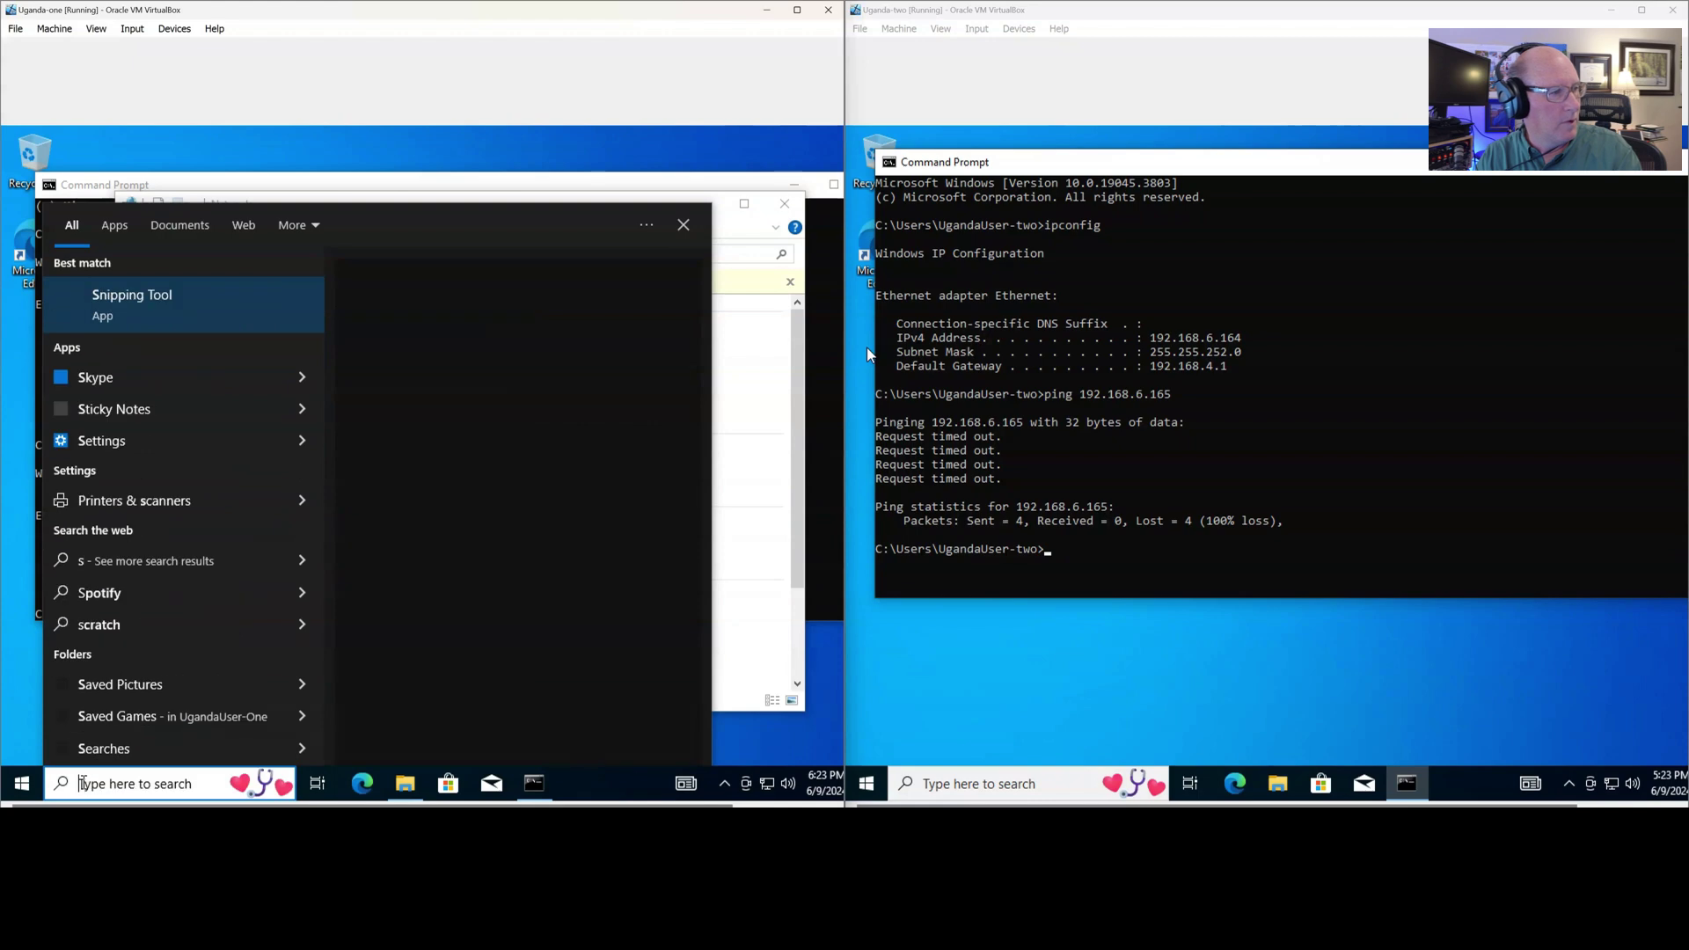
pyautogui.write('network shar')
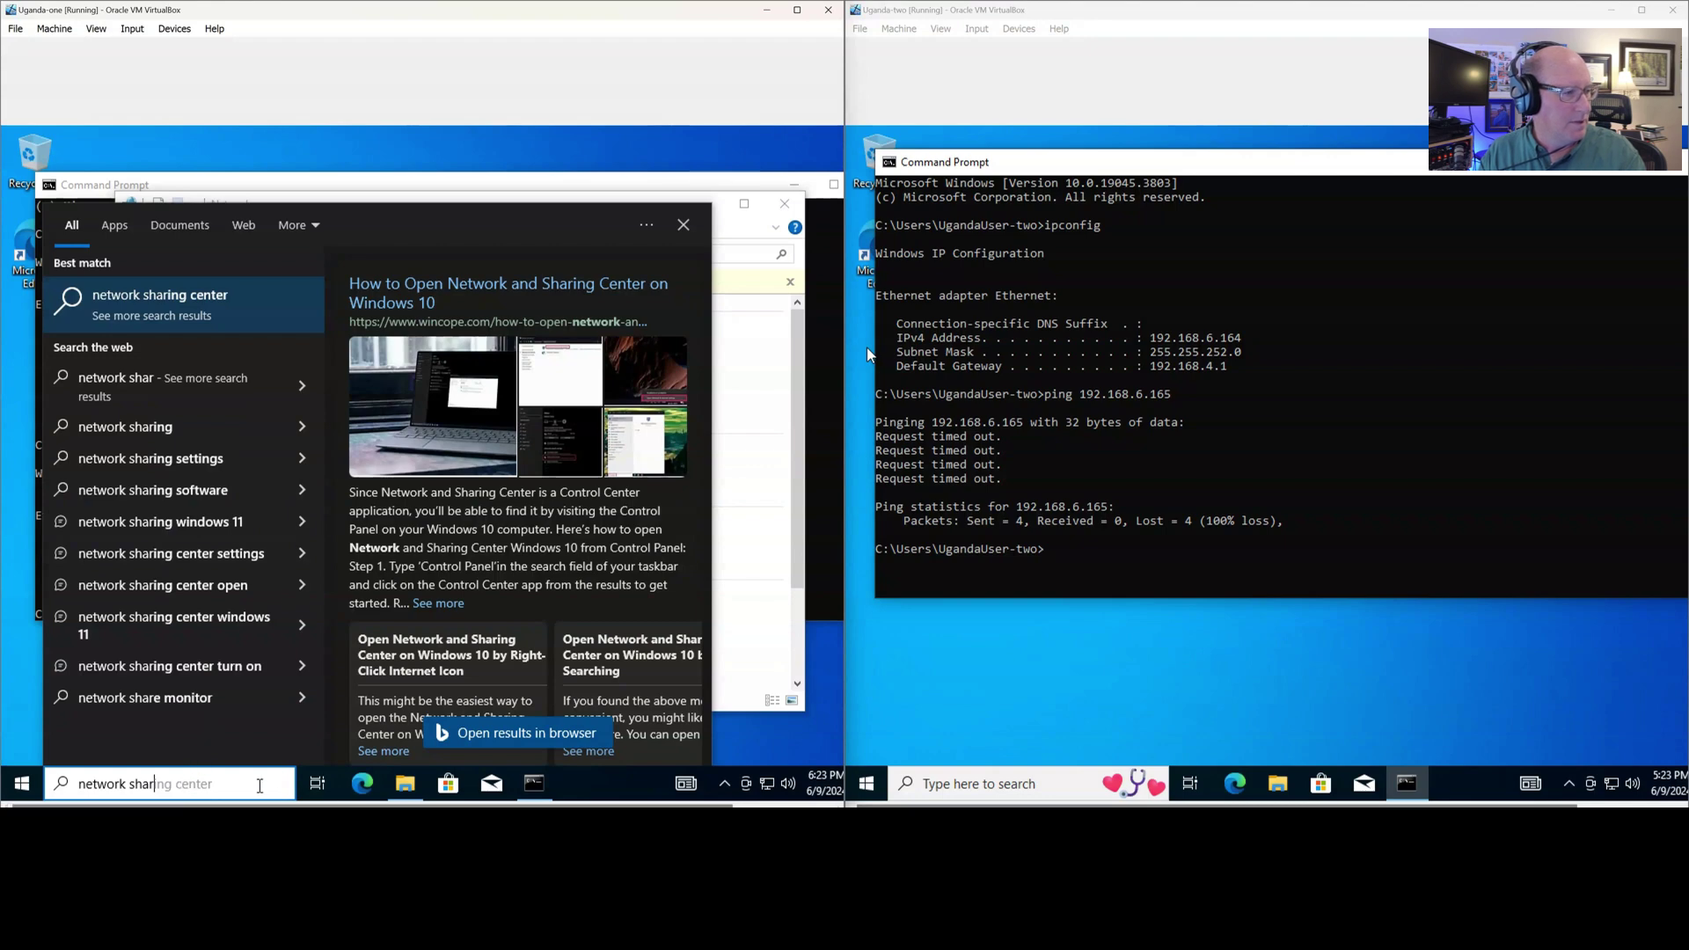
pyautogui.press('Down')
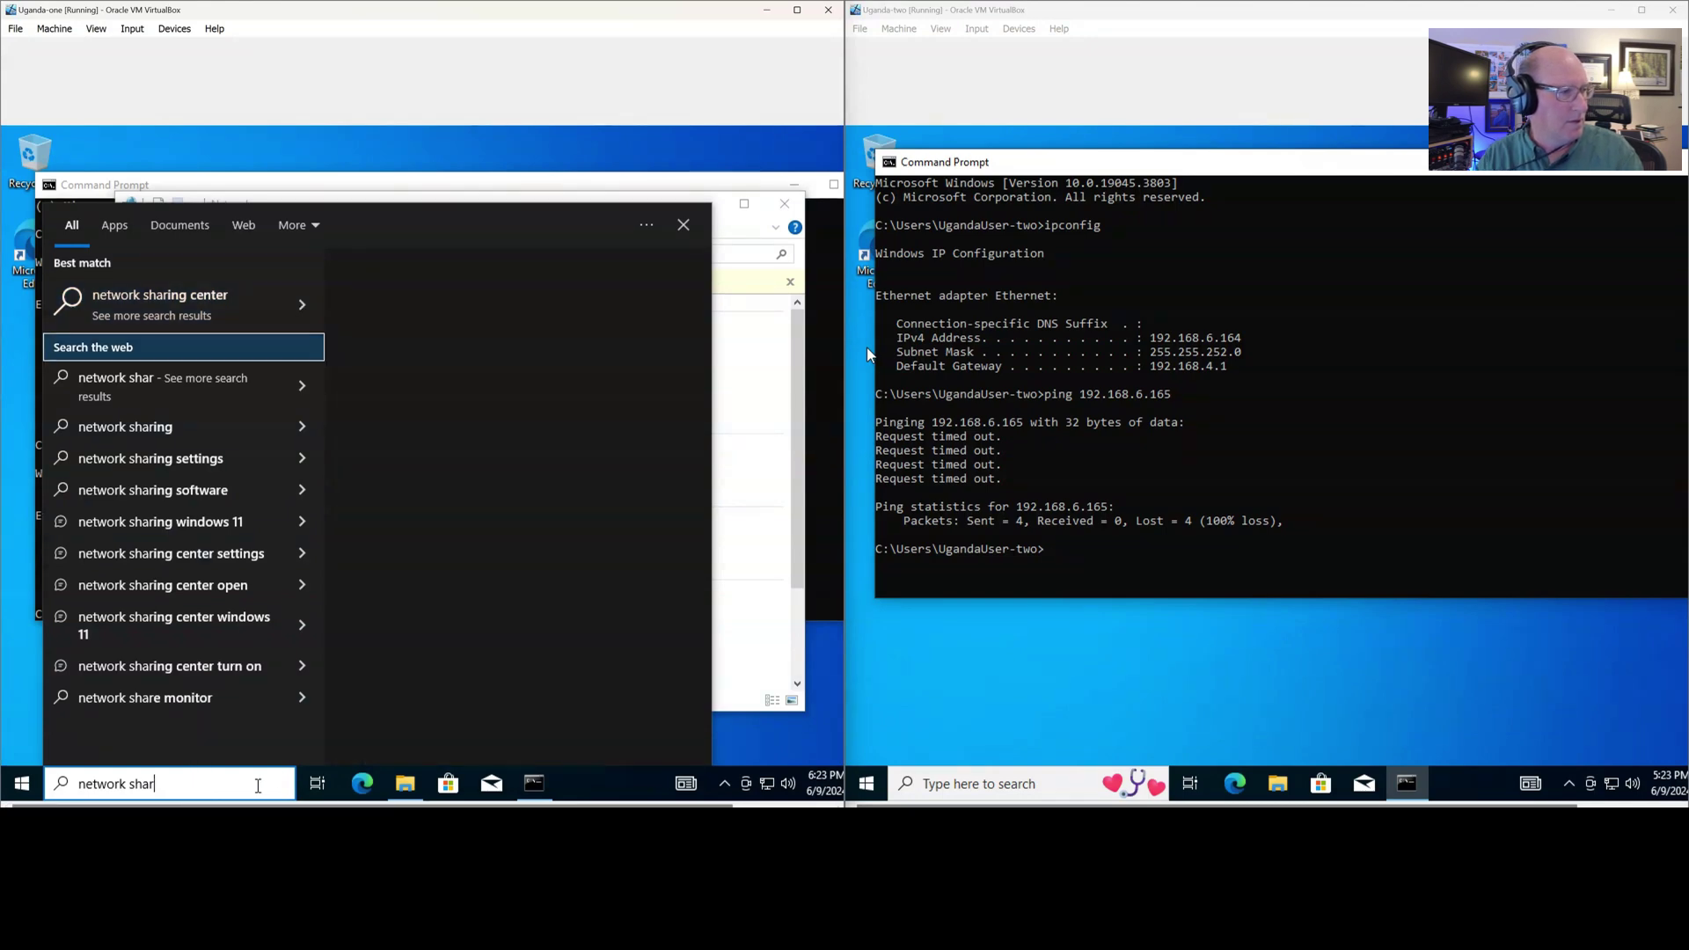
pyautogui.write('ing ')
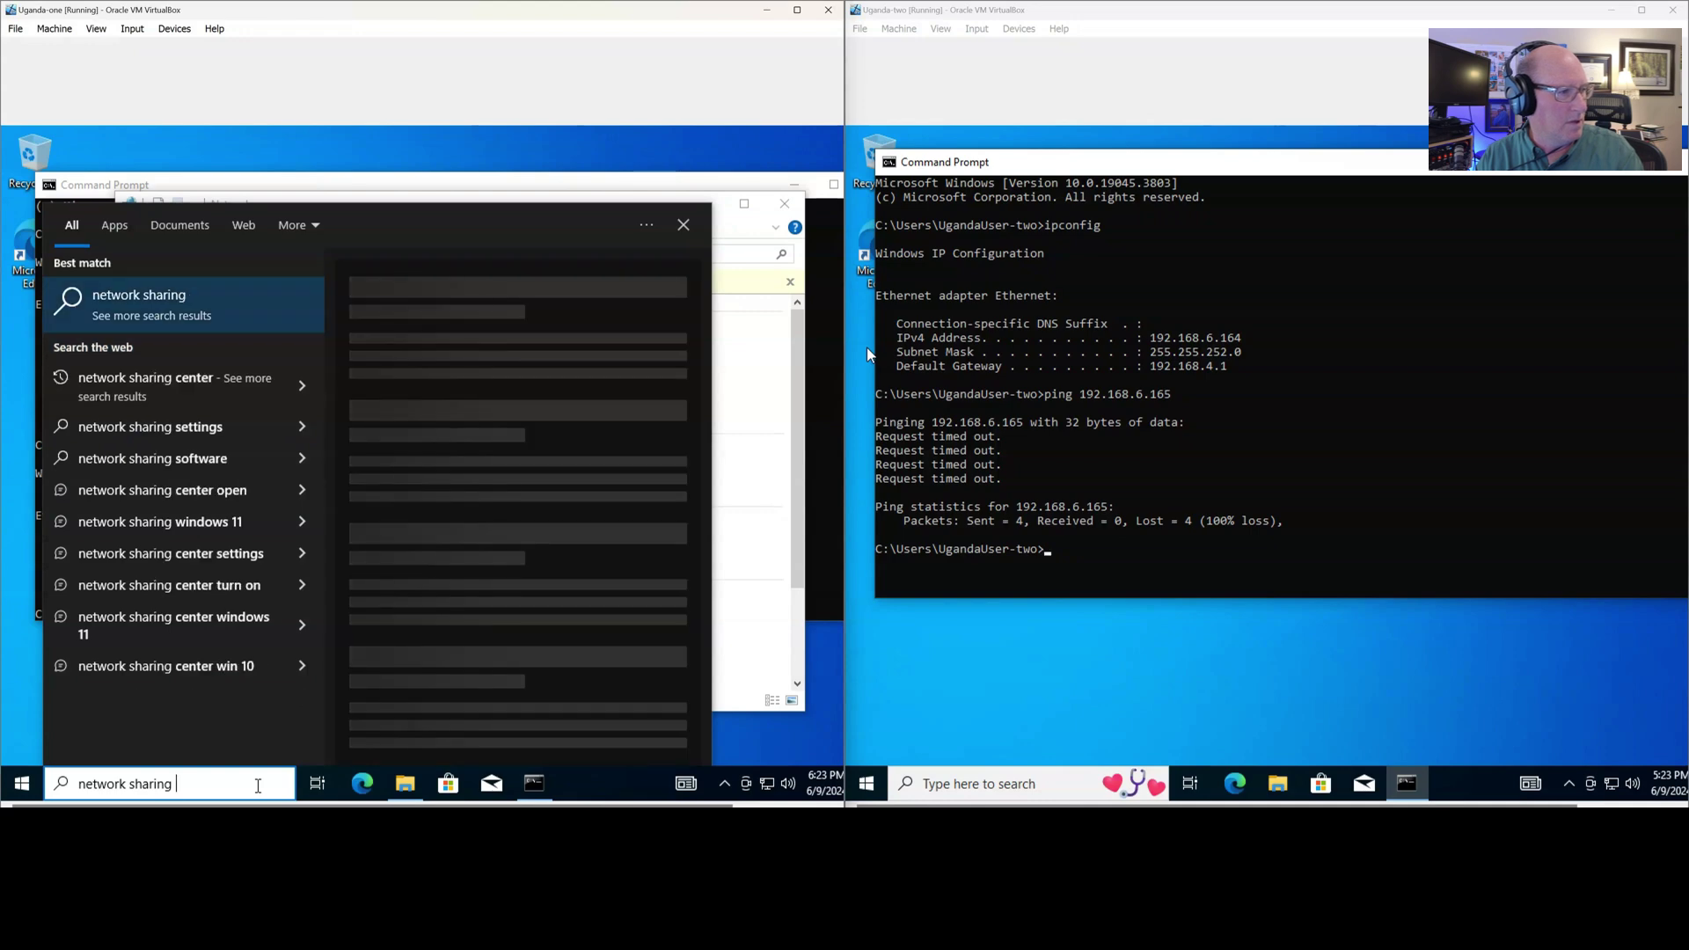
pyautogui.write('center')
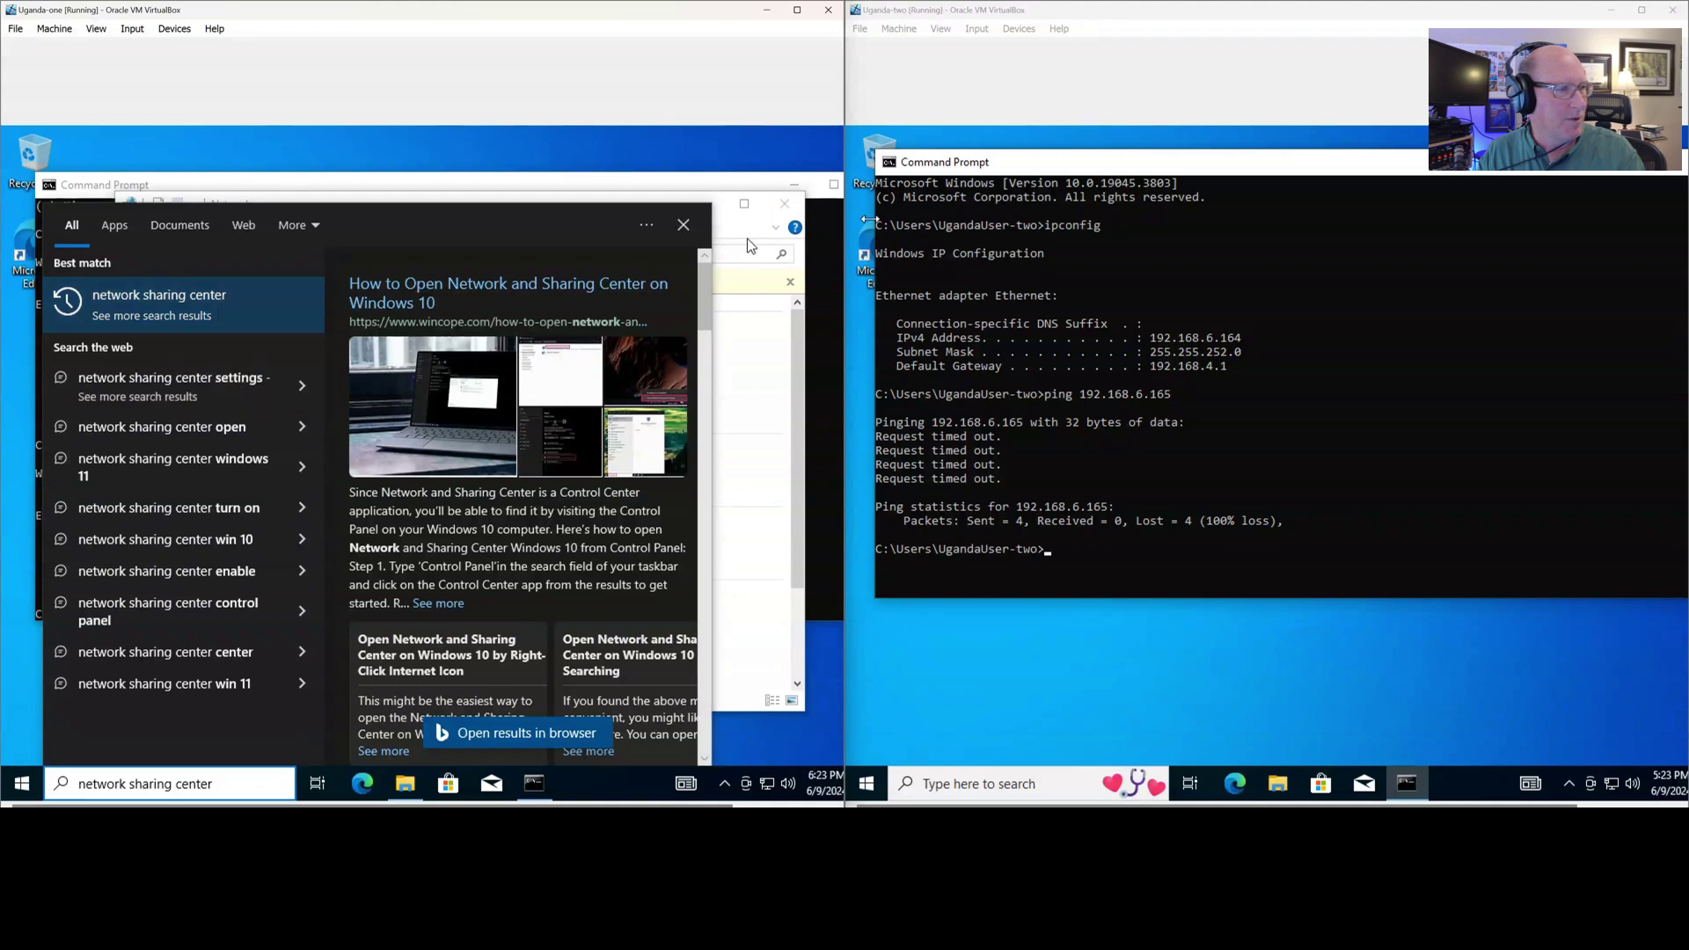
pyautogui.click(684, 227)
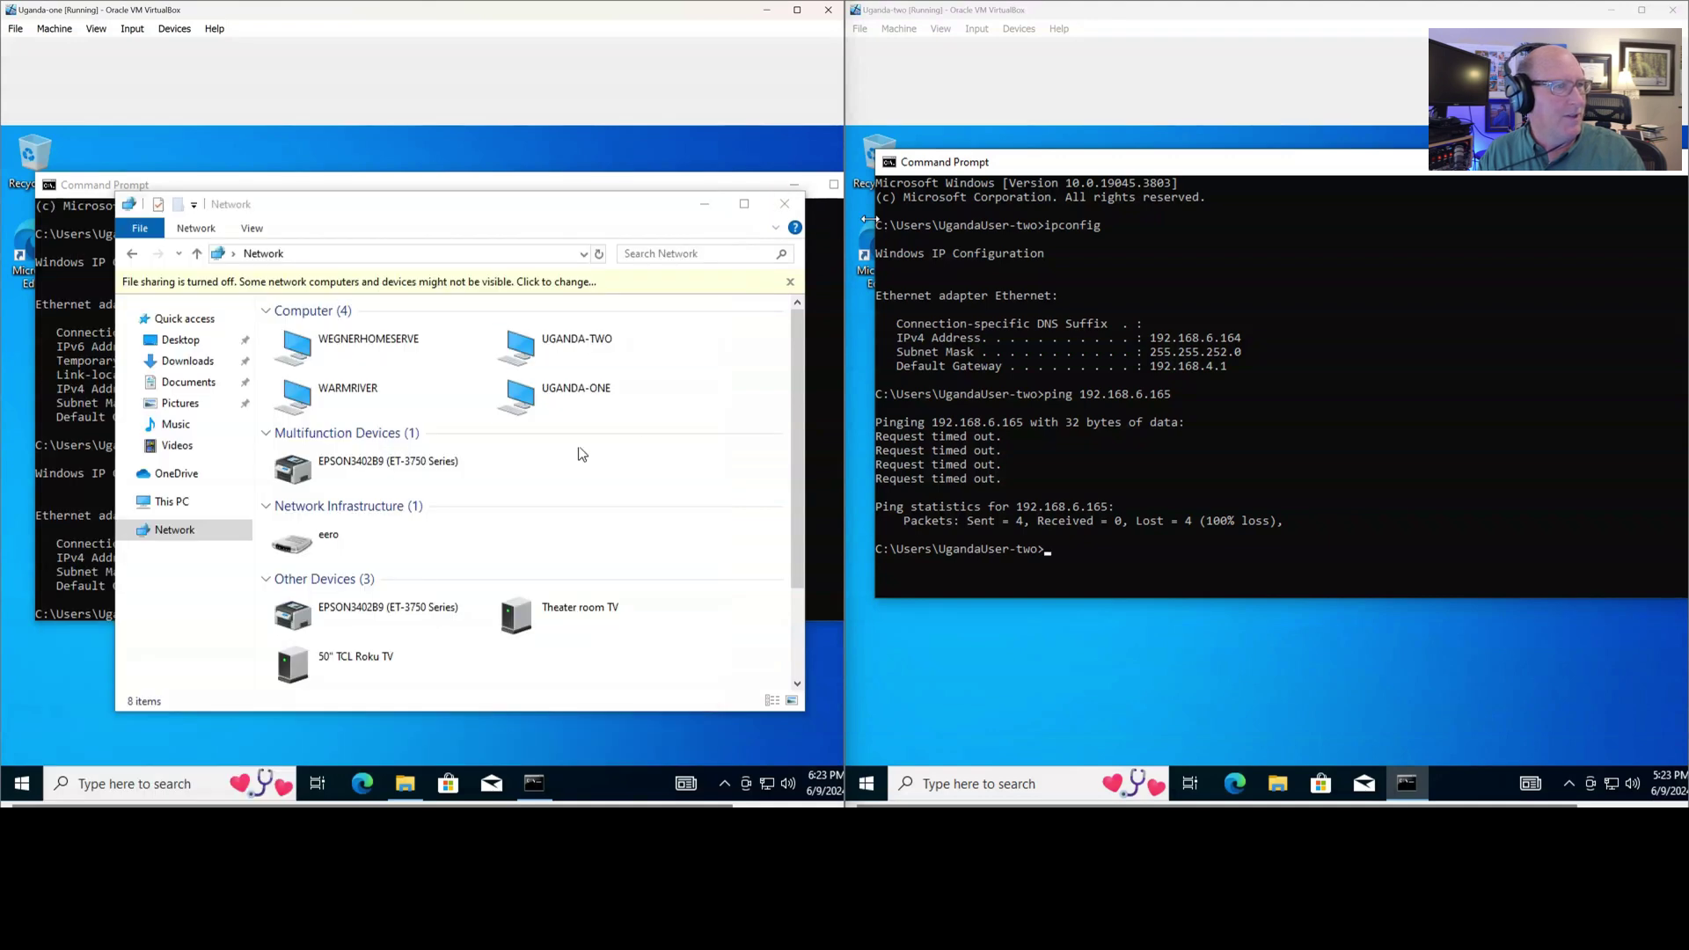
# Reach Uganda-one's Network and Sharing Center via the info bar, showing Network 2 as Private
pyautogui.click(661, 289)
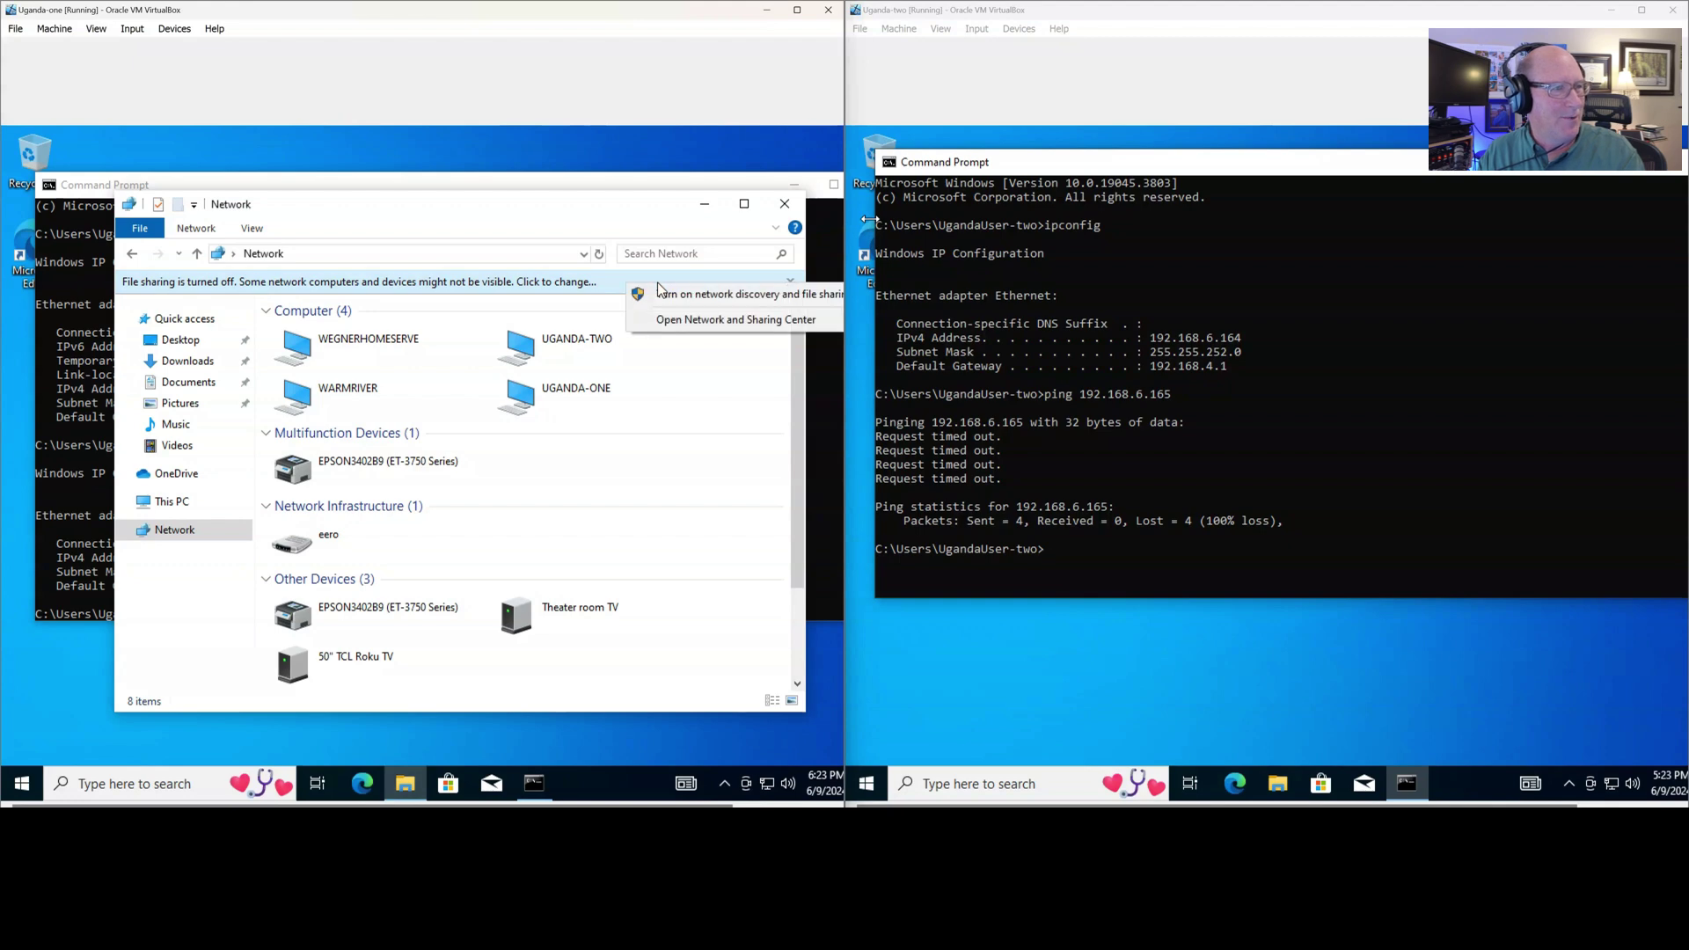
pyautogui.click(695, 323)
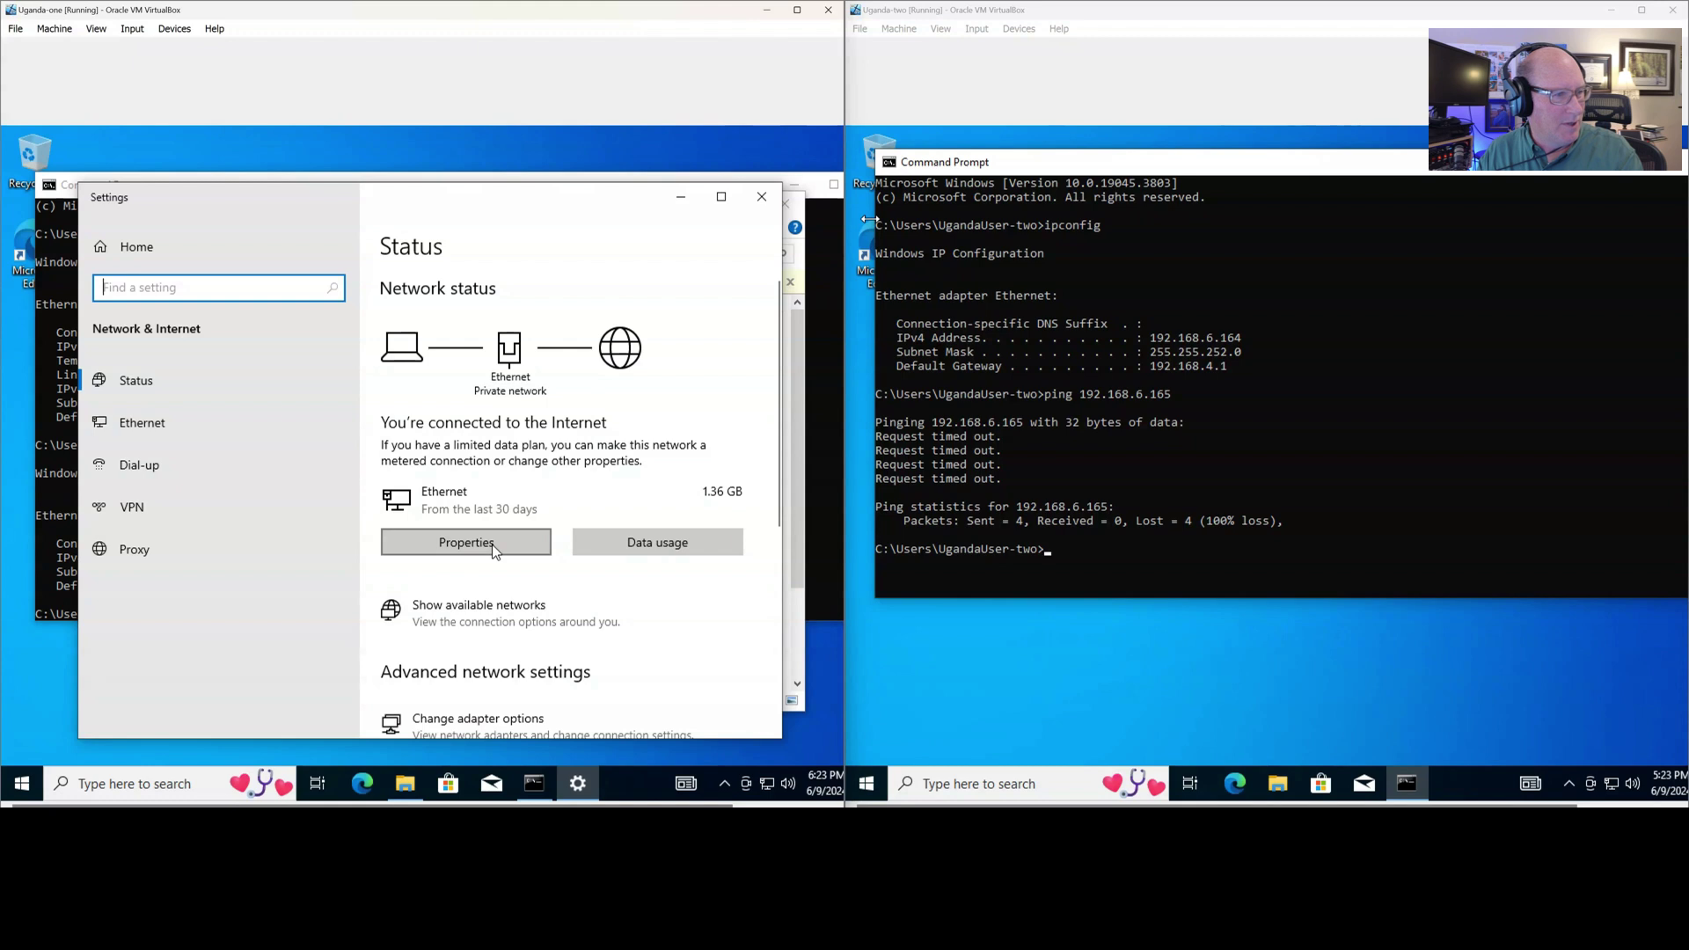
pyautogui.scroll(-2, 493, 547)
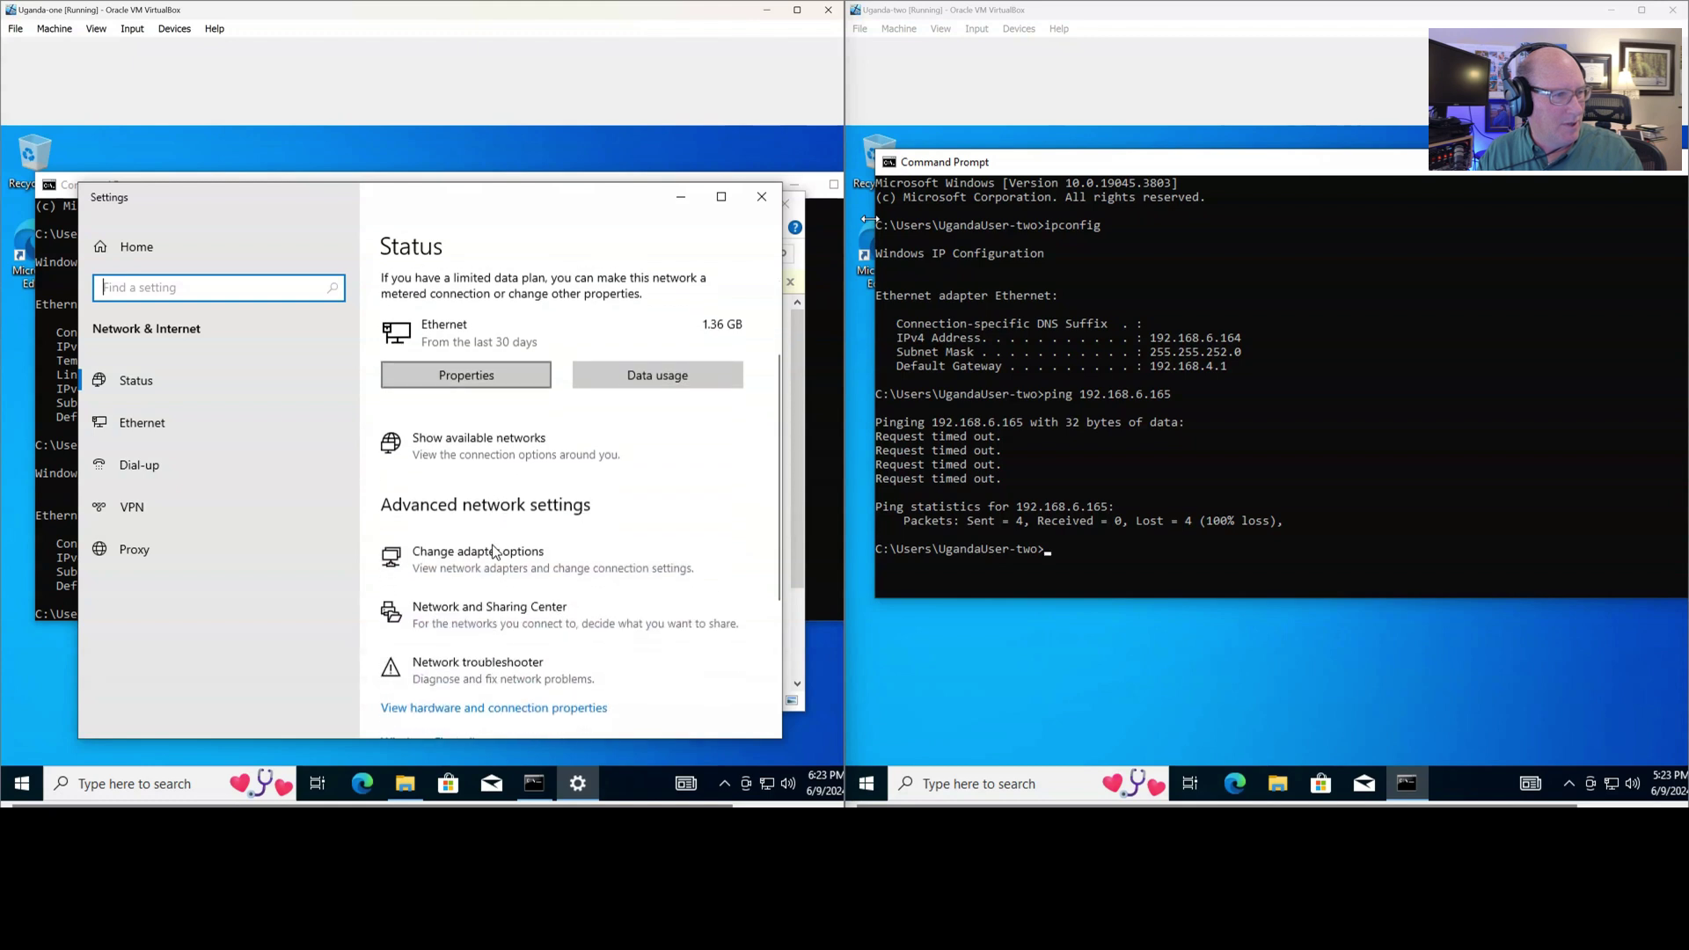
pyautogui.click(510, 622)
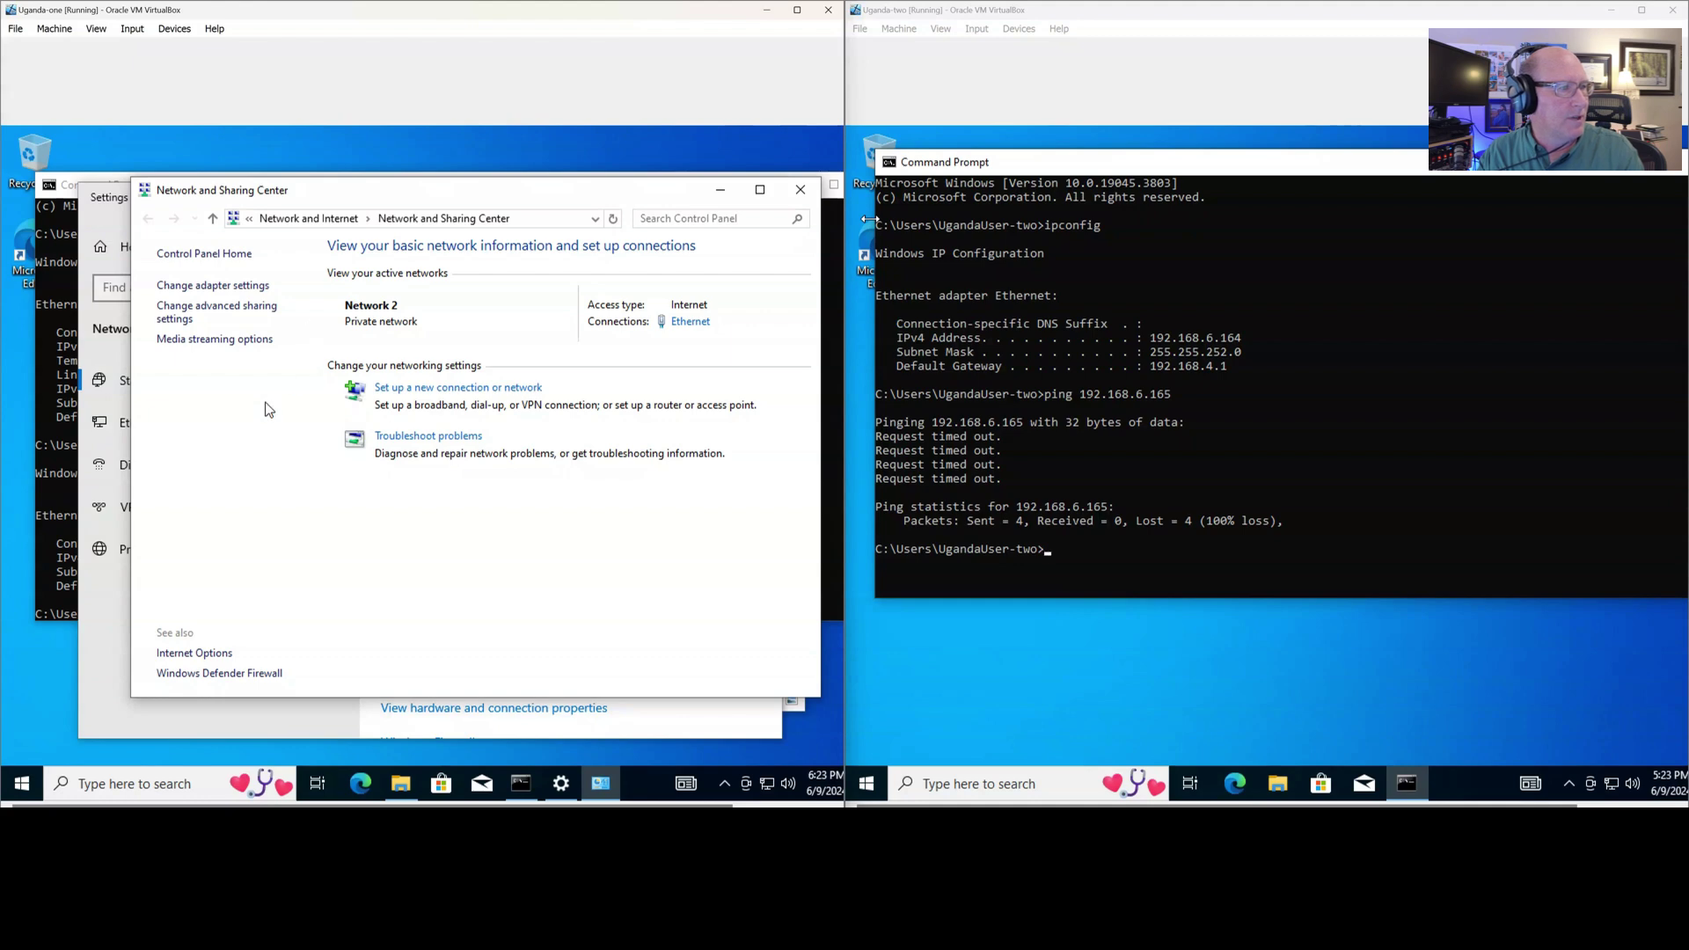
# Turn on file and printer sharing for Uganda-one's private profile, then open Uganda-two's advanced sharing settings
pyautogui.click(258, 316)
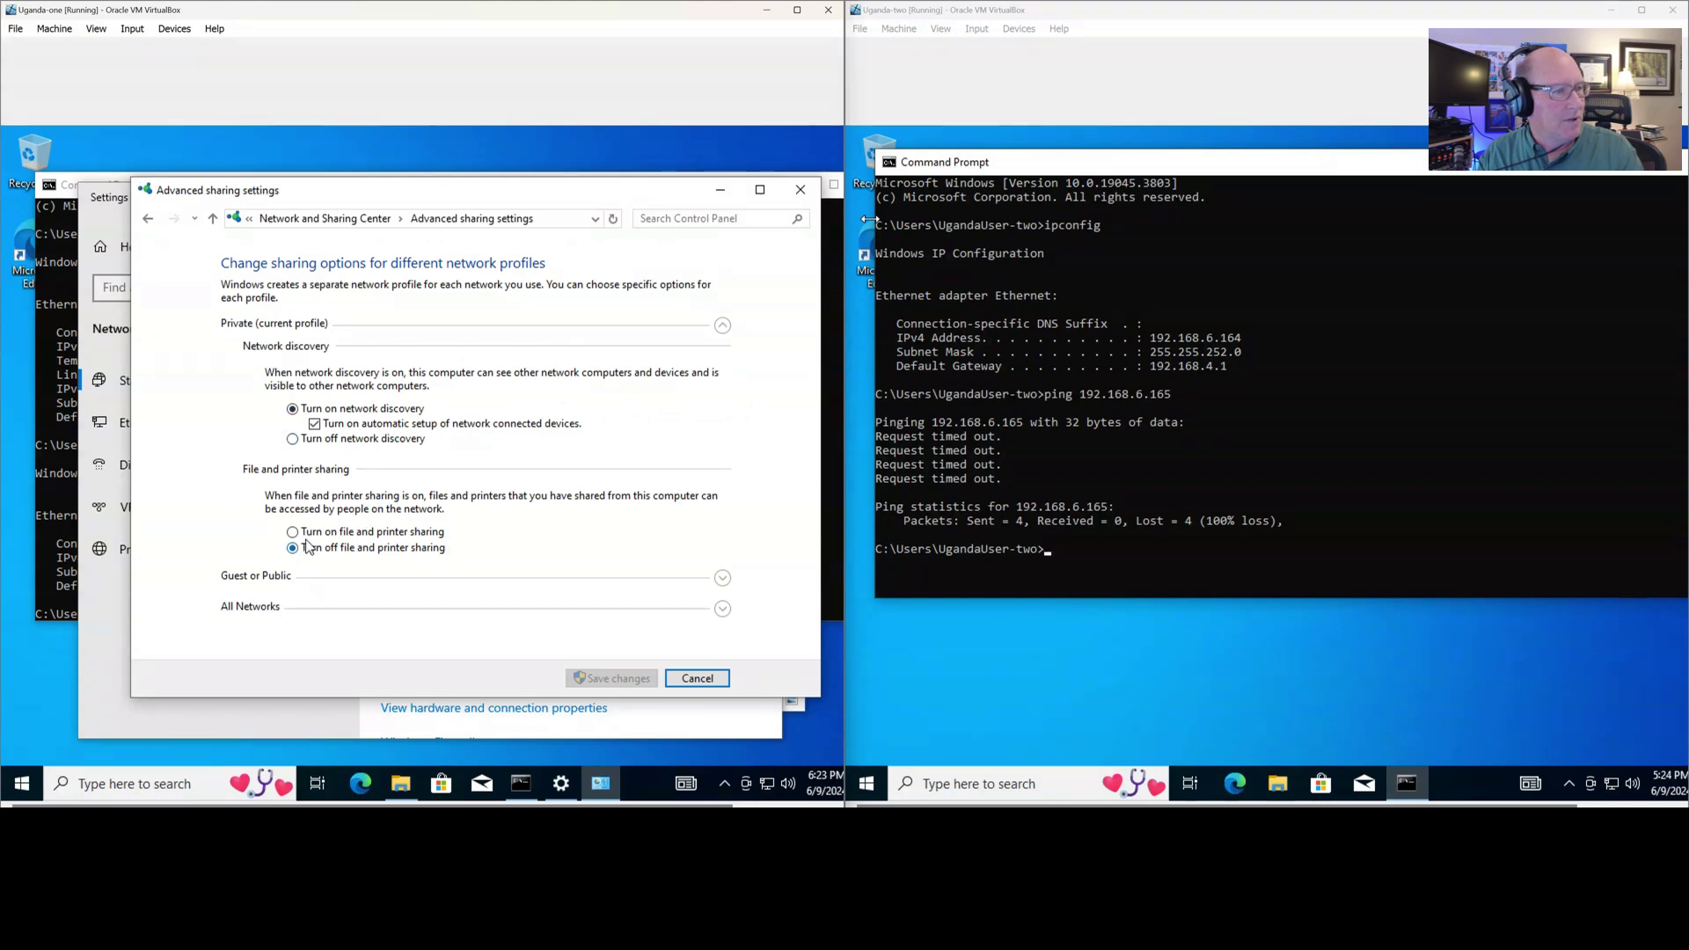
pyautogui.click(292, 533)
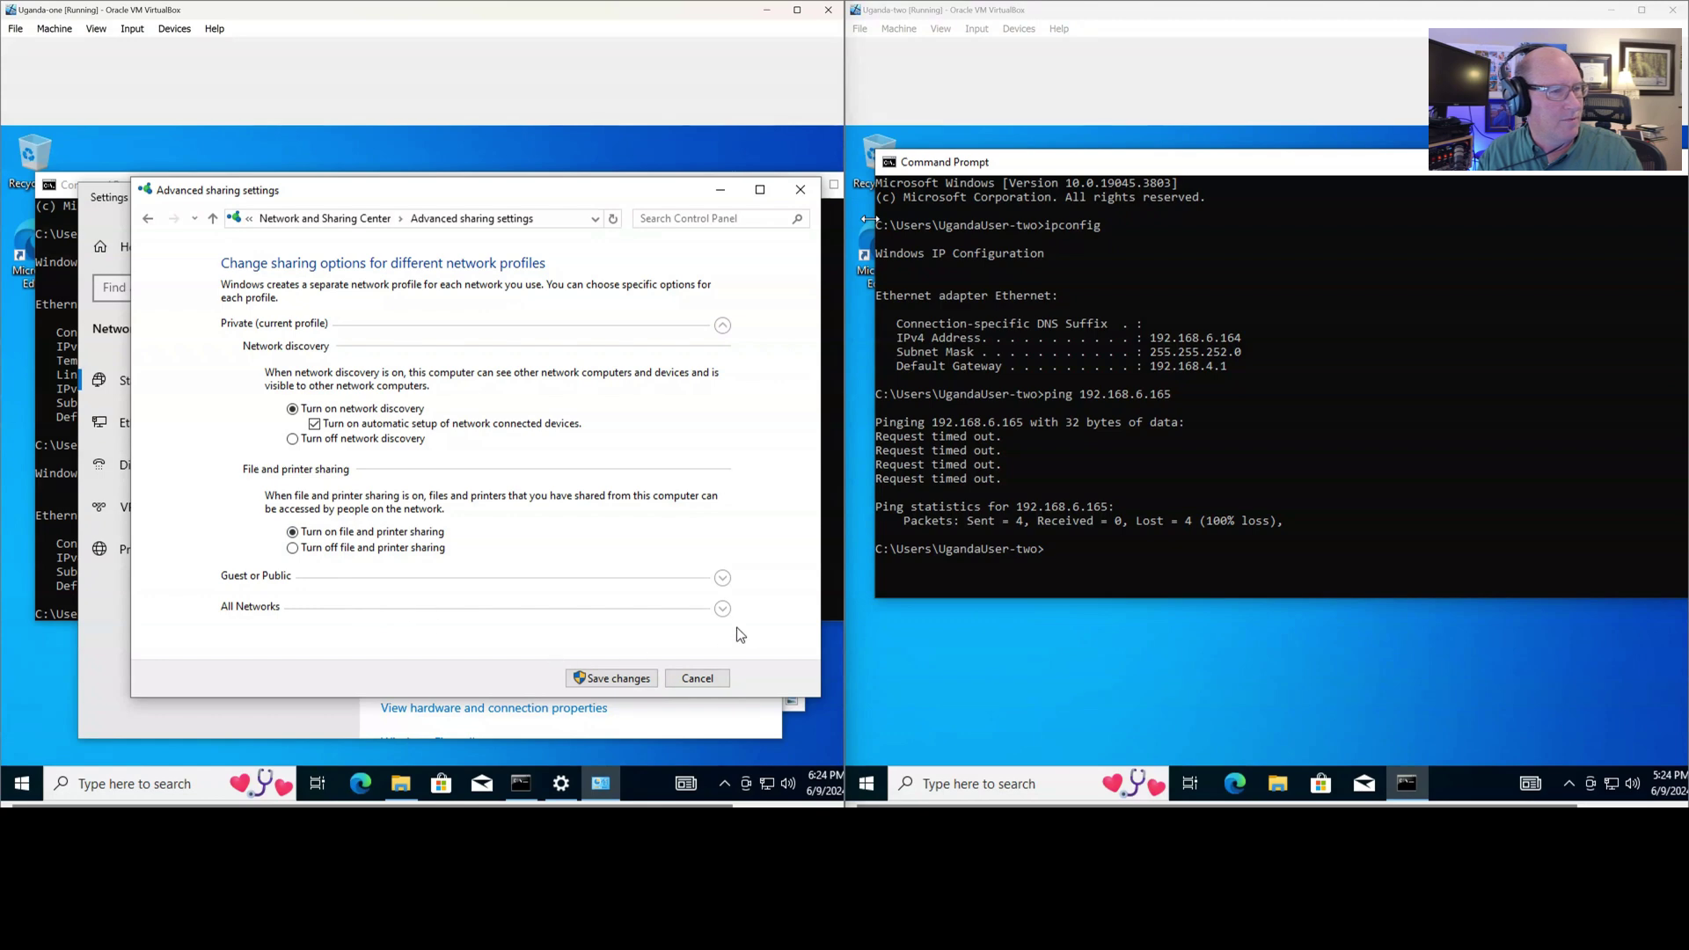
pyautogui.click(1612, 785)
pyautogui.click(1573, 738)
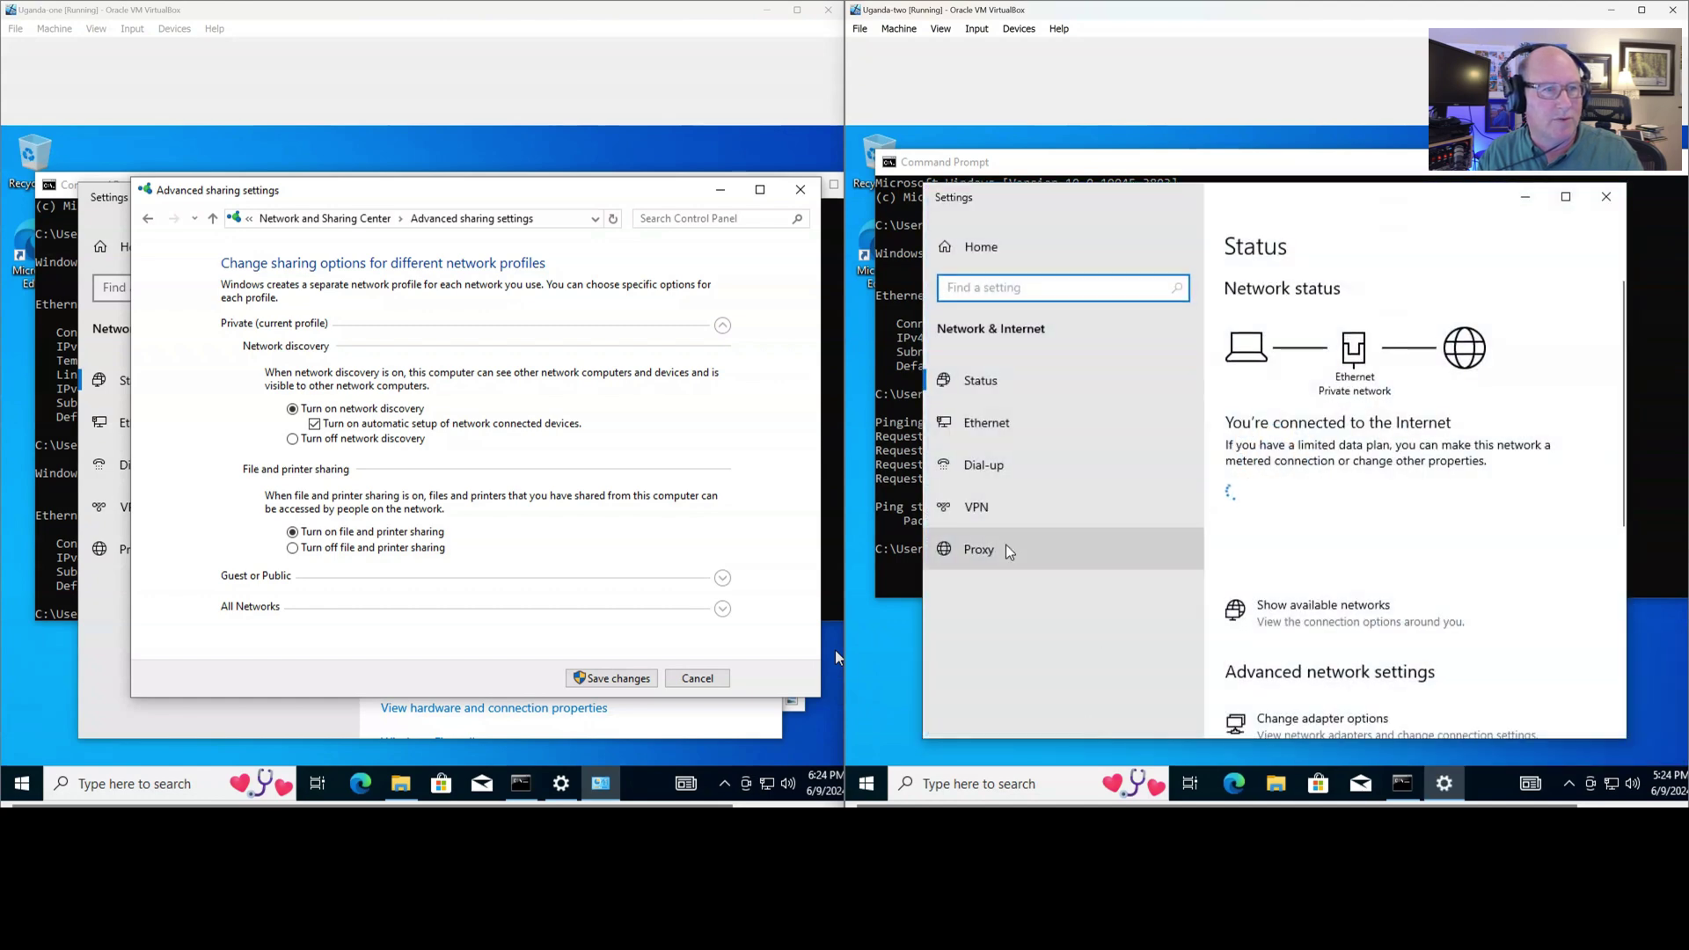
pyautogui.scroll(-5, 1461, 589)
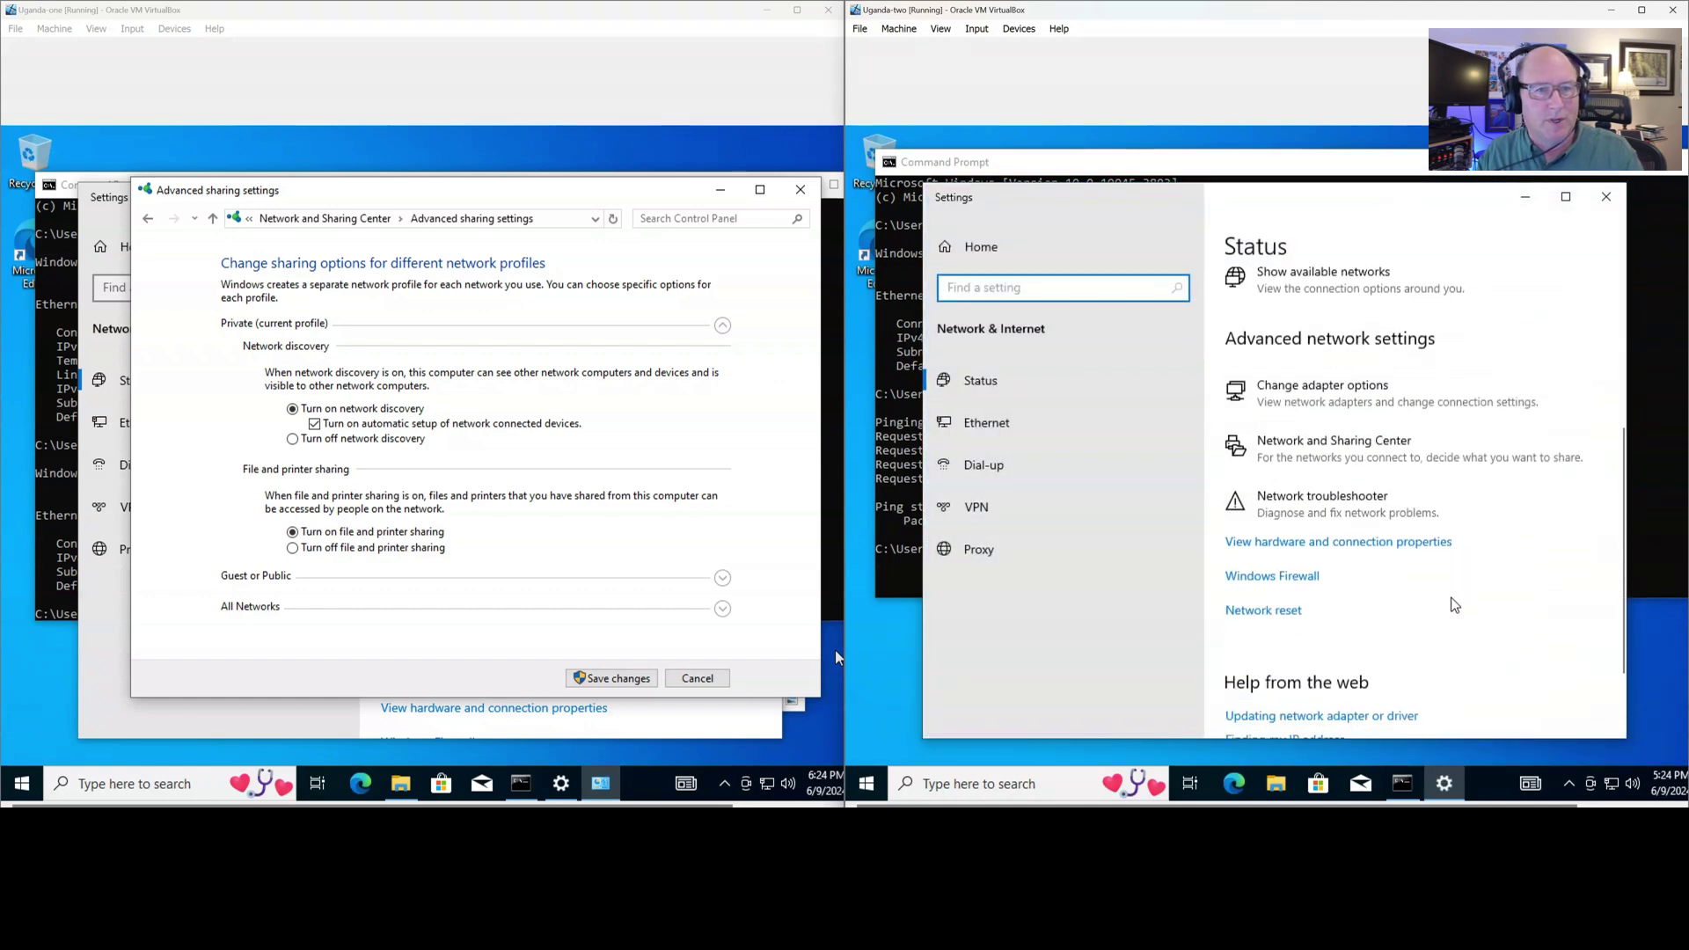
pyautogui.click(1352, 460)
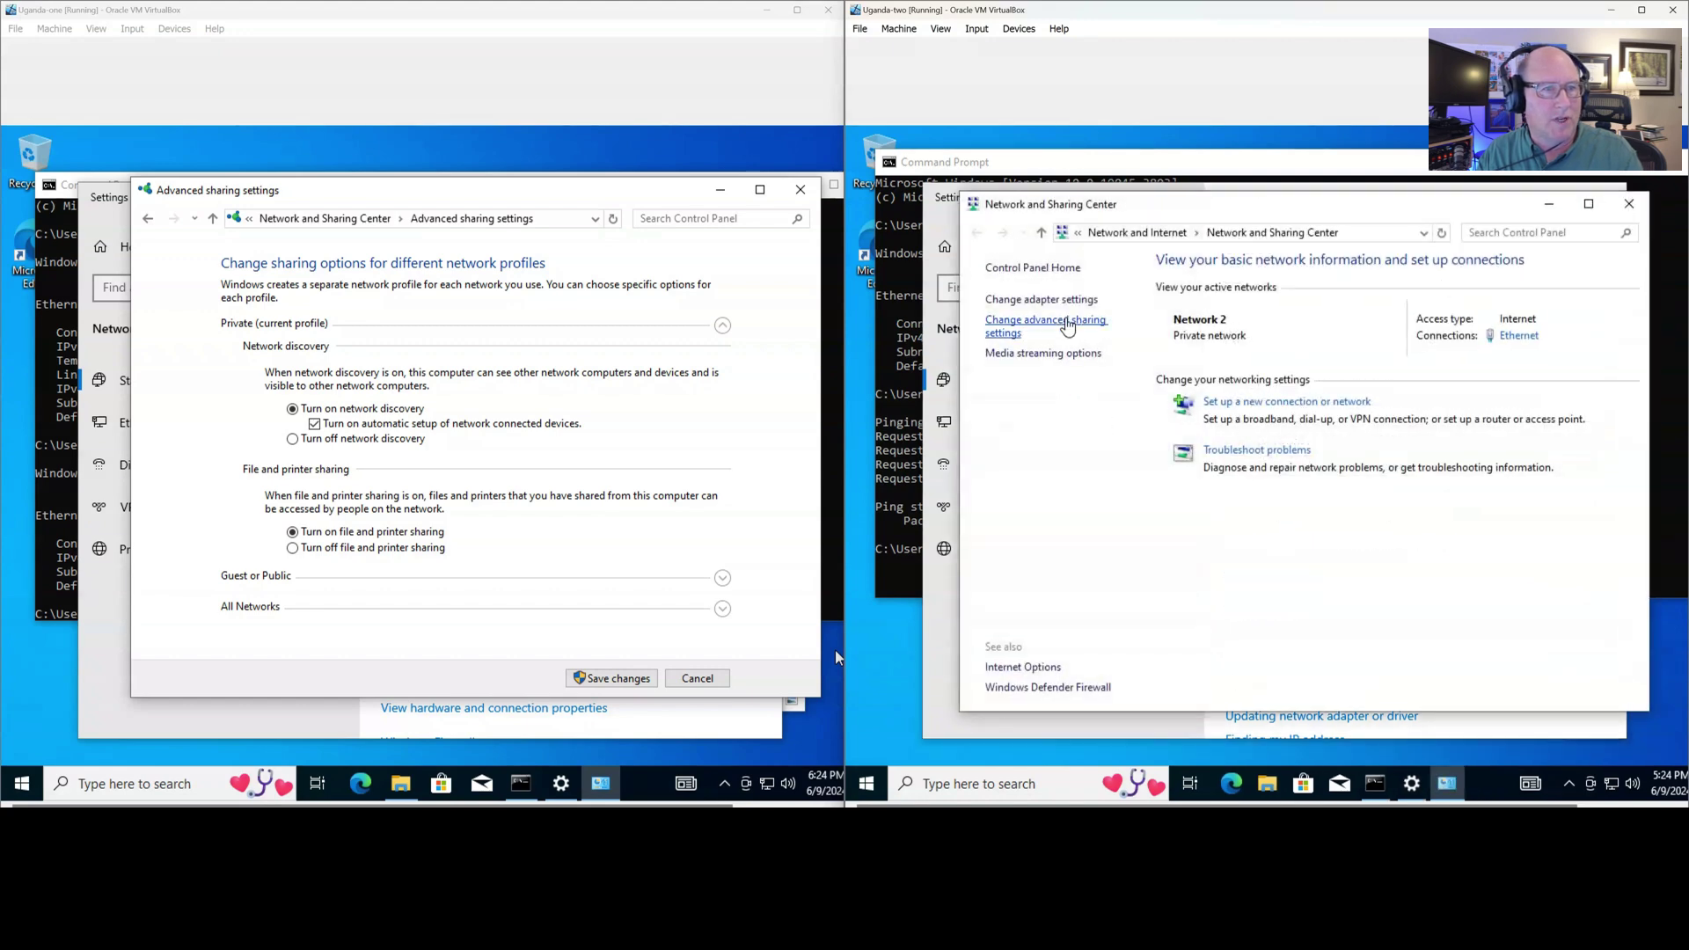
pyautogui.click(1047, 321)
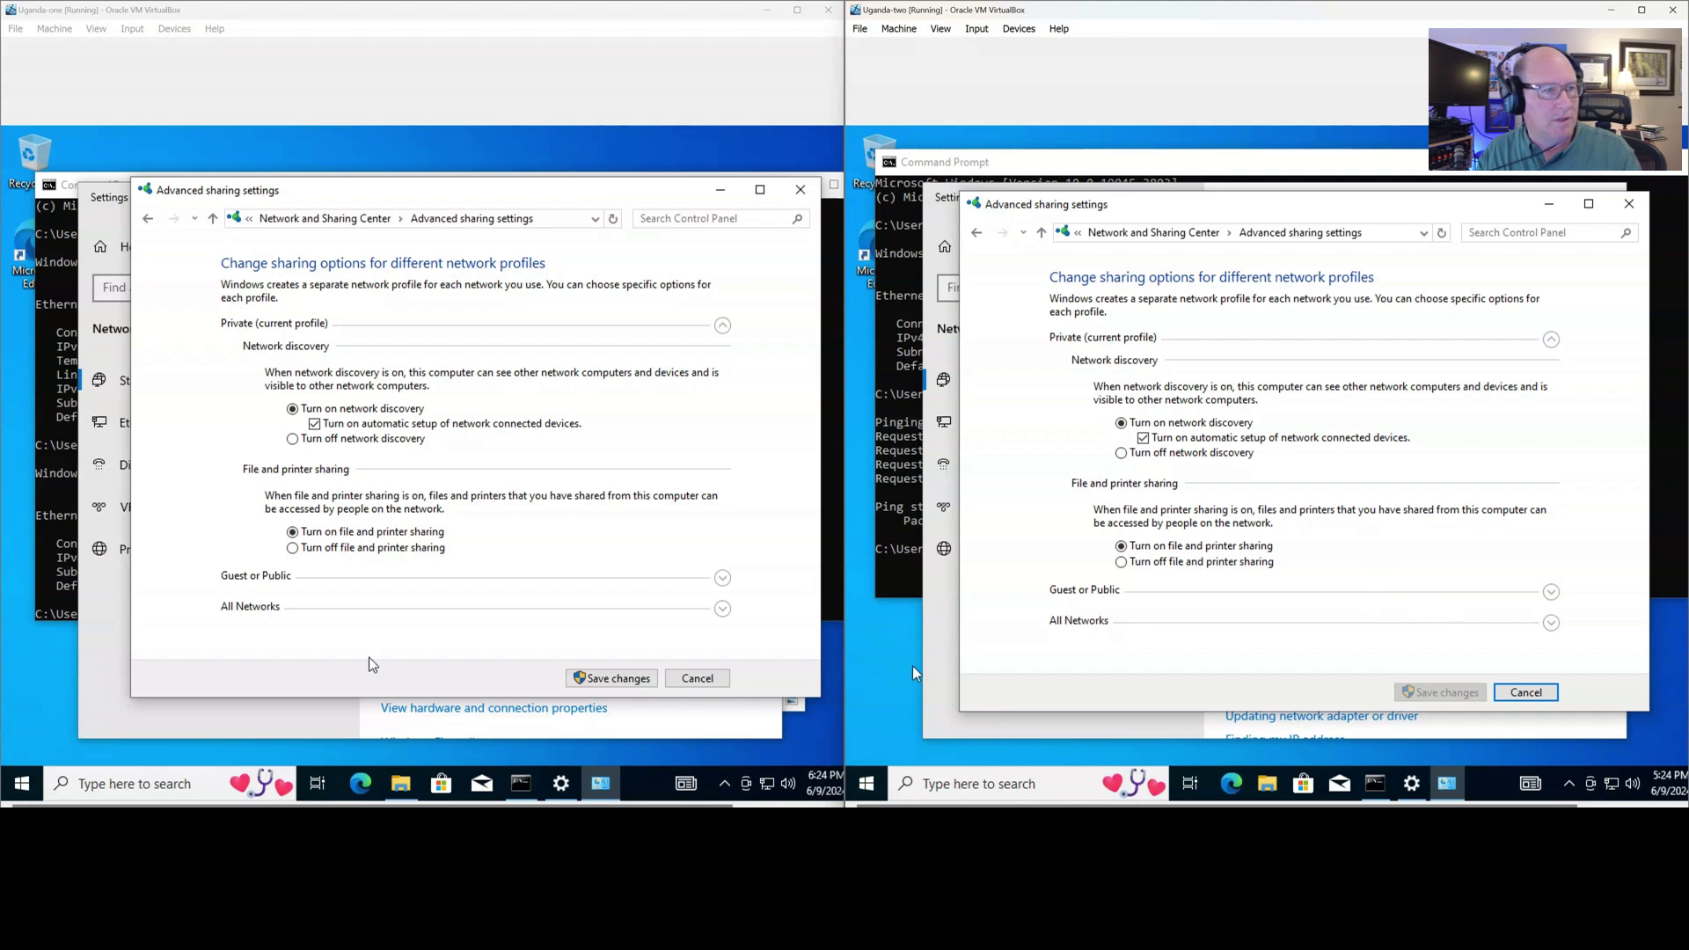
# Expand the Guest or Public profile on both VMs and bring Uganda-two's command prompt forward
pyautogui.click(1551, 592)
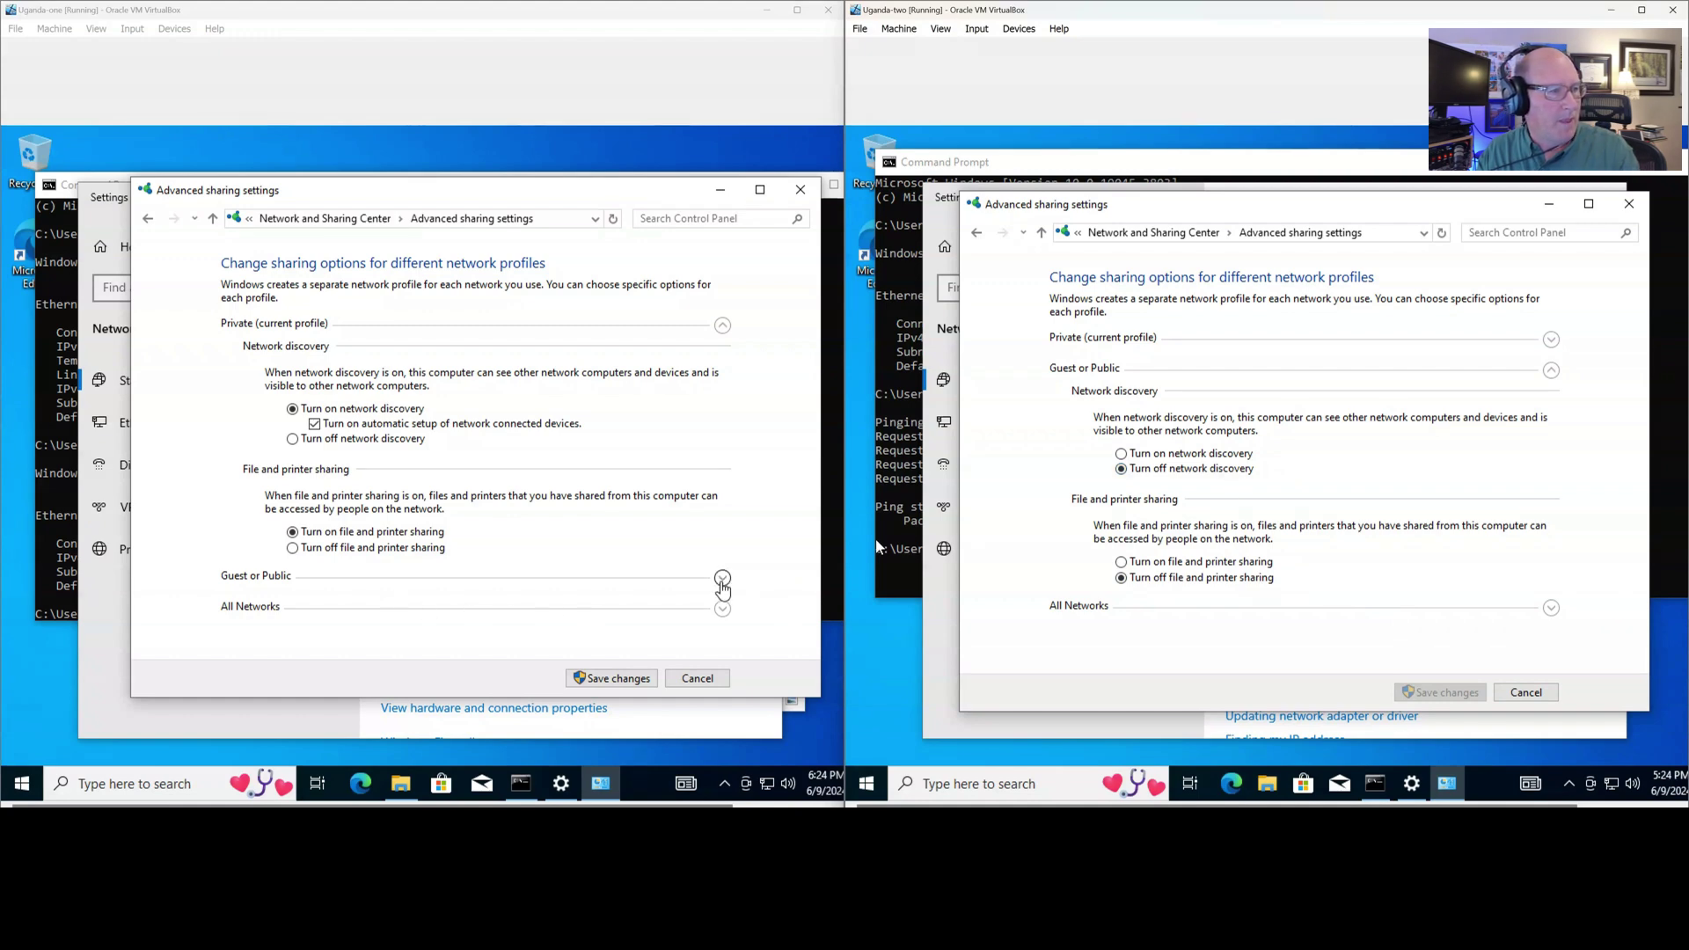
pyautogui.click(723, 581)
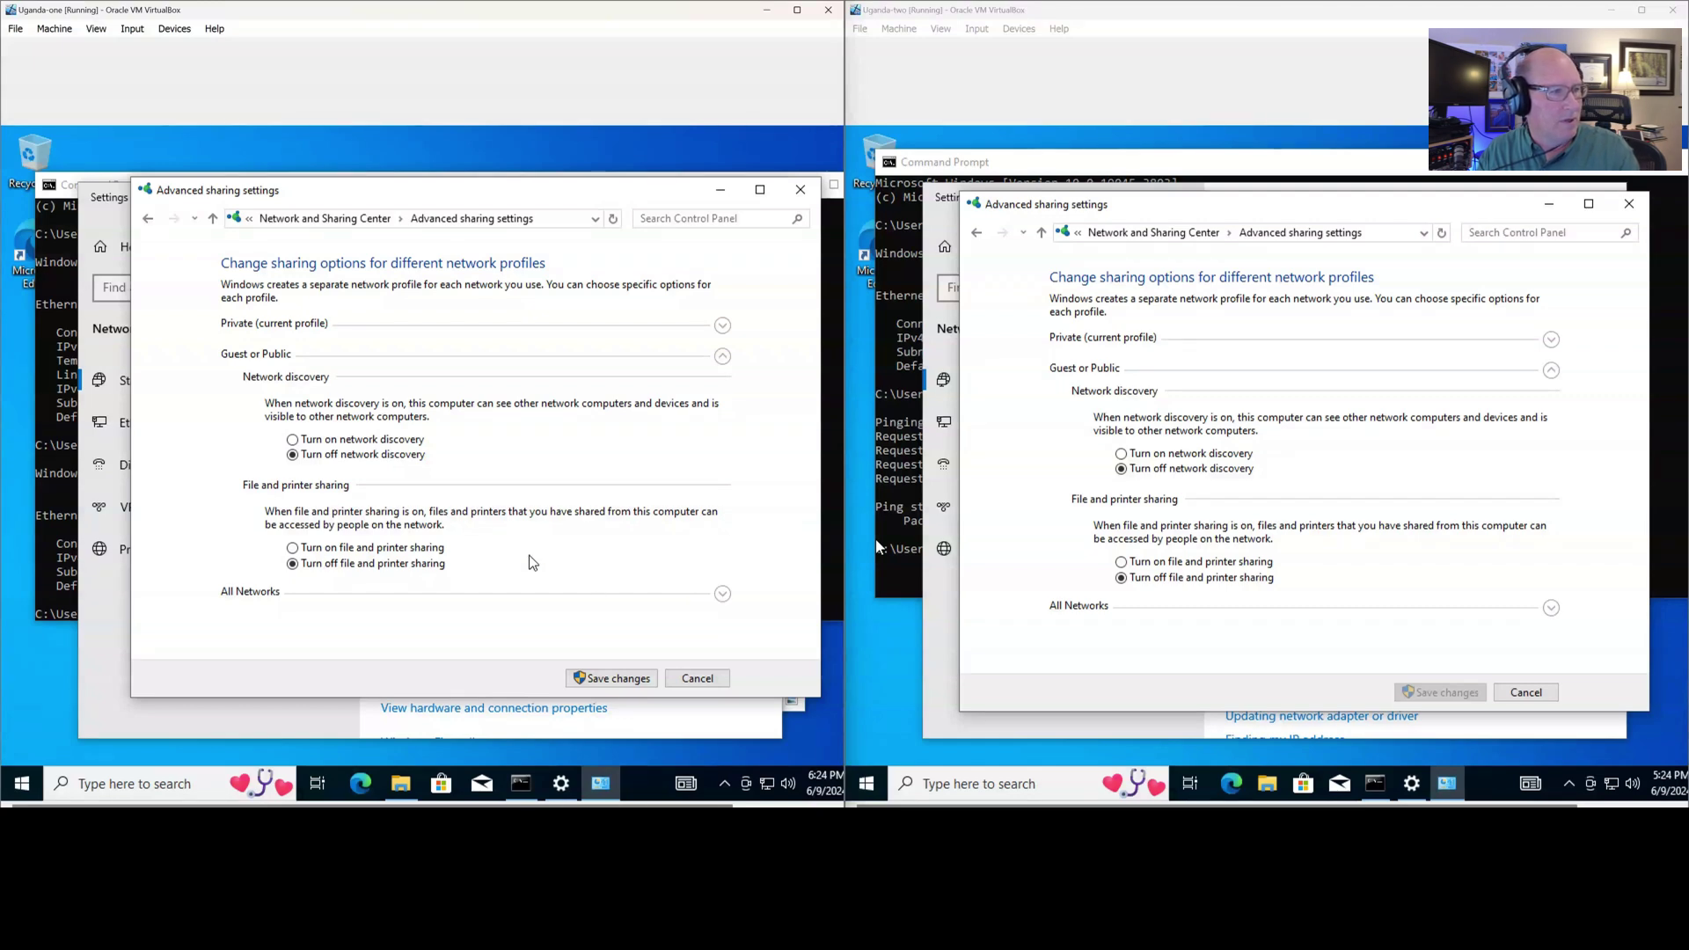
pyautogui.click(903, 578)
pyautogui.click(1075, 663)
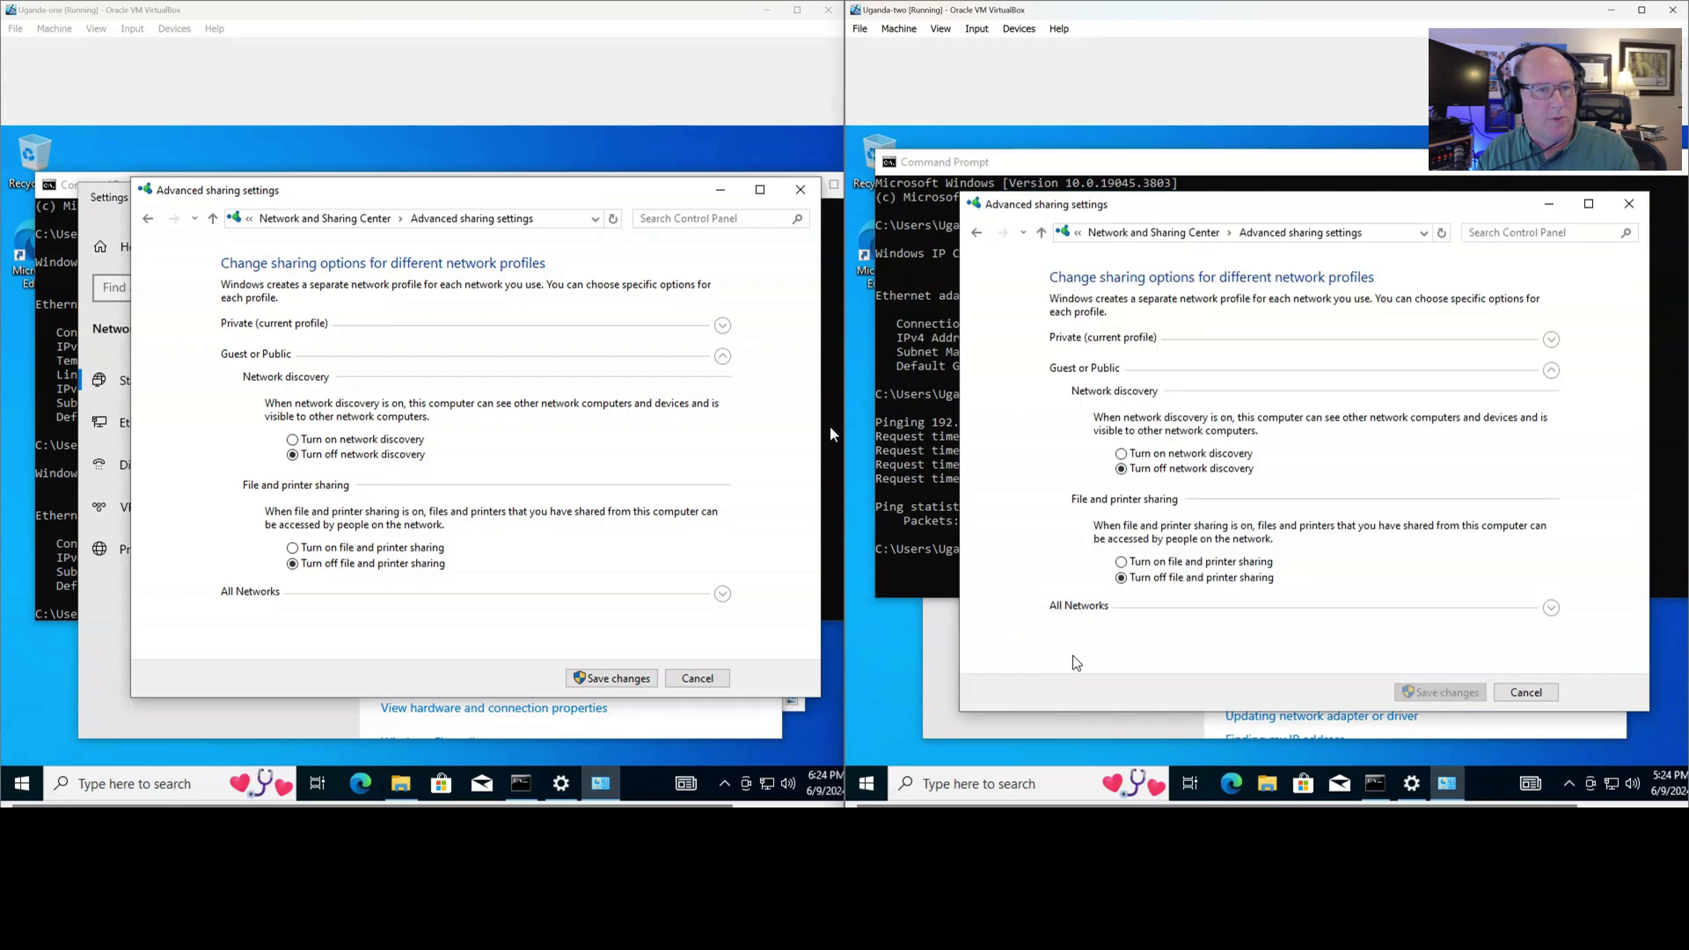
# Show Network on the right VM, select UGANDA-ONE, then open Network on the left VM
pyautogui.click(1251, 780)
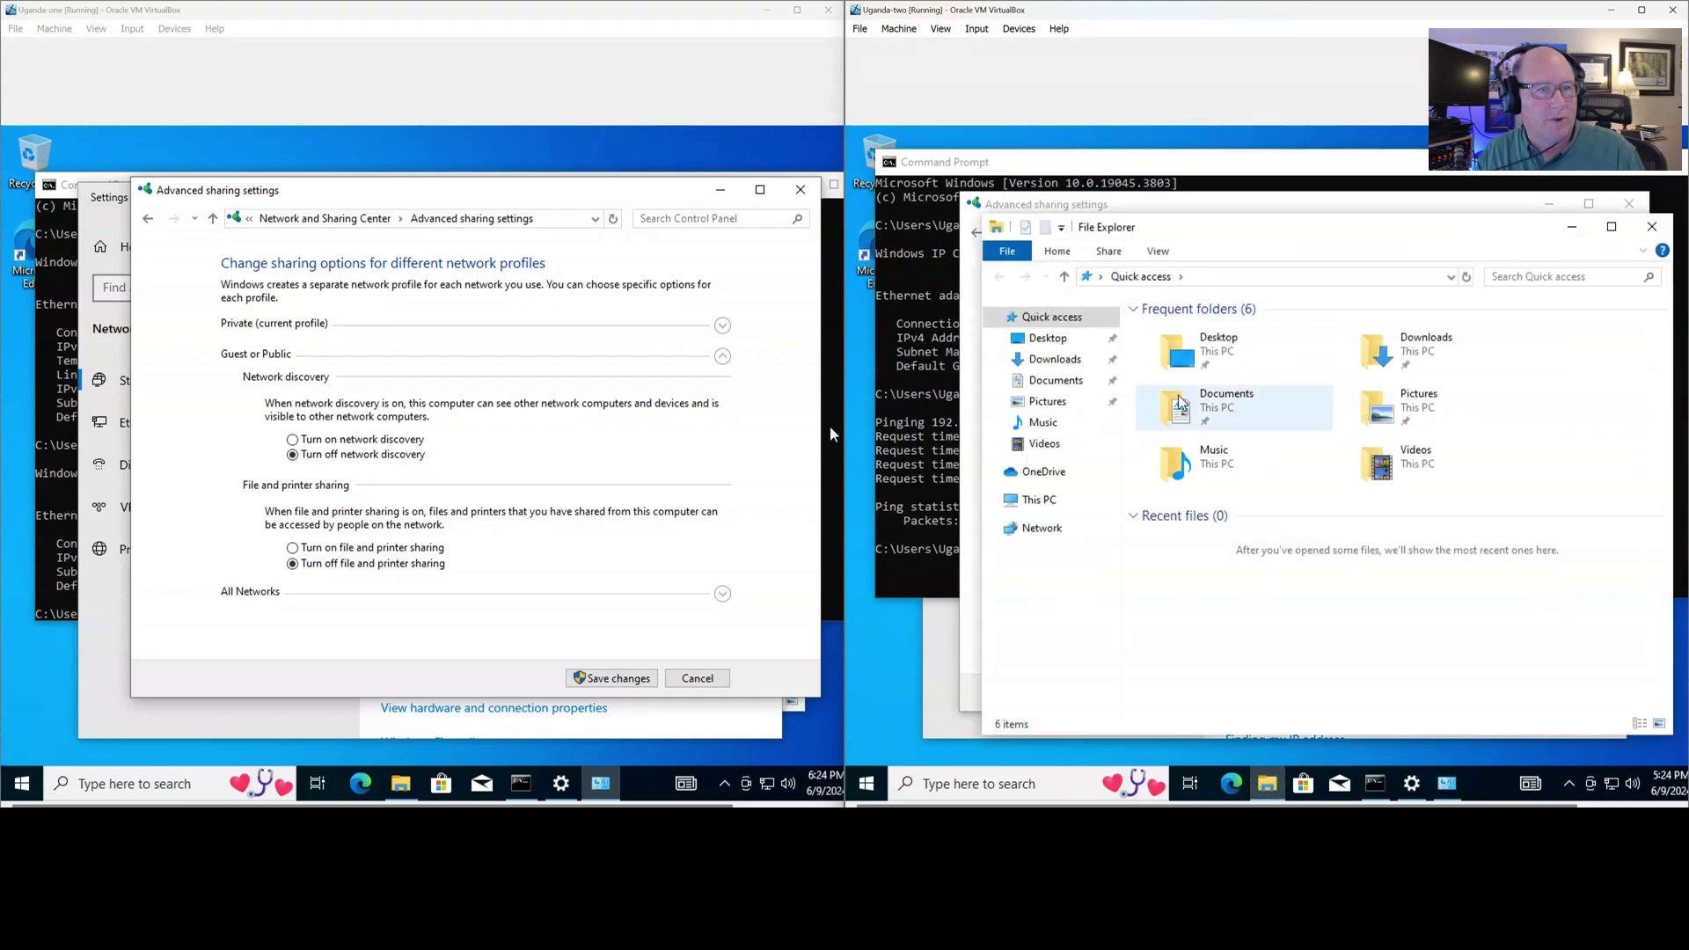
pyautogui.click(1051, 529)
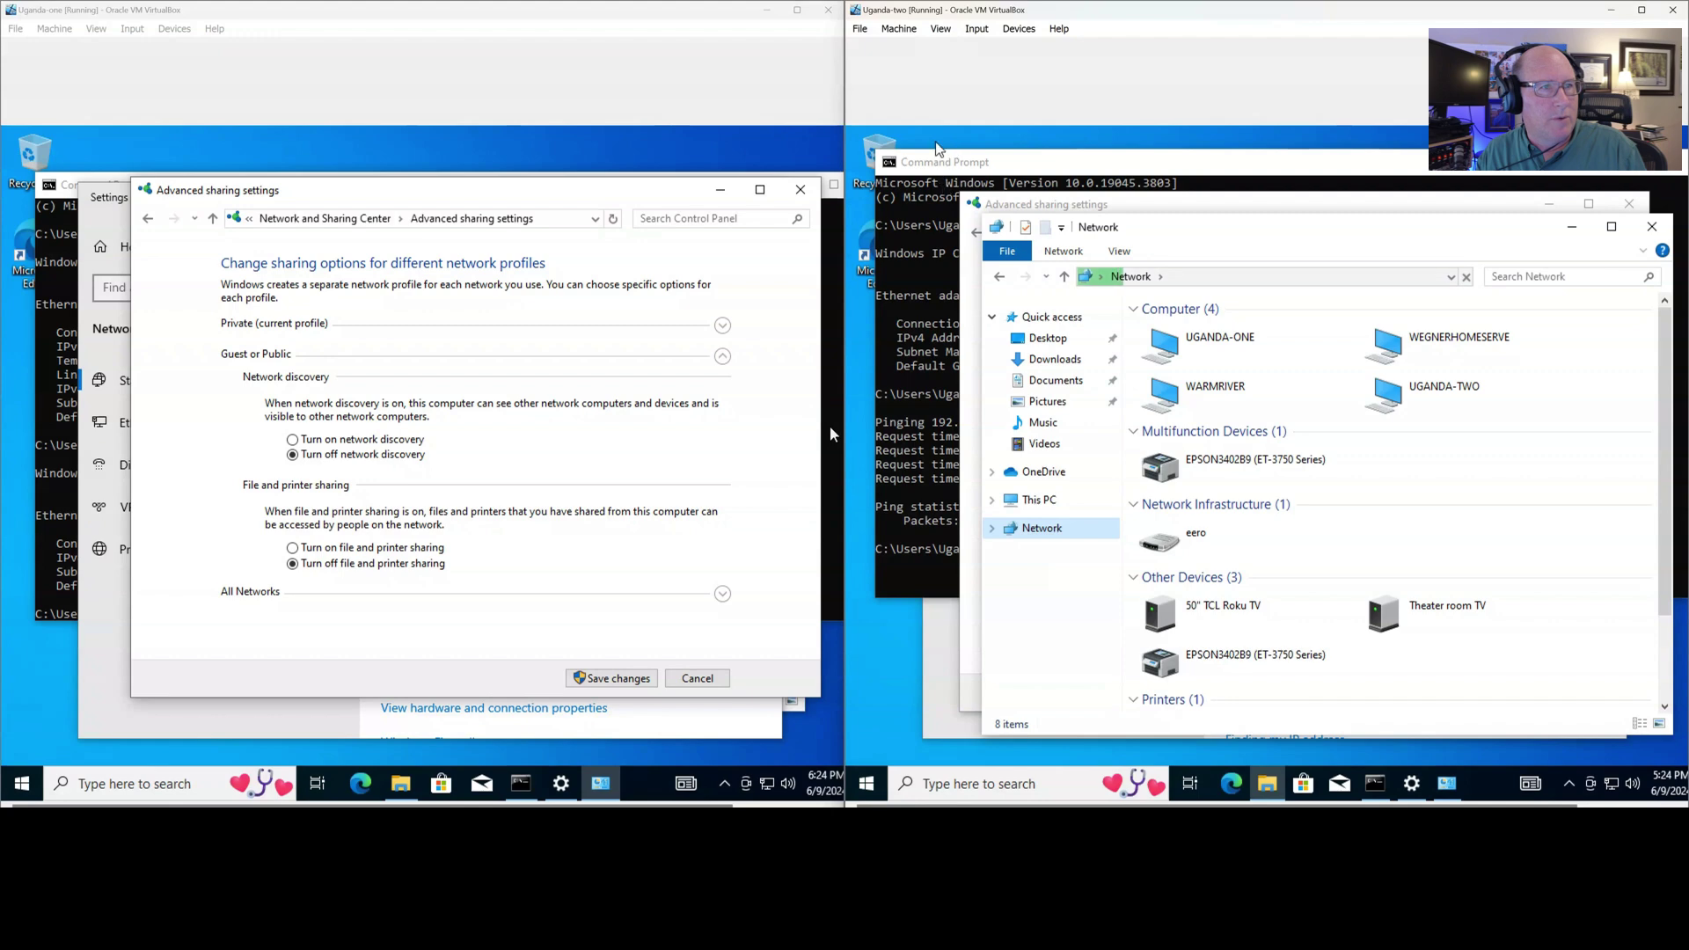
pyautogui.click(1173, 354)
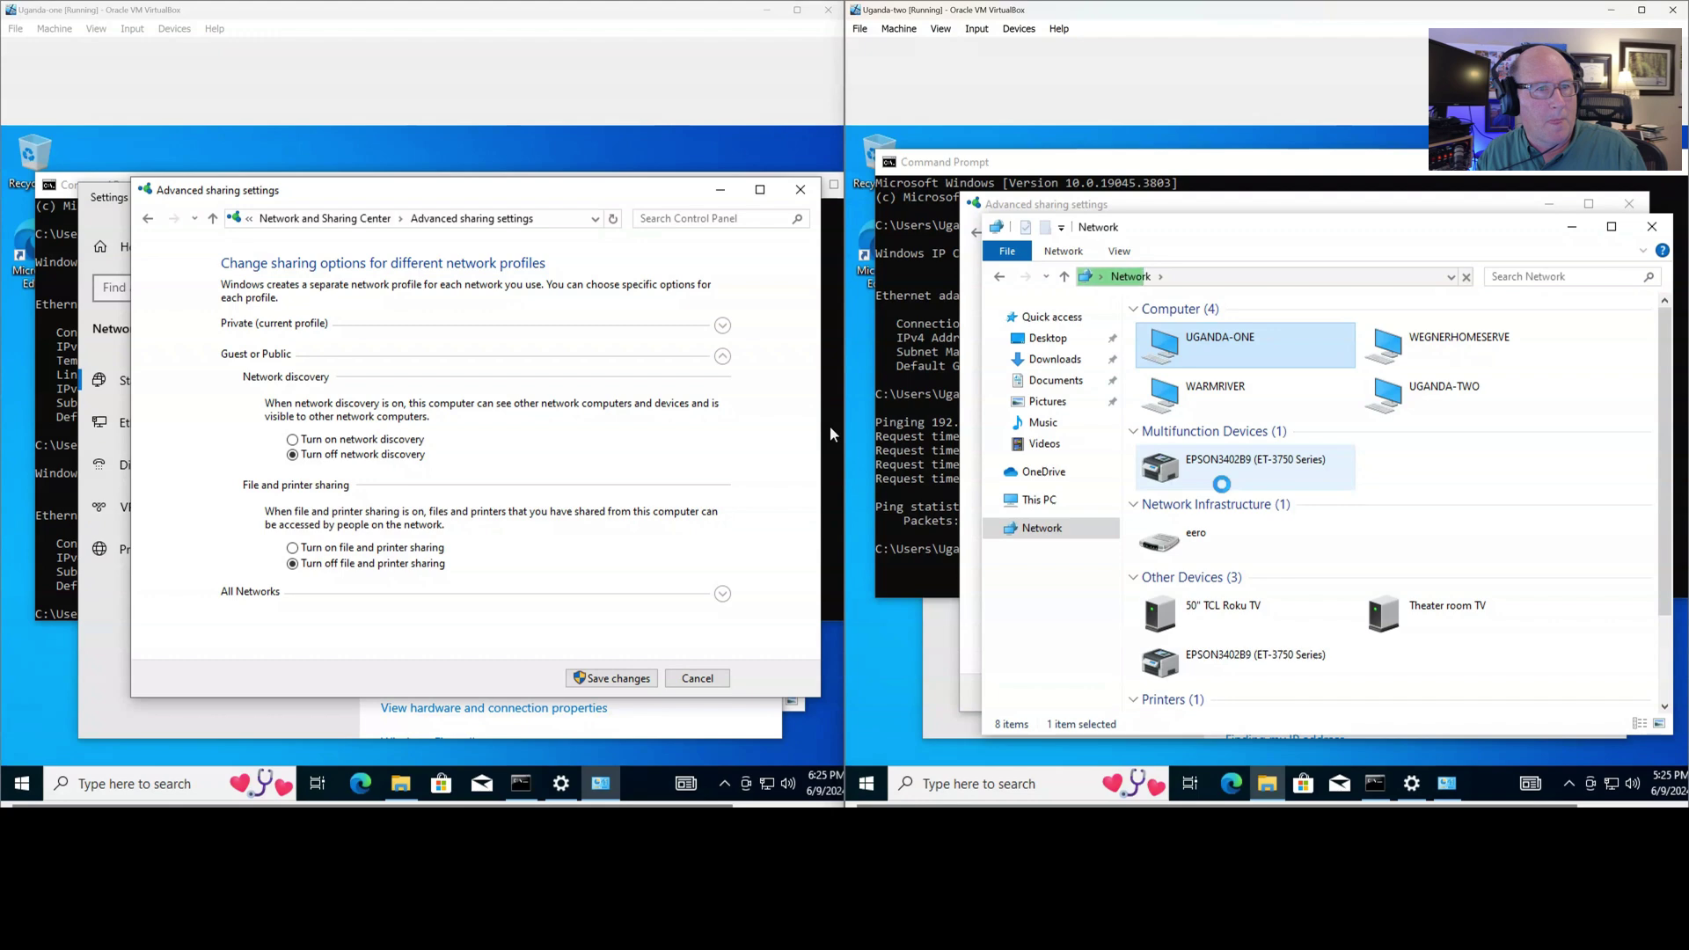
pyautogui.click(401, 786)
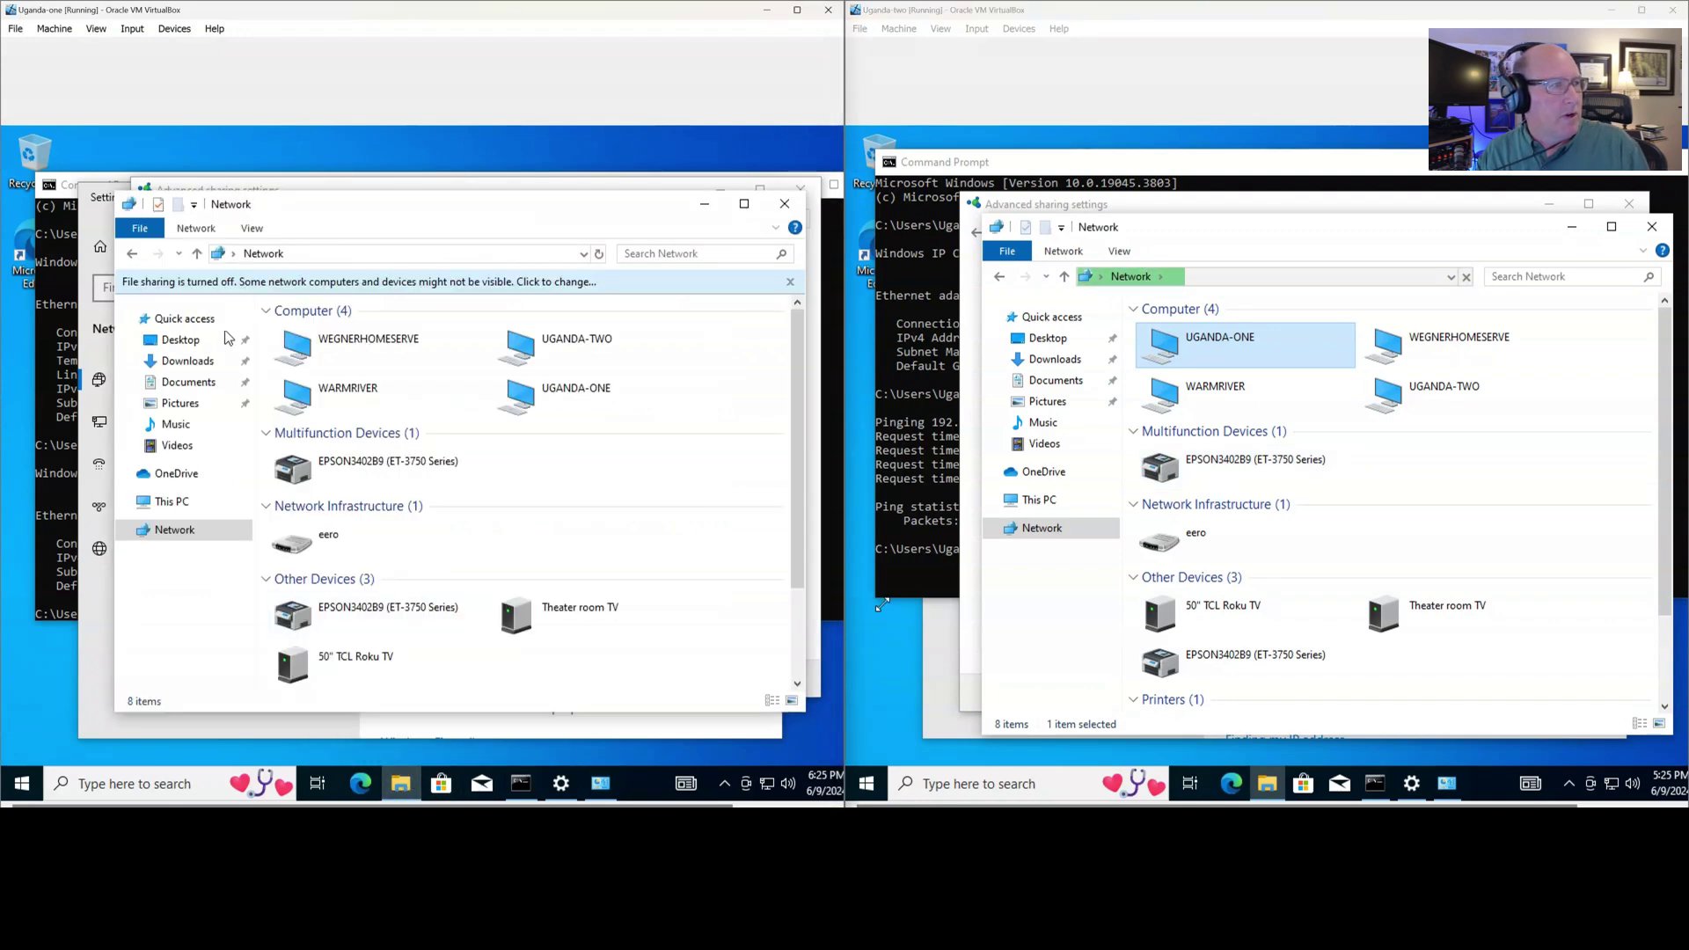
pyautogui.doubleClick(525, 343)
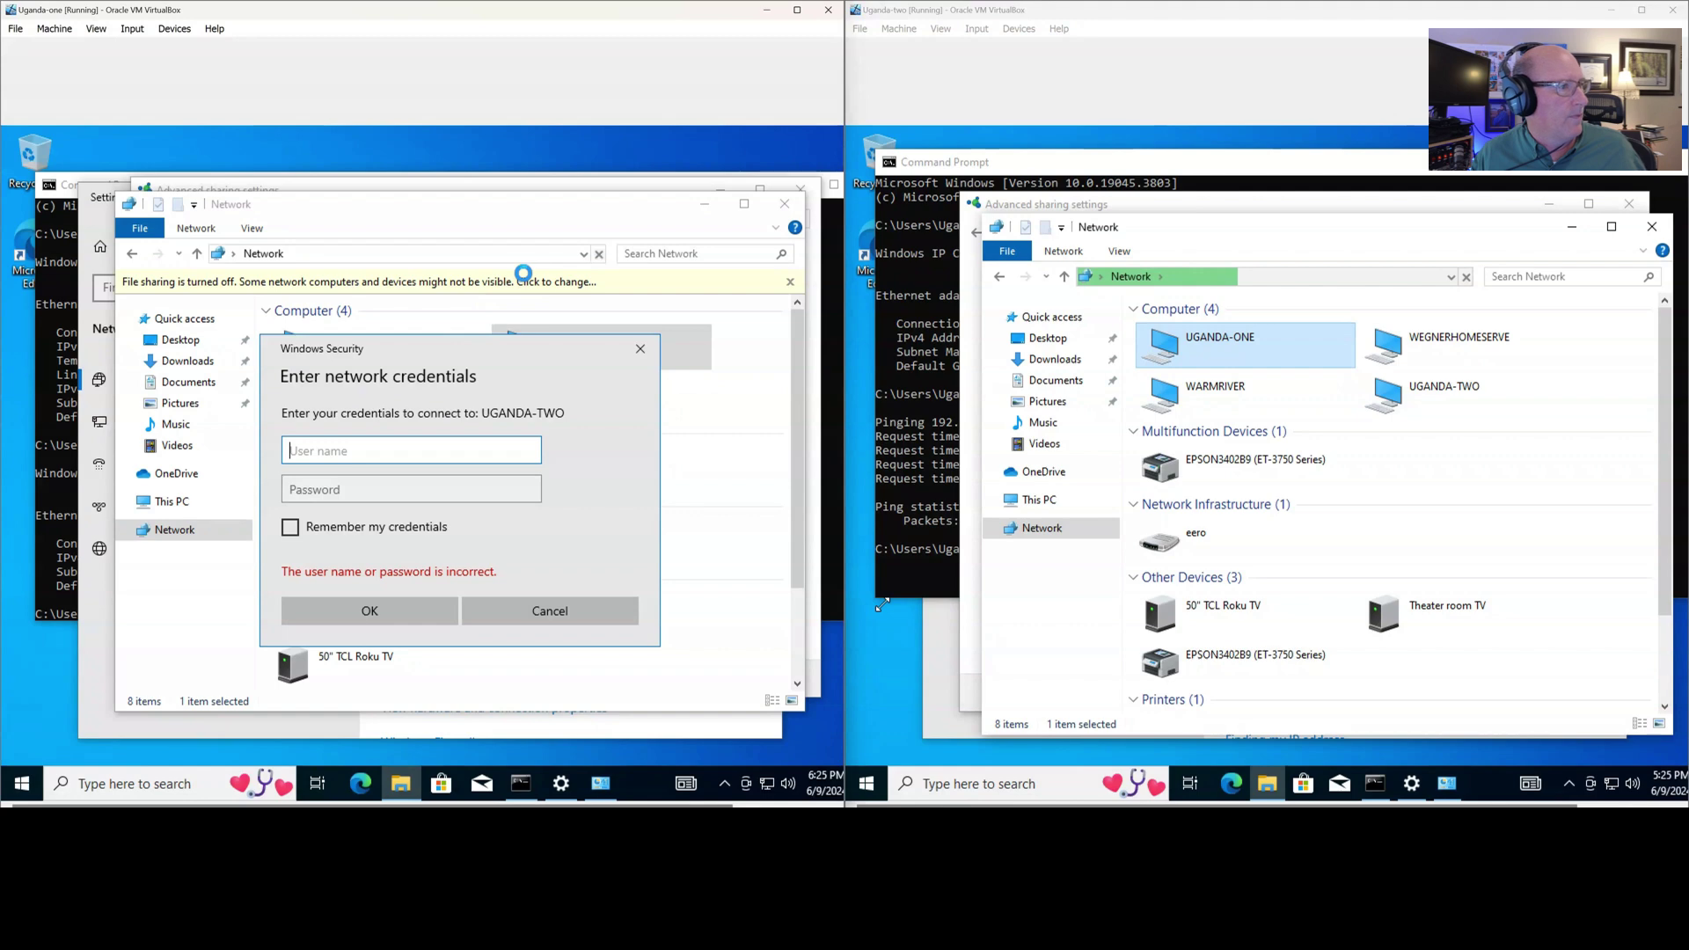
pyautogui.click(584, 611)
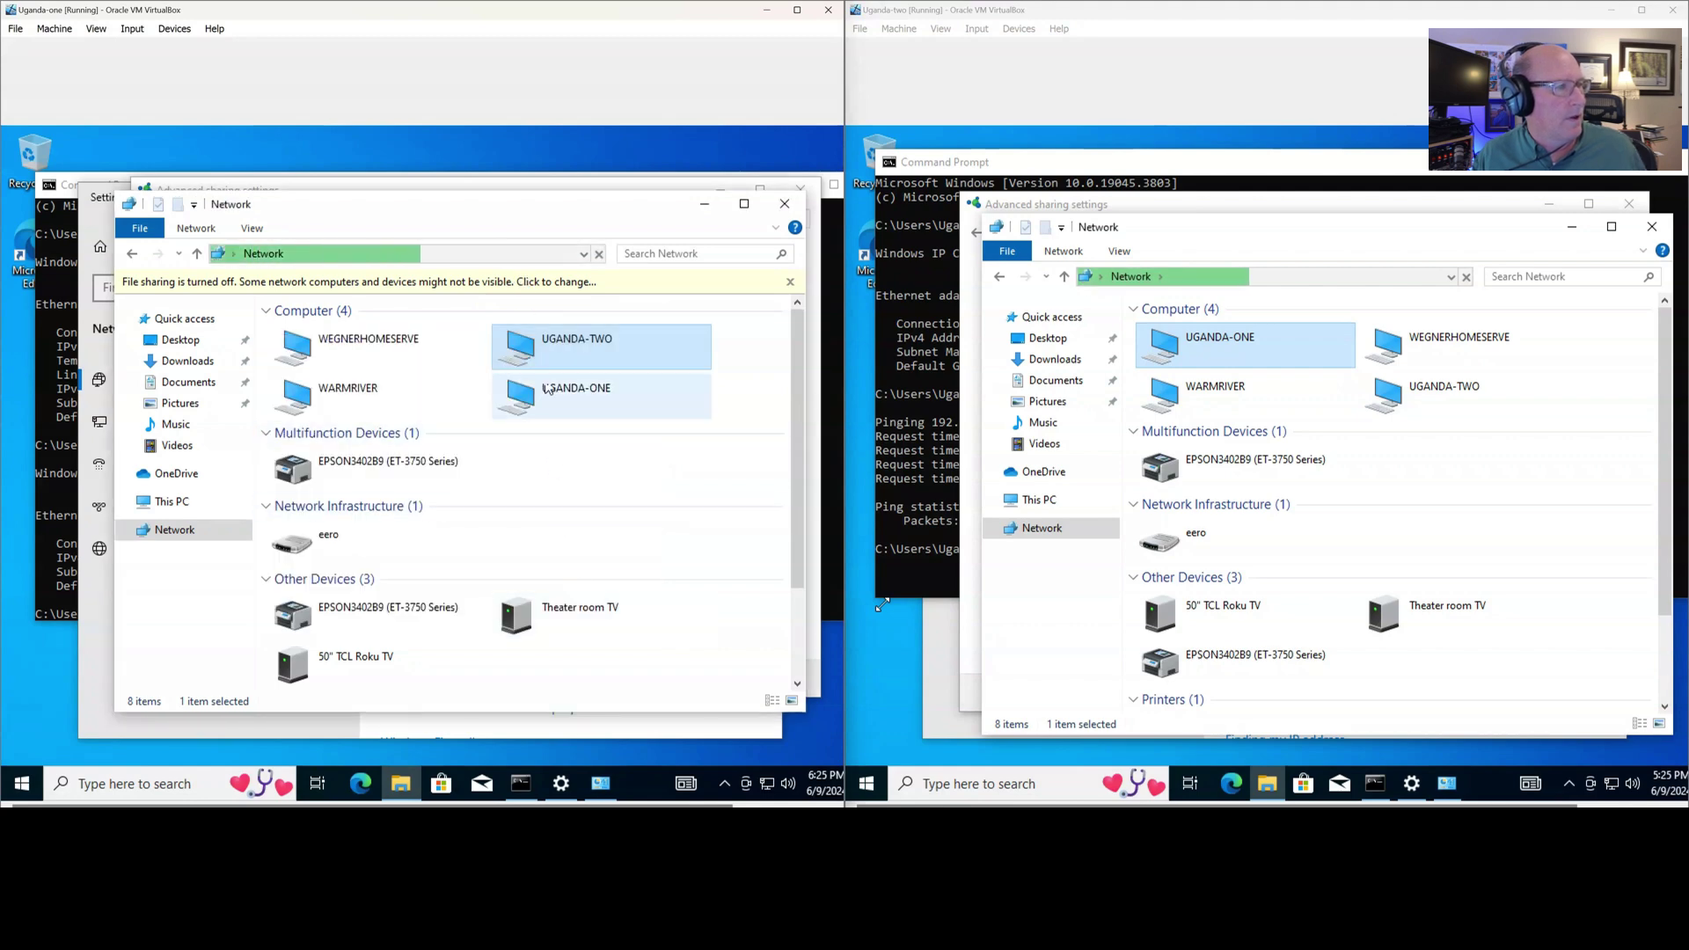
pyautogui.click(556, 294)
pyautogui.click(569, 304)
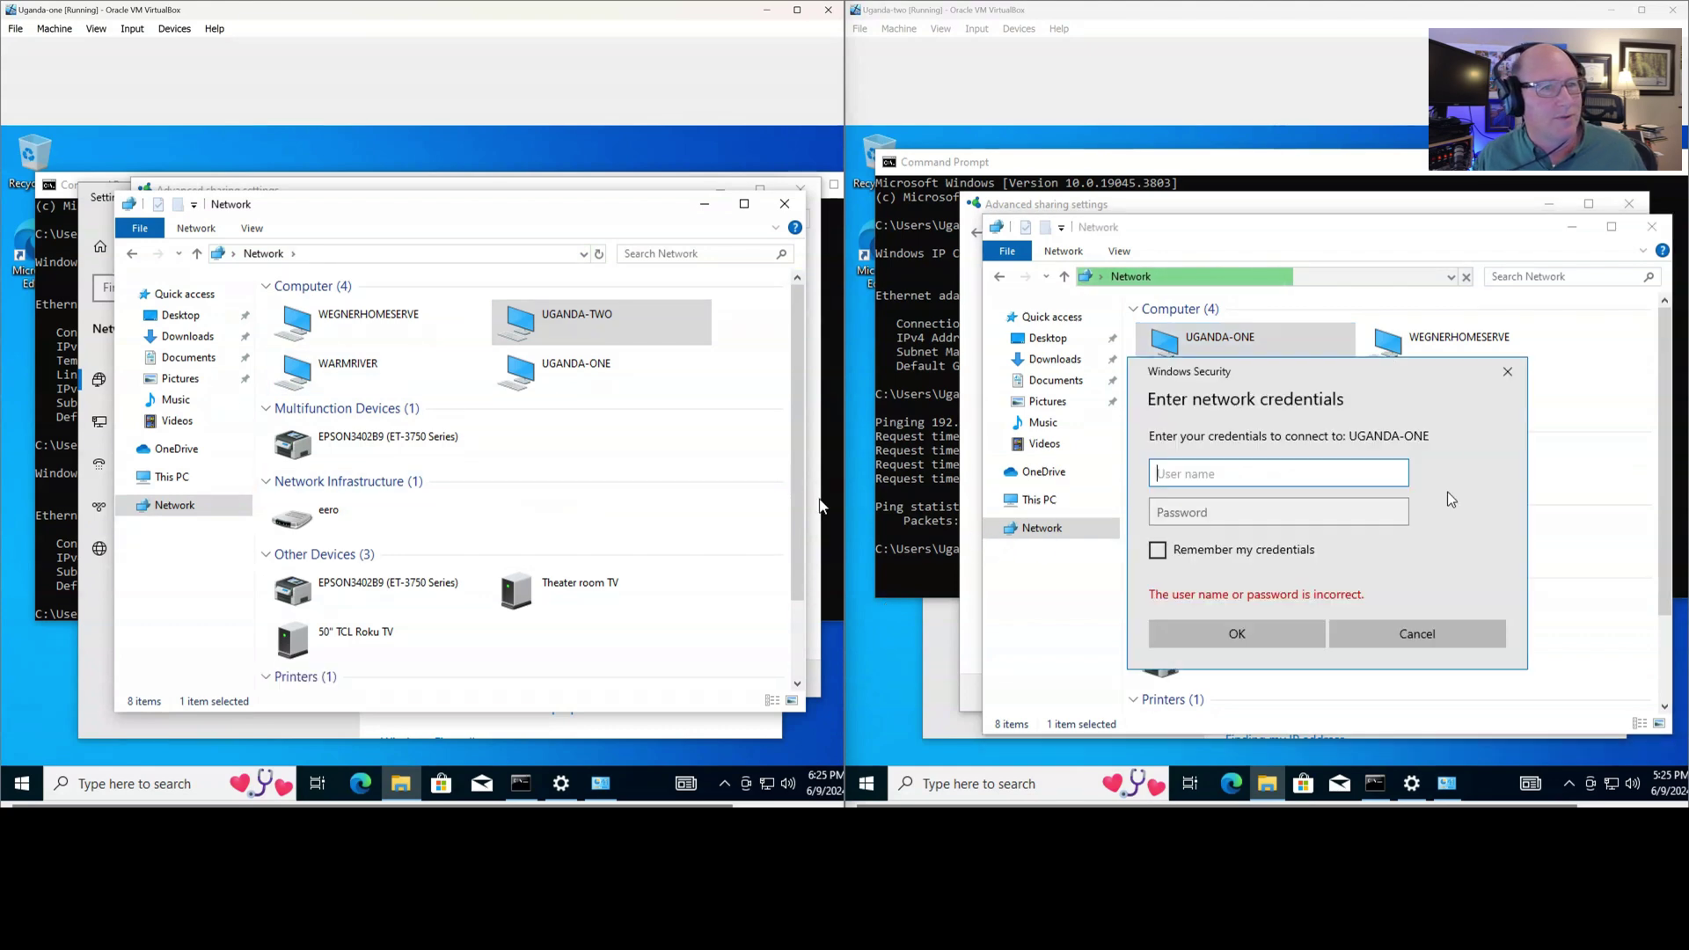
pyautogui.click(1507, 373)
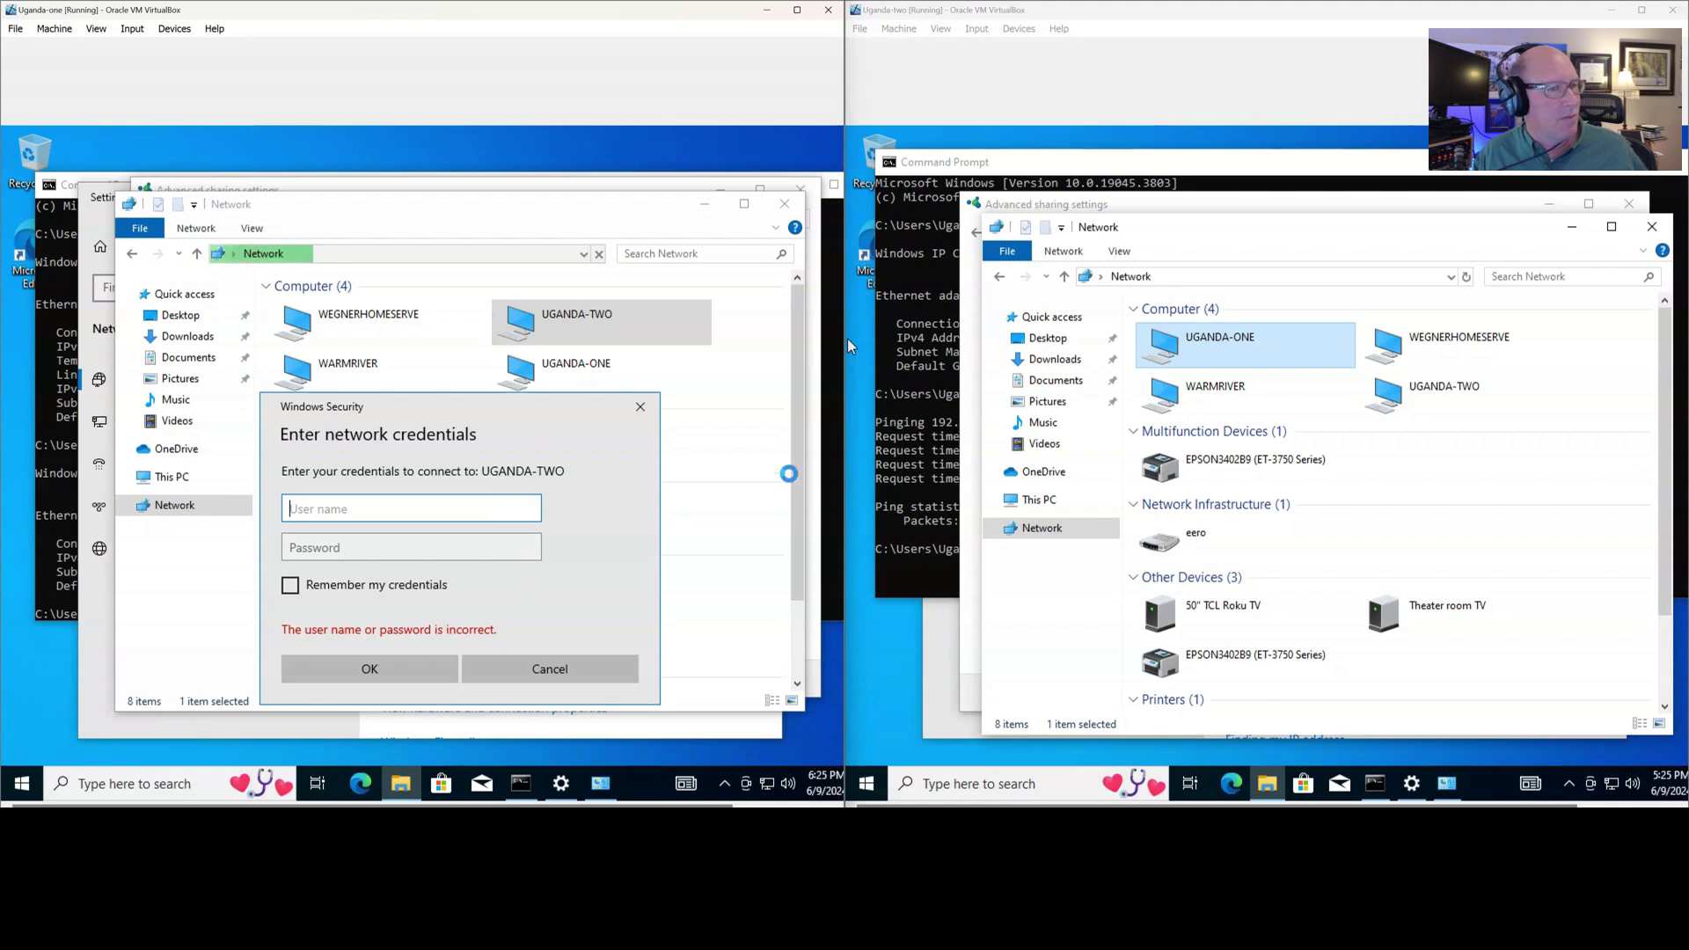
pyautogui.click(593, 675)
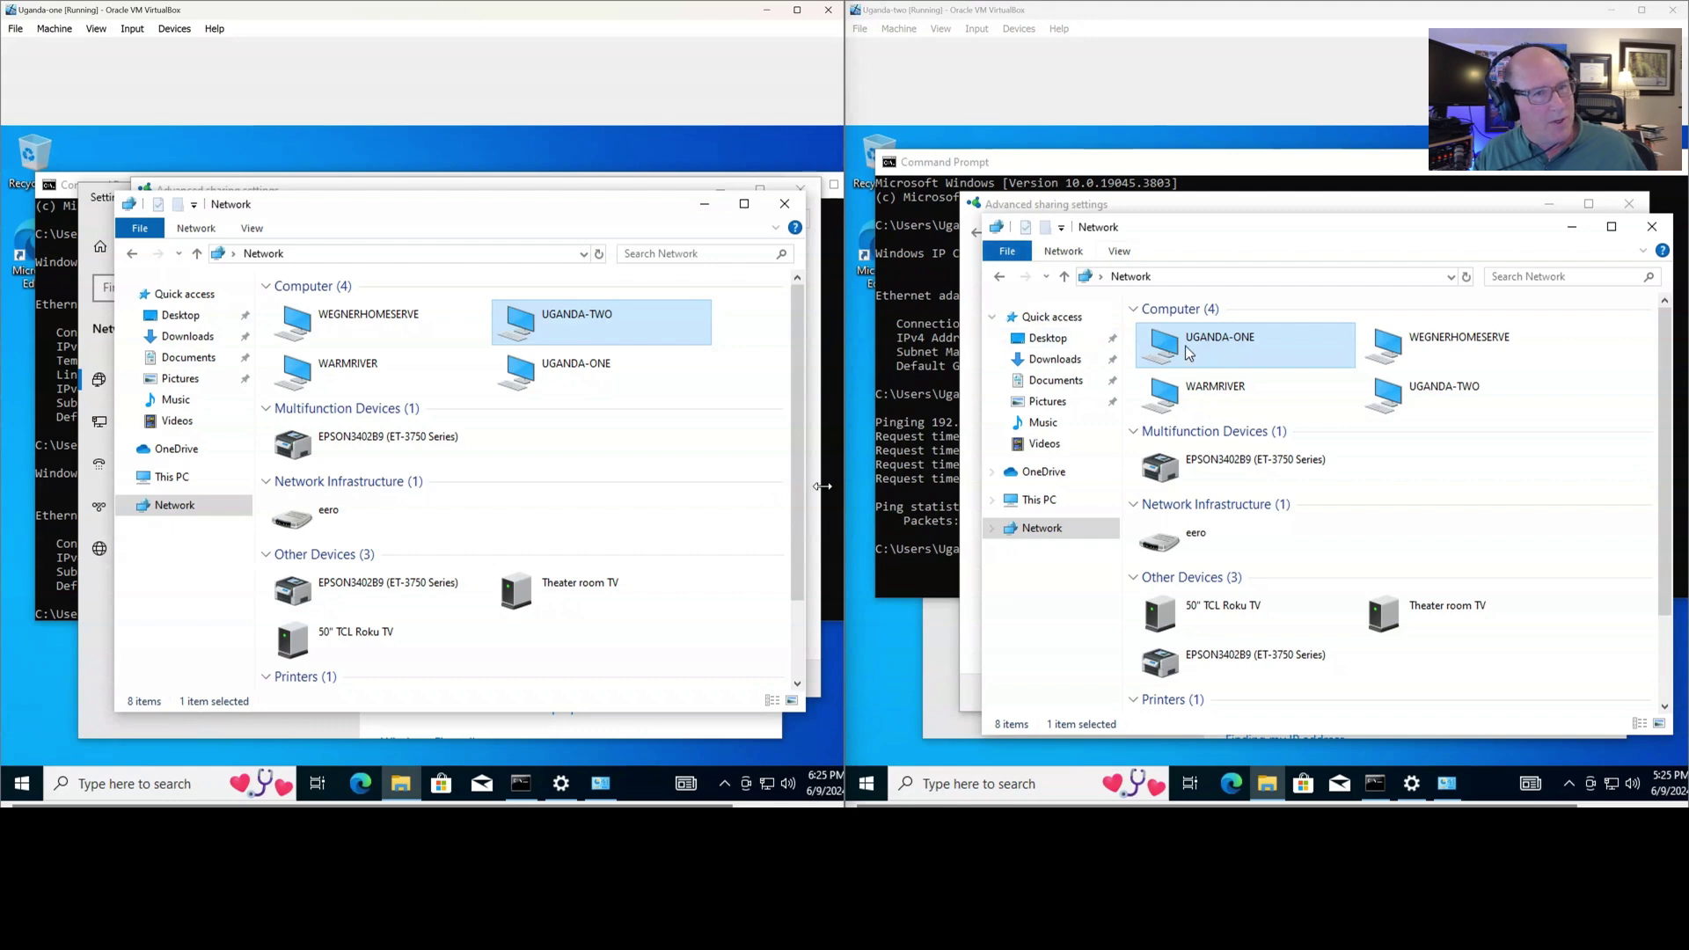
pyautogui.doubleClick(503, 330)
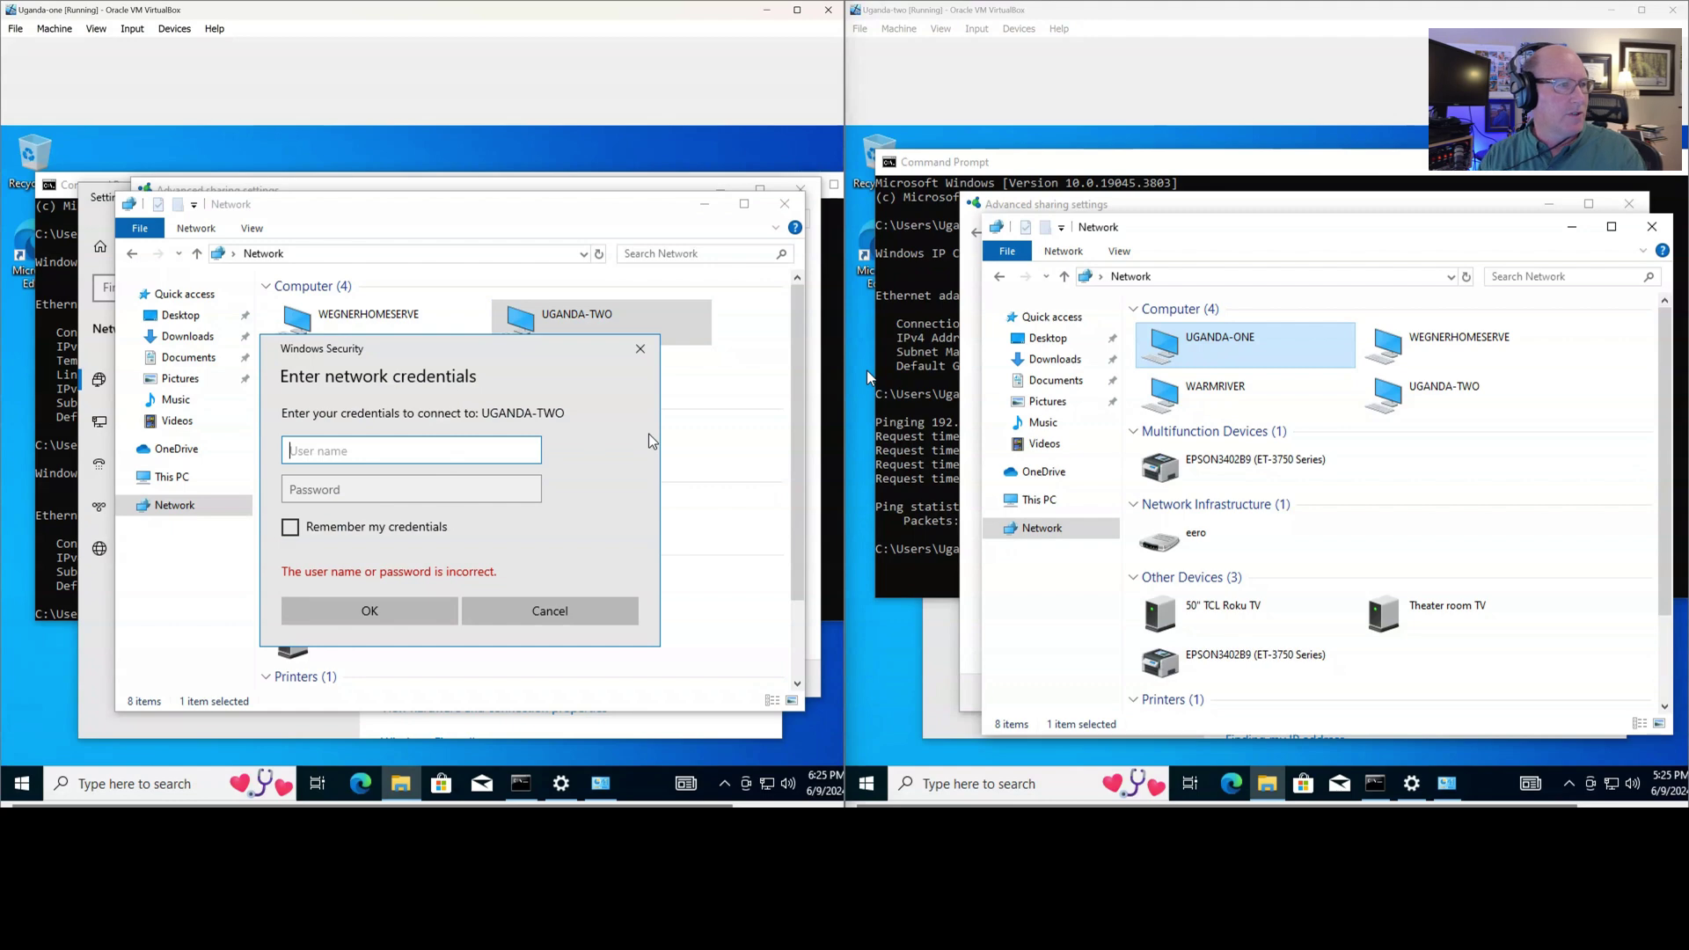
pyautogui.write('Utandauser-two')
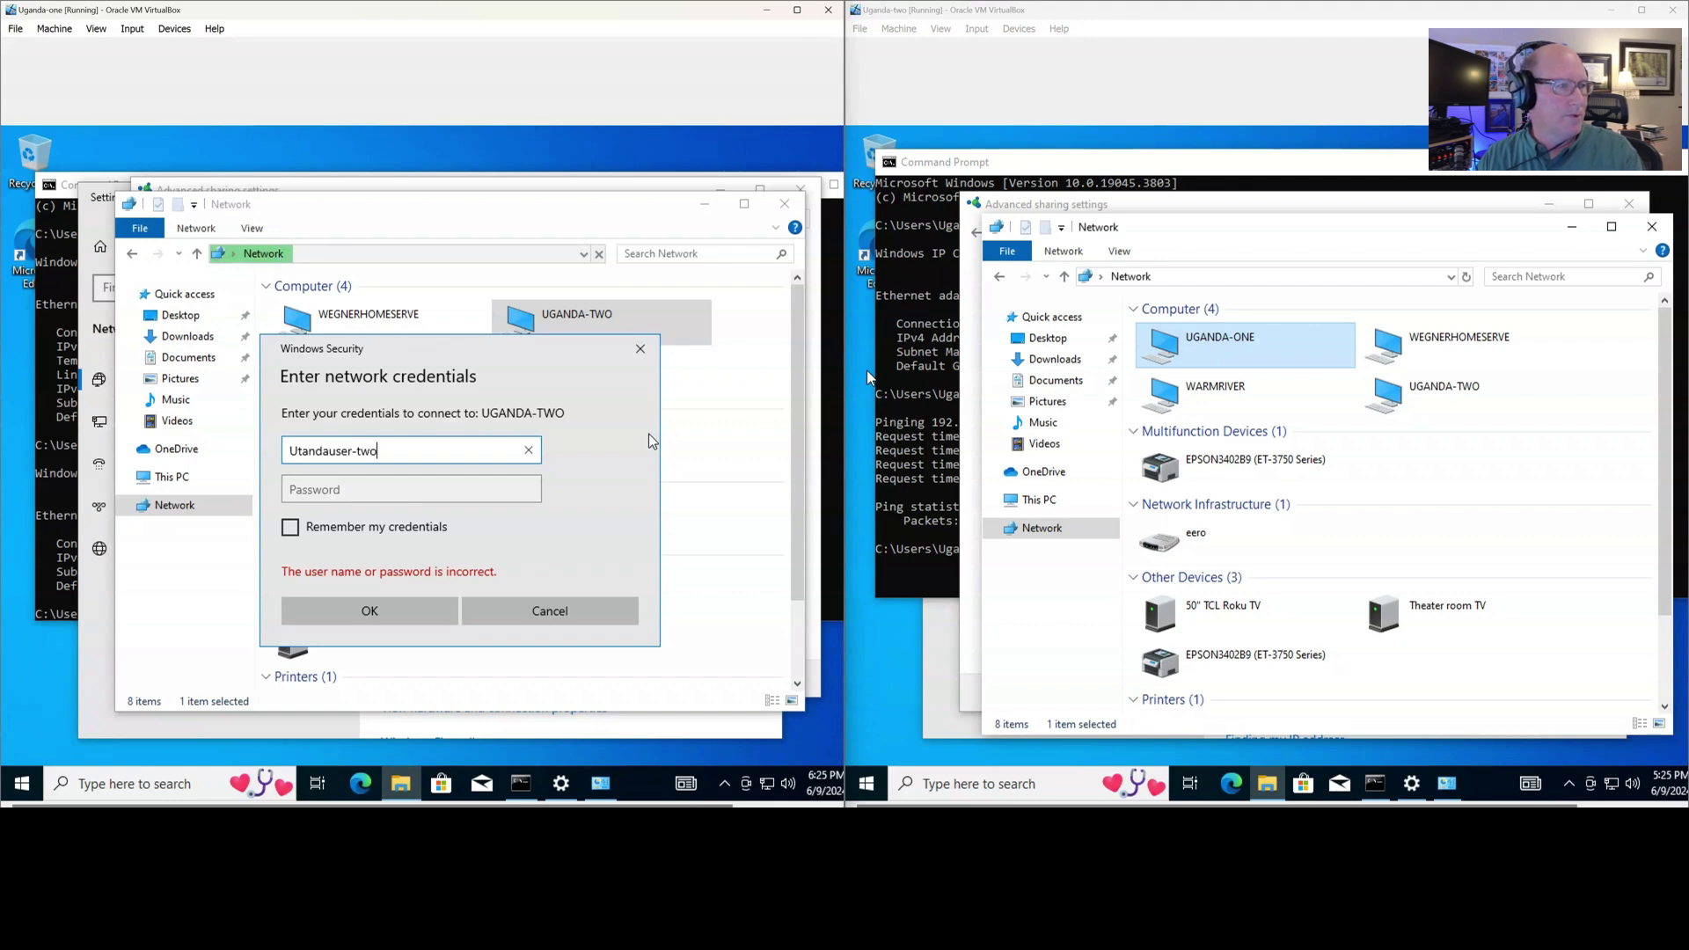
pyautogui.press('Return')
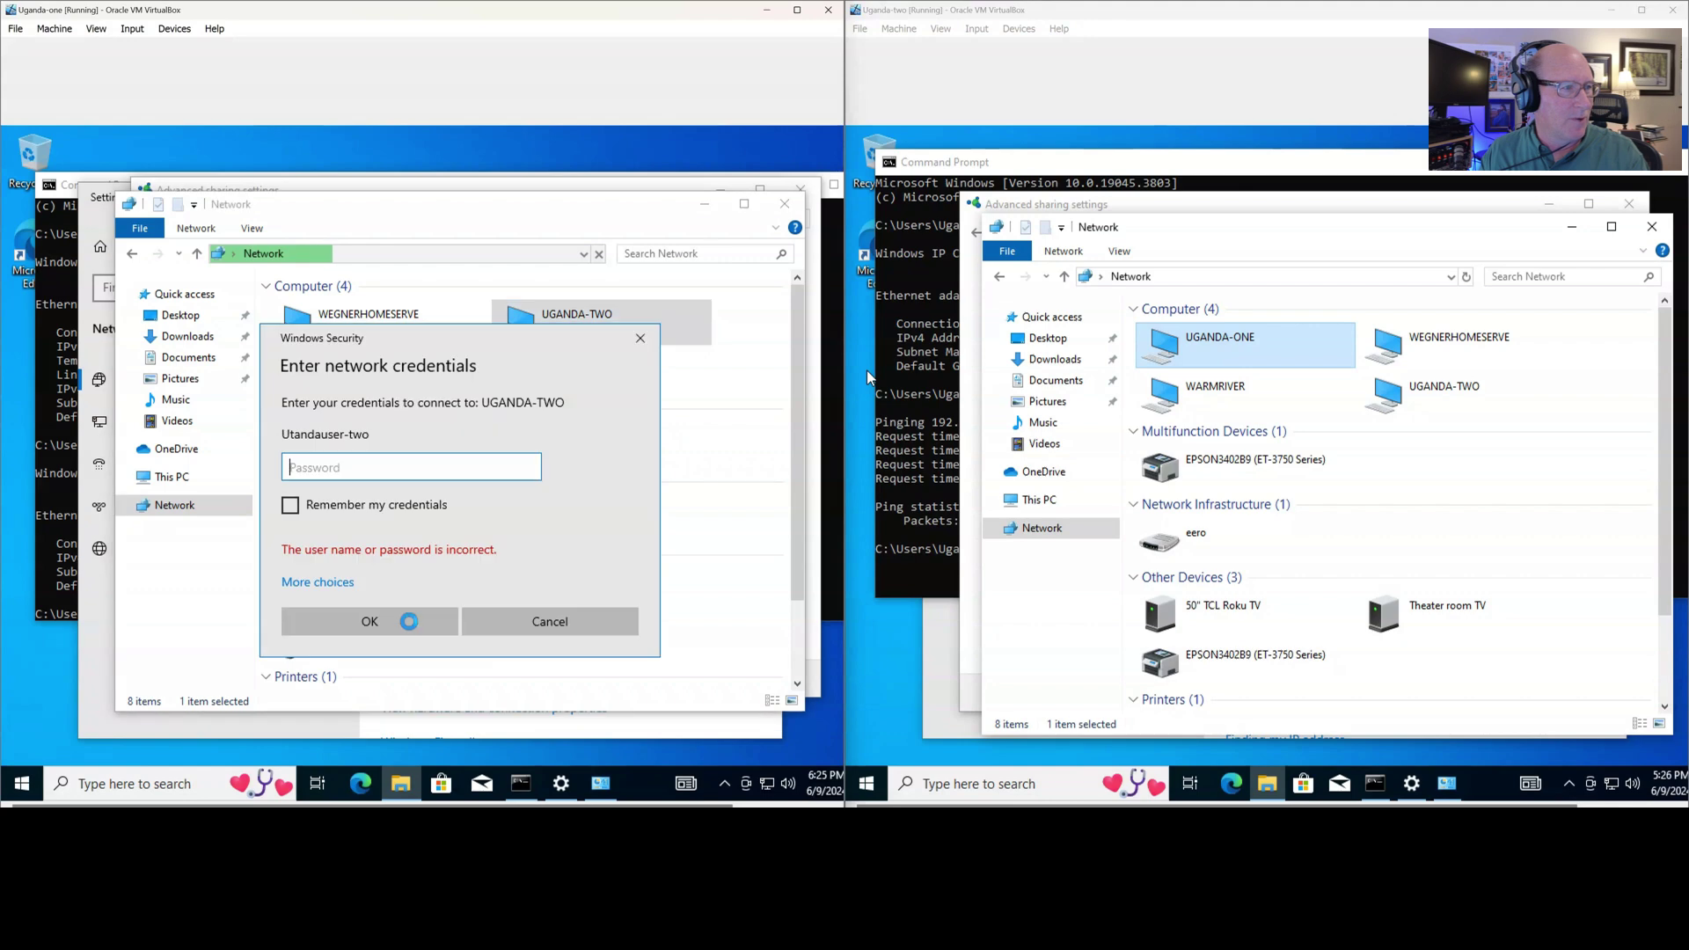
pyautogui.click(544, 620)
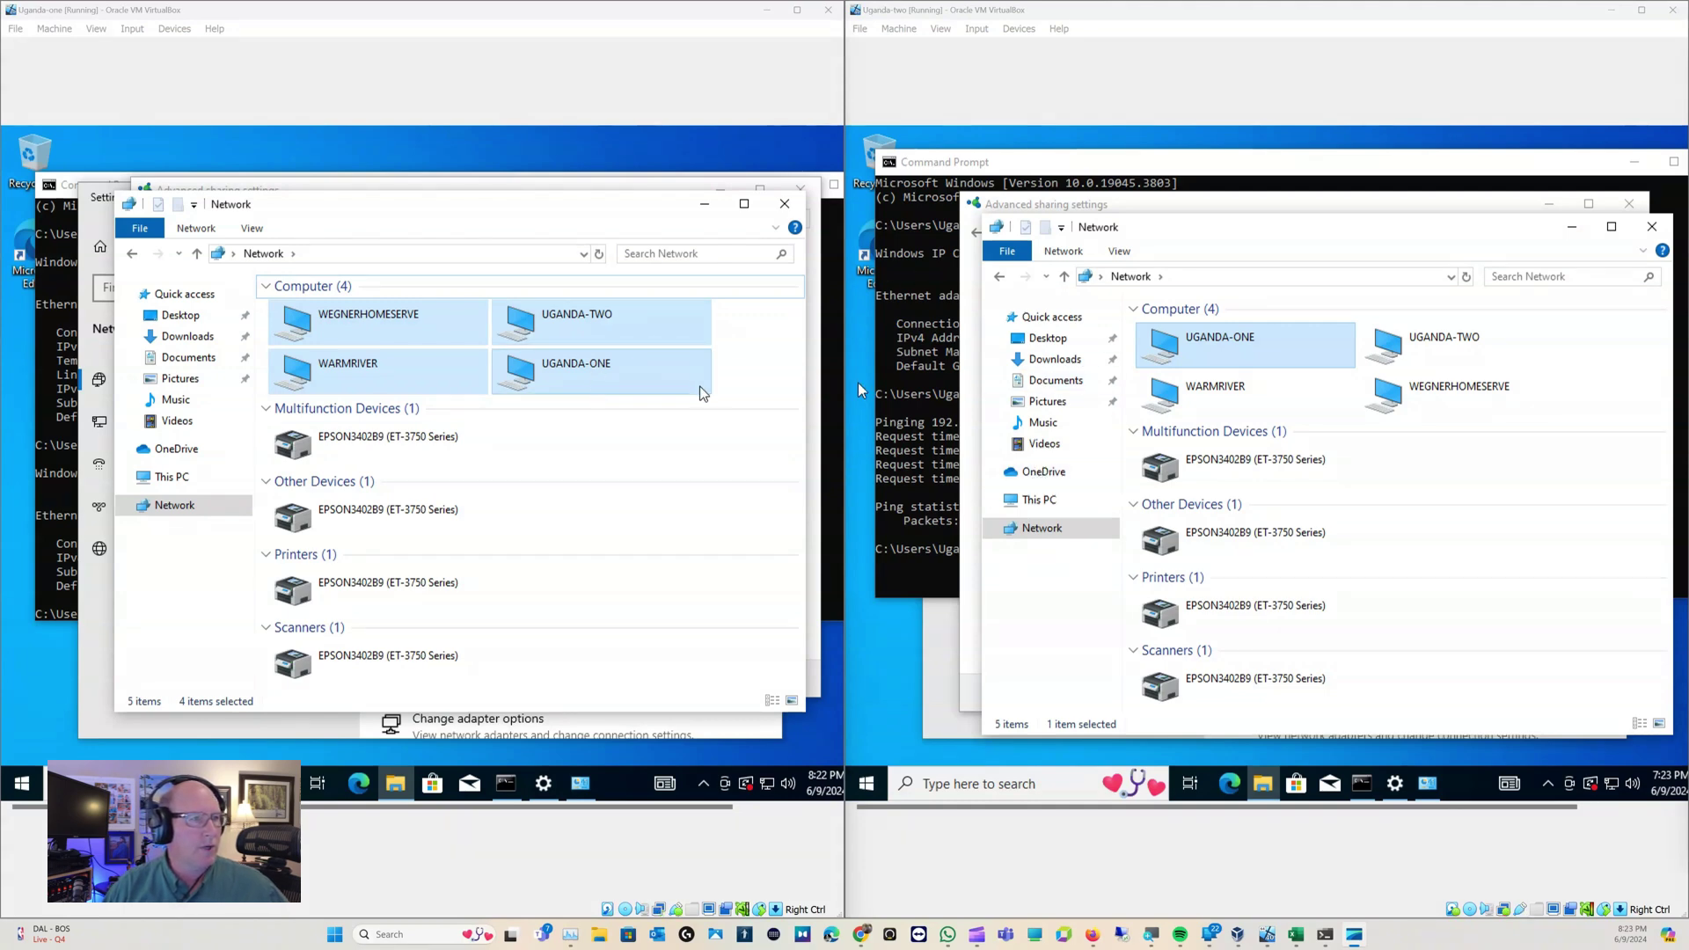
# Check both VMs' command prompts, then bring Uganda-one's Network folder back into view
pyautogui.click(739, 368)
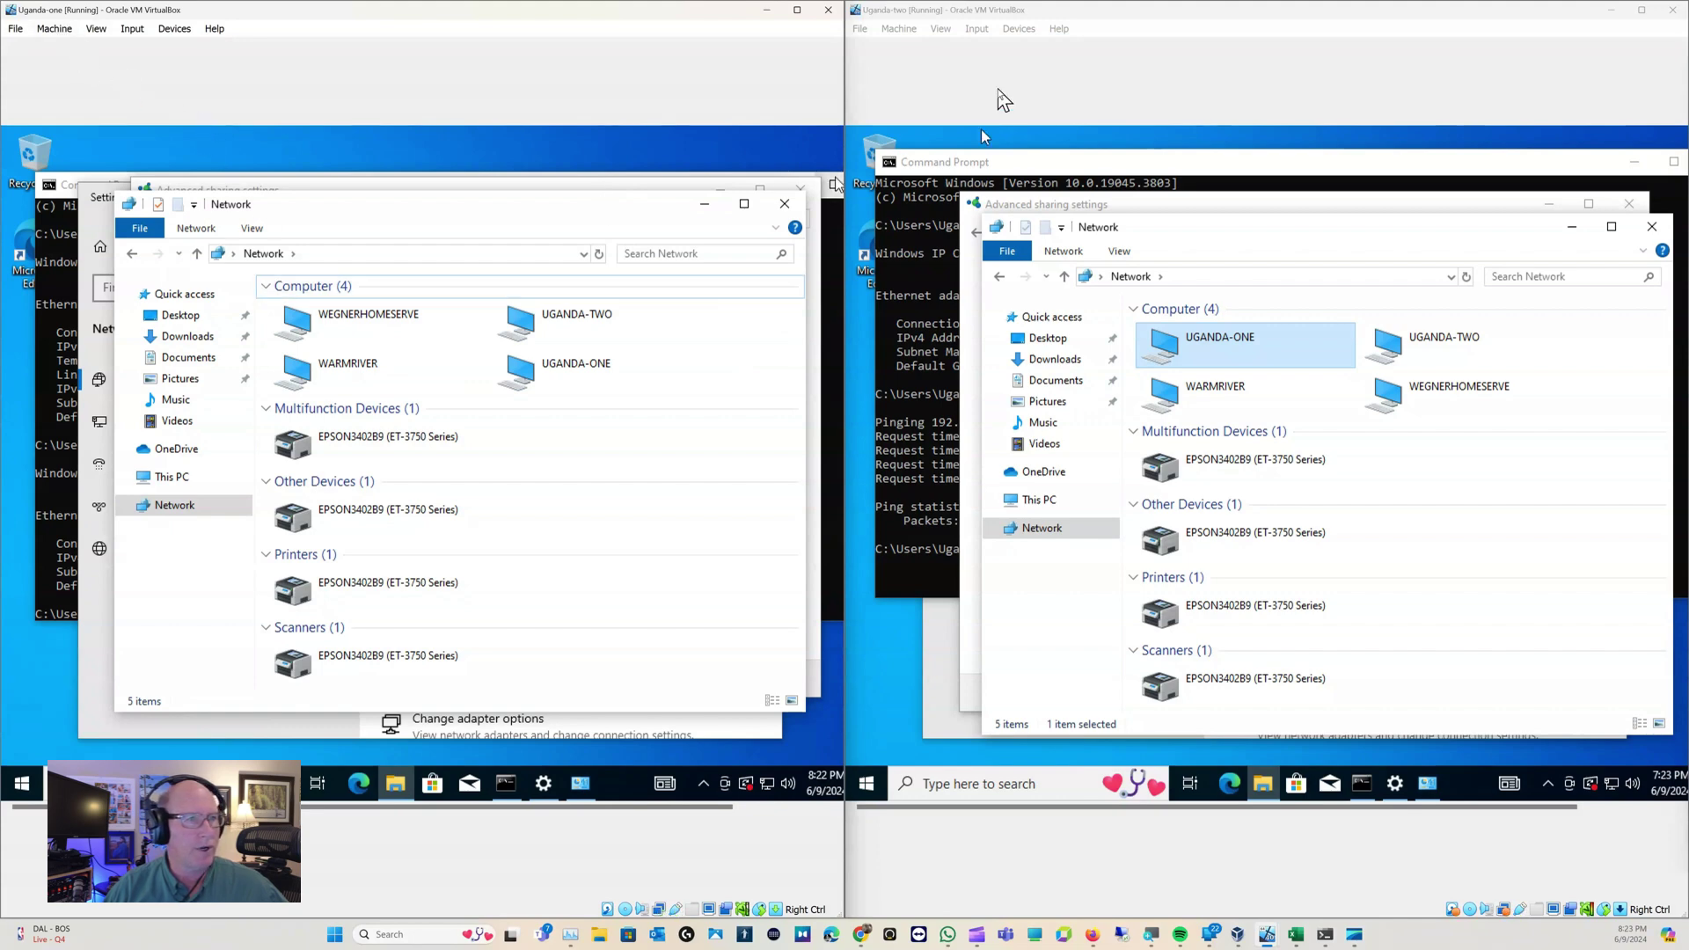
pyautogui.click(1111, 174)
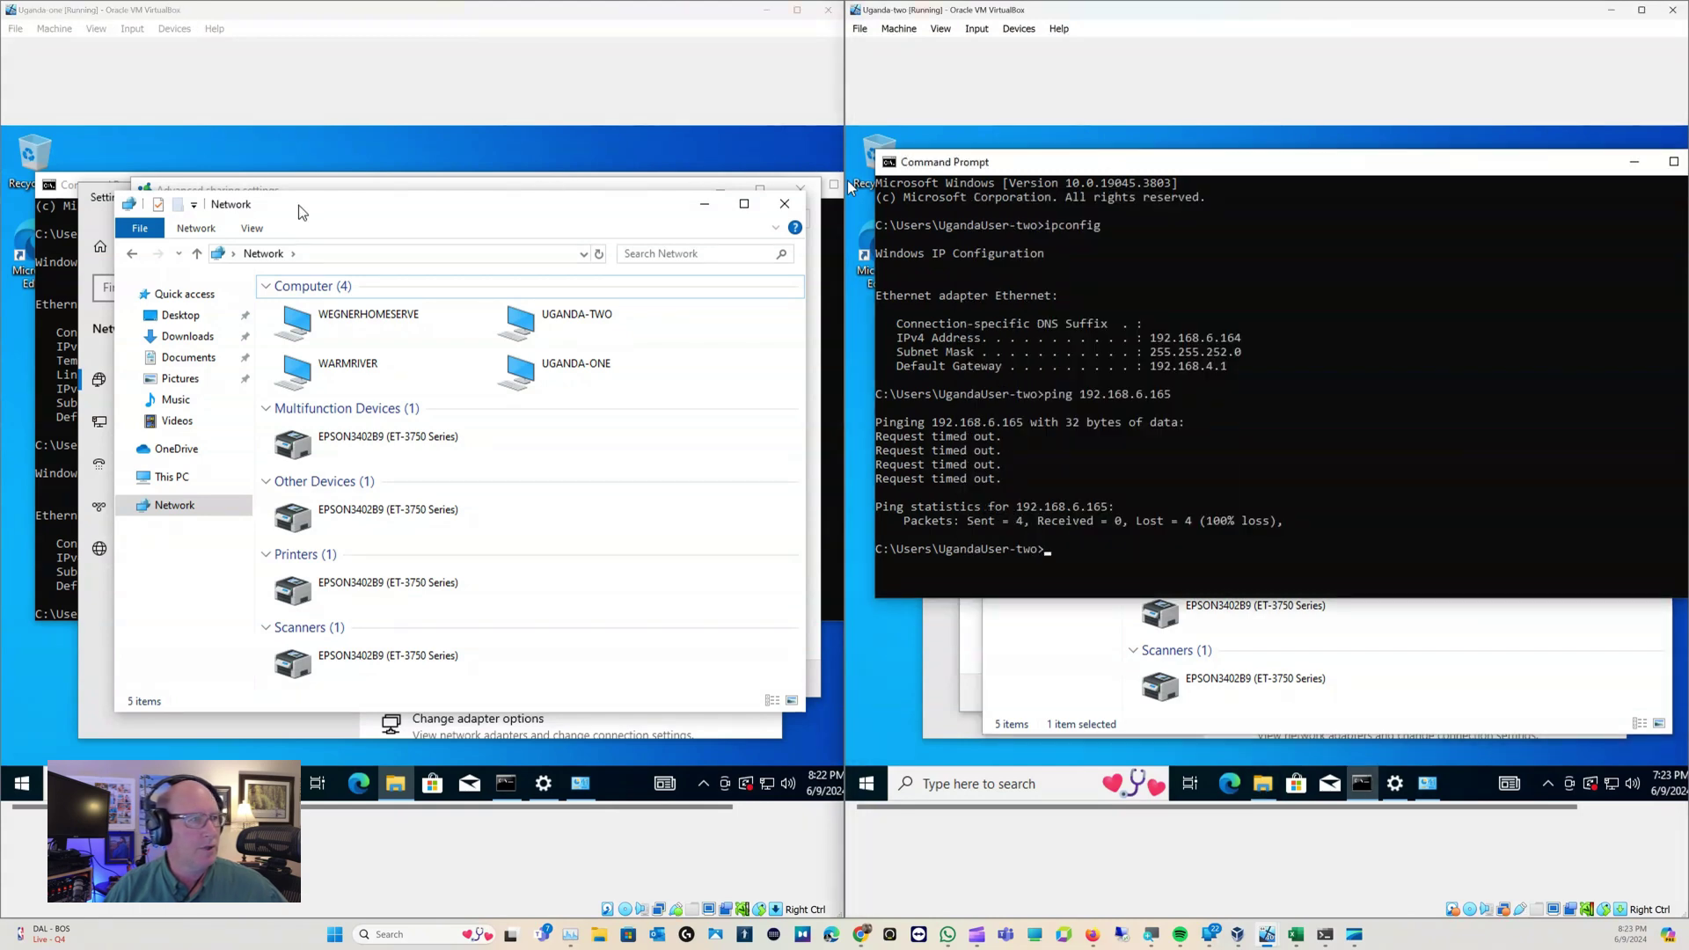
pyautogui.click(60, 190)
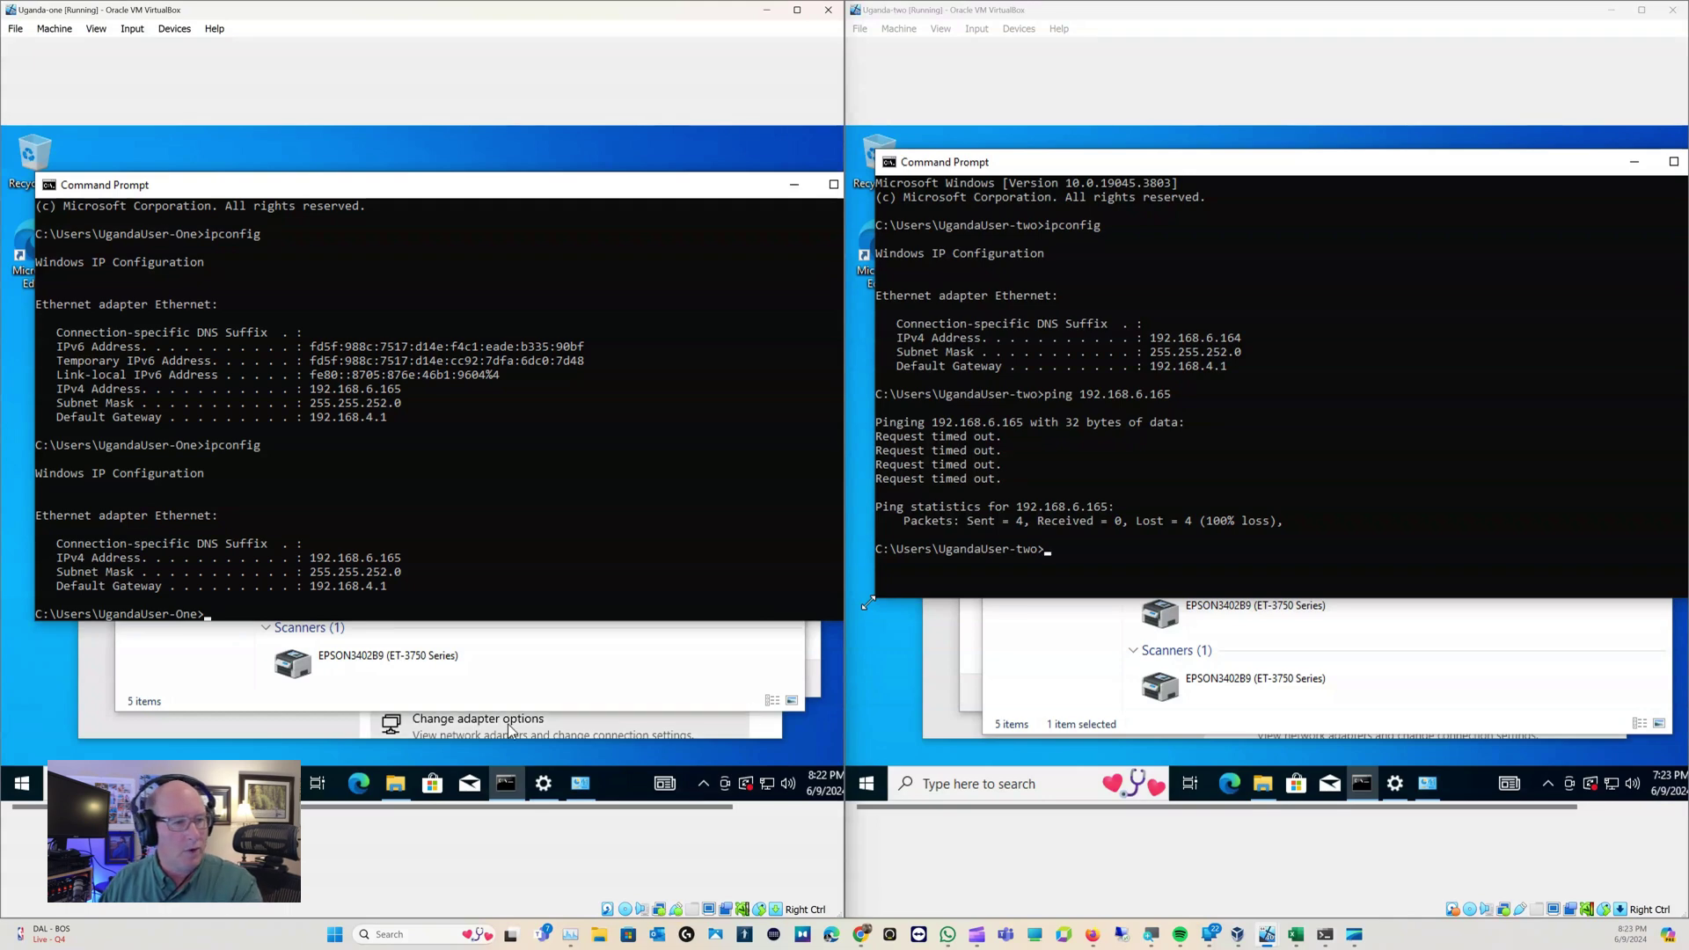
pyautogui.click(395, 786)
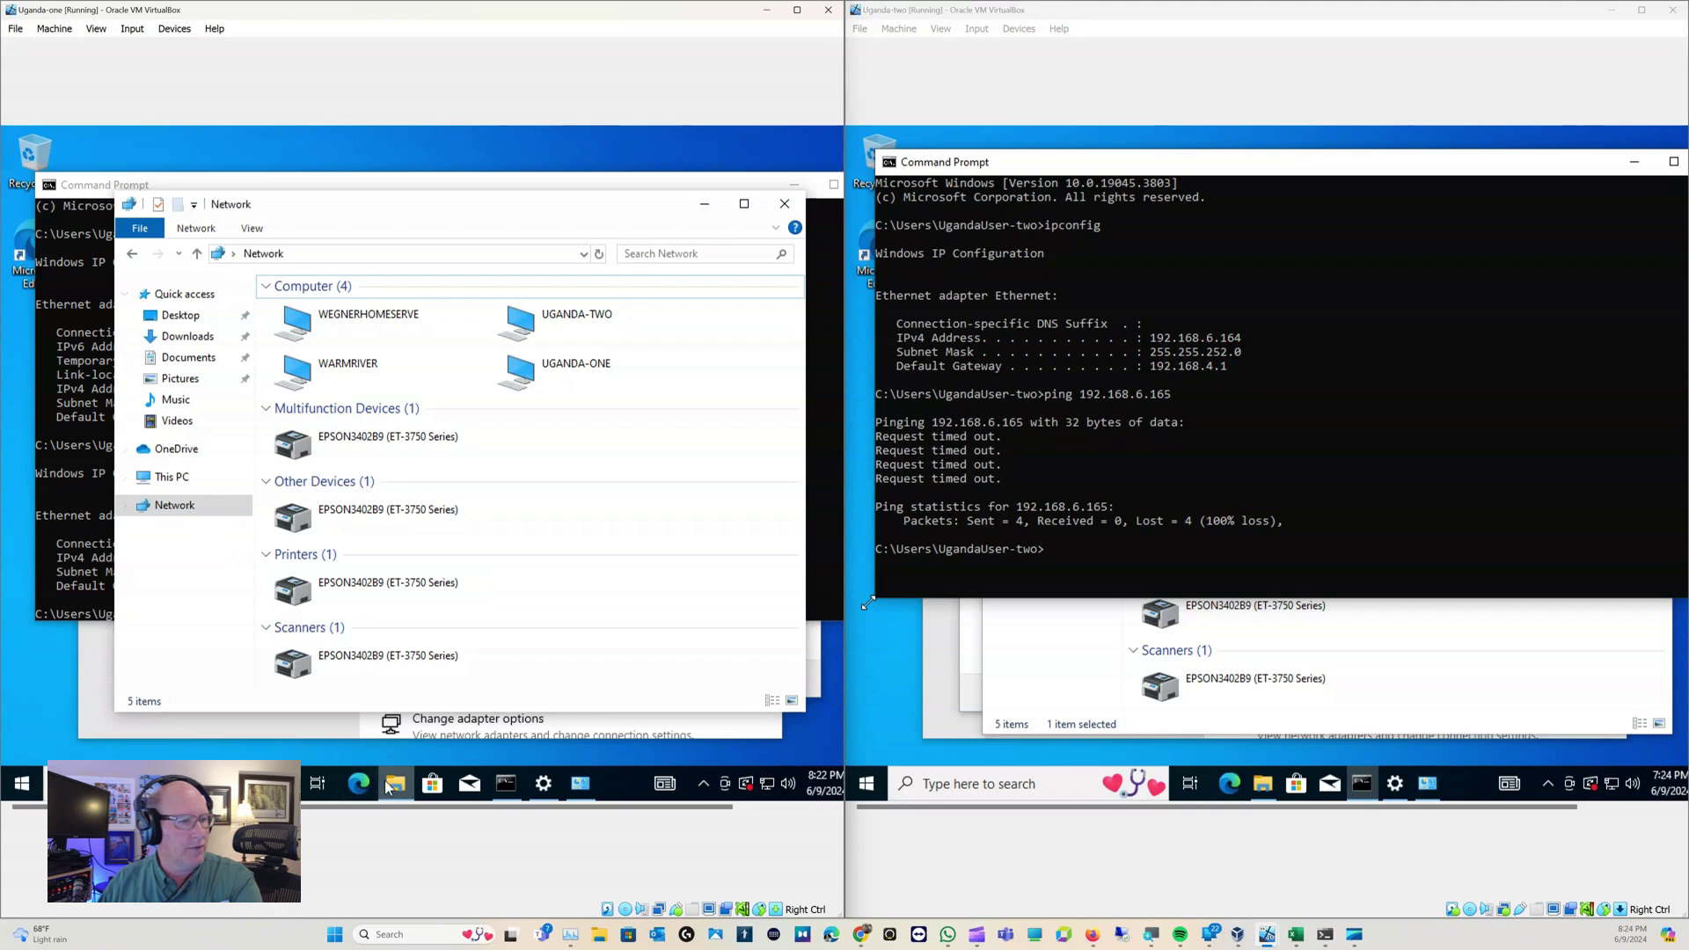
# List Uganda-one's local users in Computer Management, select UgandaUser-One, then bring up Explorer on Uganda-two
pyautogui.rightClick(172, 487)
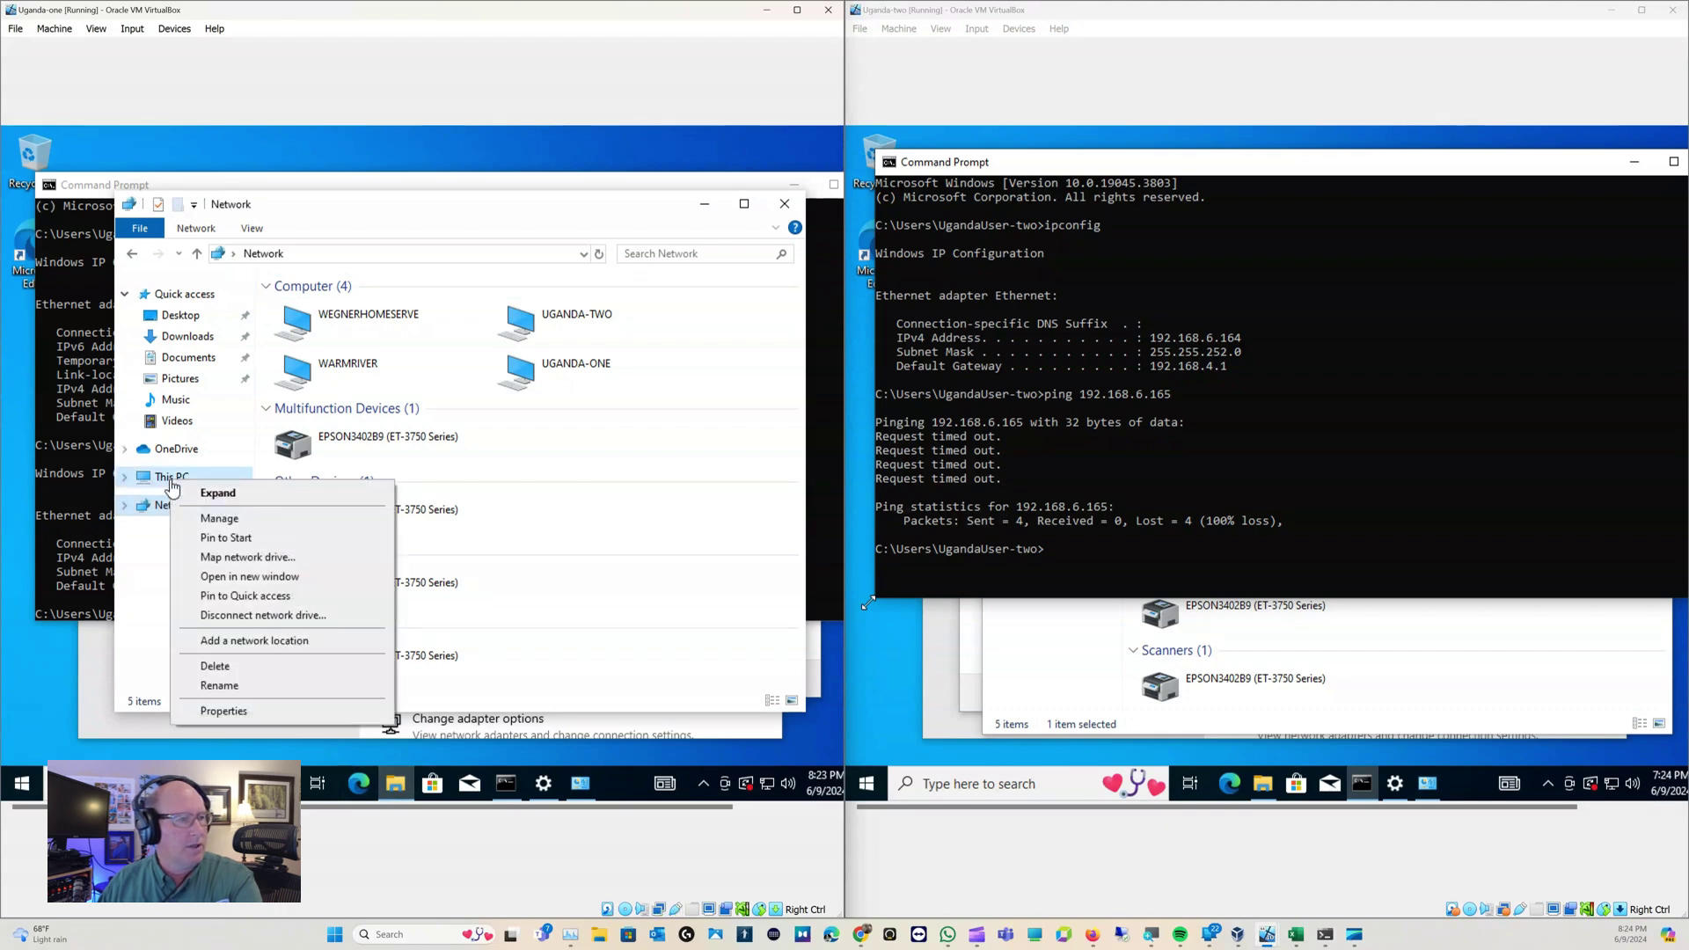
pyautogui.click(222, 519)
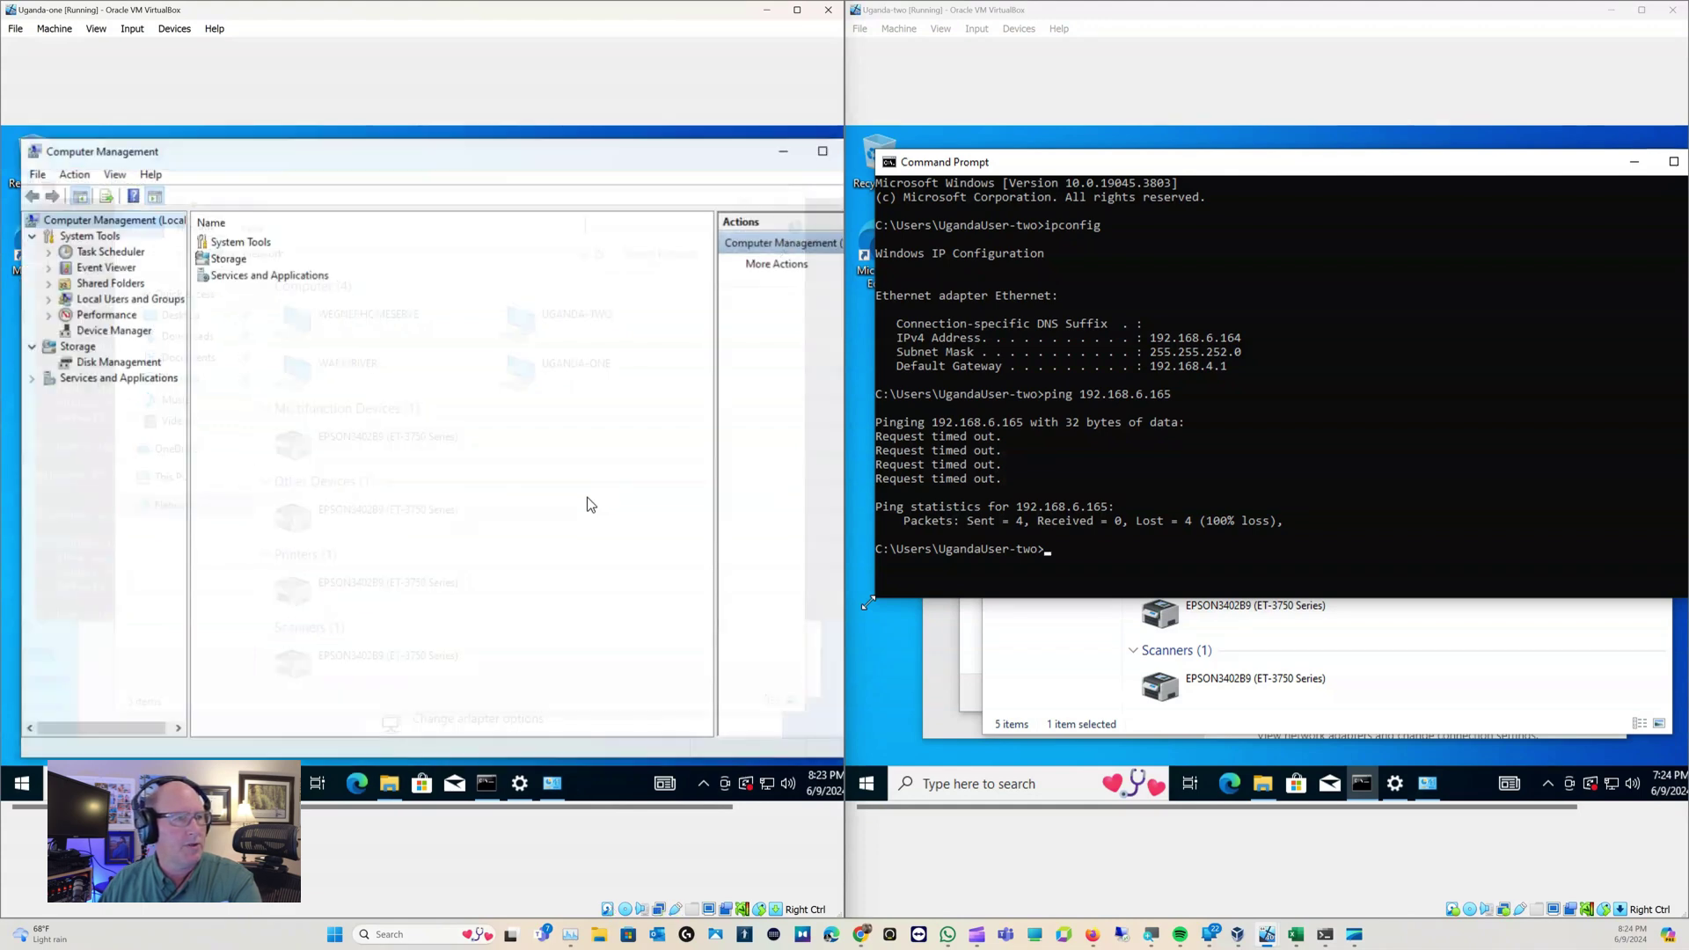
pyautogui.click(155, 301)
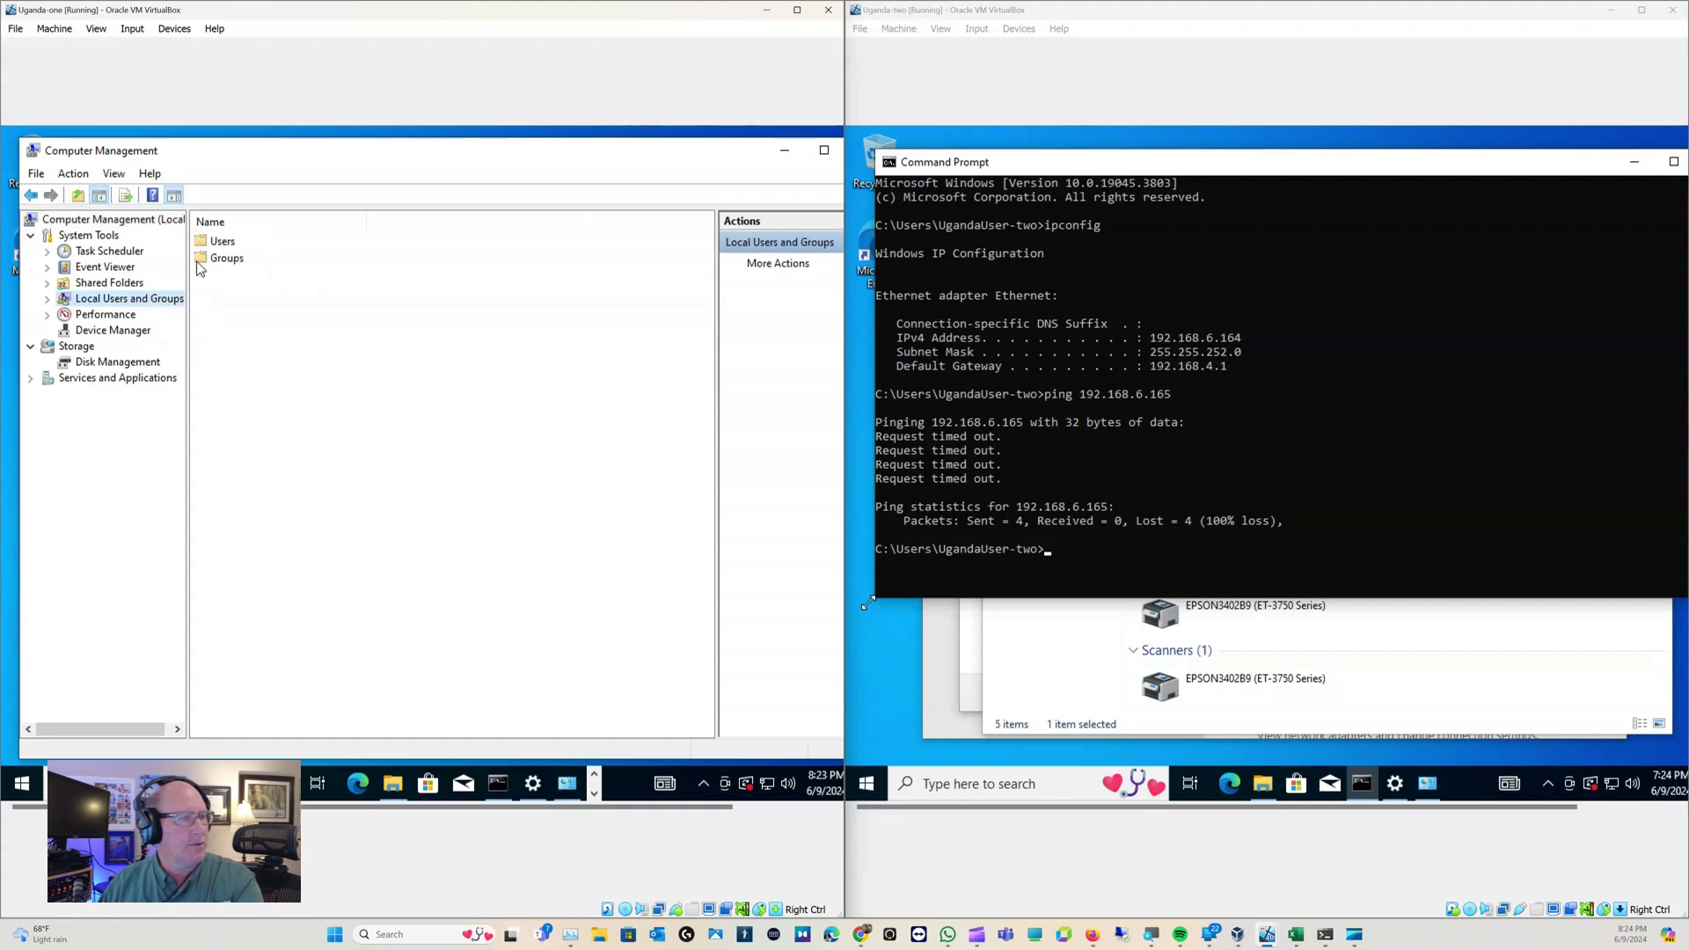
pyautogui.click(215, 242)
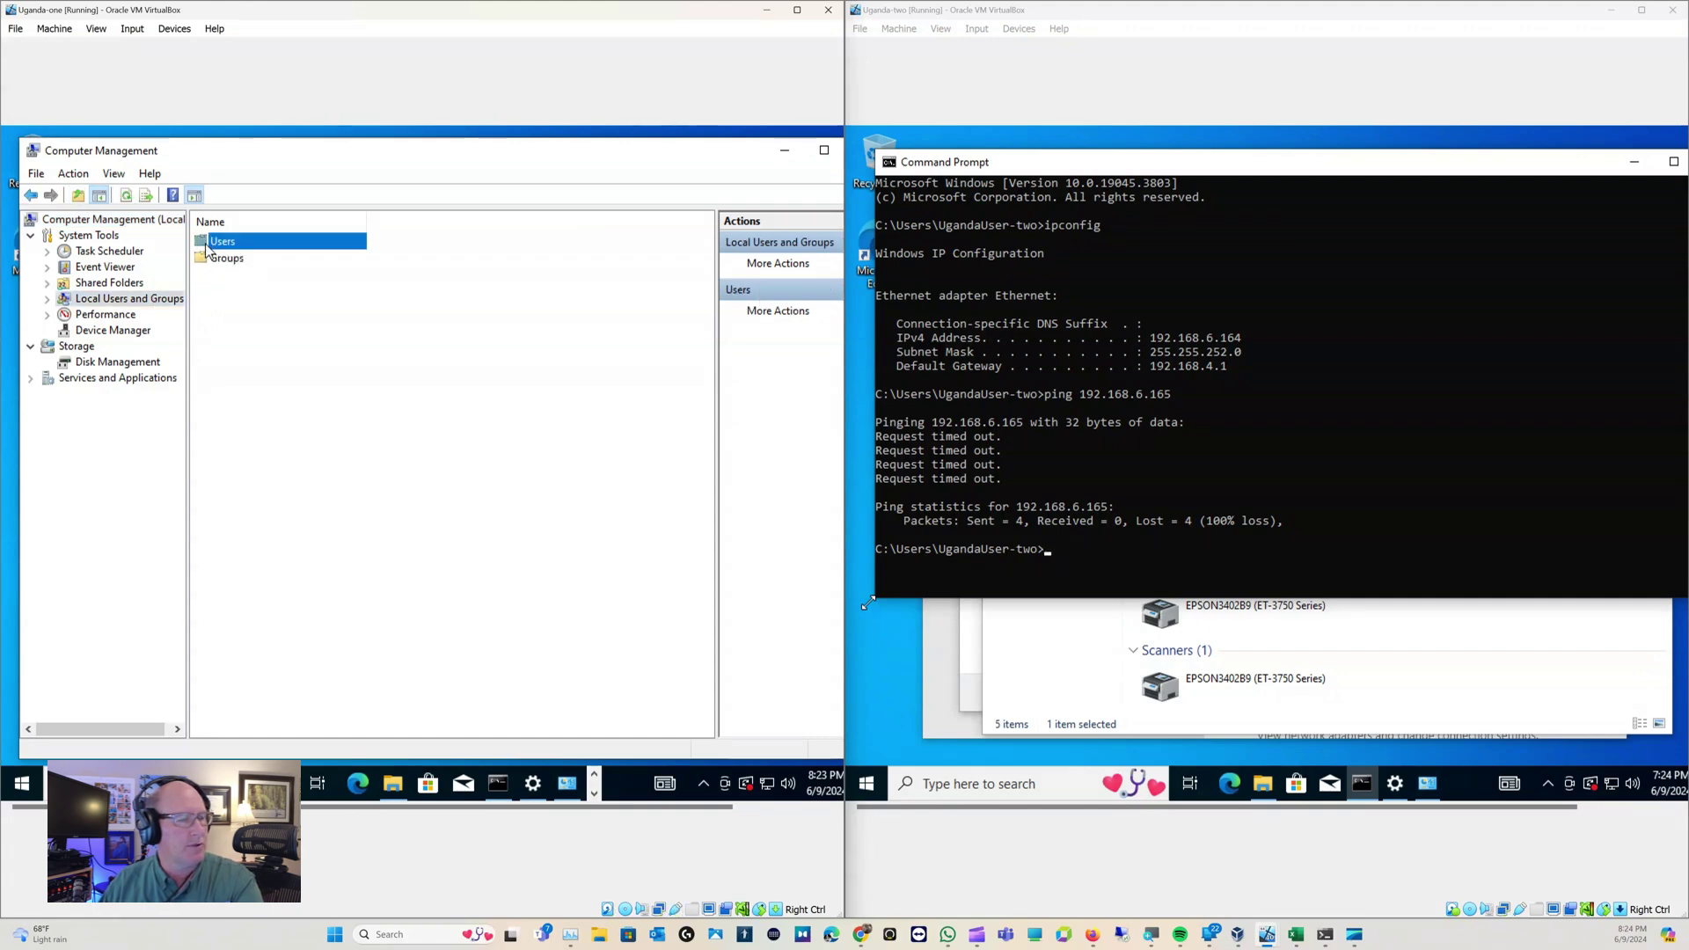
pyautogui.doubleClick(207, 245)
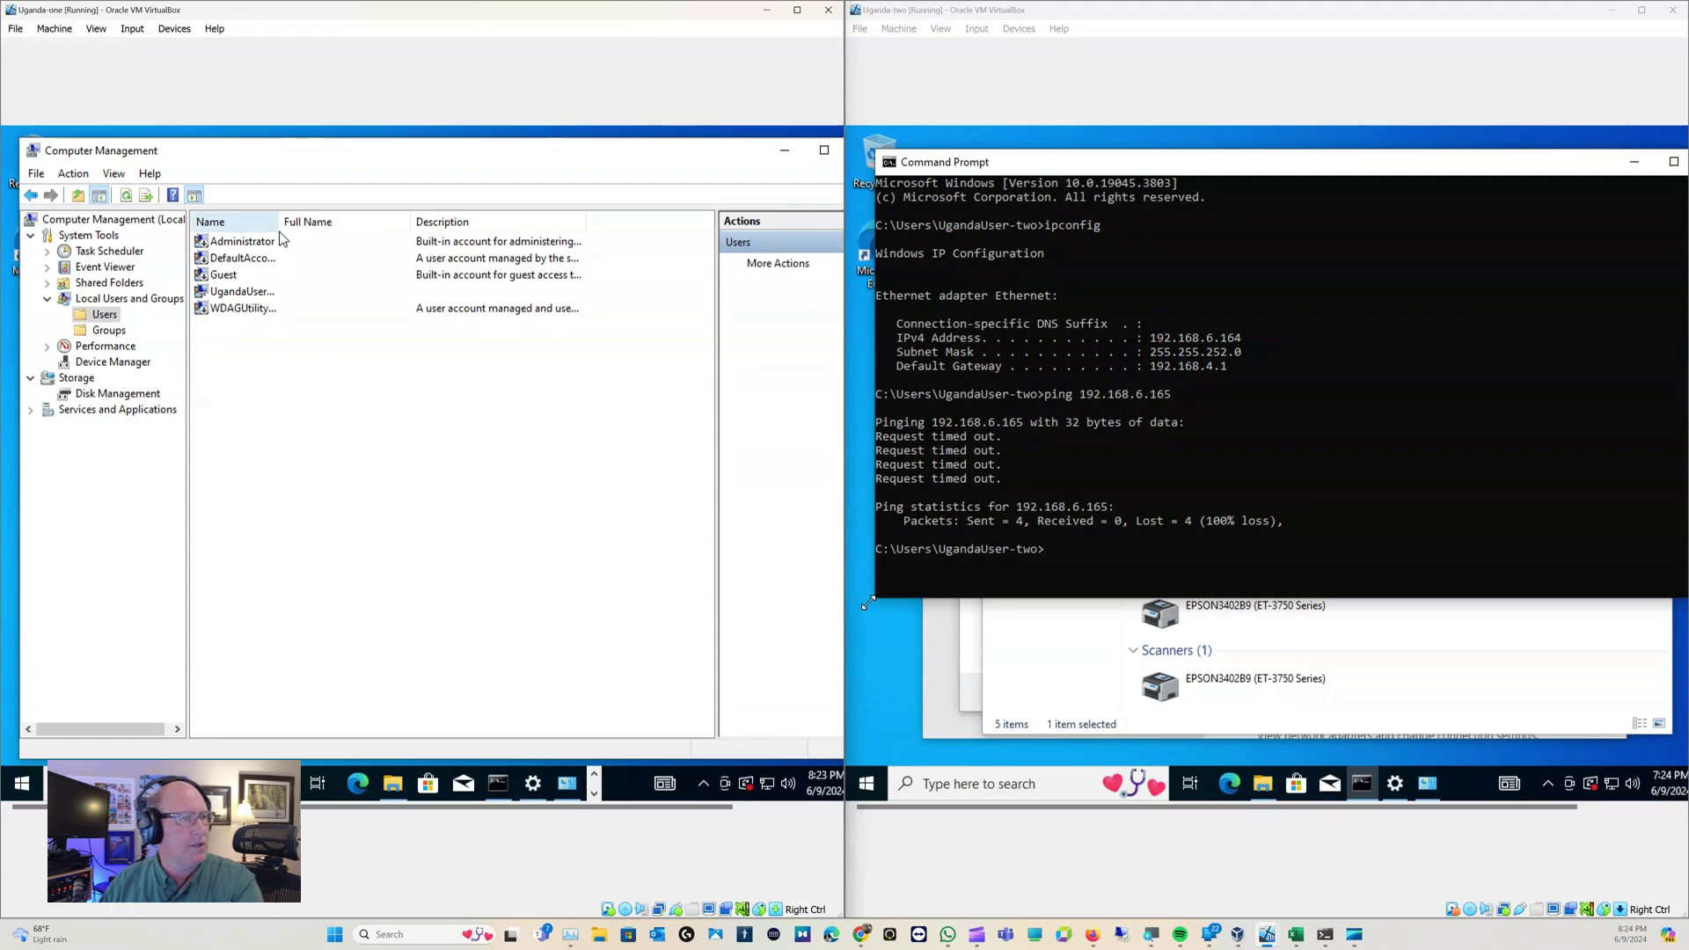
pyautogui.moveTo(280, 222); pyautogui.dragTo(382, 222)
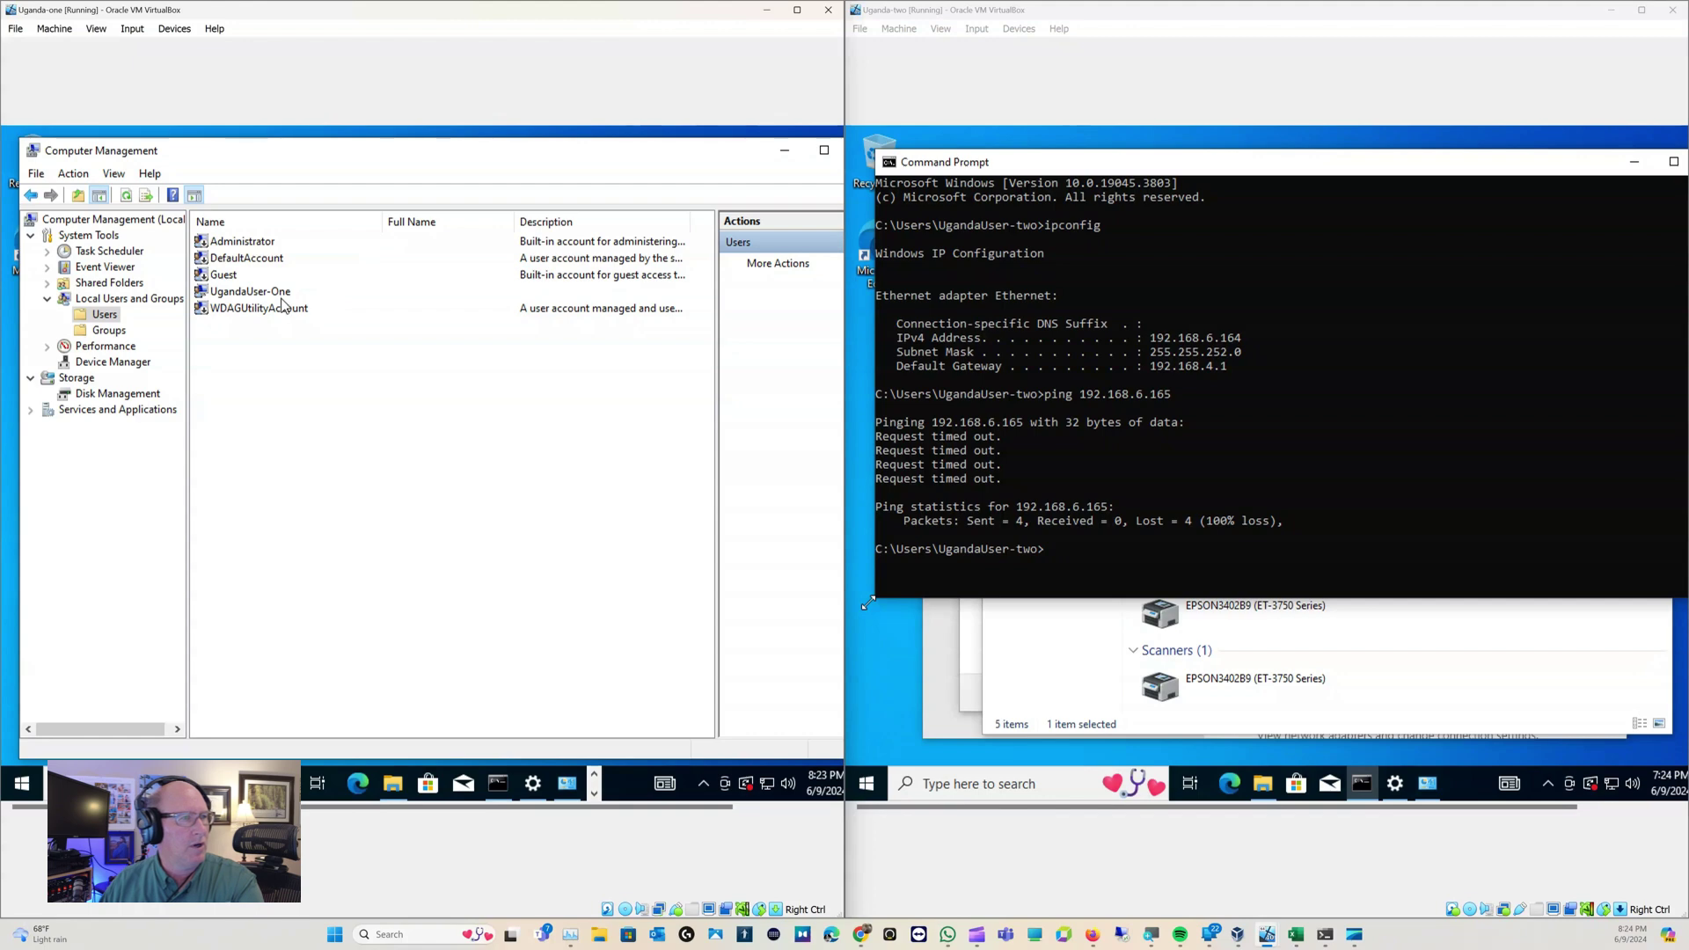
pyautogui.click(275, 294)
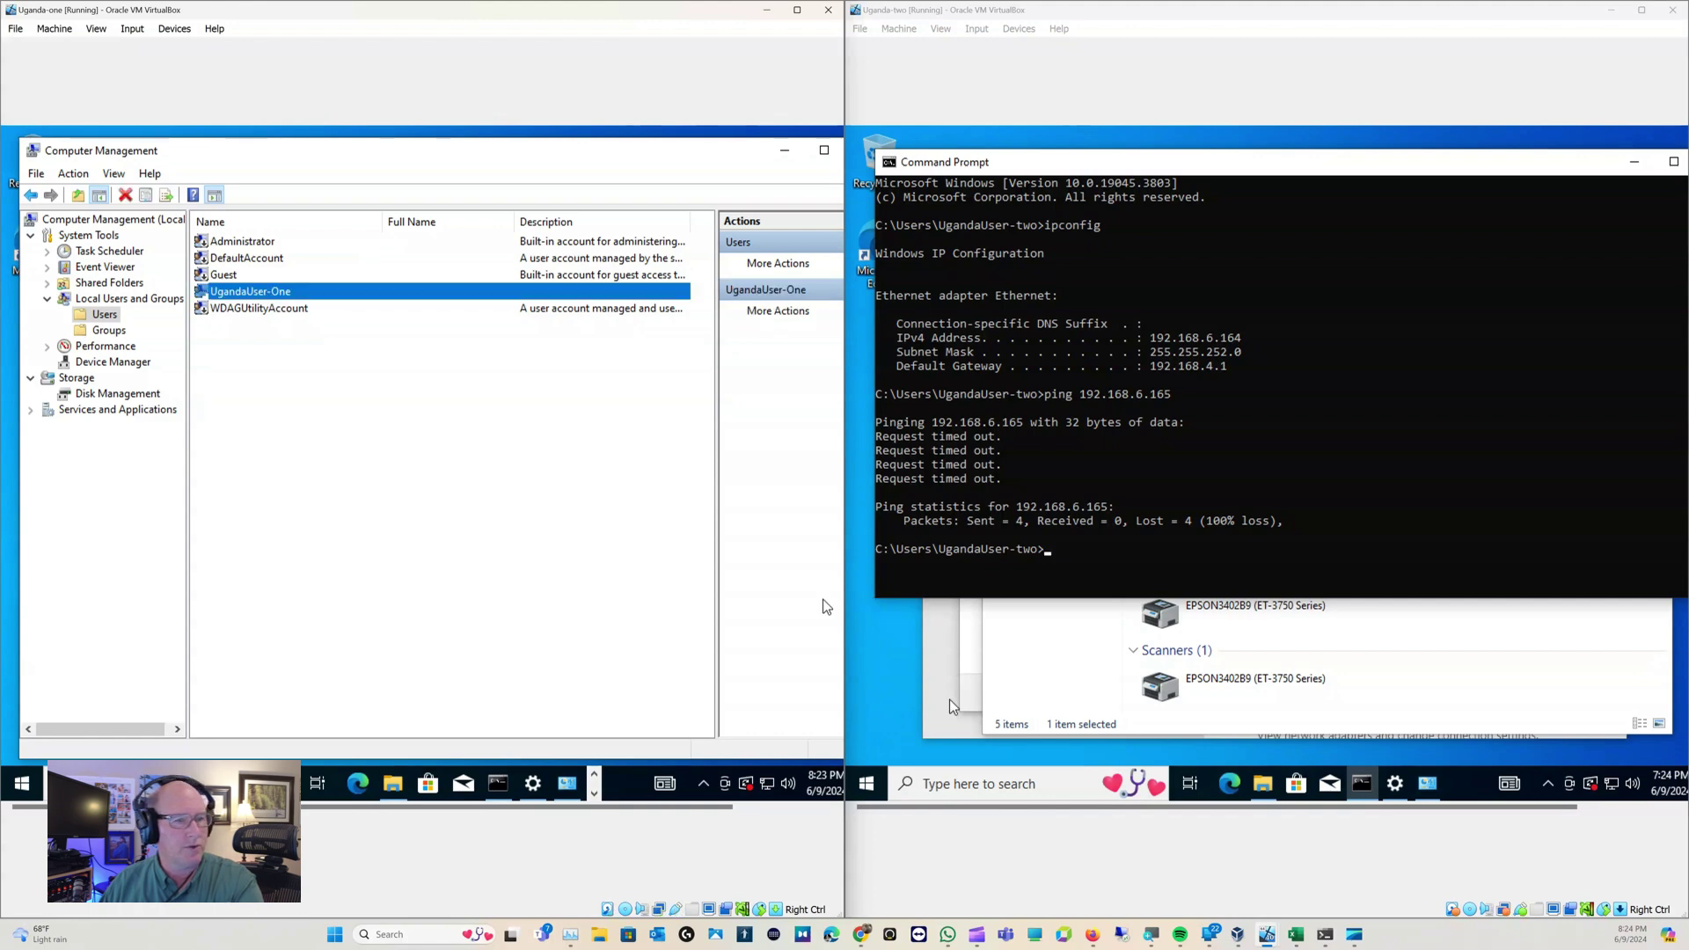
pyautogui.click(1267, 785)
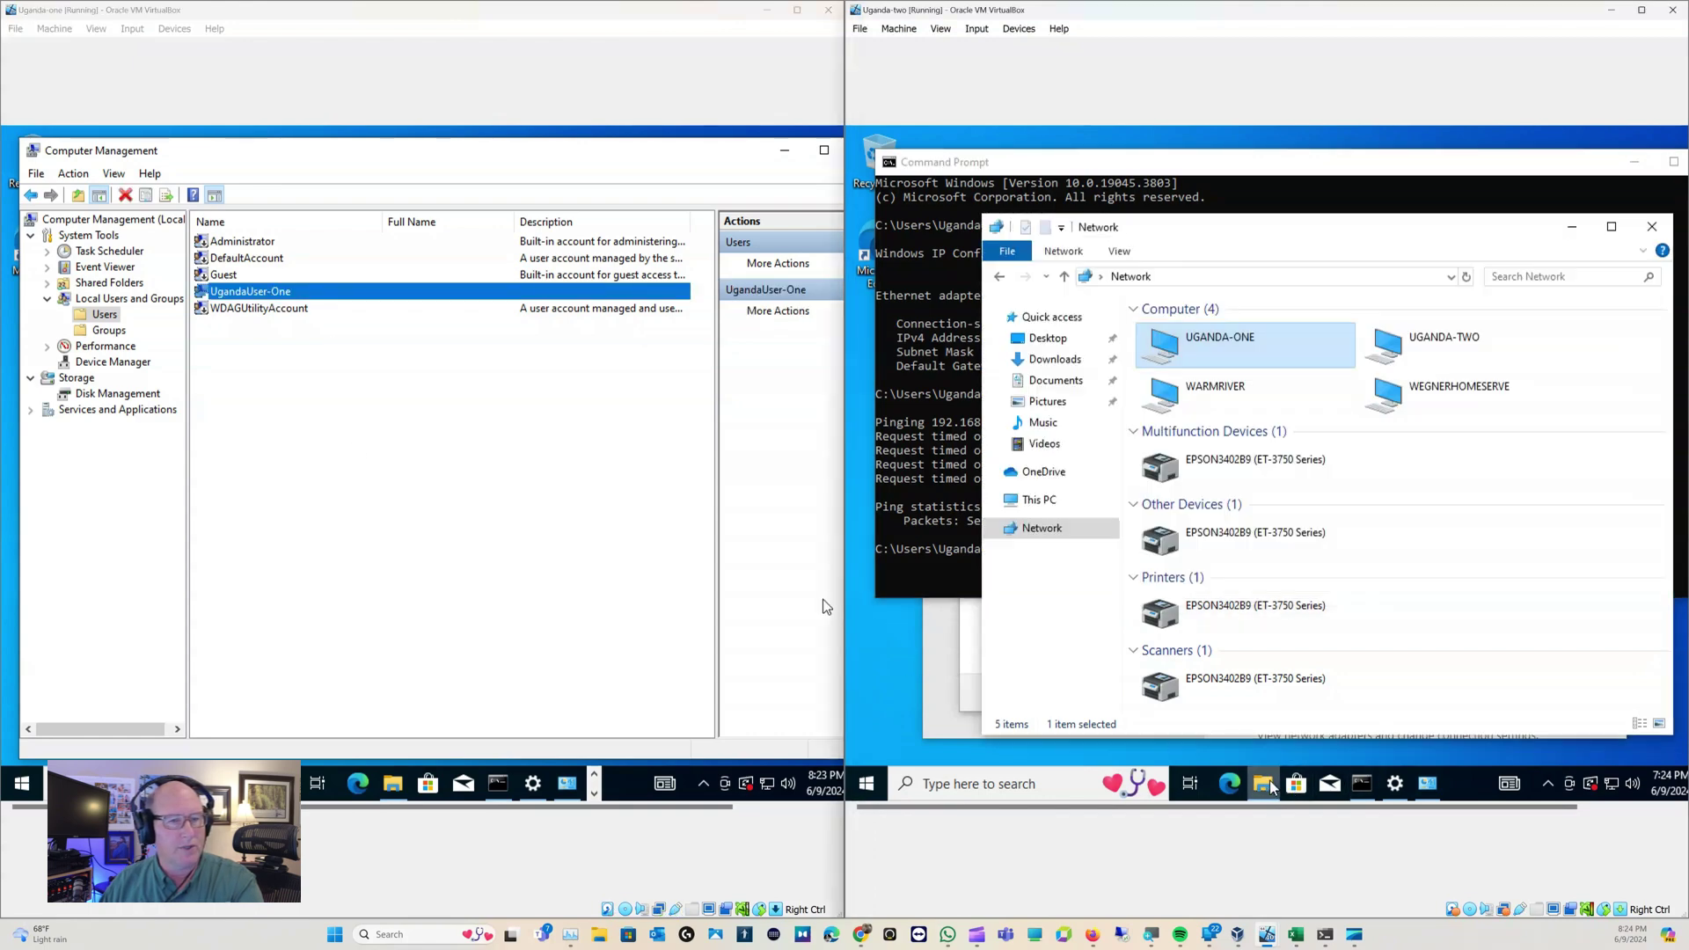
# Open Computer Management on Uganda-two and list its Users, widening the Name column to show UgandaUser-two
pyautogui.rightClick(1058, 508)
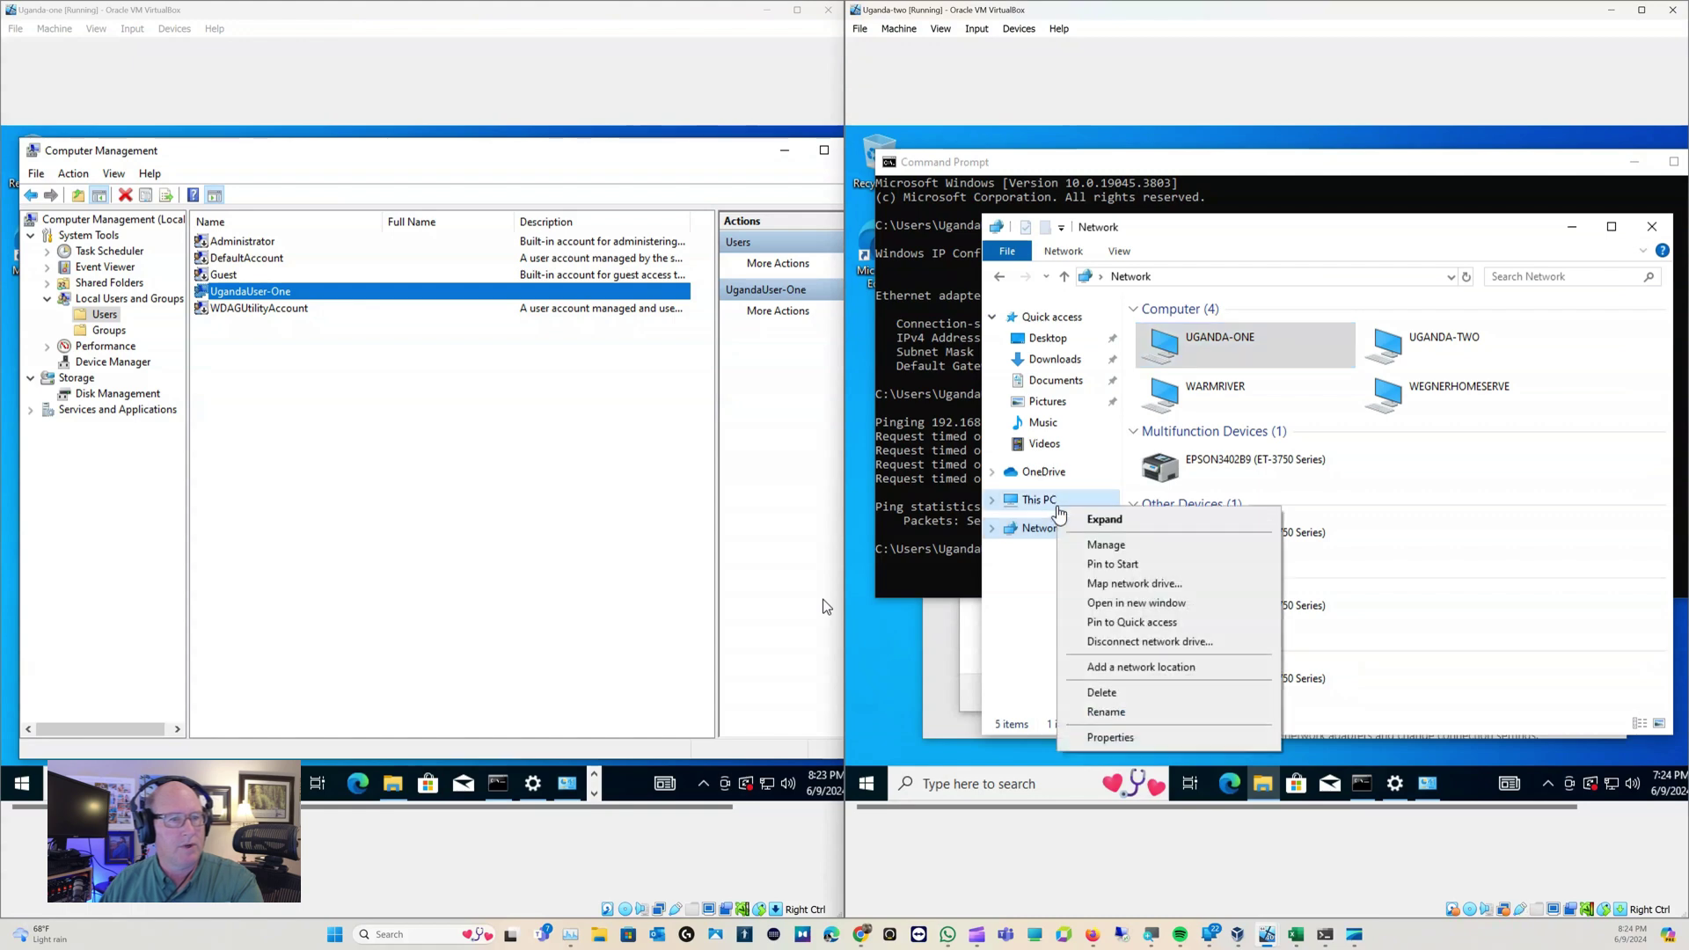
pyautogui.click(1094, 546)
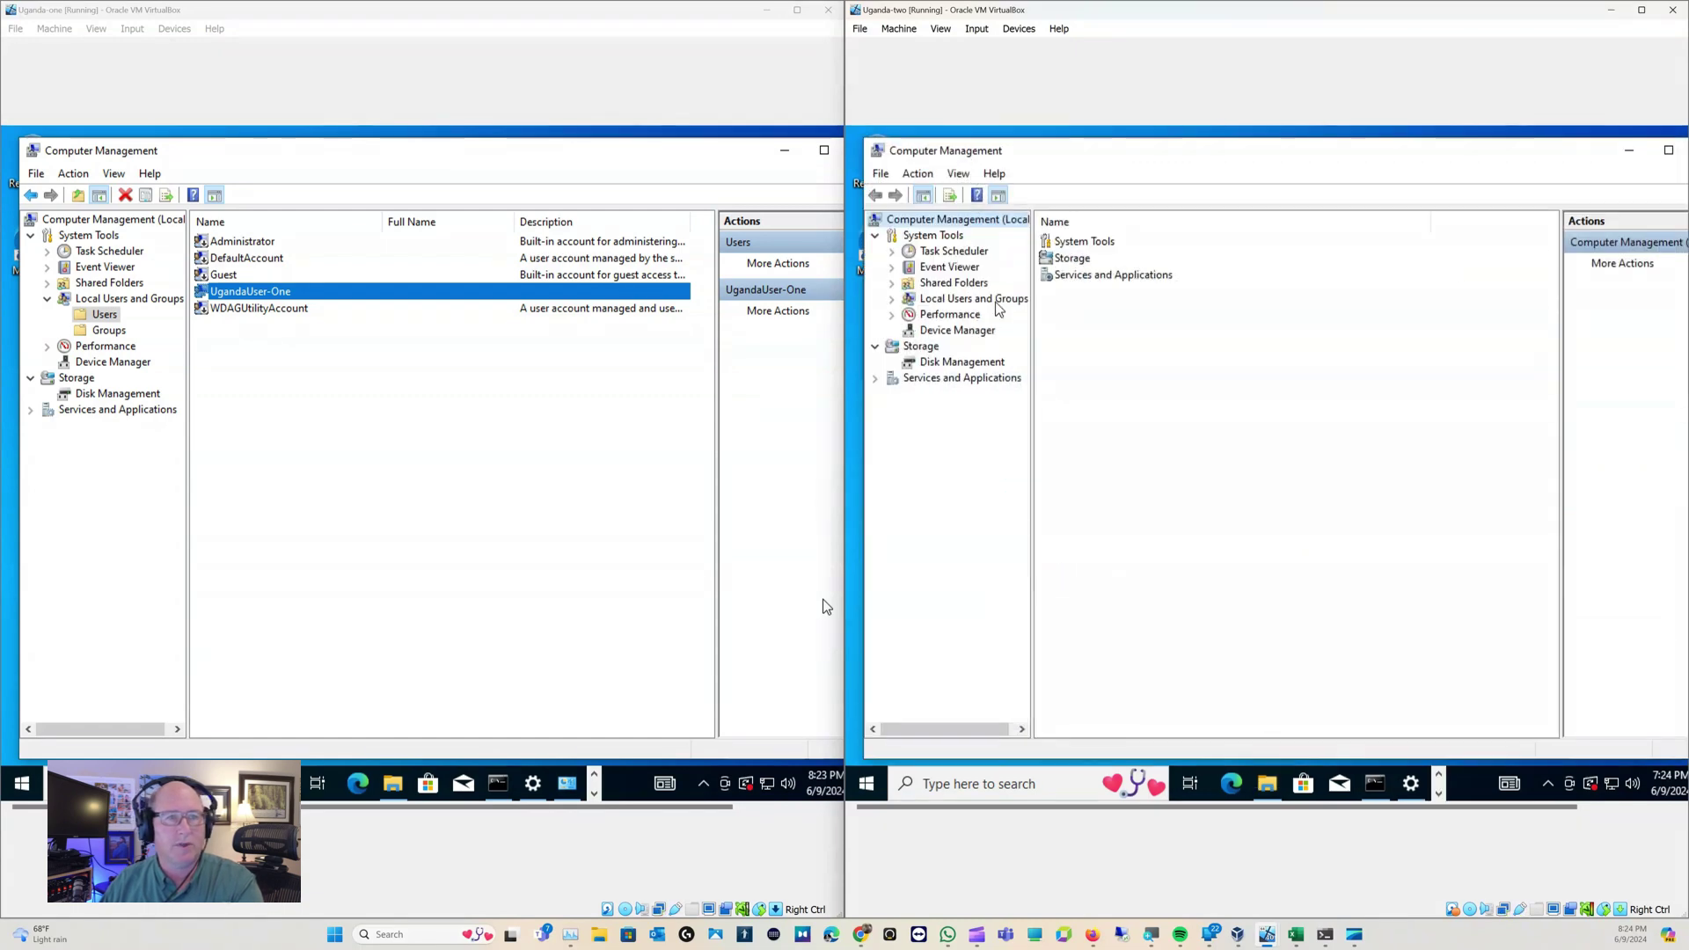
pyautogui.click(1001, 304)
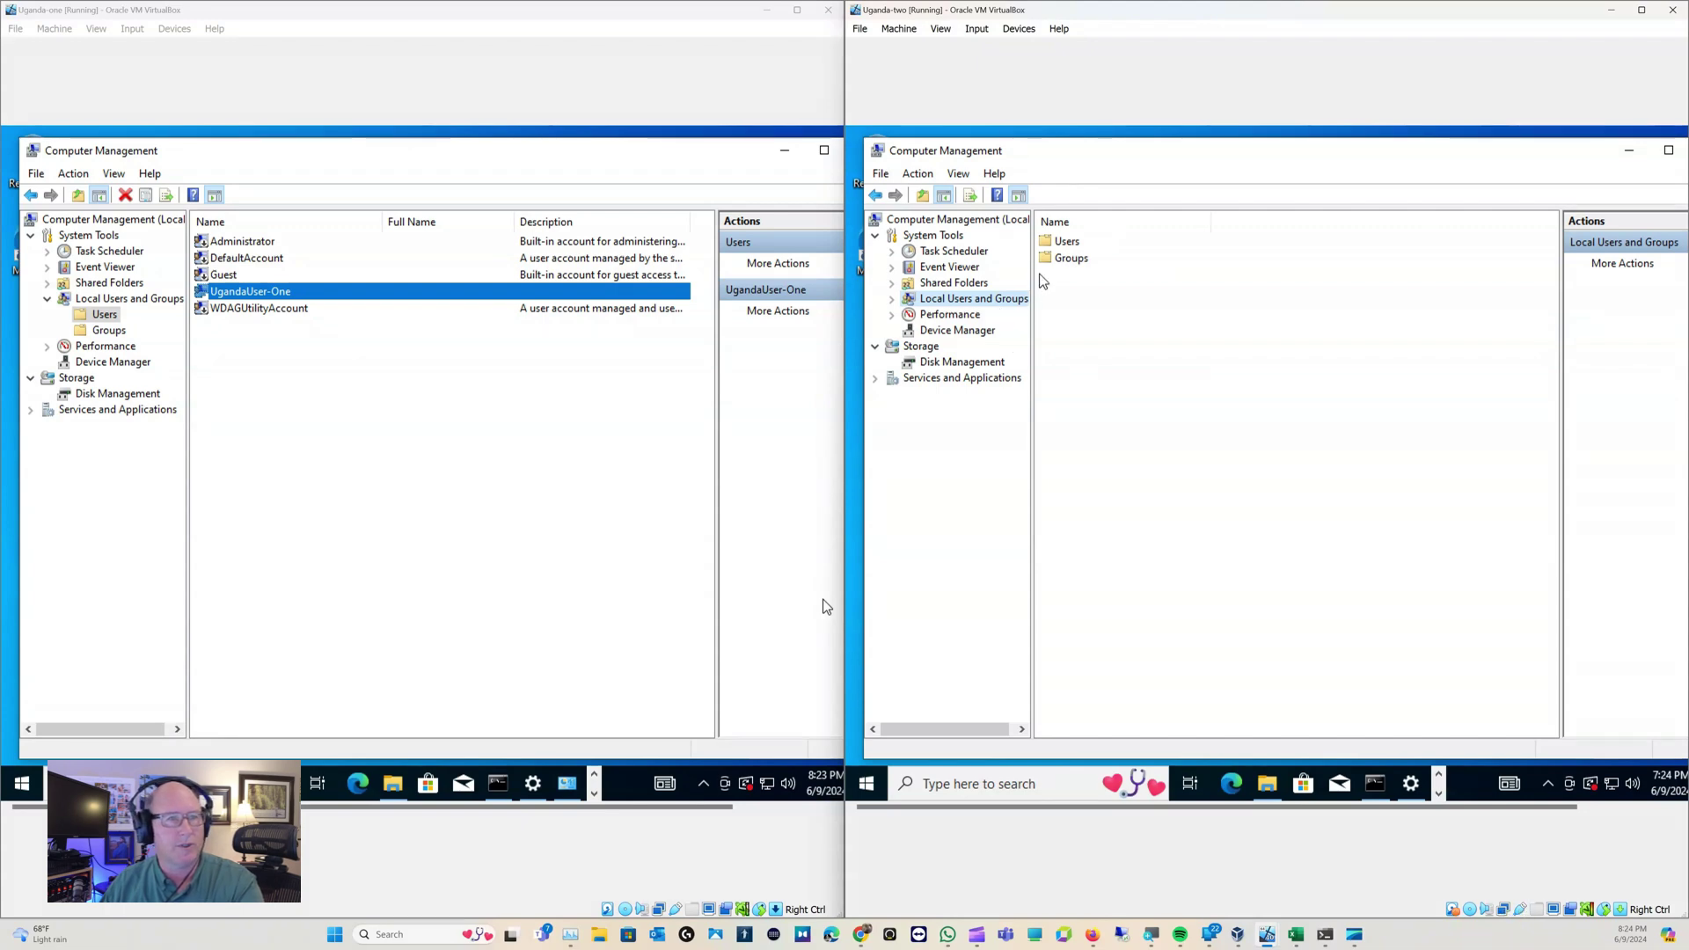
pyautogui.click(1060, 245)
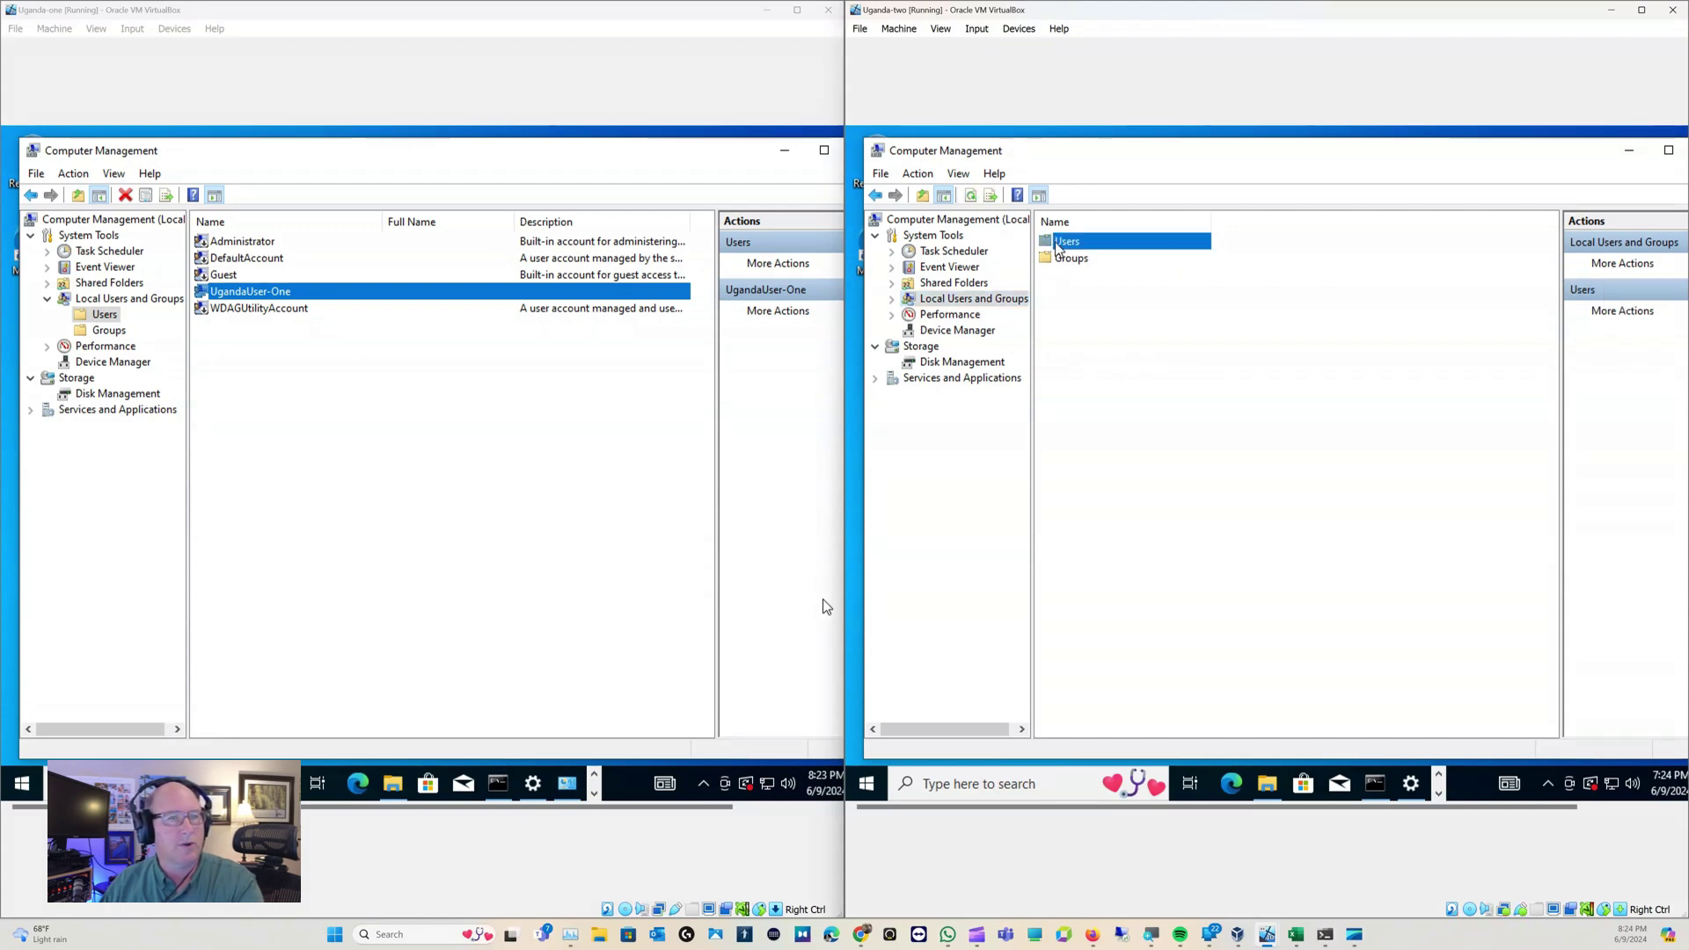
pyautogui.doubleClick(1060, 246)
pyautogui.moveTo(1123, 221); pyautogui.dragTo(1212, 221)
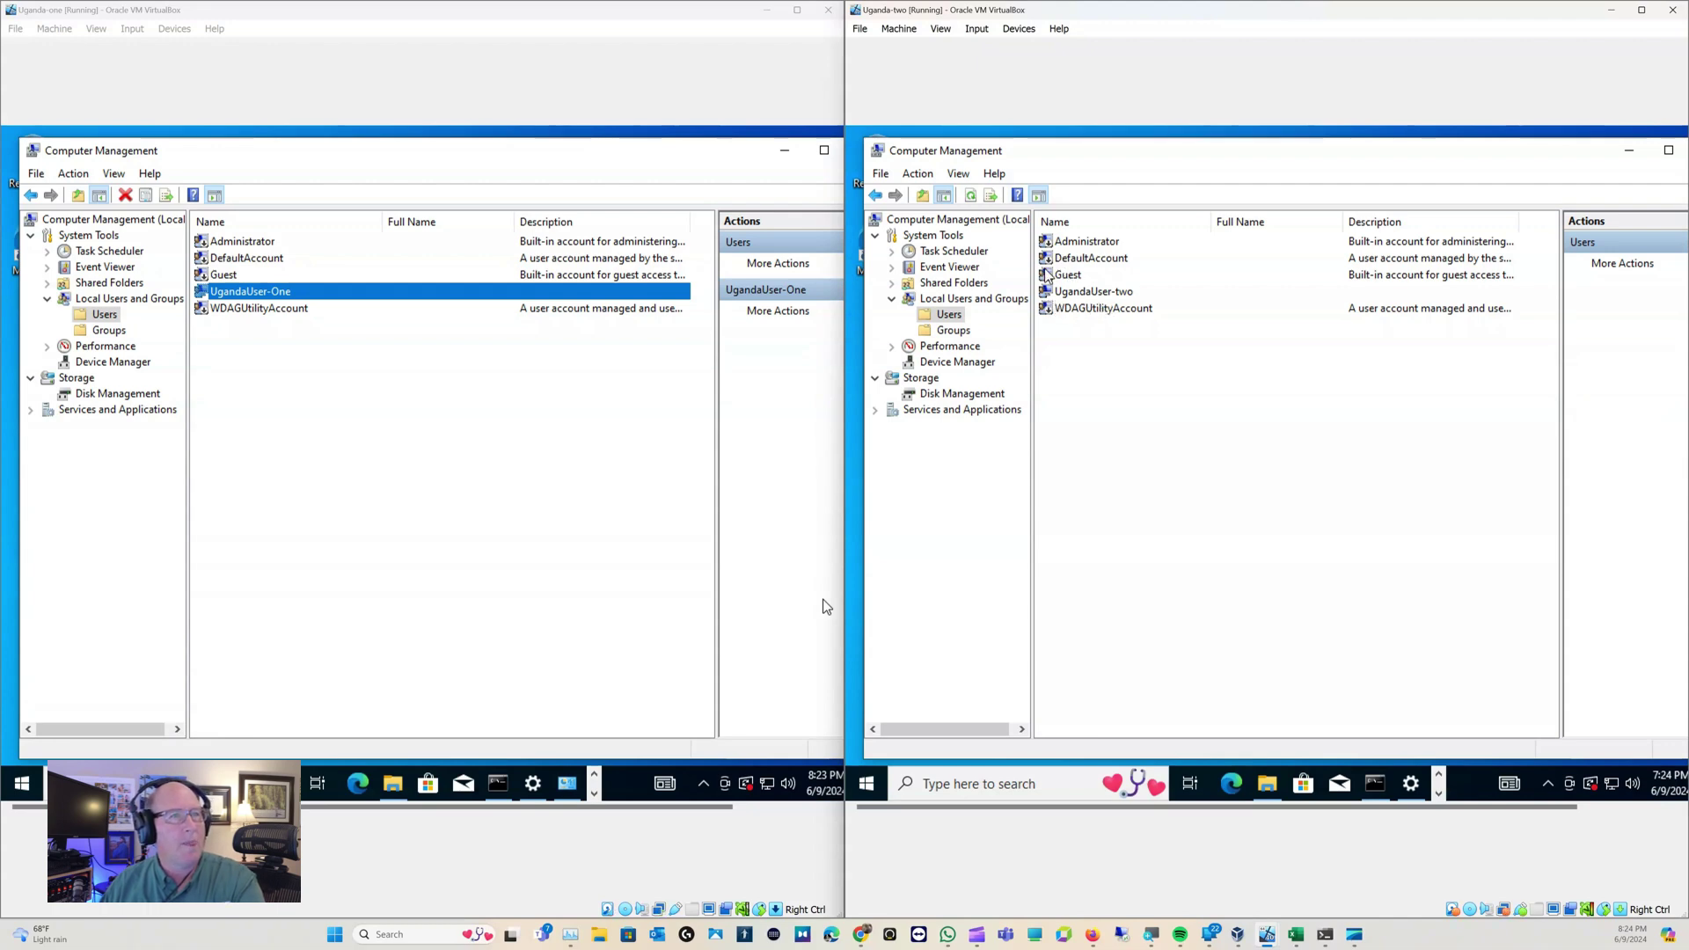
# Create local user FileShare, described 'Use for sharing files', with a password and no forced change at logon
pyautogui.rightClick(1066, 335)
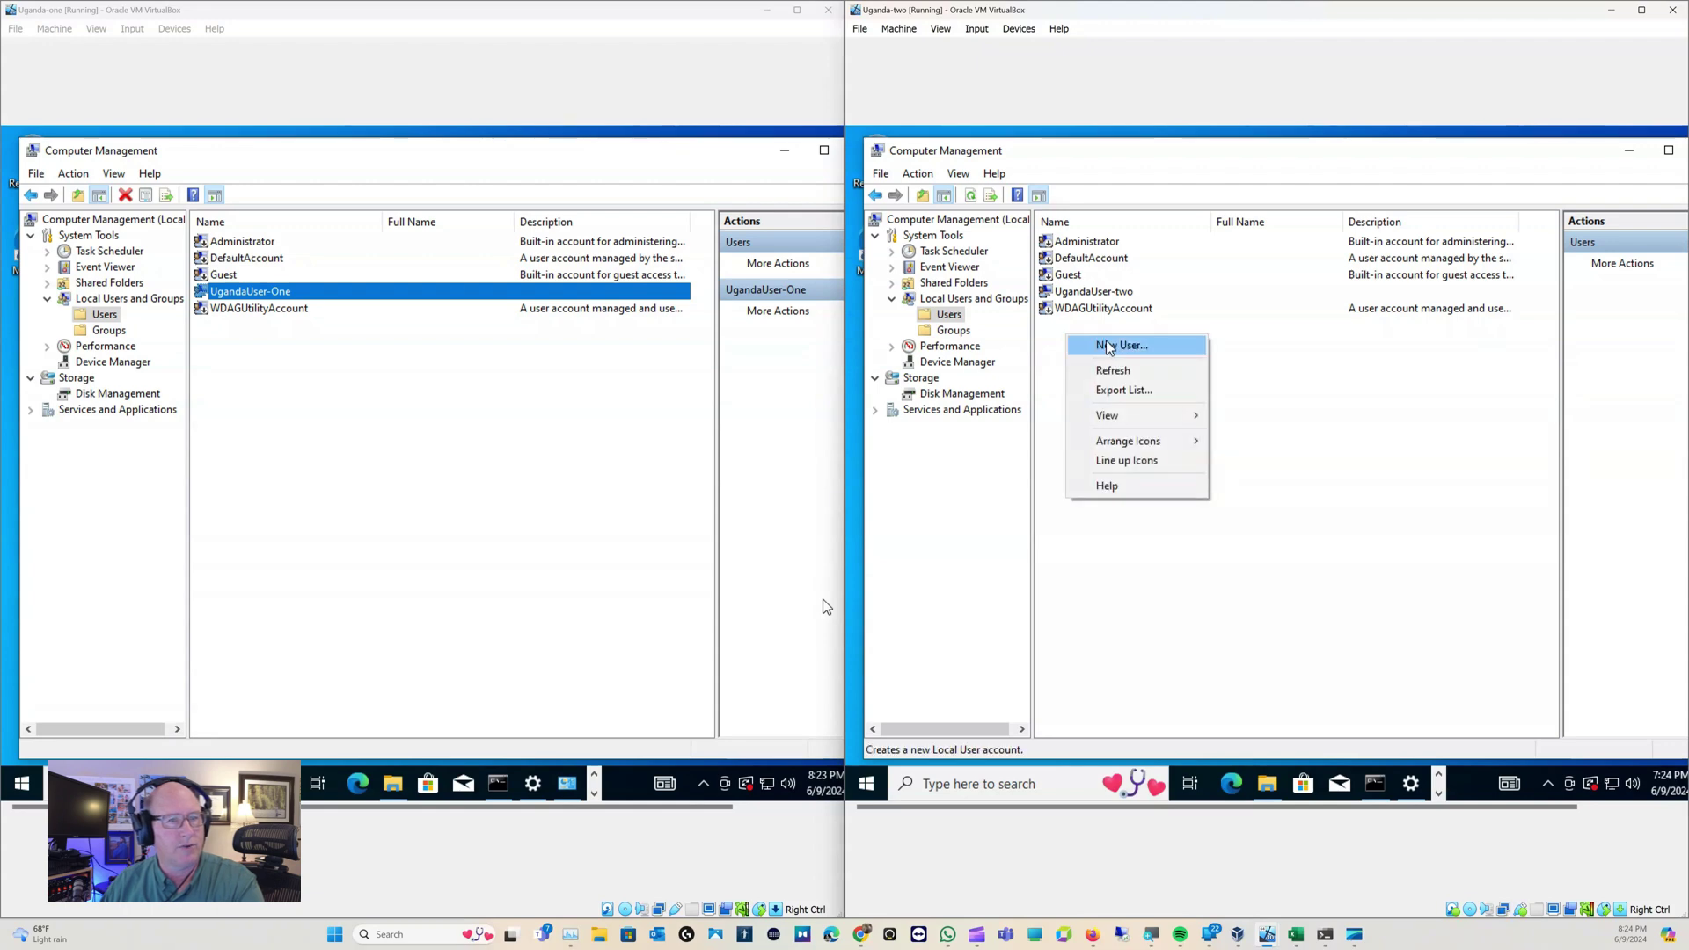
pyautogui.click(1108, 346)
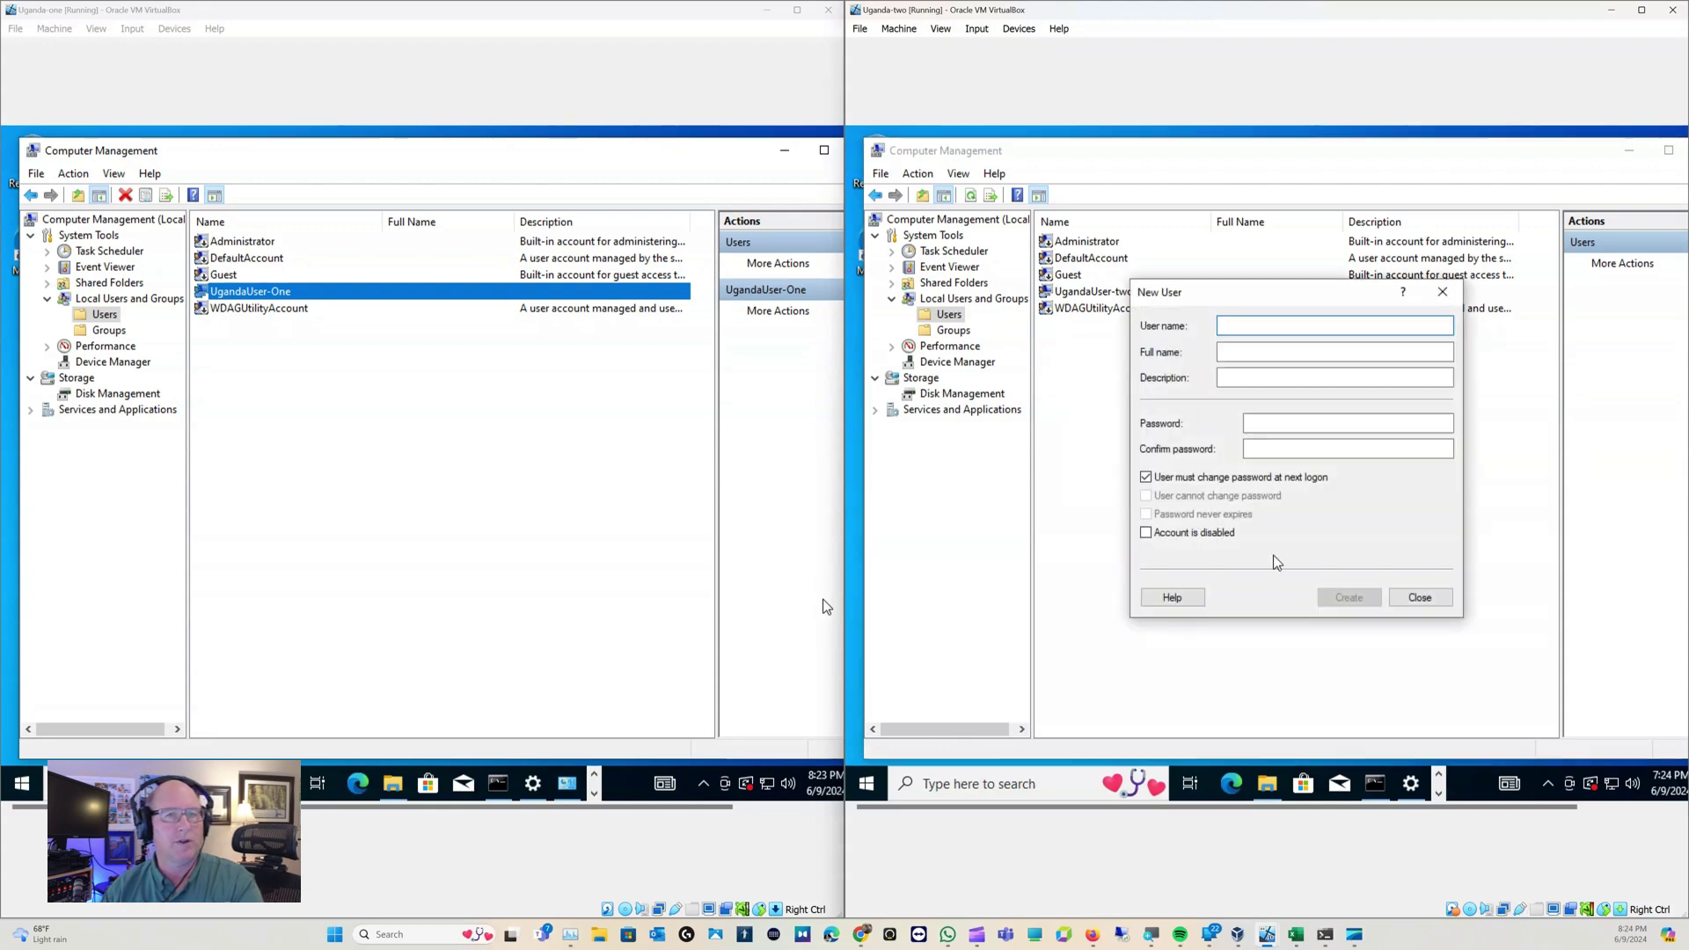
pyautogui.write('FileShare')
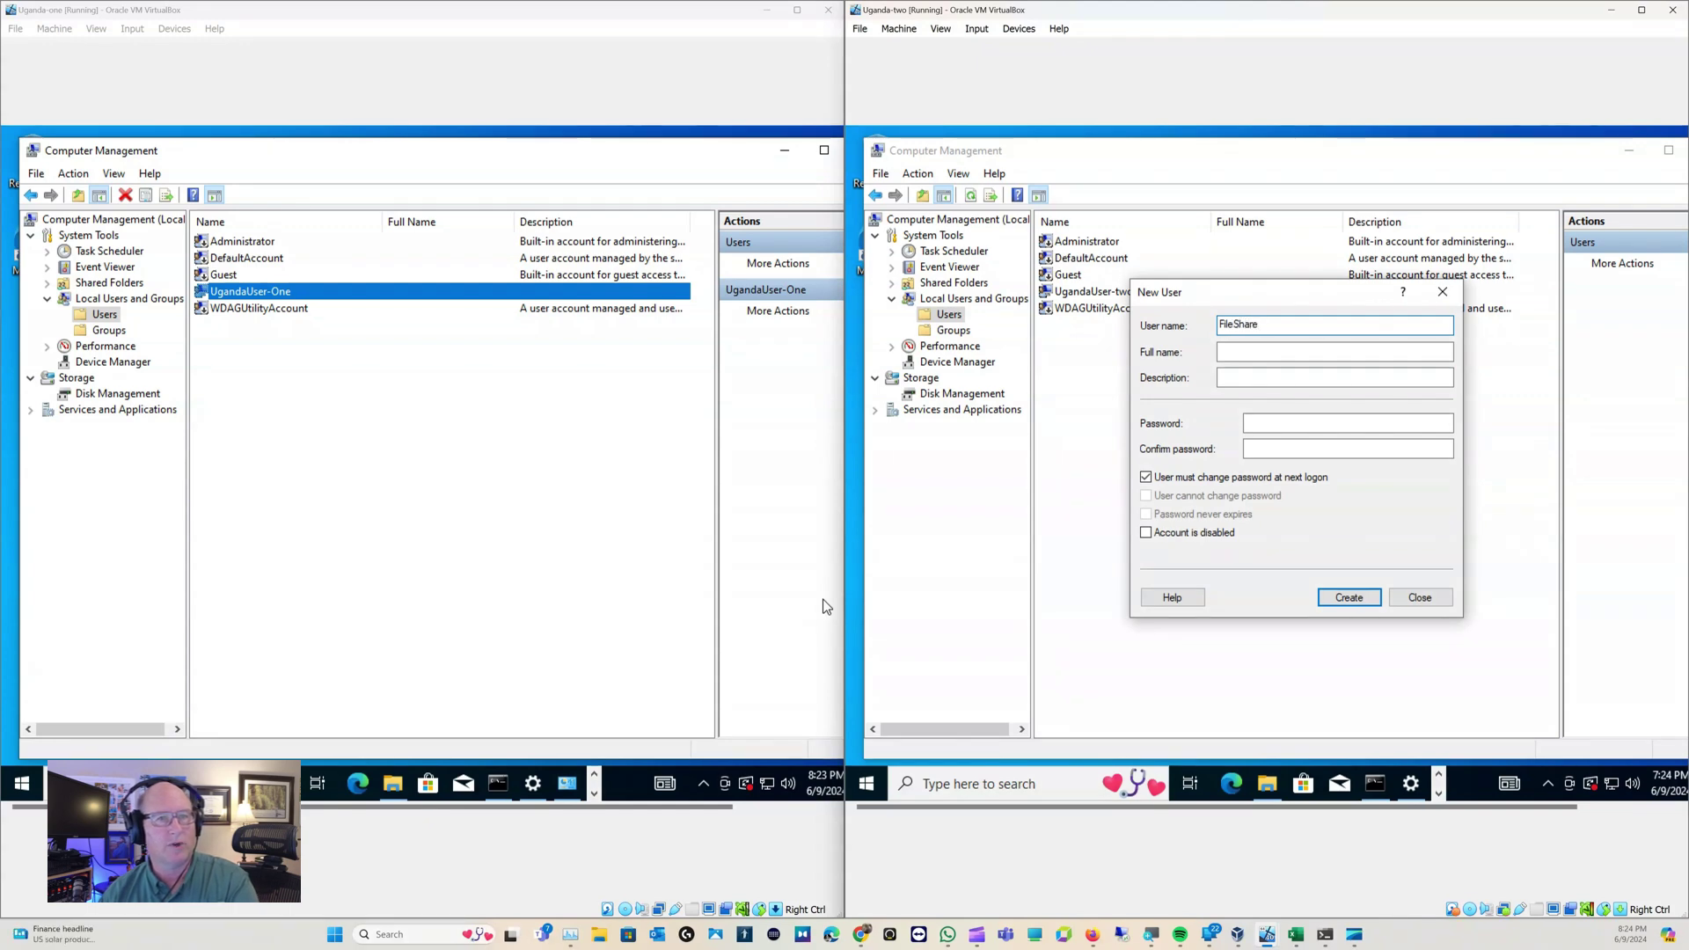
pyautogui.press('Tab')
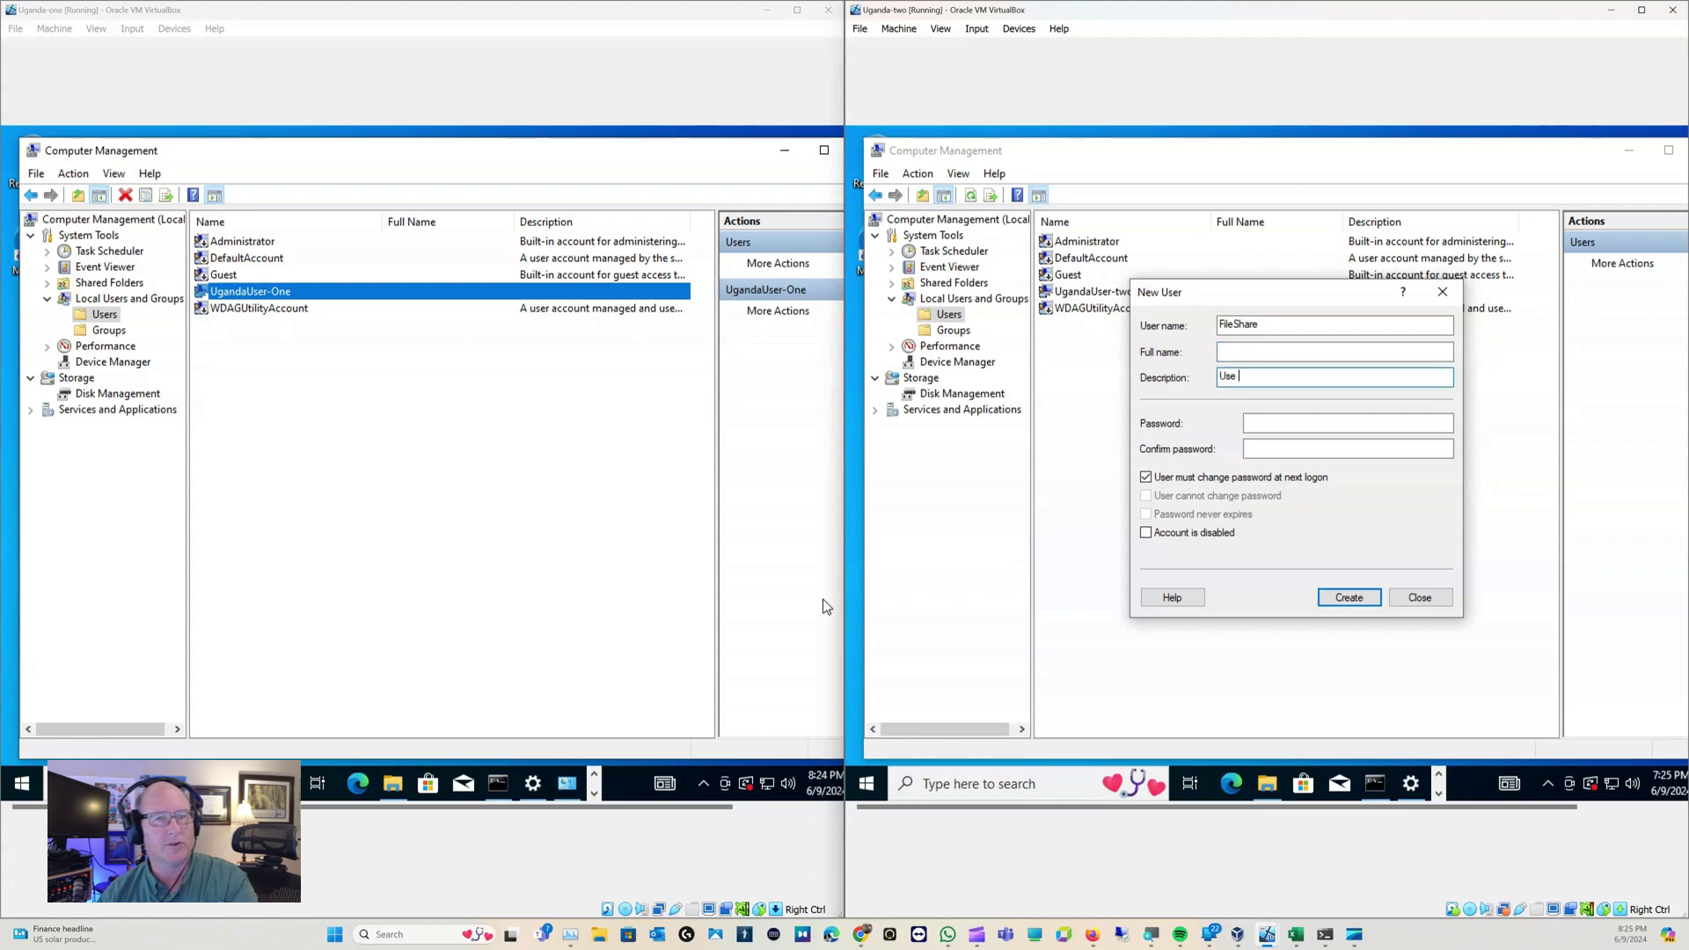
pyautogui.write('Use for sharing files')
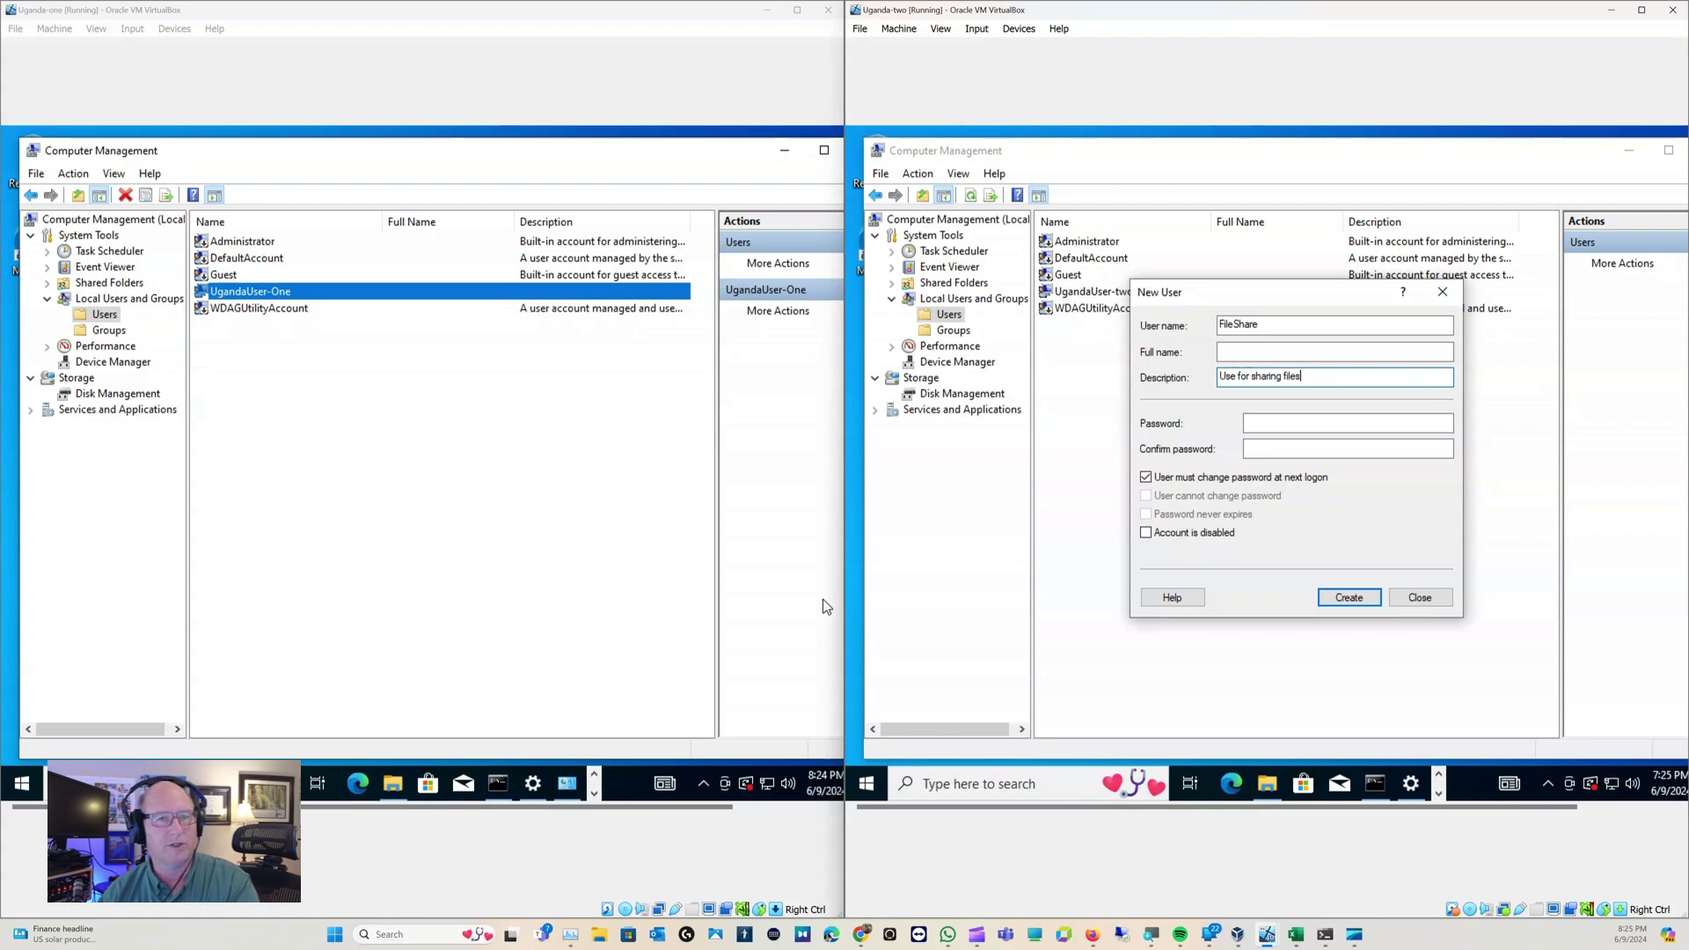
pyautogui.press('Tab')
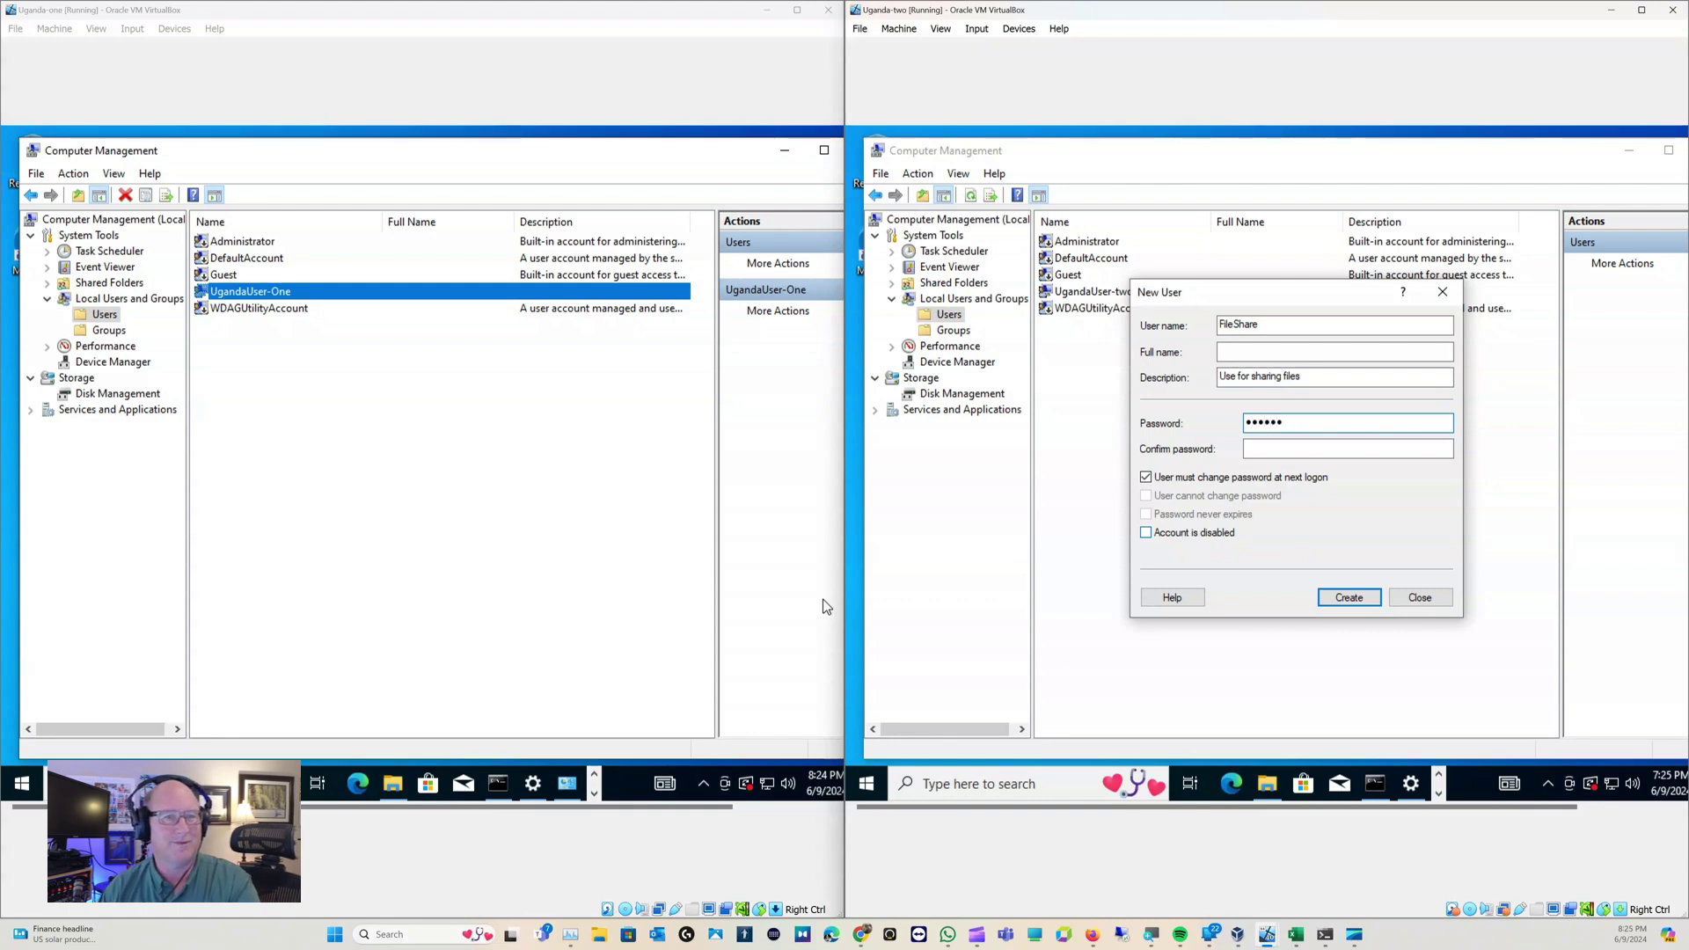
pyautogui.click(1147, 479)
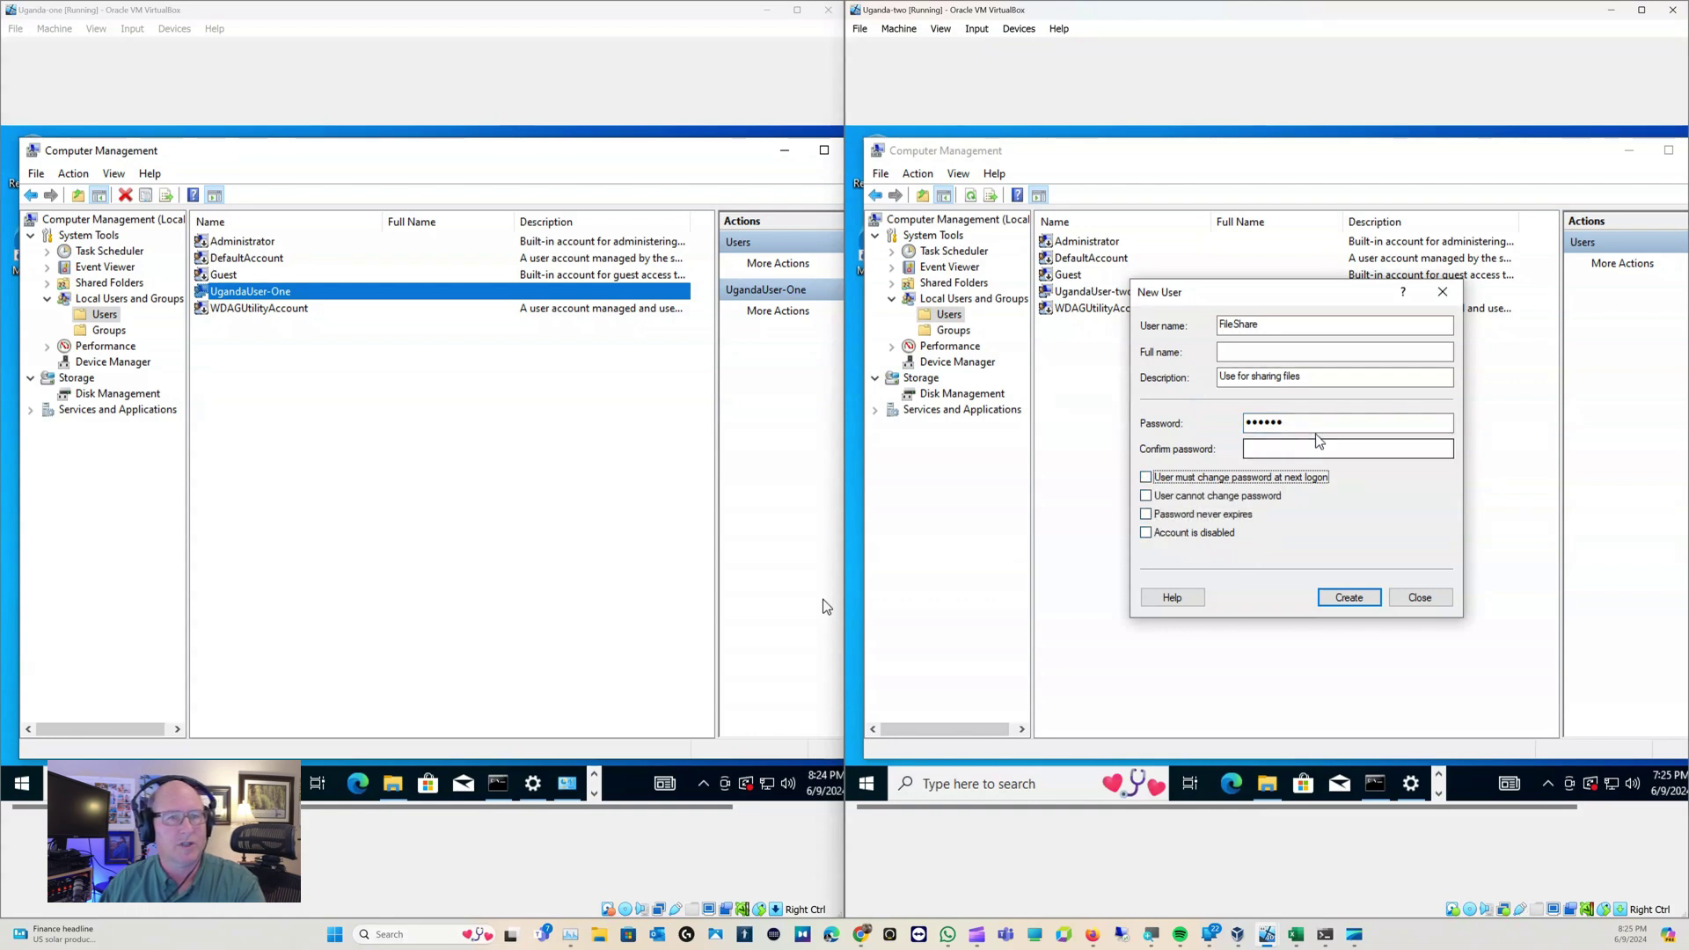
pyautogui.click(1287, 447)
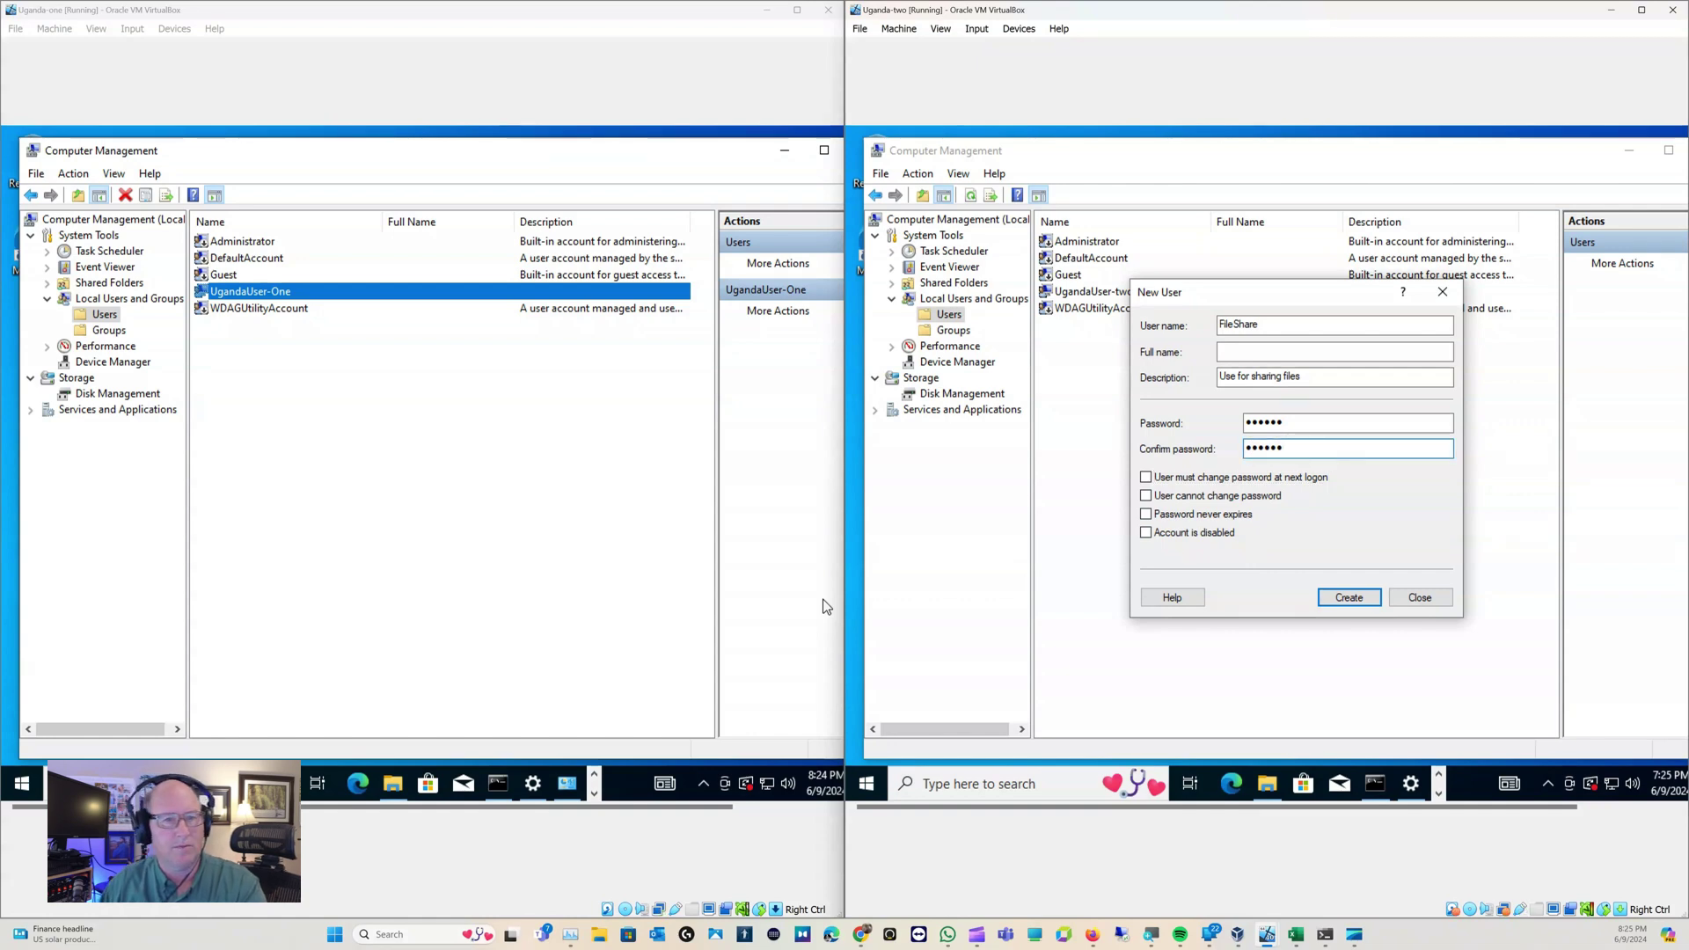
pyautogui.click(1350, 598)
pyautogui.click(1413, 600)
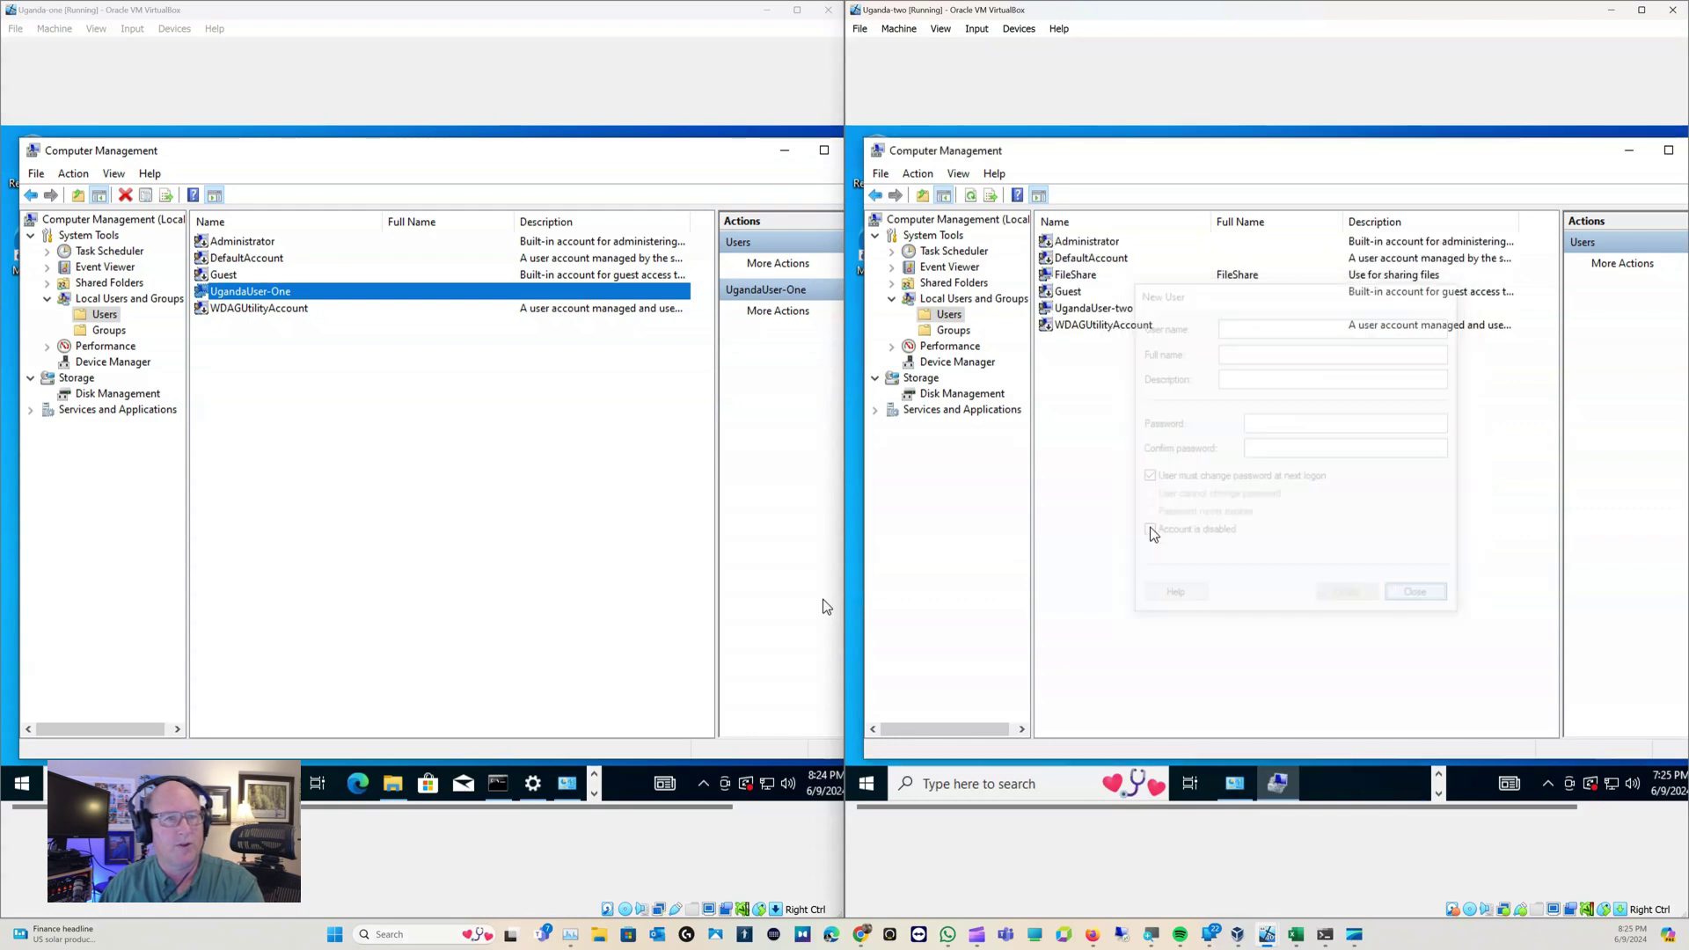
# Create a password-protected local user named FileShare on Uganda-one
pyautogui.rightClick(310, 340)
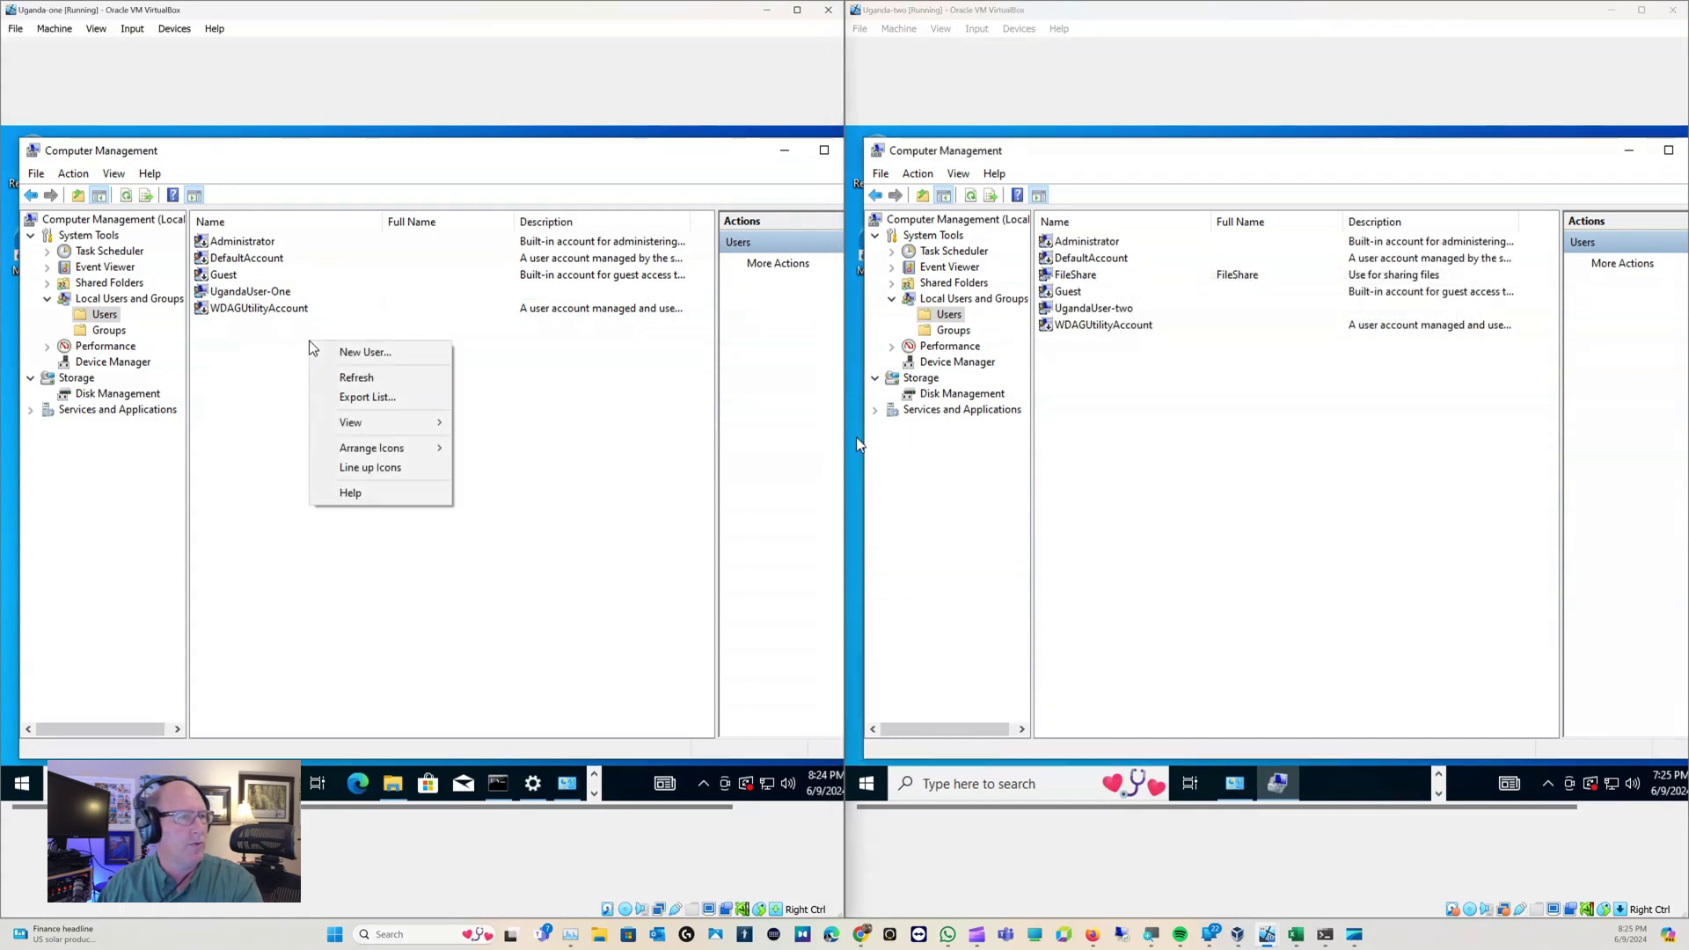
pyautogui.click(342, 347)
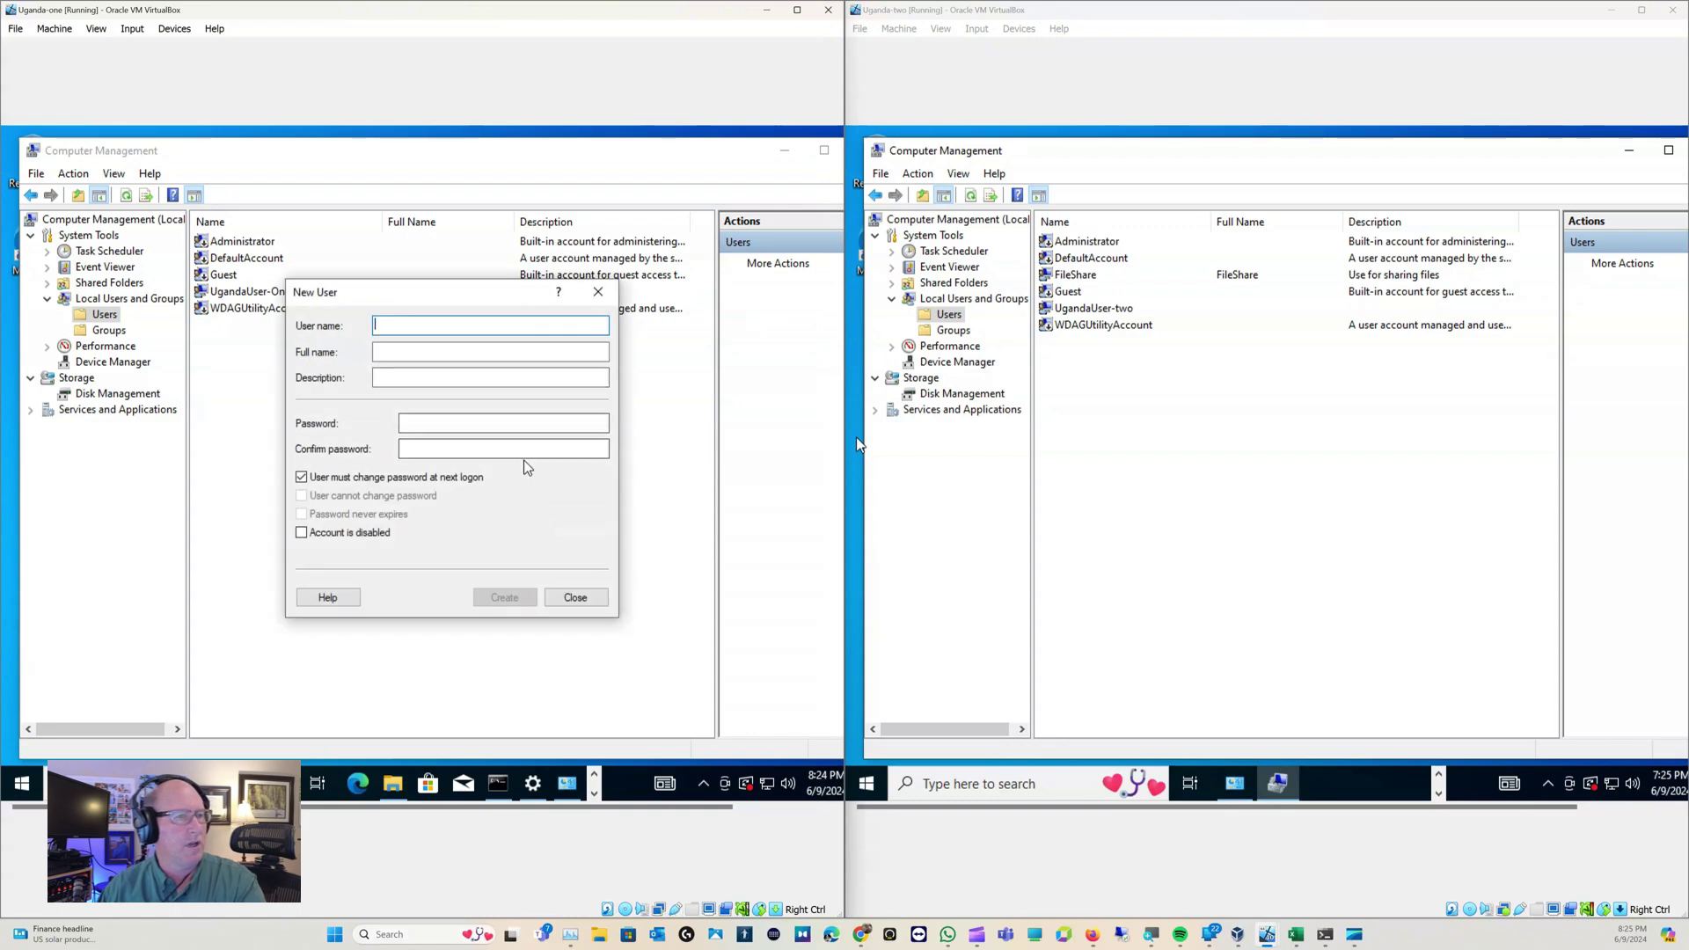
pyautogui.write('FileShare')
pyautogui.press('Tab')
pyautogui.press('Tab')
pyautogui.press('Tab')
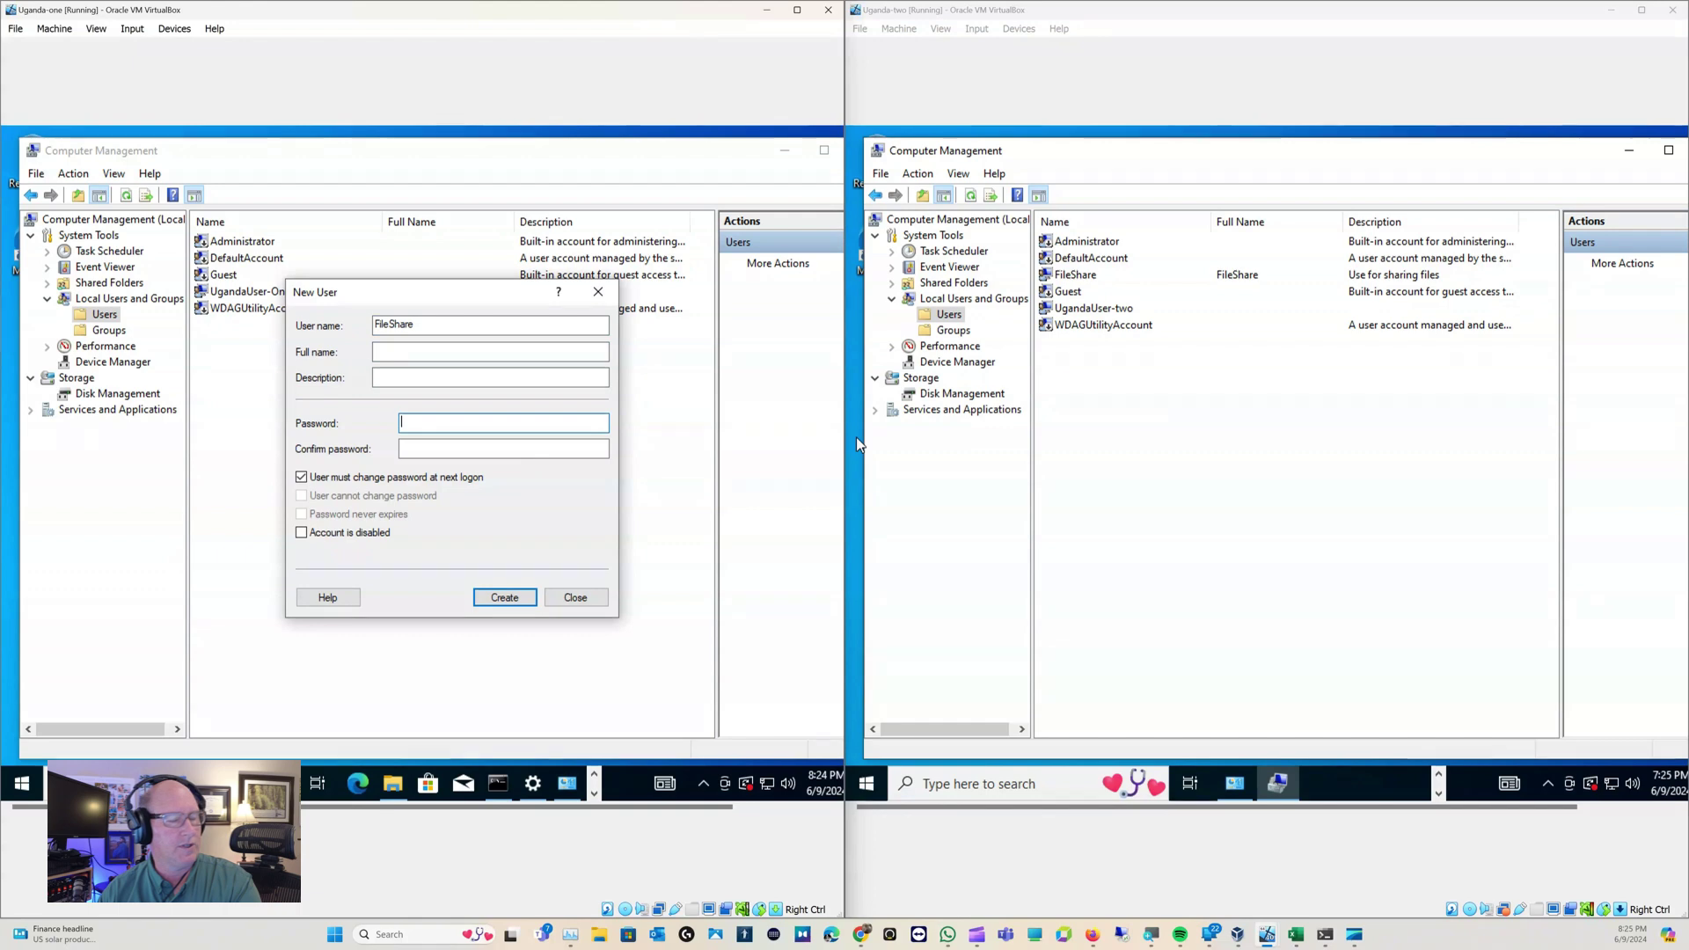
pyautogui.press('Tab')
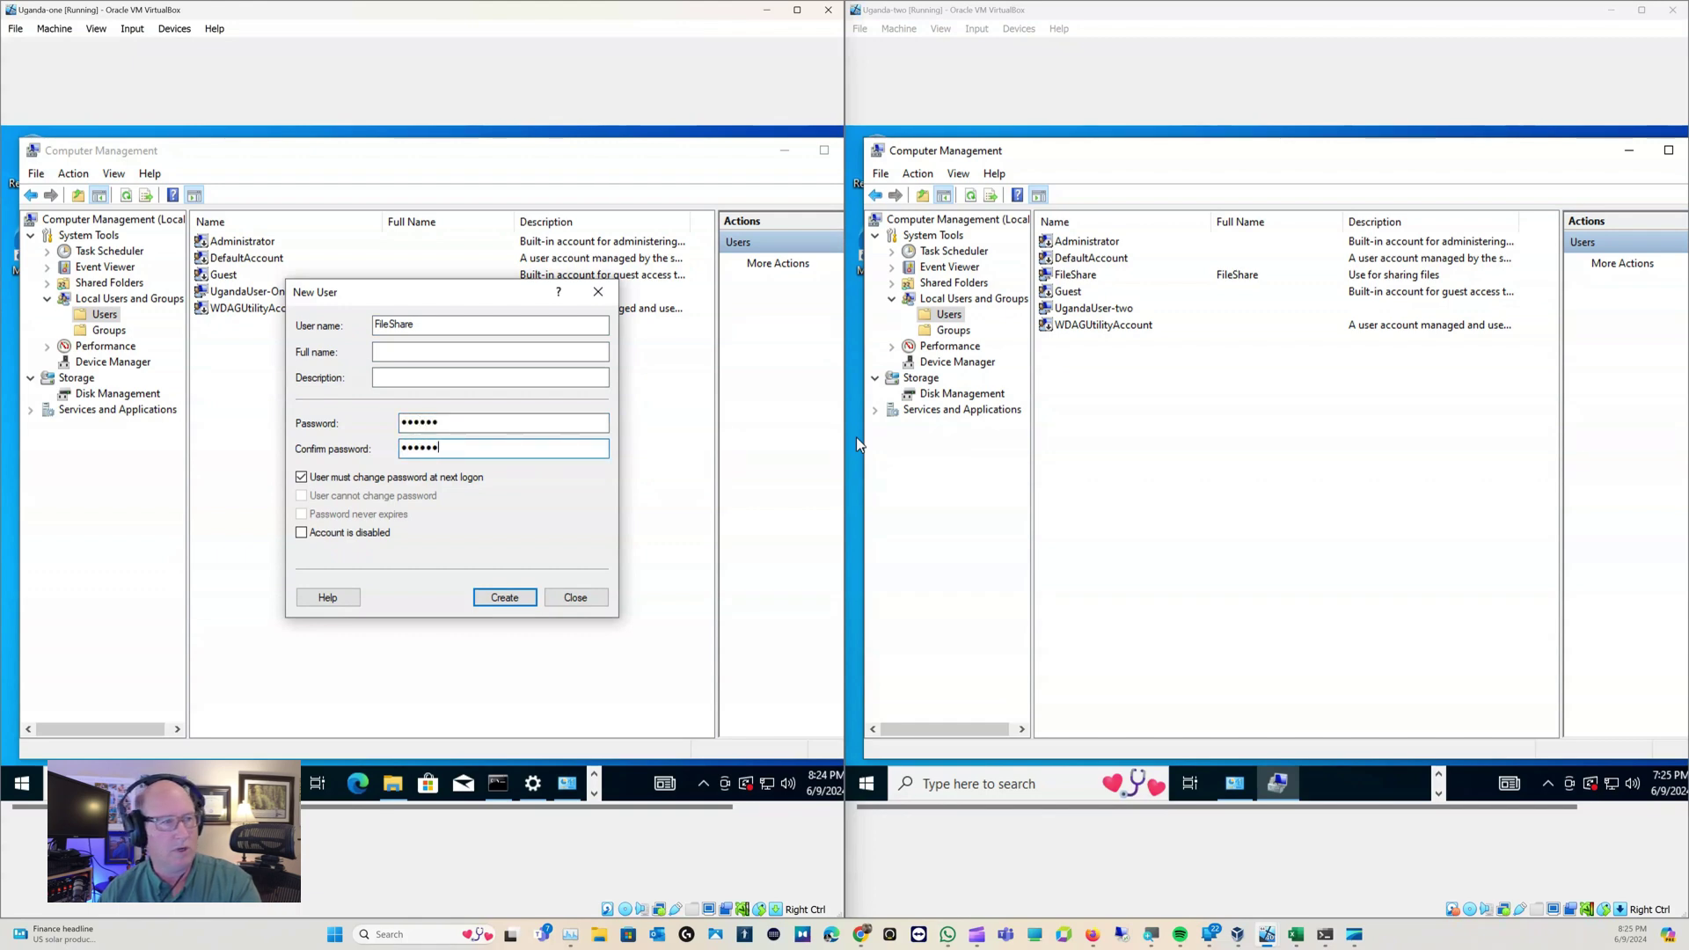
pyautogui.click(302, 478)
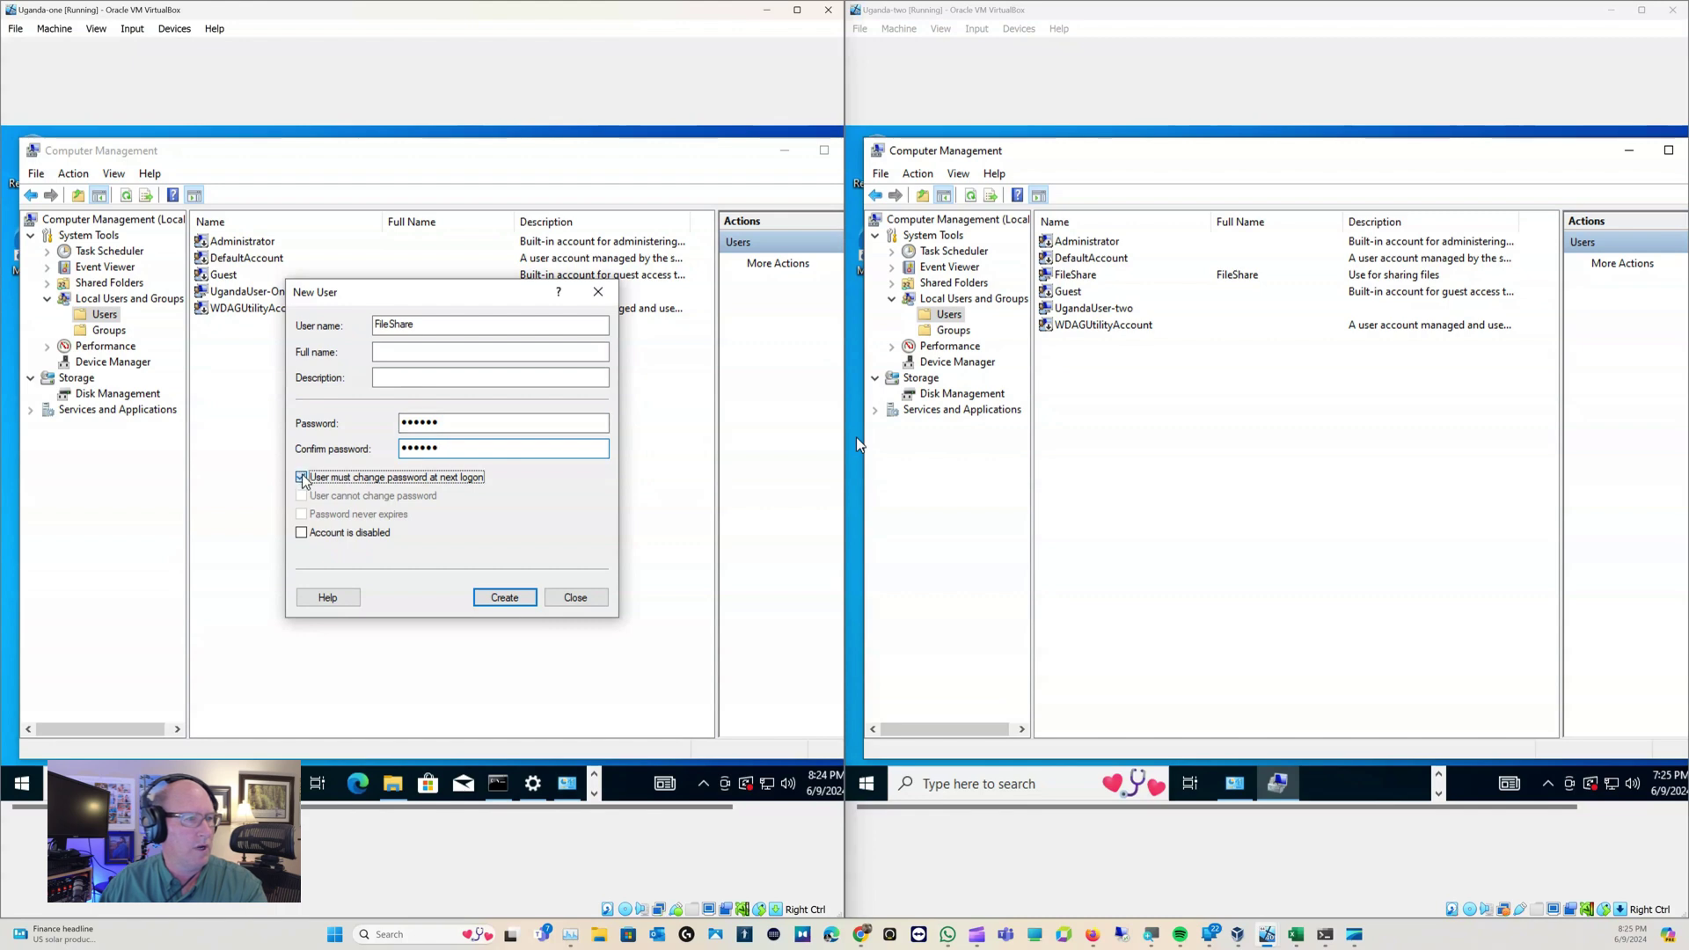
pyautogui.click(529, 601)
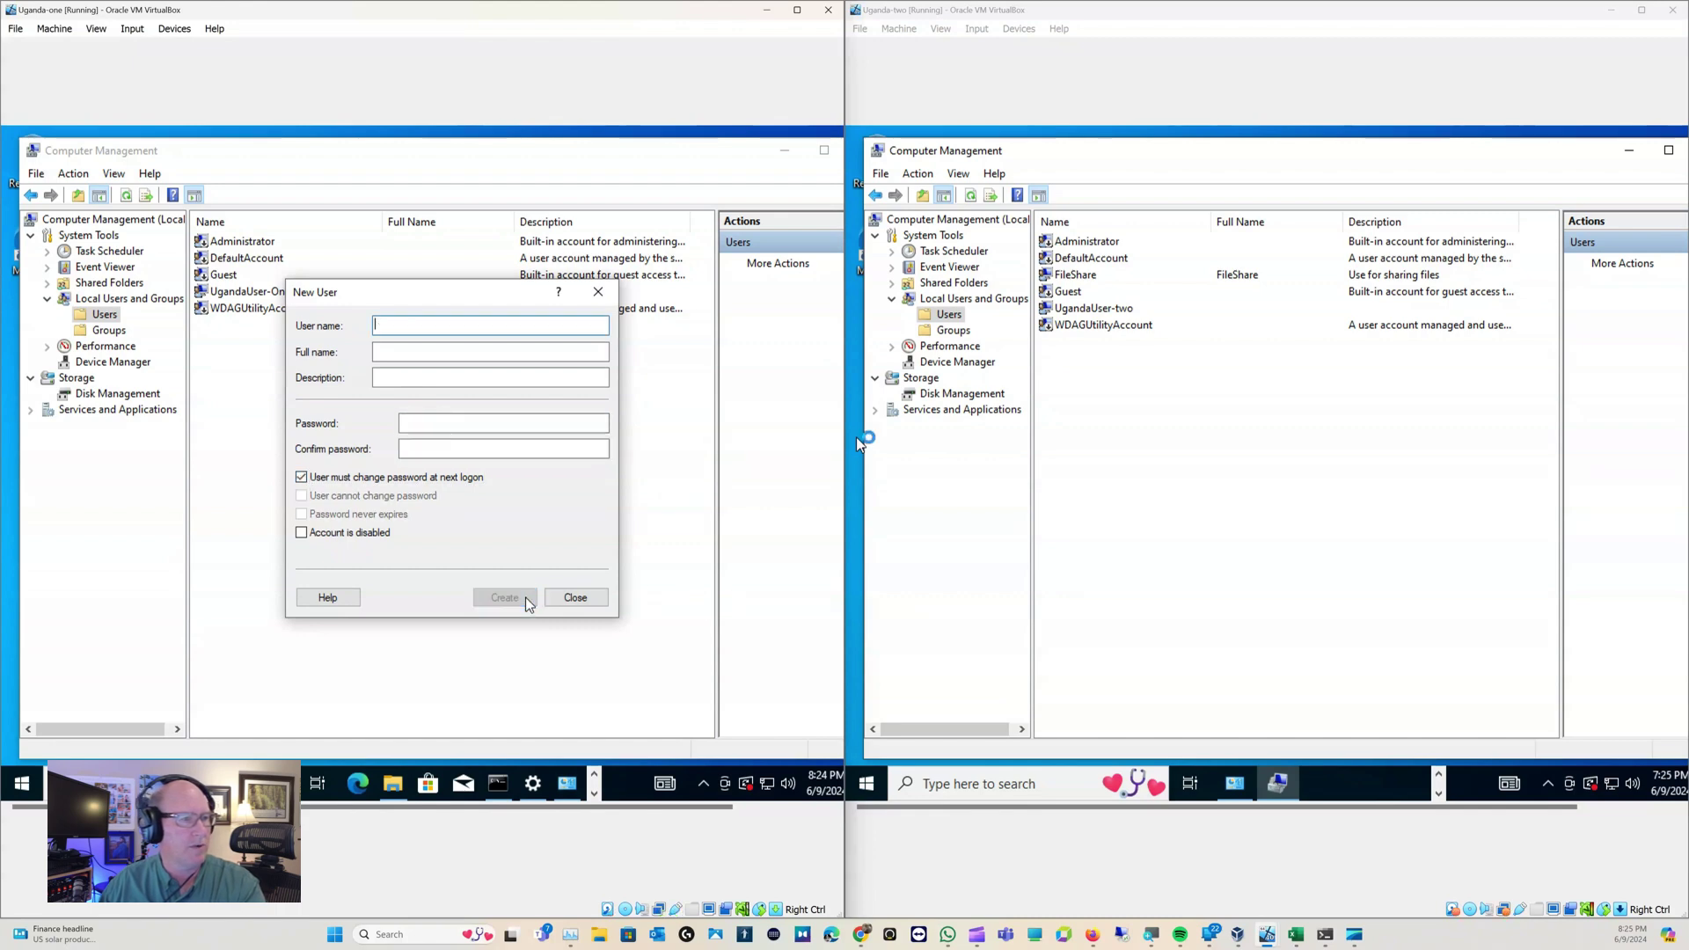
pyautogui.click(573, 599)
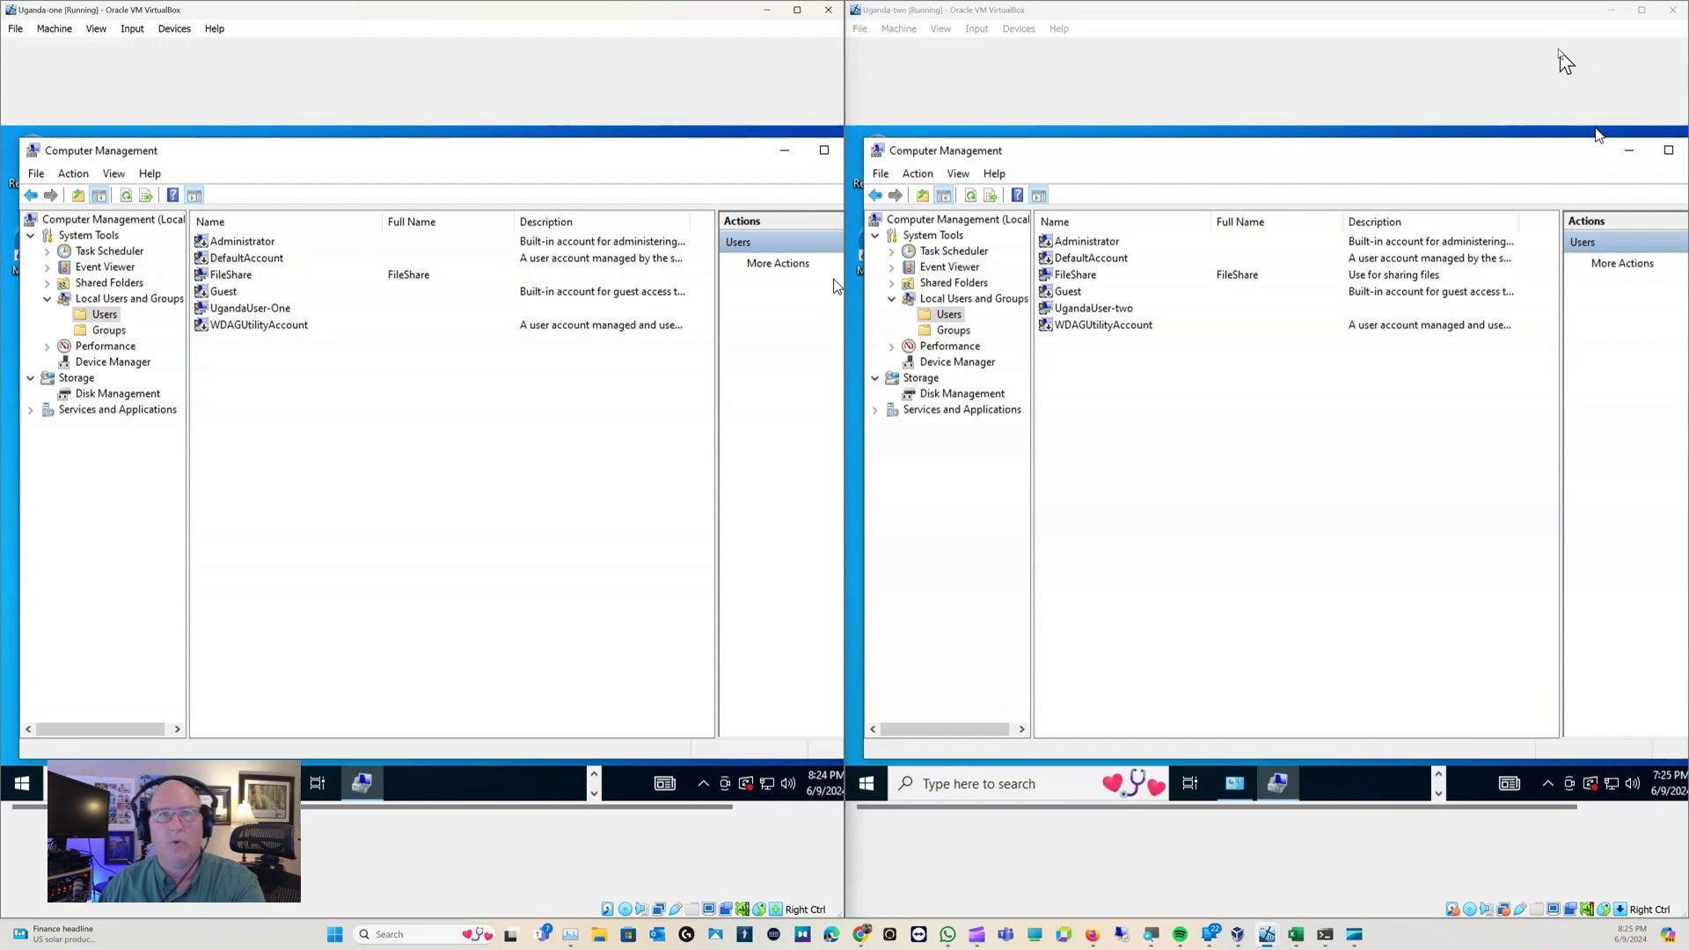
# Close Computer Management on Uganda-two and briefly open then close the UGANDA-TWO network view
pyautogui.click(1538, 24)
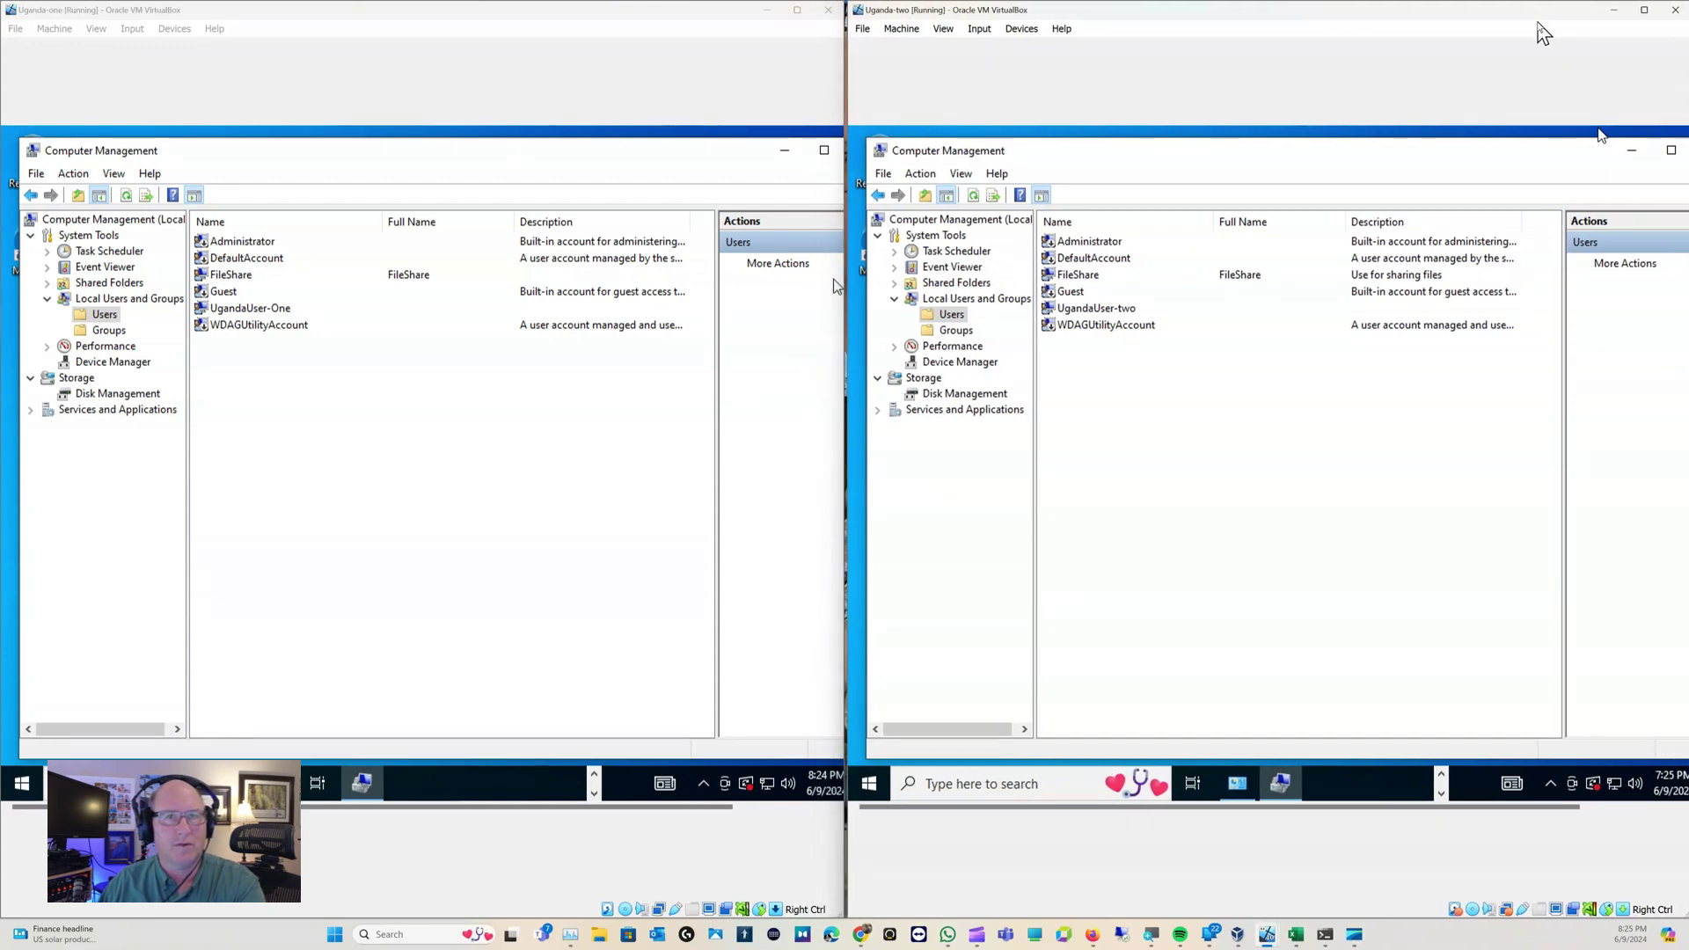
pyautogui.moveTo(1538, 25); pyautogui.dragTo(1538, 35)
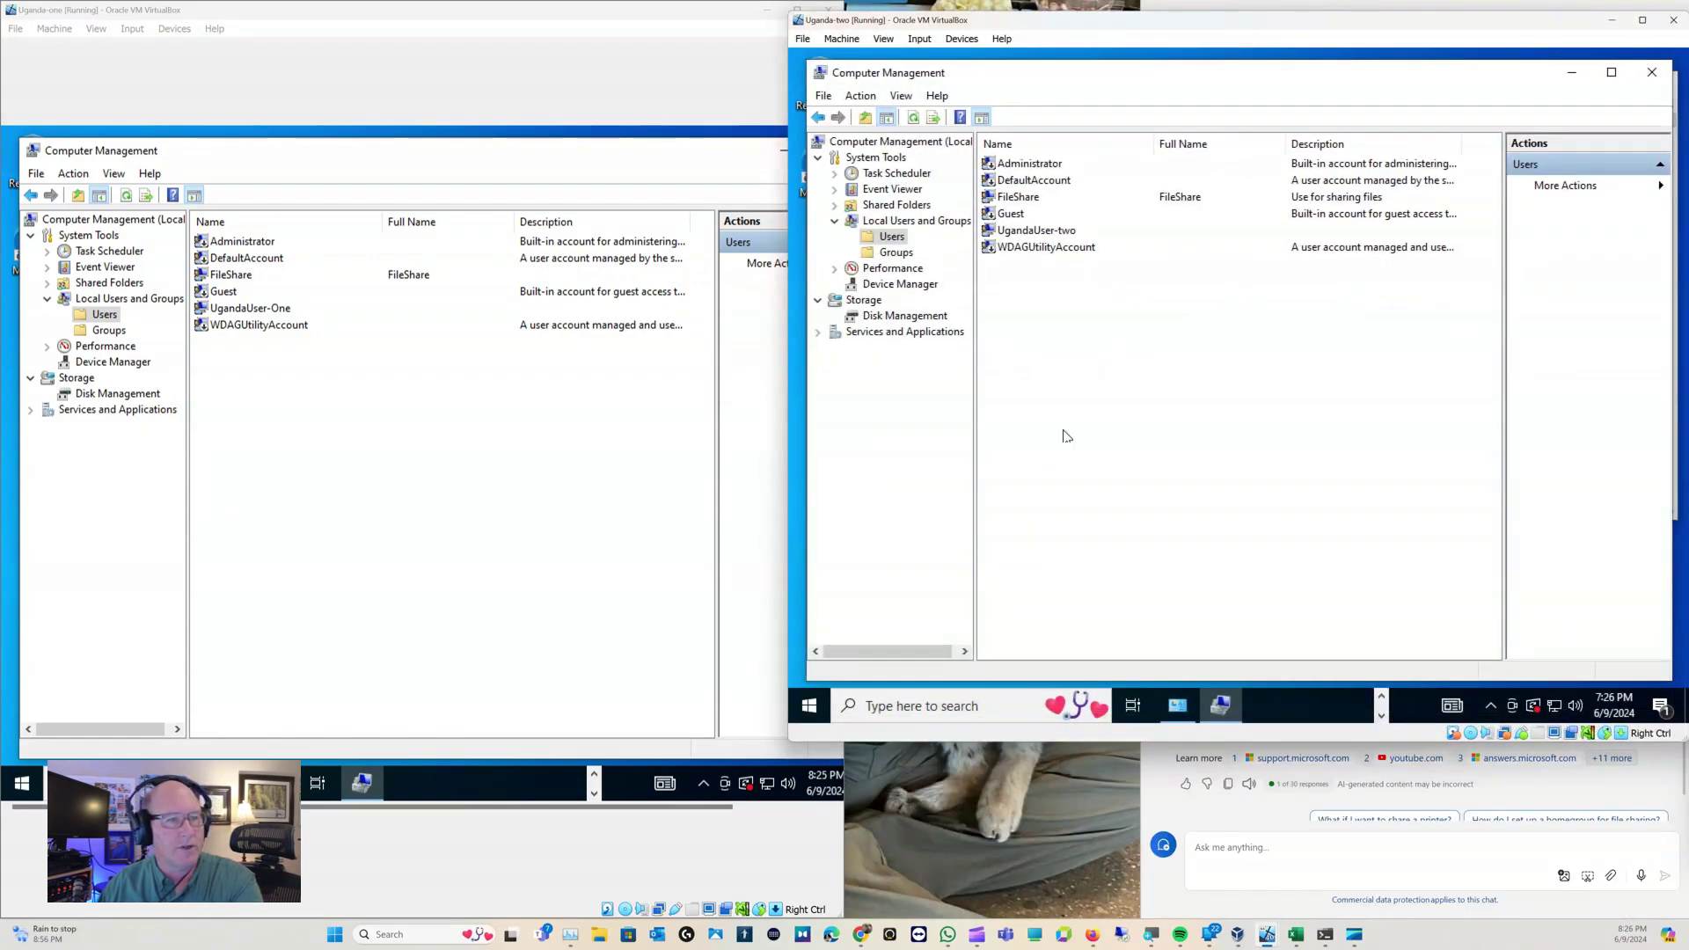
pyautogui.click(1652, 74)
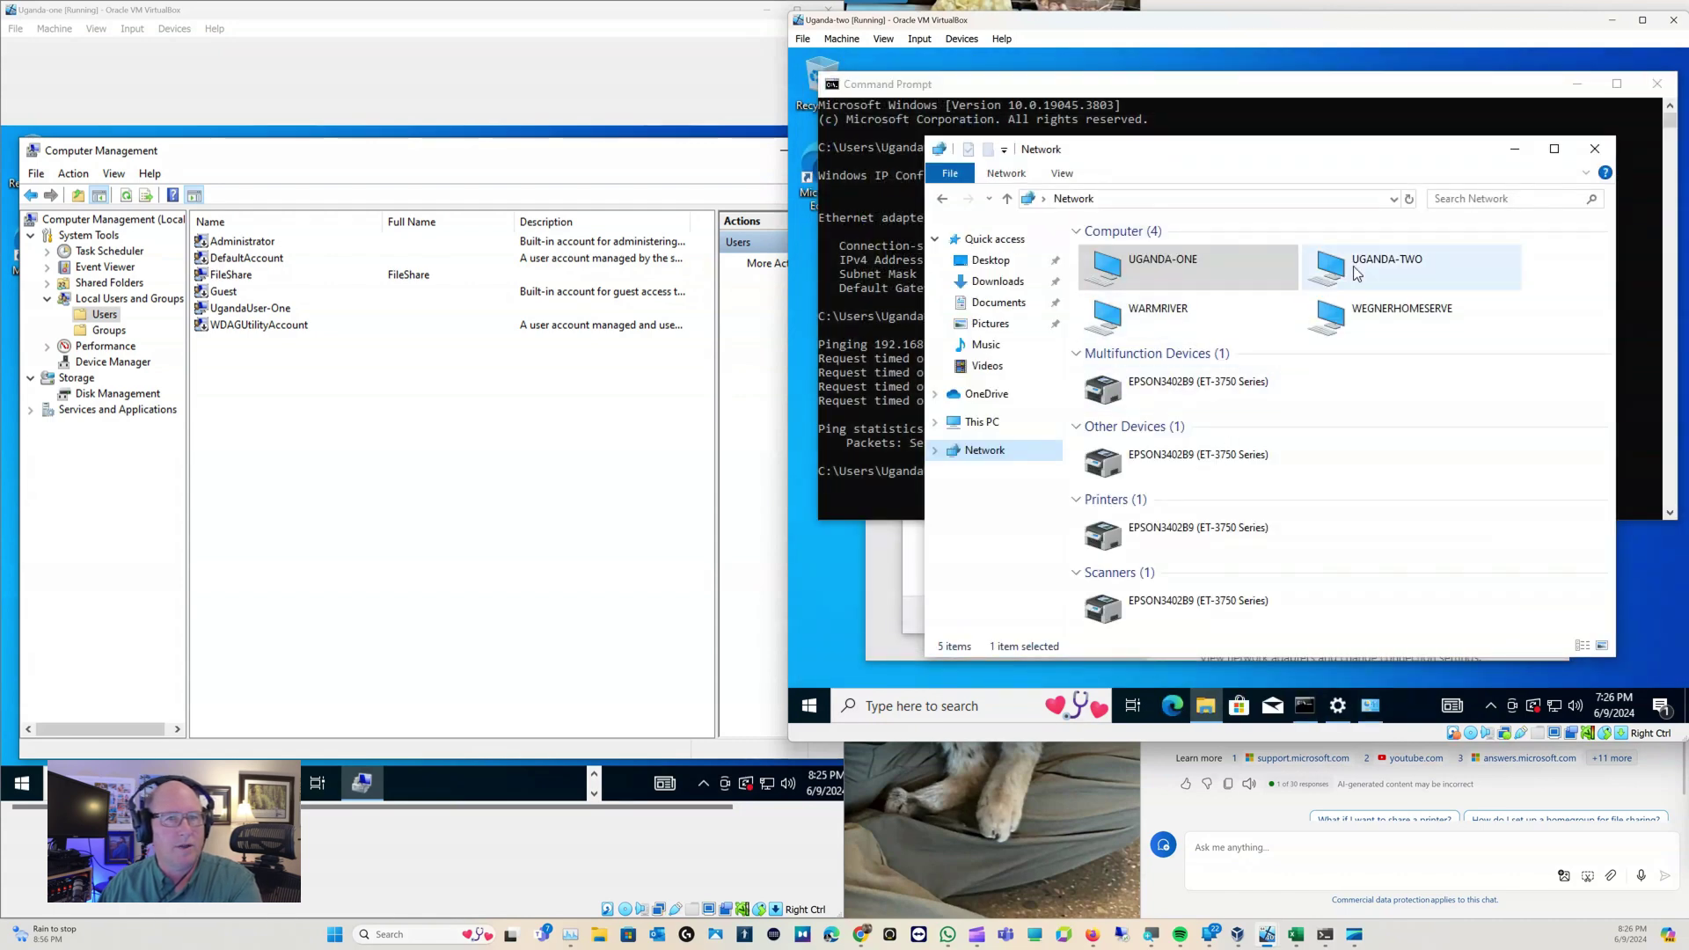
pyautogui.doubleClick(1352, 272)
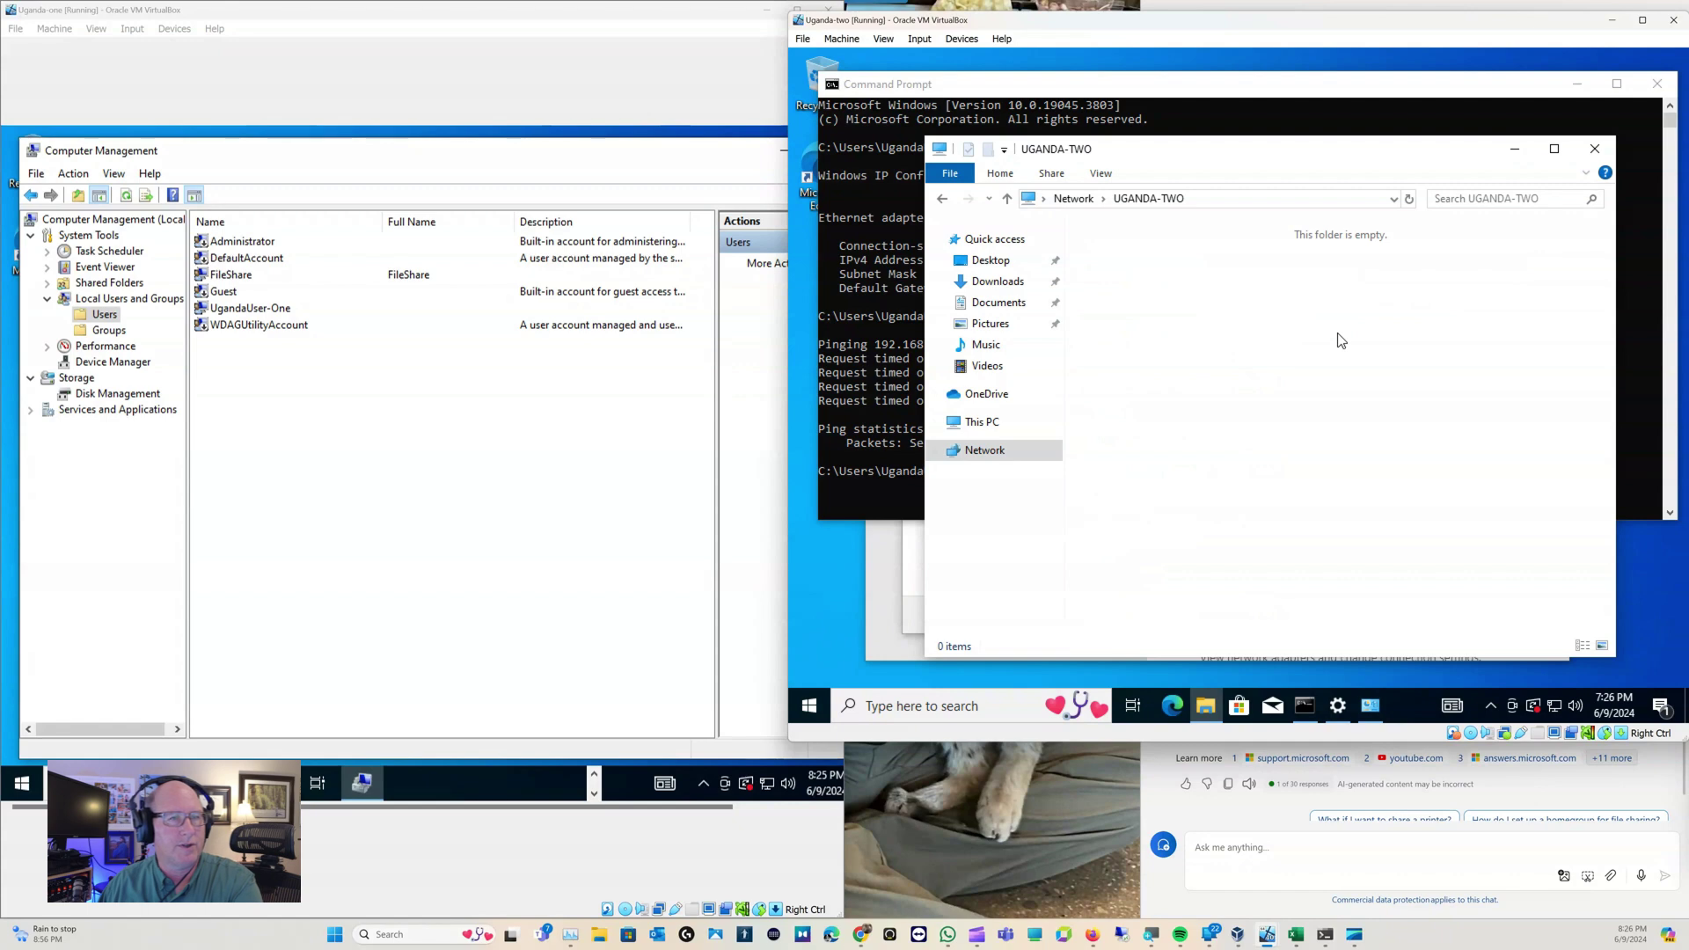
pyautogui.click(1595, 150)
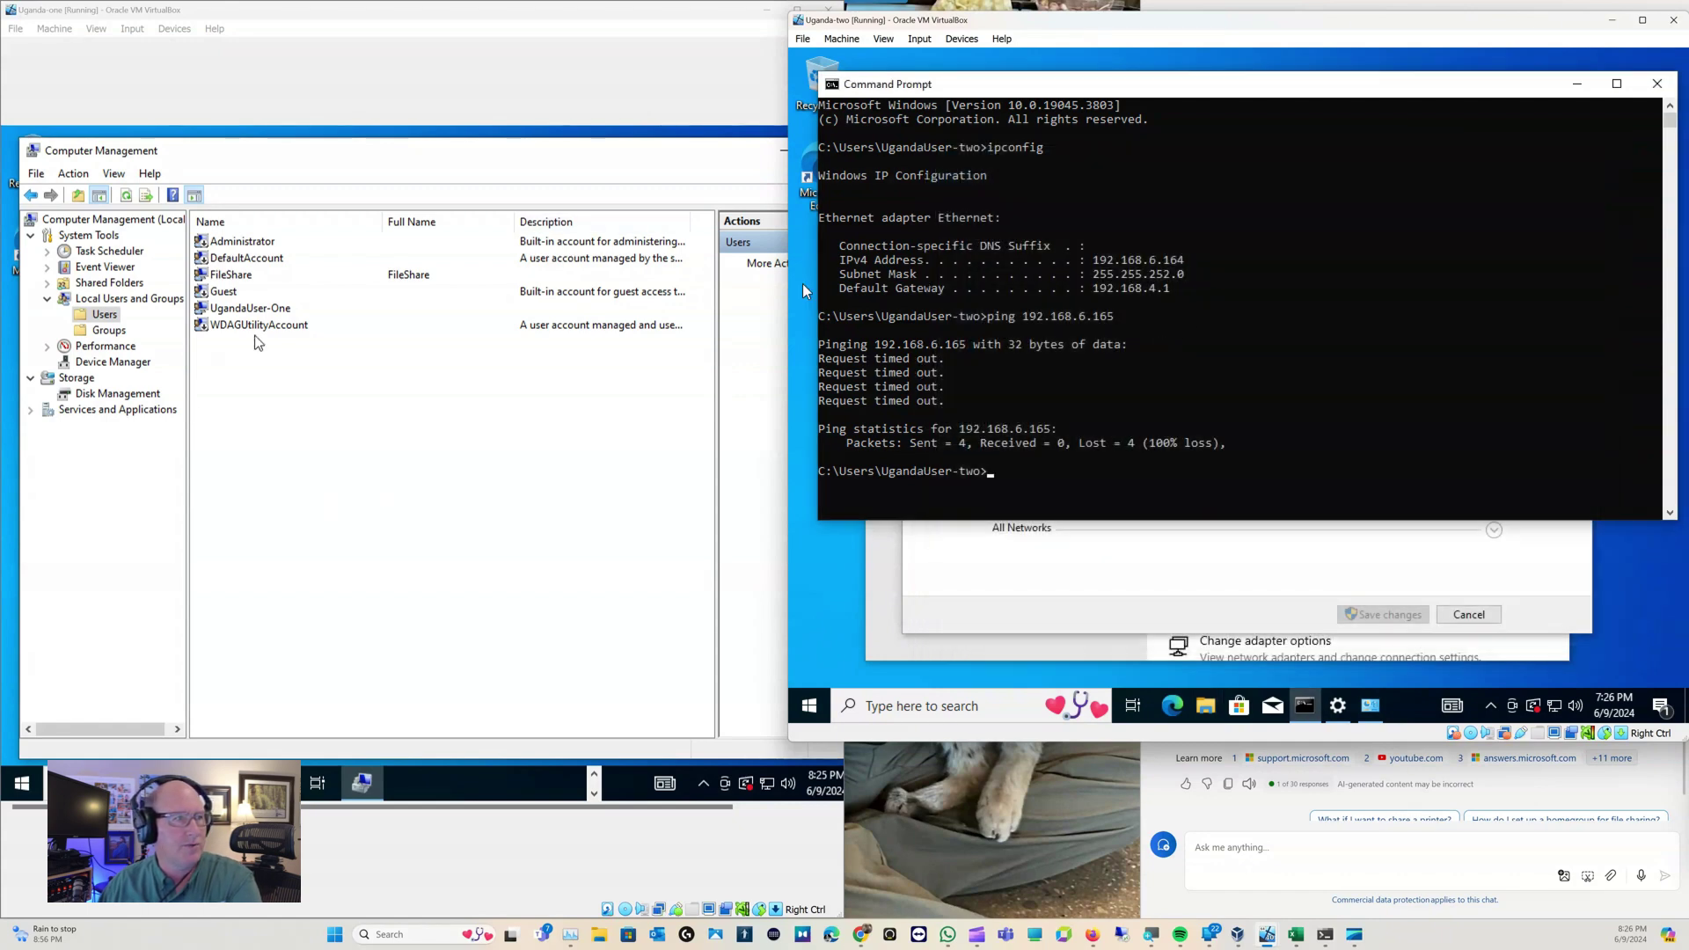
pyautogui.click(166, 94)
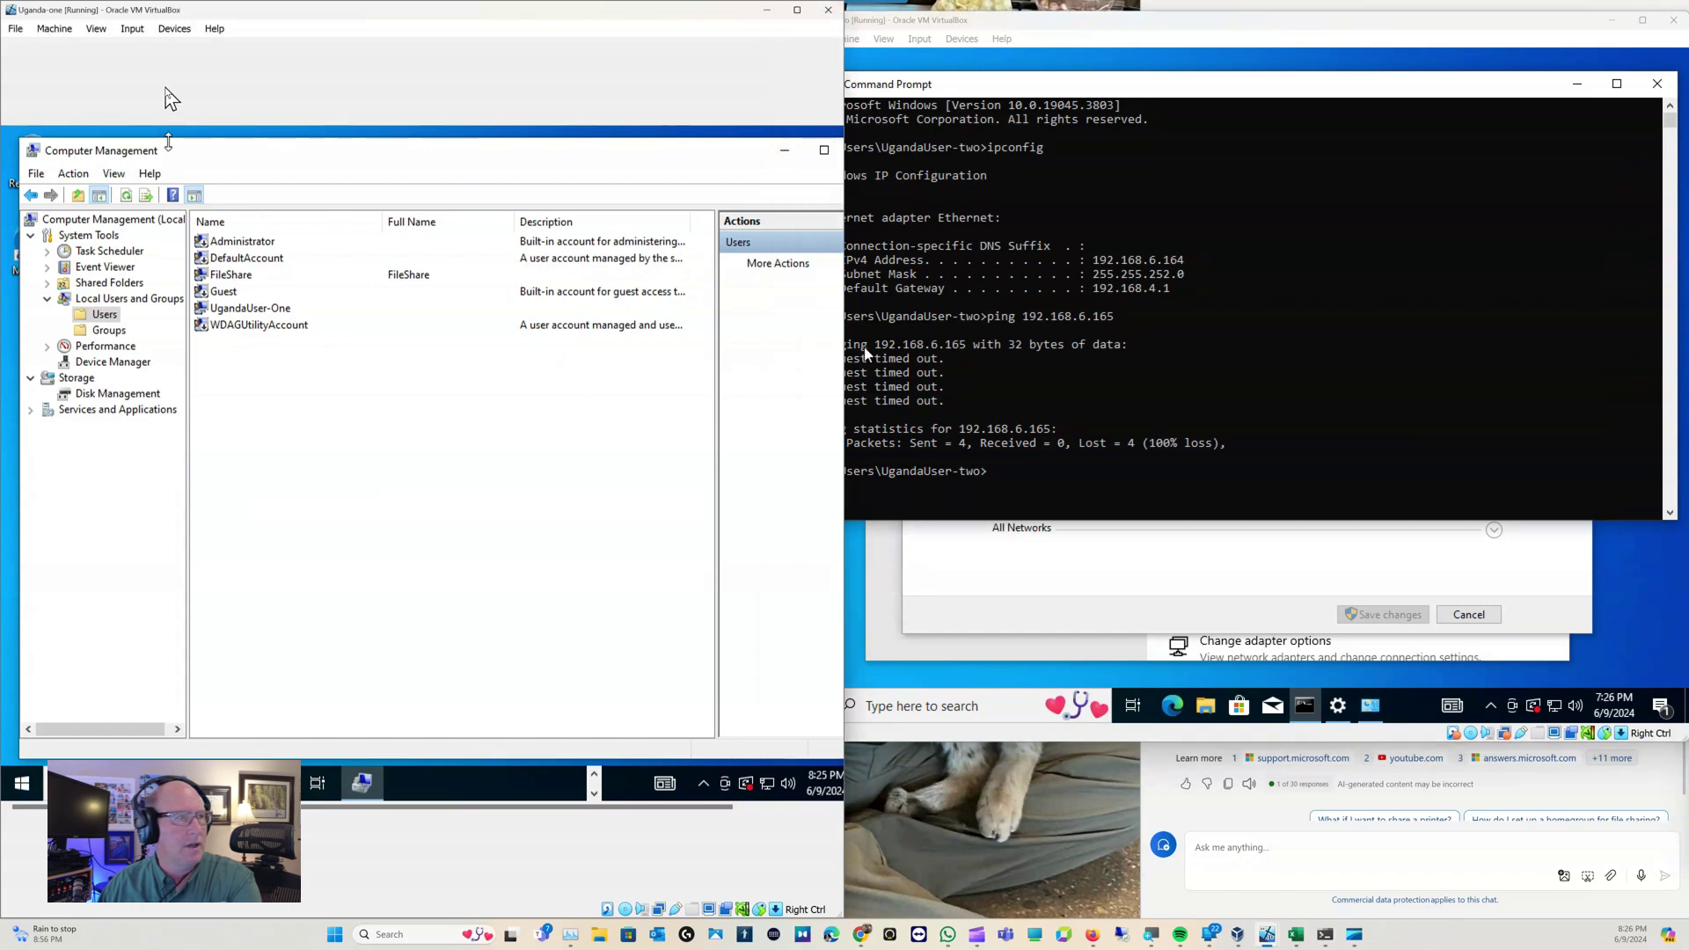
# From Uganda-two's Network view, open UGANDA-ONE signing in as FileShare with its password, then close it
pyautogui.click(1206, 706)
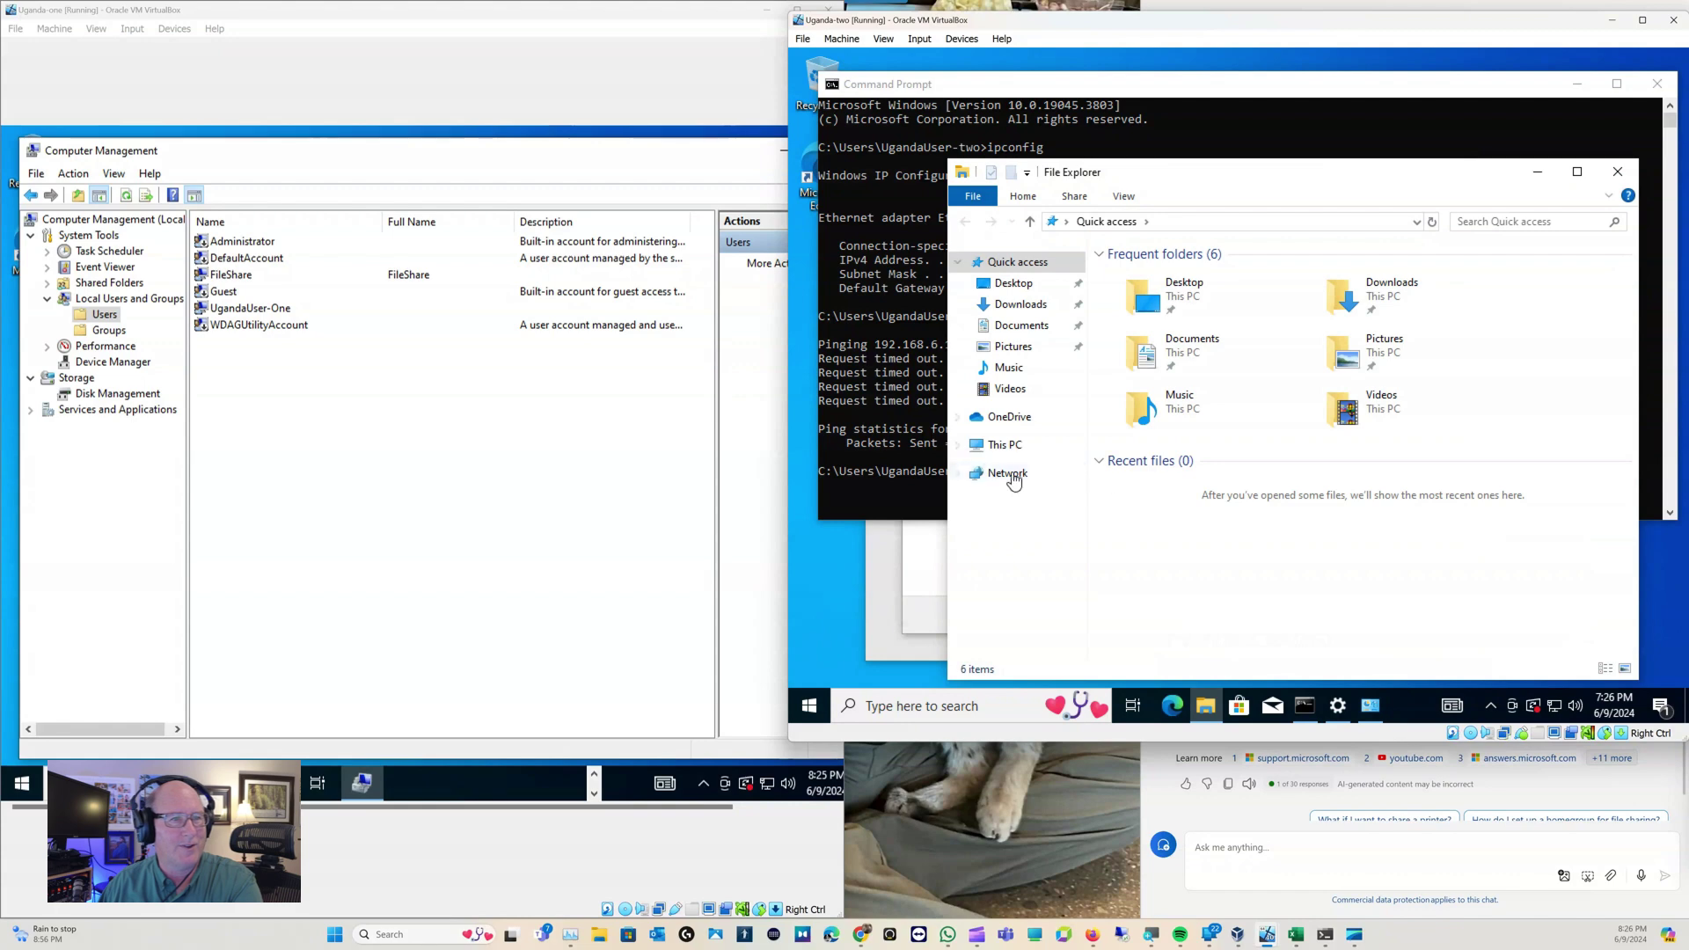
pyautogui.click(1012, 474)
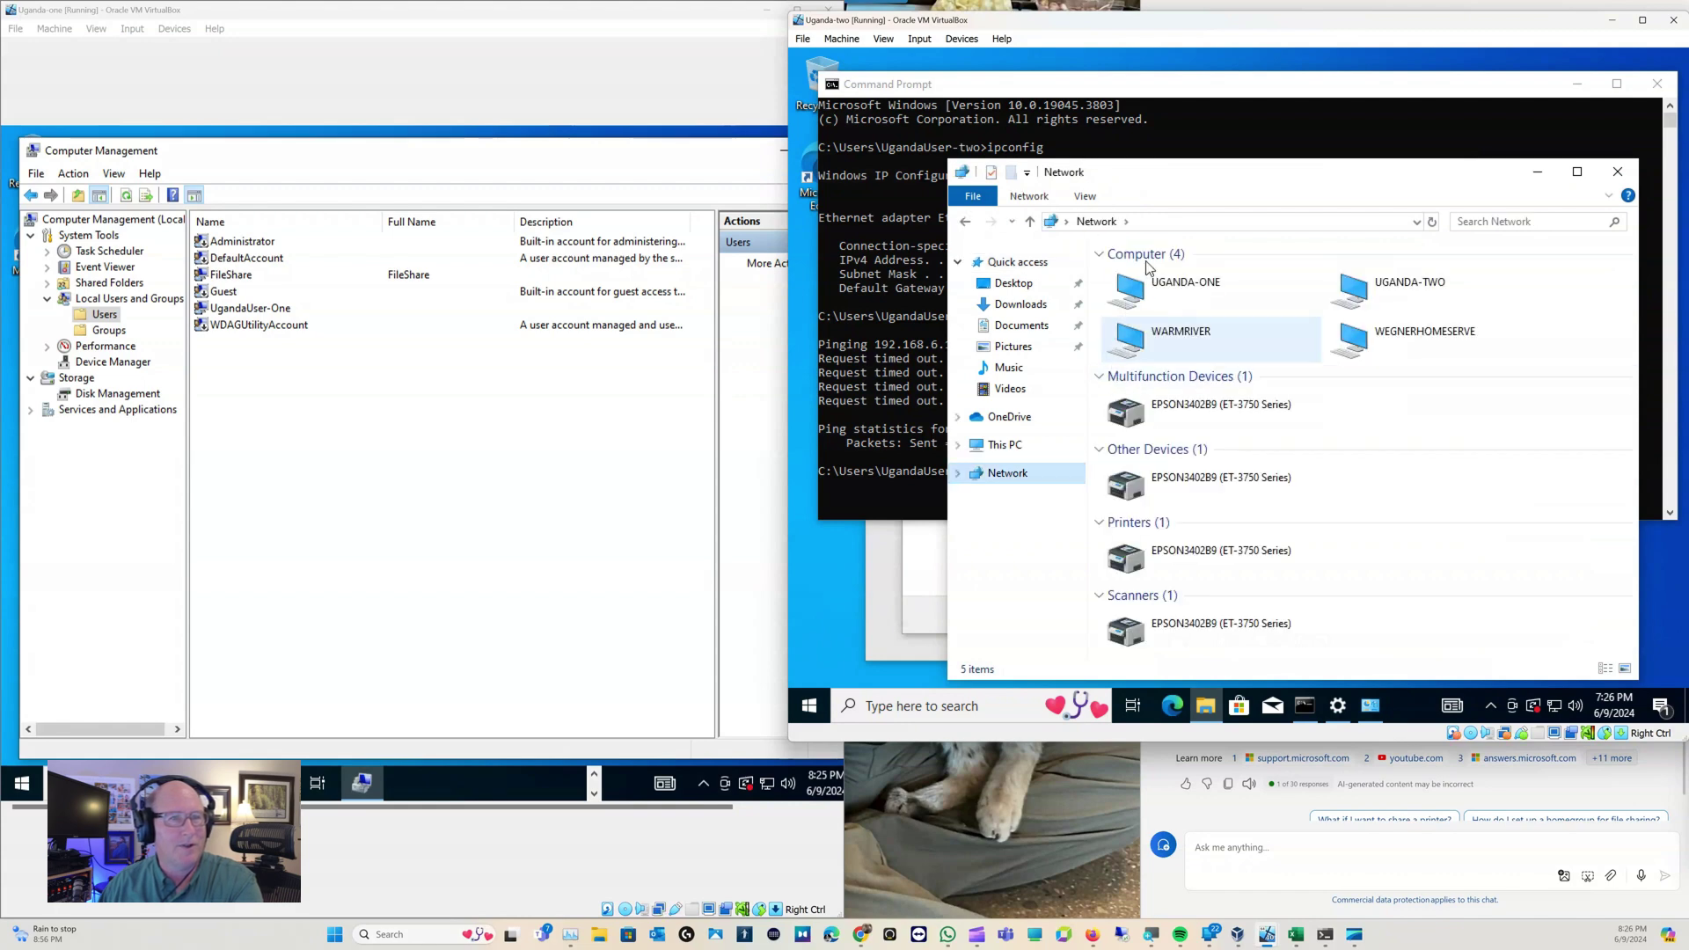
pyautogui.doubleClick(1151, 301)
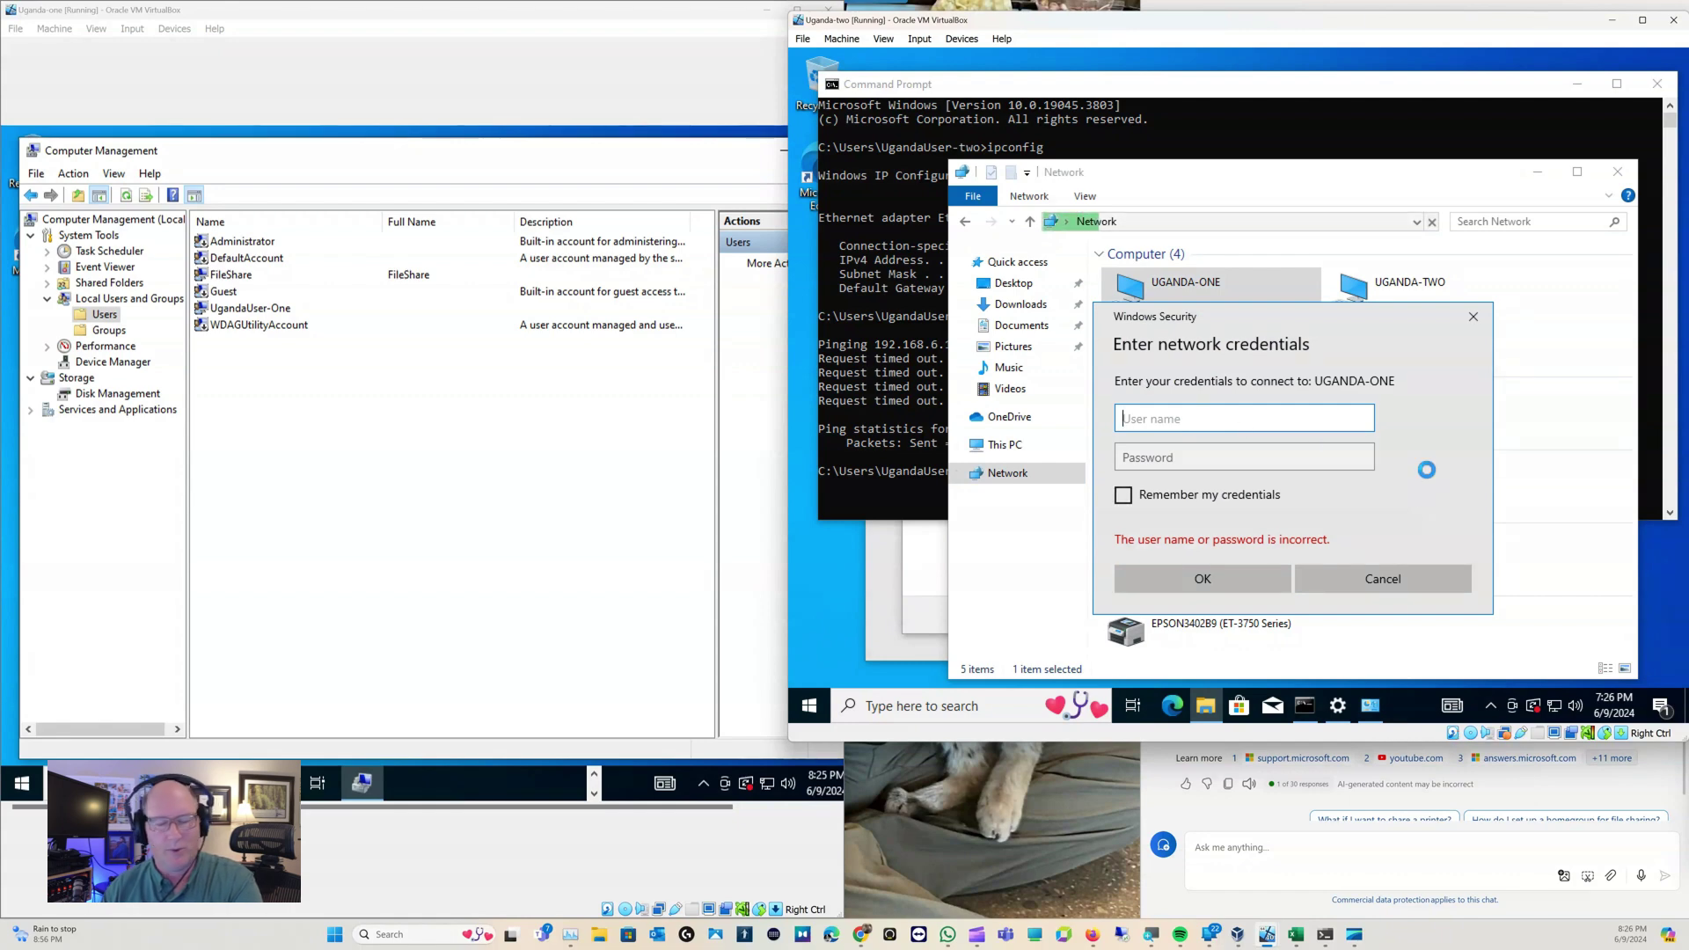
pyautogui.write('FileShare')
pyautogui.press('Tab')
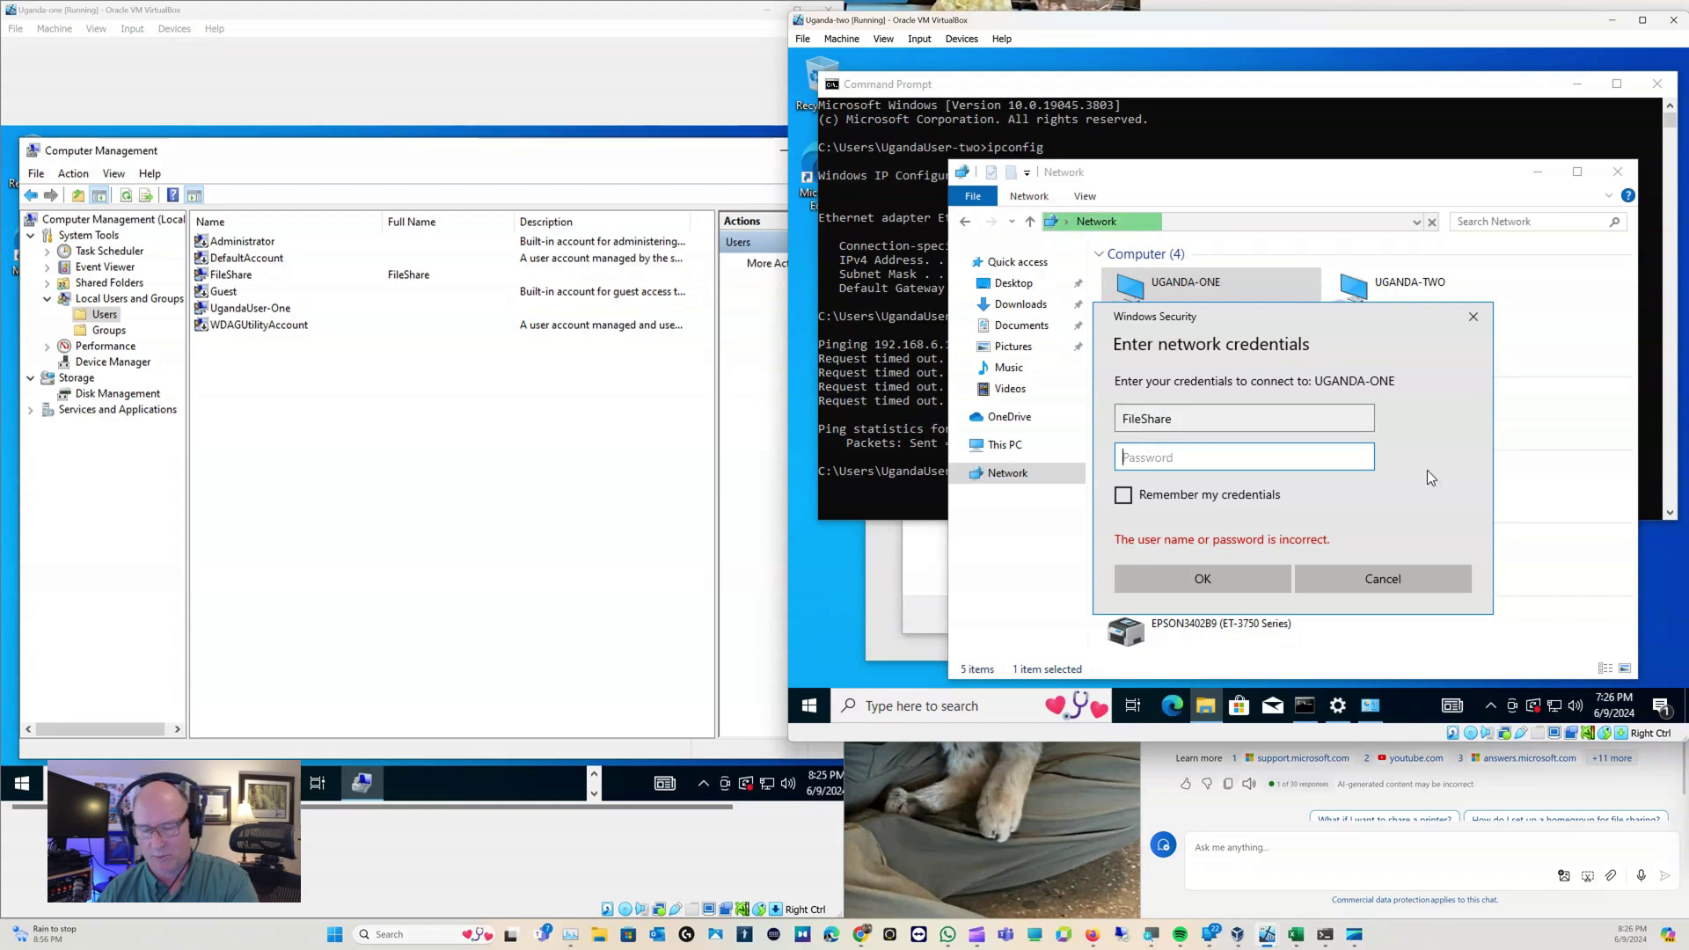
pyautogui.write('••••••')
pyautogui.press('Return')
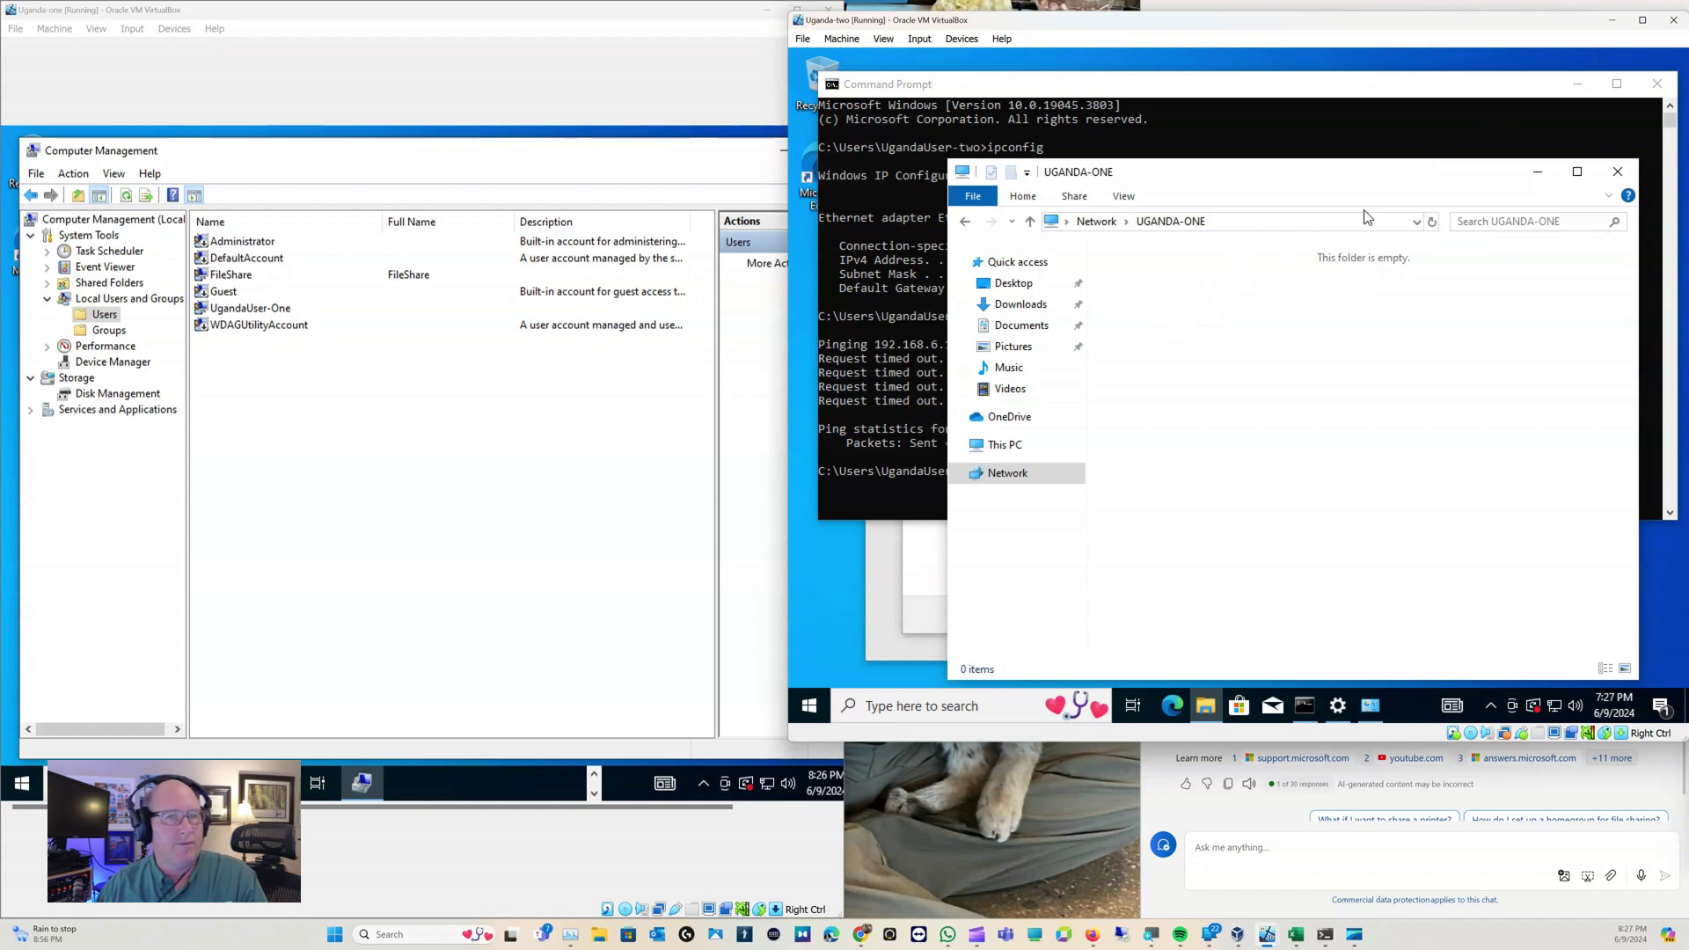
pyautogui.click(1617, 173)
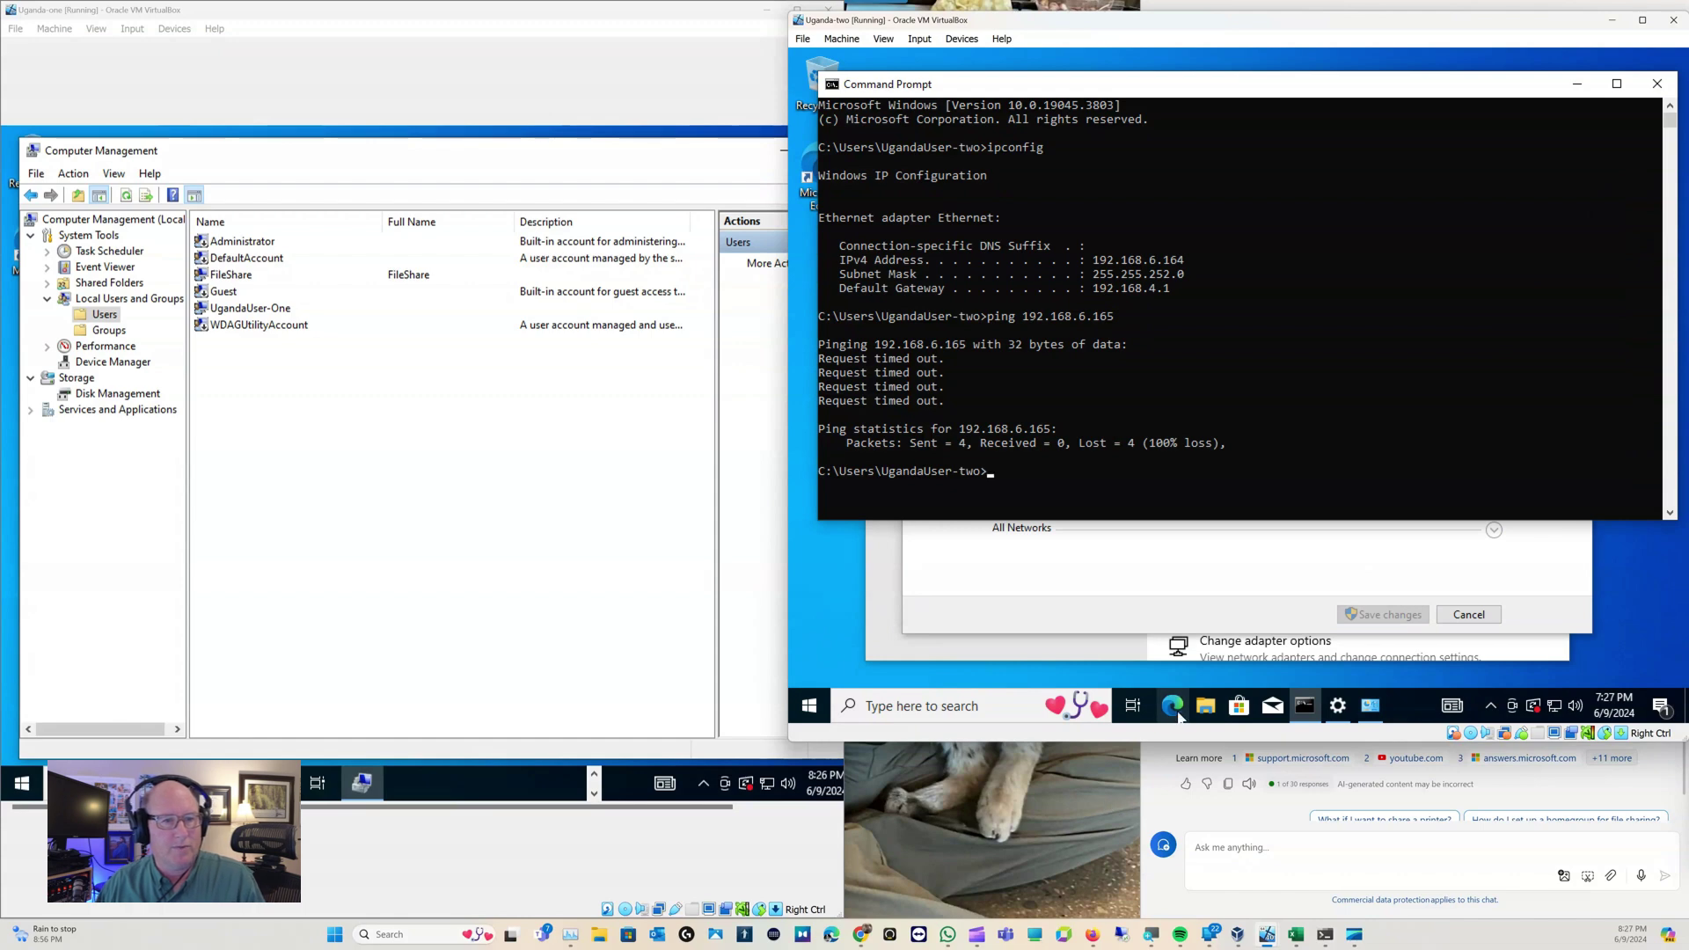
# Browse to Local Disk (C:) on Uganda-two and create a new folder named FileShare
pyautogui.click(1205, 706)
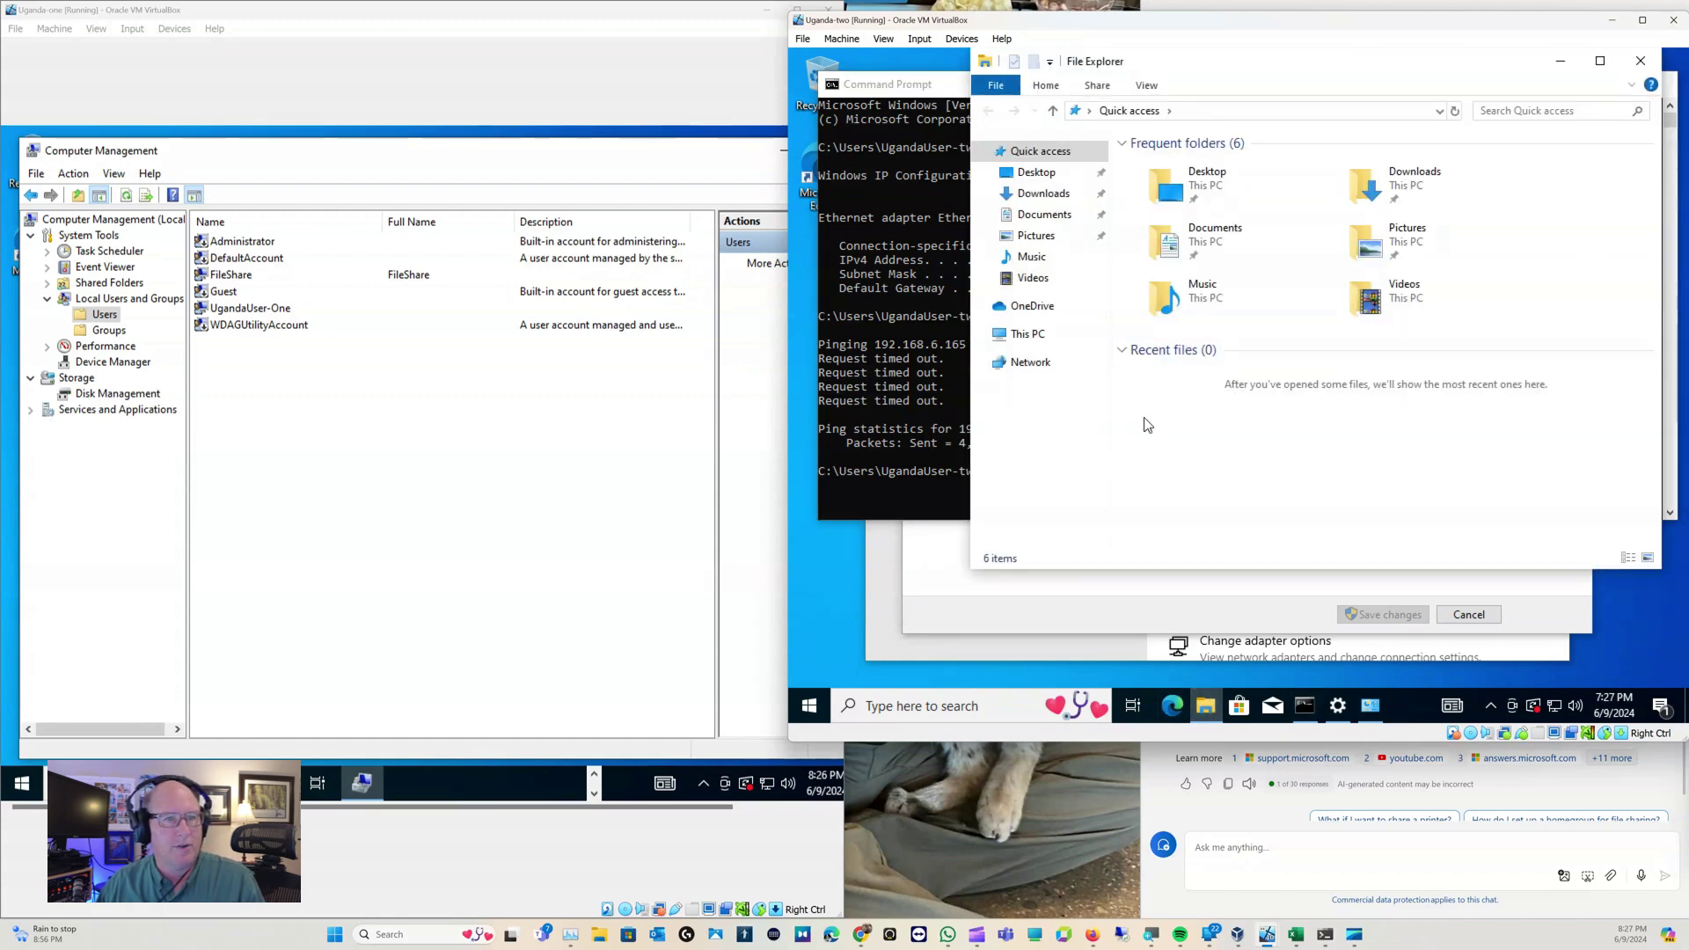
pyautogui.click(1027, 336)
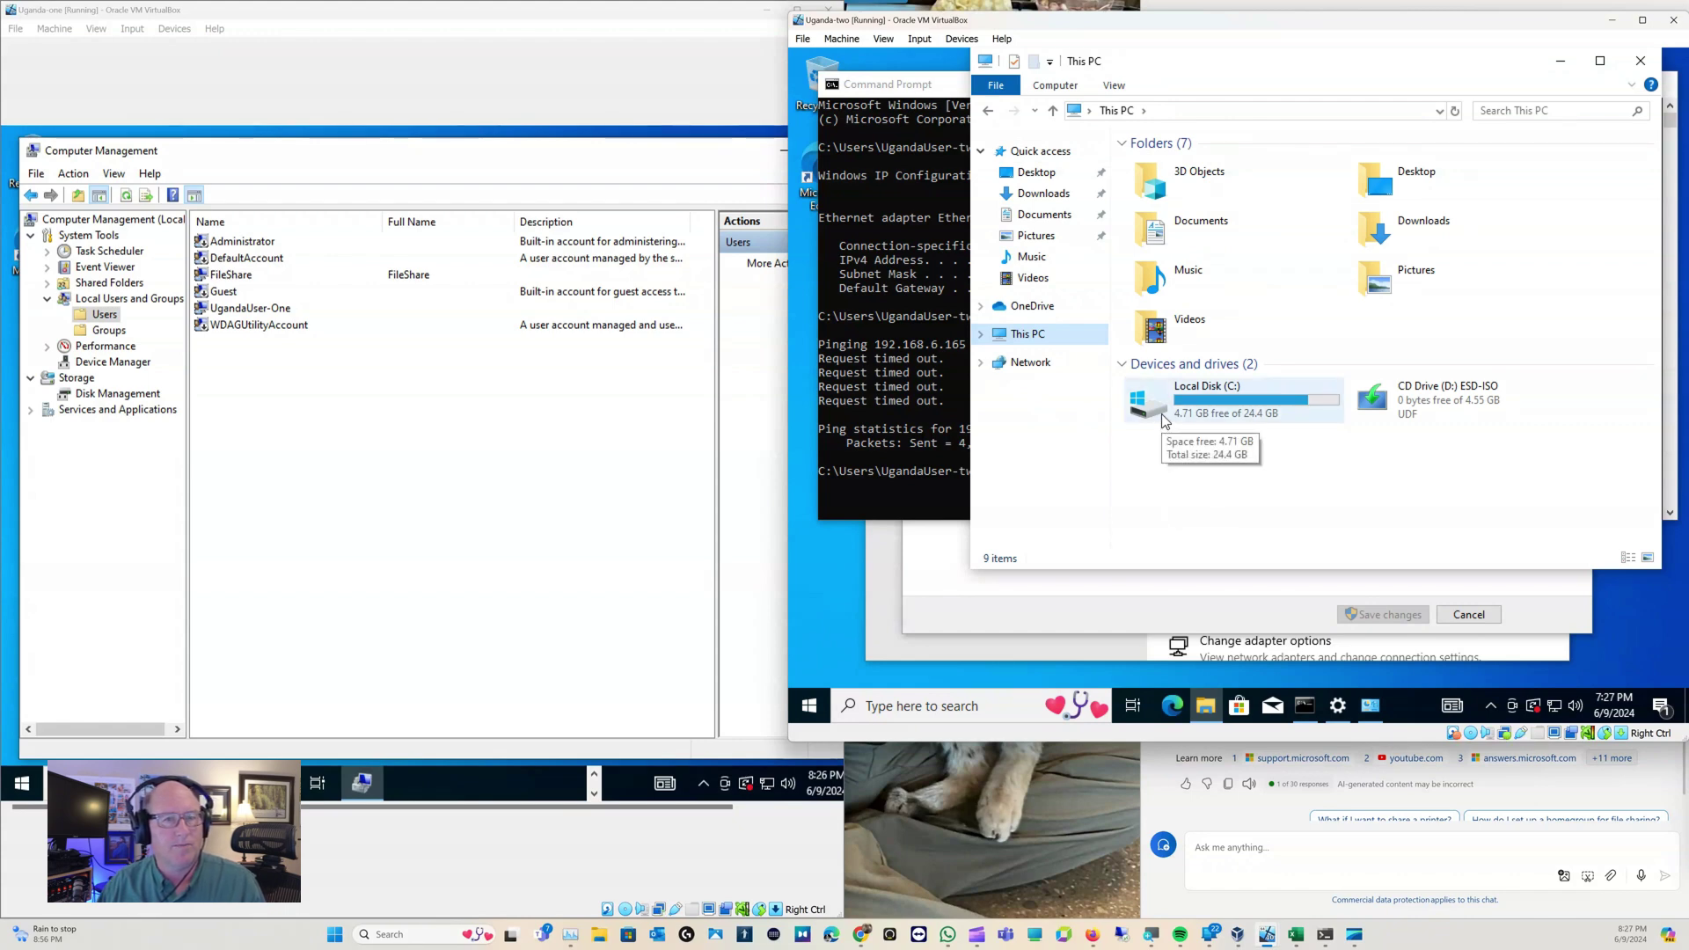
pyautogui.doubleClick(1160, 231)
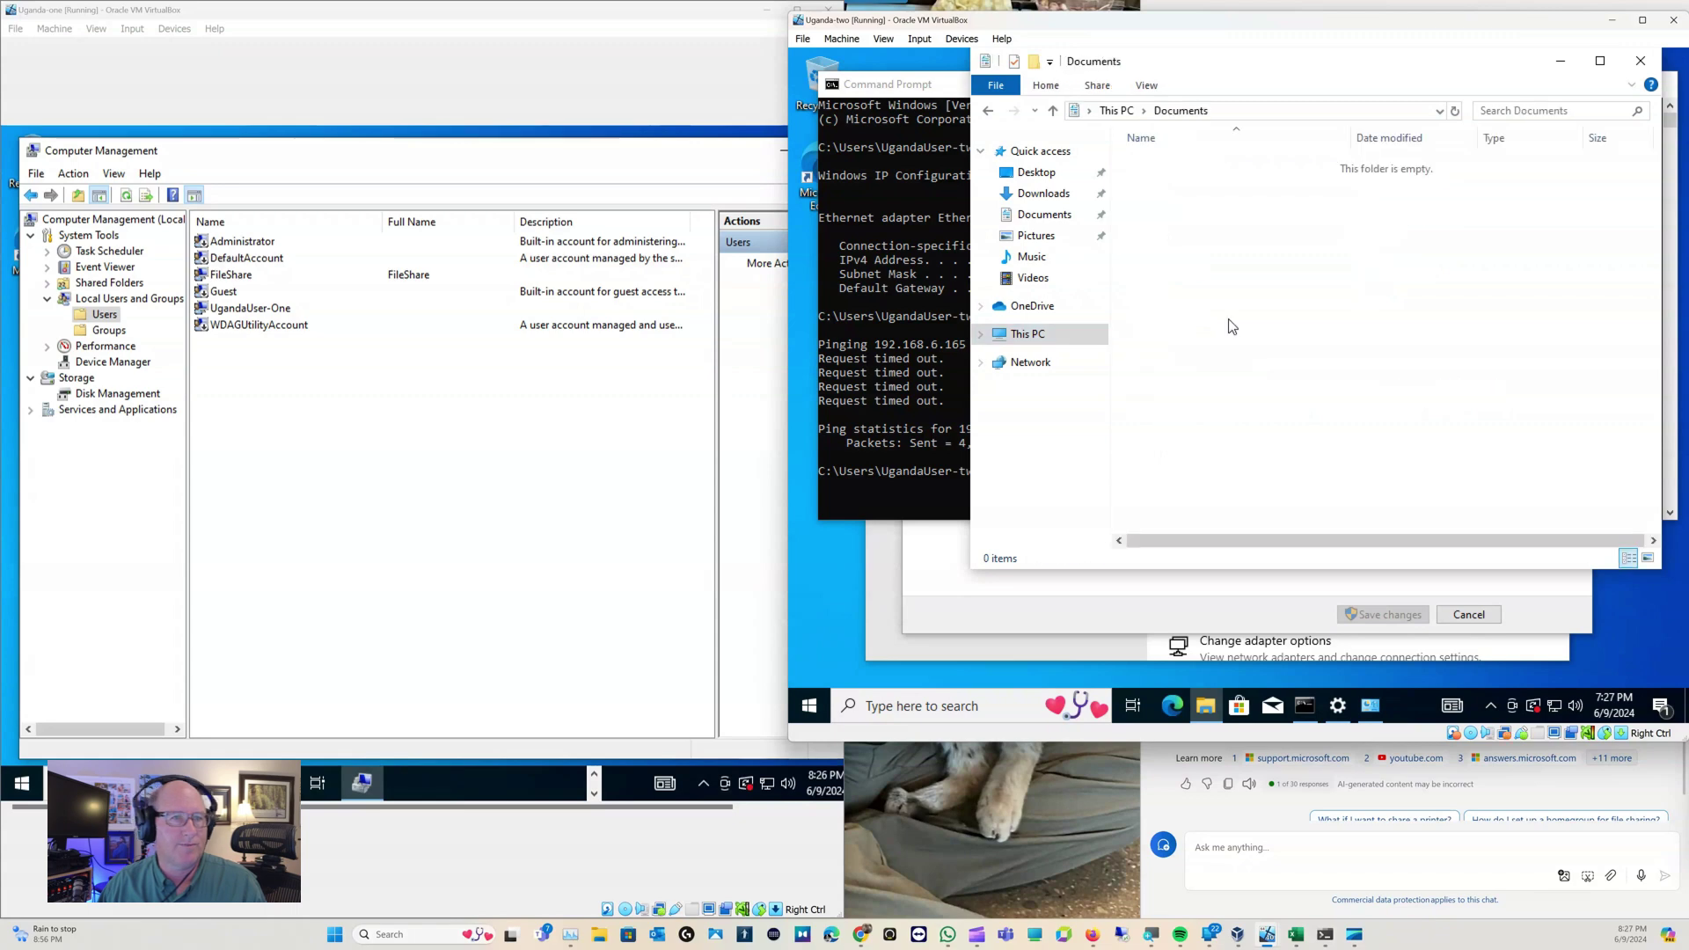
pyautogui.click(1116, 110)
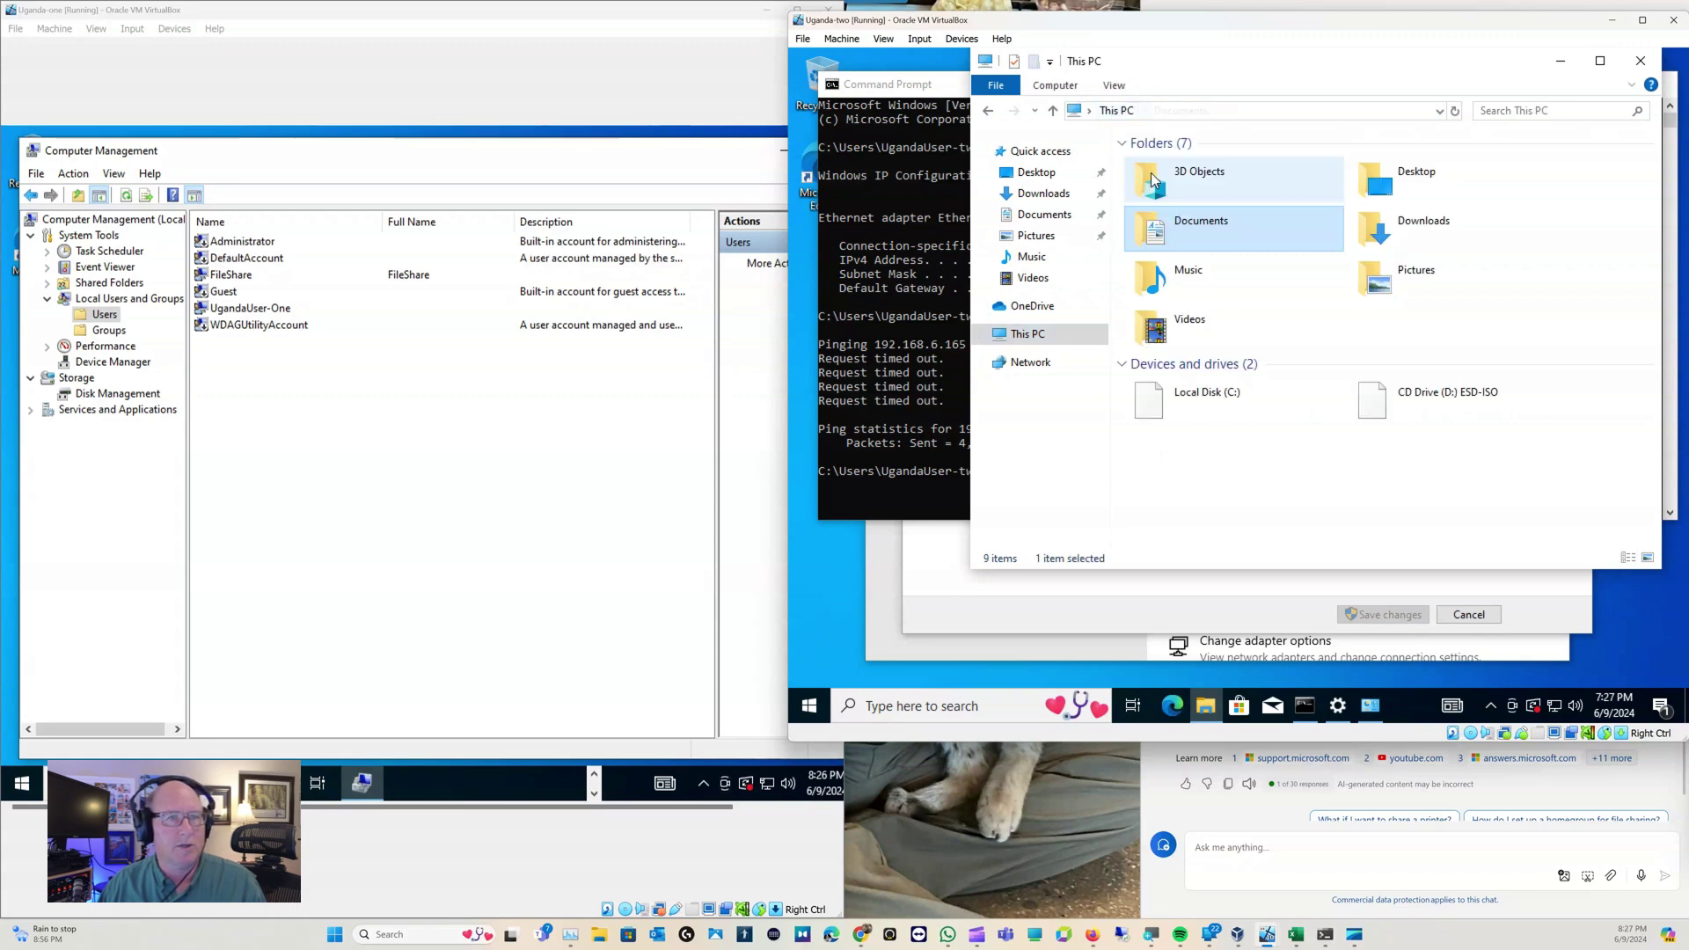
pyautogui.doubleClick(1148, 417)
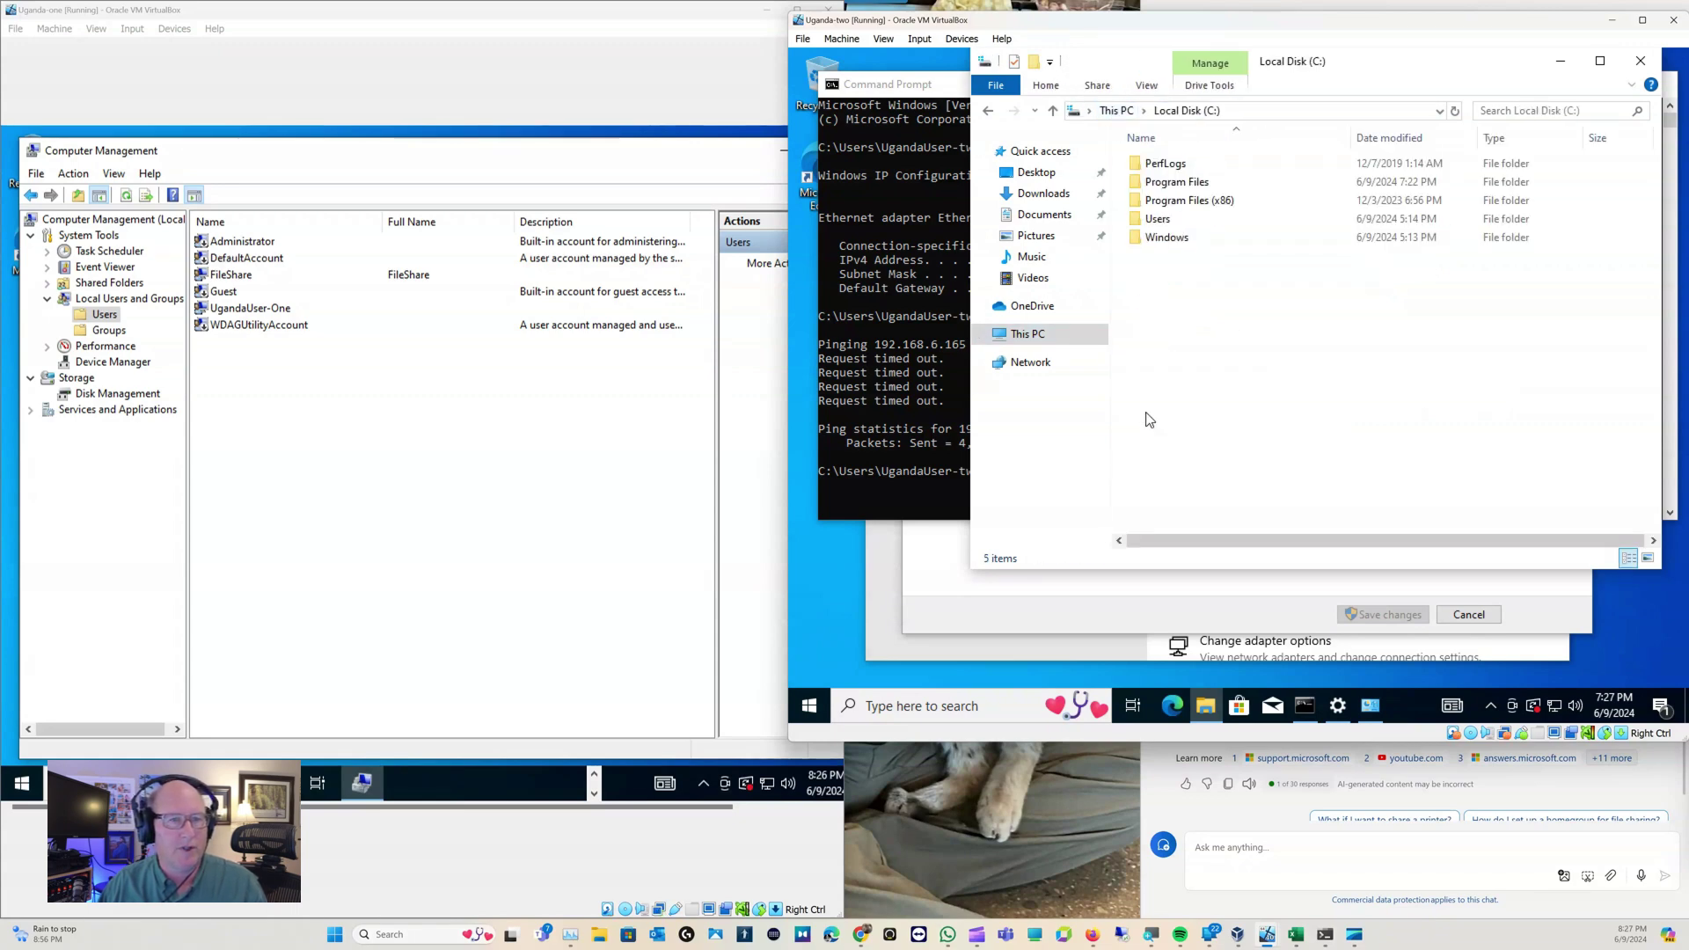
pyautogui.rightClick(1162, 298)
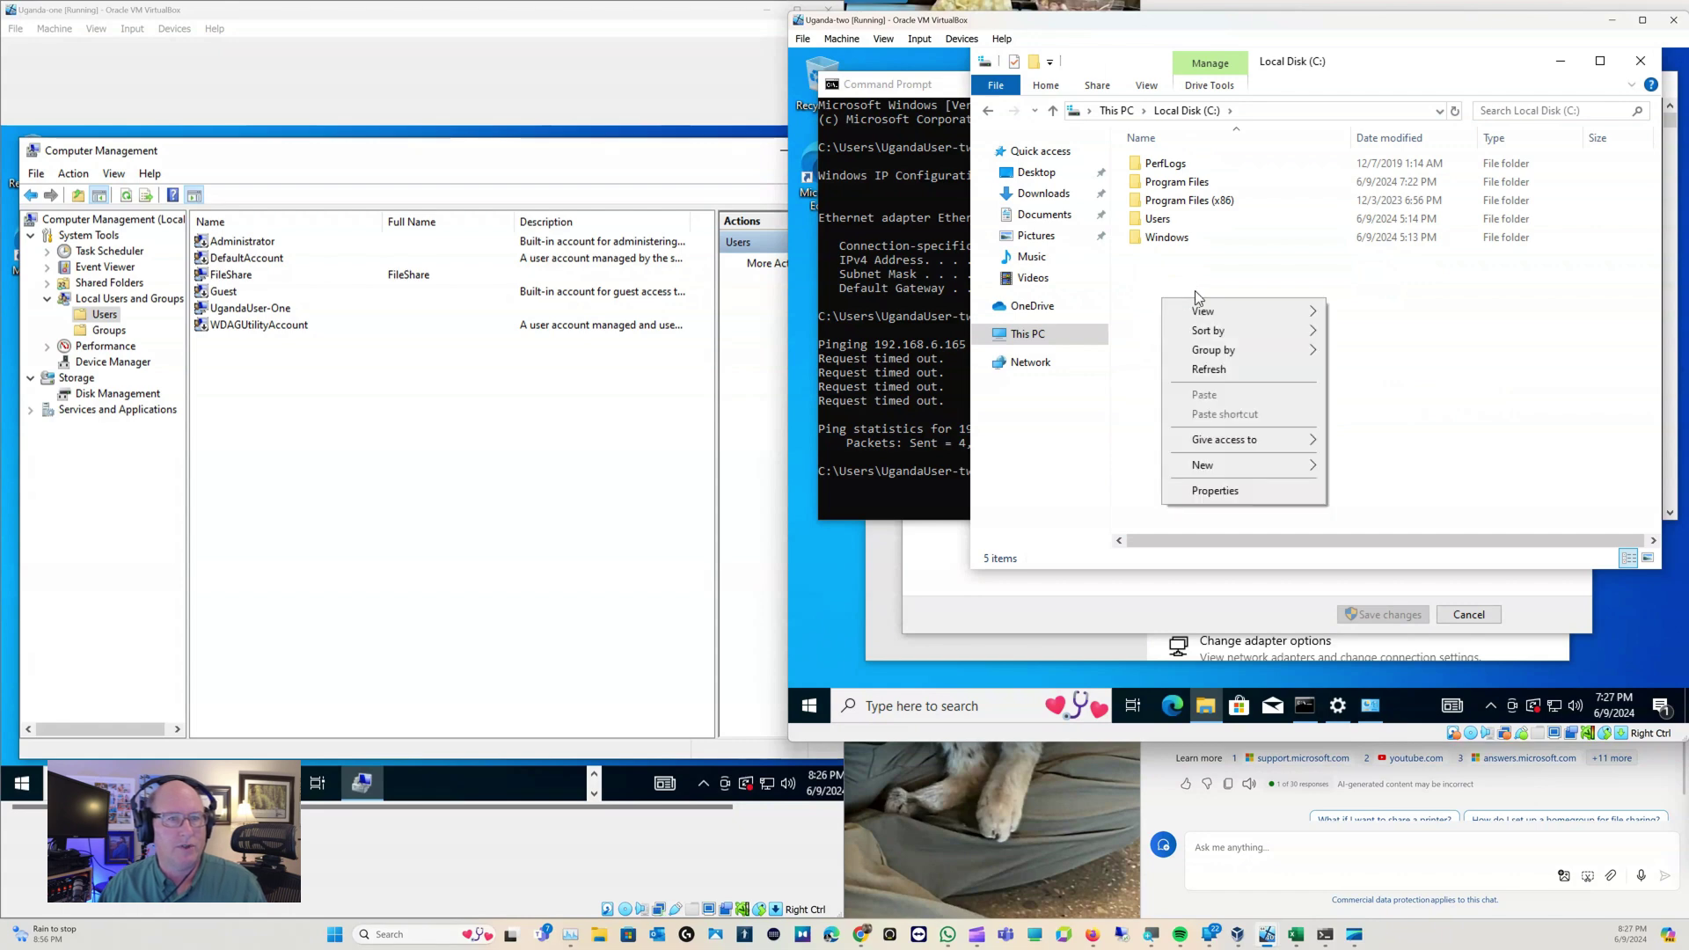
pyautogui.moveTo(1254, 462)
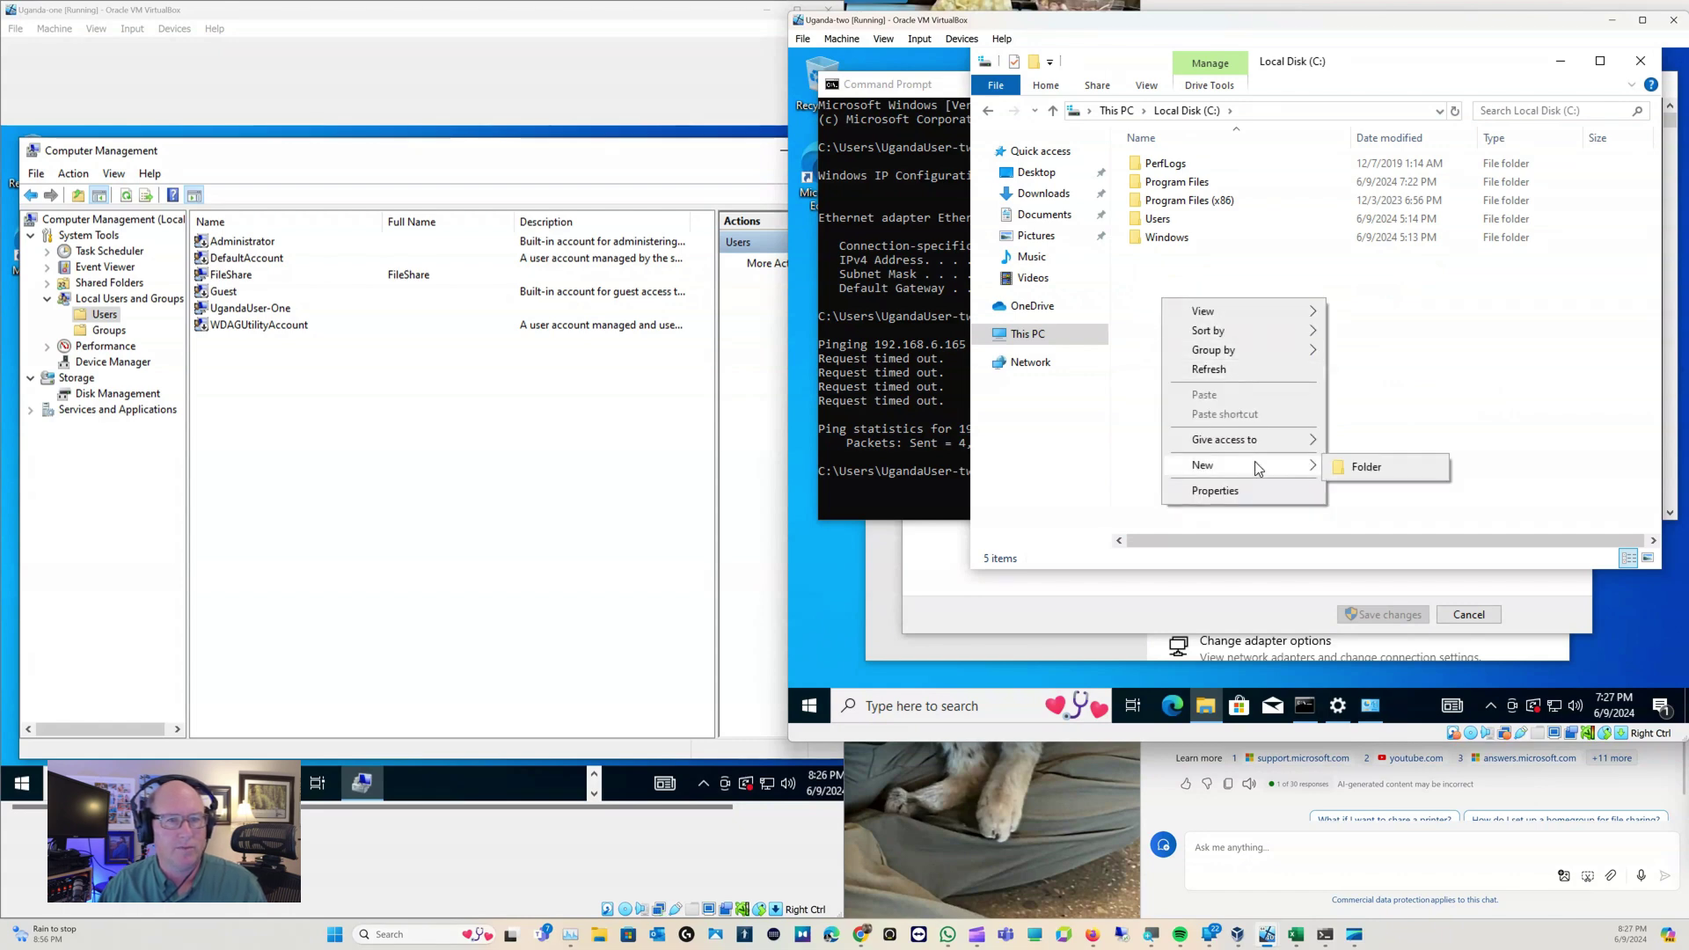
pyautogui.click(1347, 467)
pyautogui.write('FileShare')
pyautogui.press('Return')
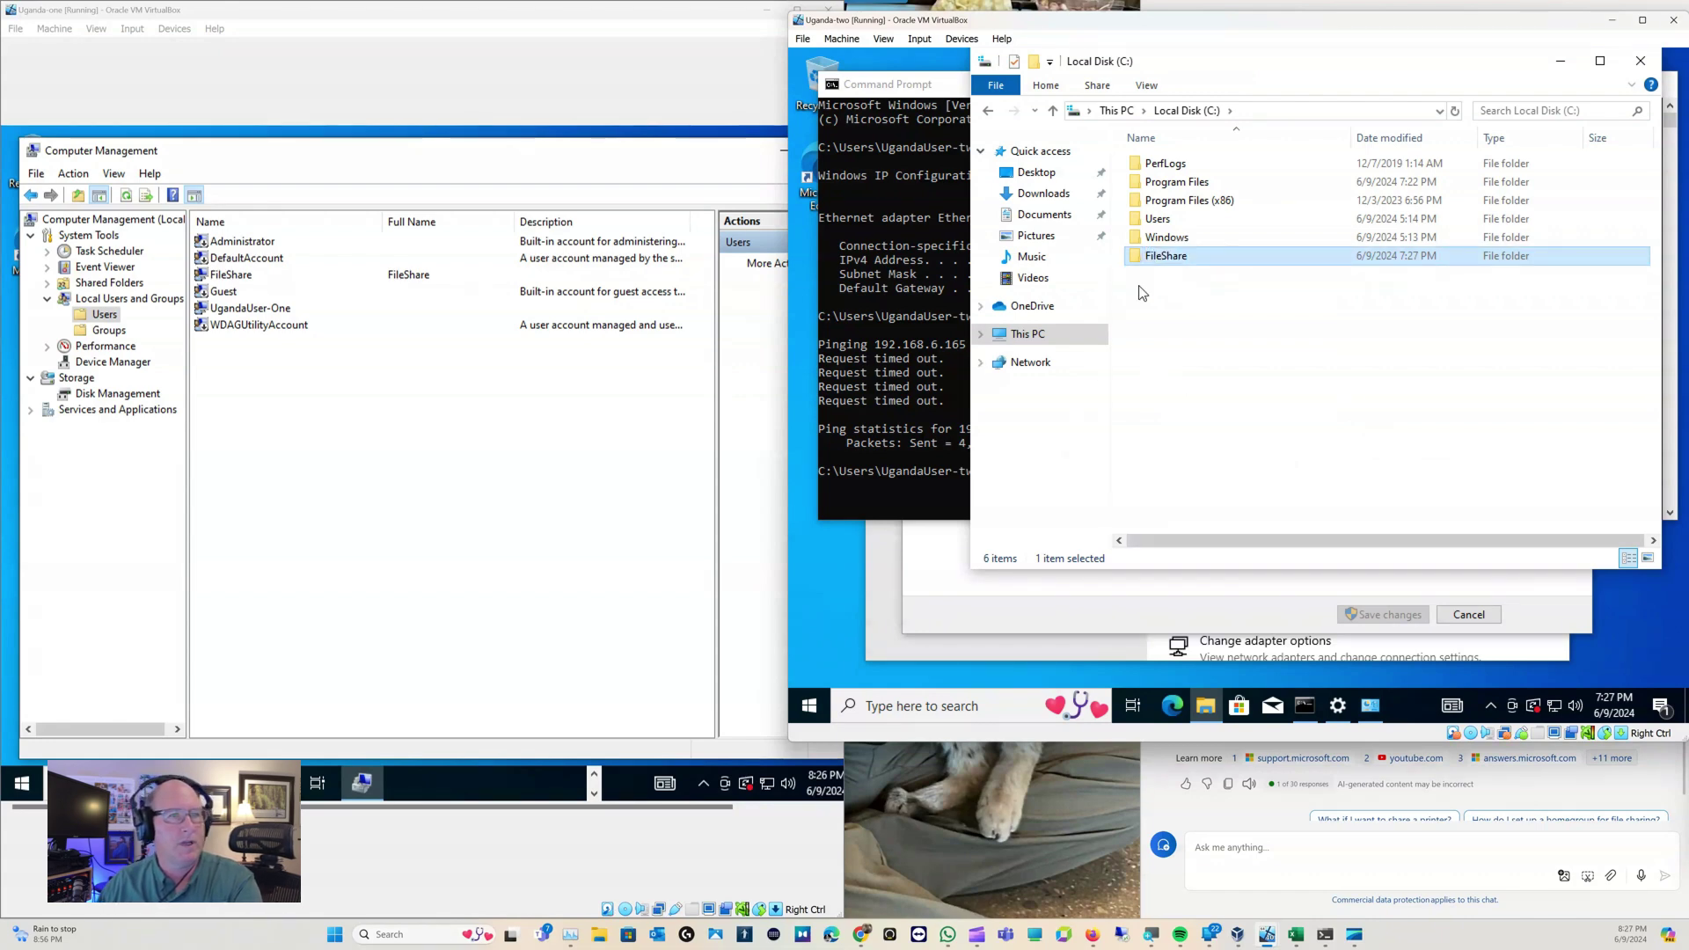
pyautogui.rightClick(1157, 262)
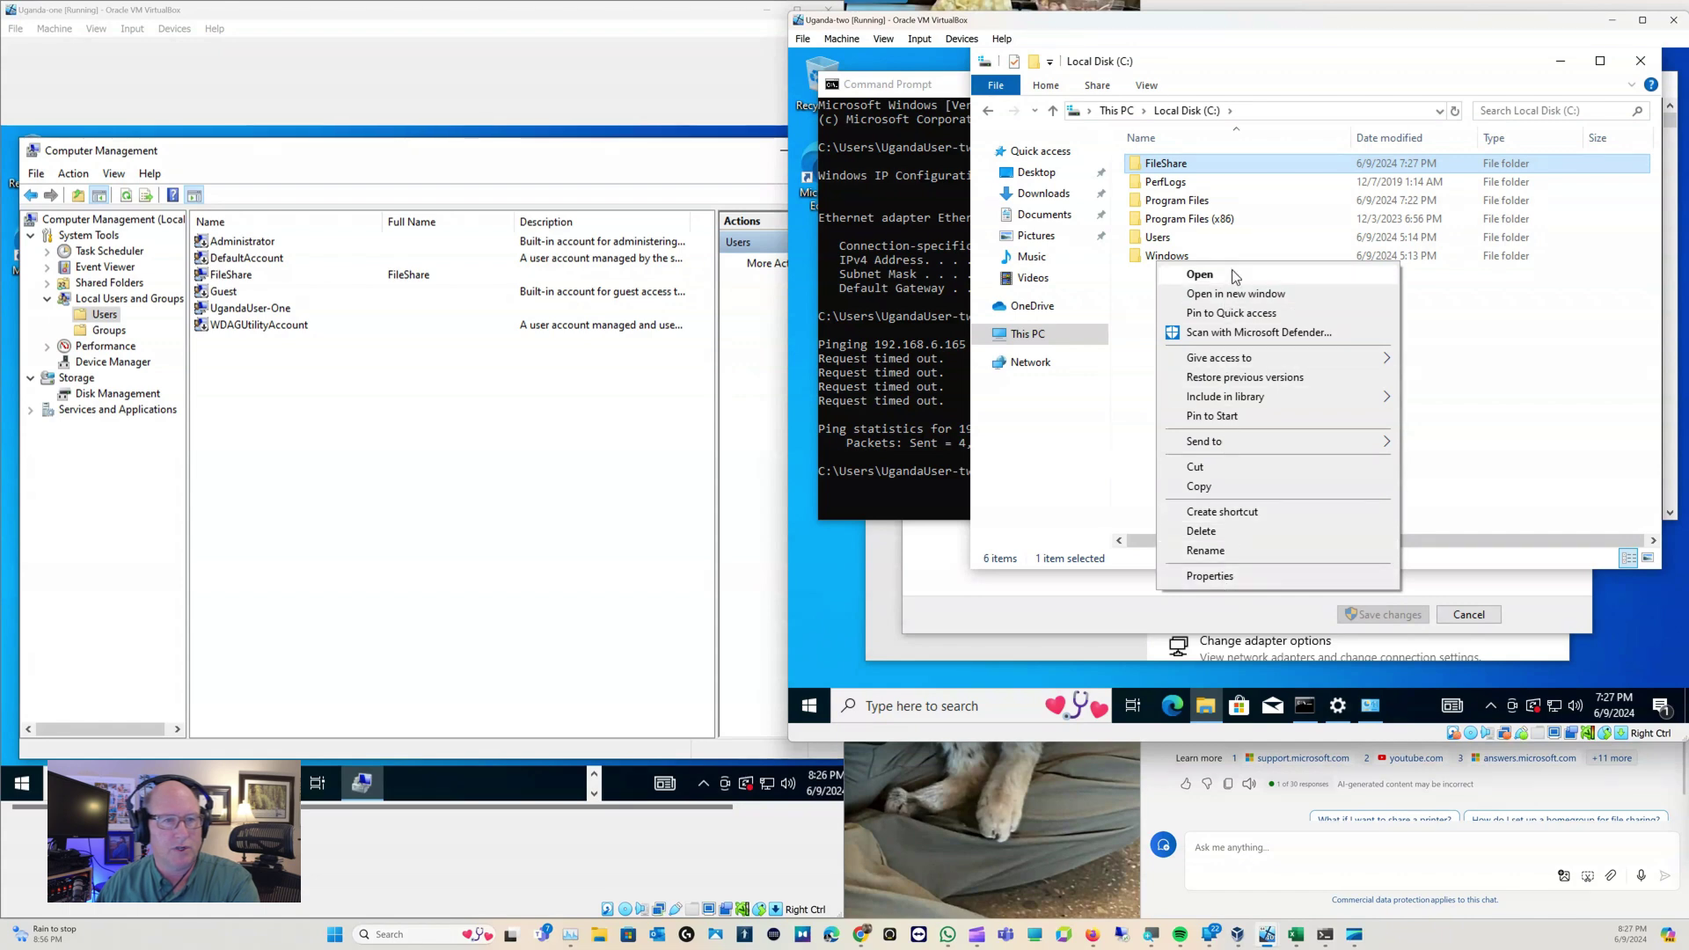
# In FileShare's Advanced Sharing, enable sharing as FileShare and lower the user limit from 20 to 10
pyautogui.click(1235, 577)
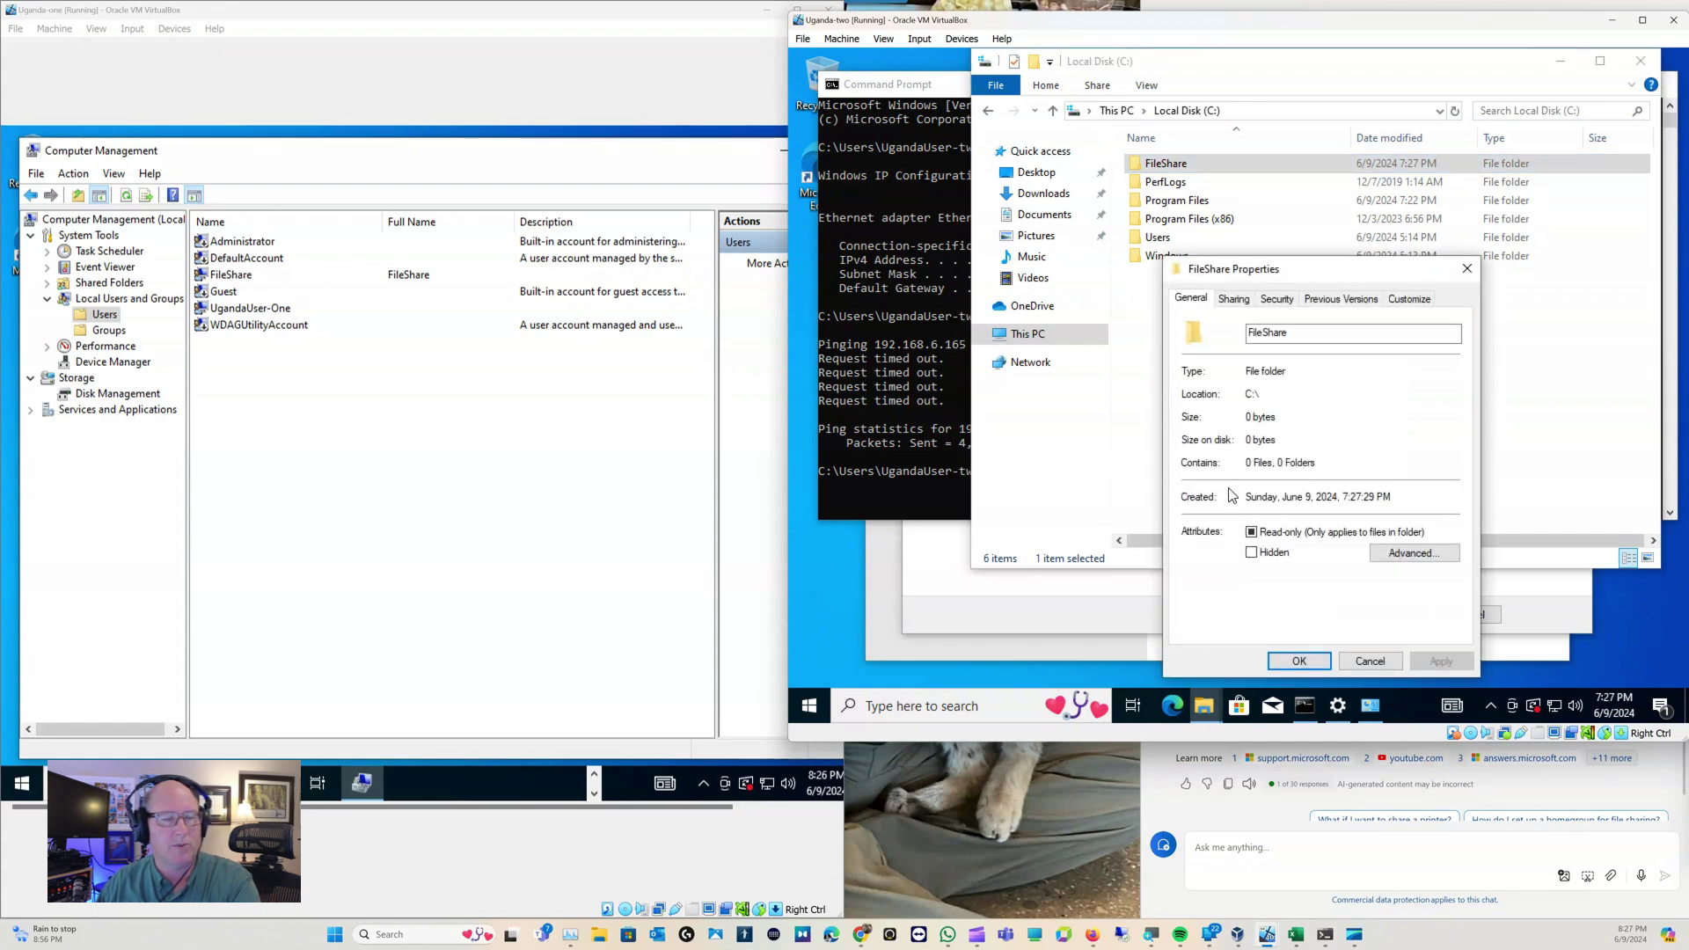
pyautogui.click(1235, 301)
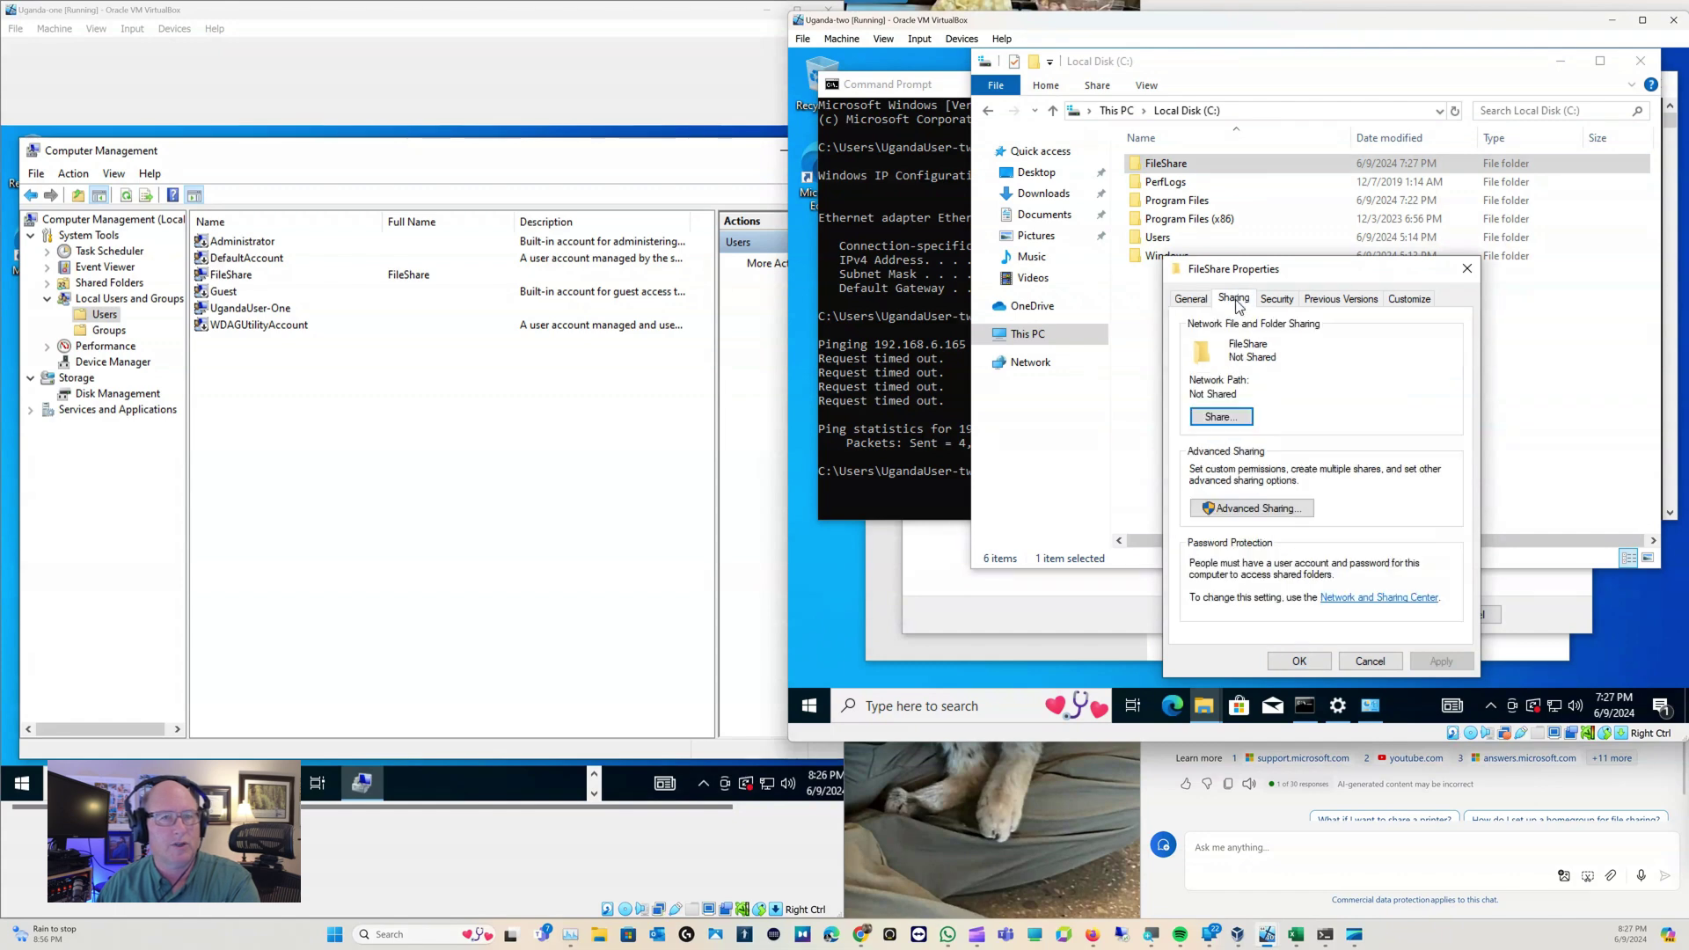
pyautogui.click(1270, 509)
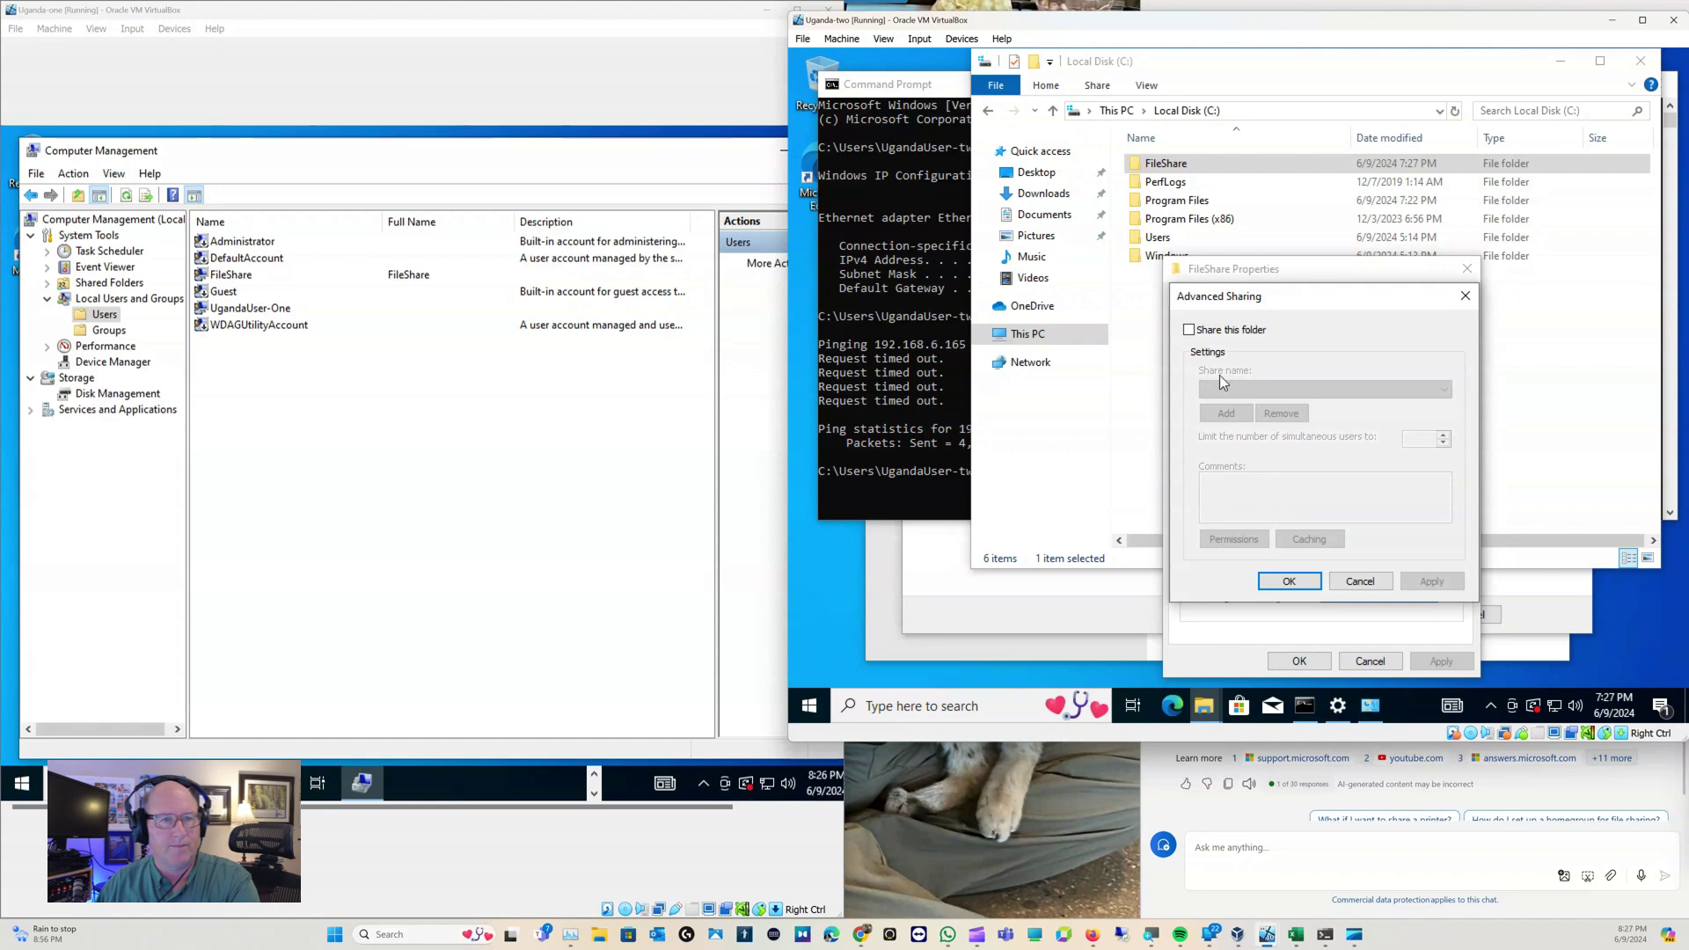
pyautogui.click(1190, 331)
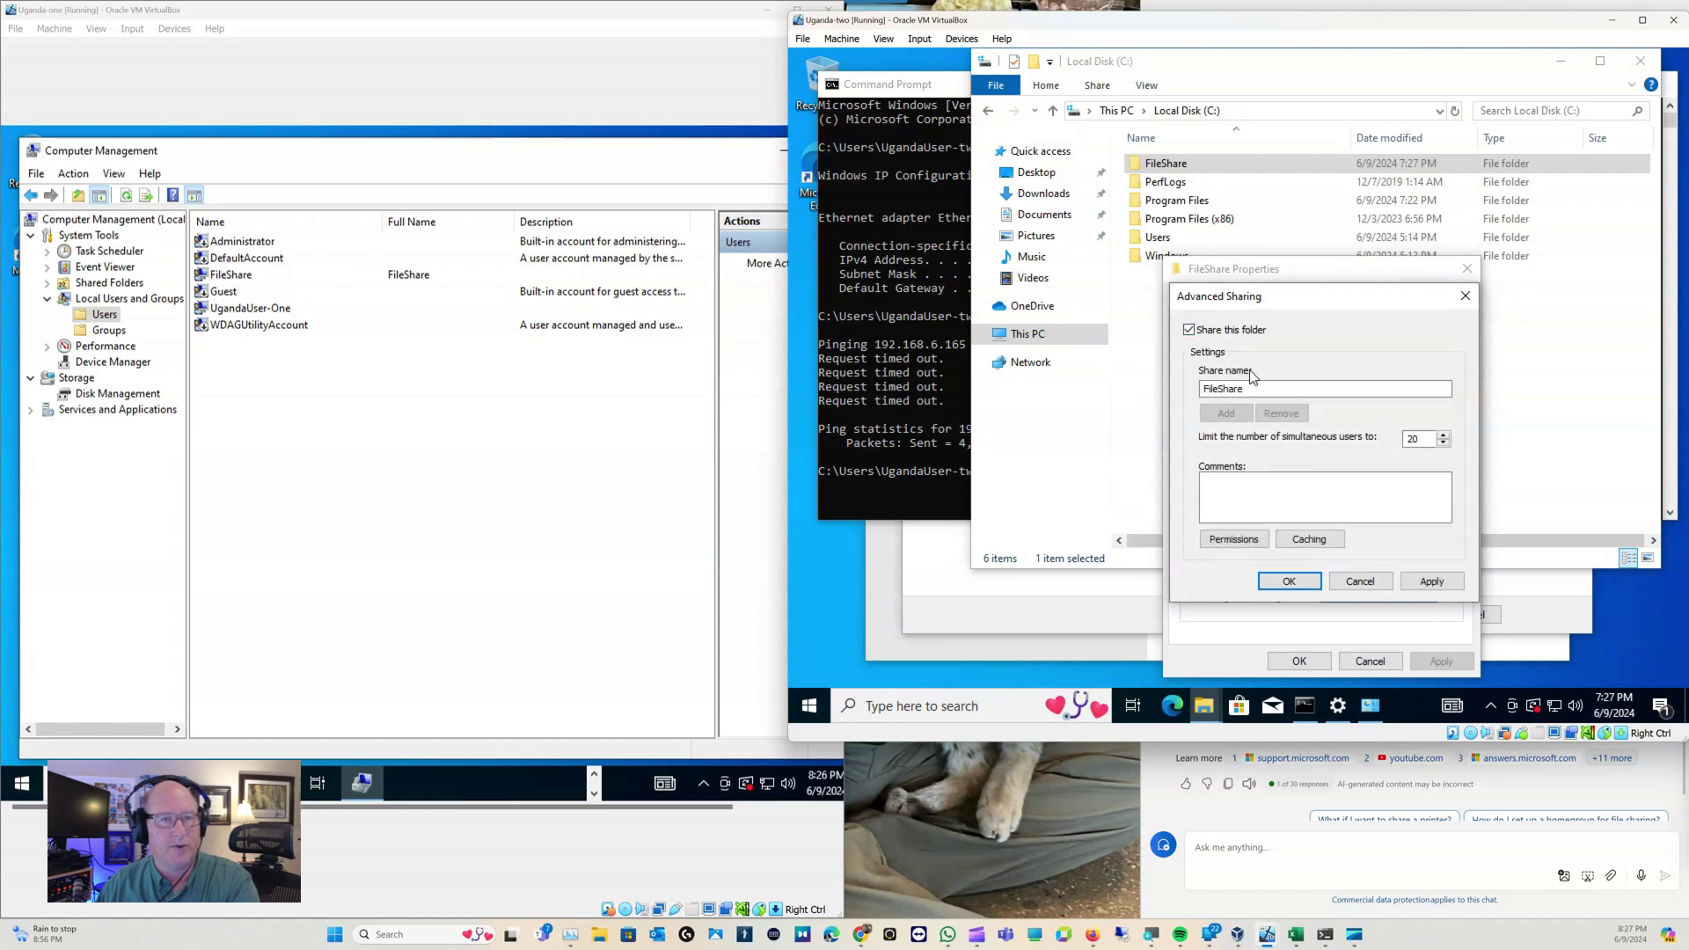
pyautogui.click(1252, 494)
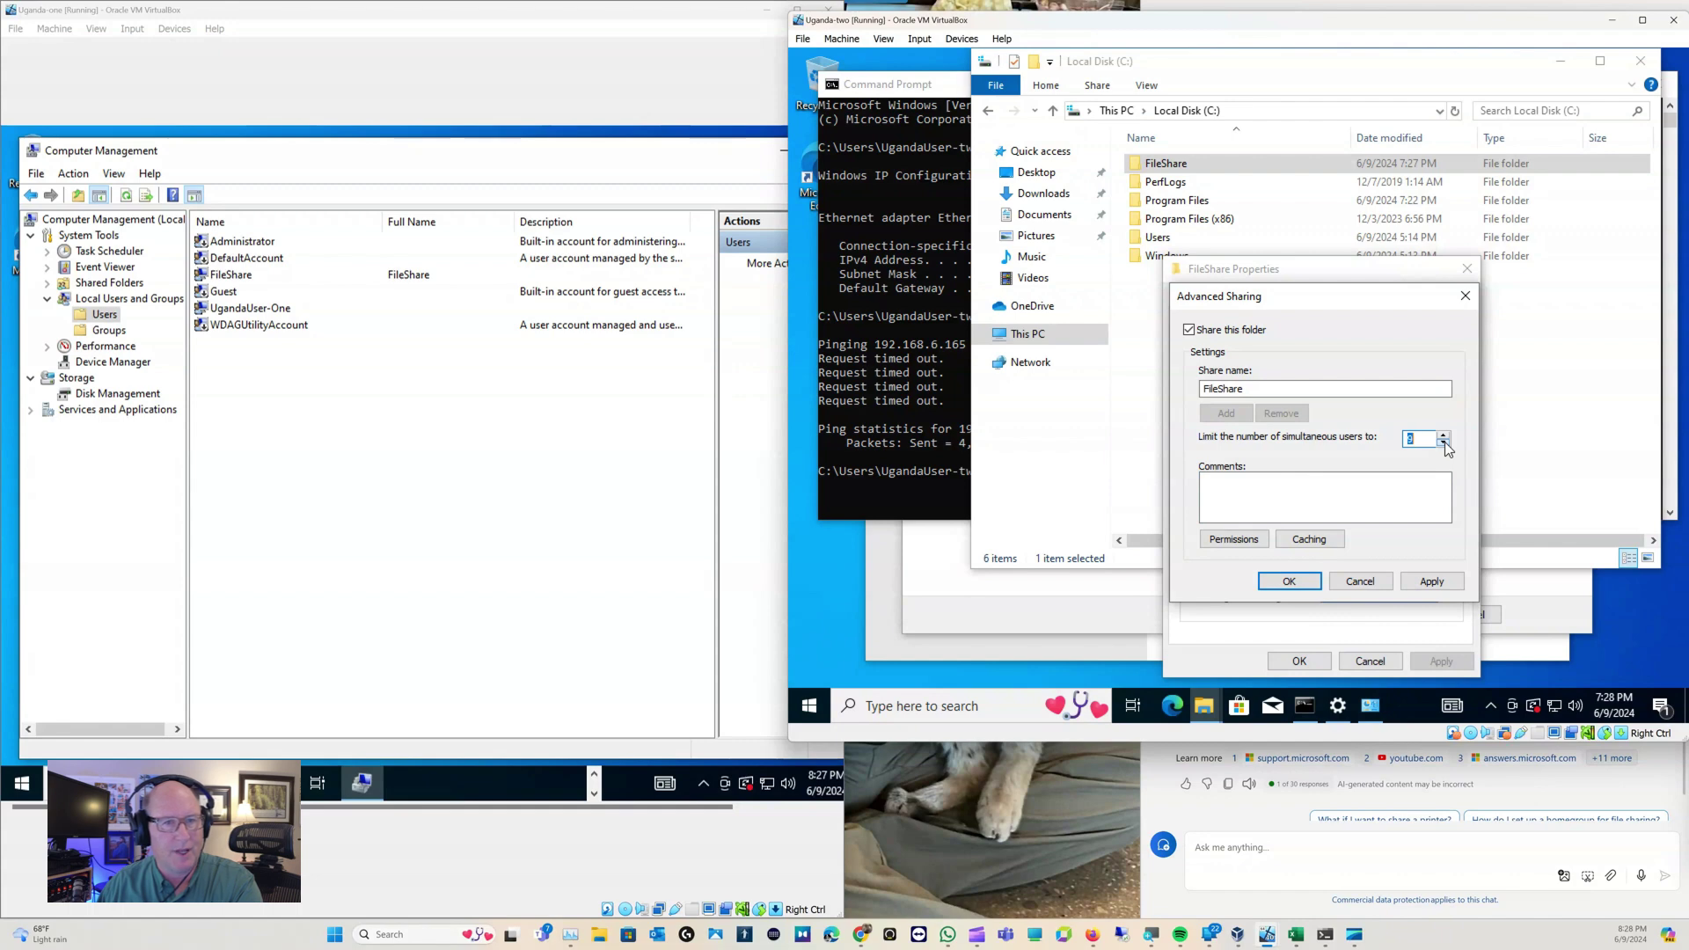
pyautogui.click(1343, 492)
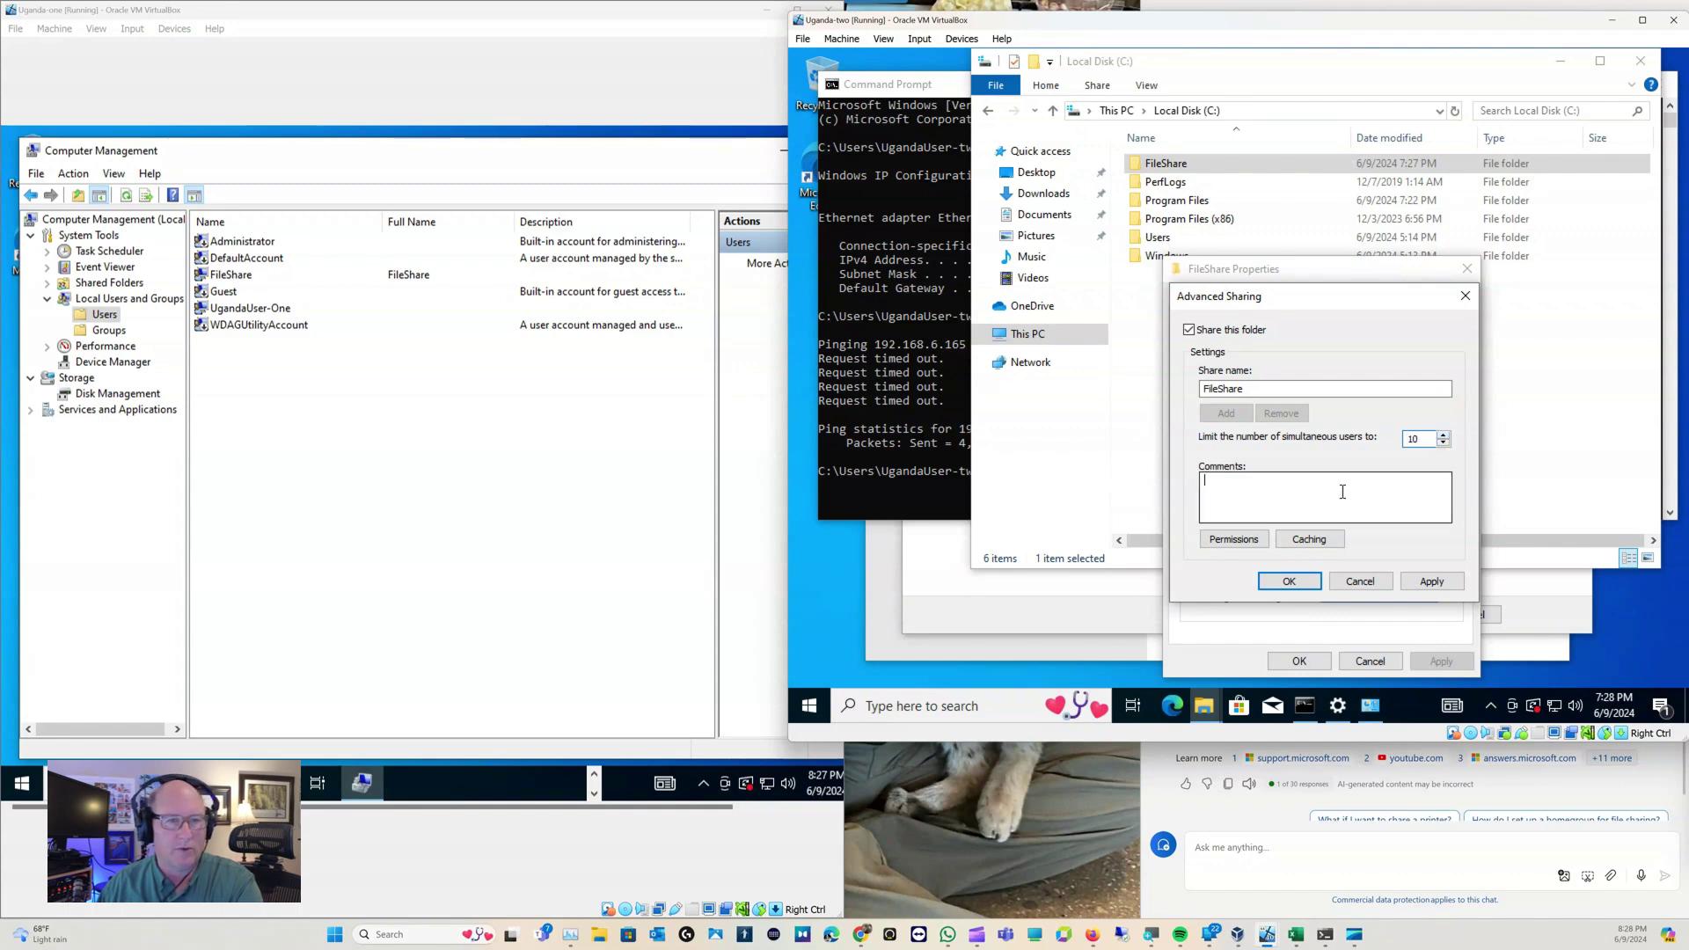
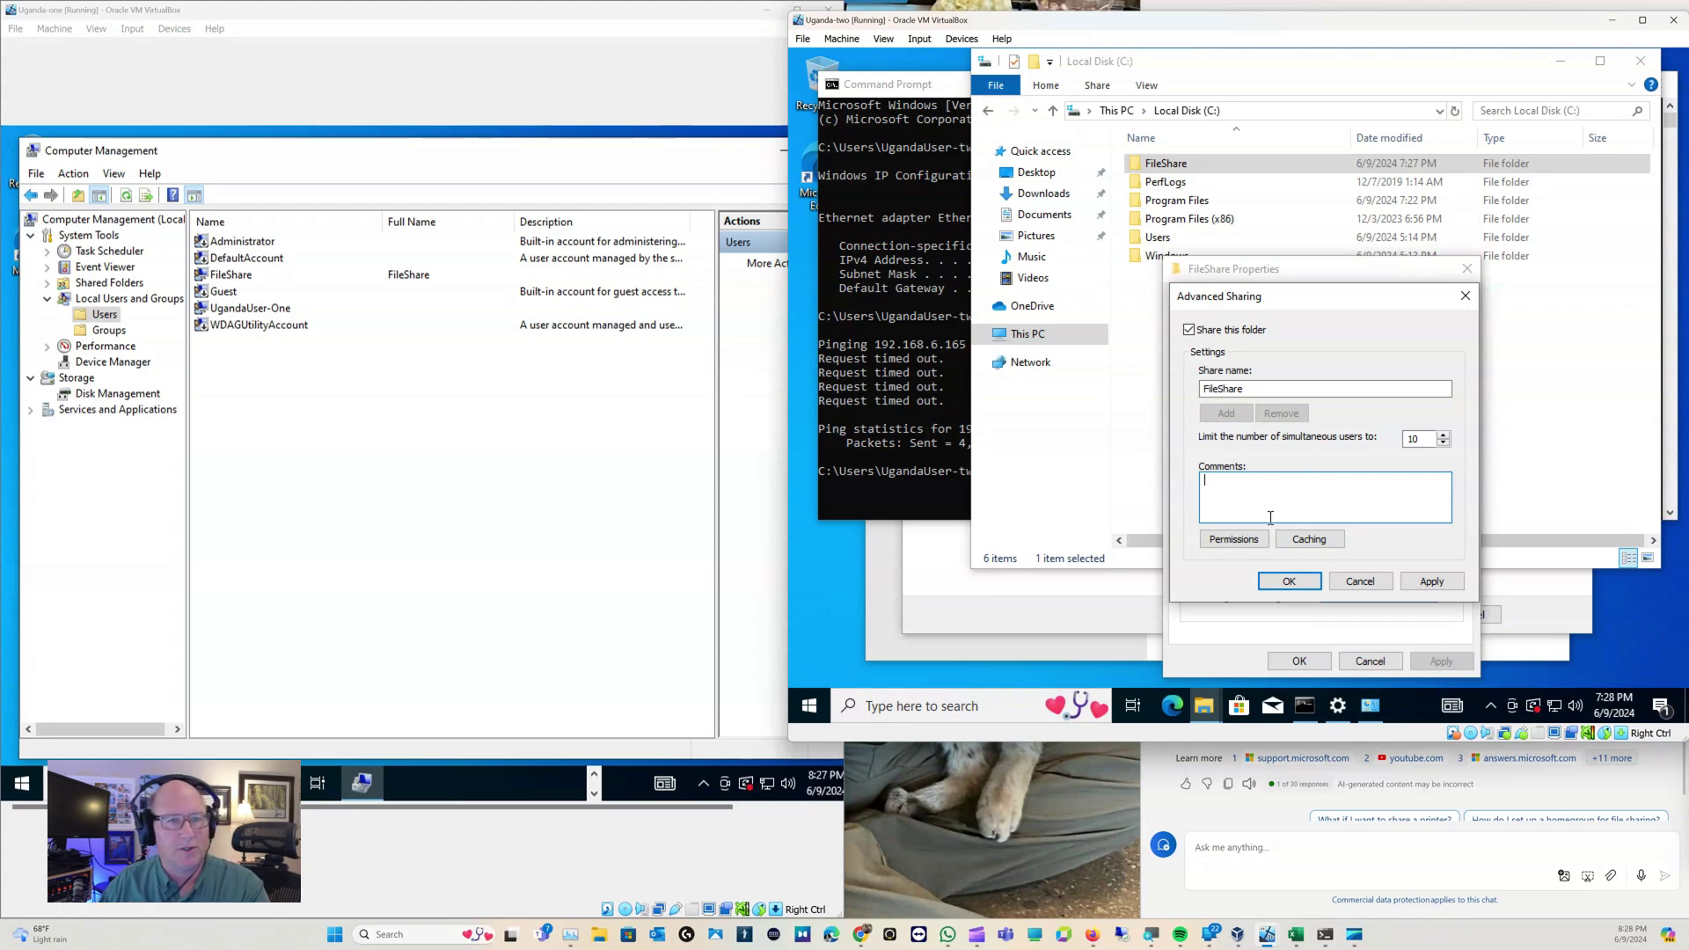
# Add FileShare to the share permissions with Full Control allowed, then apply and close Advanced Sharing
pyautogui.click(1254, 541)
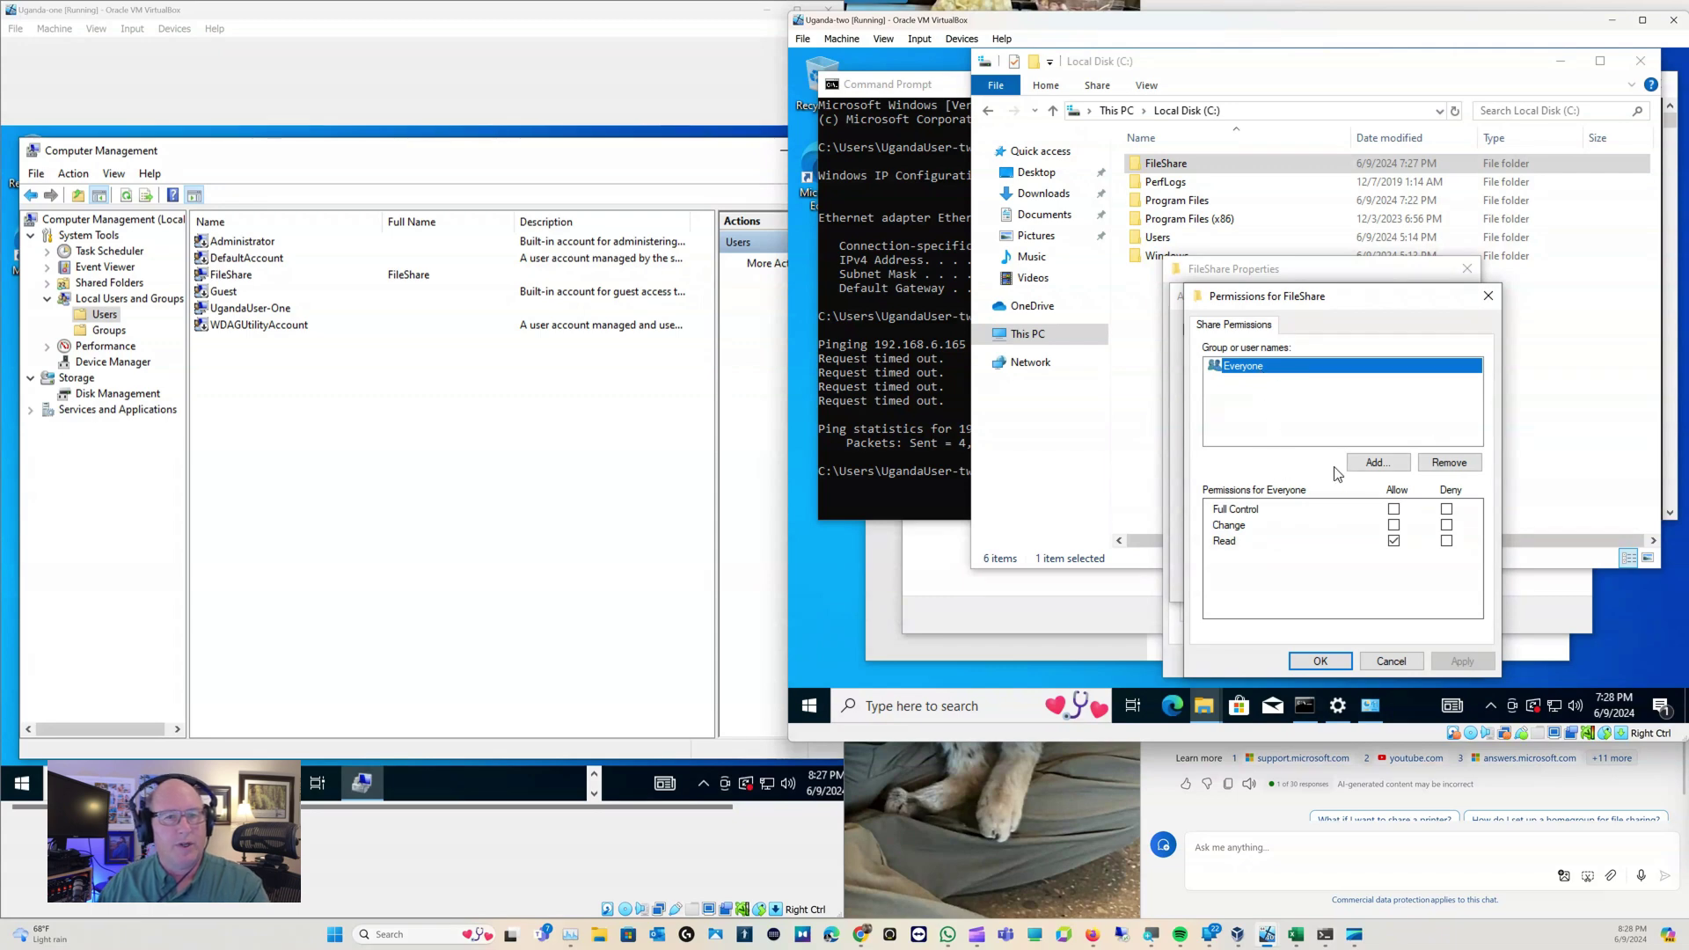
pyautogui.click(1359, 465)
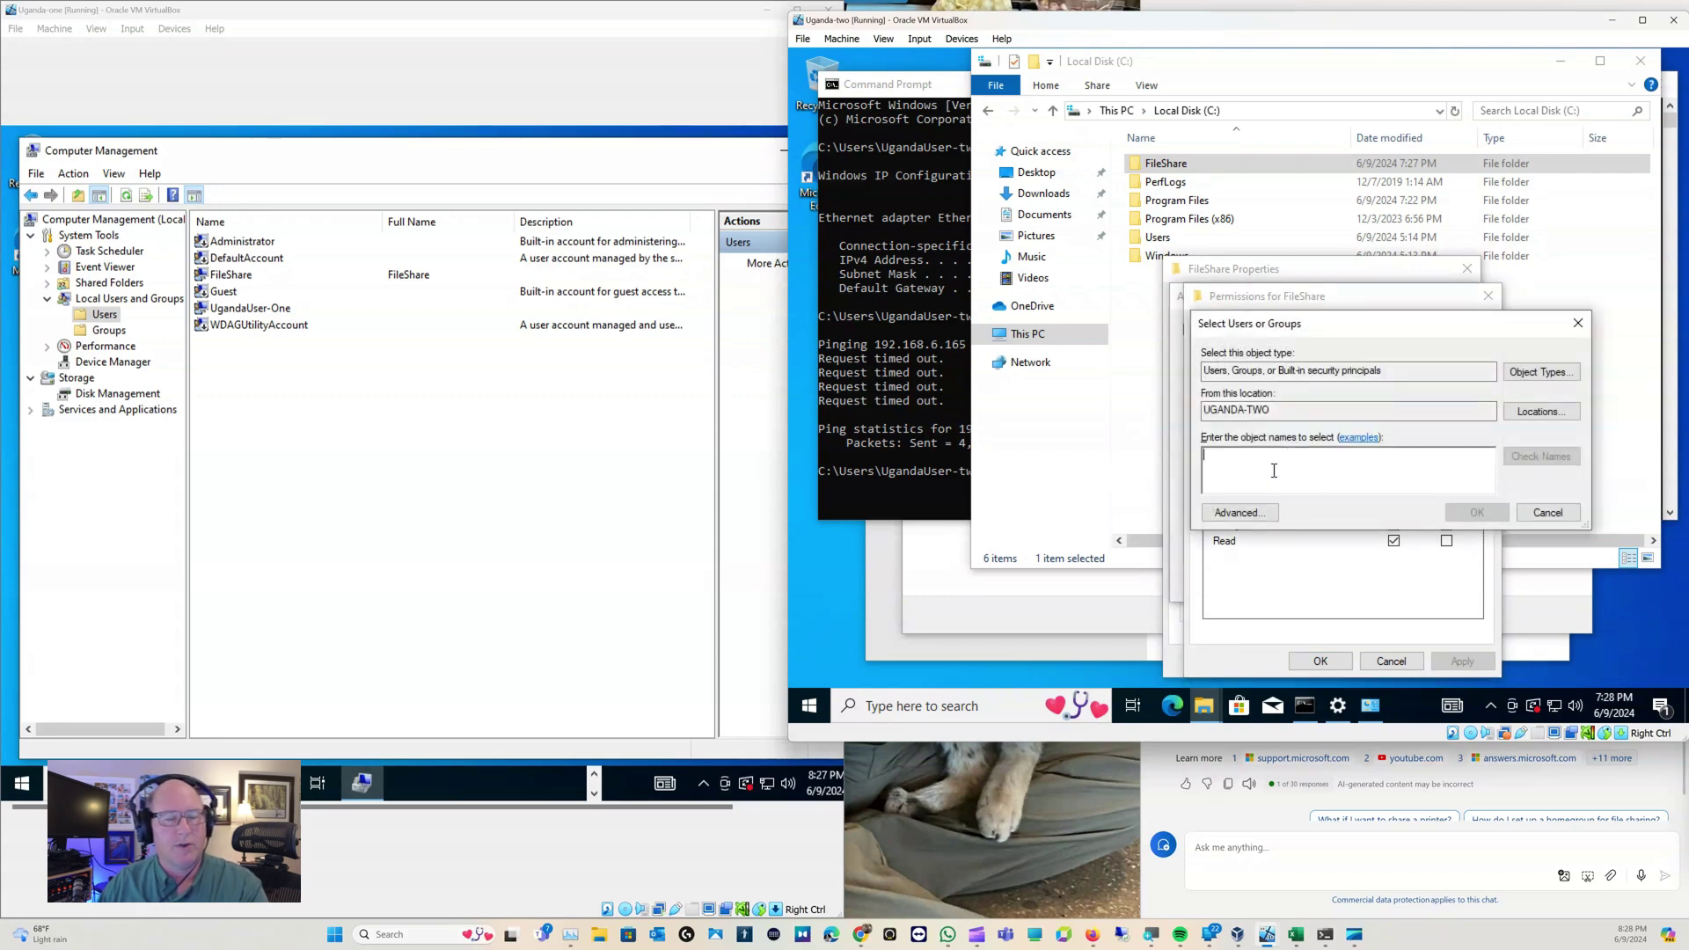
pyautogui.write('File')
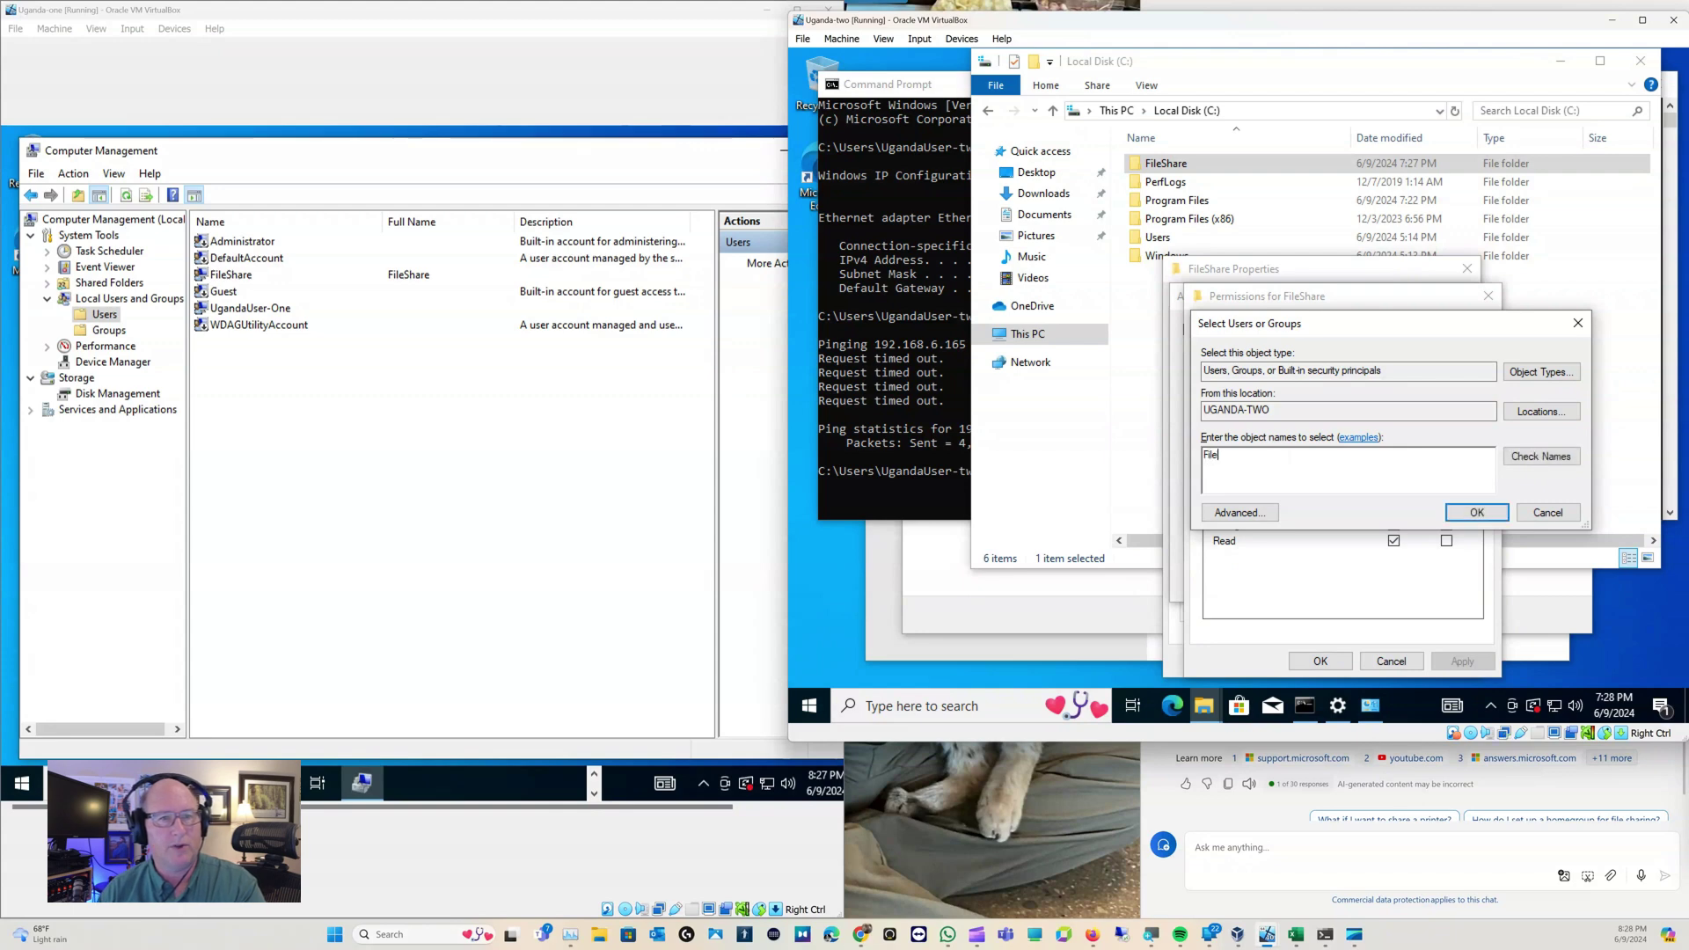
pyautogui.write('Share')
pyautogui.press('Return')
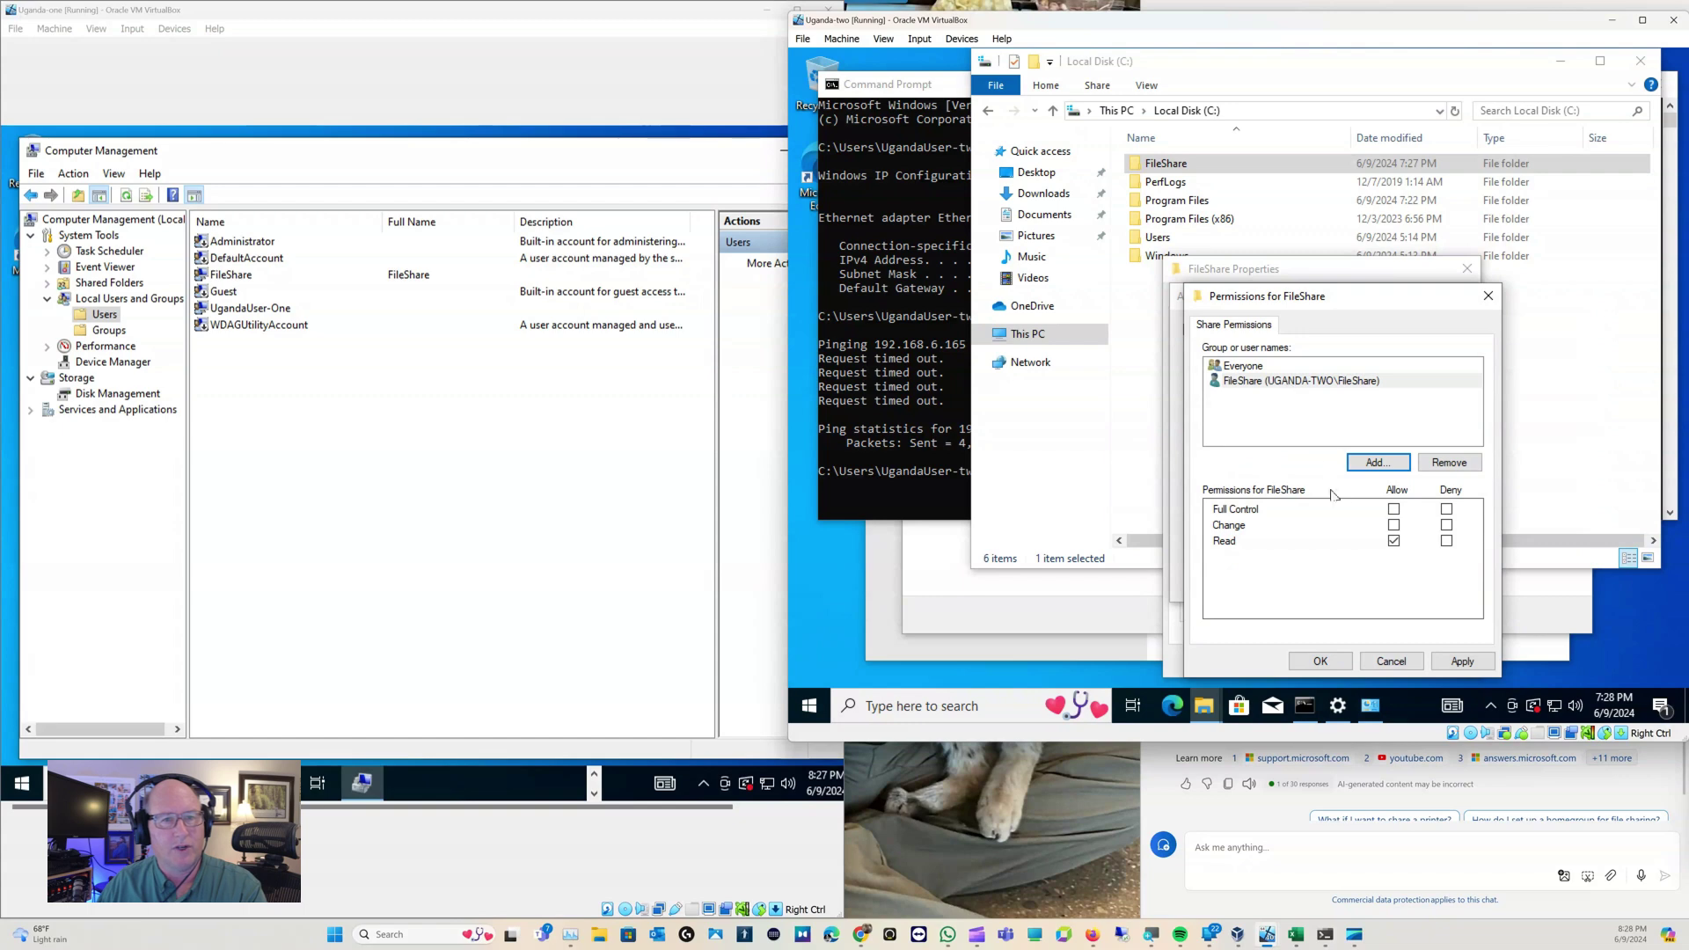
pyautogui.click(1395, 510)
pyautogui.click(1344, 661)
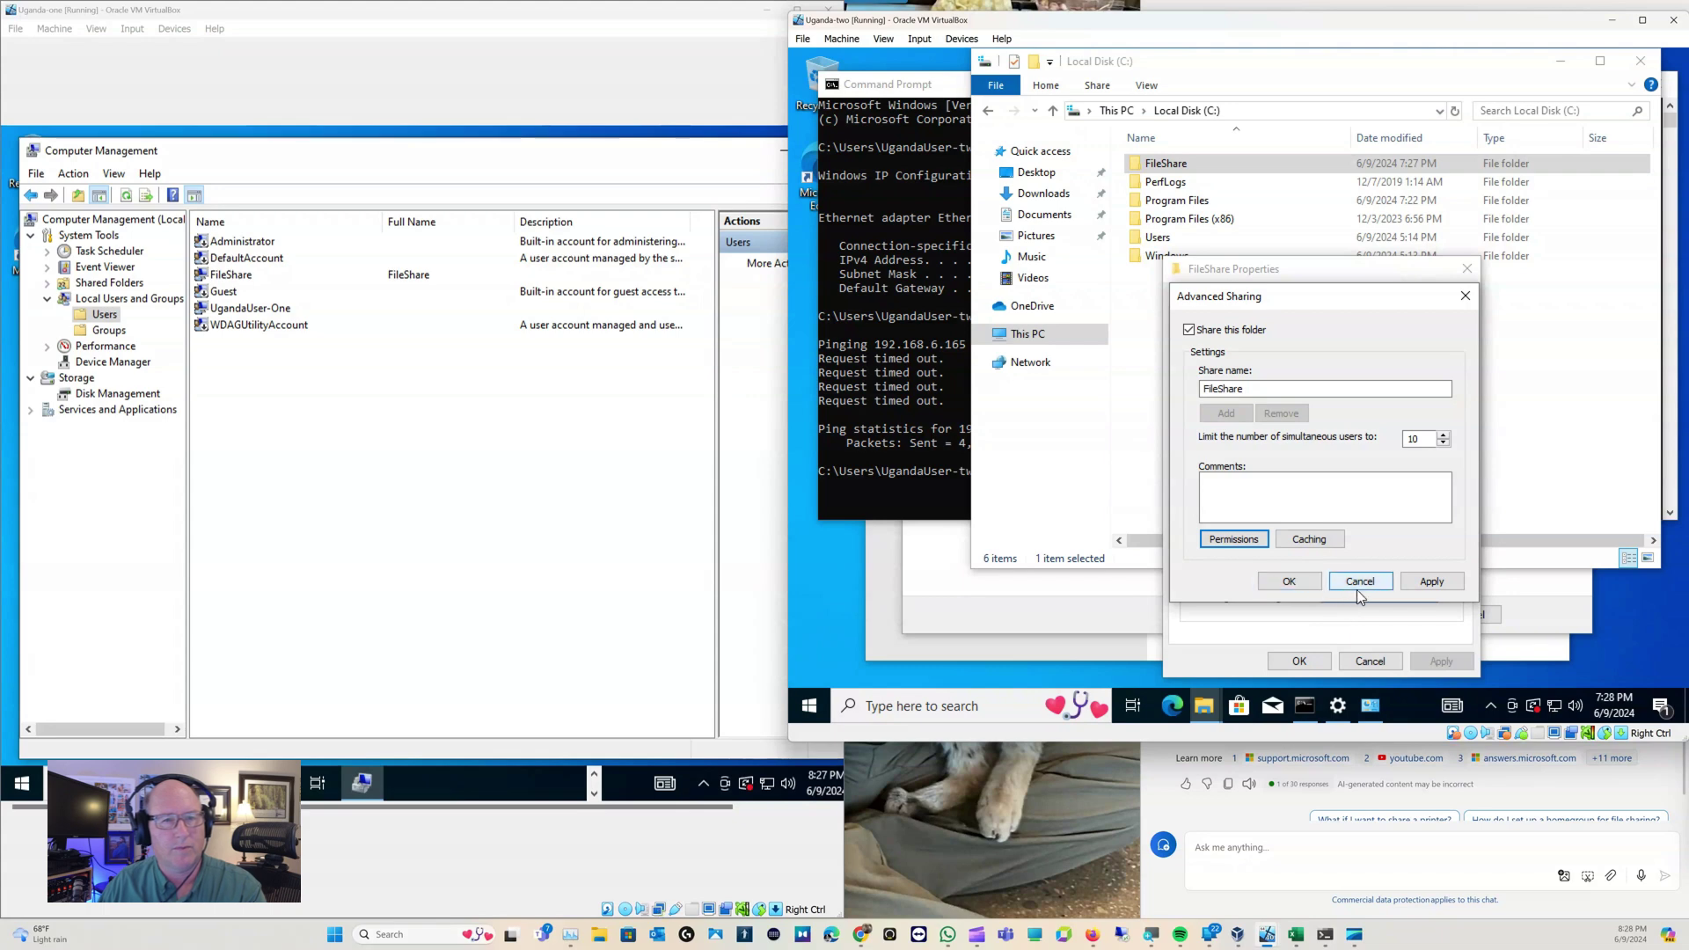
pyautogui.click(1447, 585)
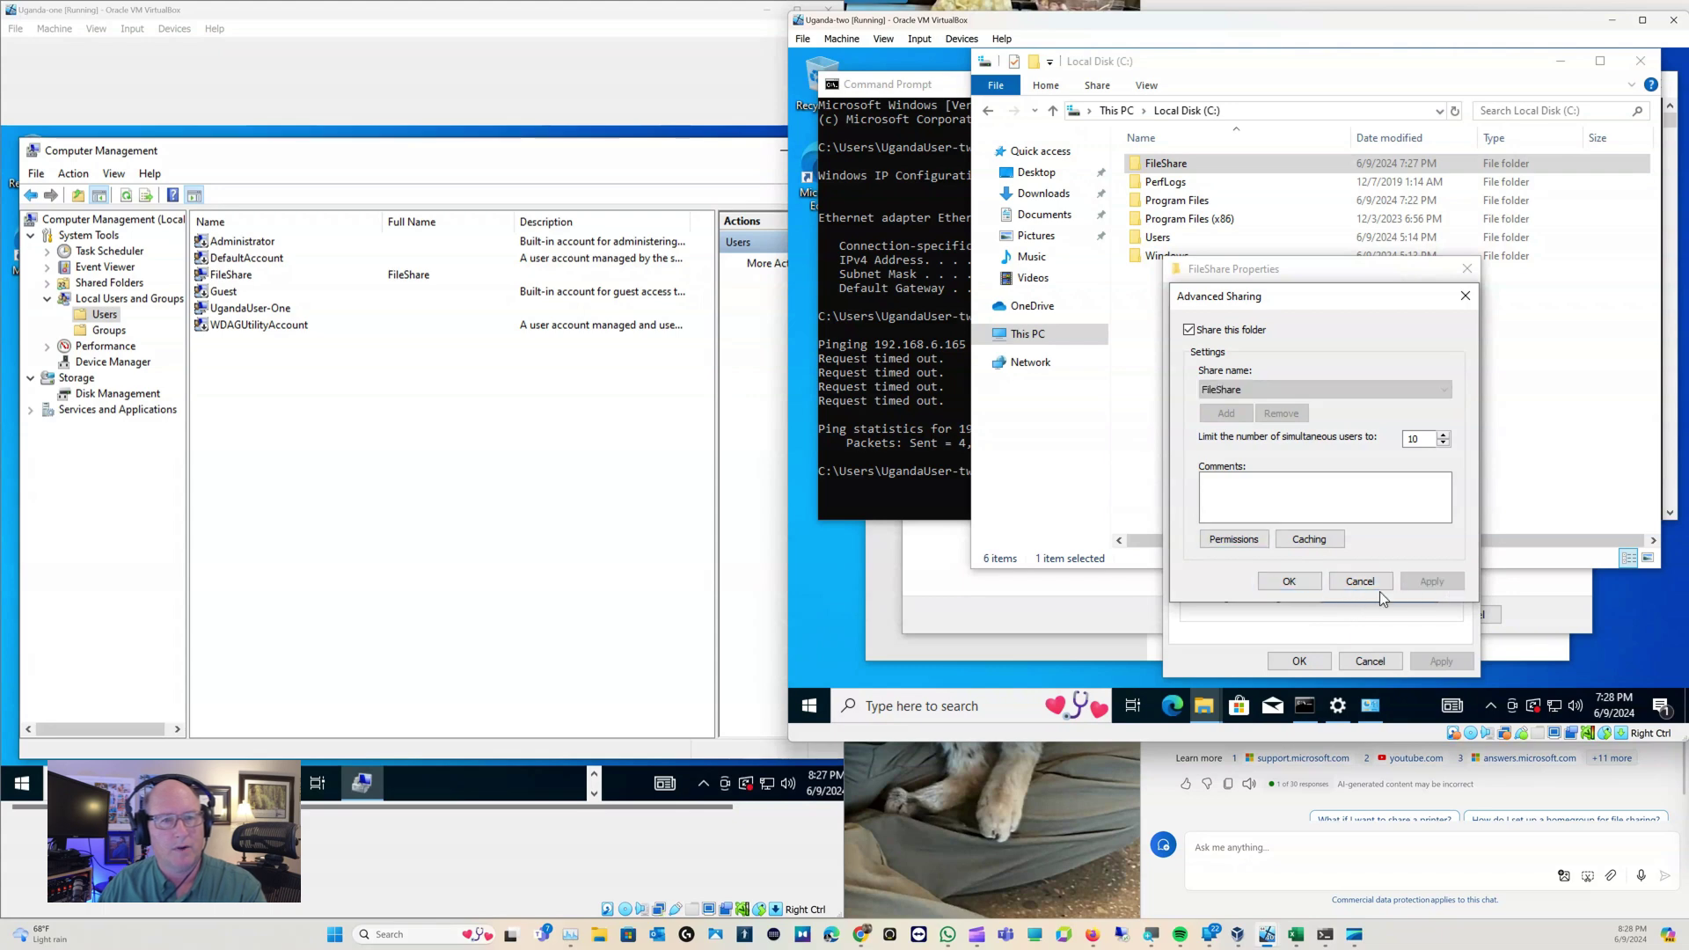
pyautogui.click(1292, 582)
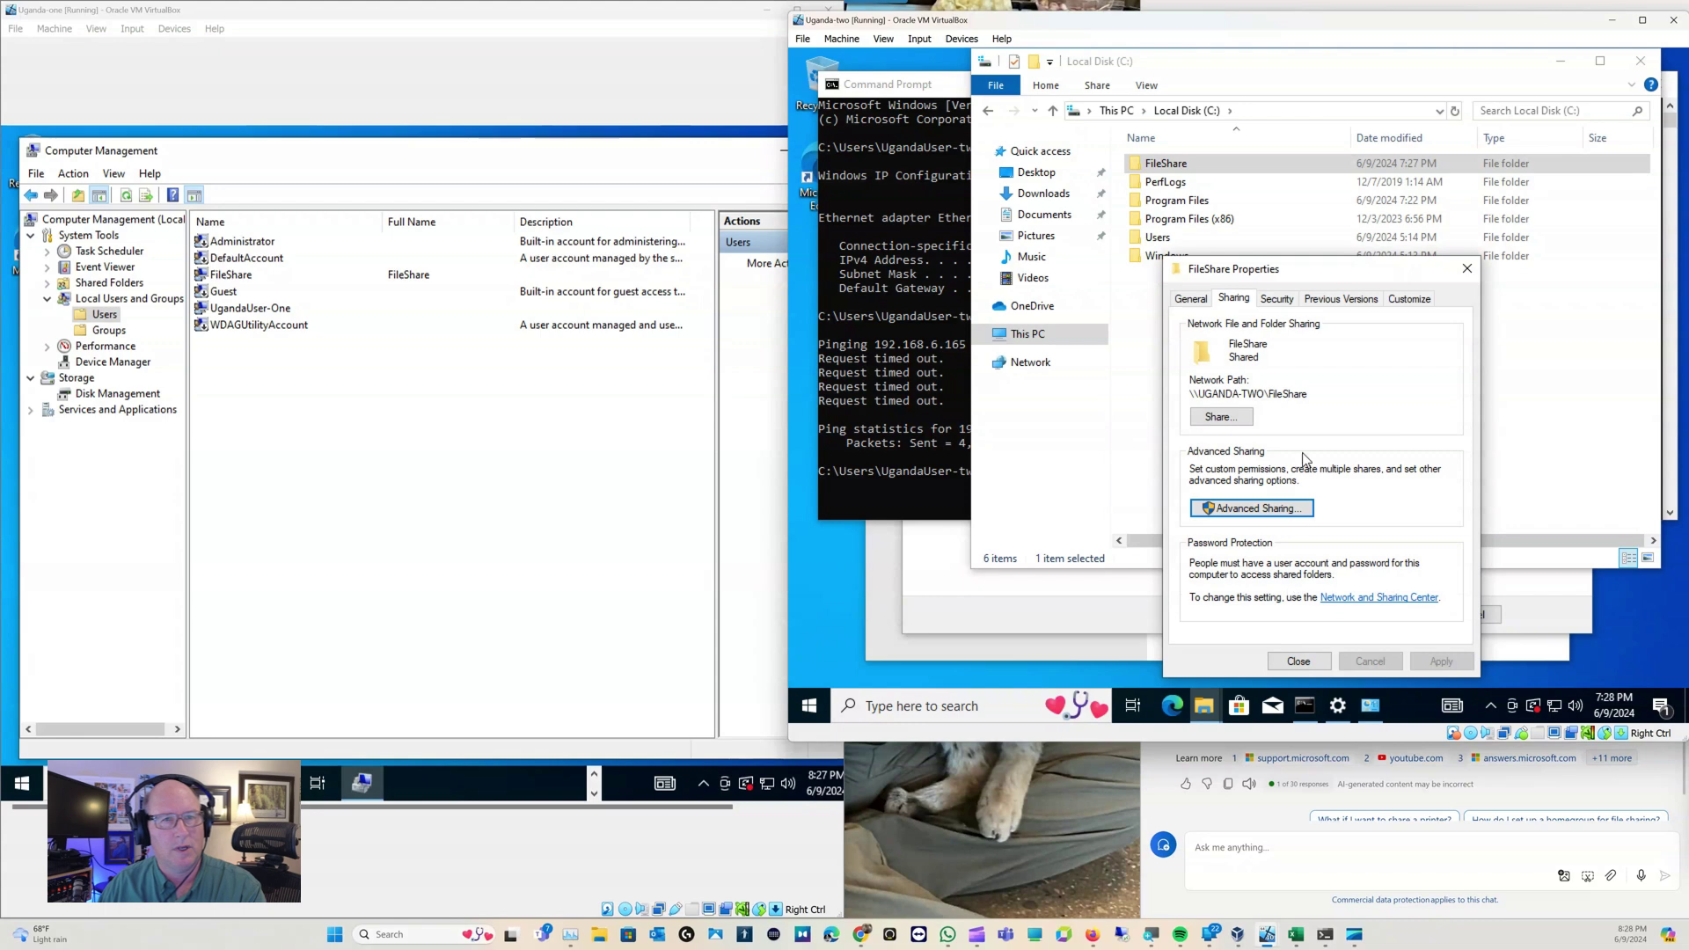
# Add FileShare to the FileShare folder's Security permissions with Full control allowed
pyautogui.click(1278, 299)
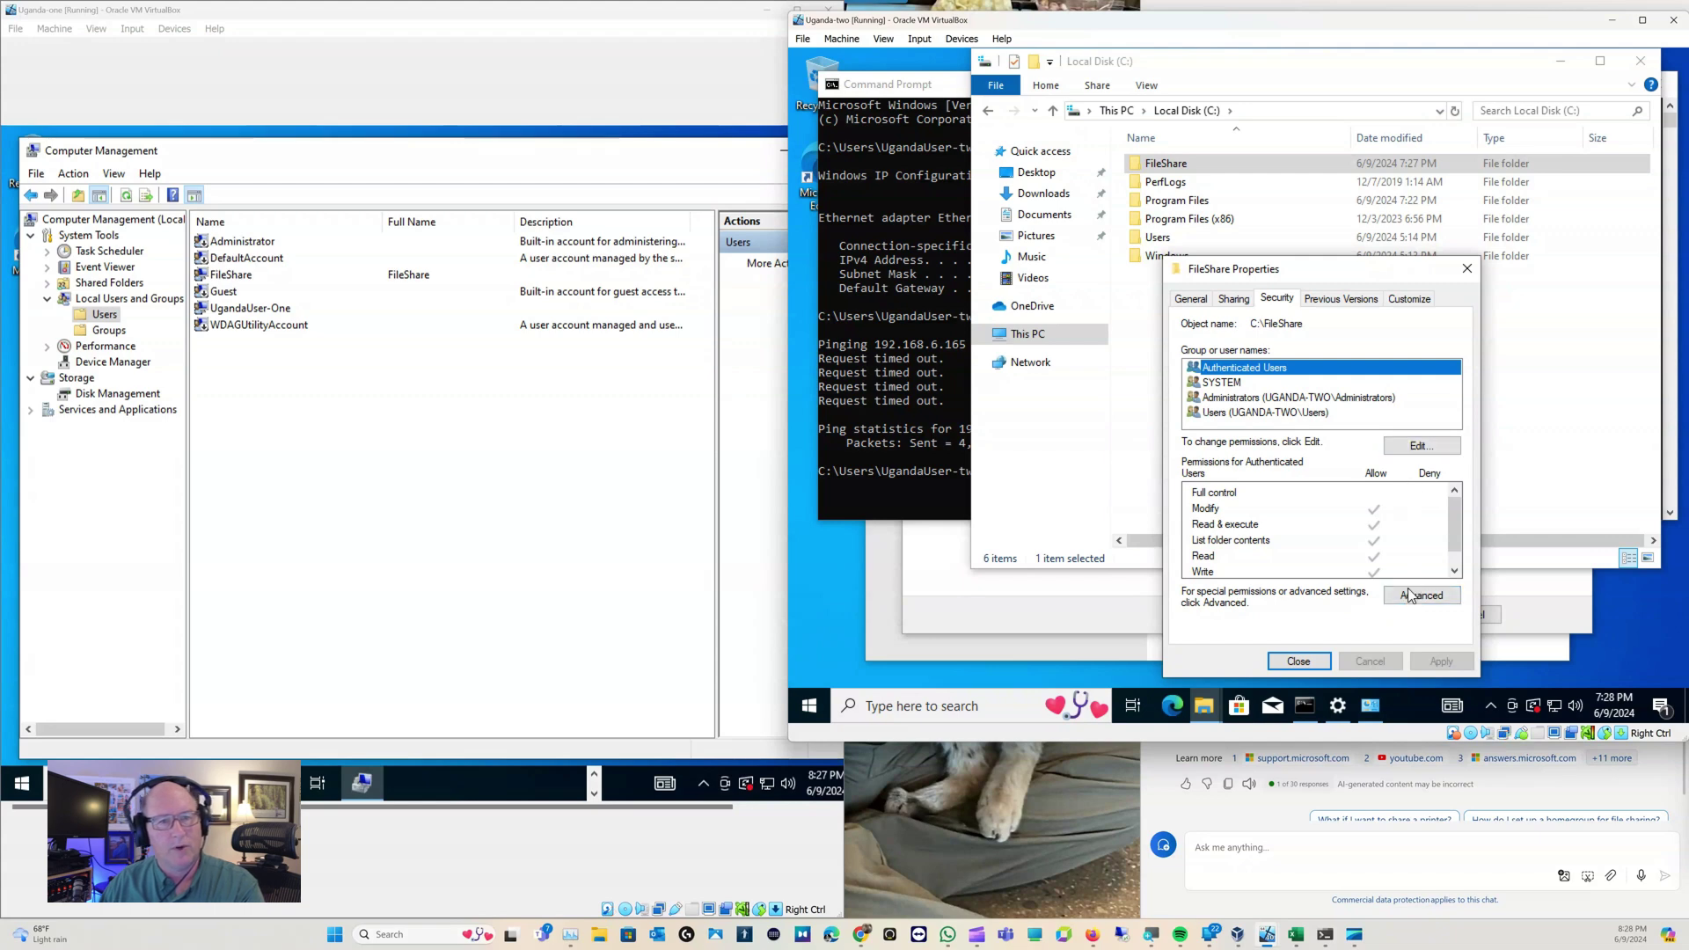
pyautogui.click(1418, 446)
pyautogui.click(1404, 496)
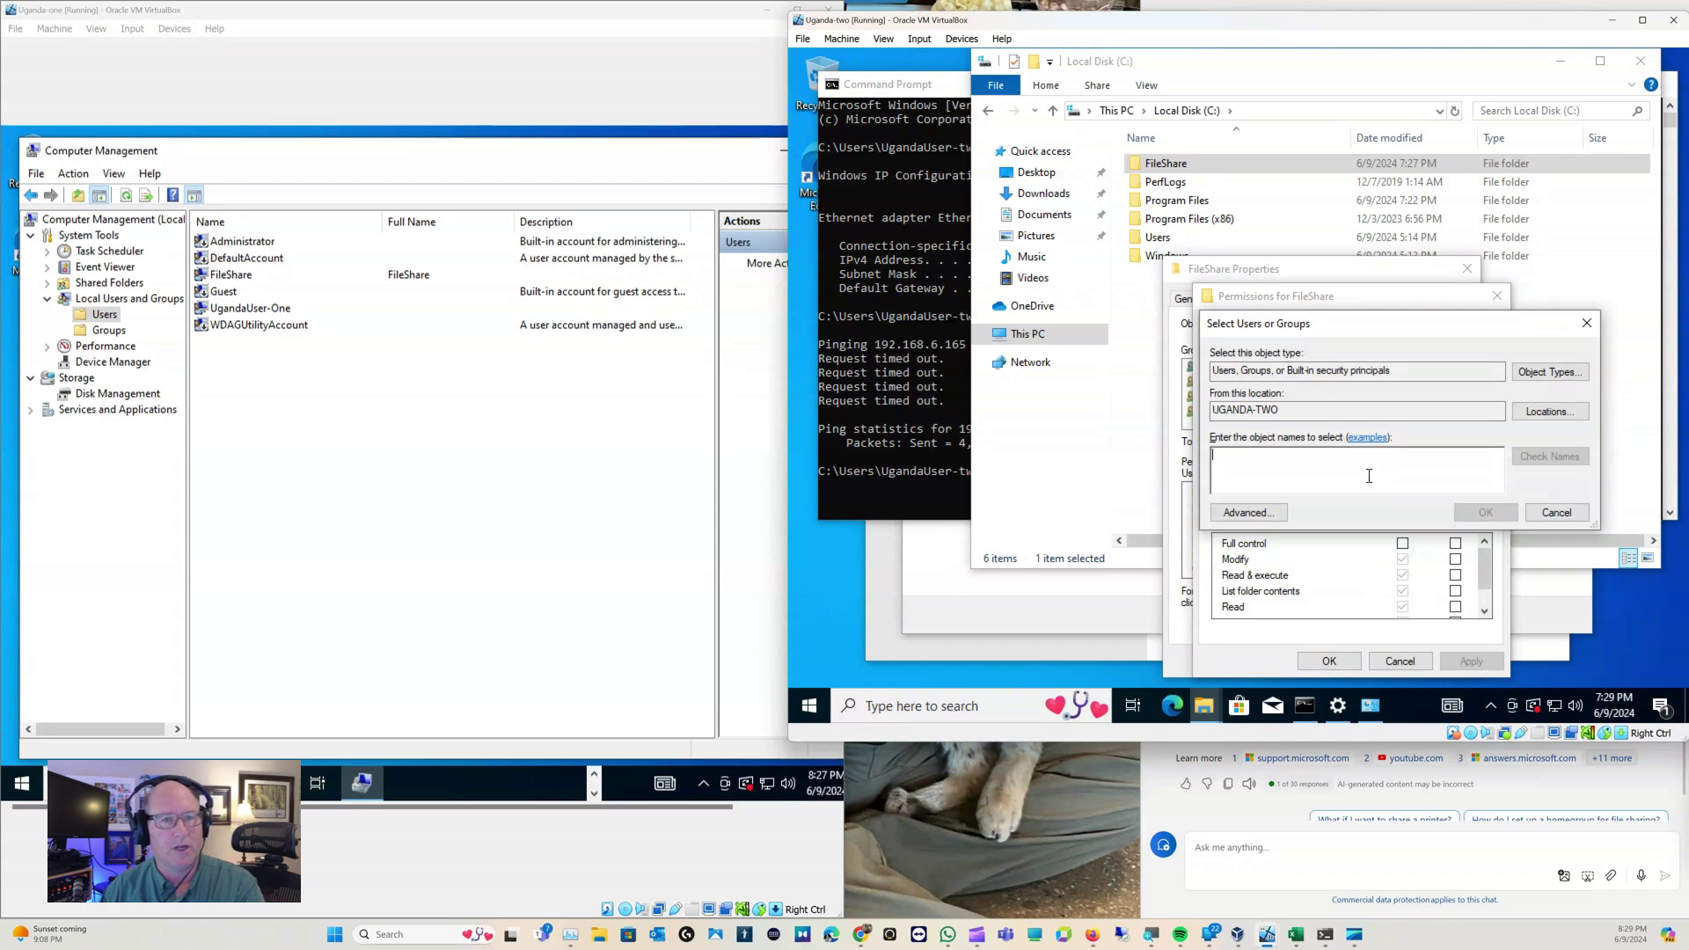
pyautogui.write('FileShare')
pyautogui.press('Return')
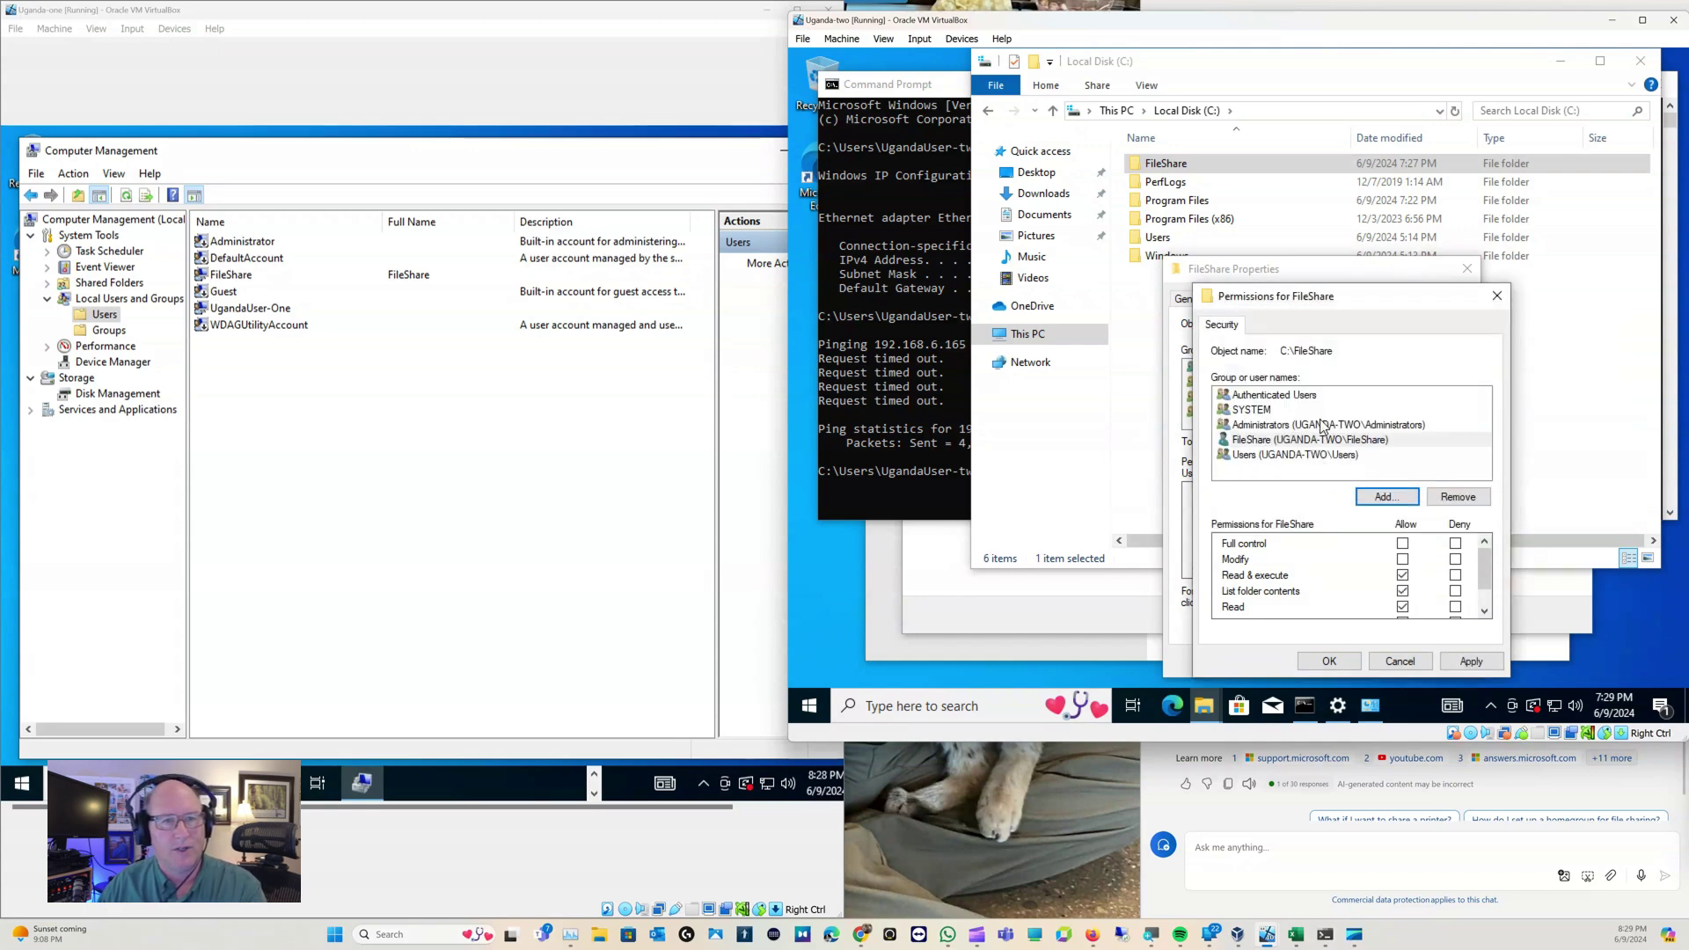
pyautogui.click(1402, 543)
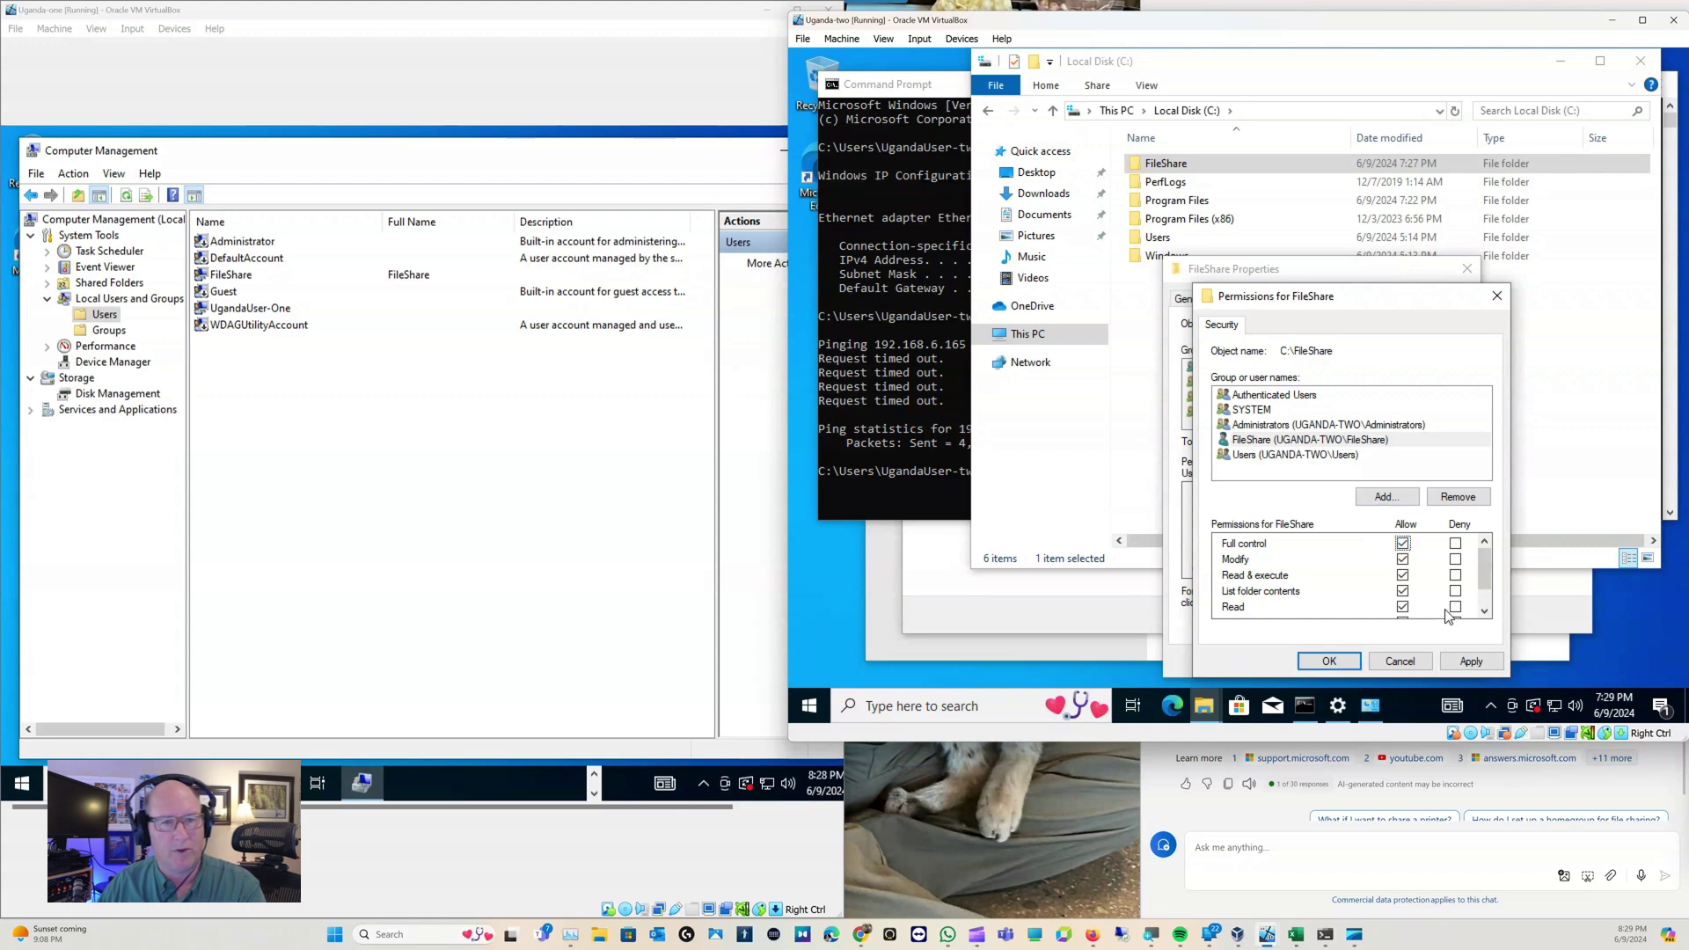
pyautogui.click(1472, 661)
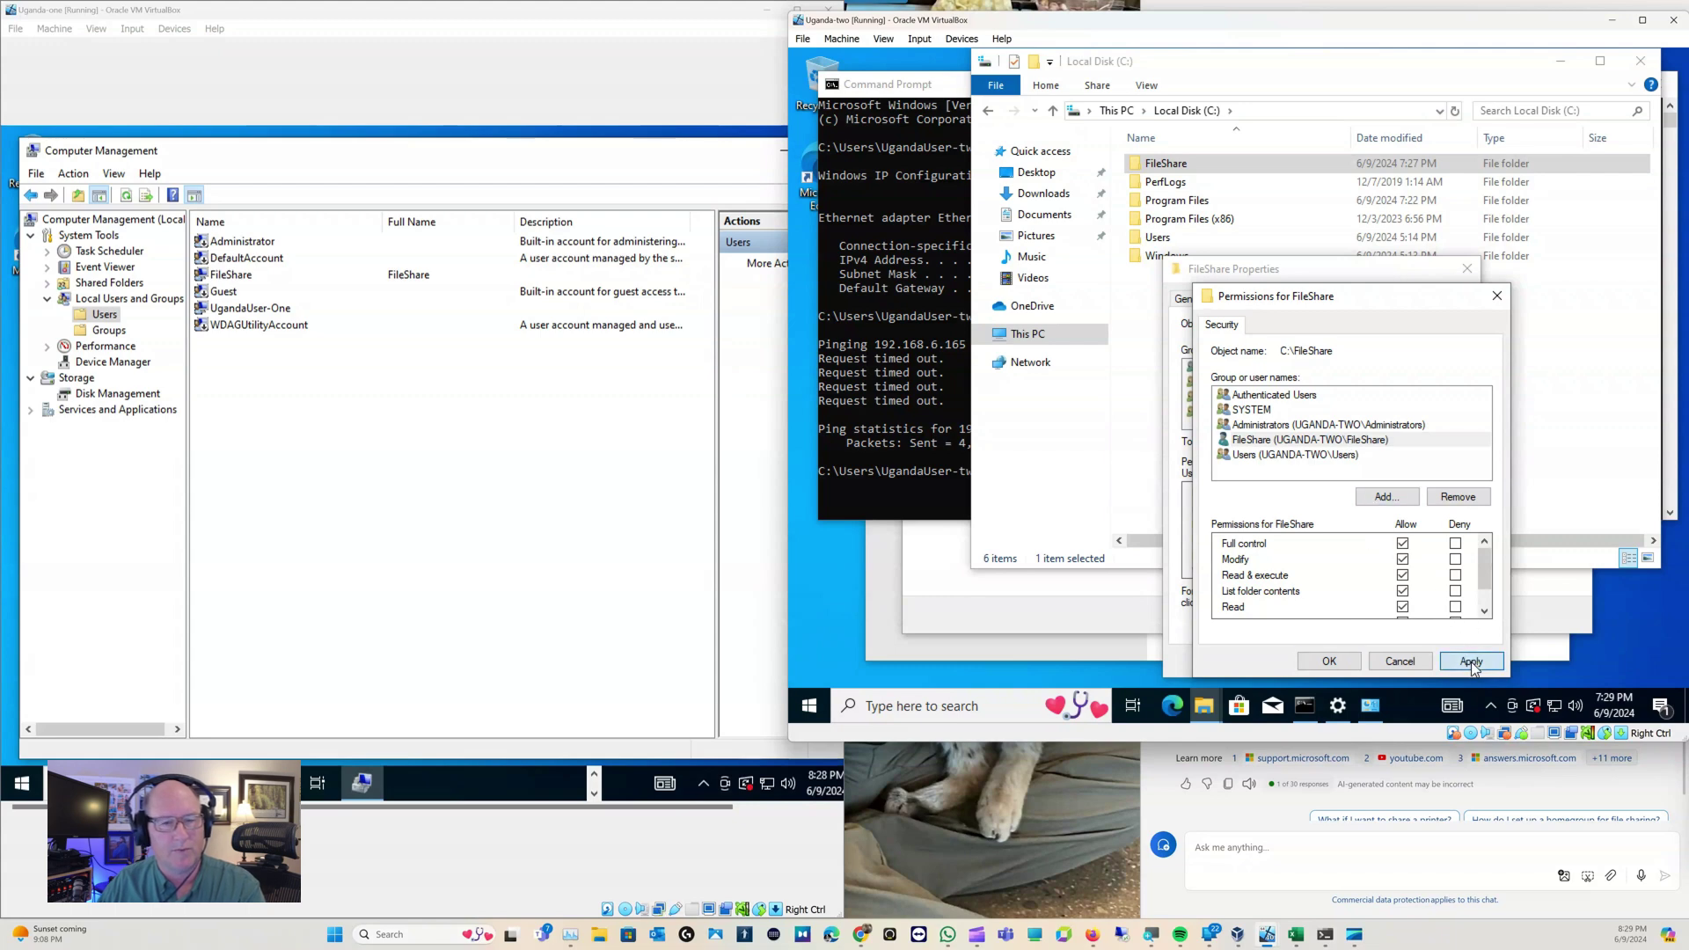
pyautogui.click(1329, 661)
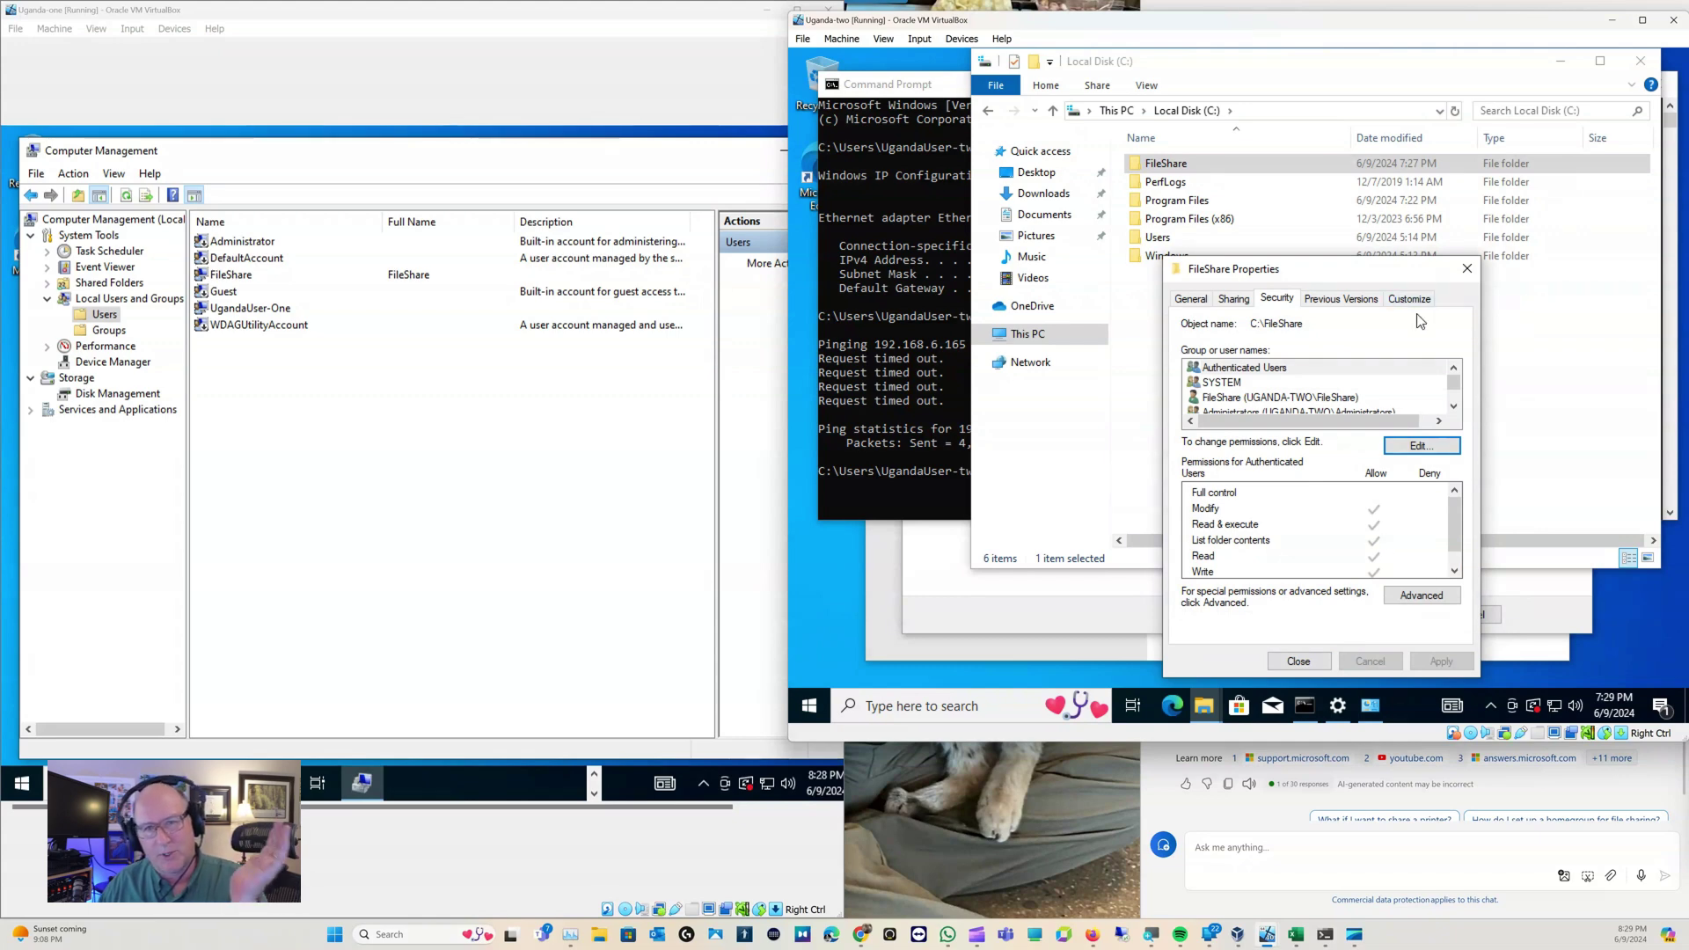
# Close the FileShare folder properties and minimize Computer Management to reveal the Network view
pyautogui.click(1467, 274)
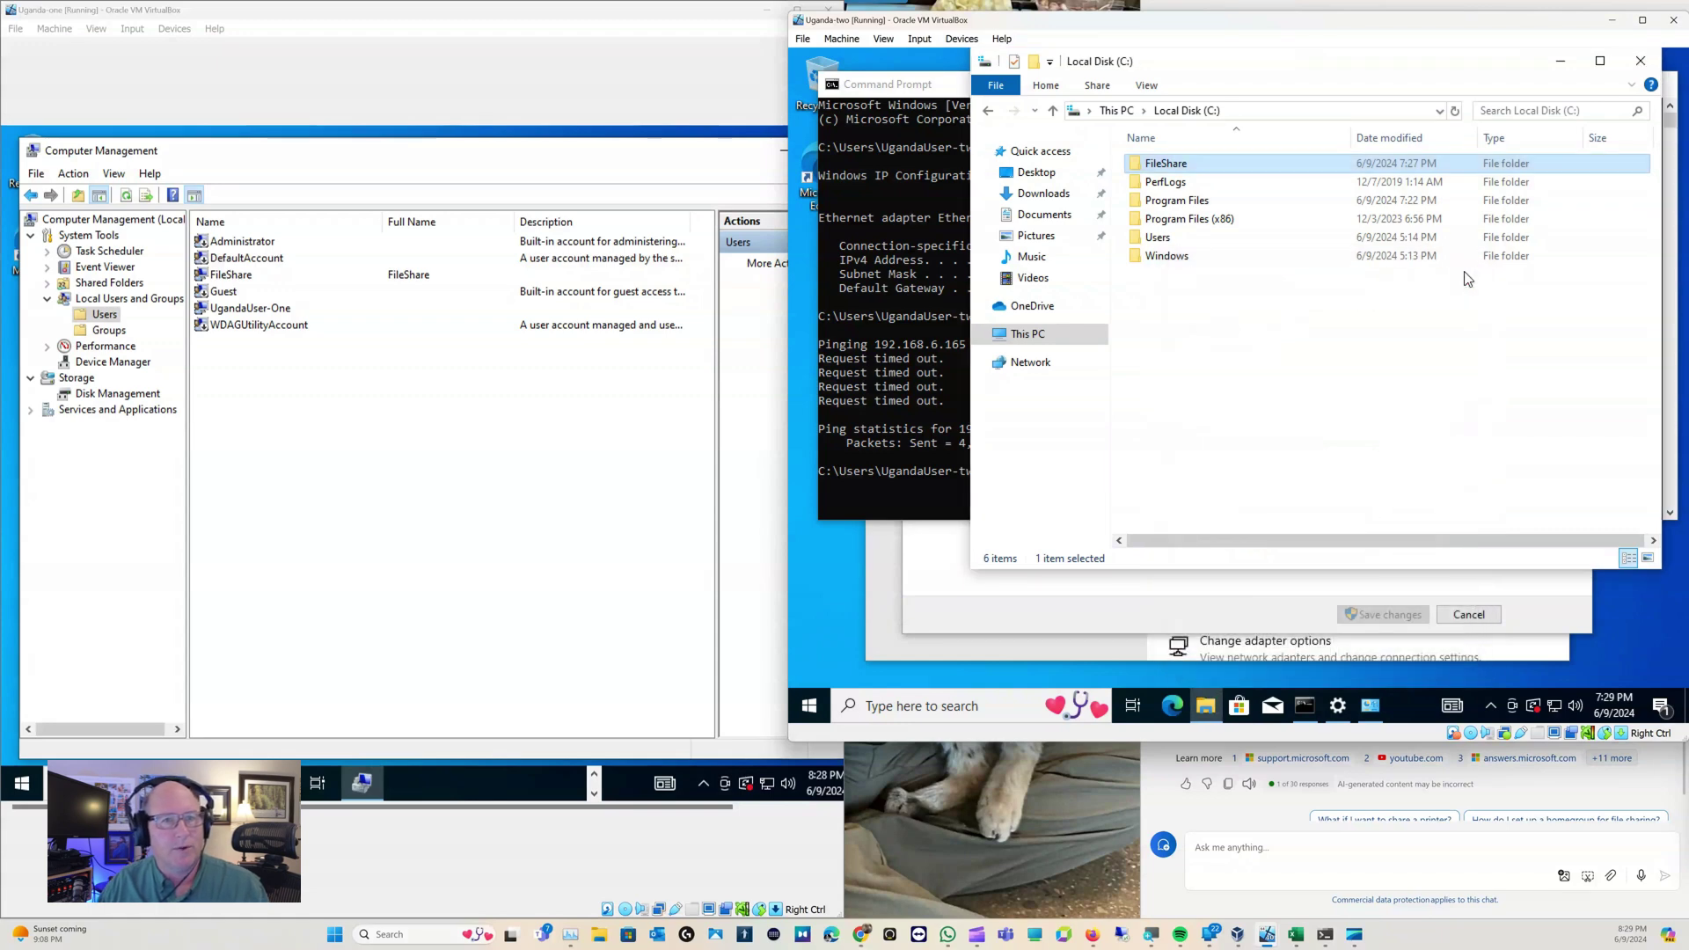
pyautogui.click(333, 477)
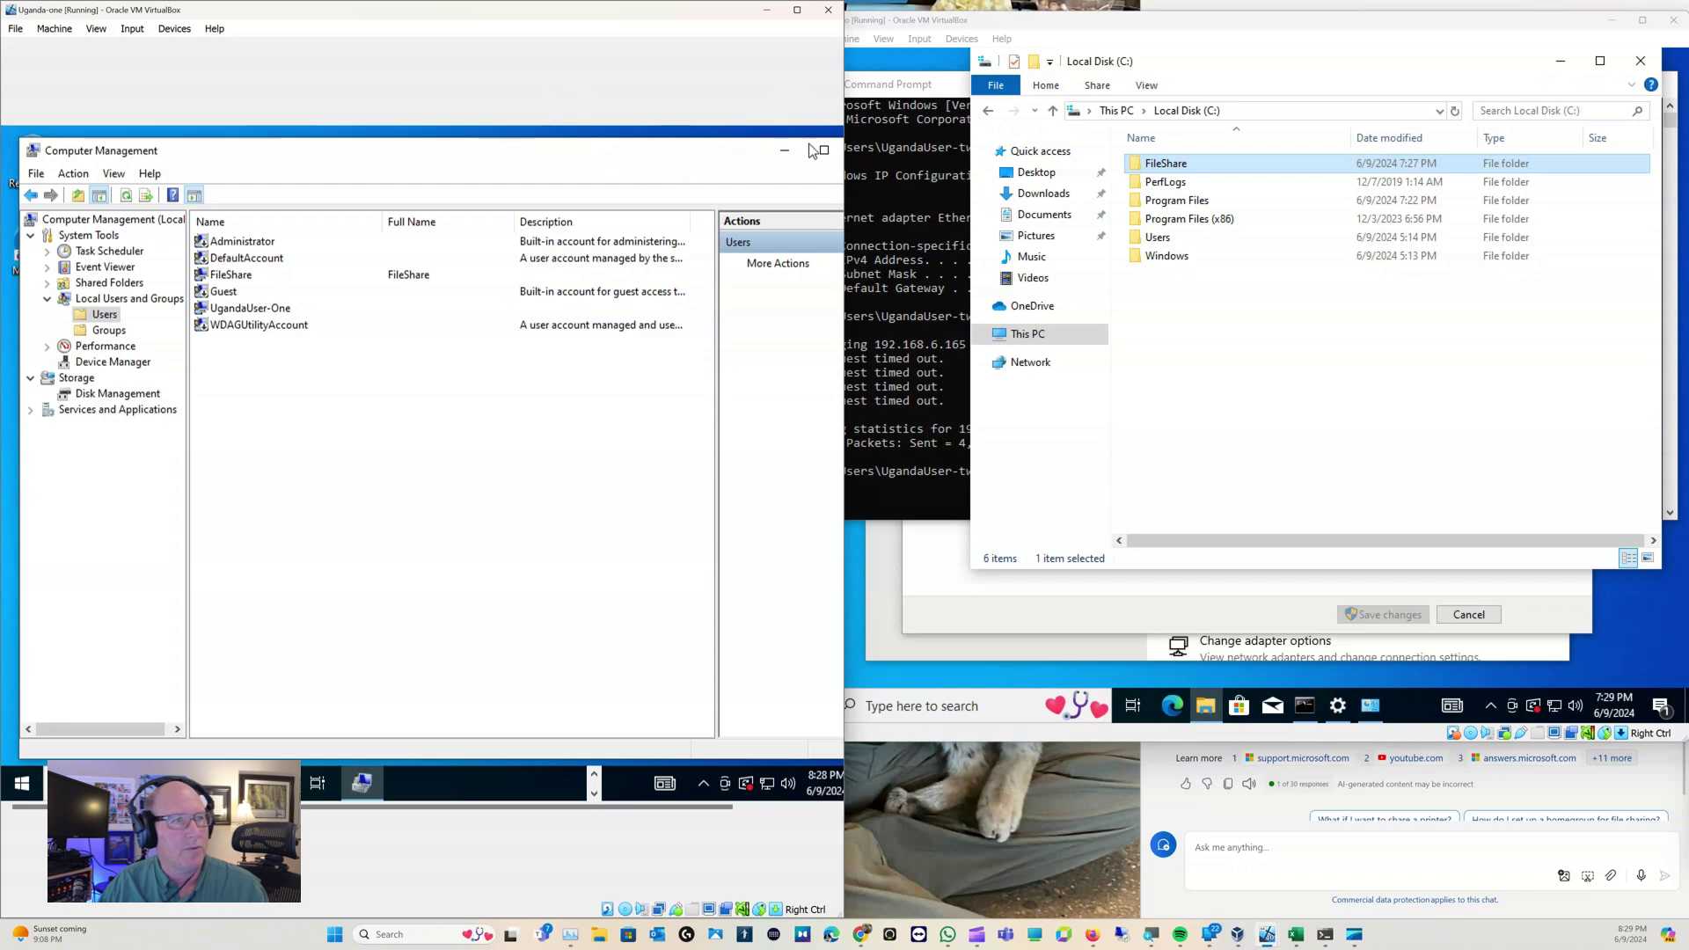
pyautogui.click(784, 151)
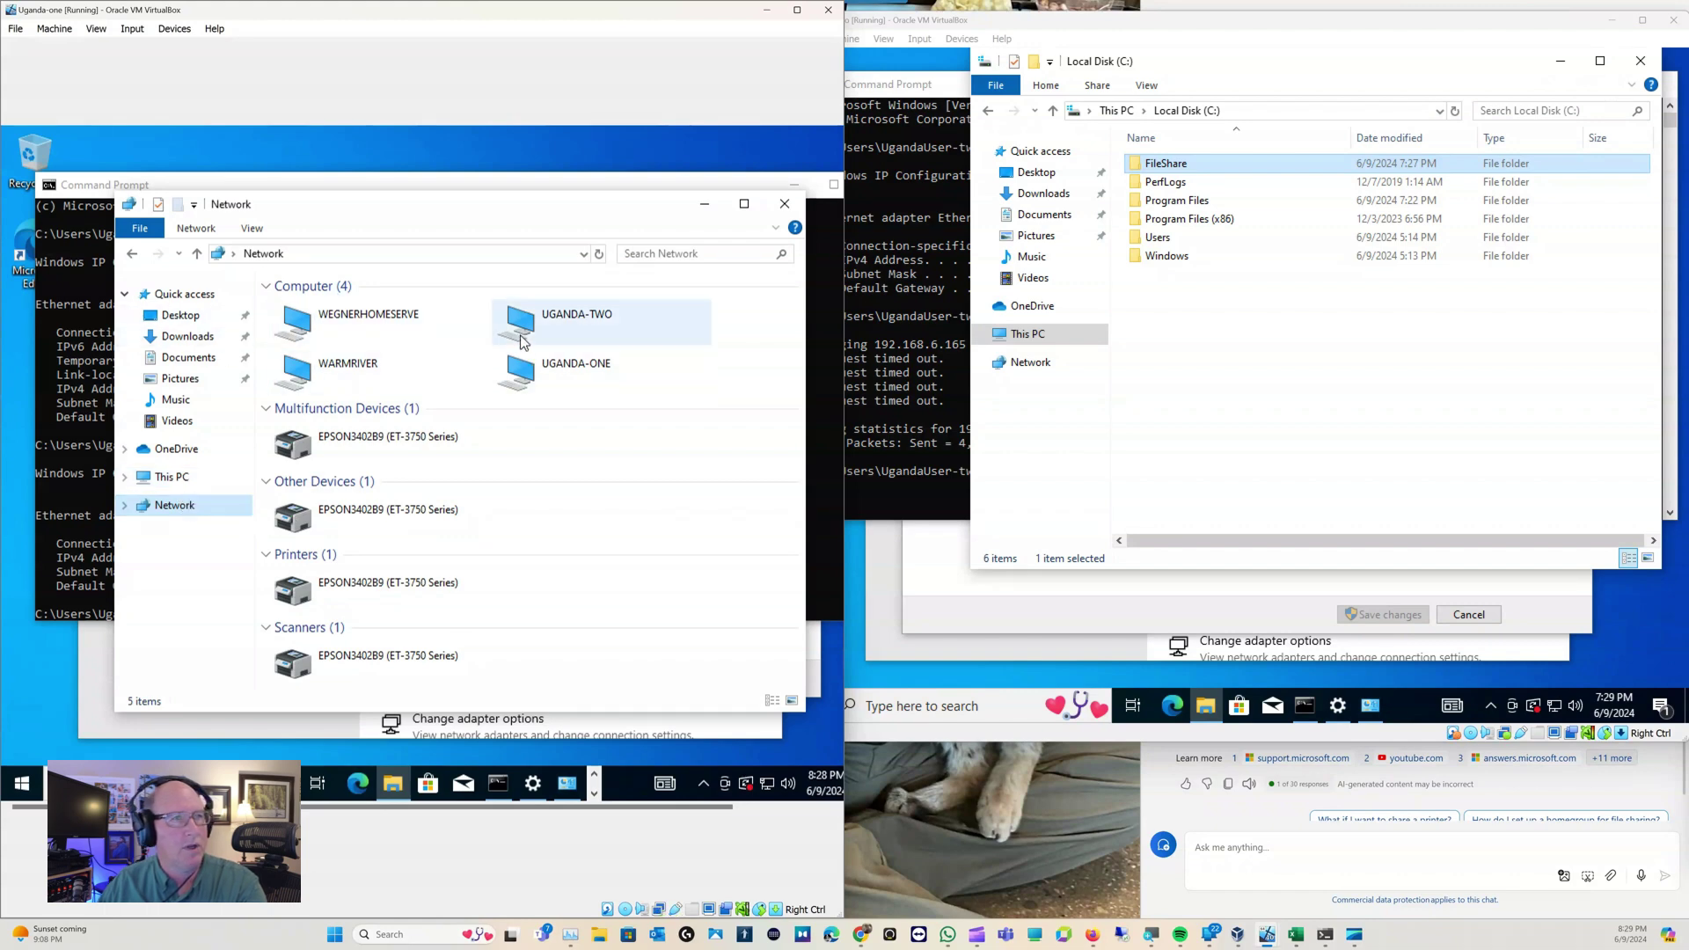
pyautogui.click(889, 50)
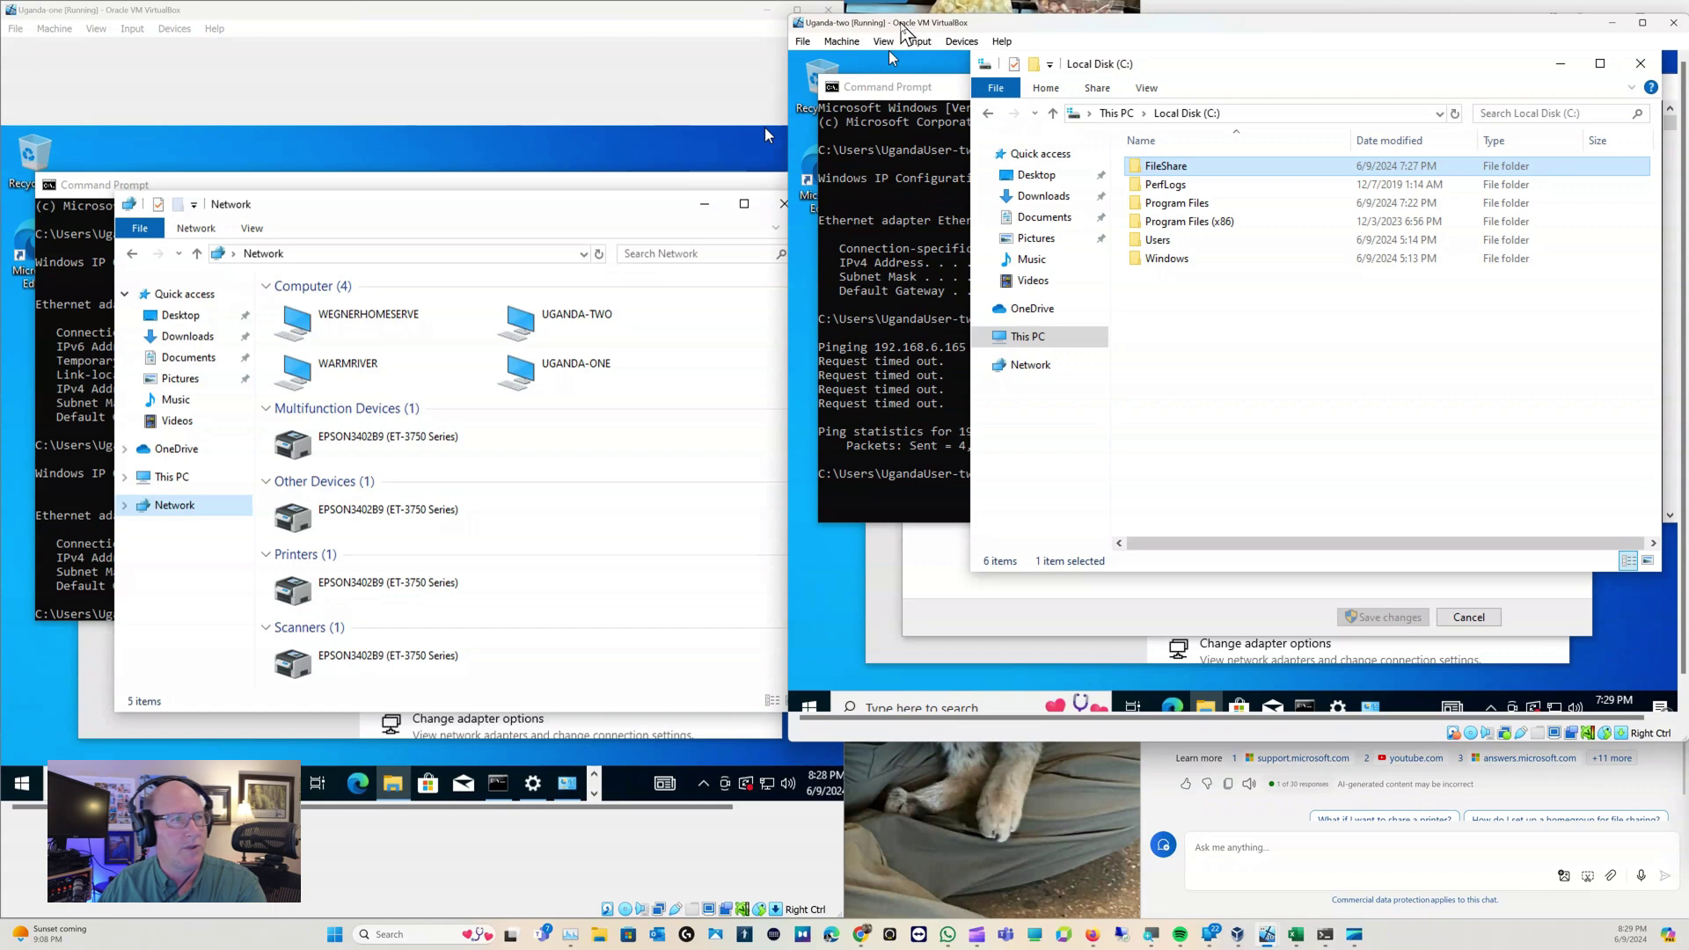
pyautogui.moveTo(902, 24); pyautogui.dragTo(902, 33)
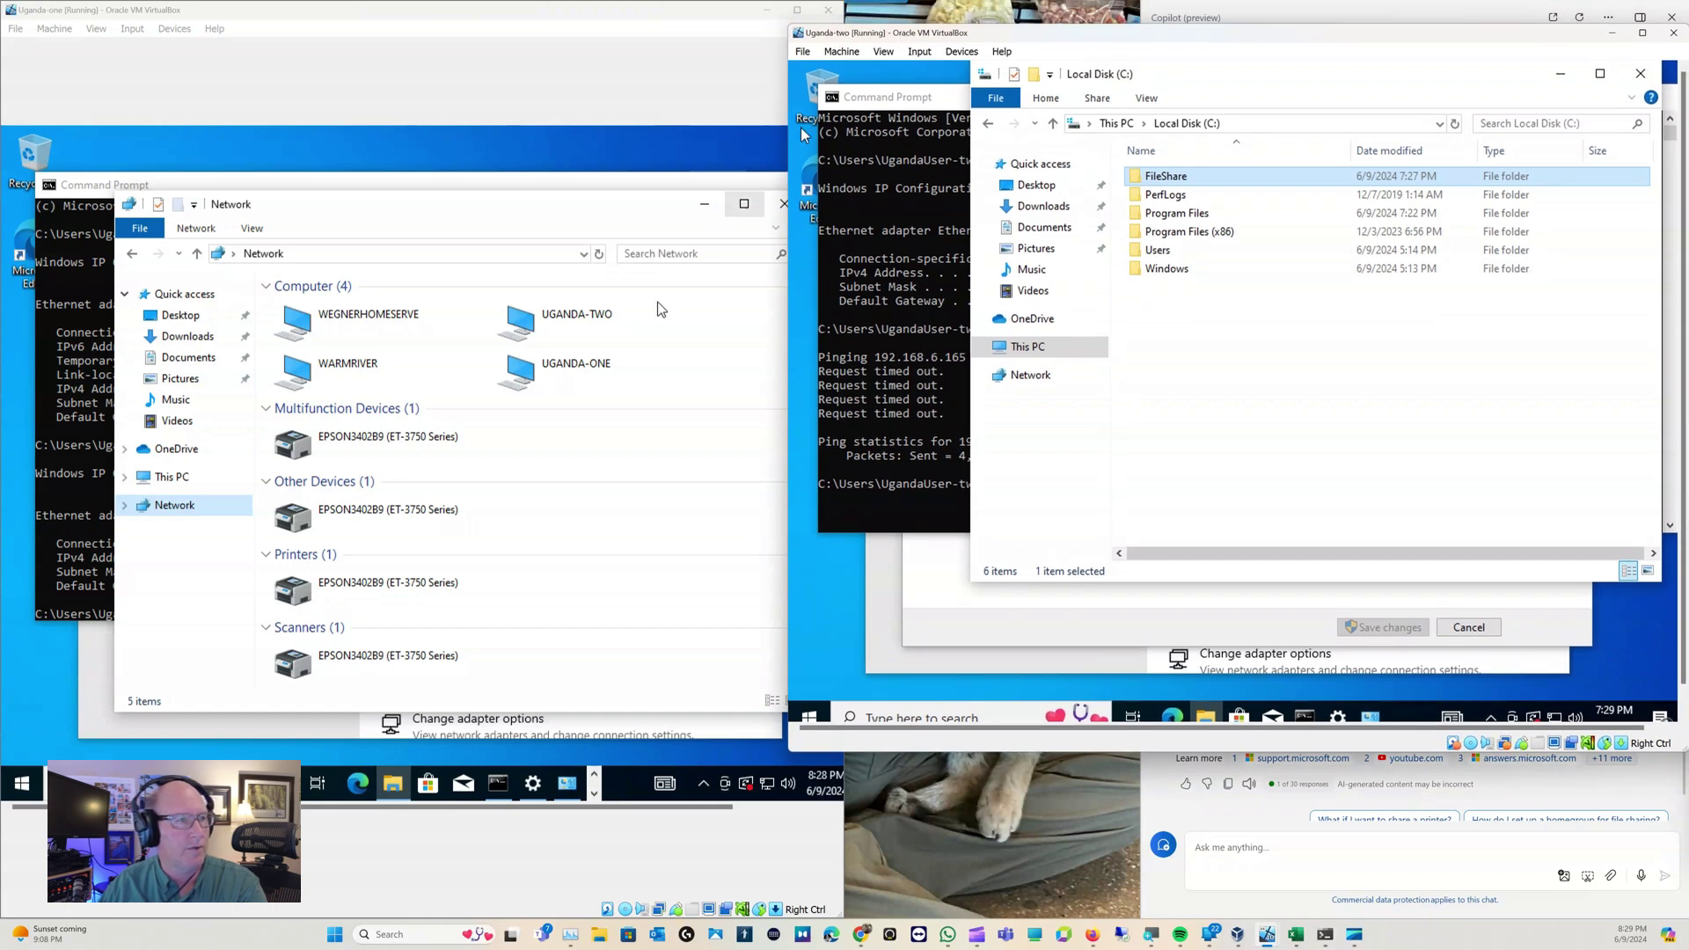
# Open UGANDA-TWO from Network, signing in as FileShare with its password and remembered credentials
pyautogui.doubleClick(543, 323)
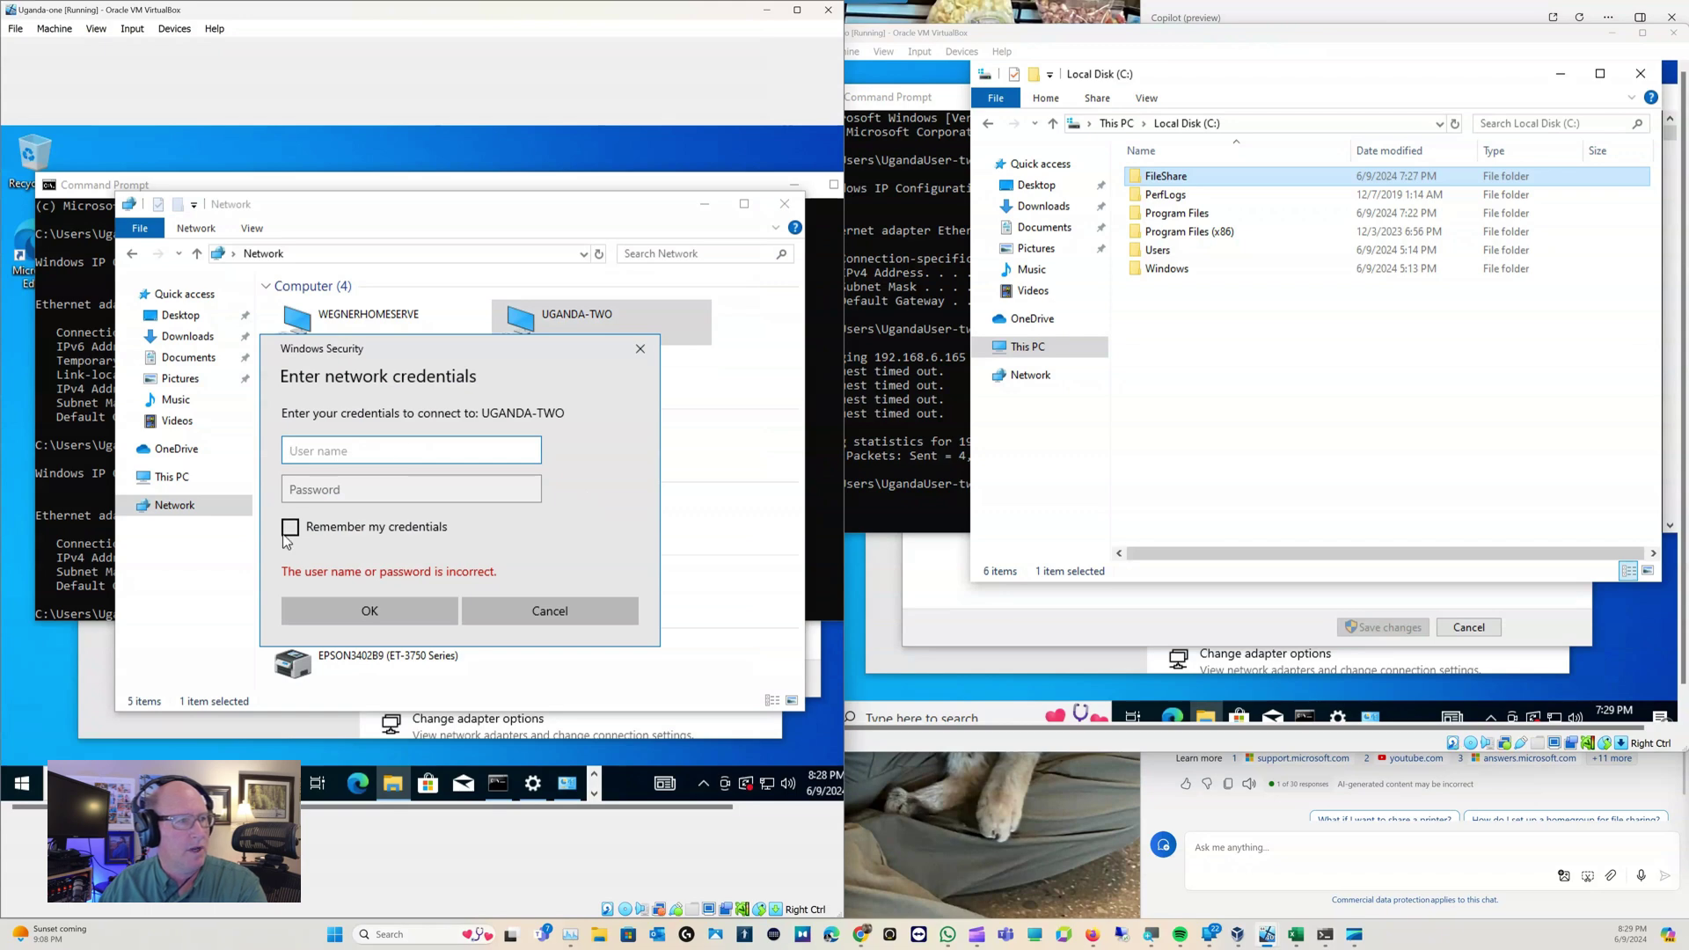
pyautogui.click(290, 527)
pyautogui.click(318, 454)
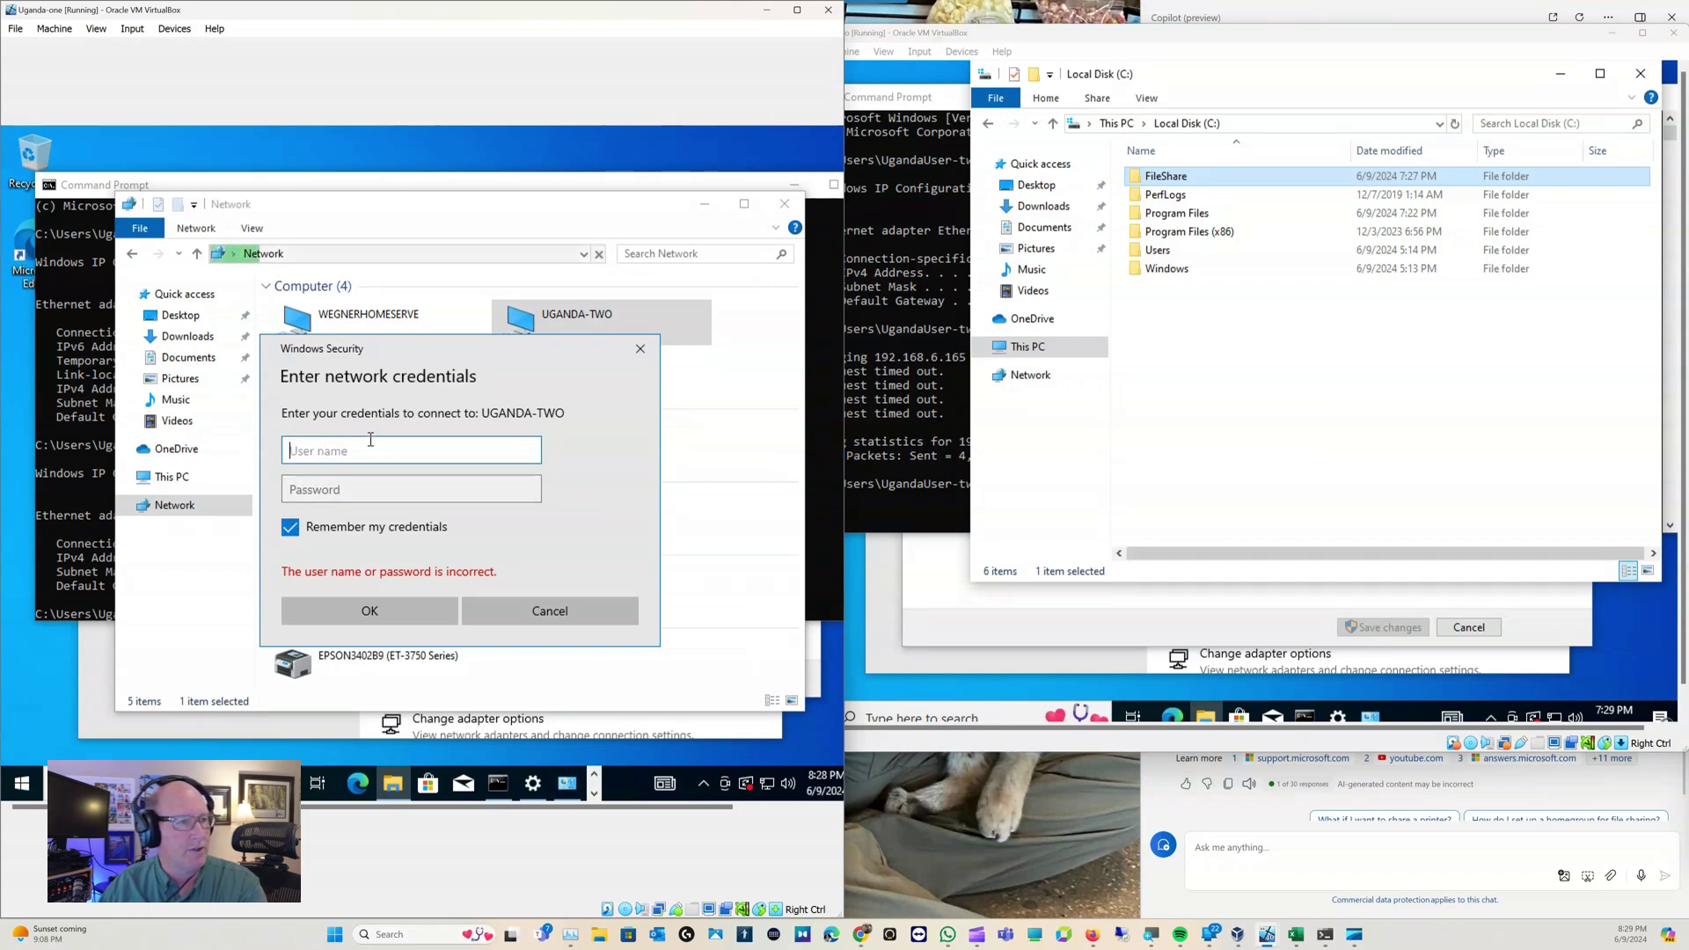
pyautogui.write('FileShare')
pyautogui.press('Tab')
pyautogui.write('password')
pyautogui.press('Return')
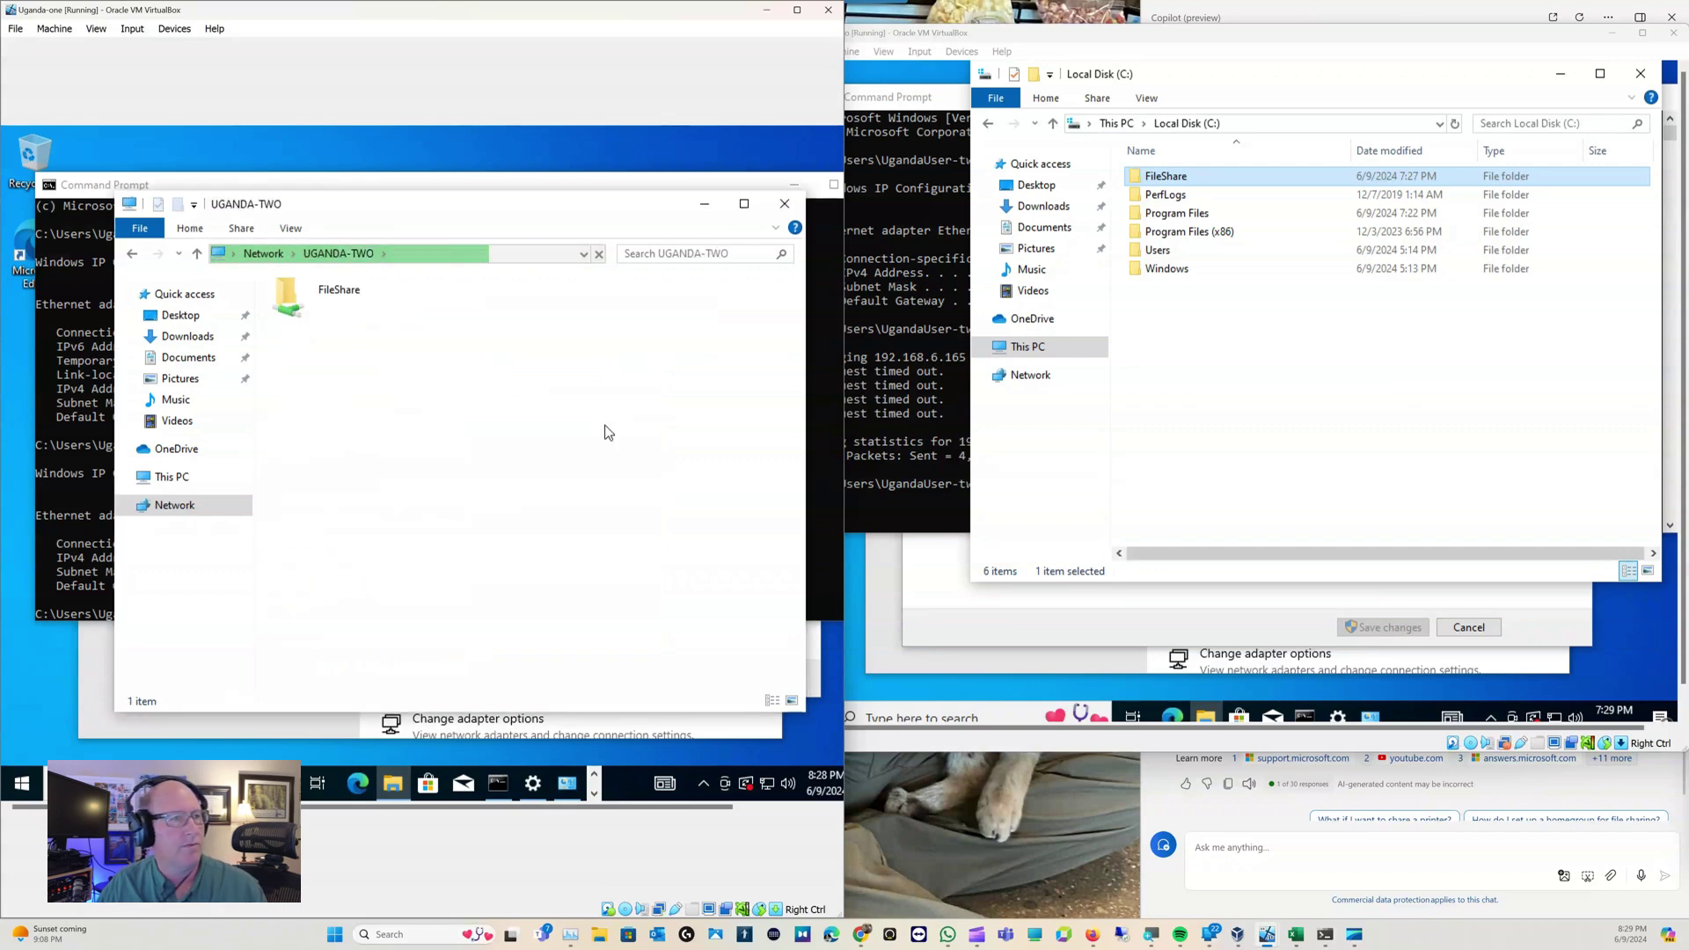
# Open the FileShare folder on Uganda-two locally and through the network share on Uganda-one
pyautogui.doubleClick(285, 304)
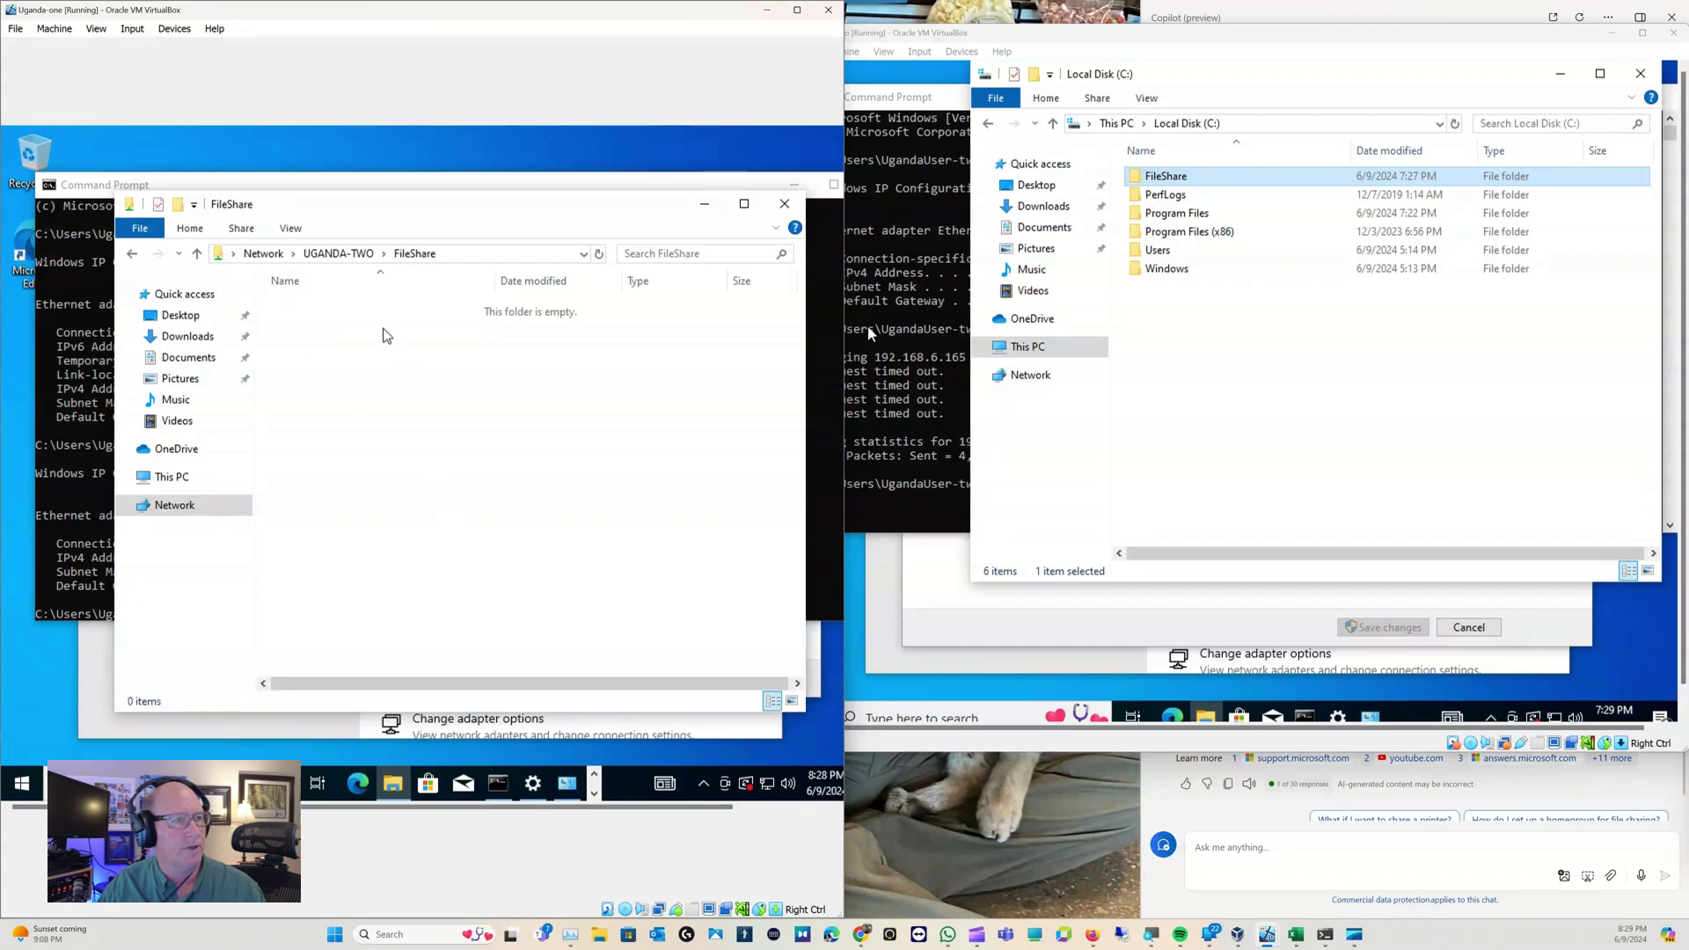
pyautogui.click(338, 253)
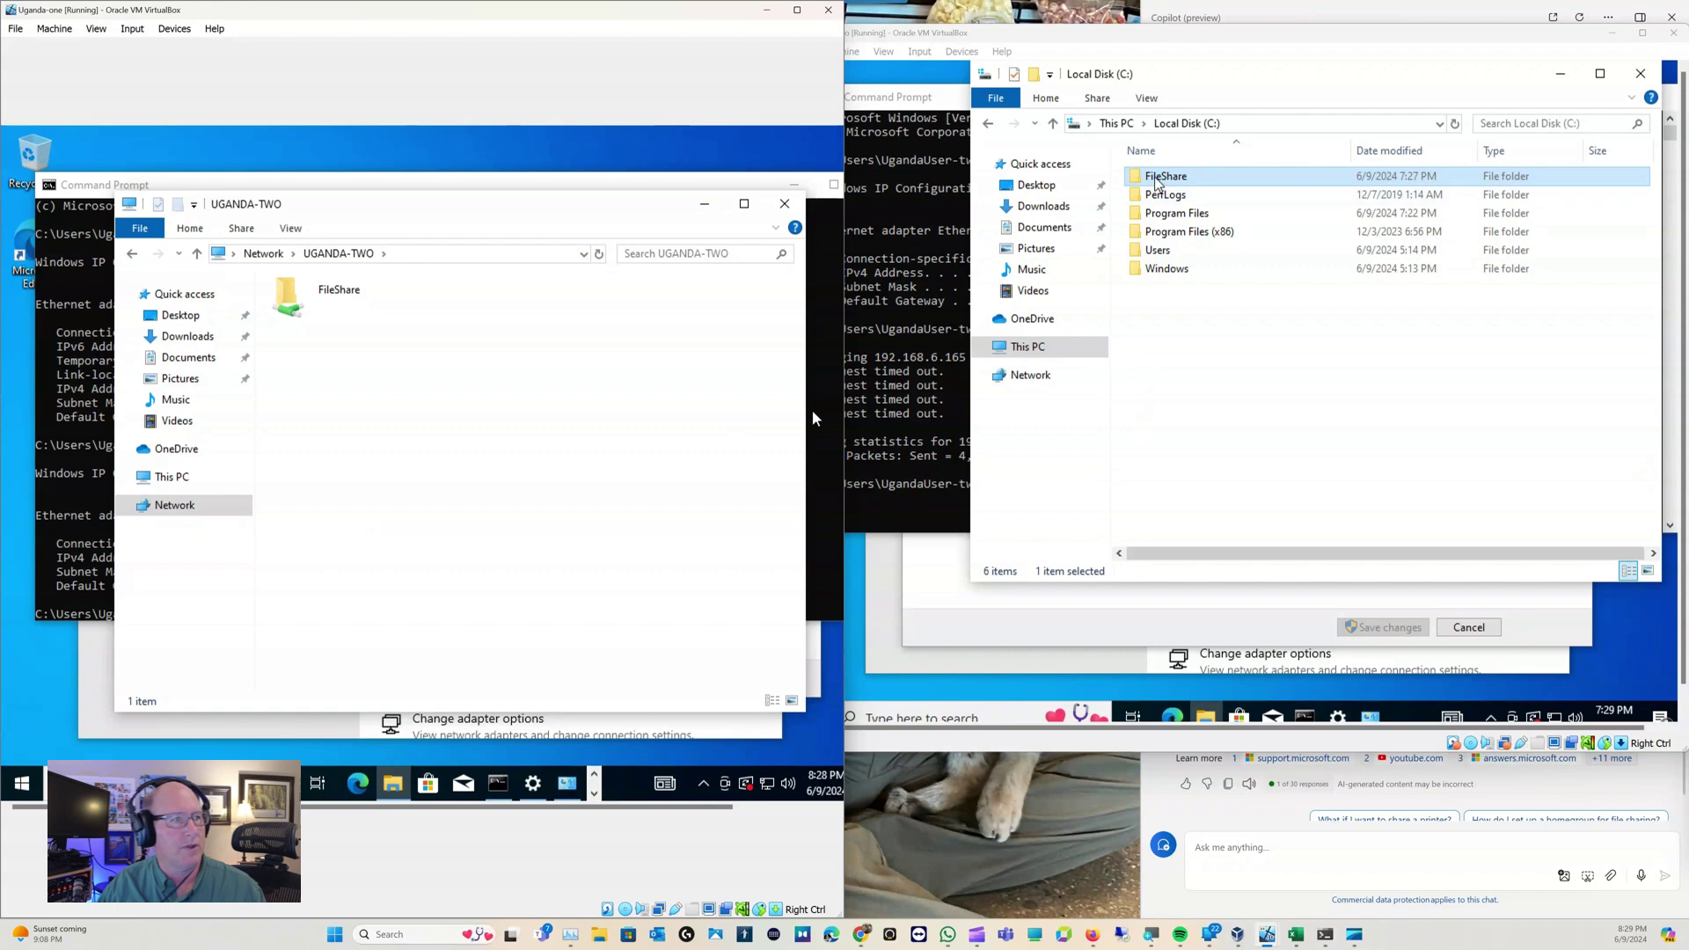
pyautogui.doubleClick(1162, 177)
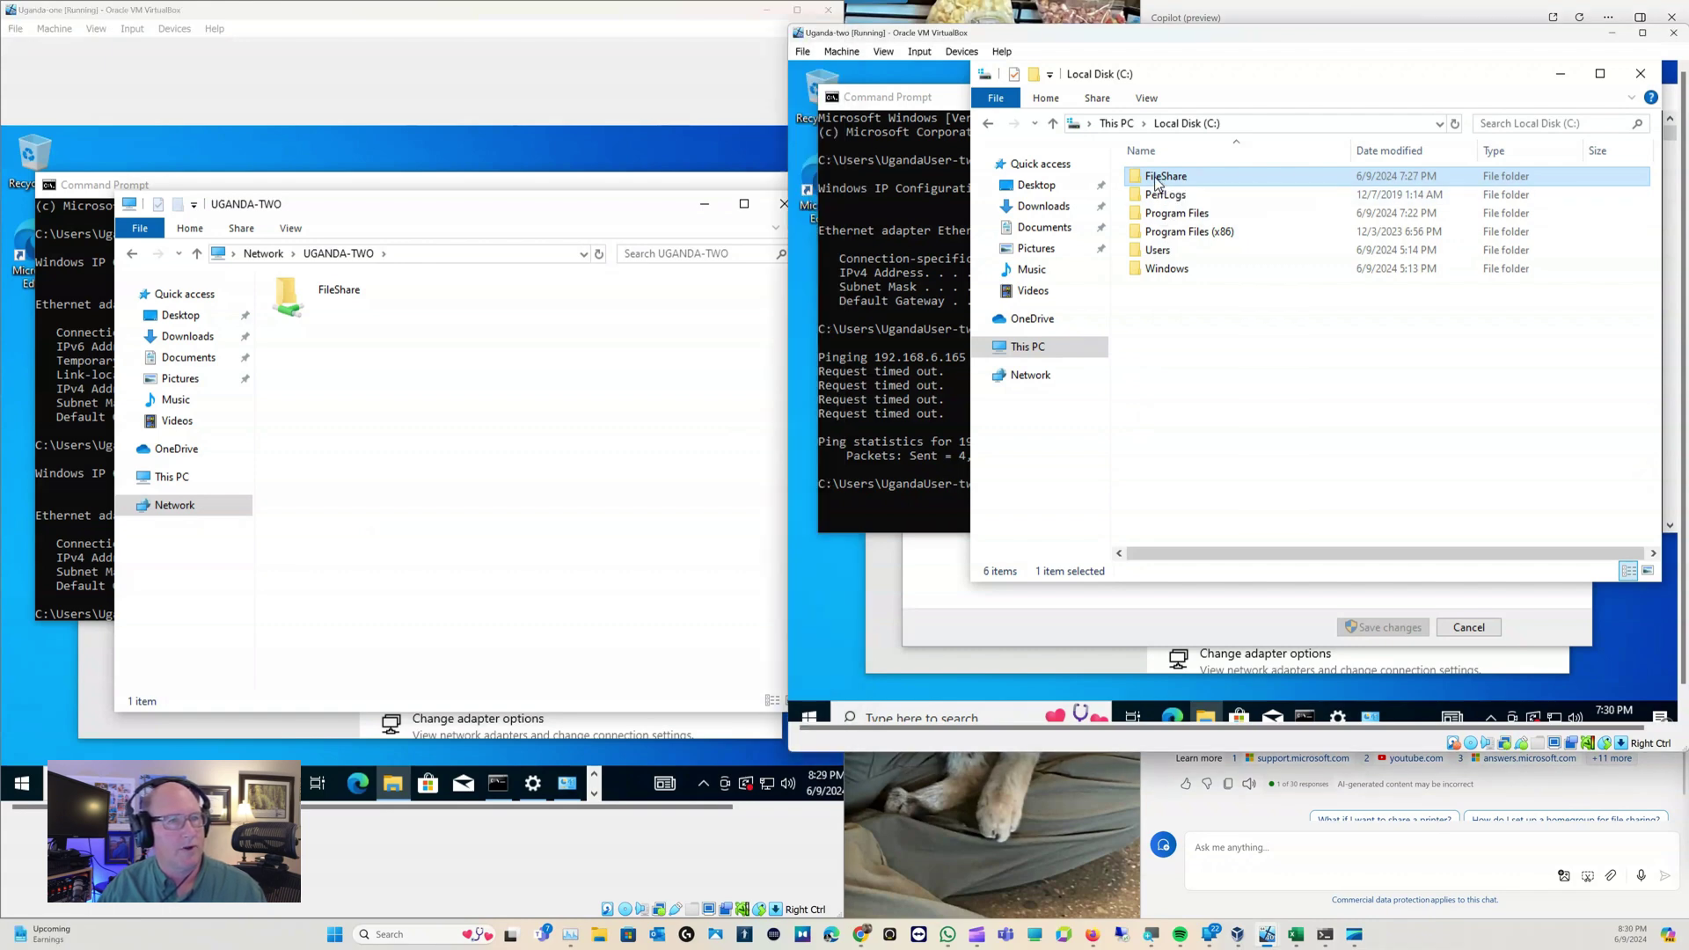
pyautogui.doubleClick(298, 292)
# Create a new text document named TestFromUgandatwo in Uganda-two's FileShare folder
pyautogui.rightClick(1206, 242)
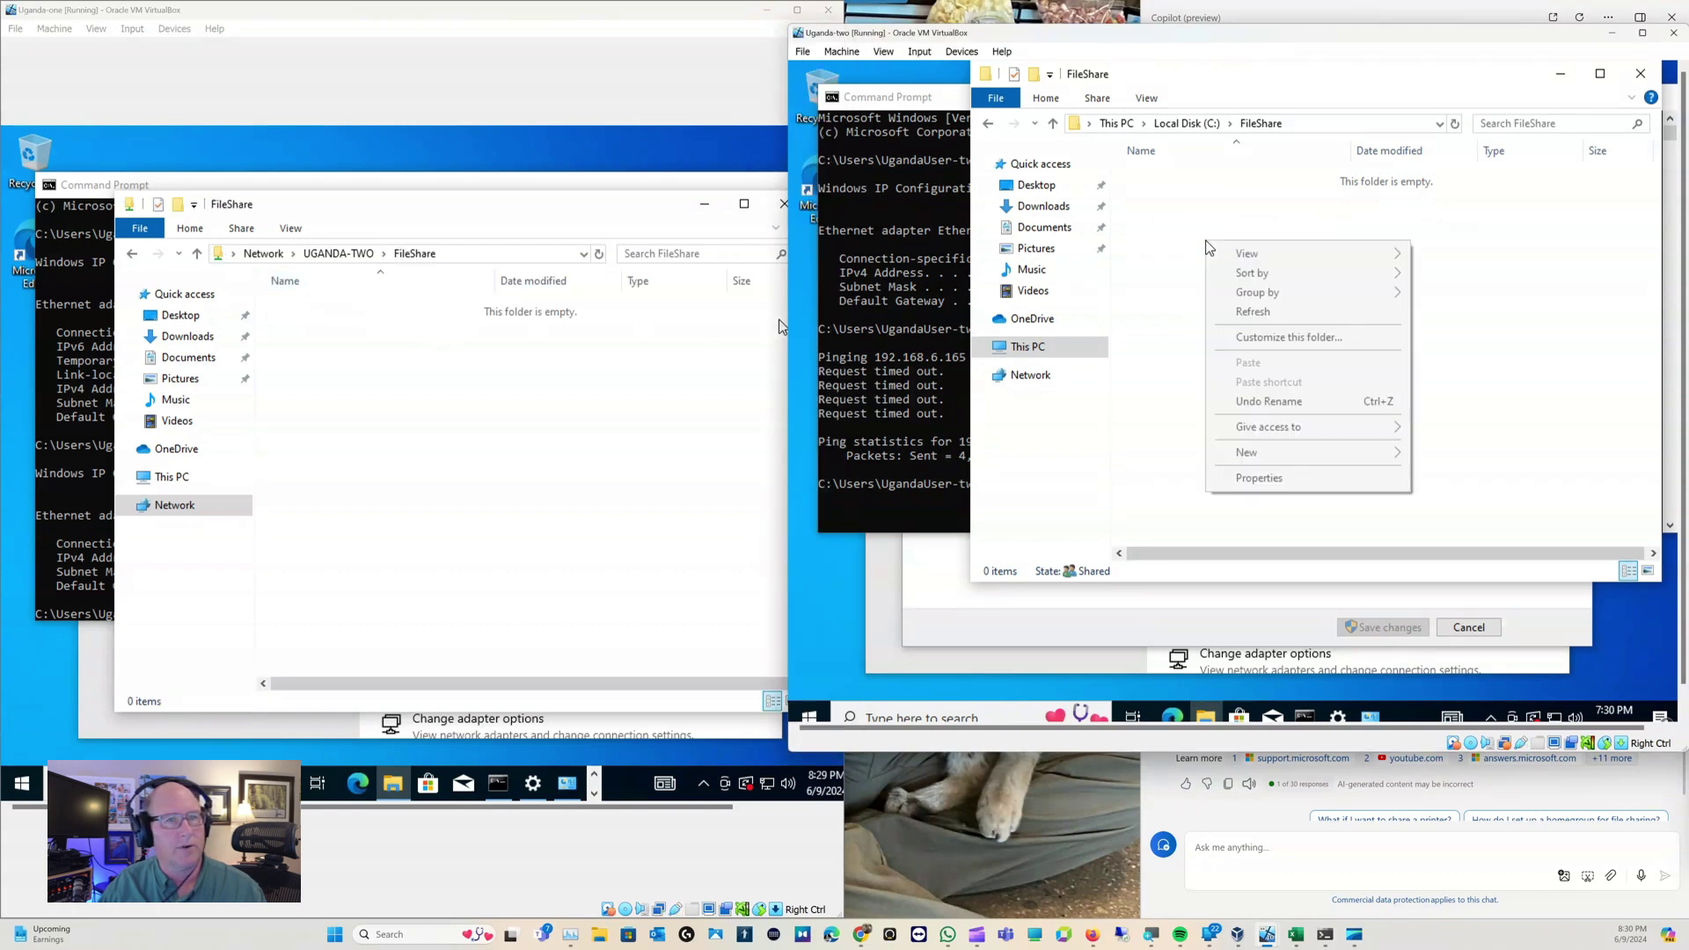
pyautogui.moveTo(1379, 453)
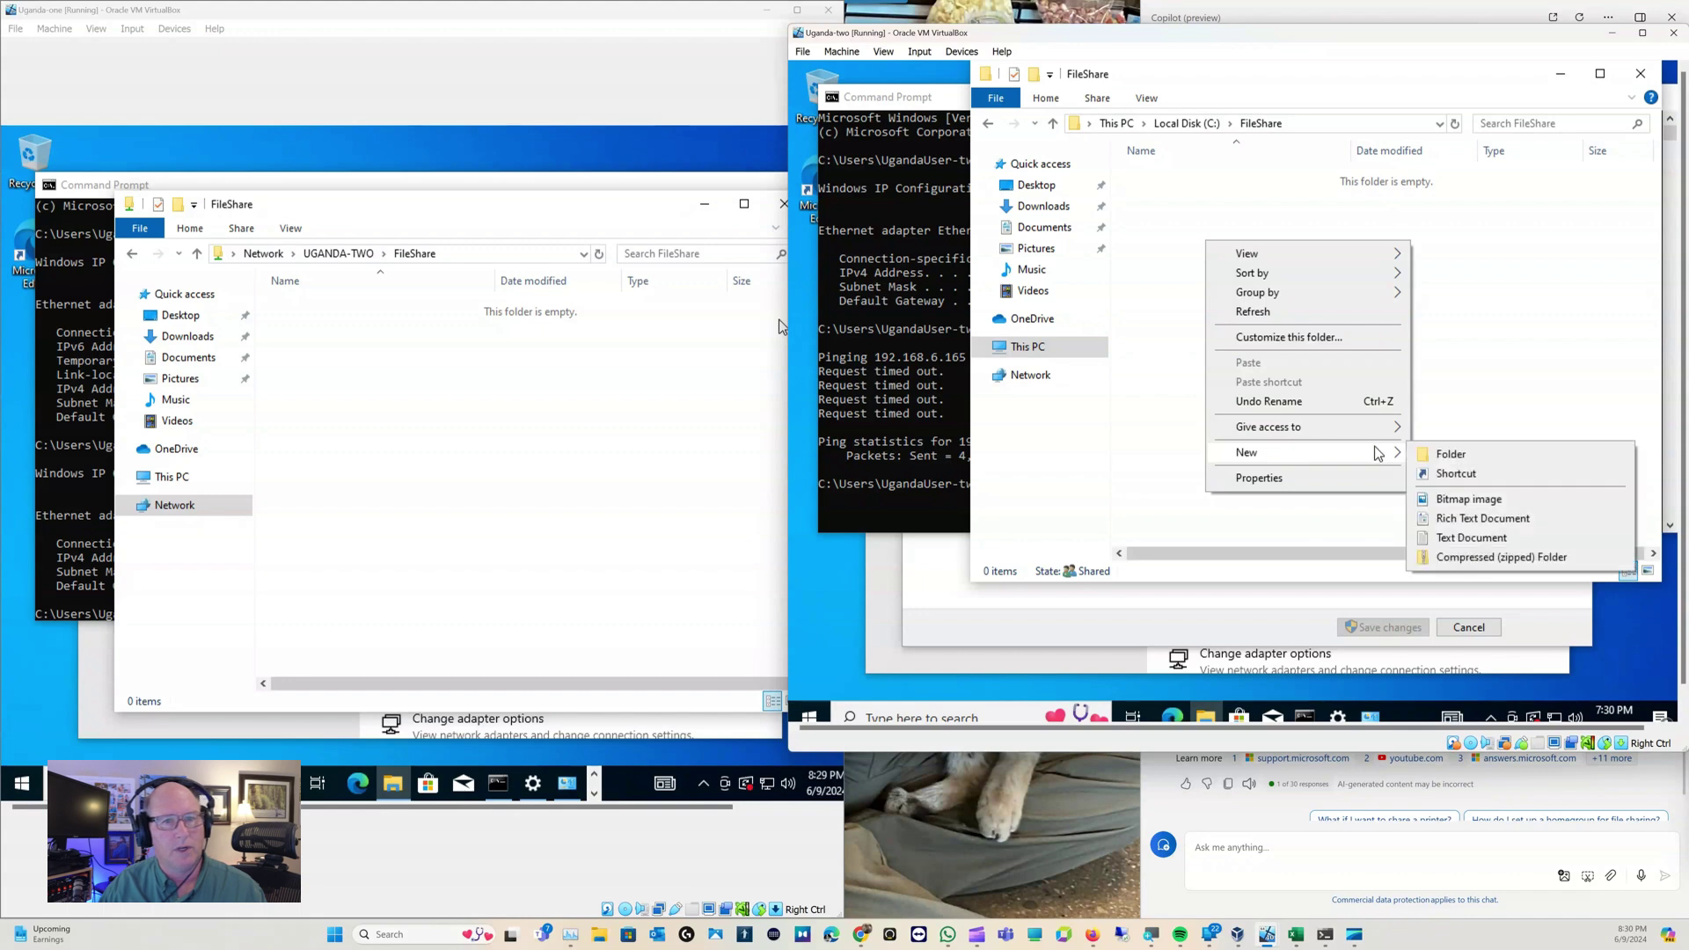
pyautogui.click(1485, 539)
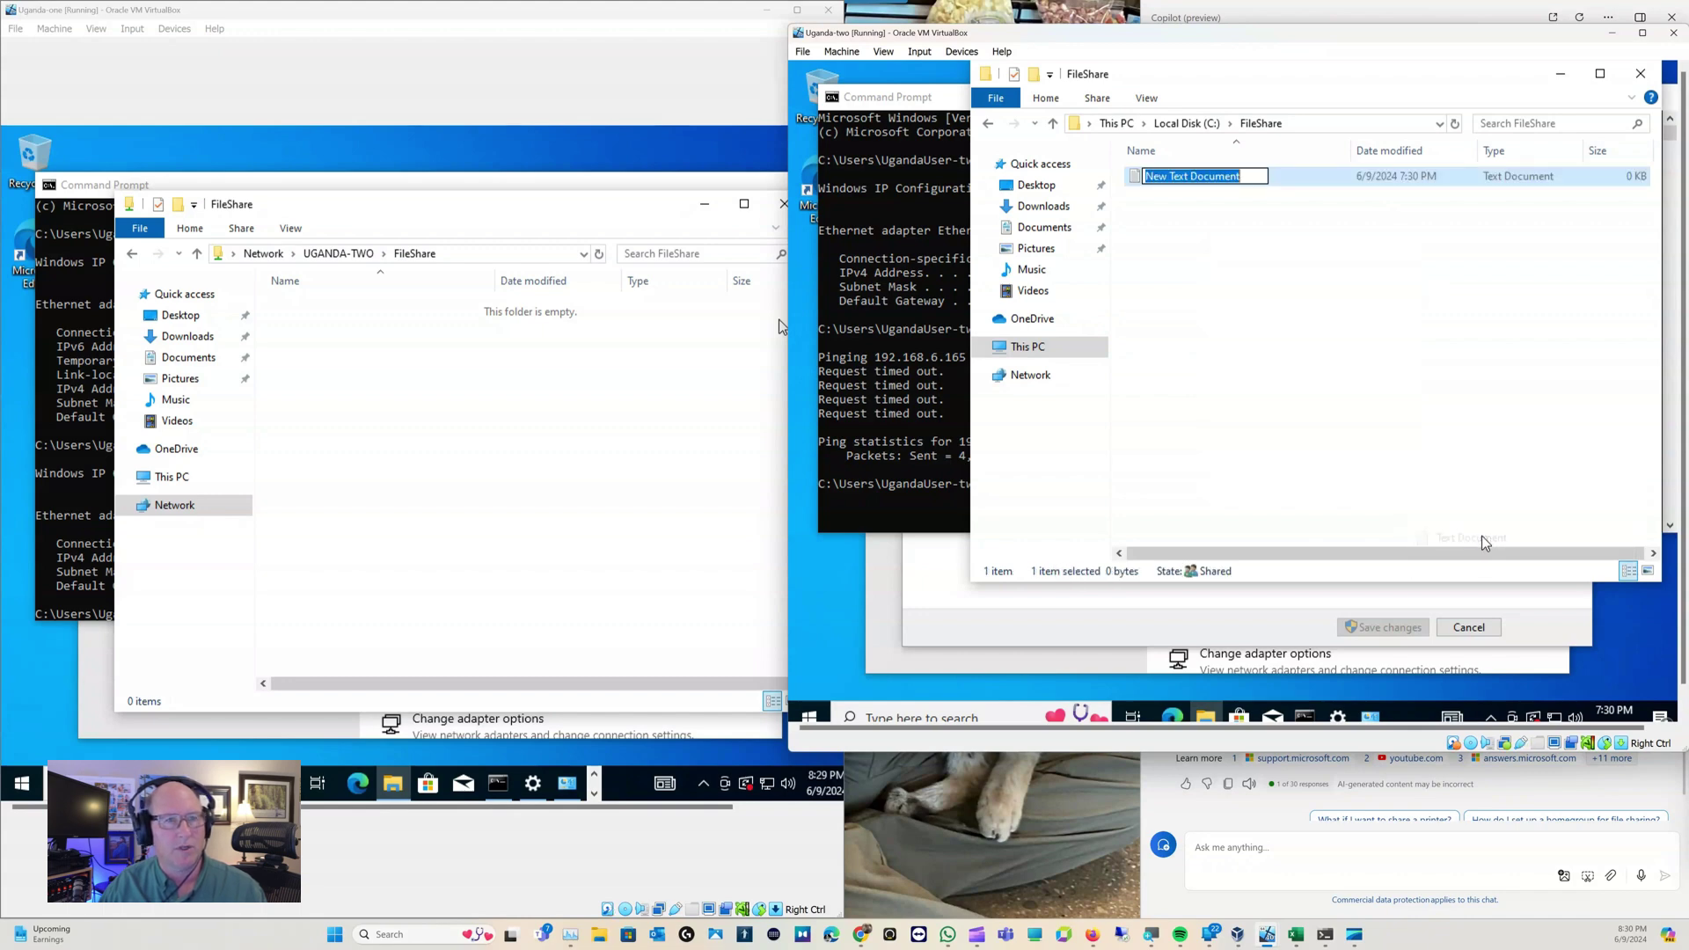
pyautogui.write('Test')
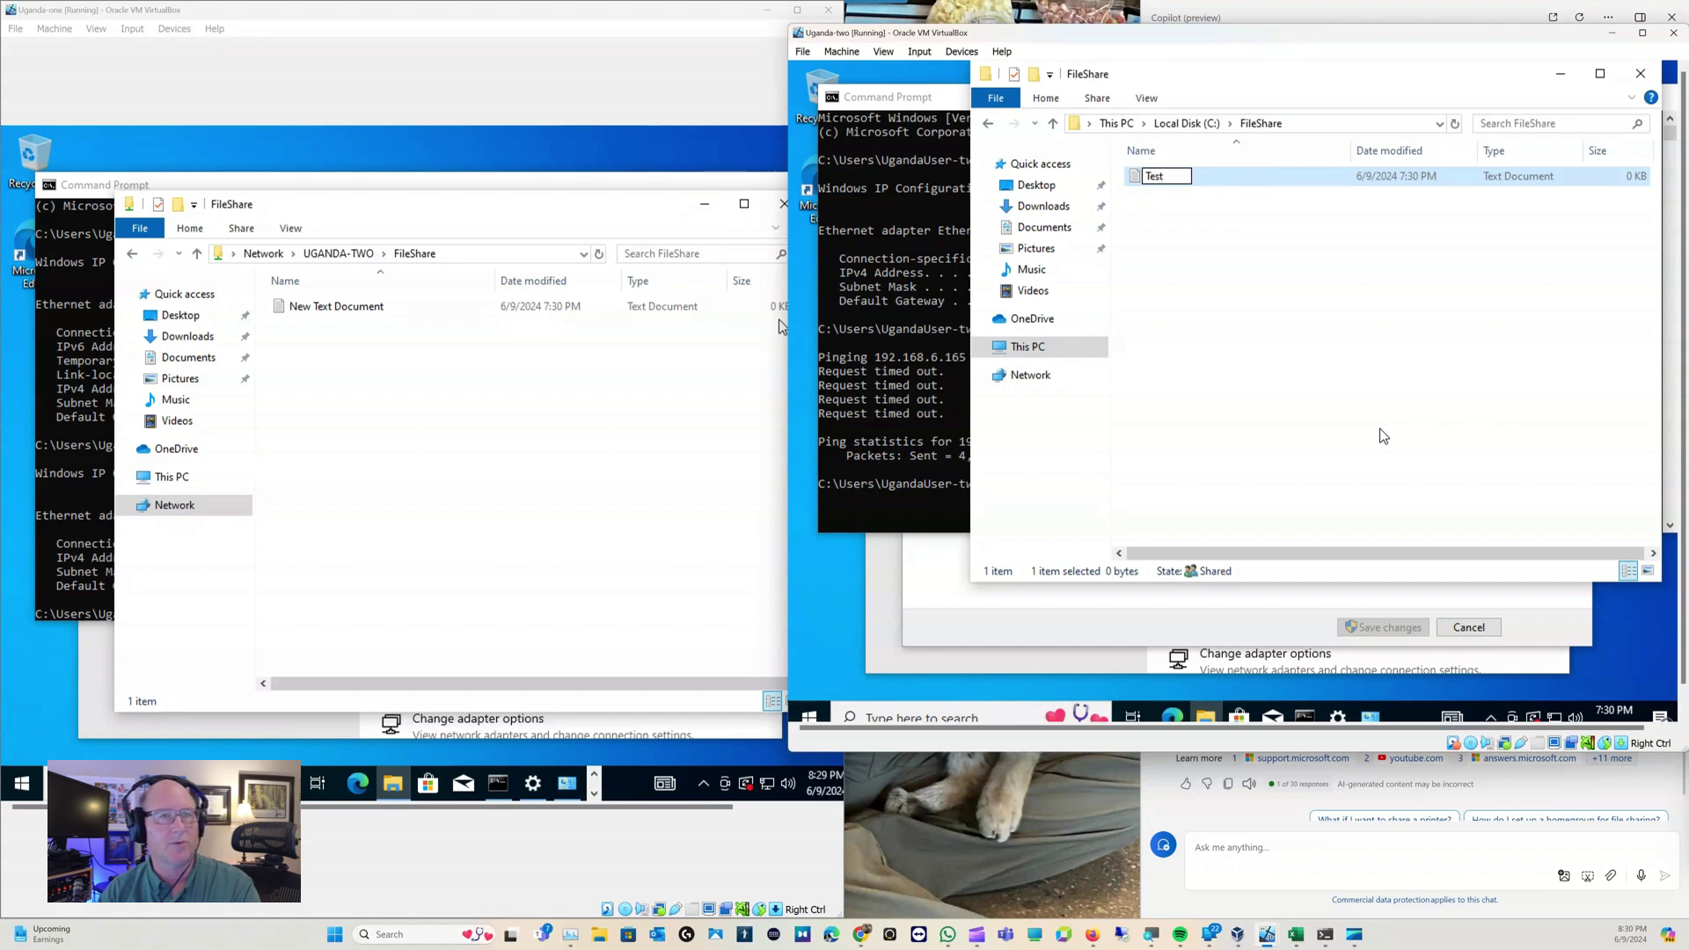
pyautogui.write('FromUg')
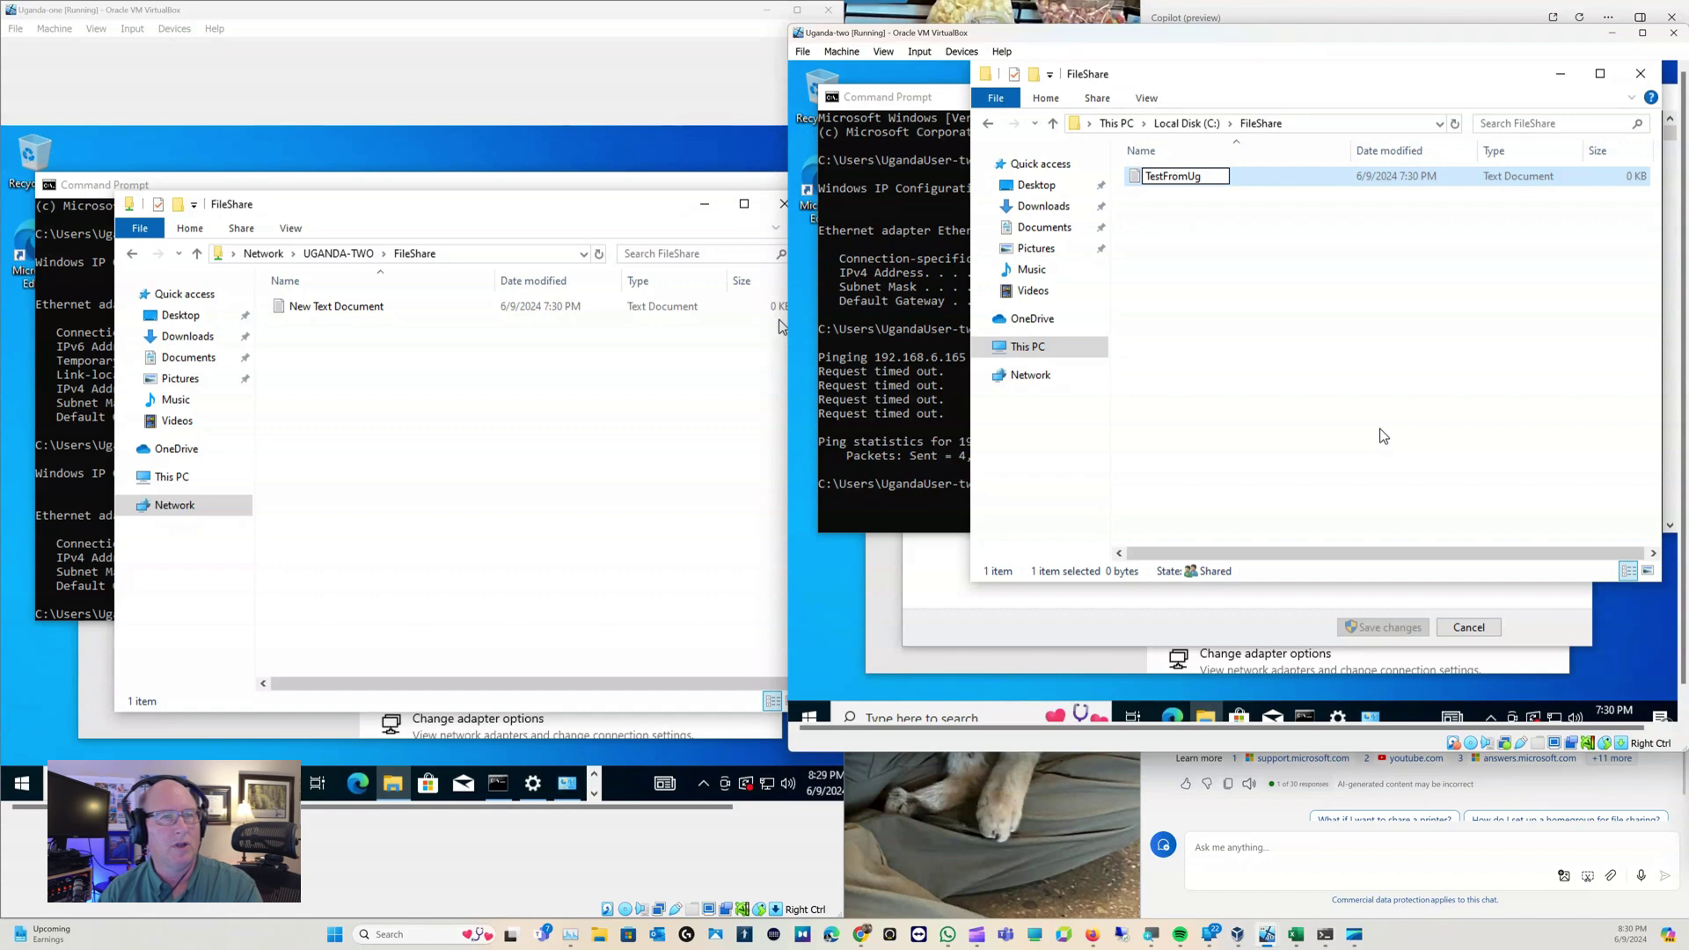
pyautogui.write('andatwo')
pyautogui.press('Return')
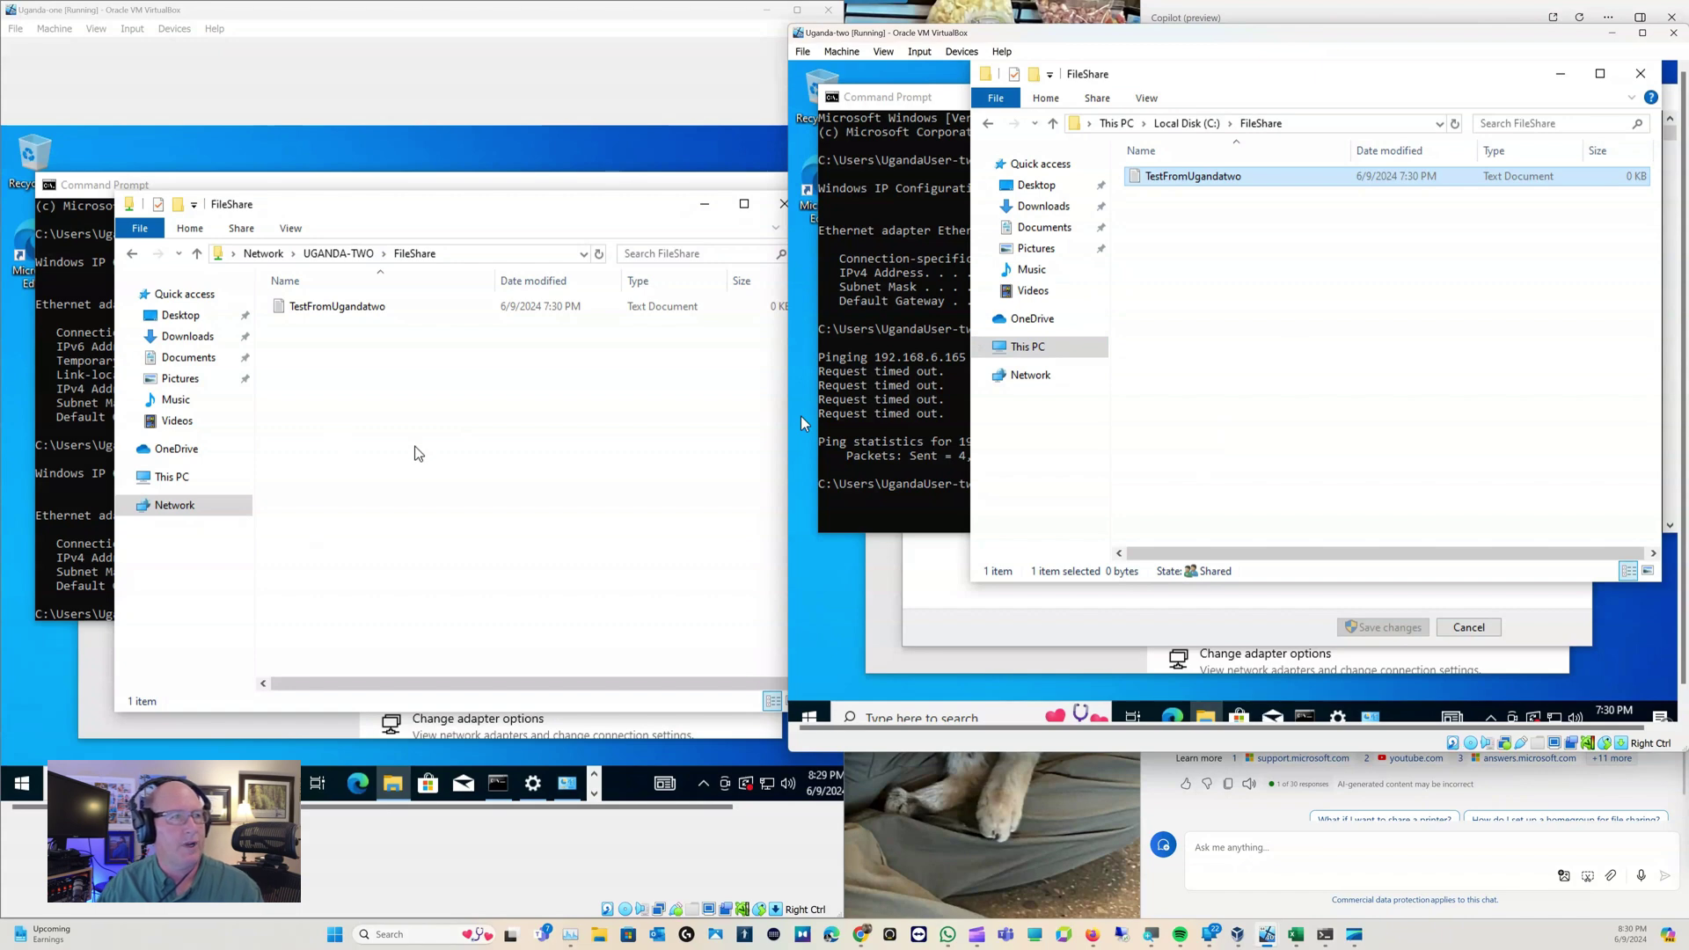
pyautogui.click(427, 475)
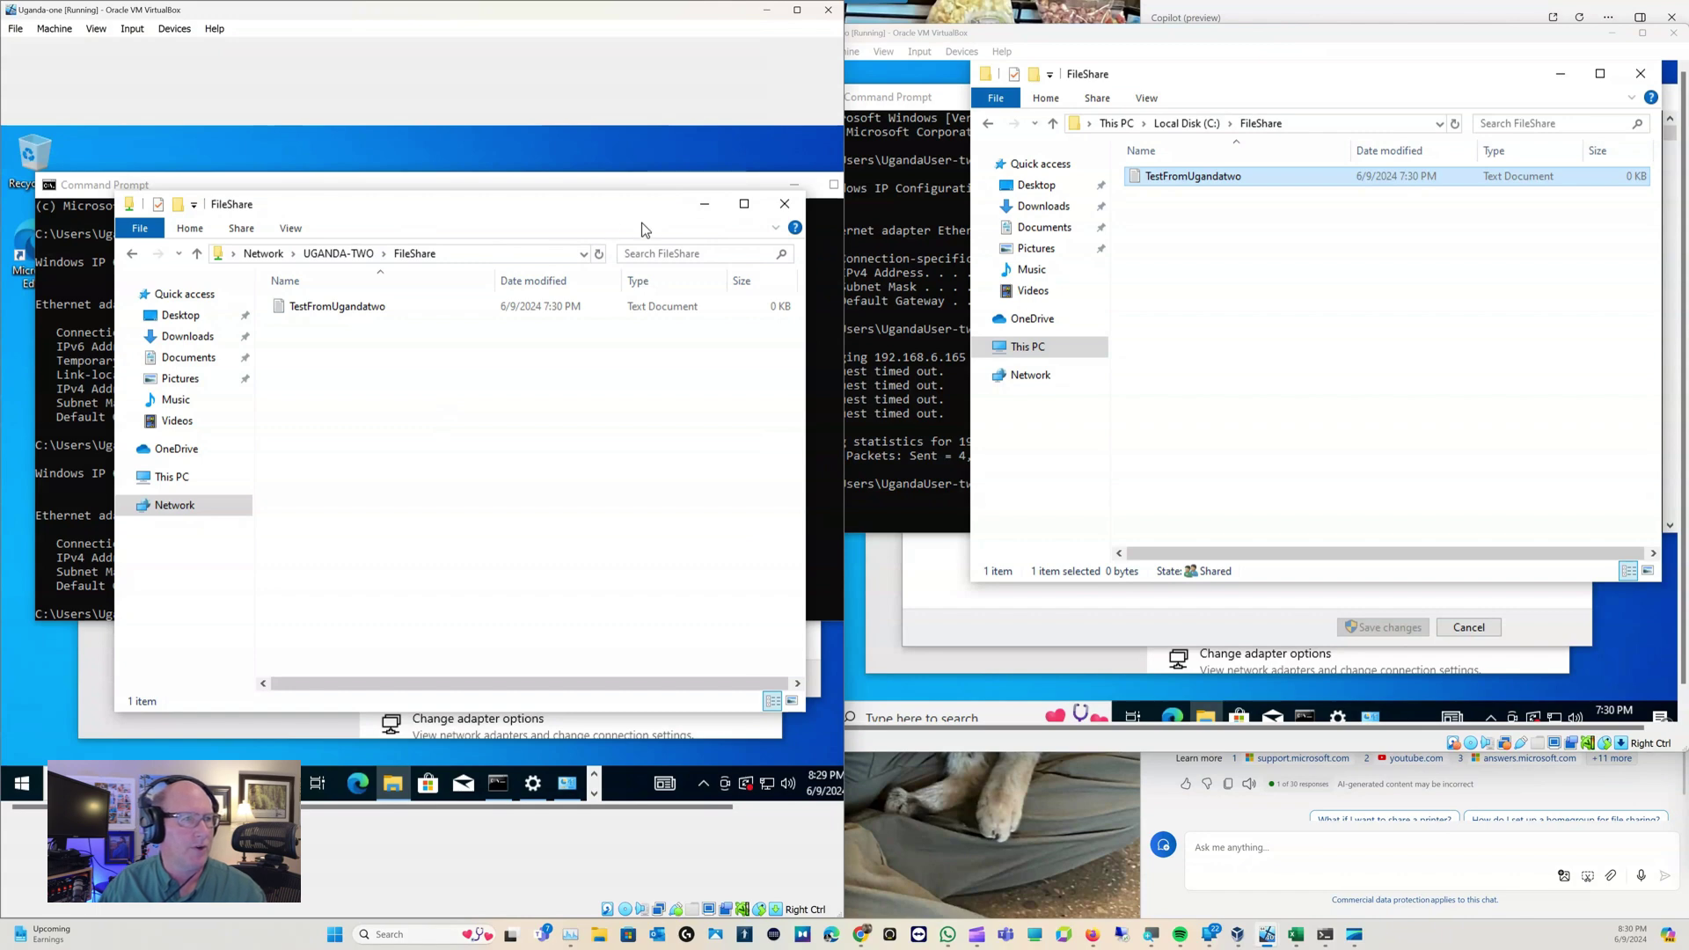
# Through This PC, add a new folder named UgandaOneTextFiles to Uganda-one's Local Disk (C:)
pyautogui.click(179, 479)
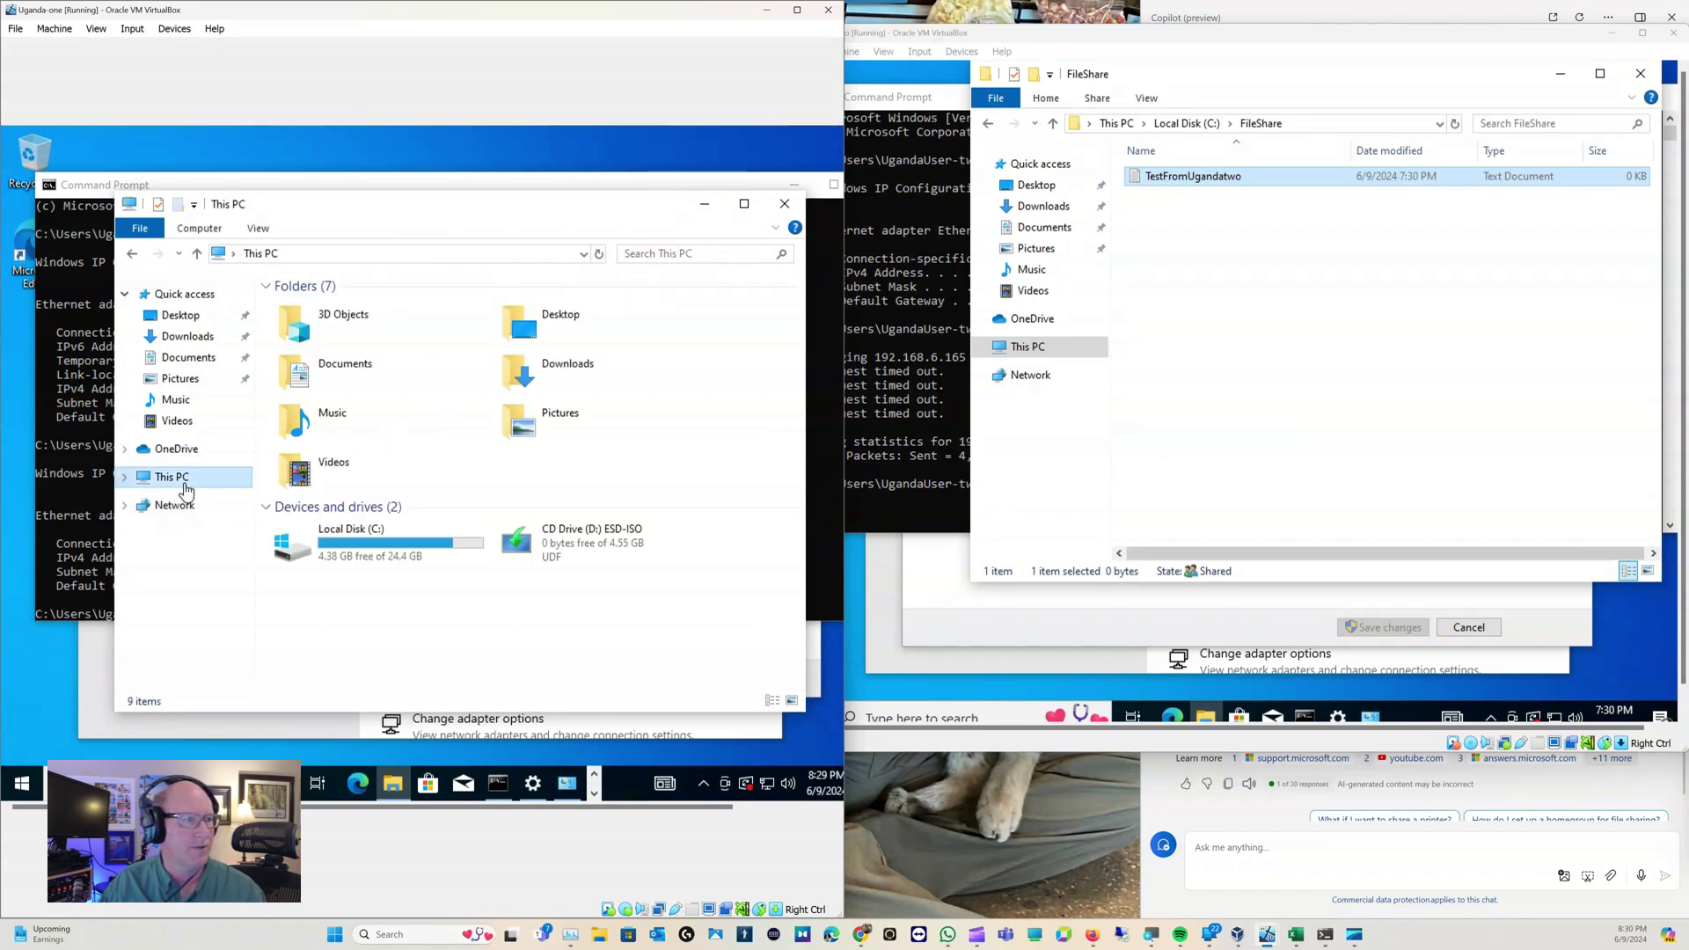
pyautogui.doubleClick(350, 550)
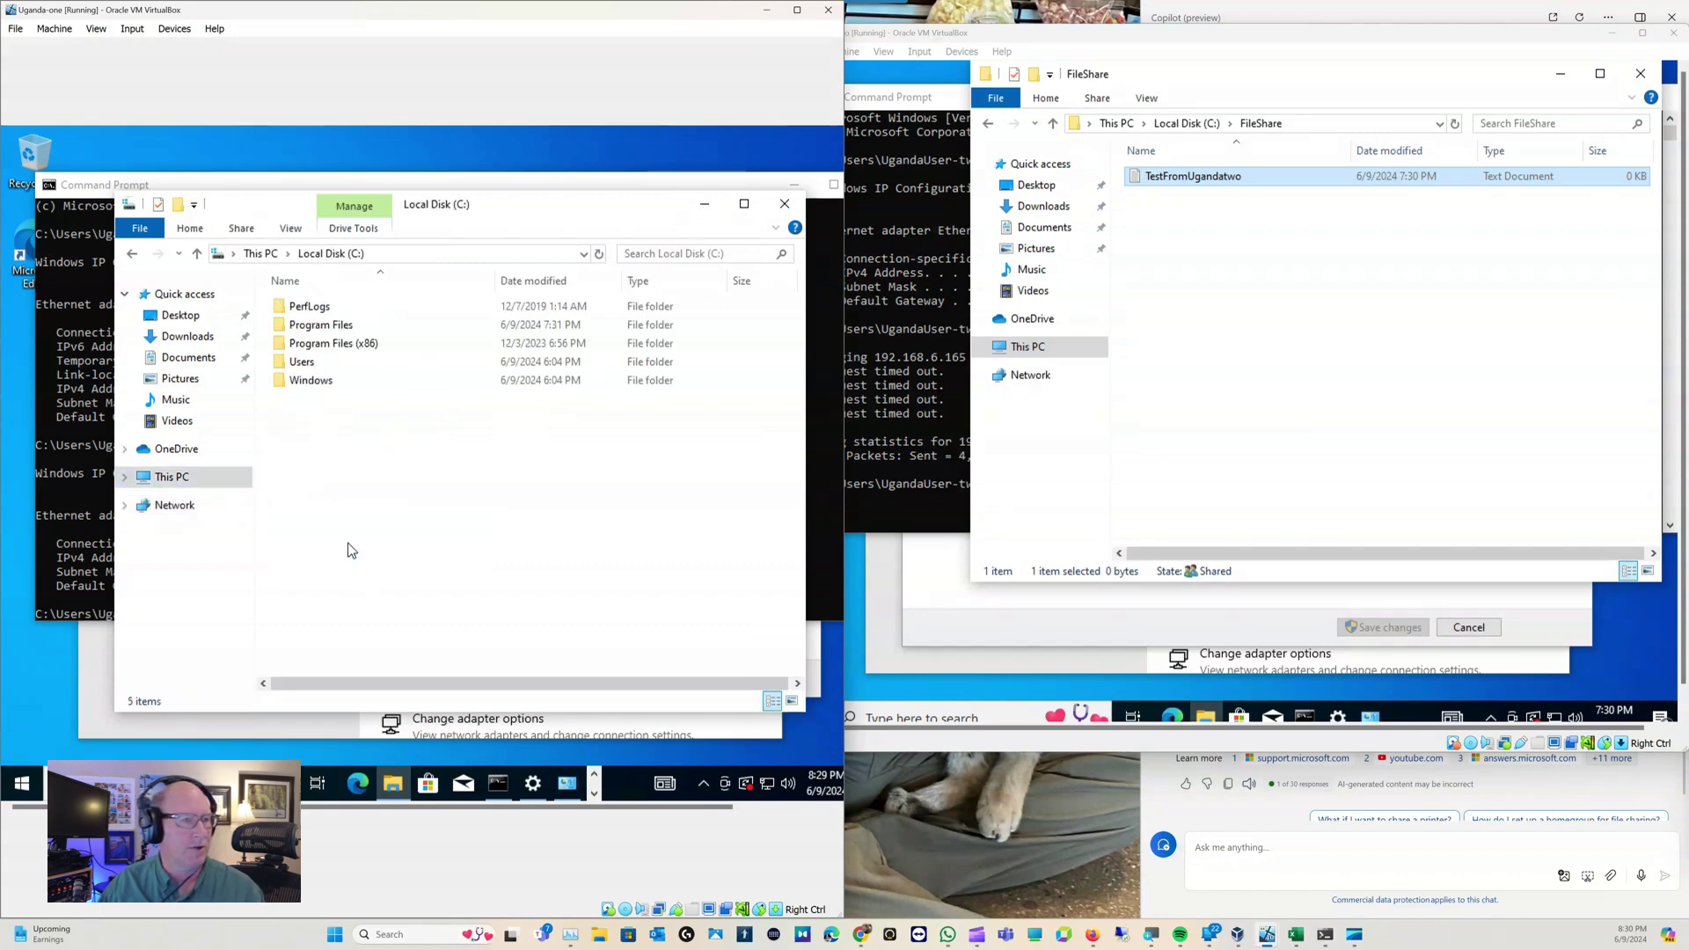
pyautogui.rightClick(330, 419)
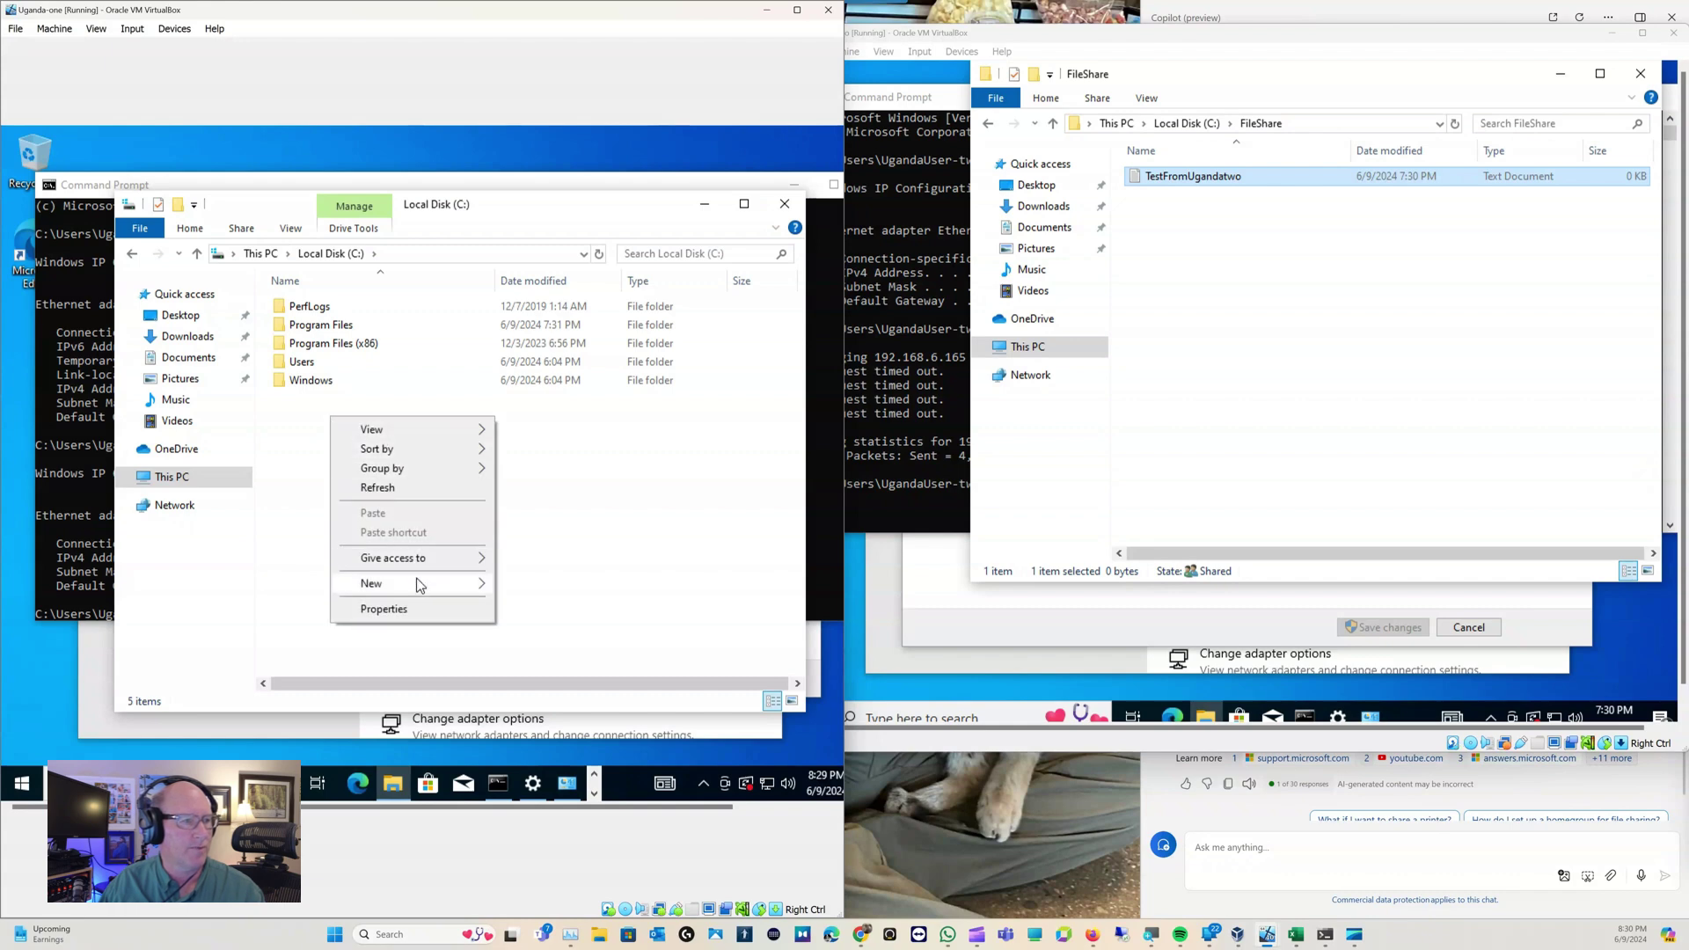
pyautogui.moveTo(430, 585)
pyautogui.click(528, 585)
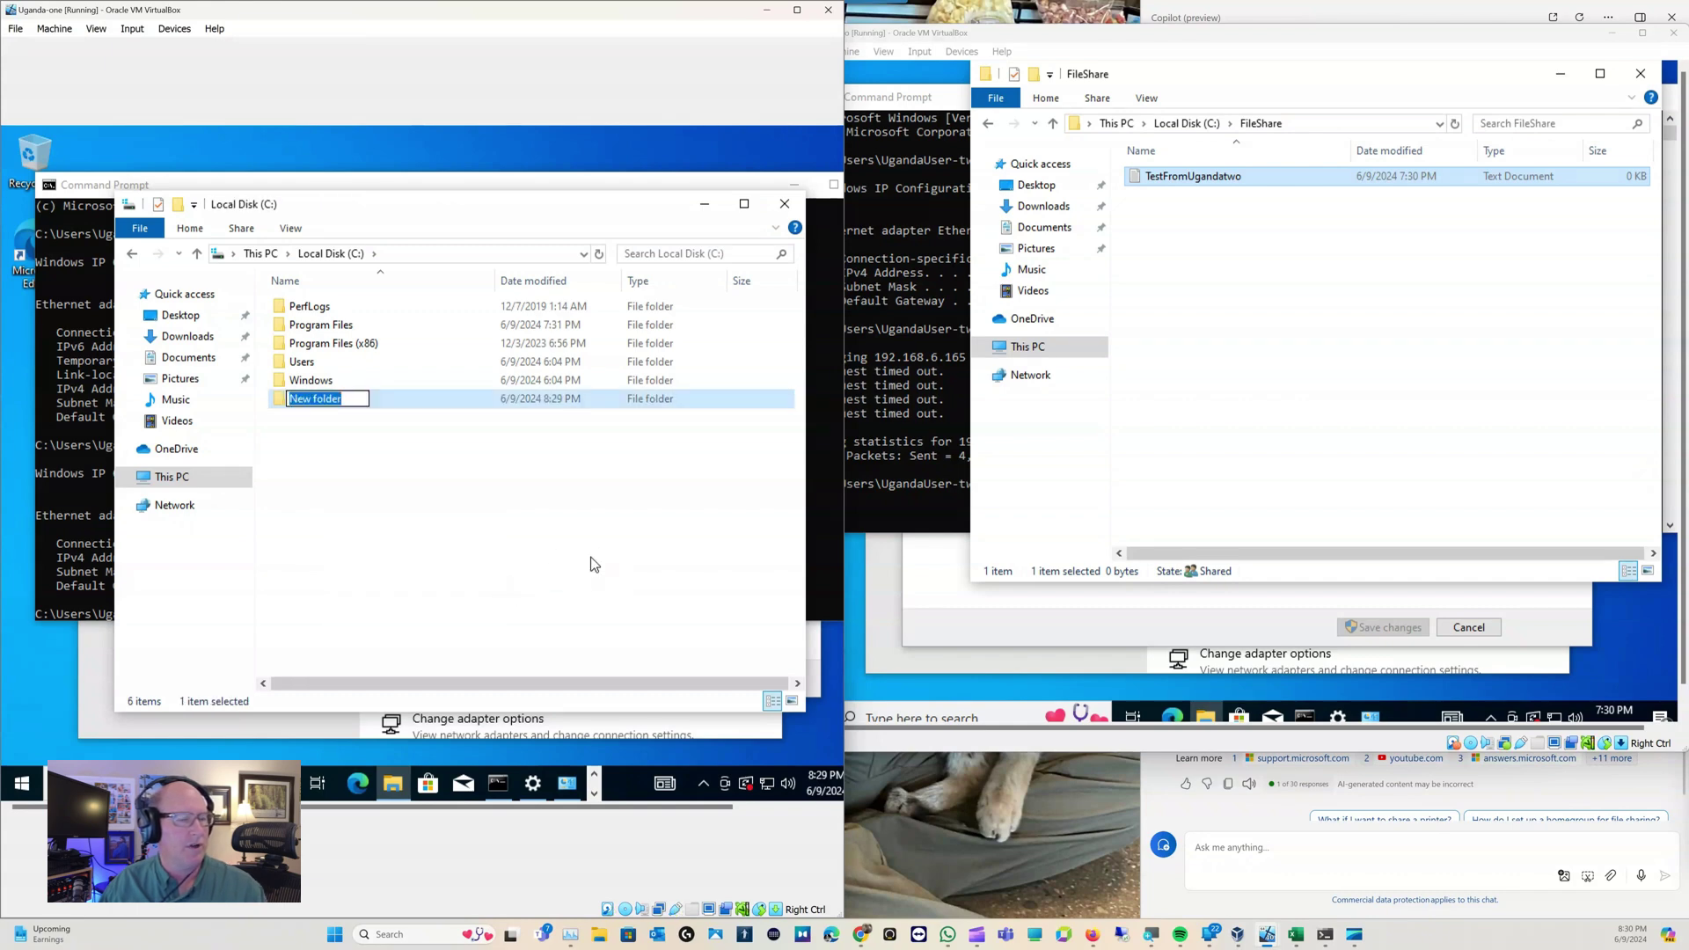
pyautogui.write('Ug')
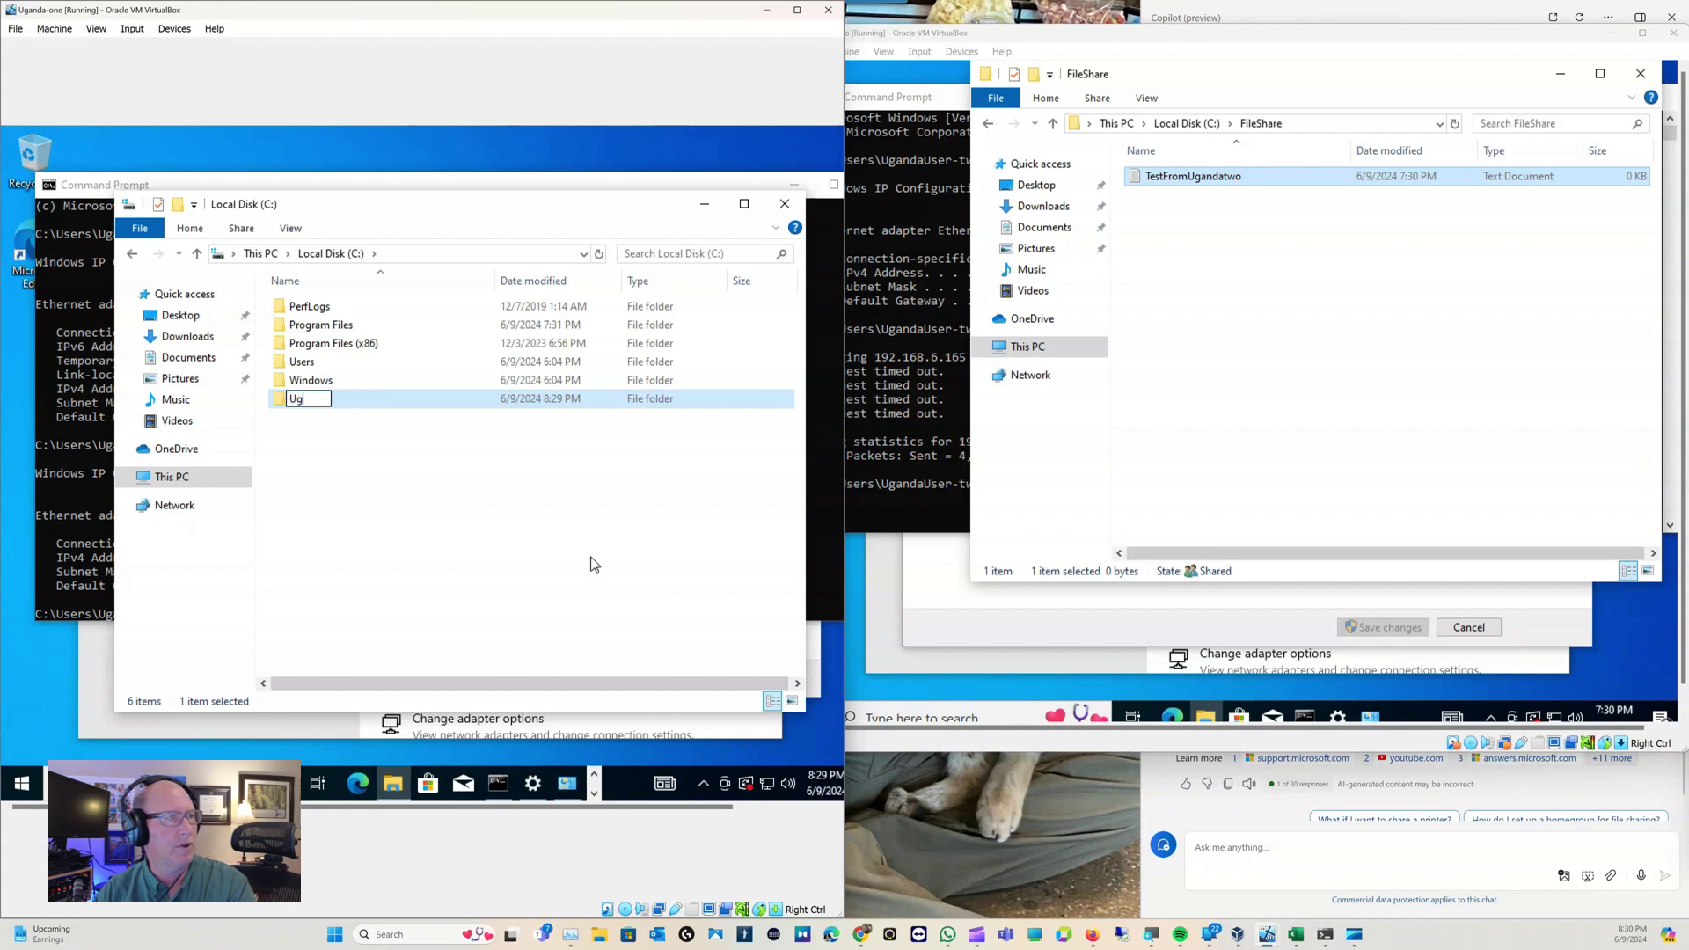
pyautogui.write('andaOne')
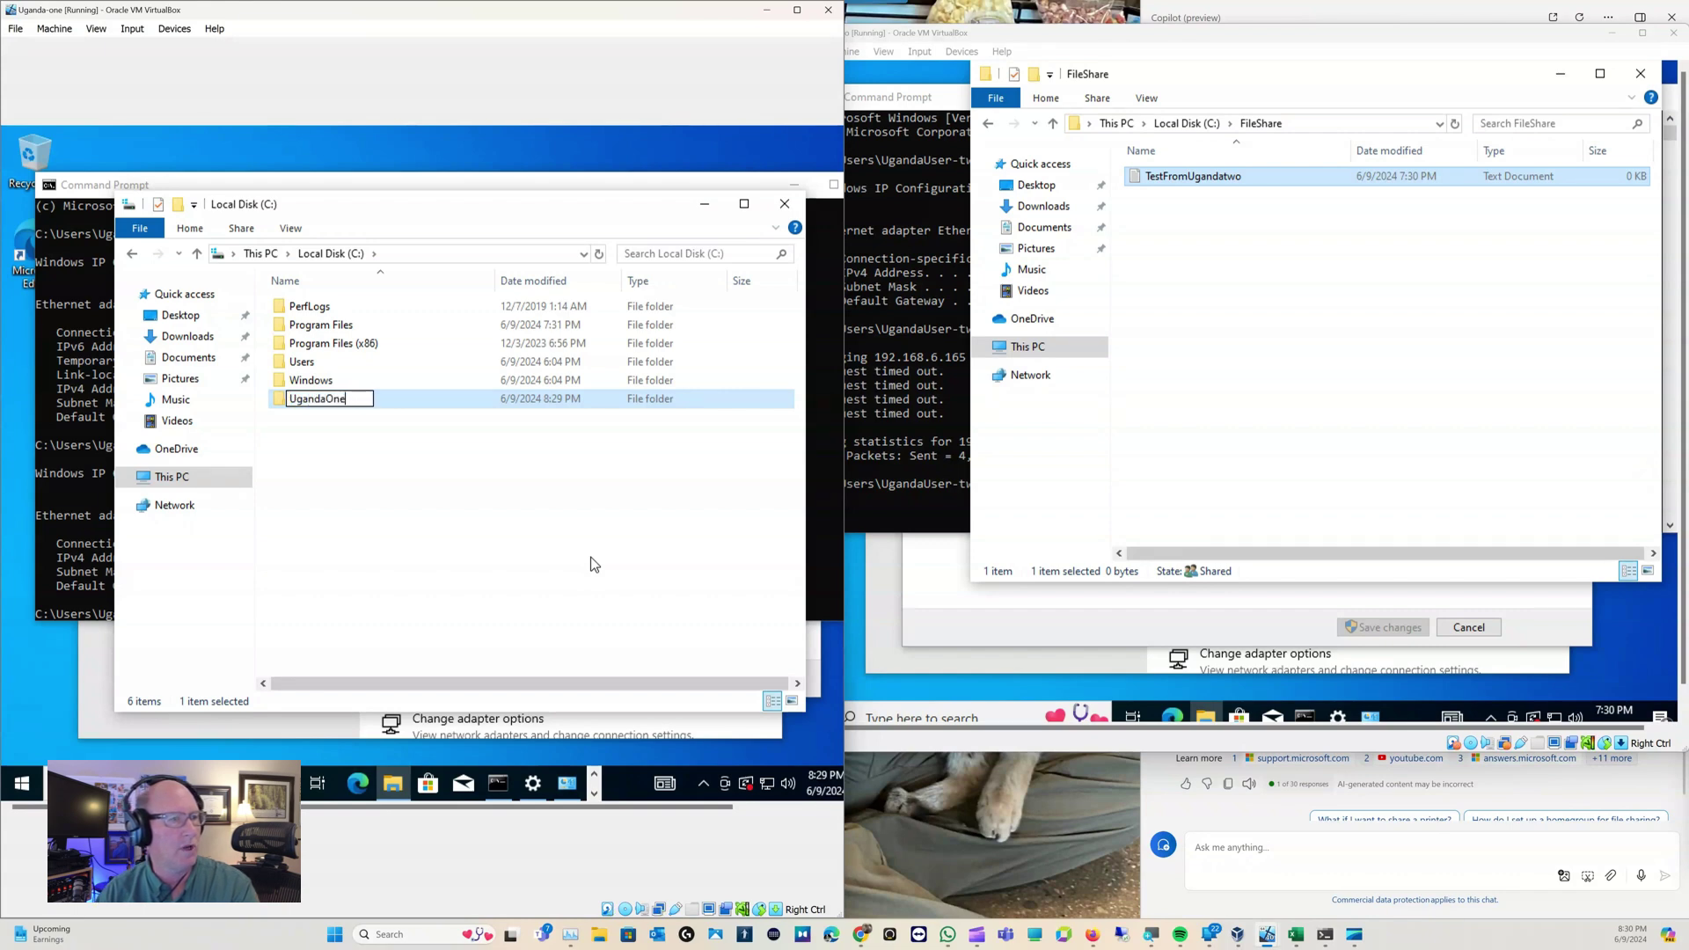
pyautogui.write('Spre')
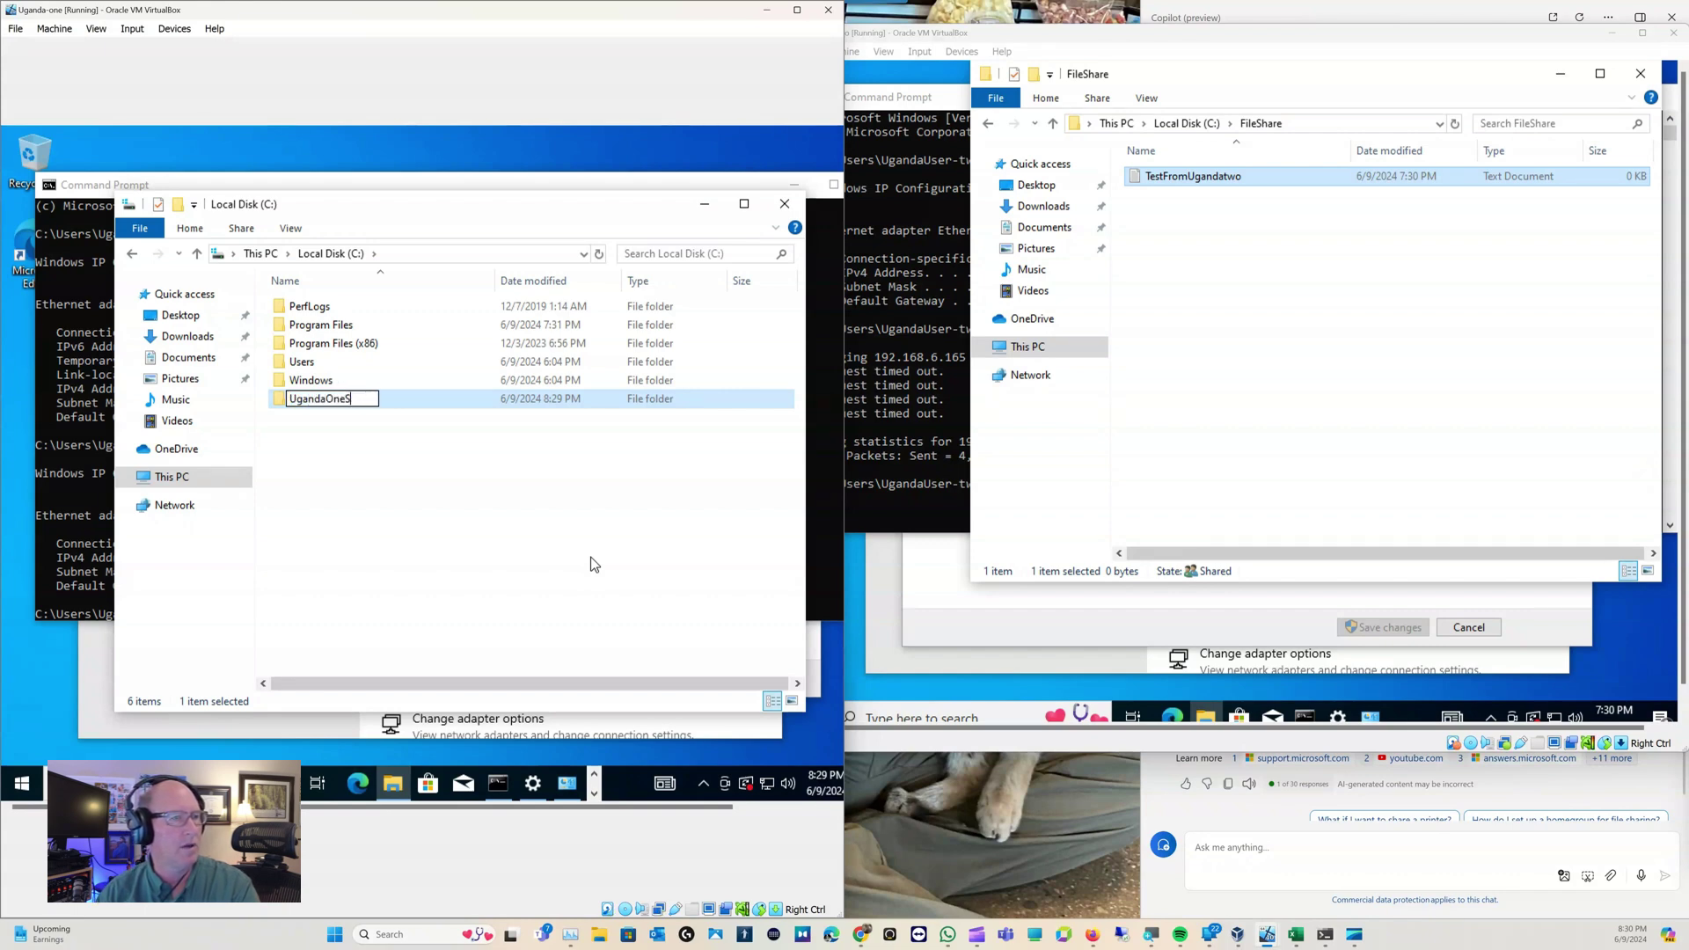
pyautogui.press('BackSpace')
pyautogui.press('BackSpace')
pyautogui.press('BackSpace')
pyautogui.write('estF')
pyautogui.press('BackSpace')
pyautogui.press('BackSpace')
pyautogui.press('BackSpace')
pyautogui.write('st')
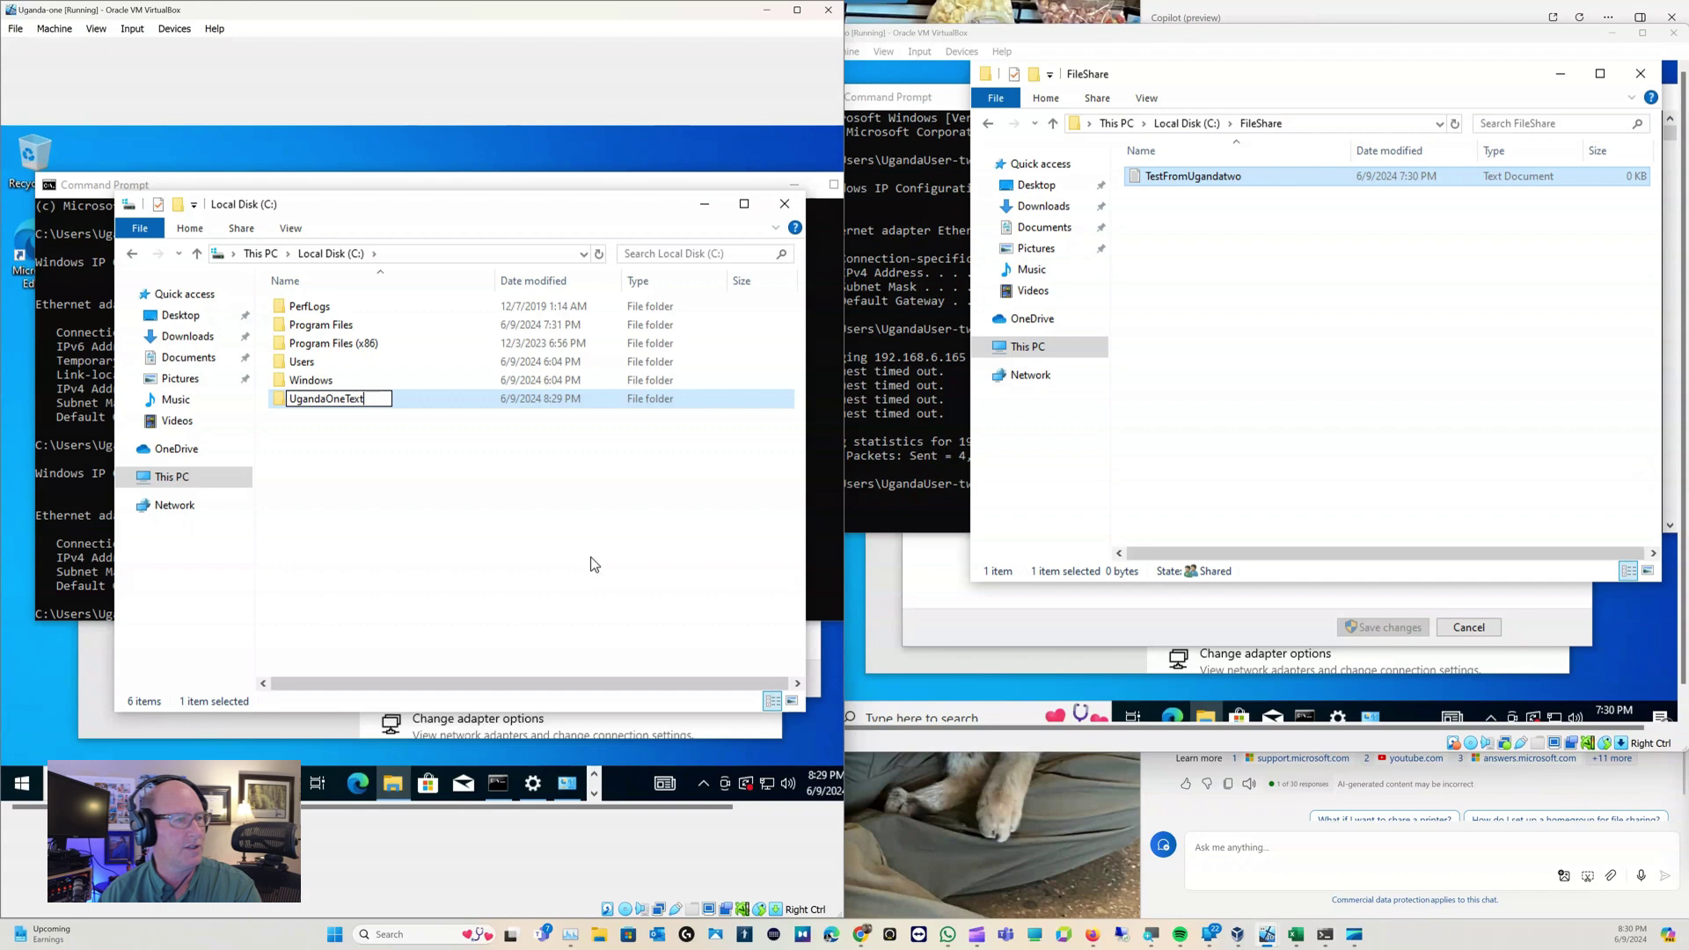
pyautogui.write('Files')
pyautogui.press('Return')
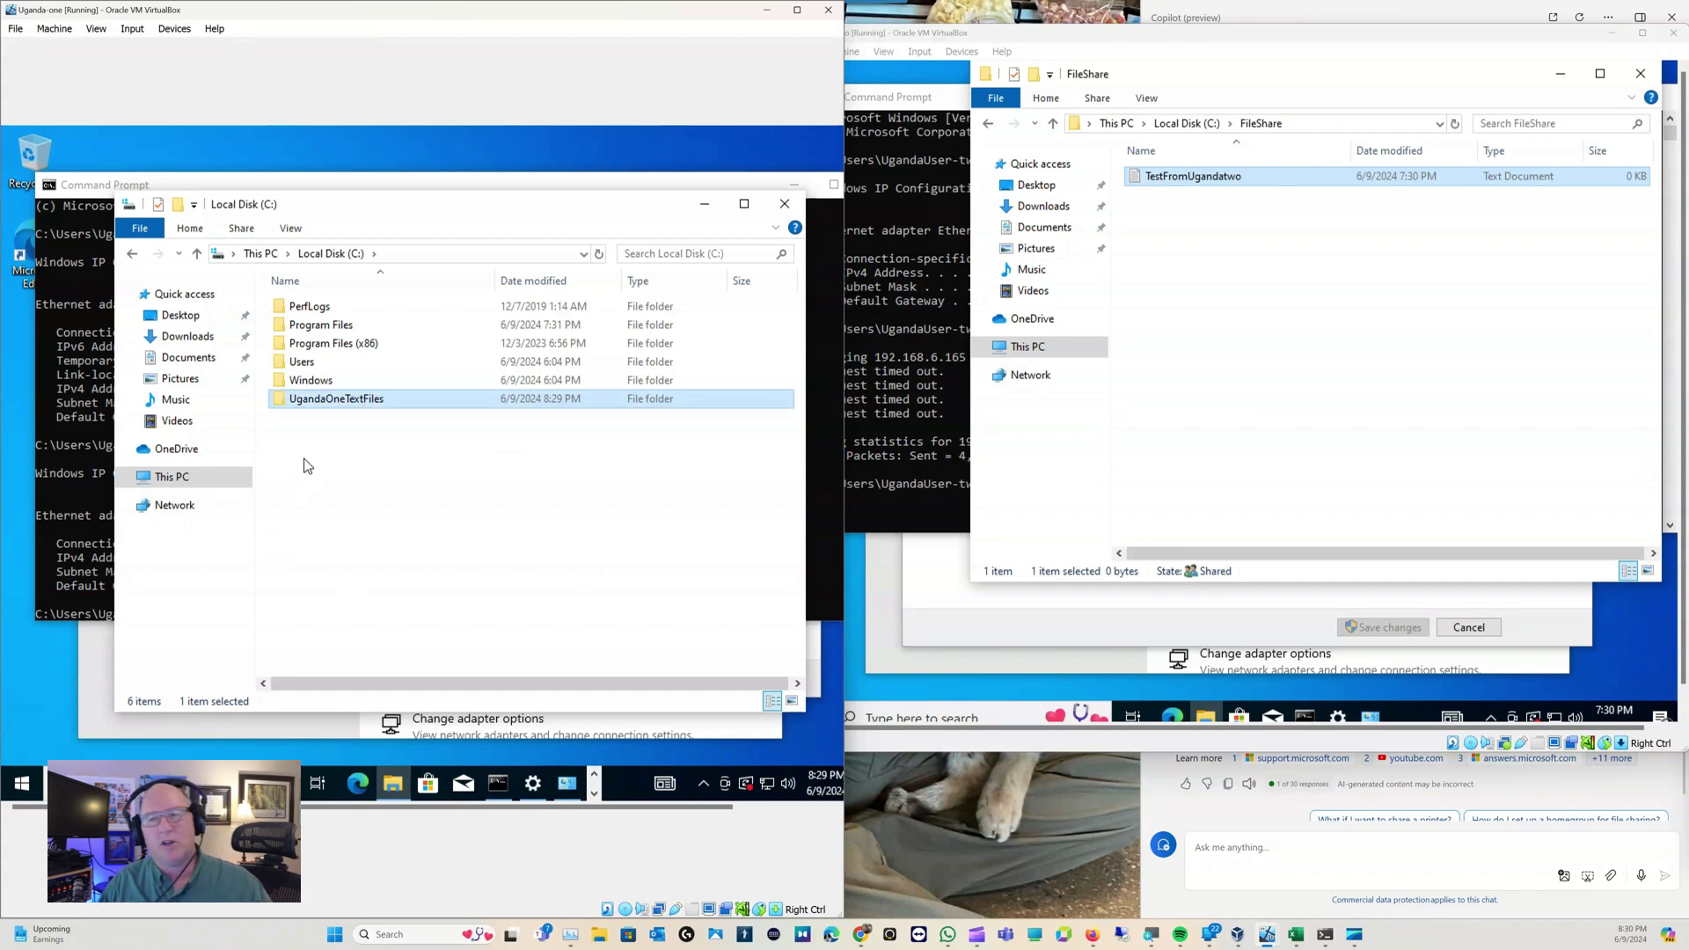
# From the folder's Properties Sharing tab, share UgandaOneTextFiles with FileShare at Read/Write permission
pyautogui.rightClick(293, 406)
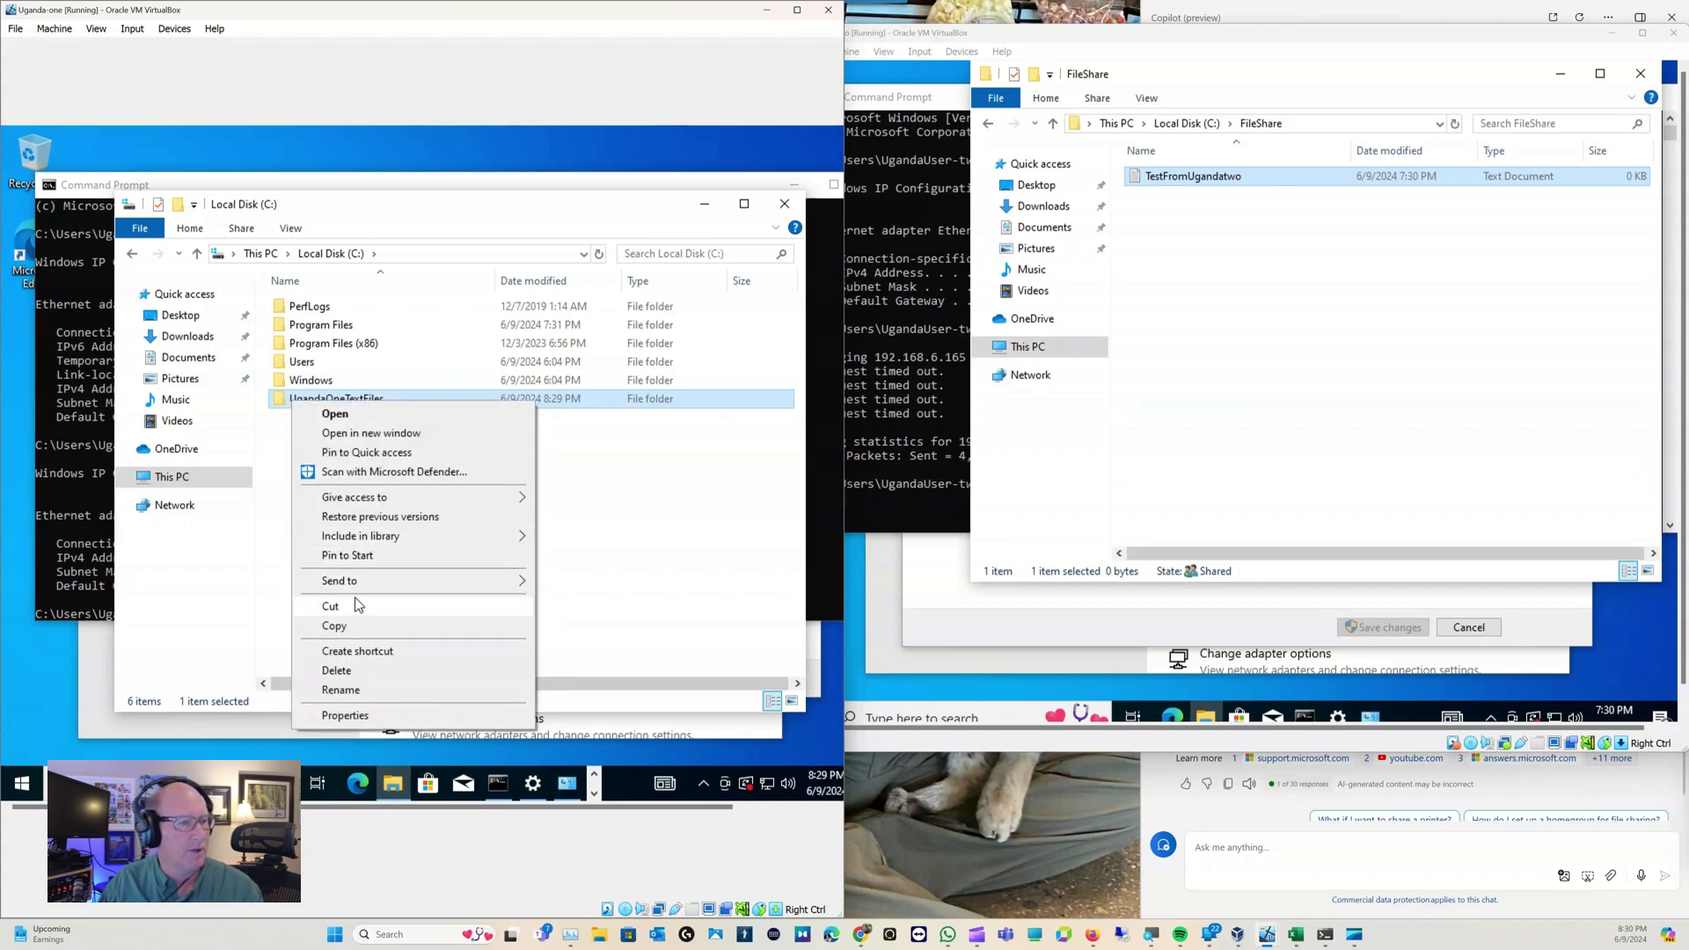
pyautogui.click(365, 718)
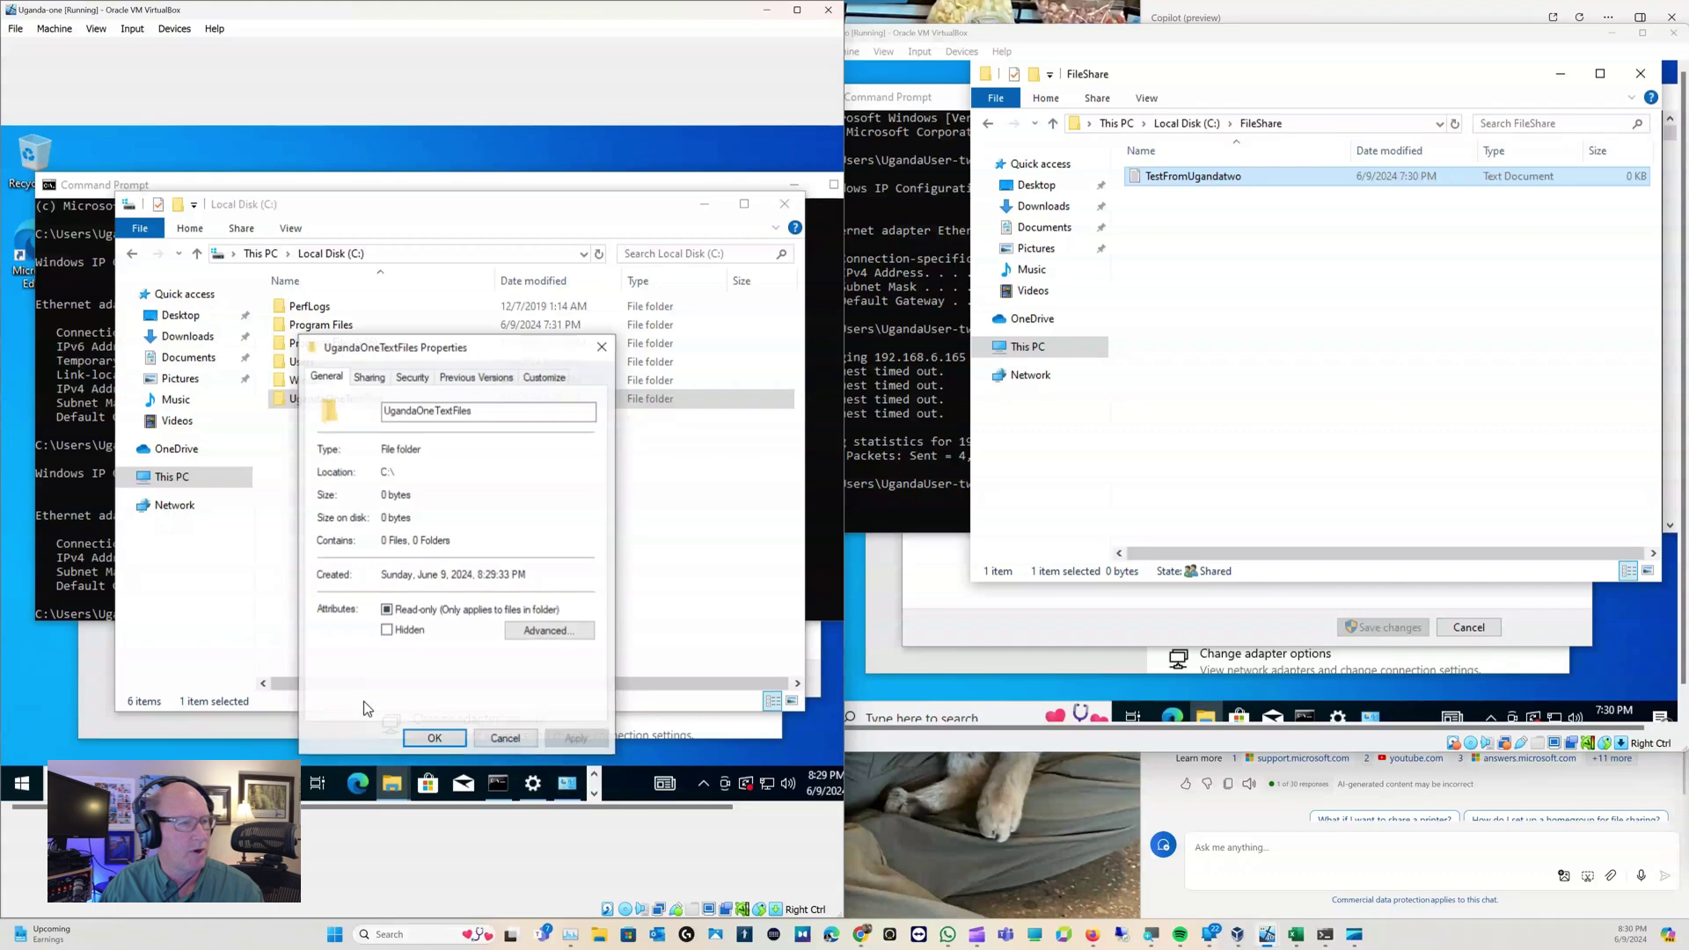
pyautogui.click(372, 379)
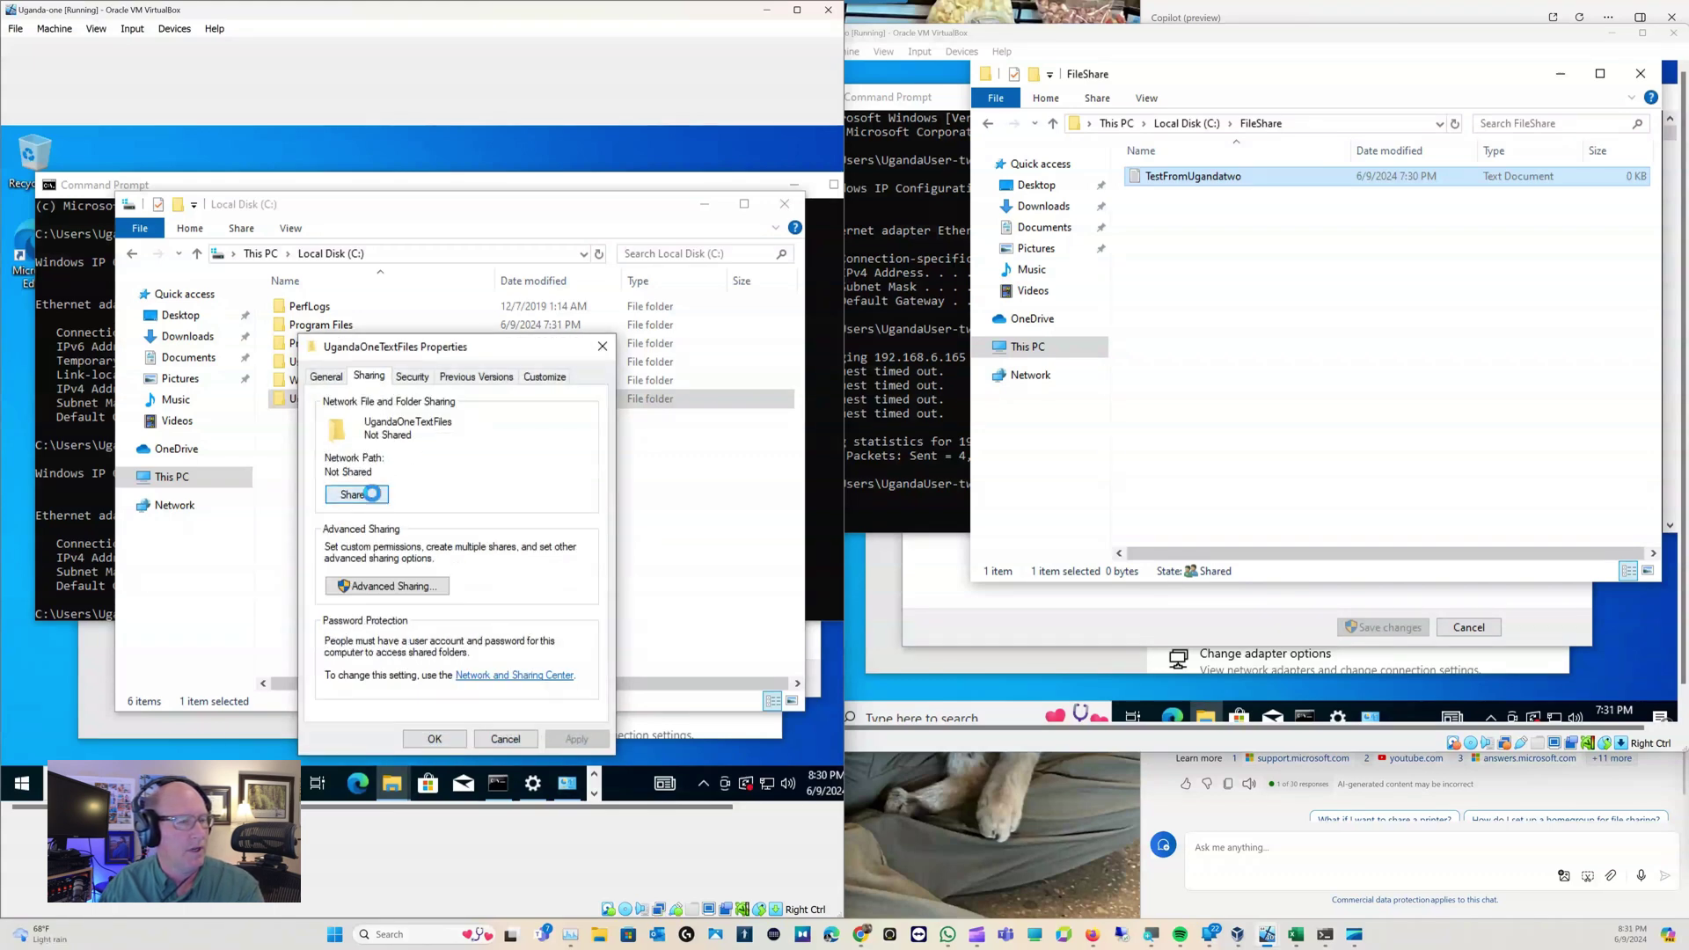
pyautogui.click(374, 497)
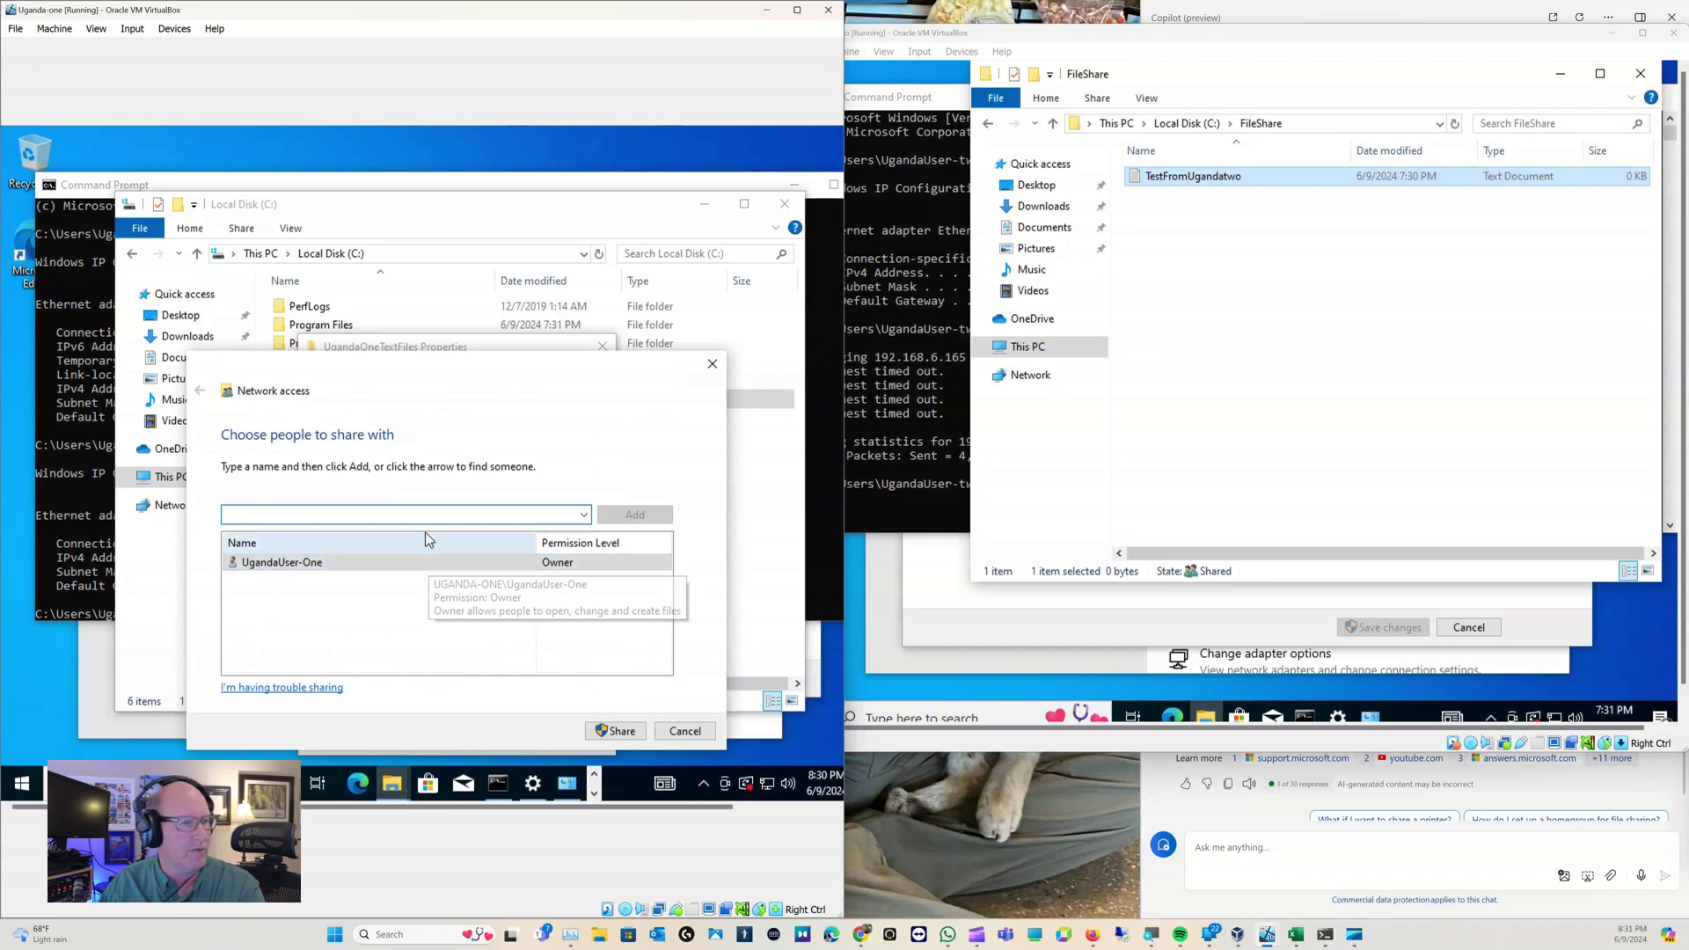
pyautogui.write('FileShare')
pyautogui.press('Return')
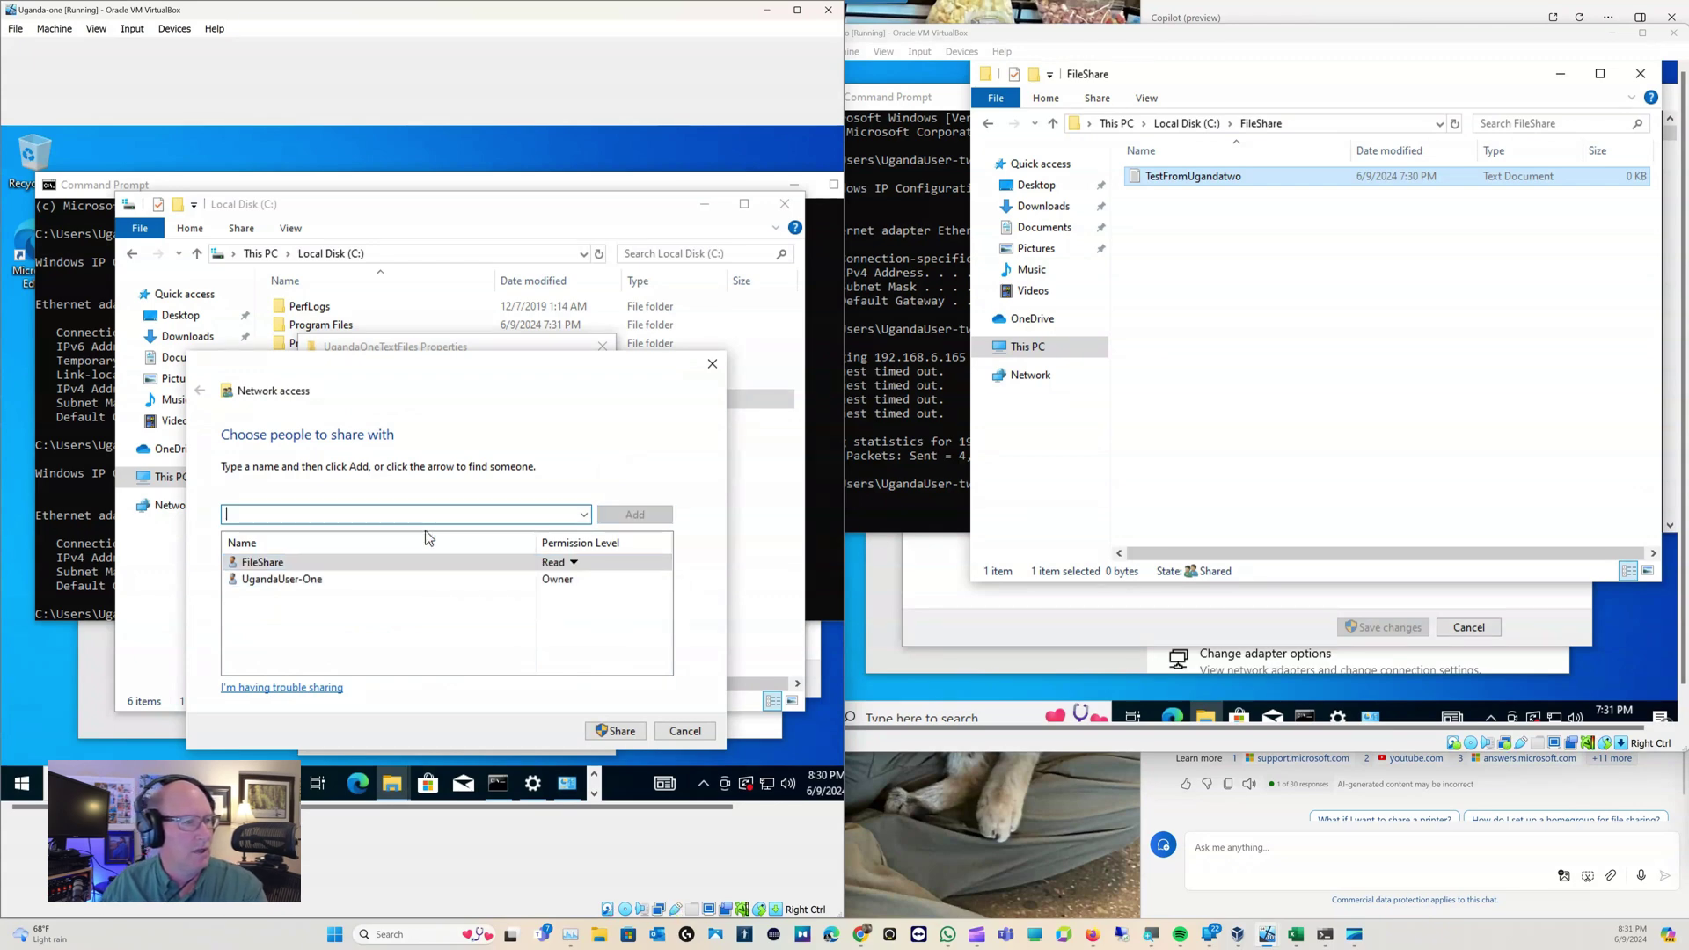
pyautogui.click(576, 563)
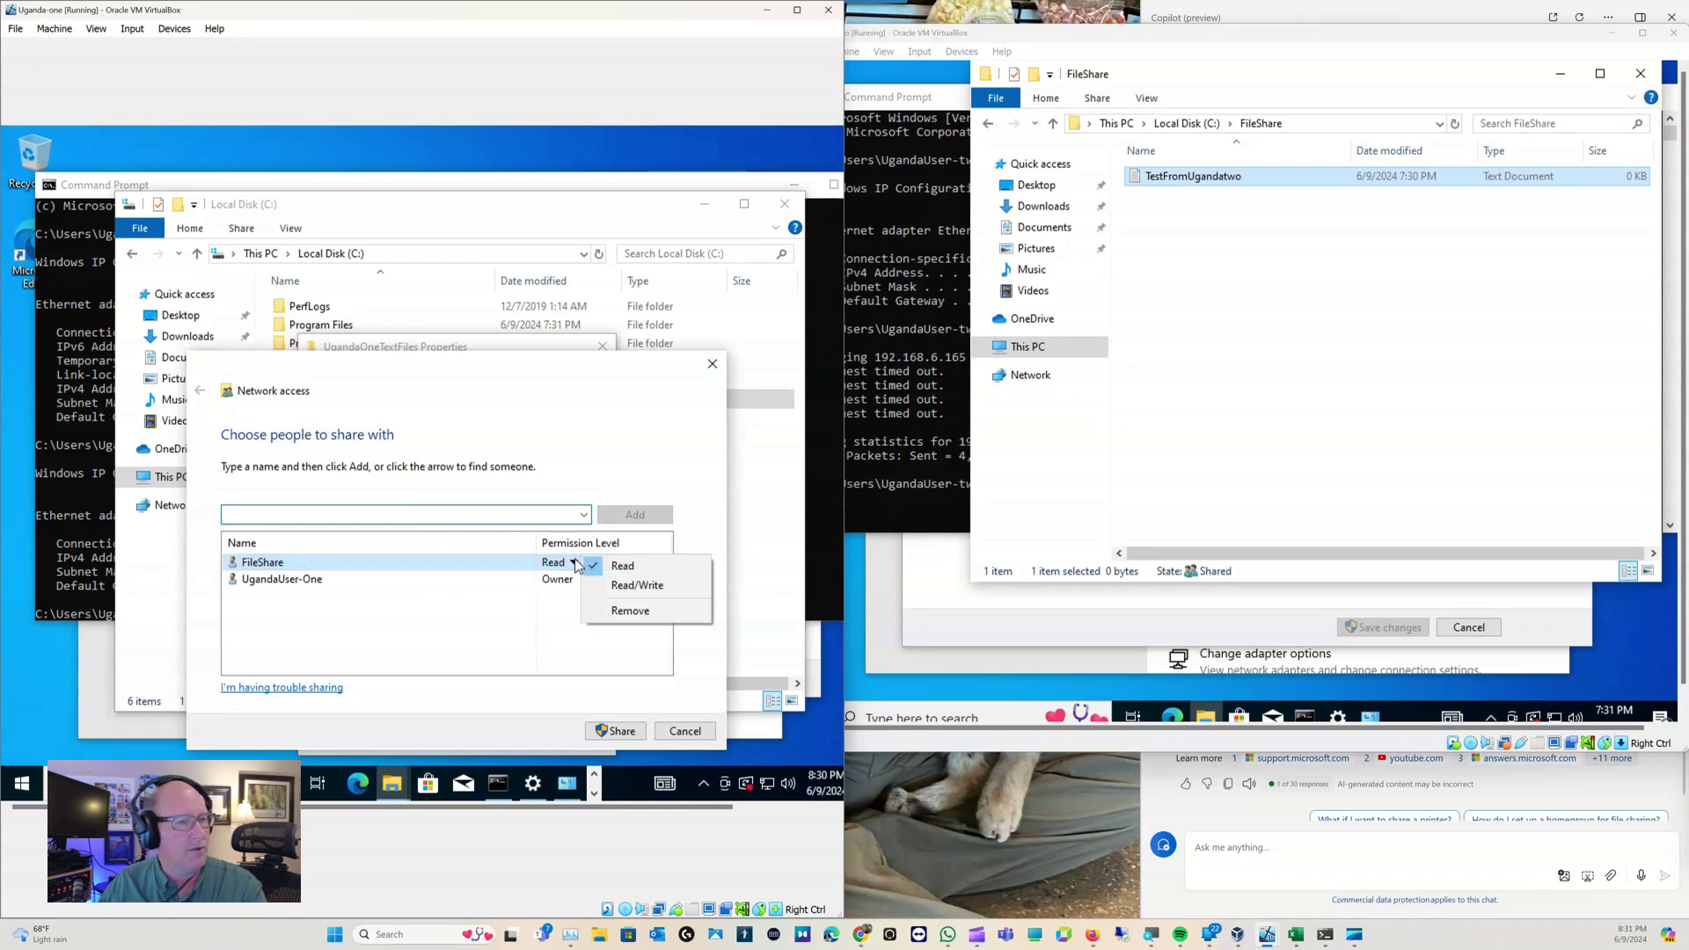
pyautogui.click(605, 583)
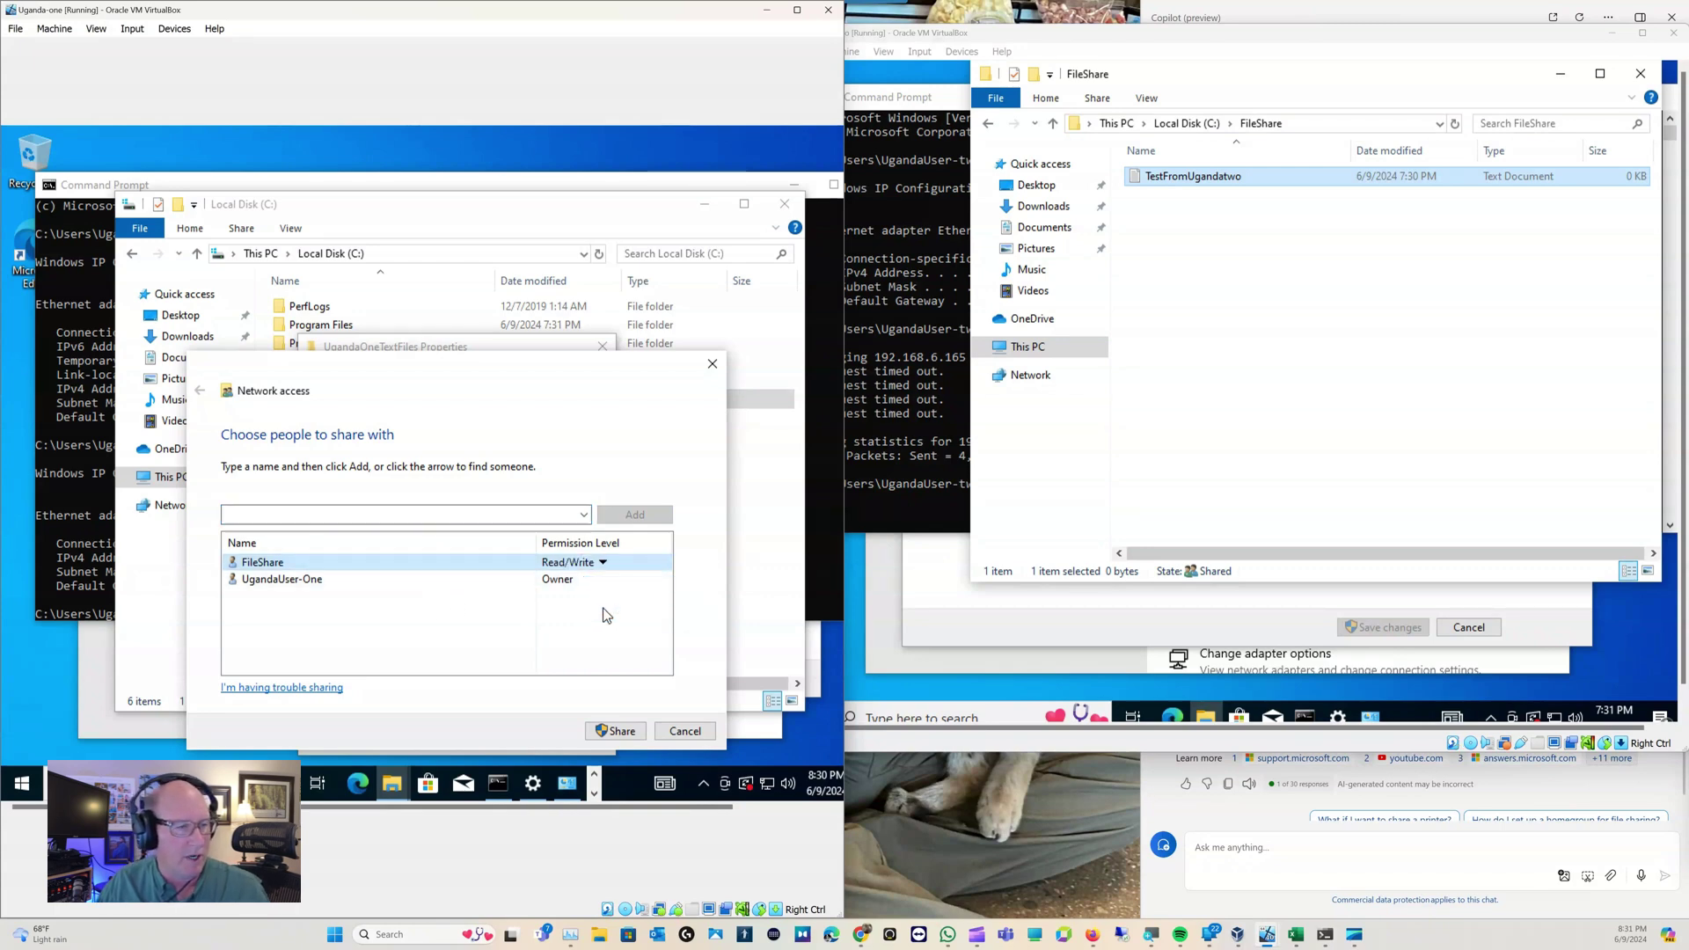
pyautogui.click(622, 731)
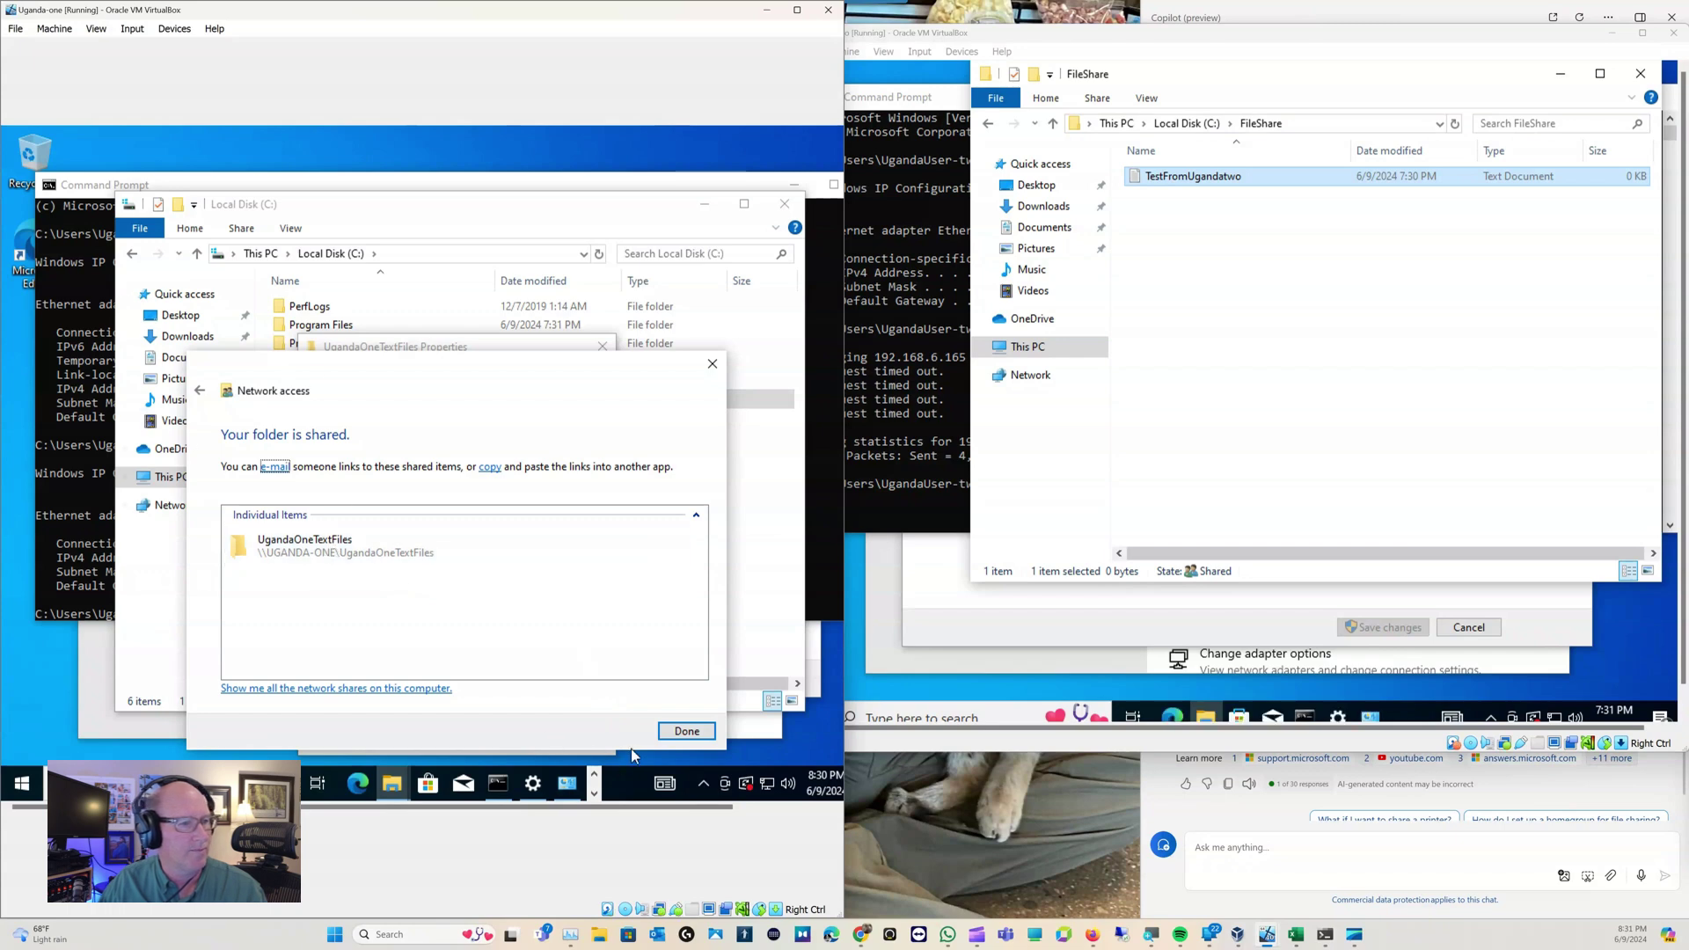
pyautogui.click(685, 732)
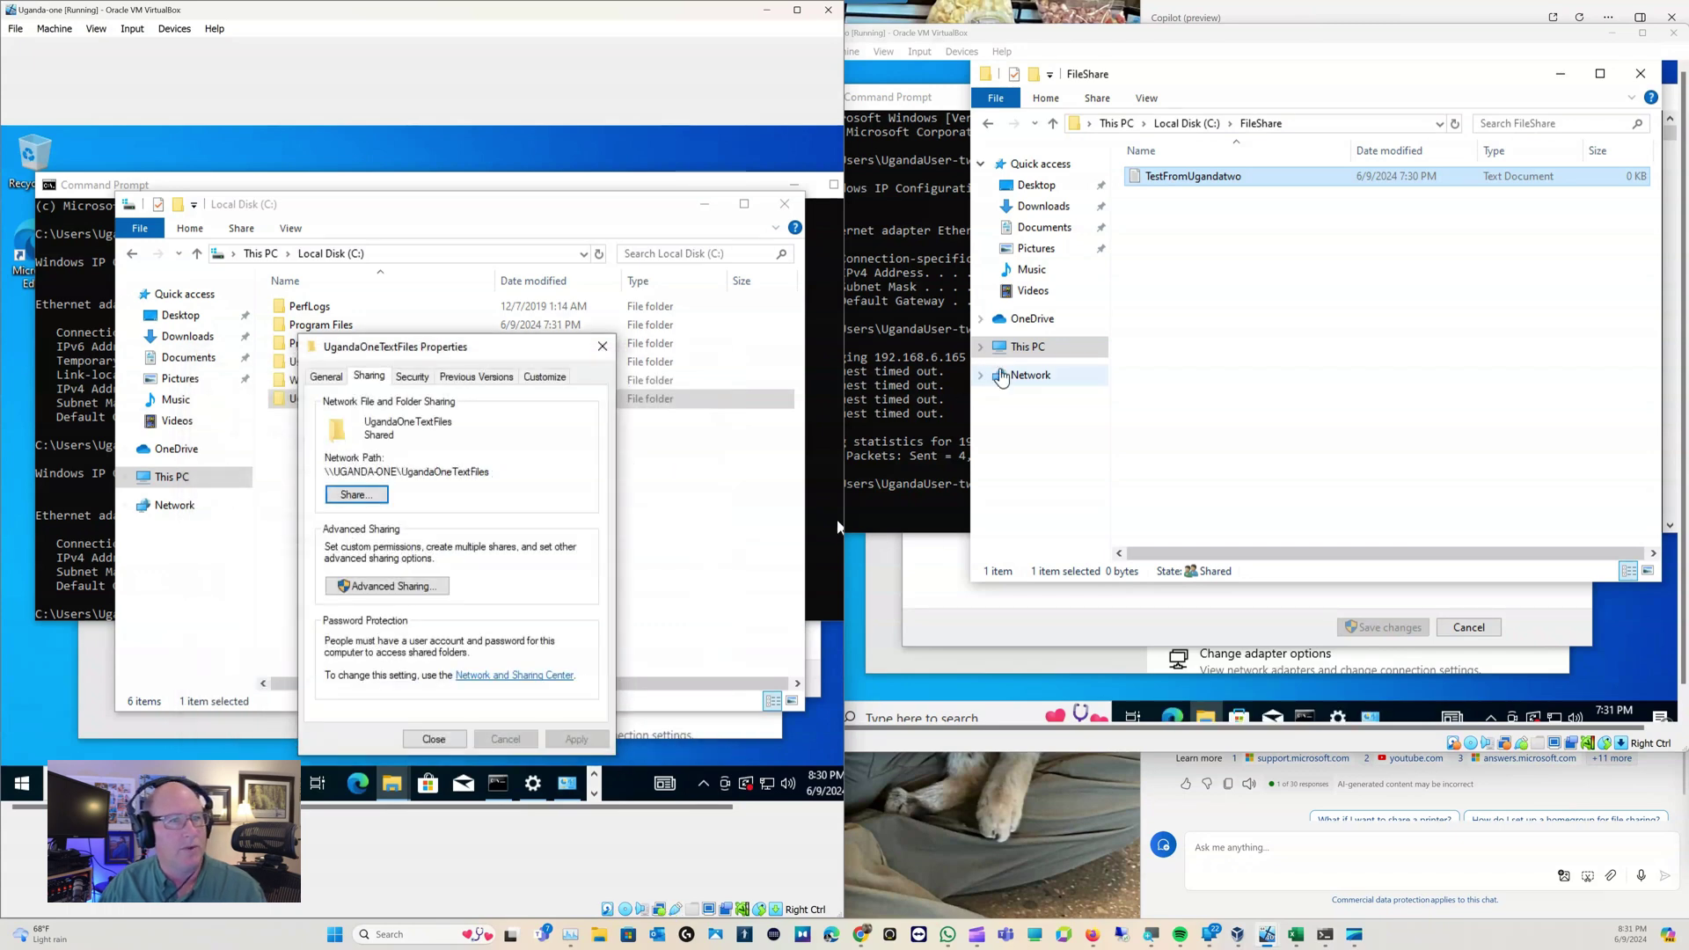
# From Uganda-two's Network view, open UGANDA-ONE and its empty UgandaOneTextFiles share
pyautogui.click(1004, 376)
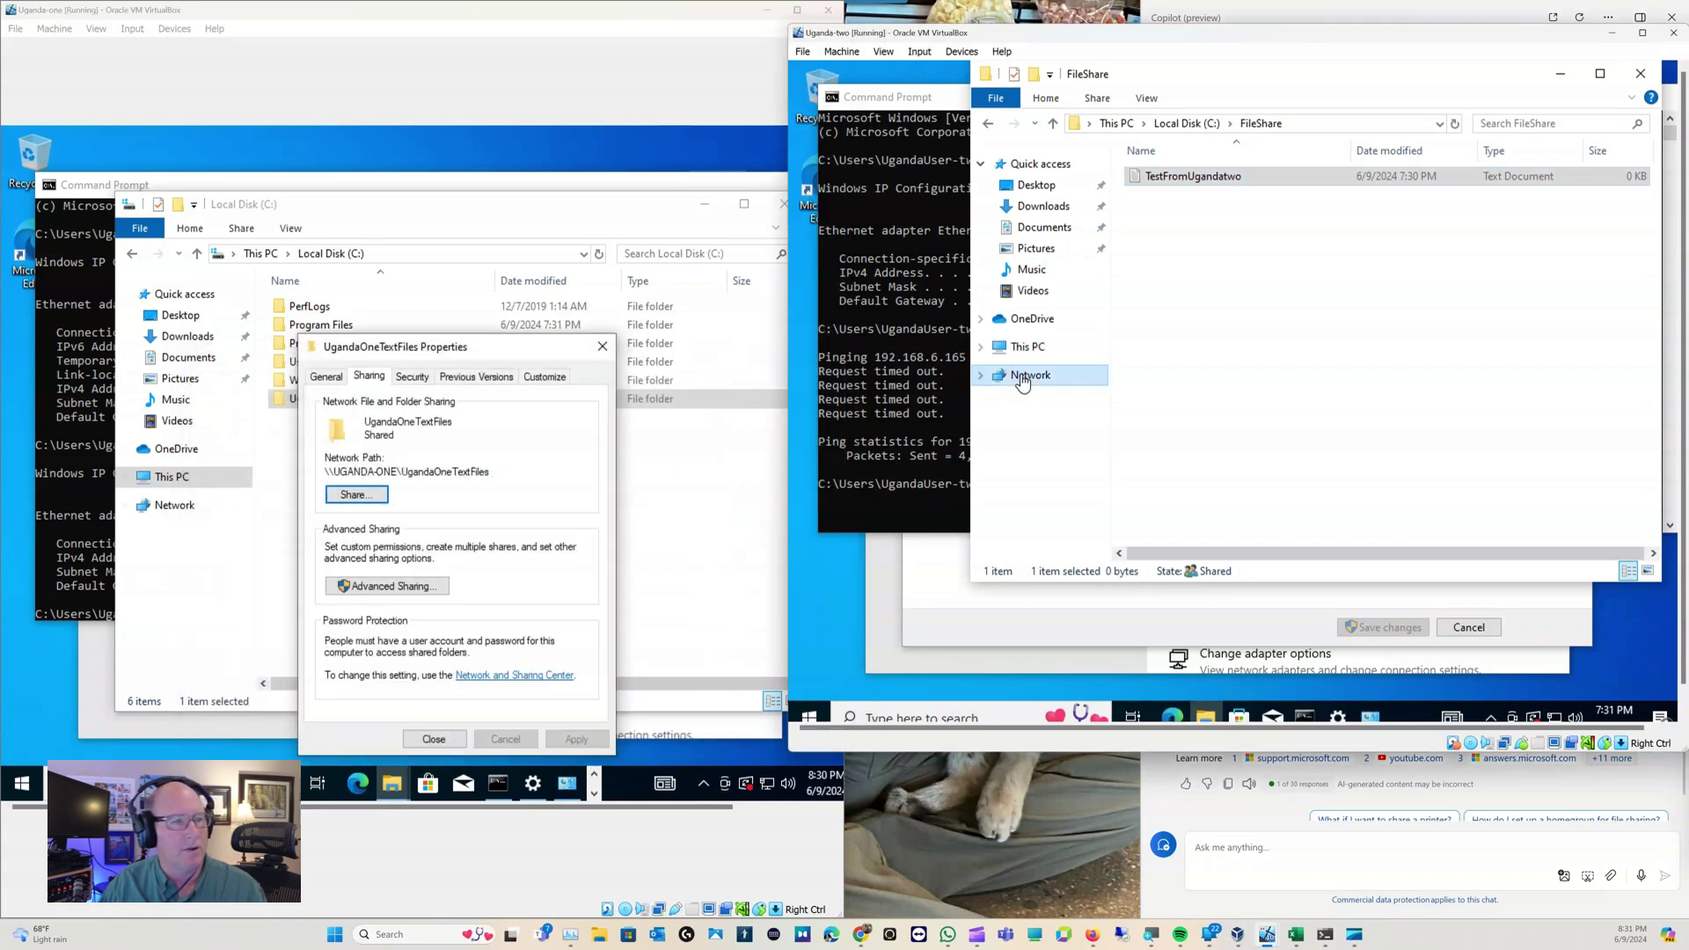
pyautogui.click(603, 346)
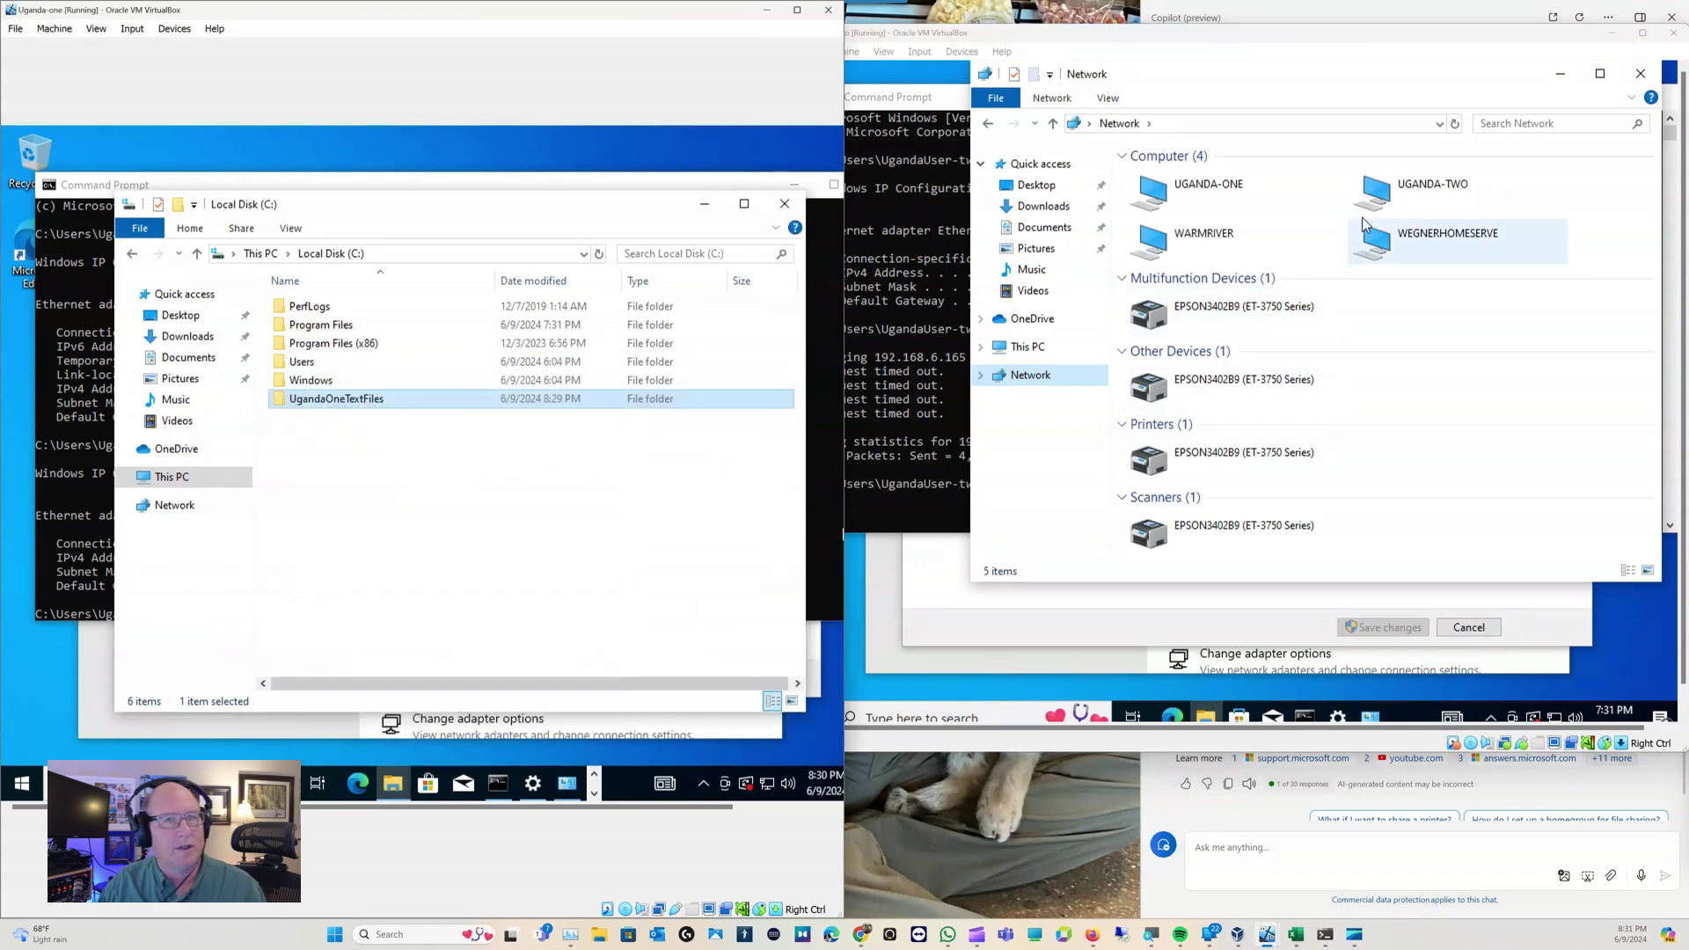
pyautogui.doubleClick(1232, 185)
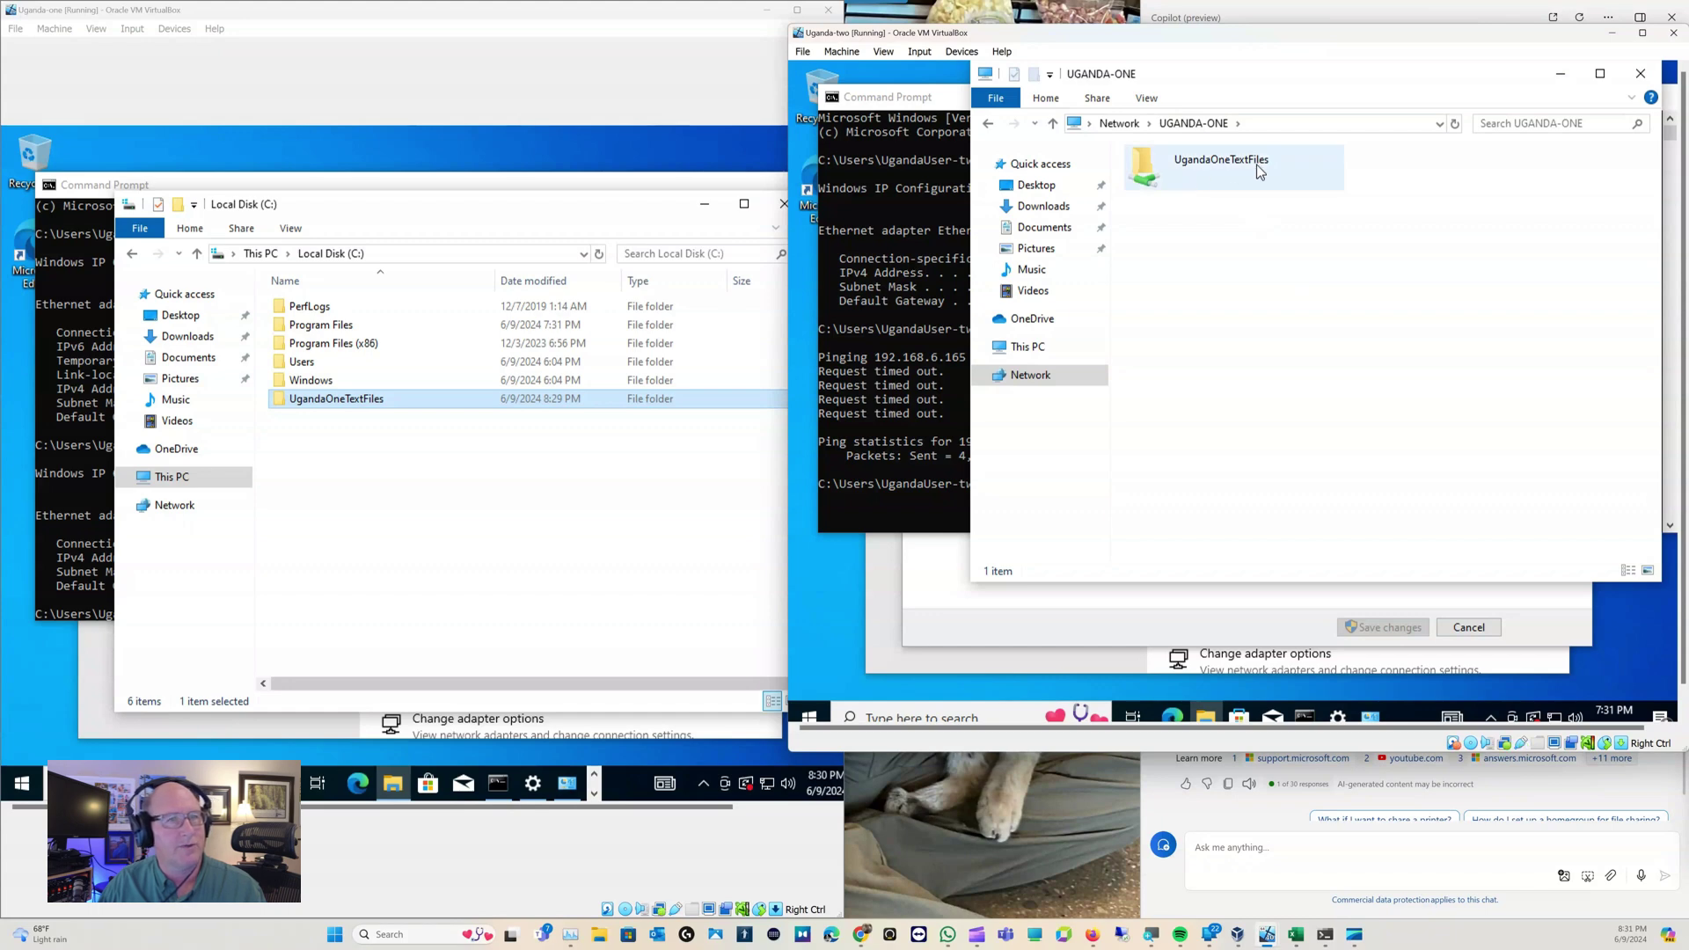
pyautogui.doubleClick(1155, 171)
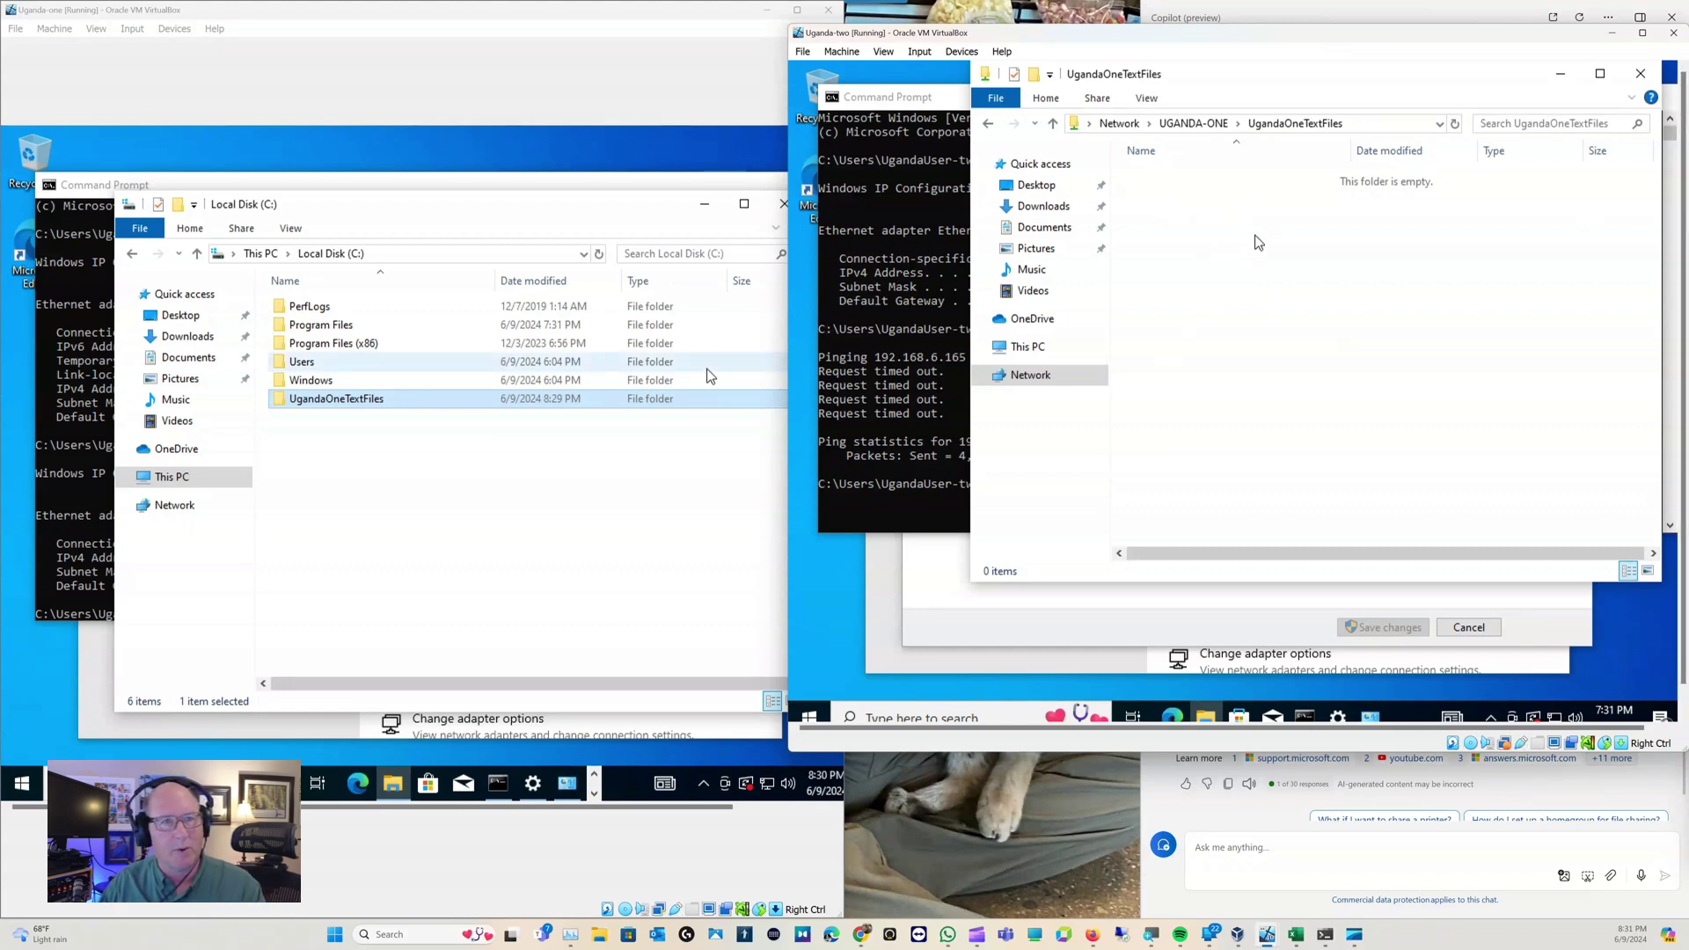
# Create text document TextFileOnUgndaOne in the share from Uganda-two, then check UgandaOneTextFiles on Uganda-one
pyautogui.rightClick(1189, 221)
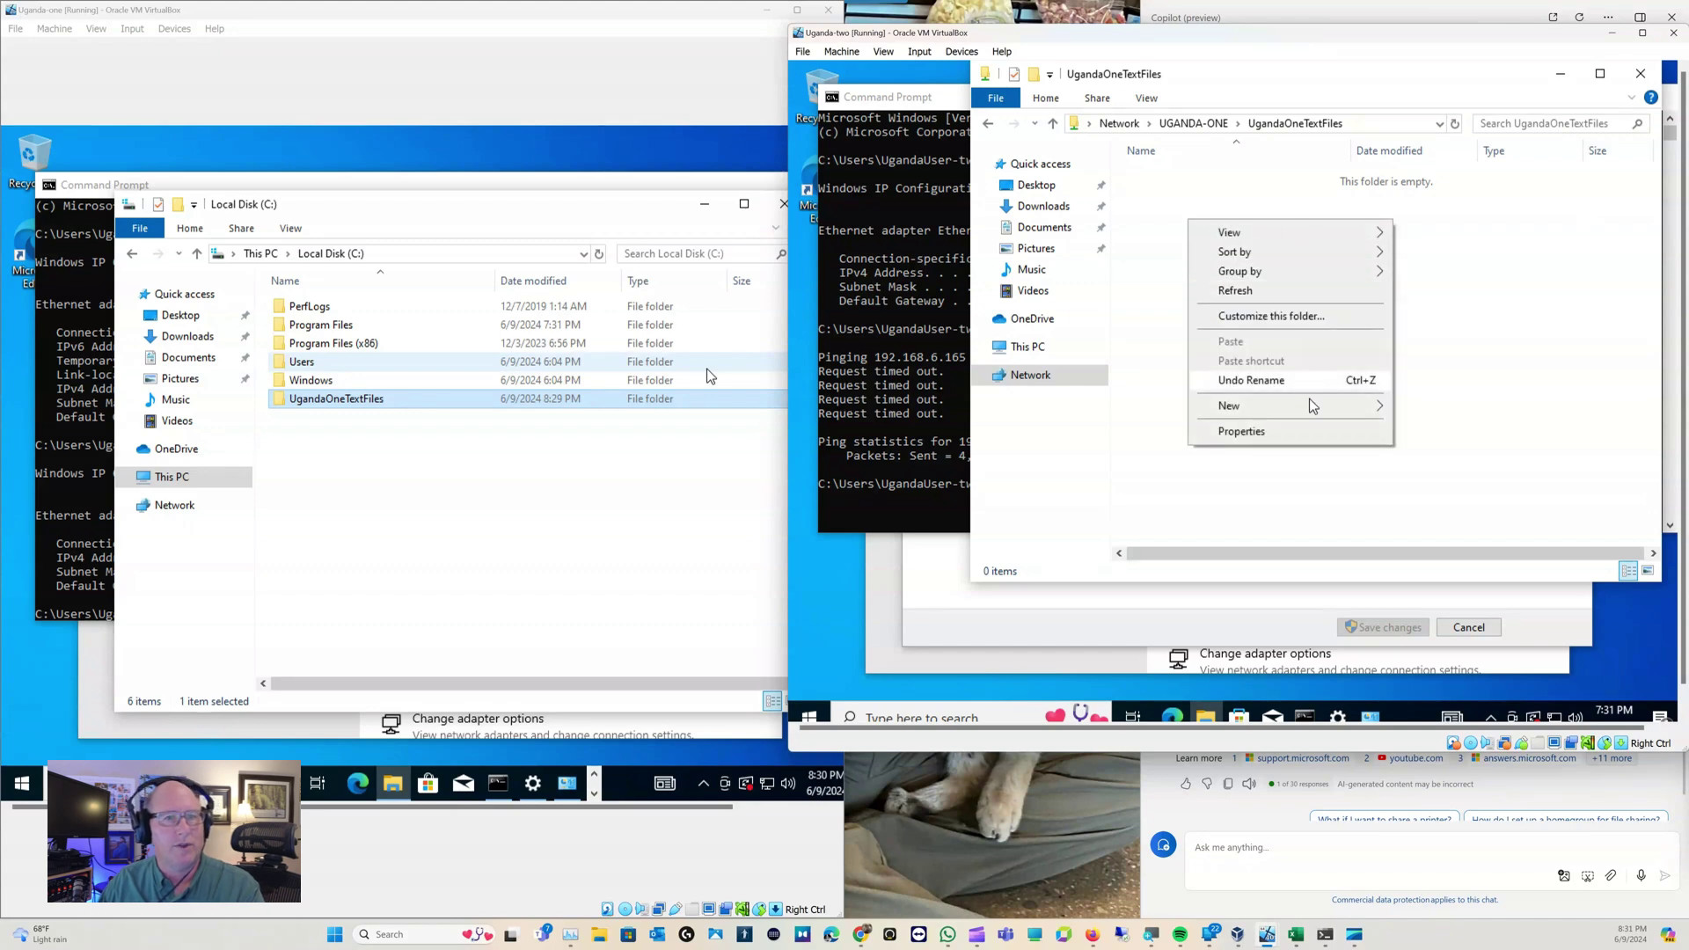
pyautogui.moveTo(1313, 406)
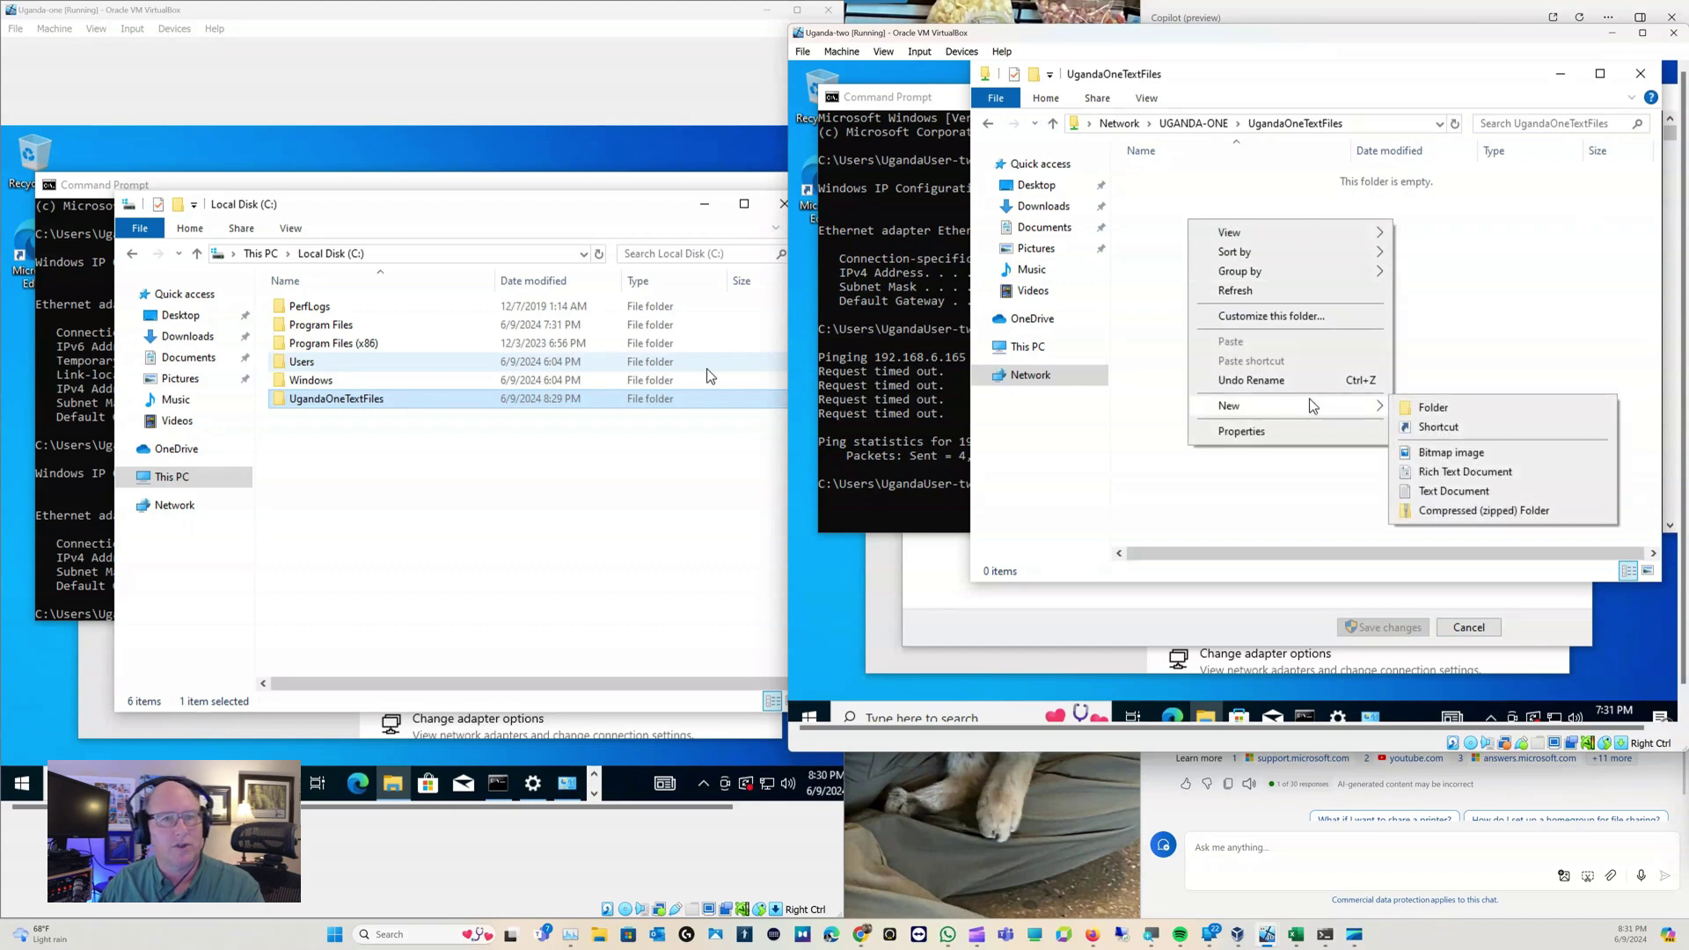
pyautogui.click(1468, 491)
pyautogui.write('TEs')
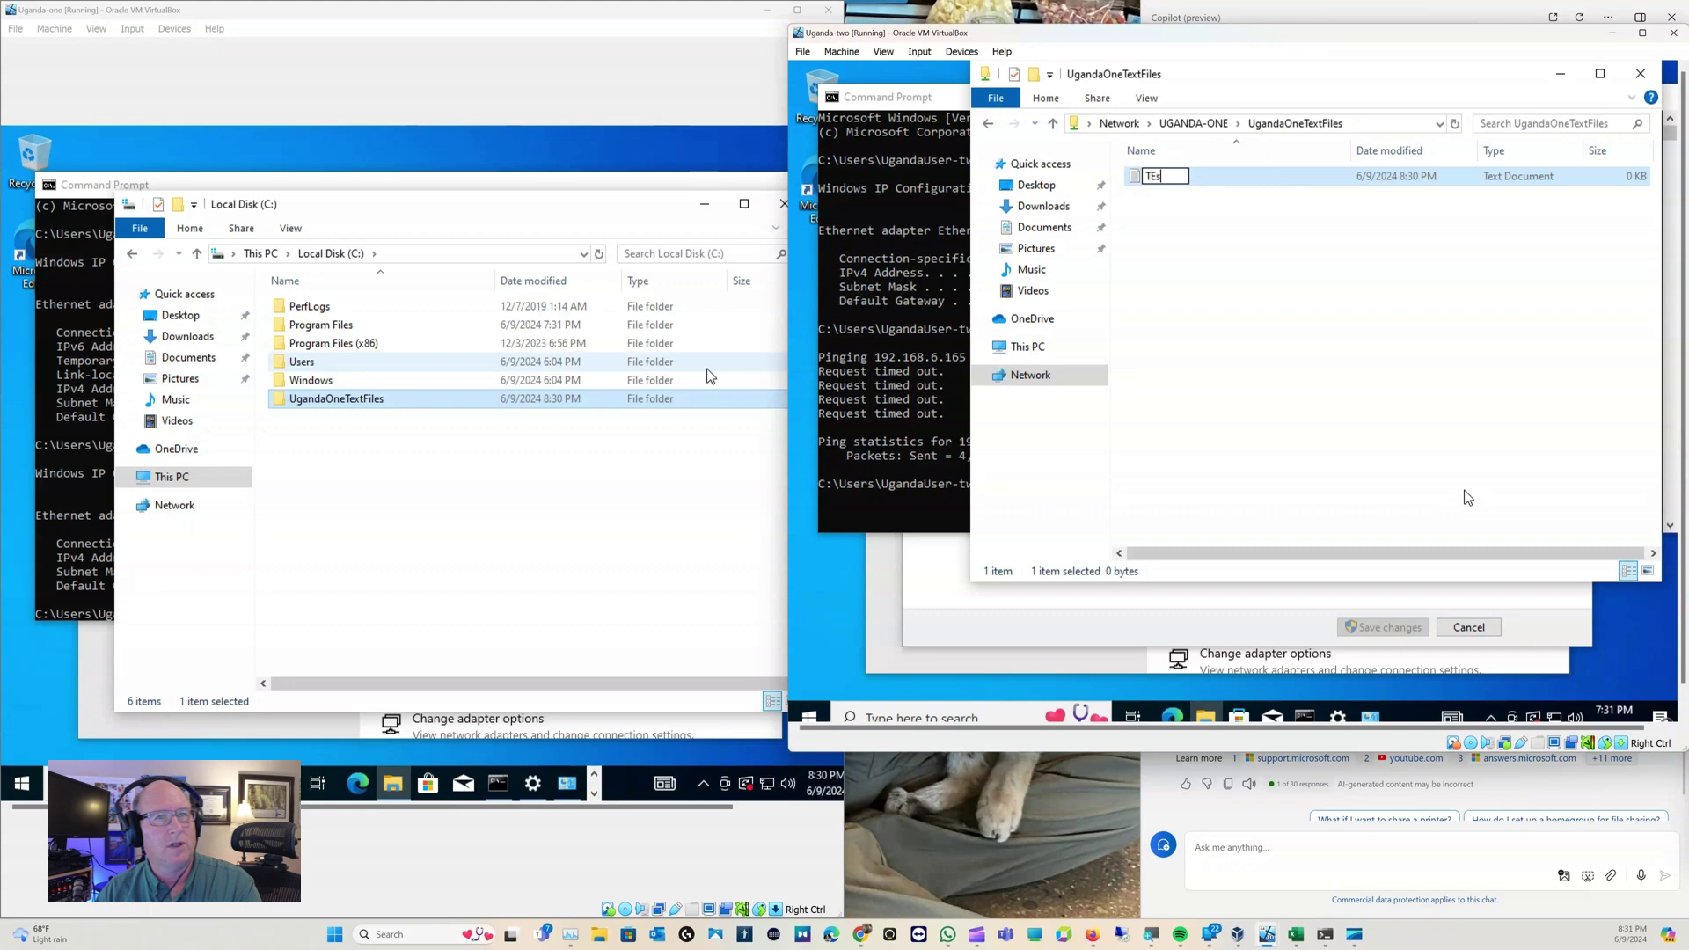
pyautogui.press('BackSpace')
pyautogui.press('BackSpace')
pyautogui.press('BackSpace')
pyautogui.write('esx')
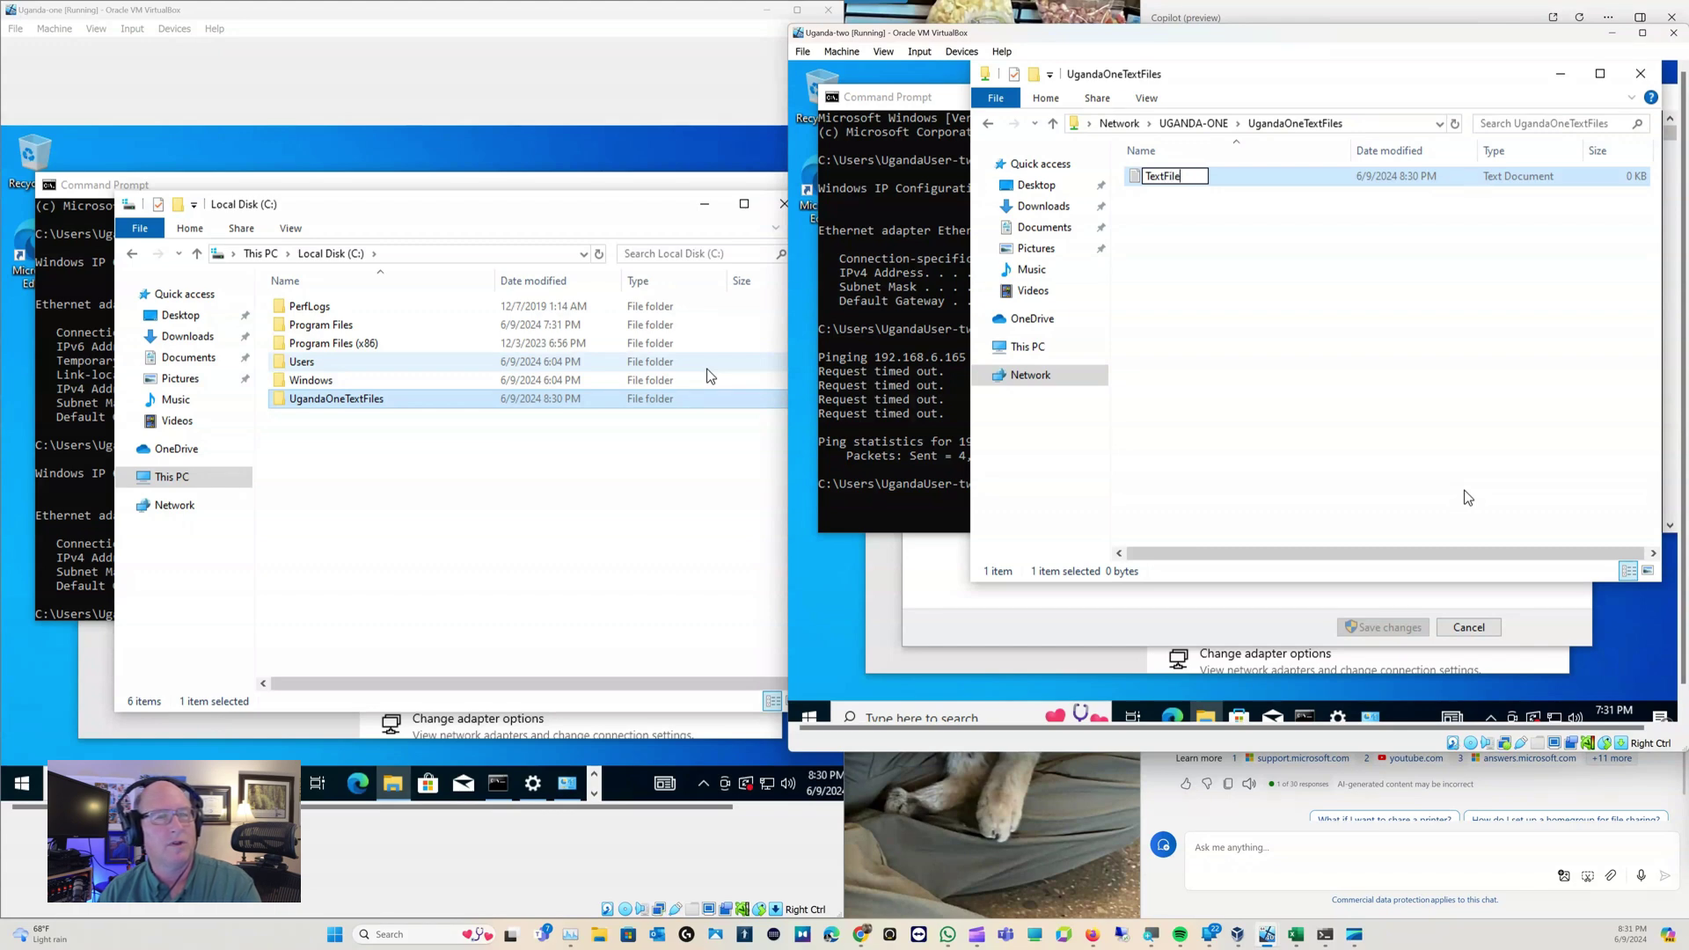
pyautogui.write('OnUgnda')
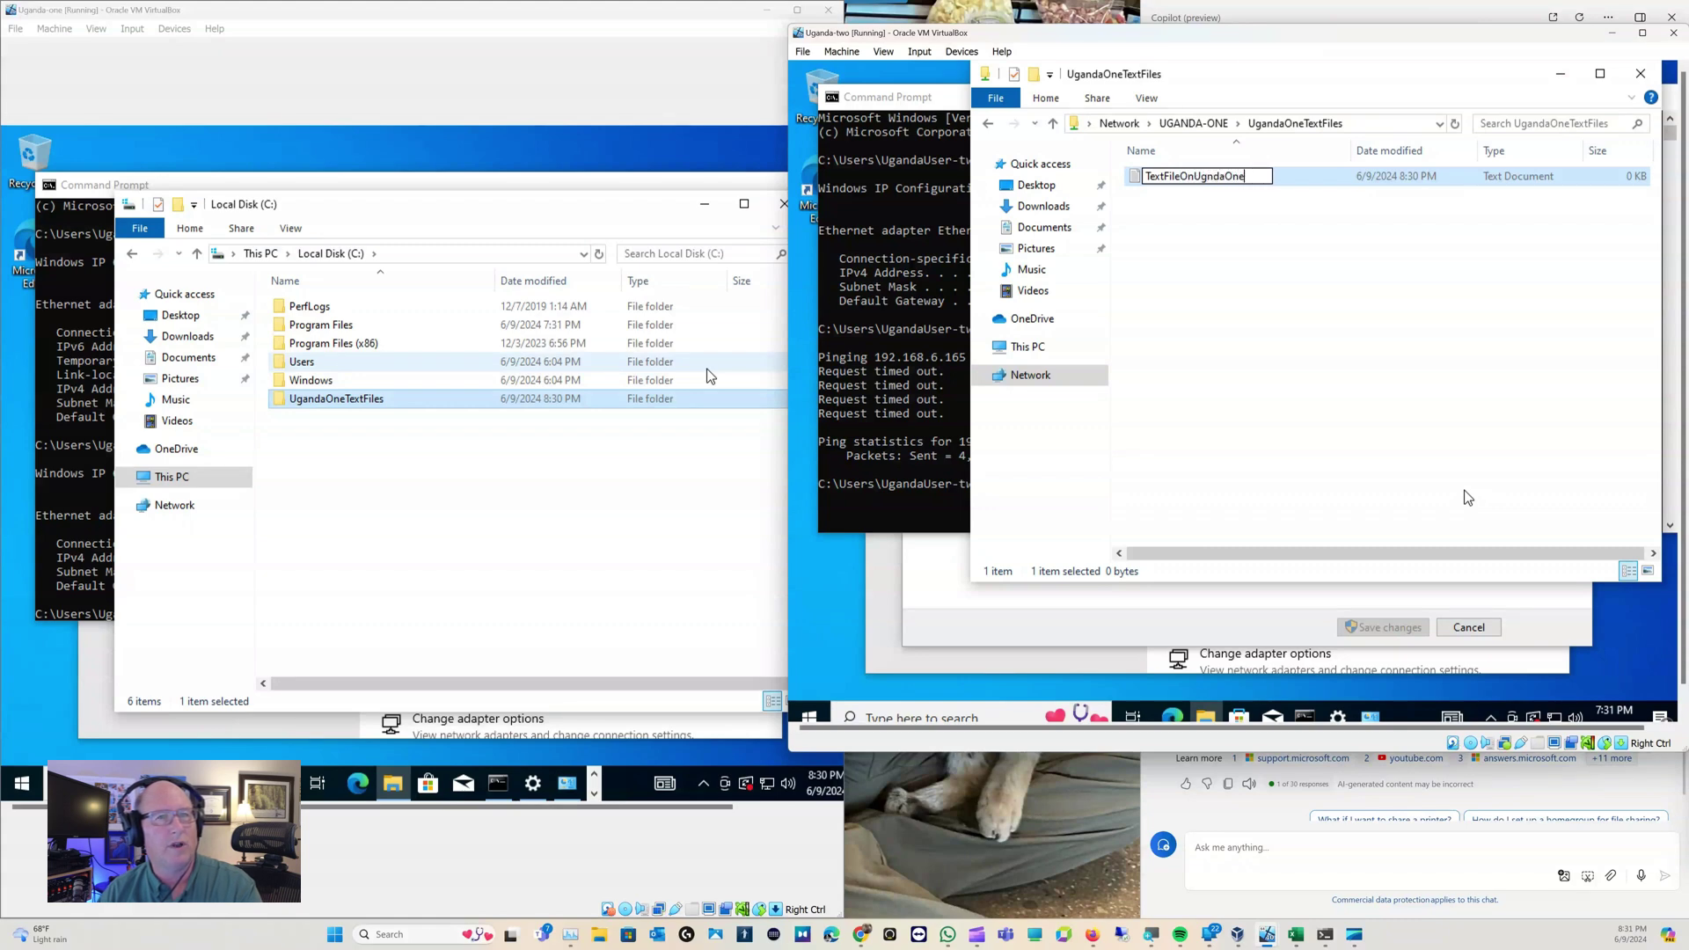
pyautogui.write('One')
pyautogui.press('Return')
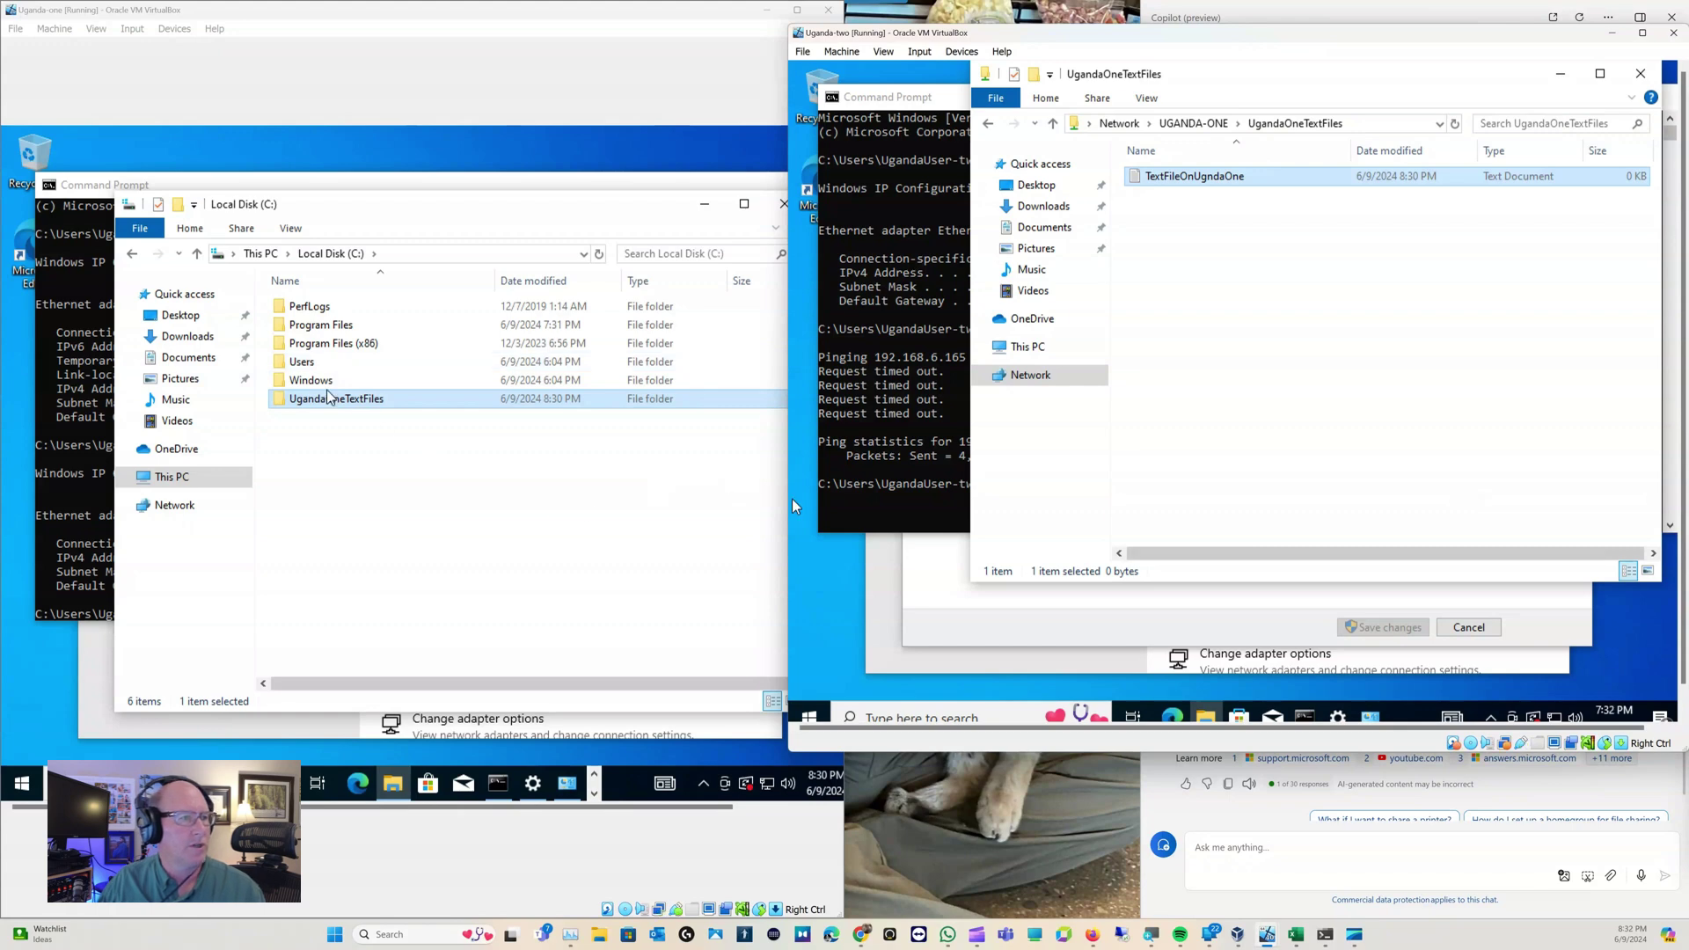
pyautogui.click(338, 400)
pyautogui.doubleClick(338, 401)
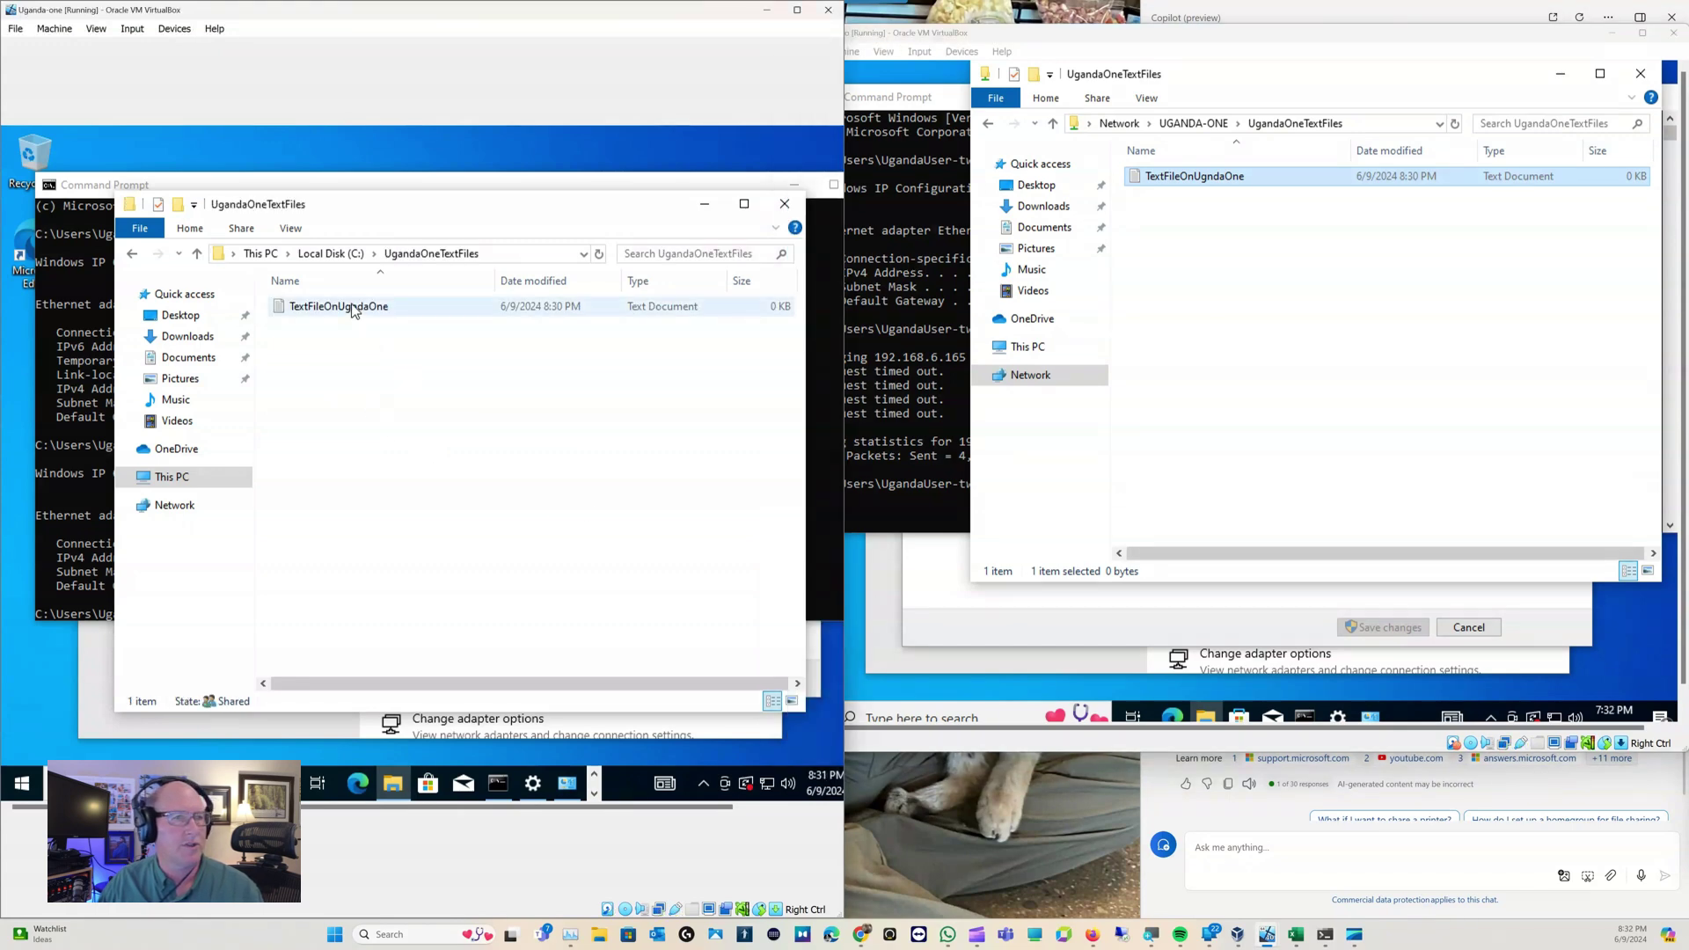